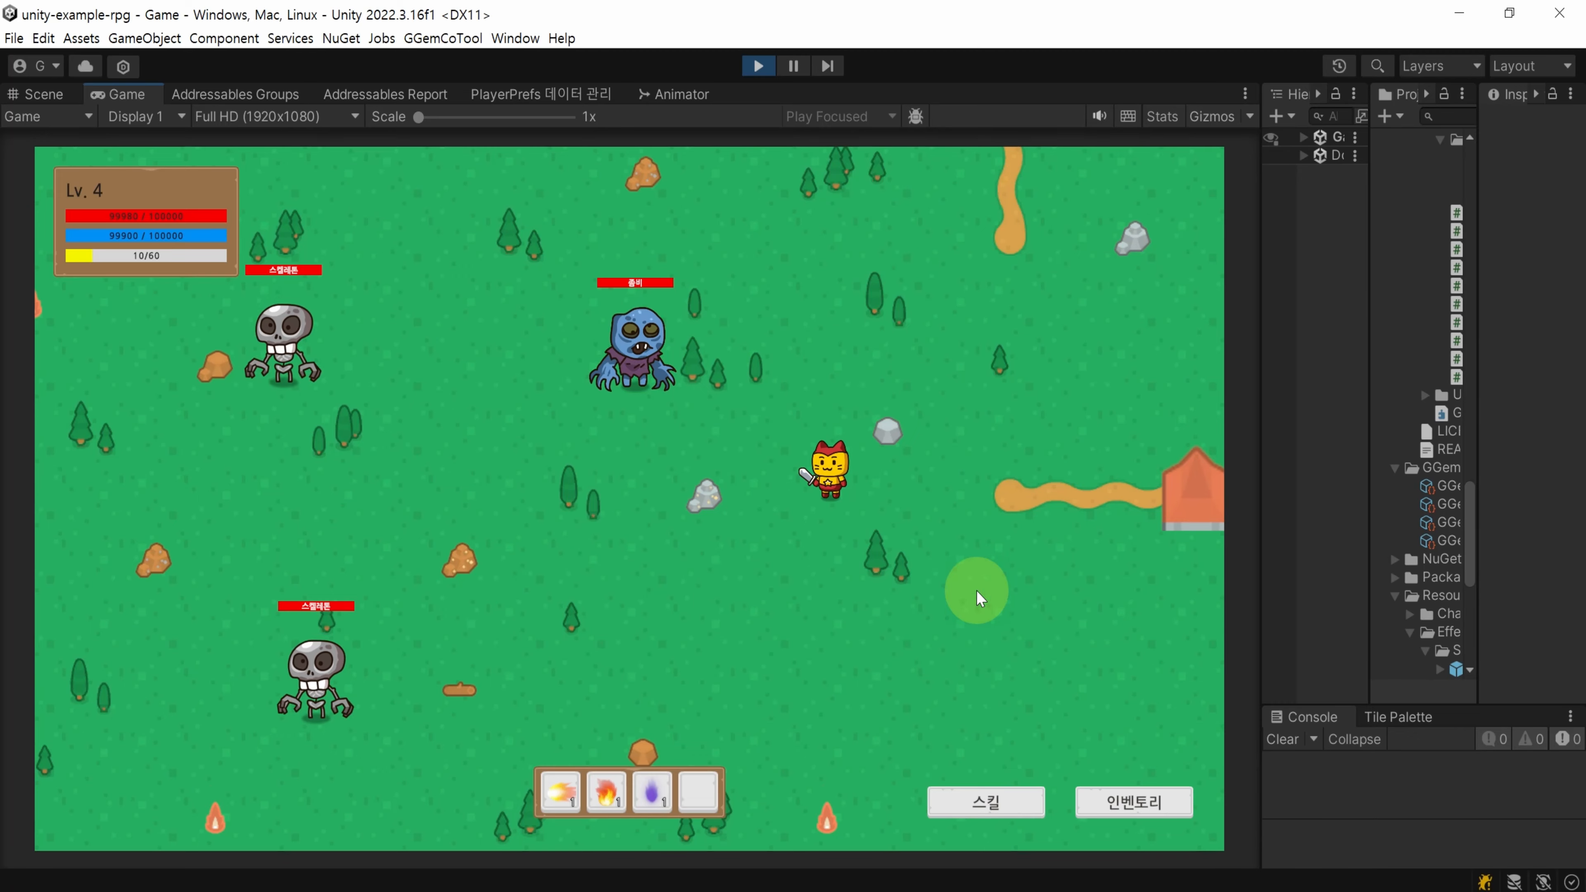
Playtest skills 1 and 3 against the zombie while moving the character around the map
key(Right)
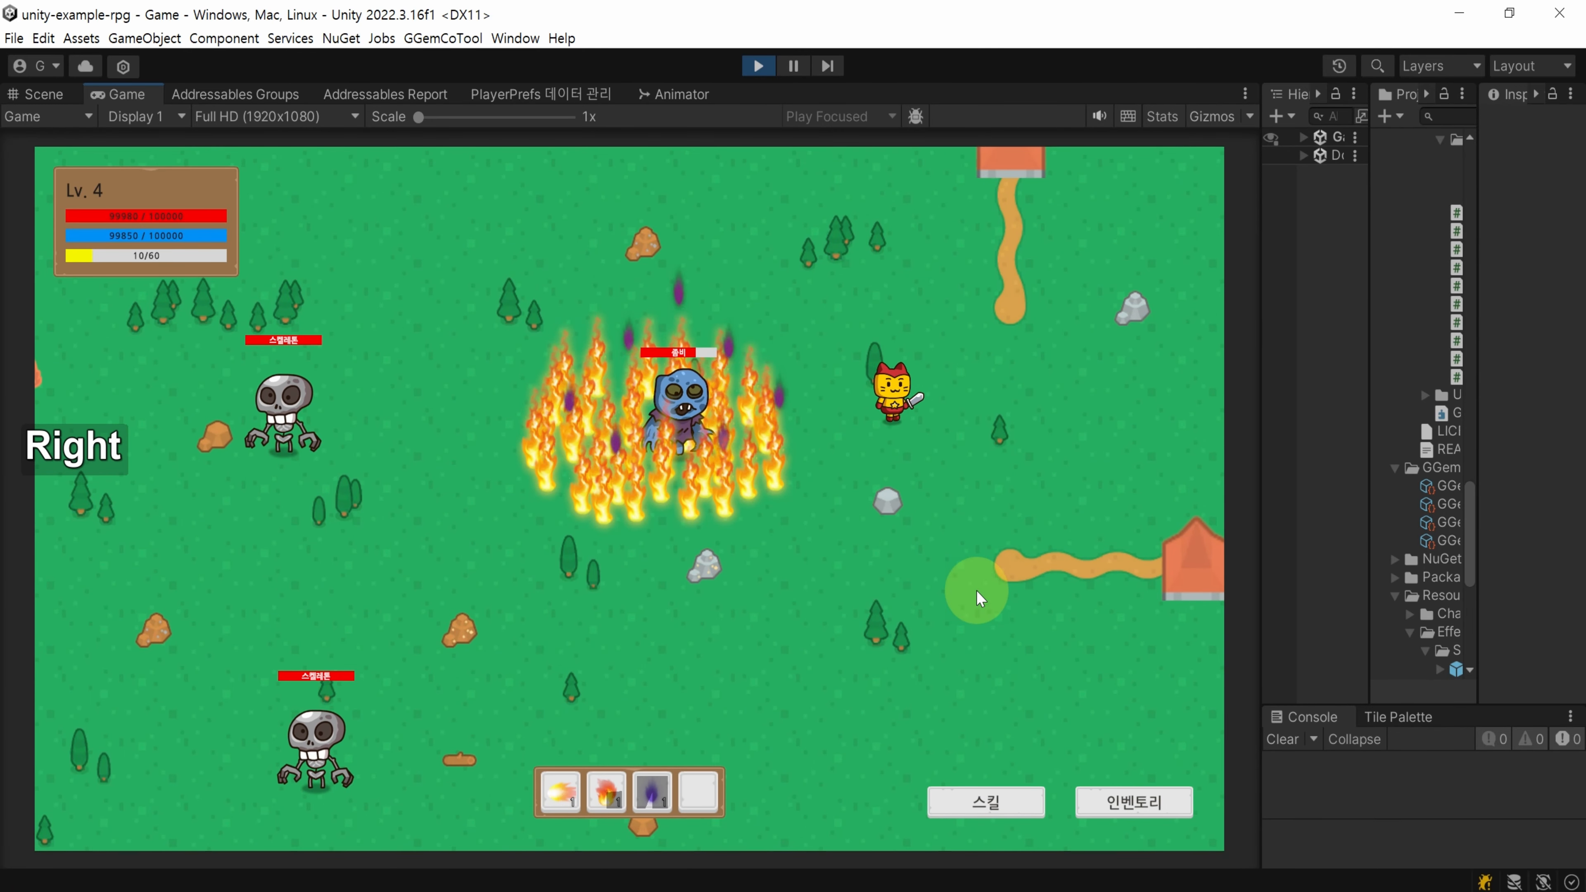
key(Left)
key(Up)
key(Left)
key(1)
key(Down)
key(1)
key(1)
key(1)
key(Down)
key(3)
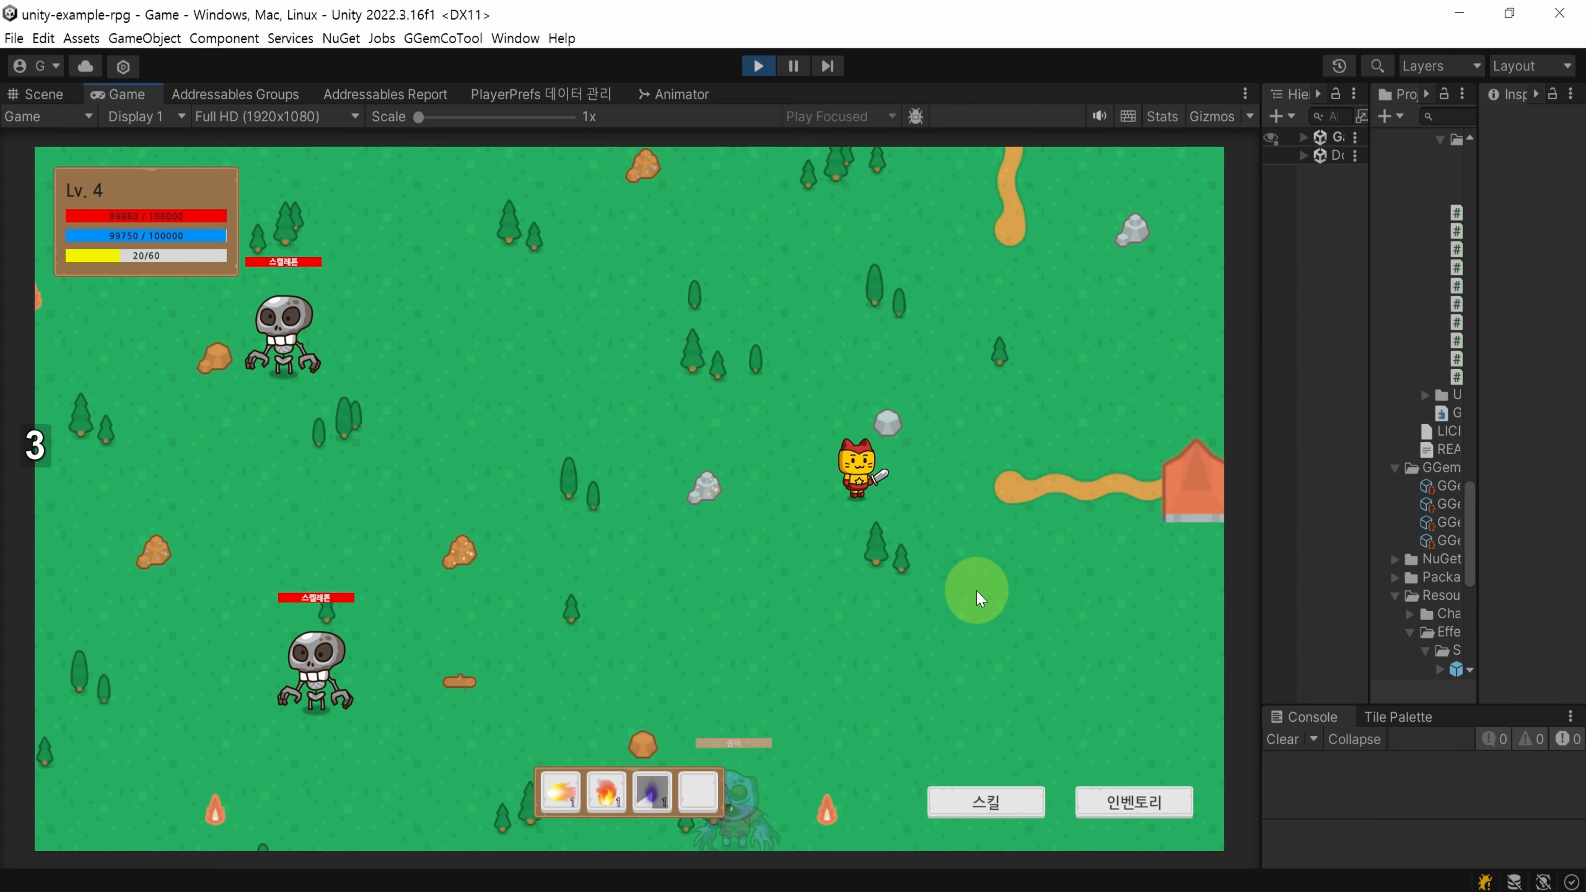
Move the character down toward the other zombie, cast skill 2 on it and strike it with basic attacks
key(Down)
key(Left)
key(2)
key(Left)
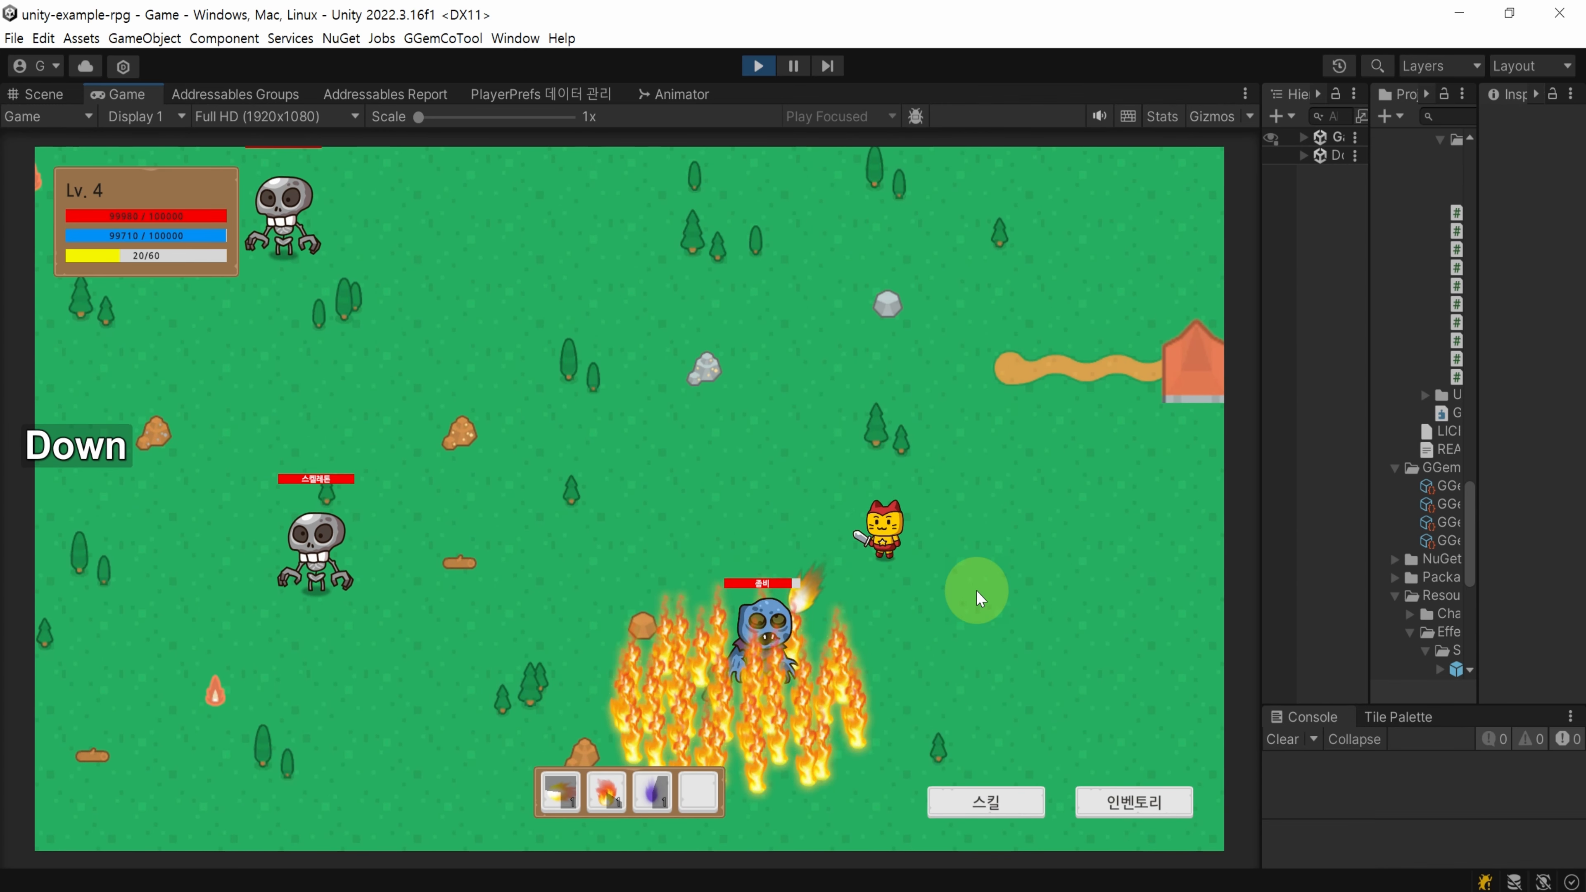
key(Right)
key(space)
key(Right)
key(space)
key(space)
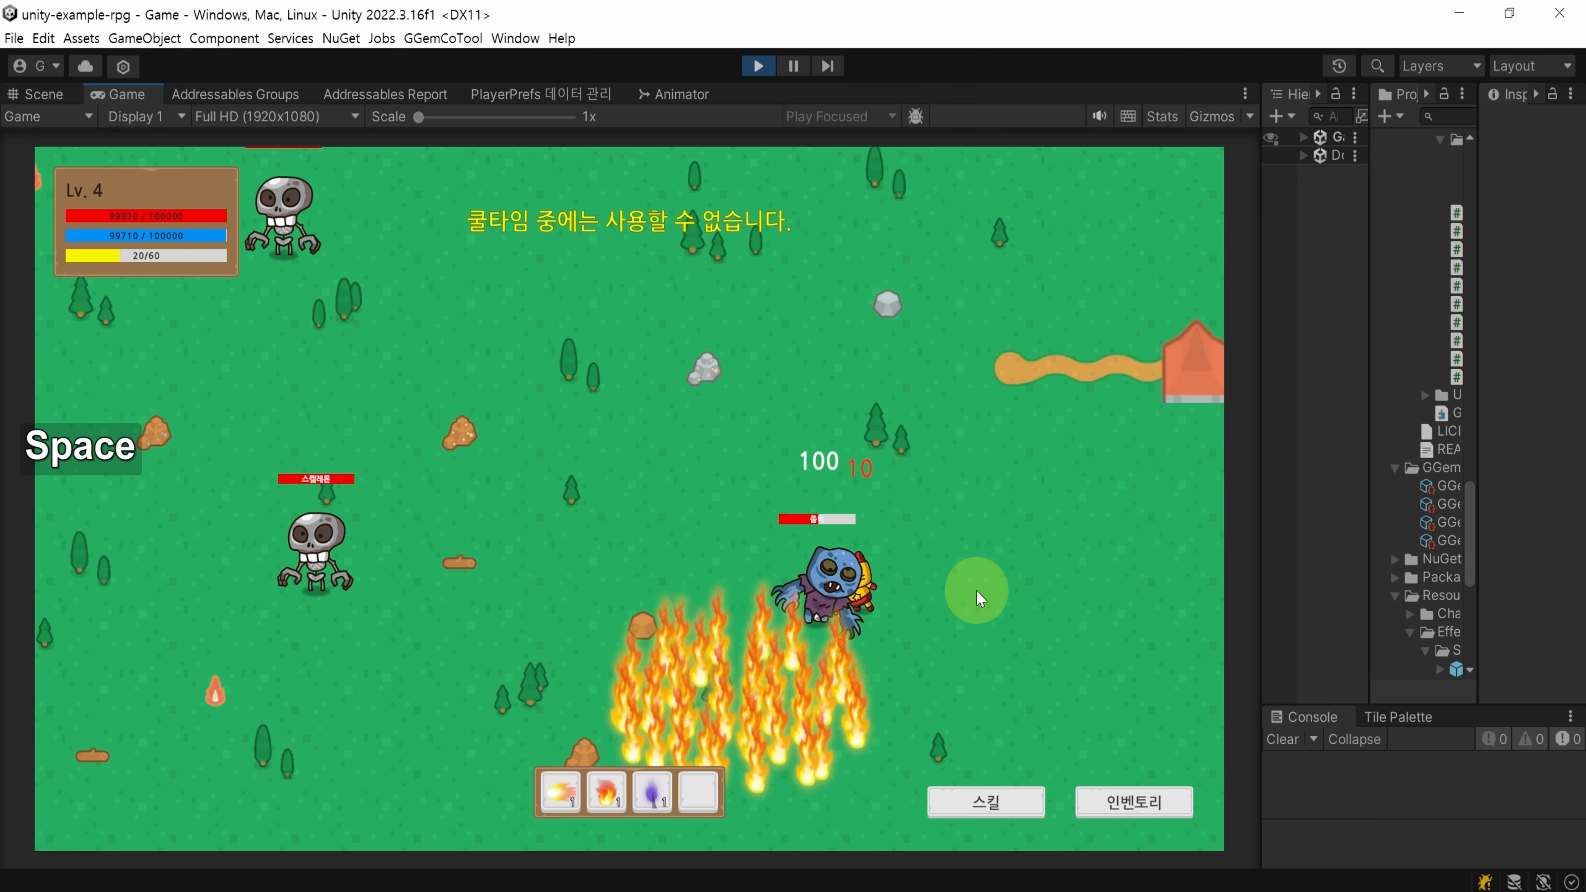
key(Left)
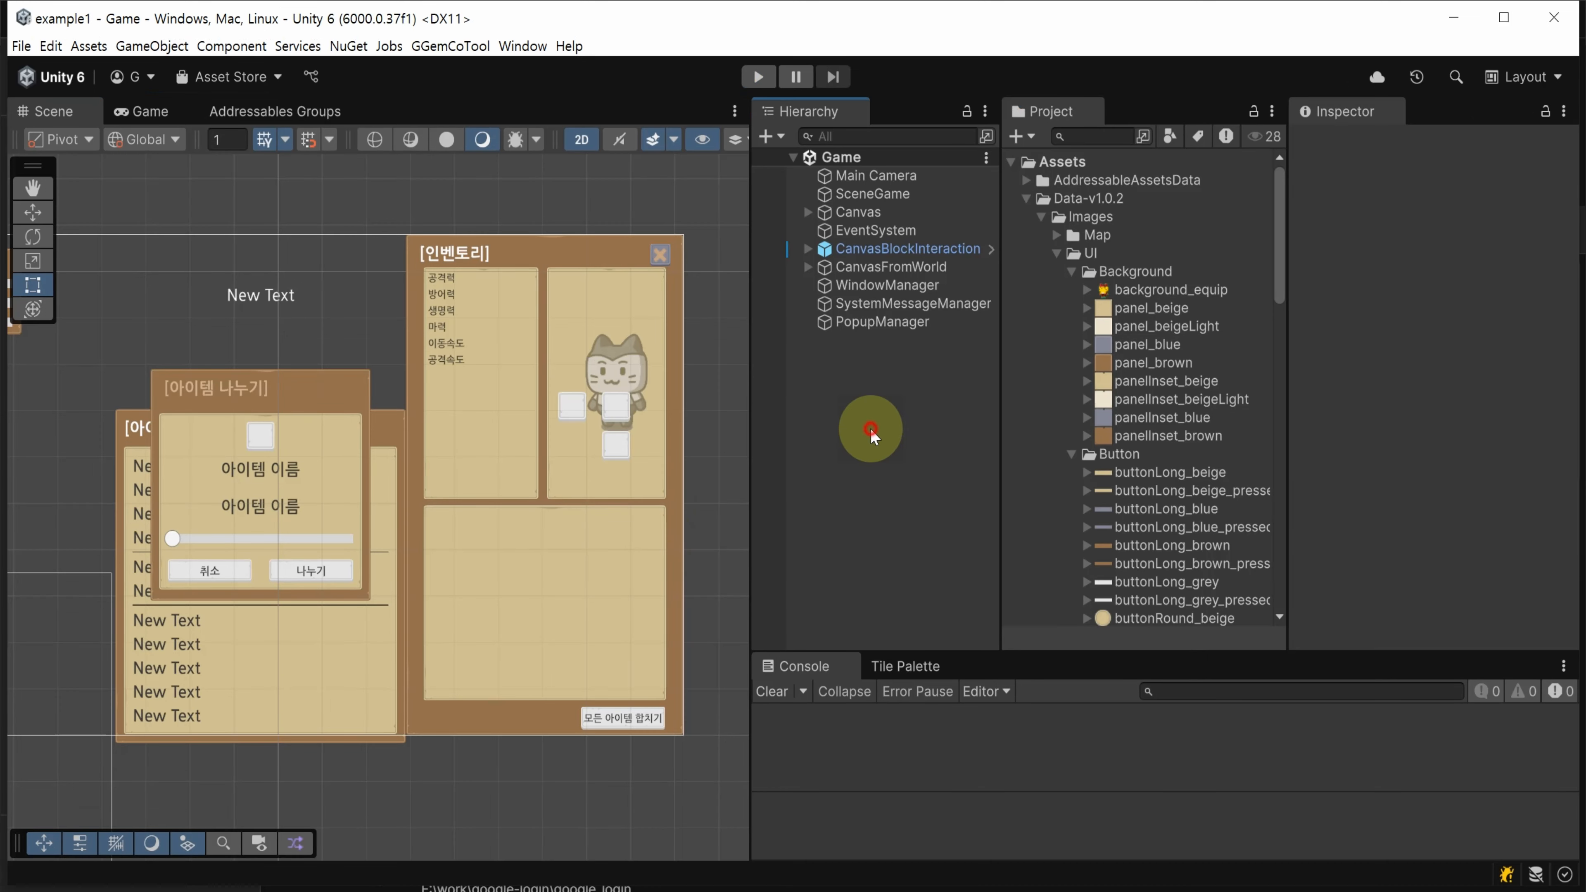
Switch to the Notion page in Chrome, download GGemCo-v1.6.0.unitypackage from the linked GitHub release and show it in its folder
click(731, 890)
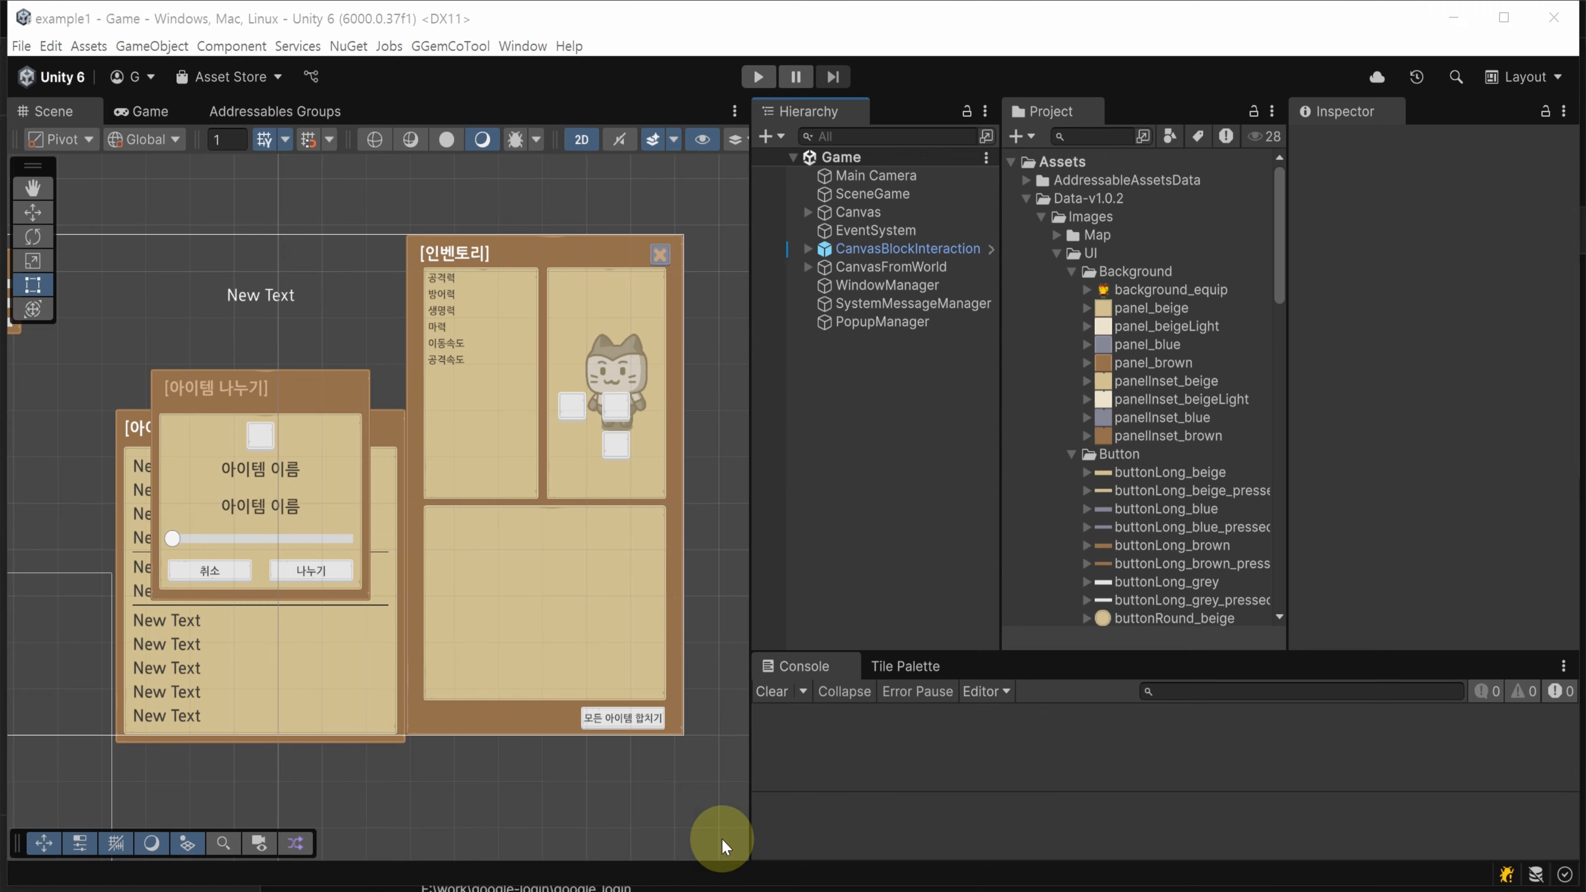
scroll(697, 498, down, 9)
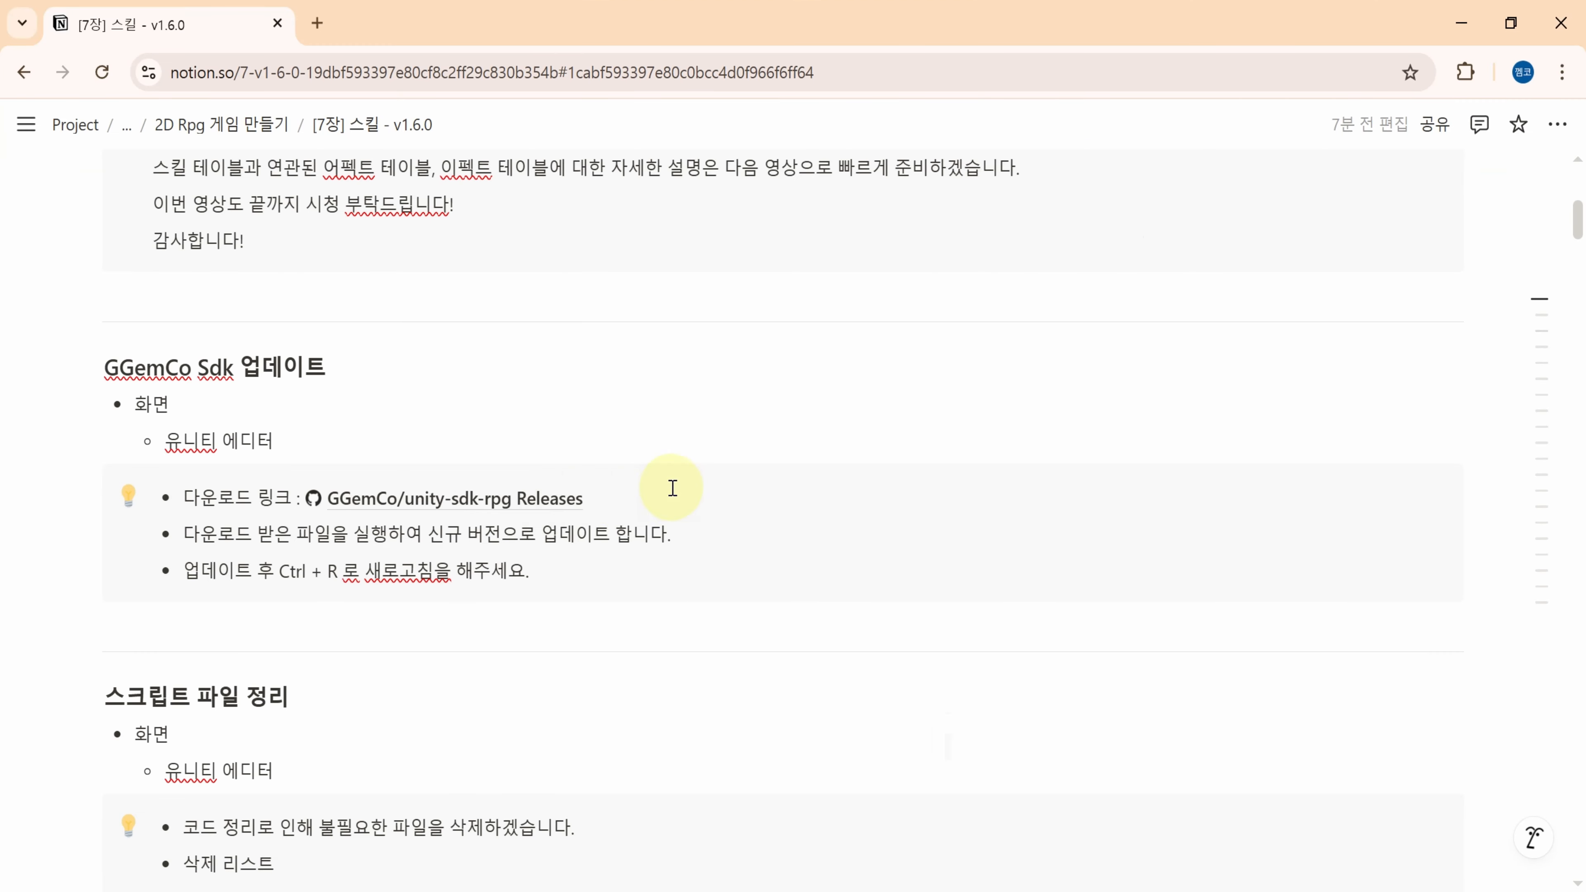
click(476, 500)
scroll(493, 501, down, 5)
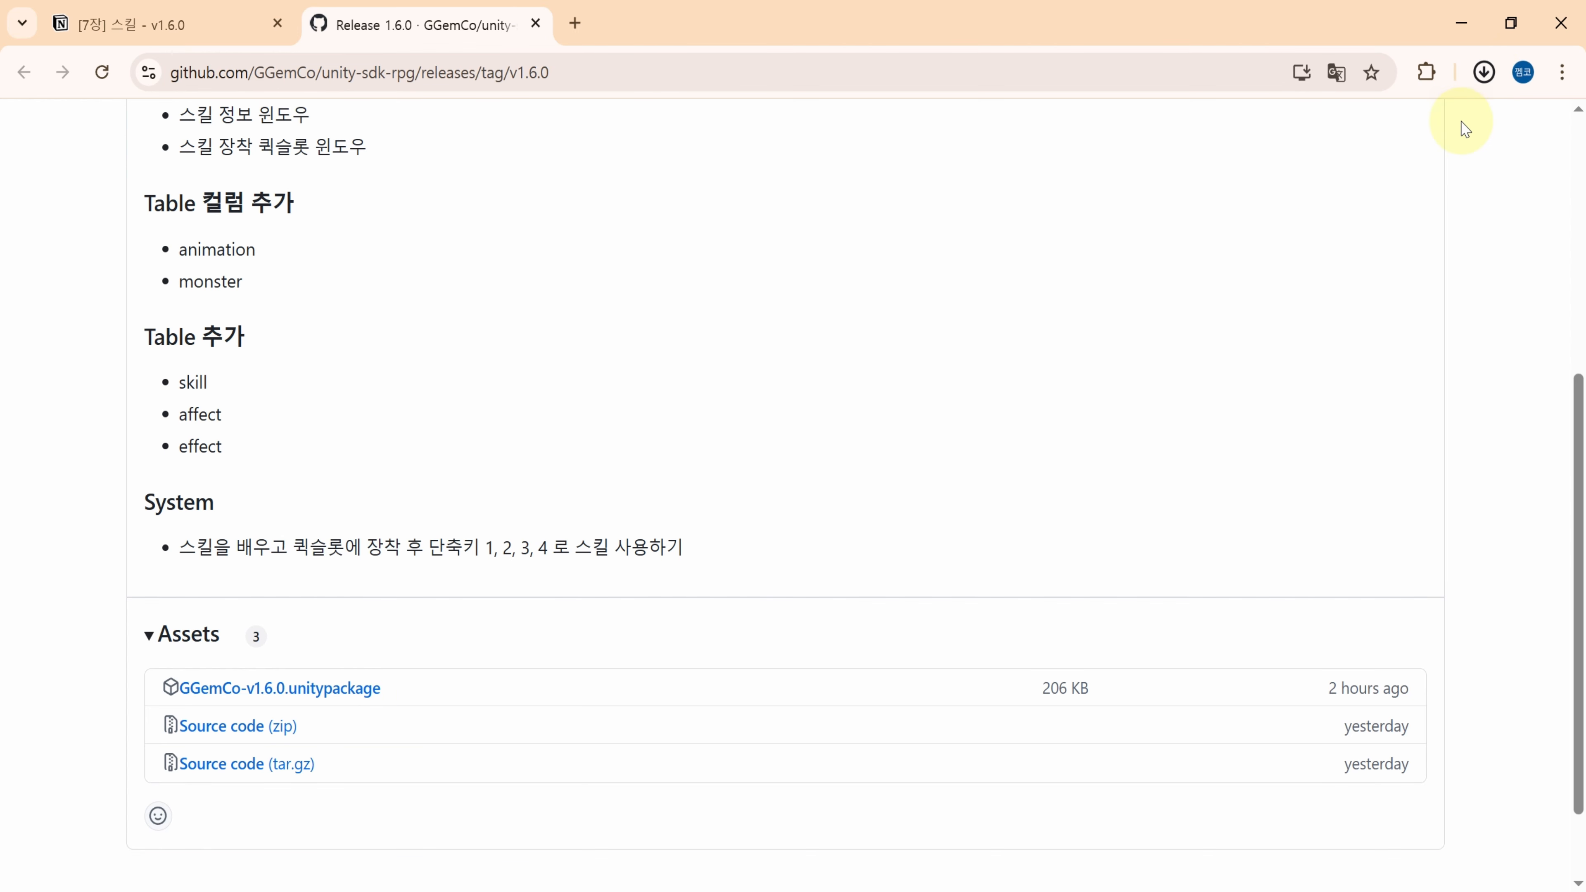
click(1483, 83)
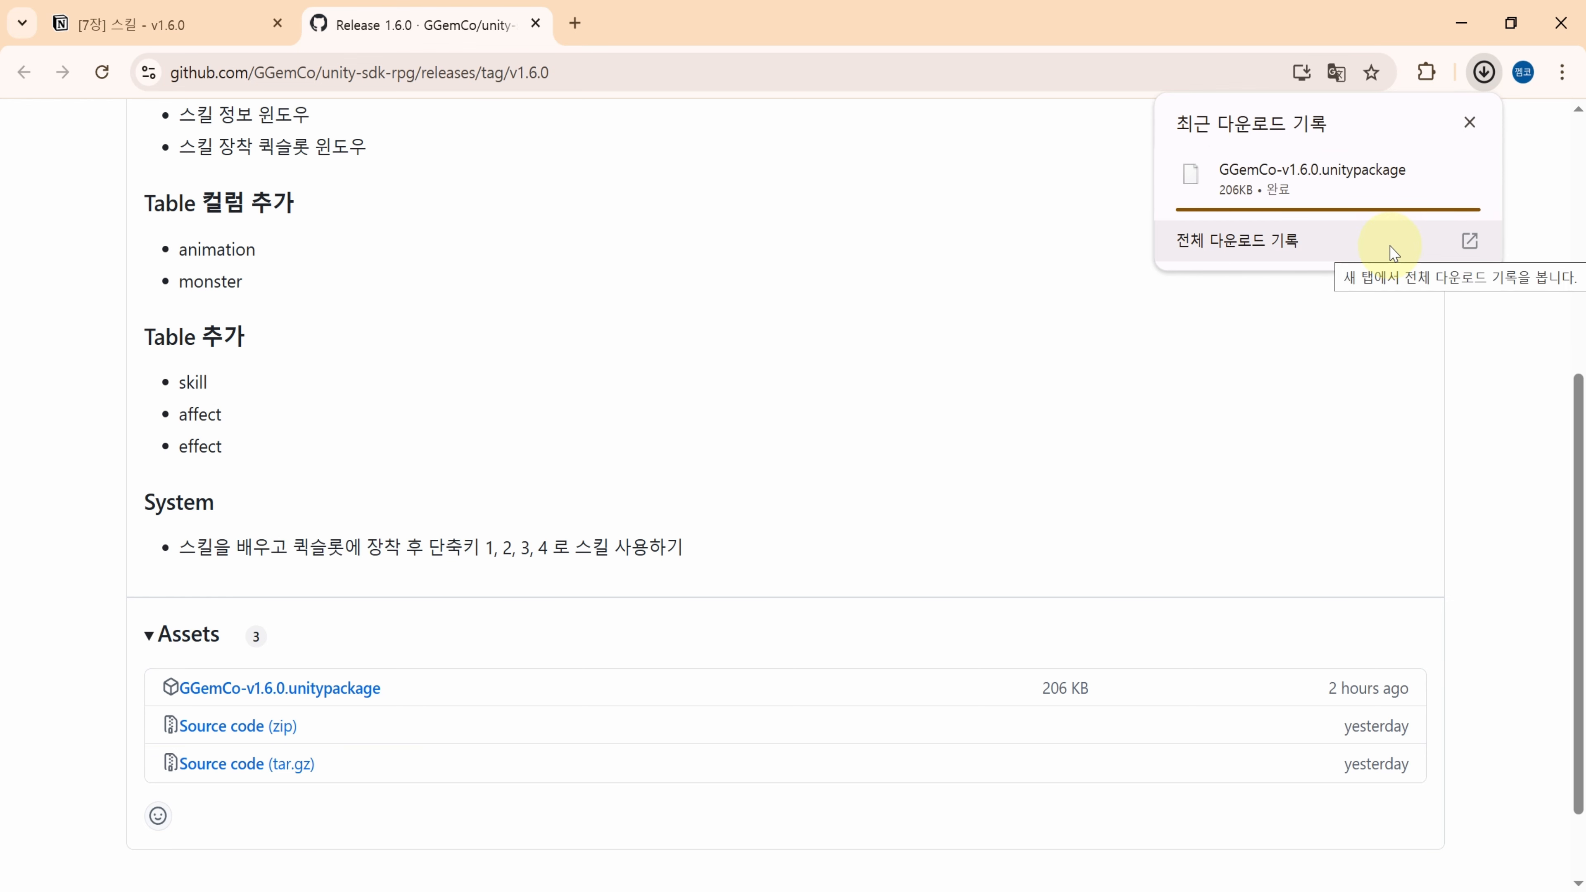
click(1430, 173)
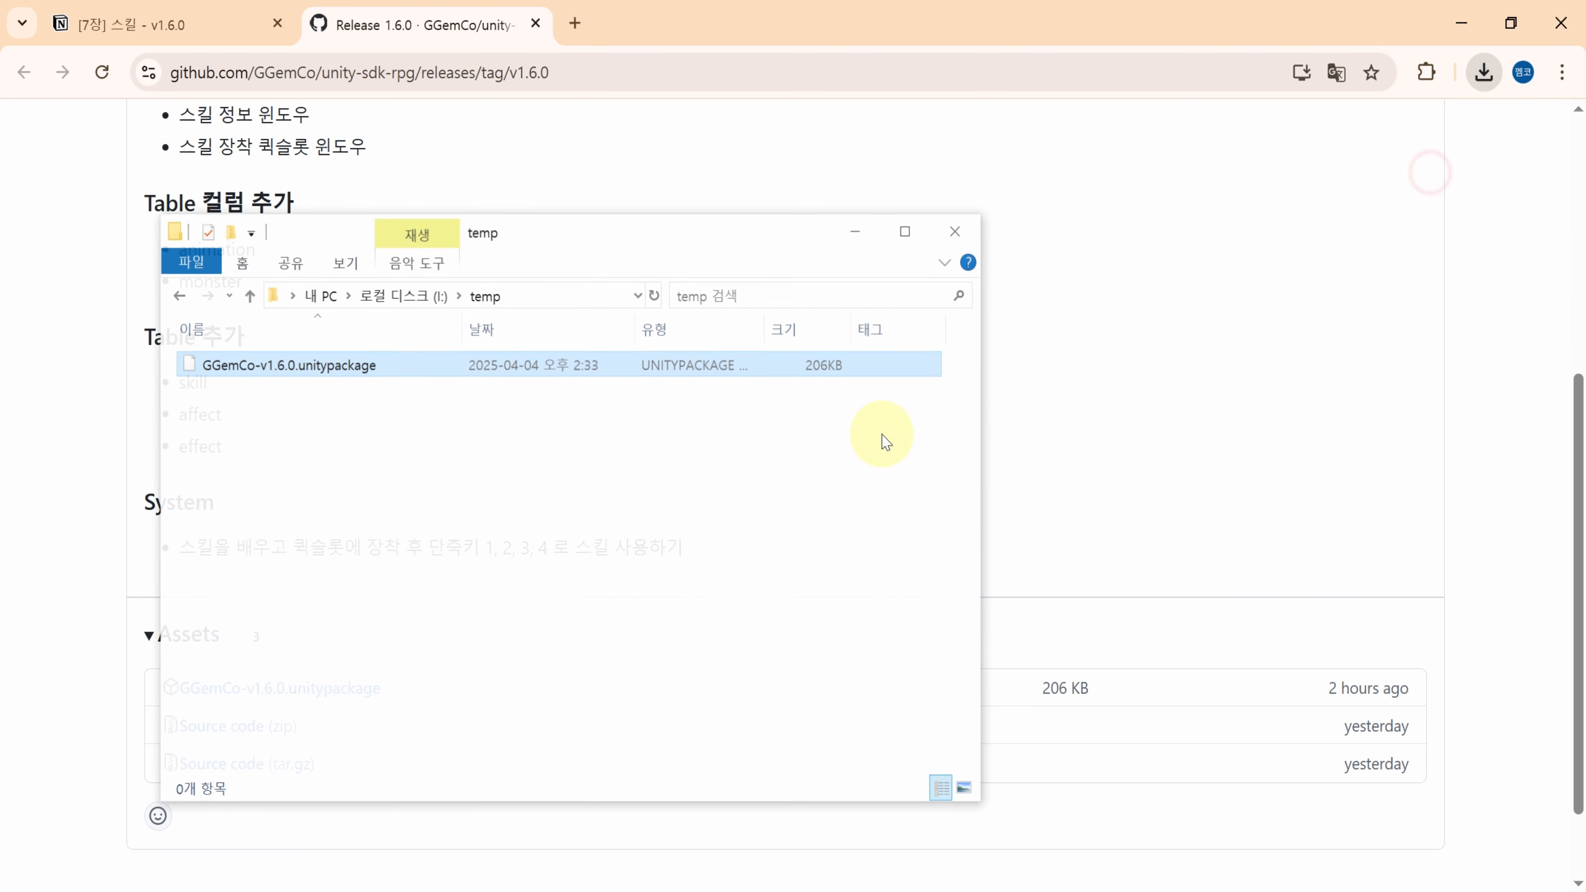
Import the GGemCo-v1.6.0 package into the Unity project example1 with the preselected files
double_click(352, 348)
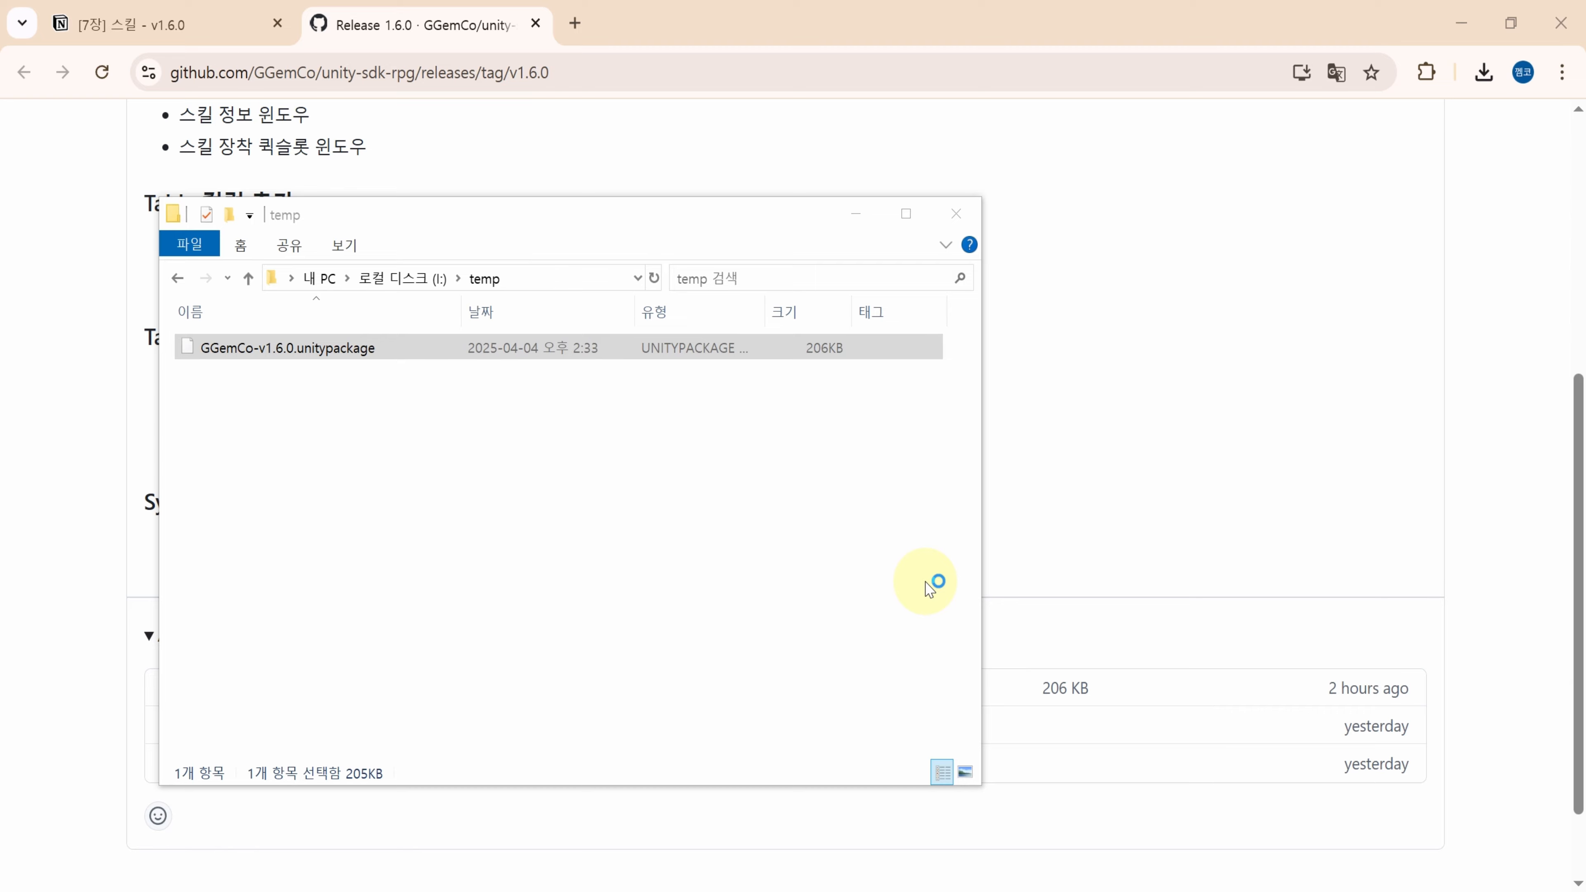
scroll(1024, 486, down, 10)
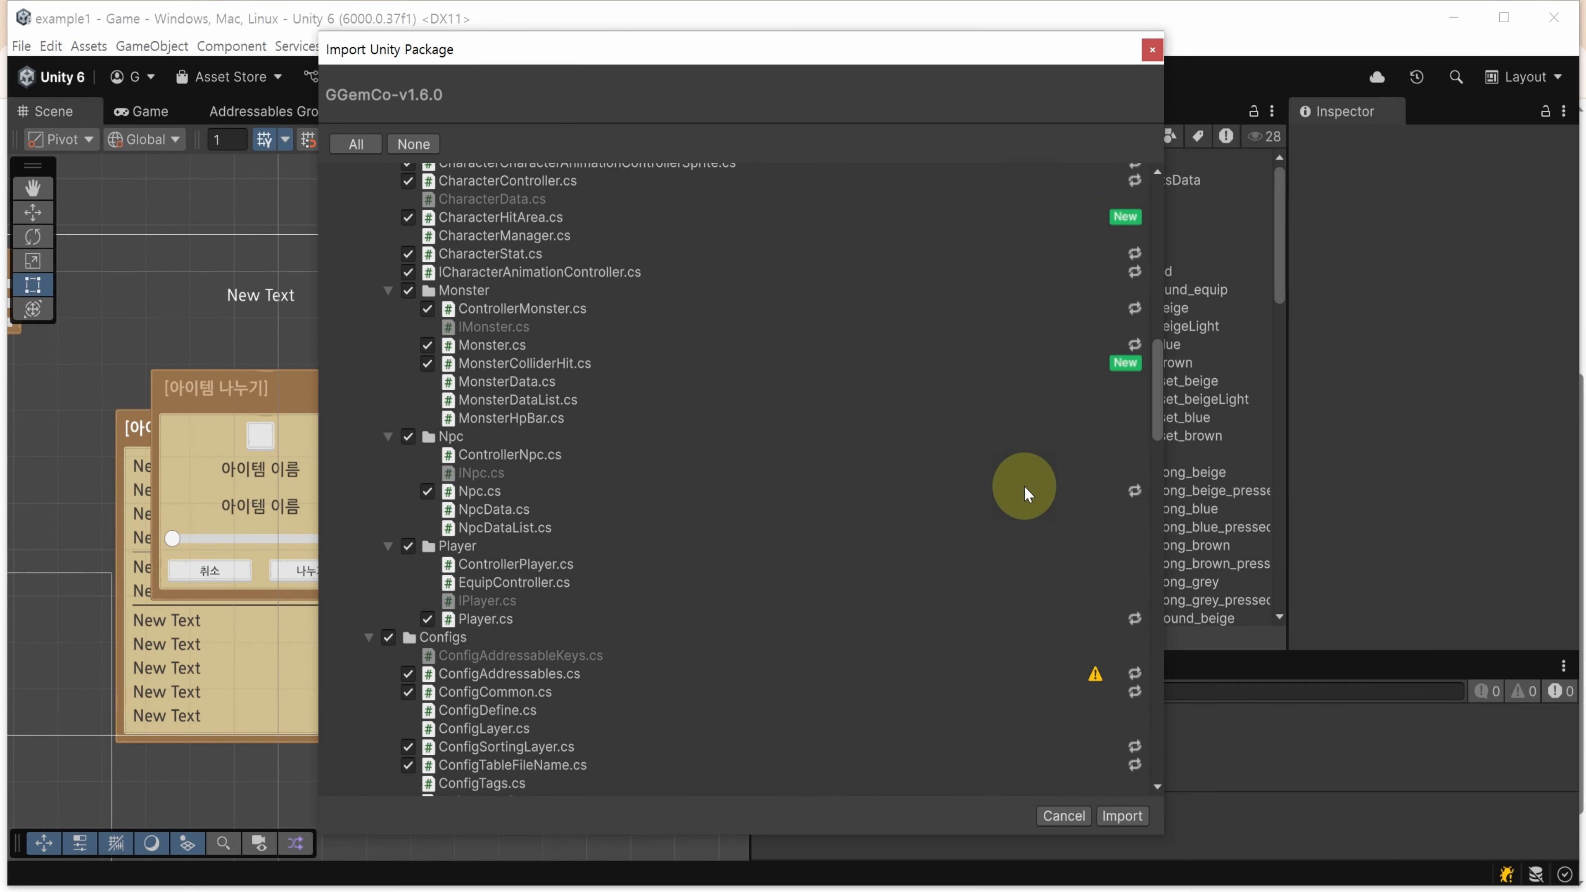
scroll(1085, 589, down, 15)
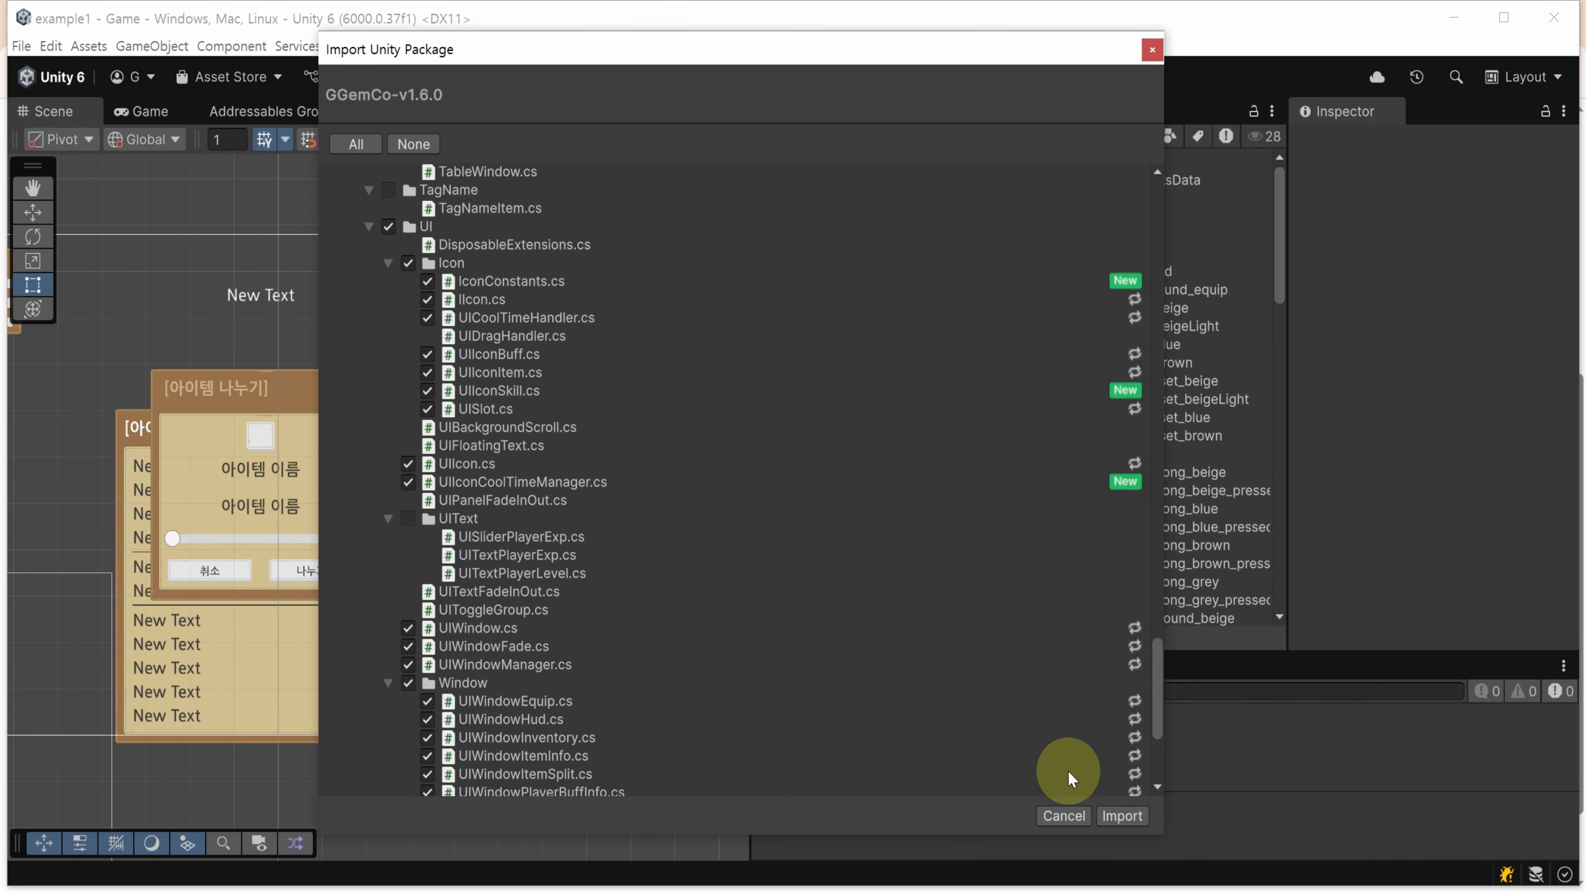
click(1119, 815)
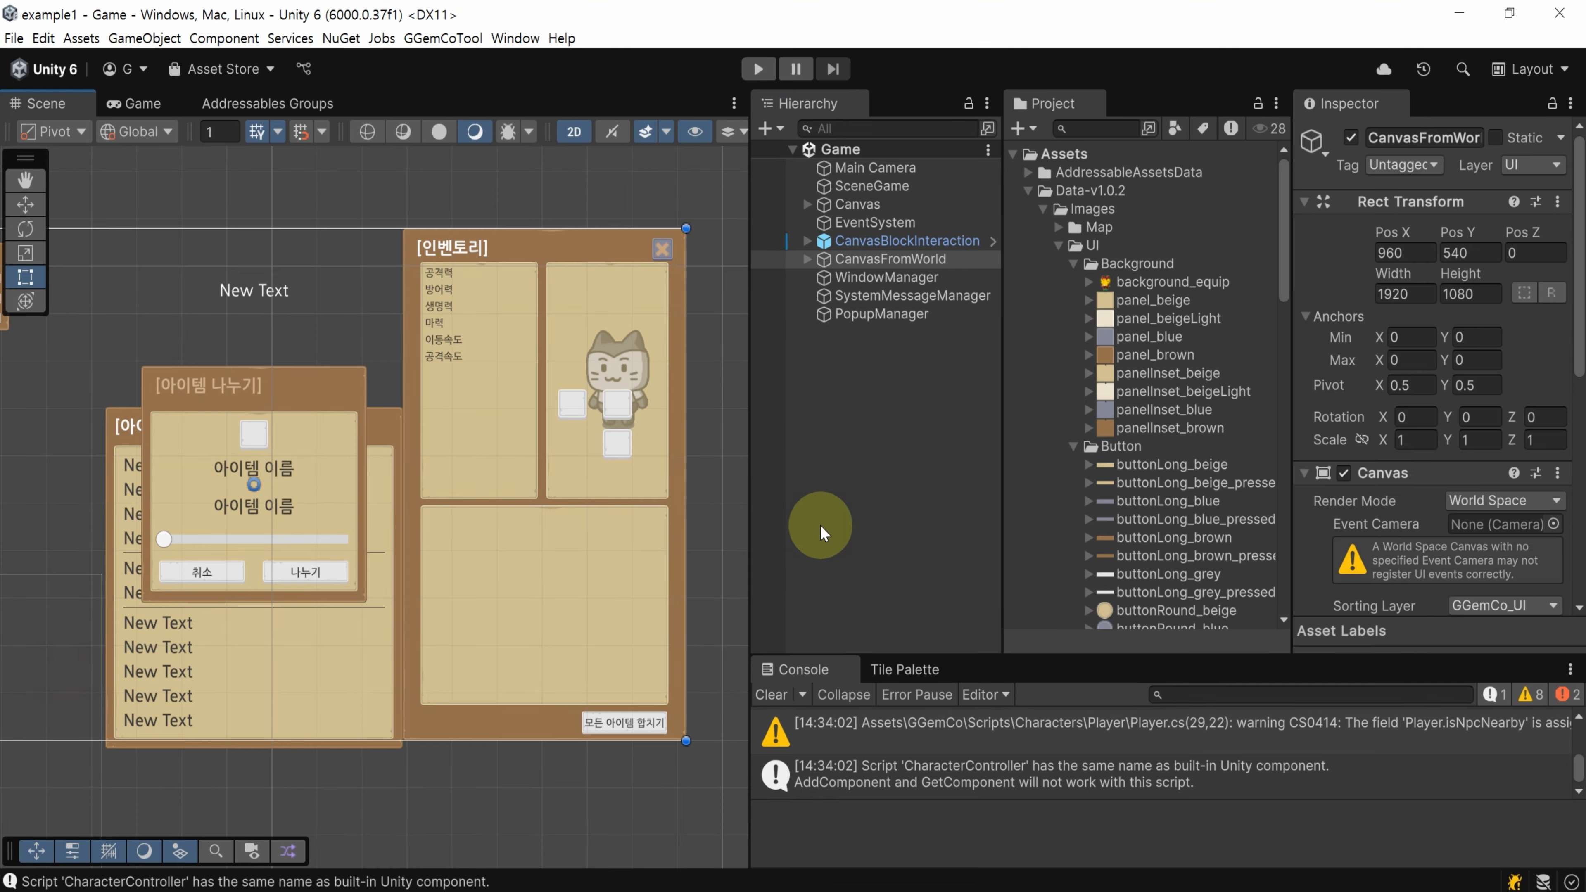
Delete the CharacterBuffManager script from the project's GGemCo/Scripts/Characters folder, collapsing the unneeded asset folders on the way
click(909, 532)
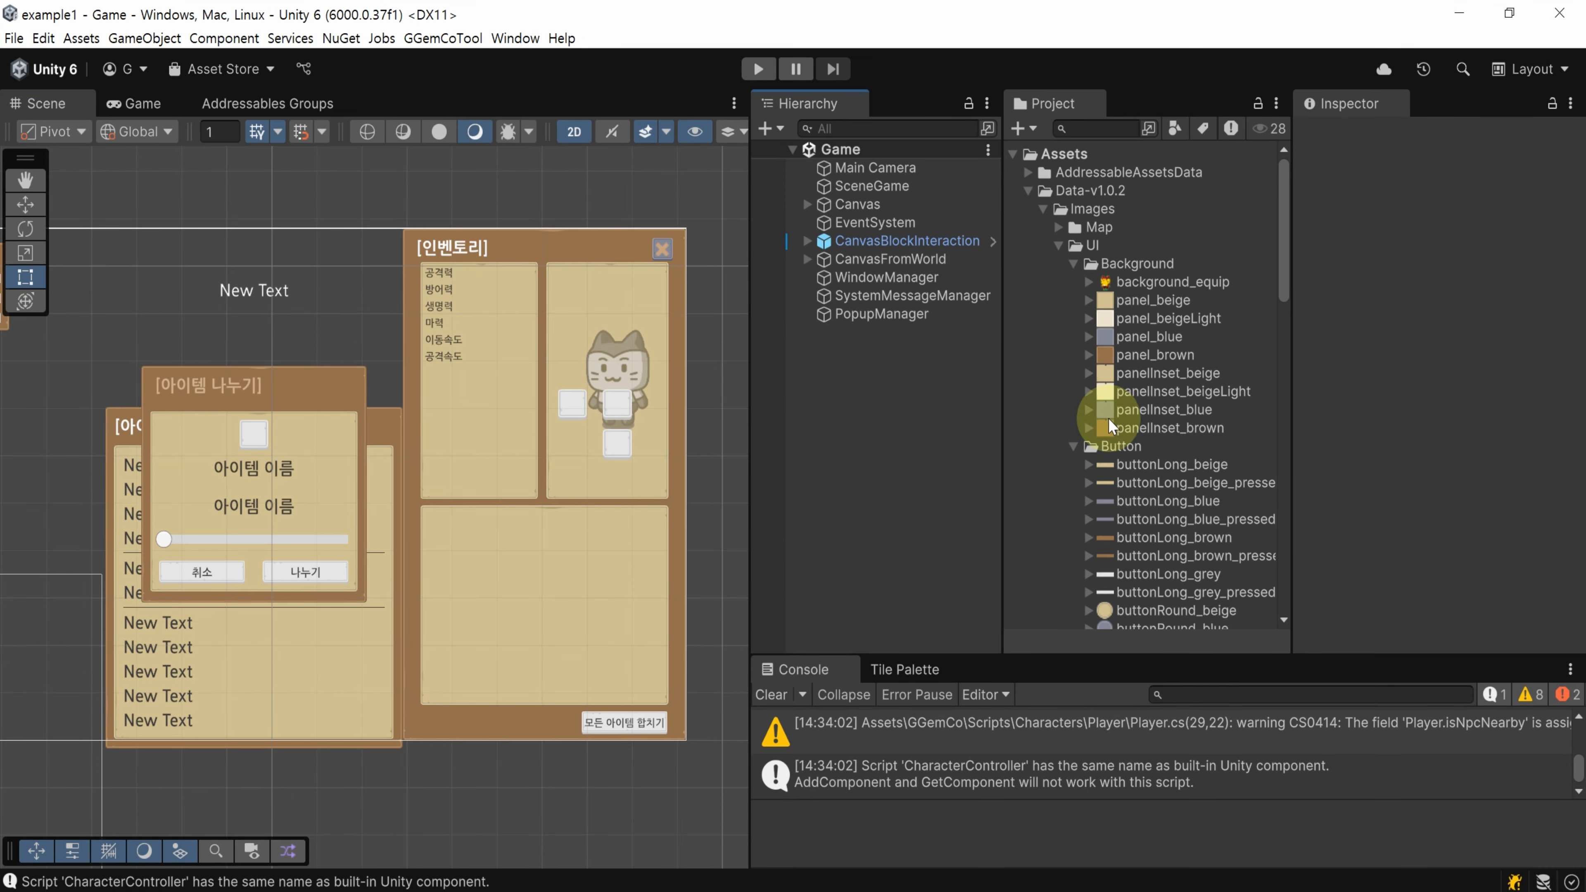
click(1028, 192)
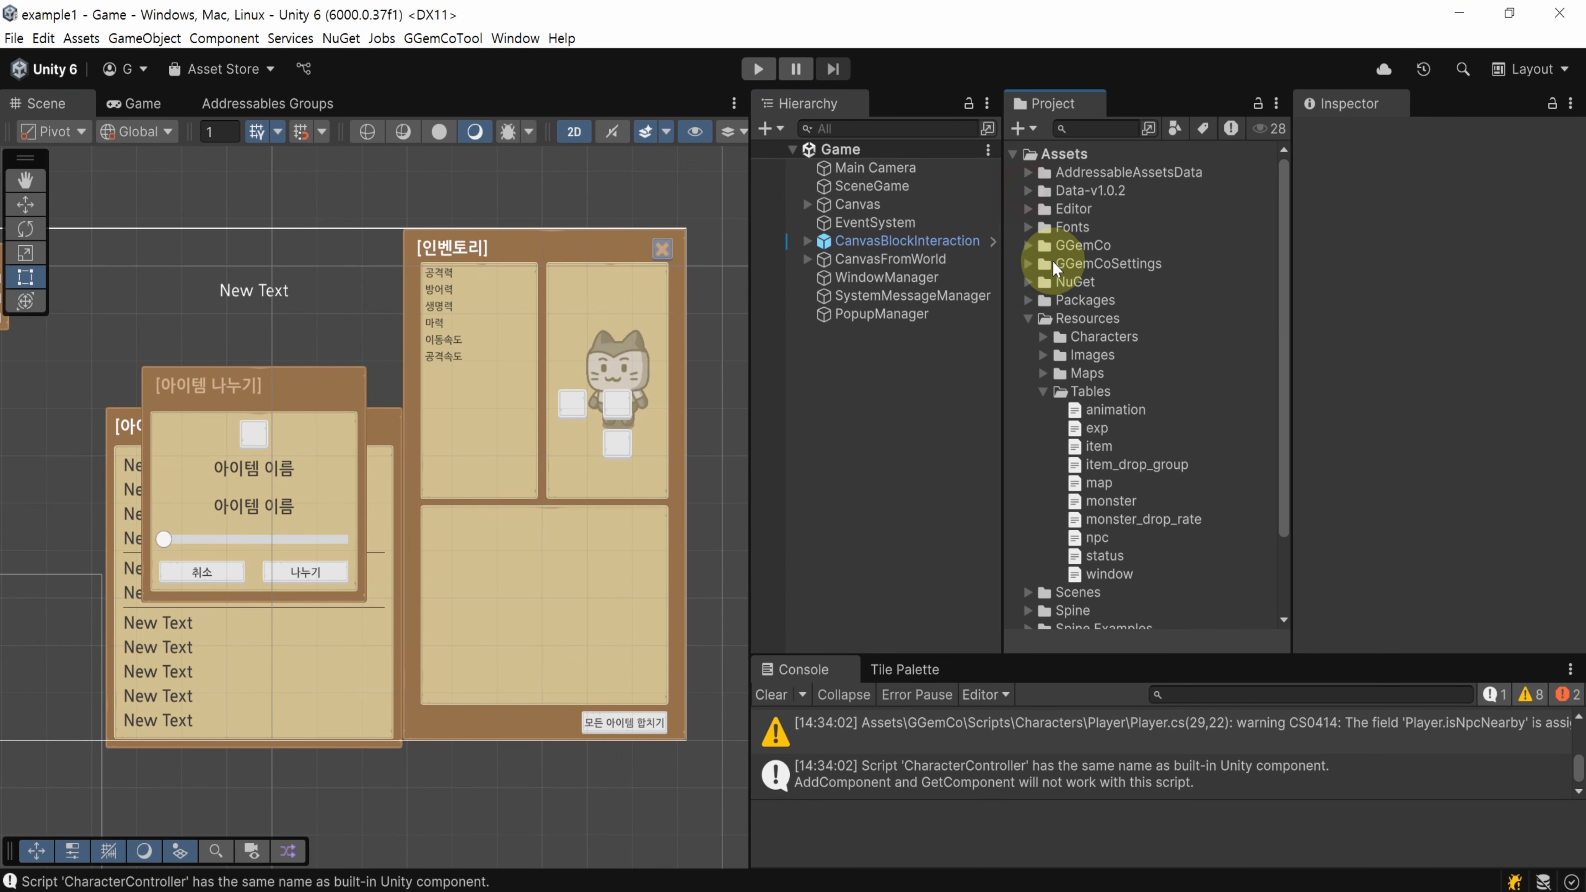
click(1028, 318)
click(1028, 244)
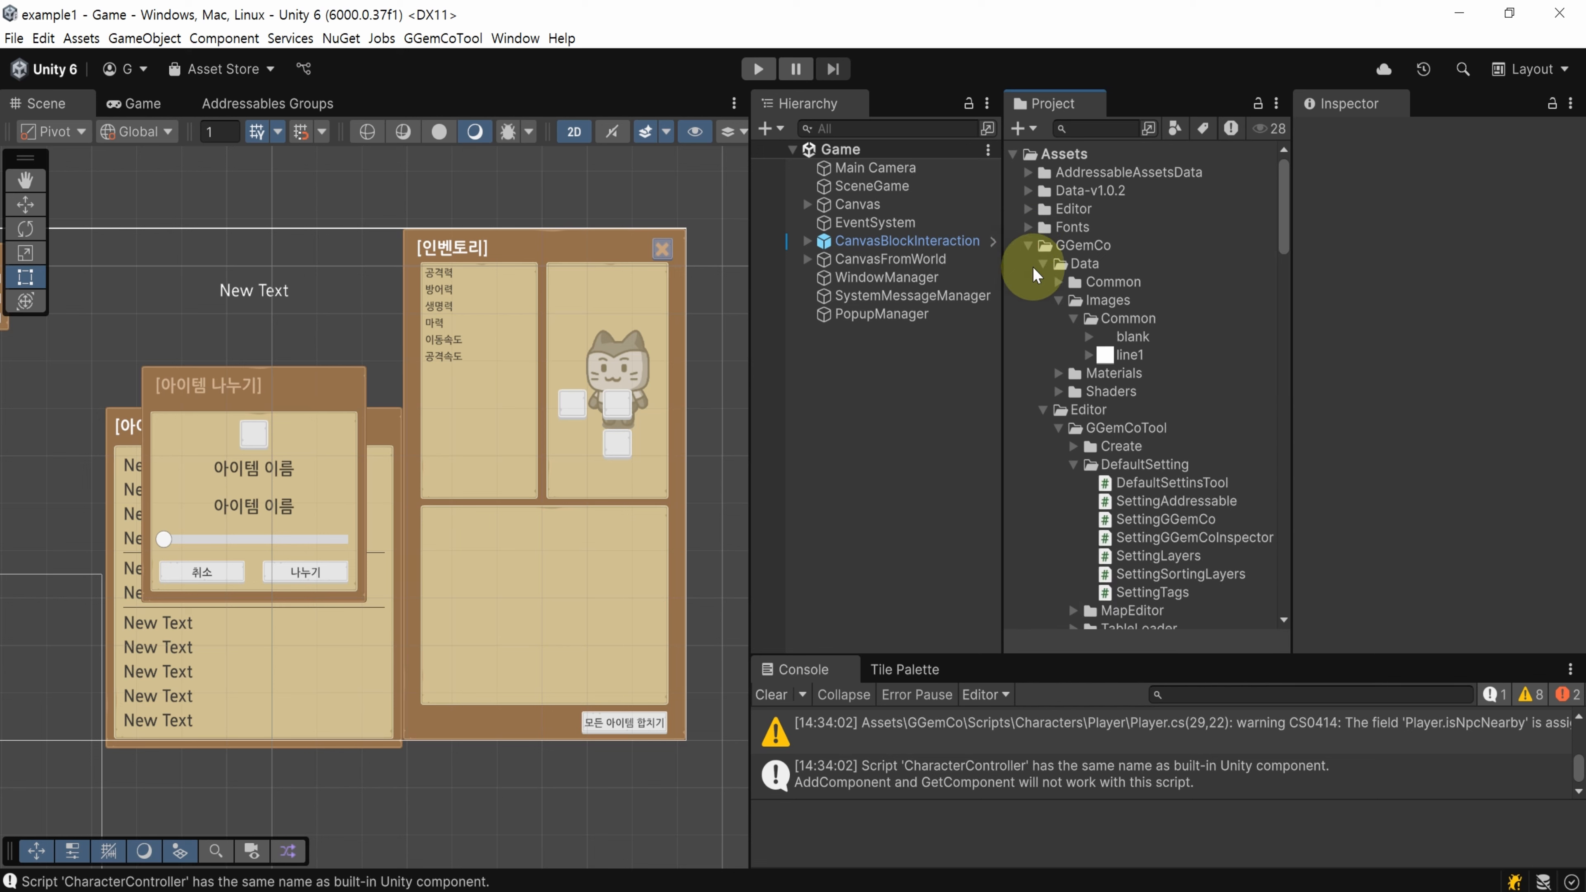
click(1043, 263)
click(1042, 282)
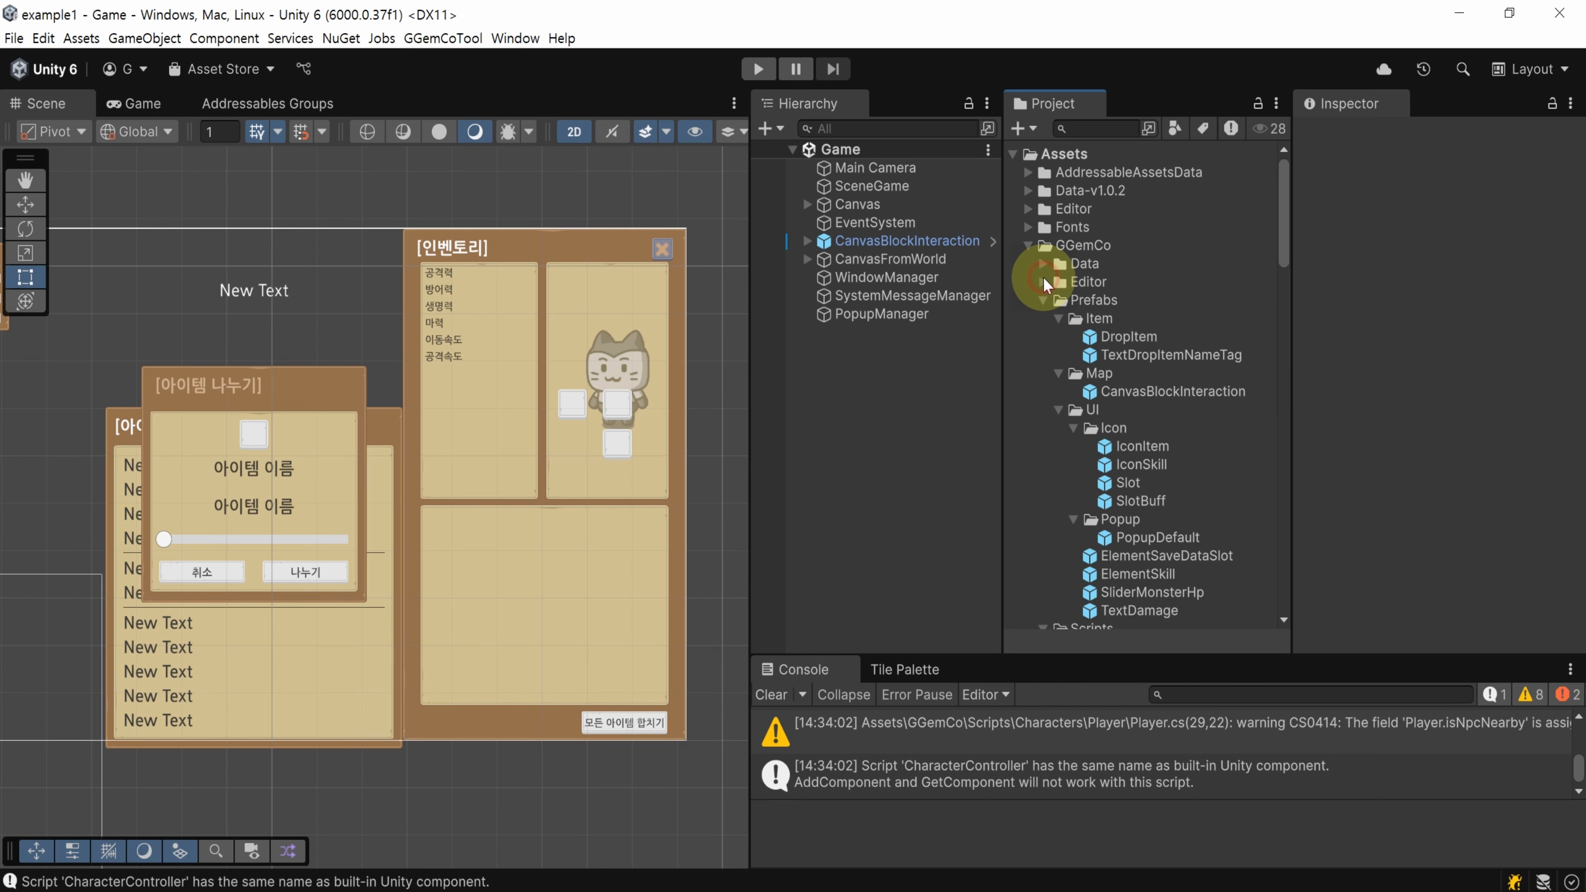
click(1044, 301)
scroll(1140, 431, down, 3)
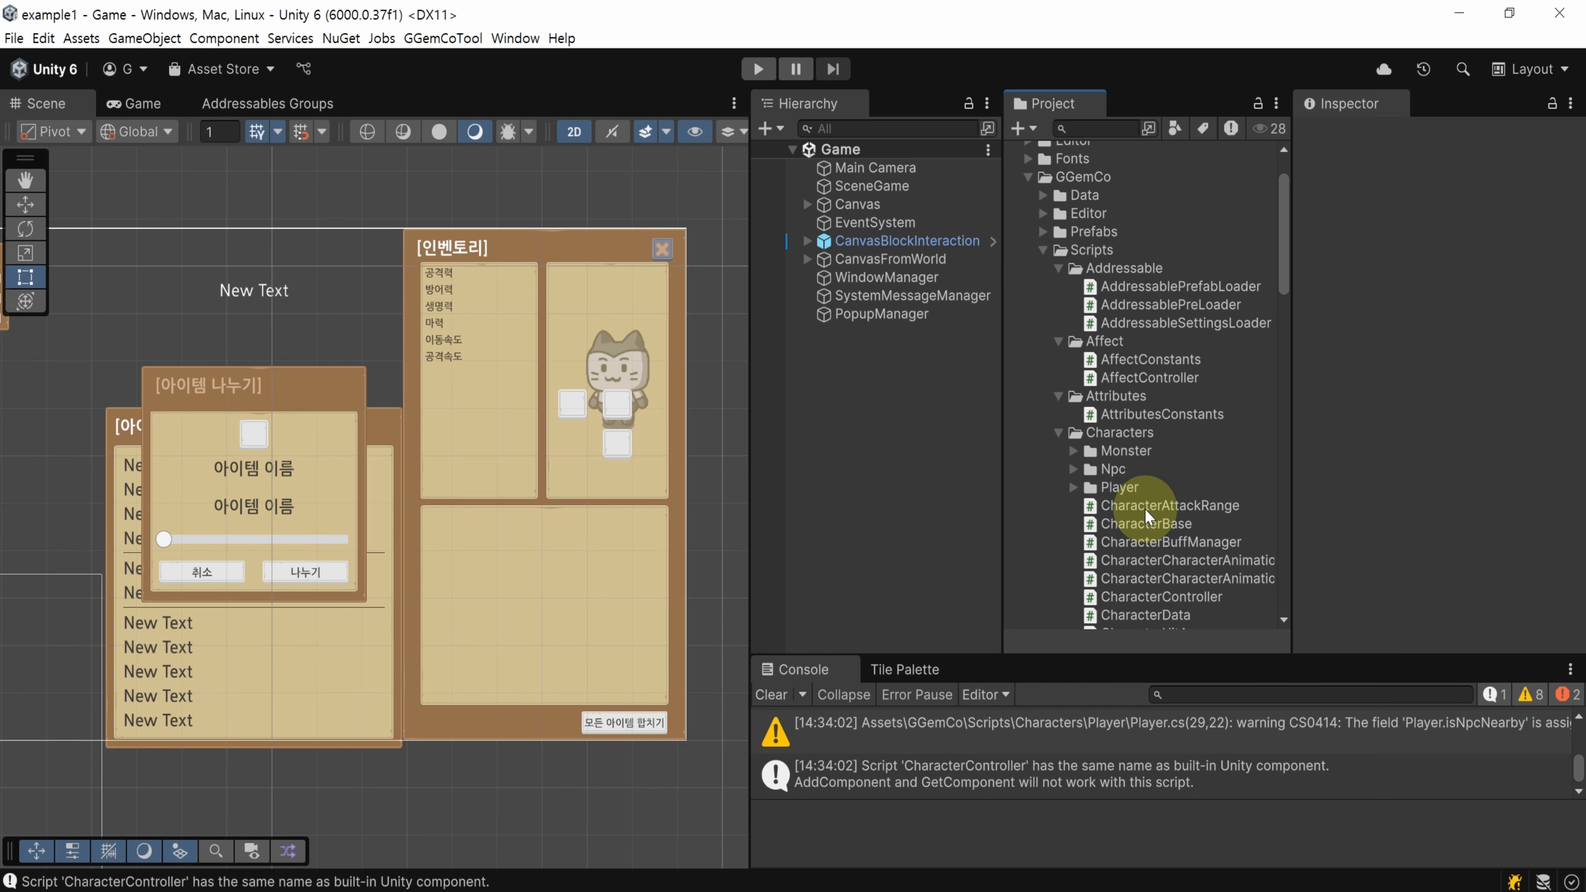
click(1149, 541)
key(Delete)
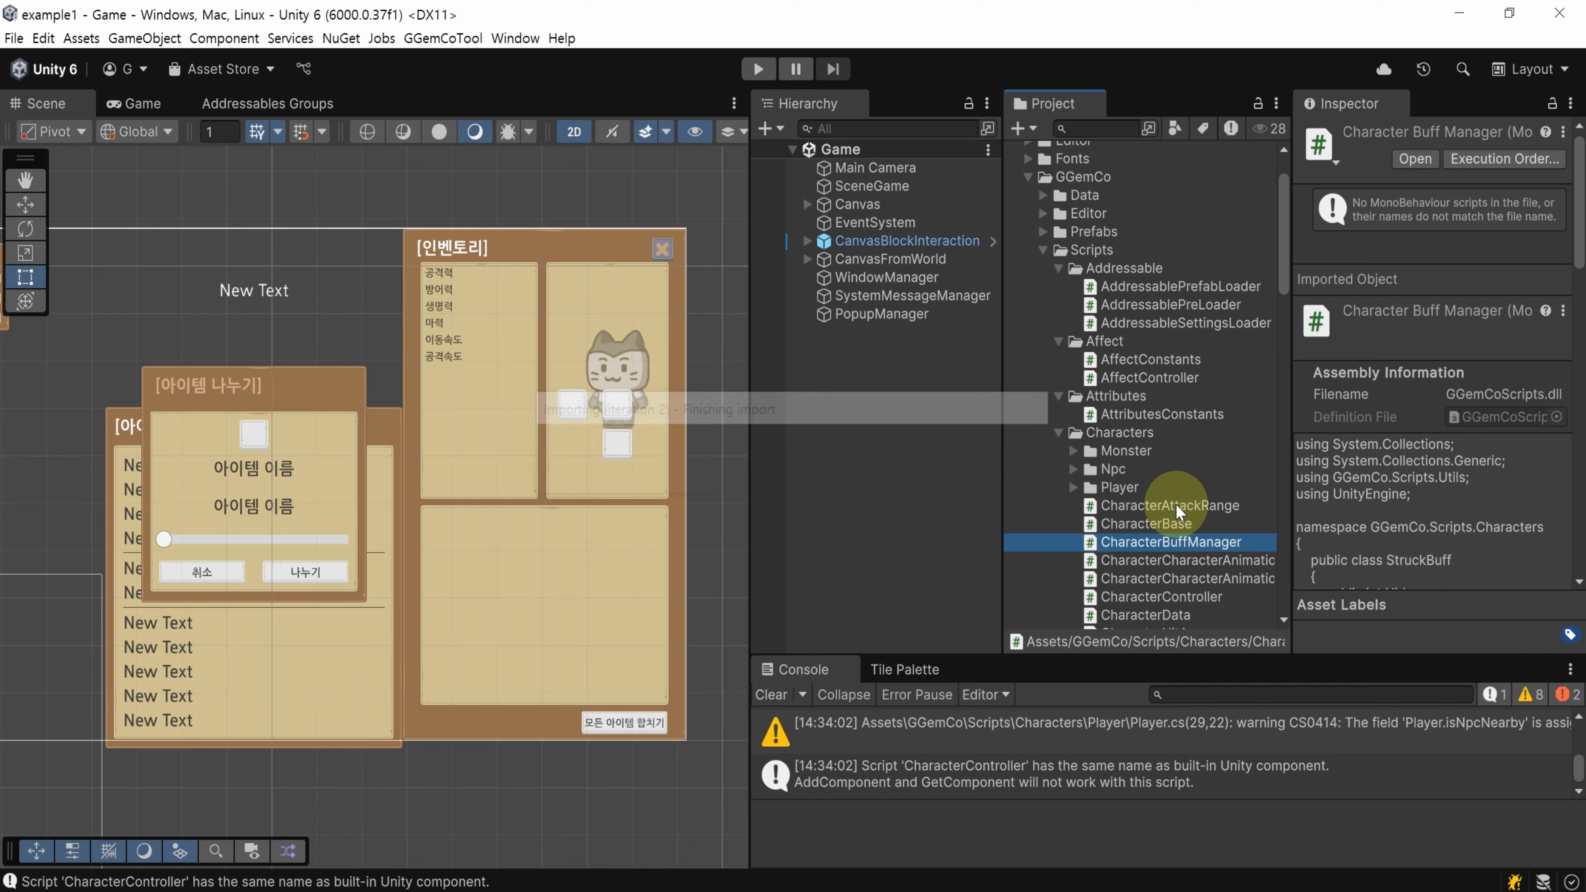
key(Return)
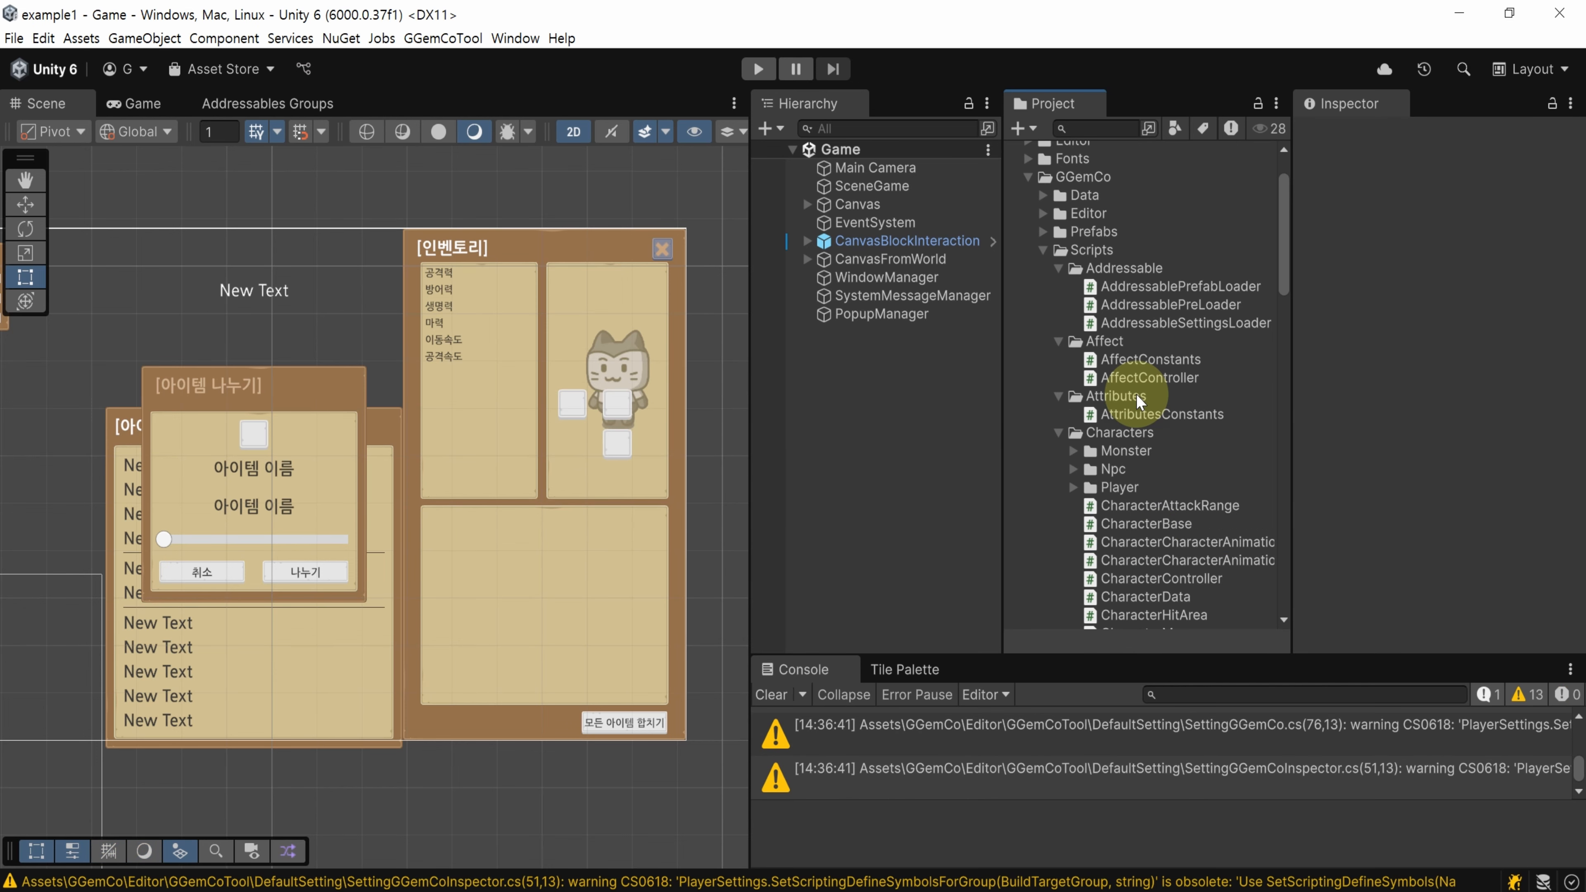
Delete the Attributes folder from GGemCo/Scripts
click(1137, 394)
key(Delete)
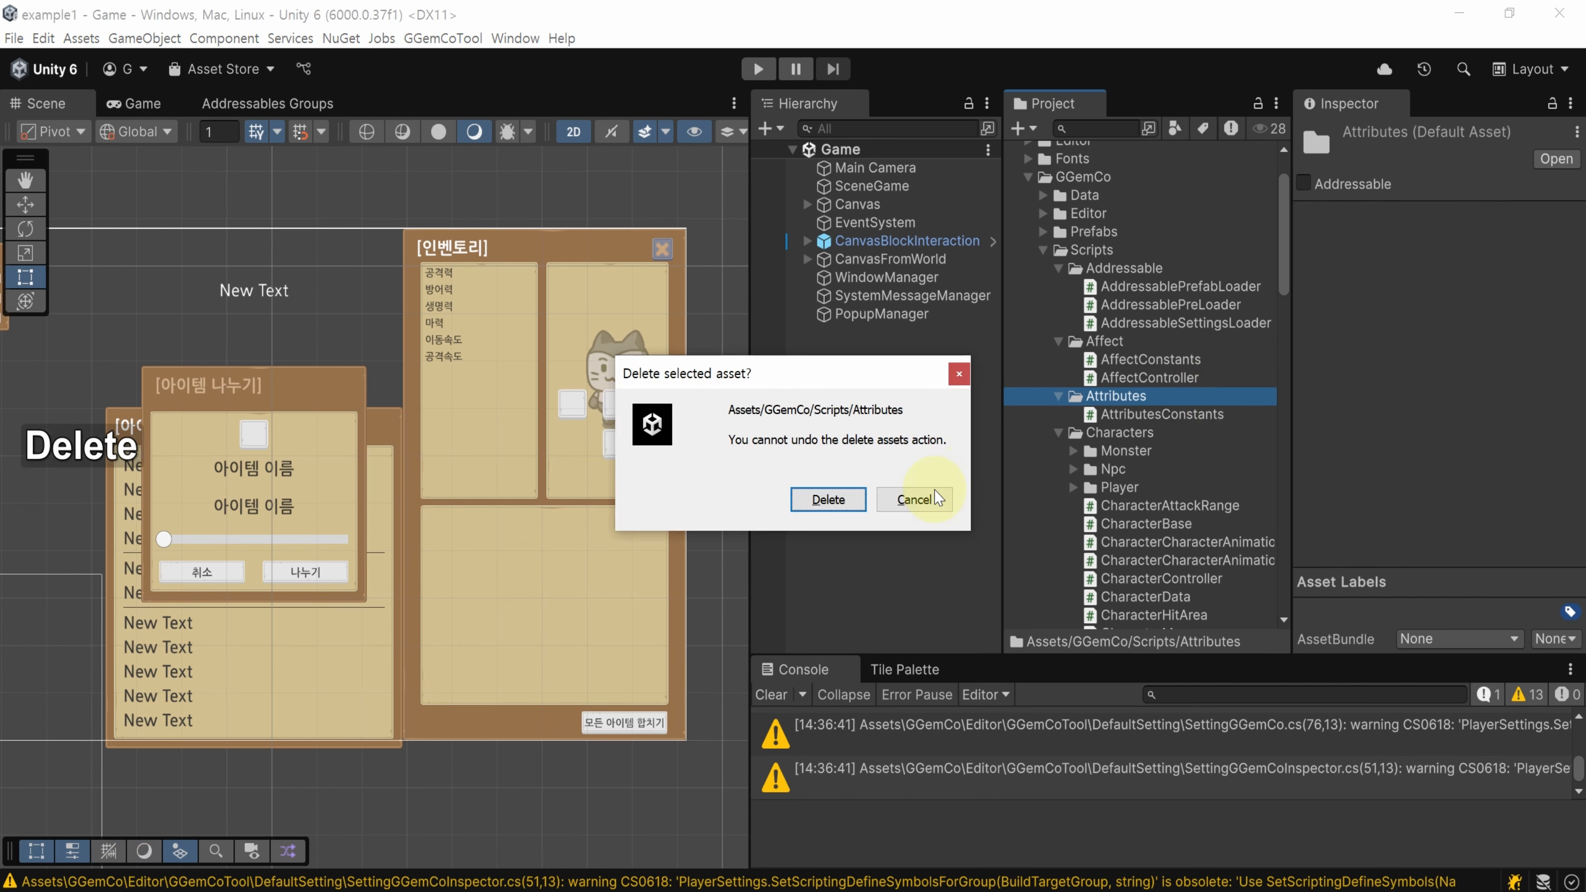
click(825, 500)
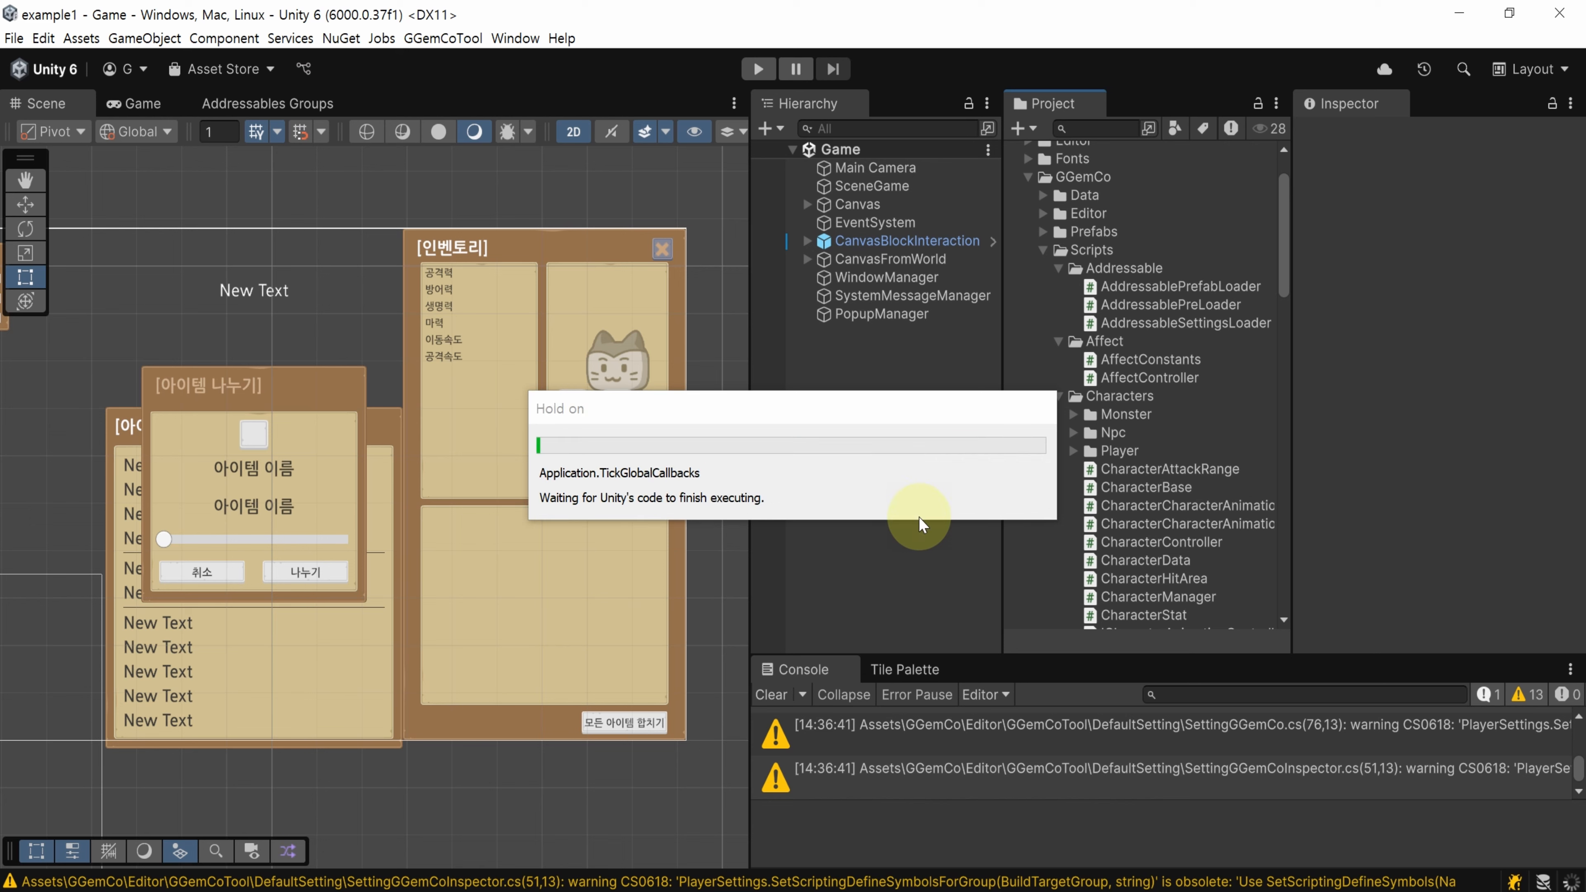
click(213, 776)
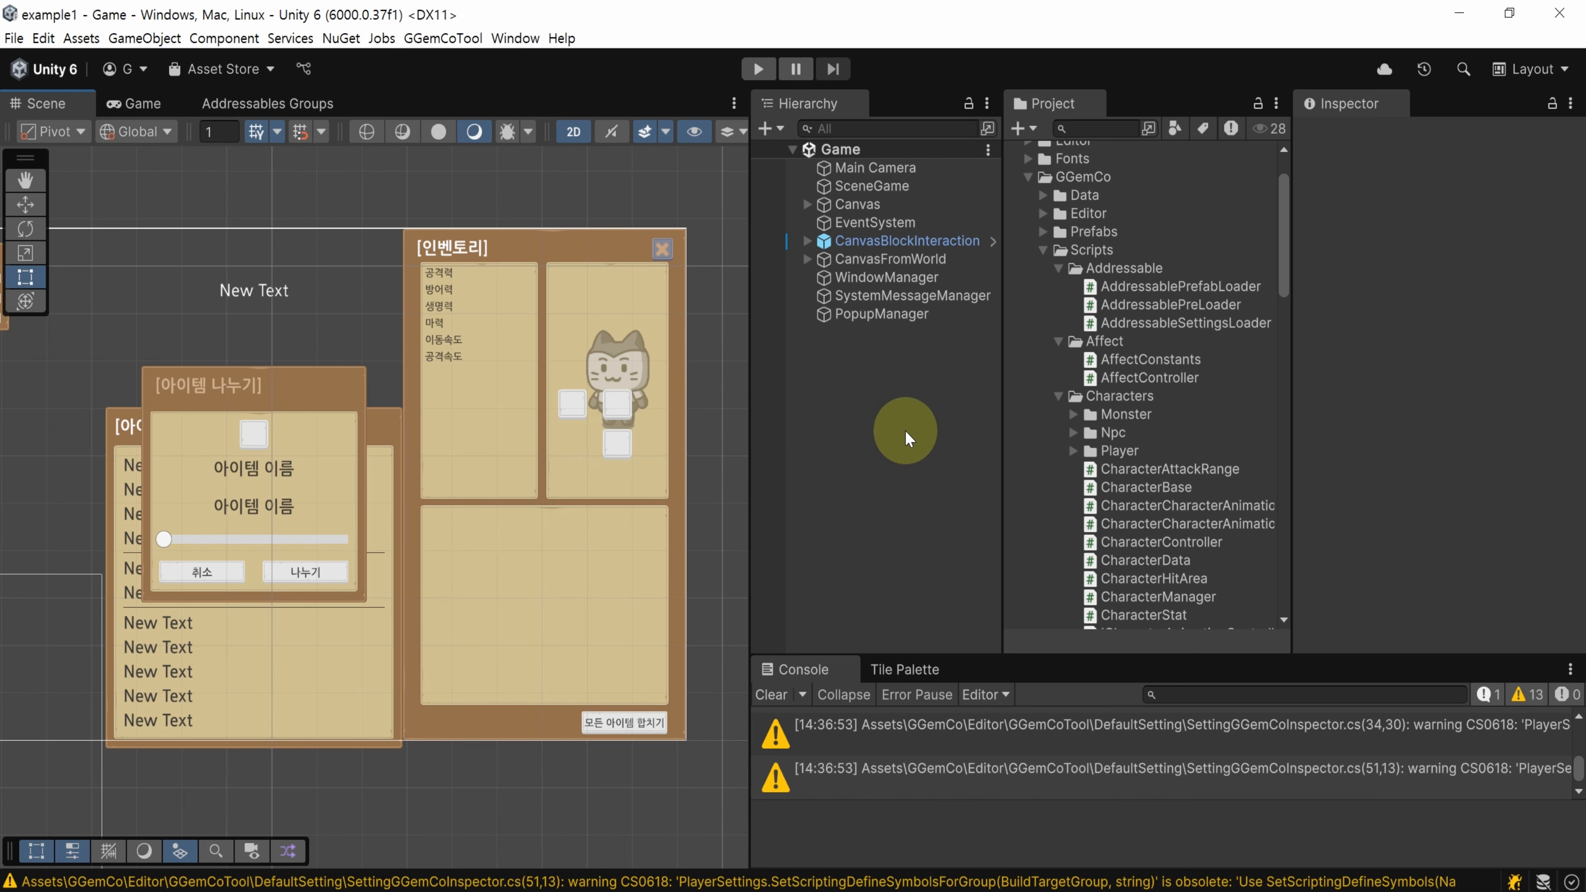
Run Addressable 추가하기 in the GGemCoTool 기본 셋팅하기 window, then close the window
click(455, 39)
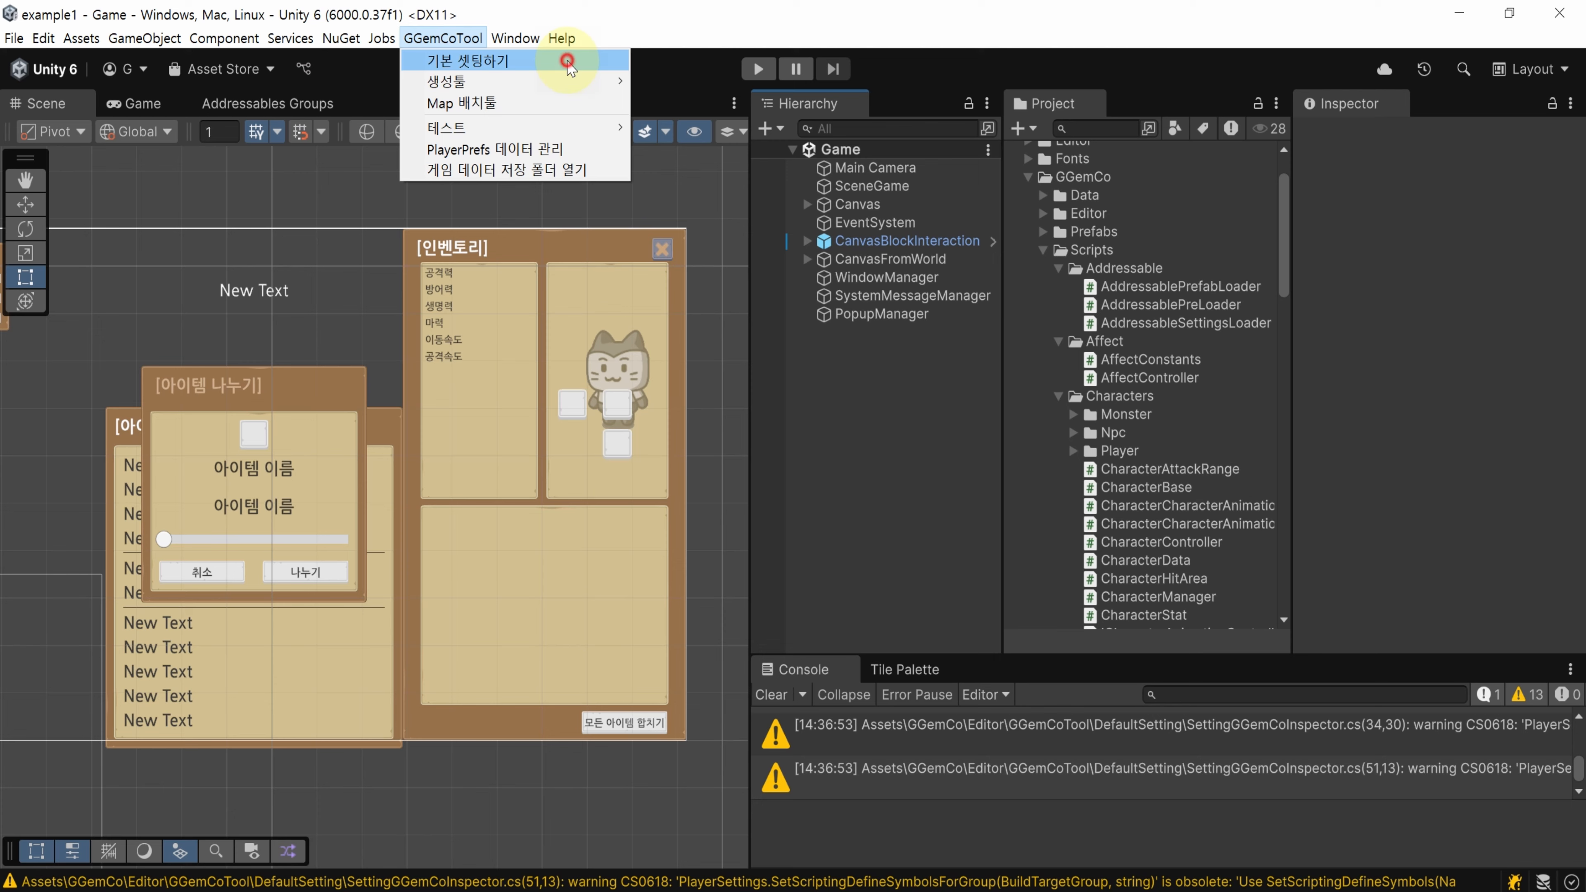
click(571, 66)
click(690, 461)
click(887, 487)
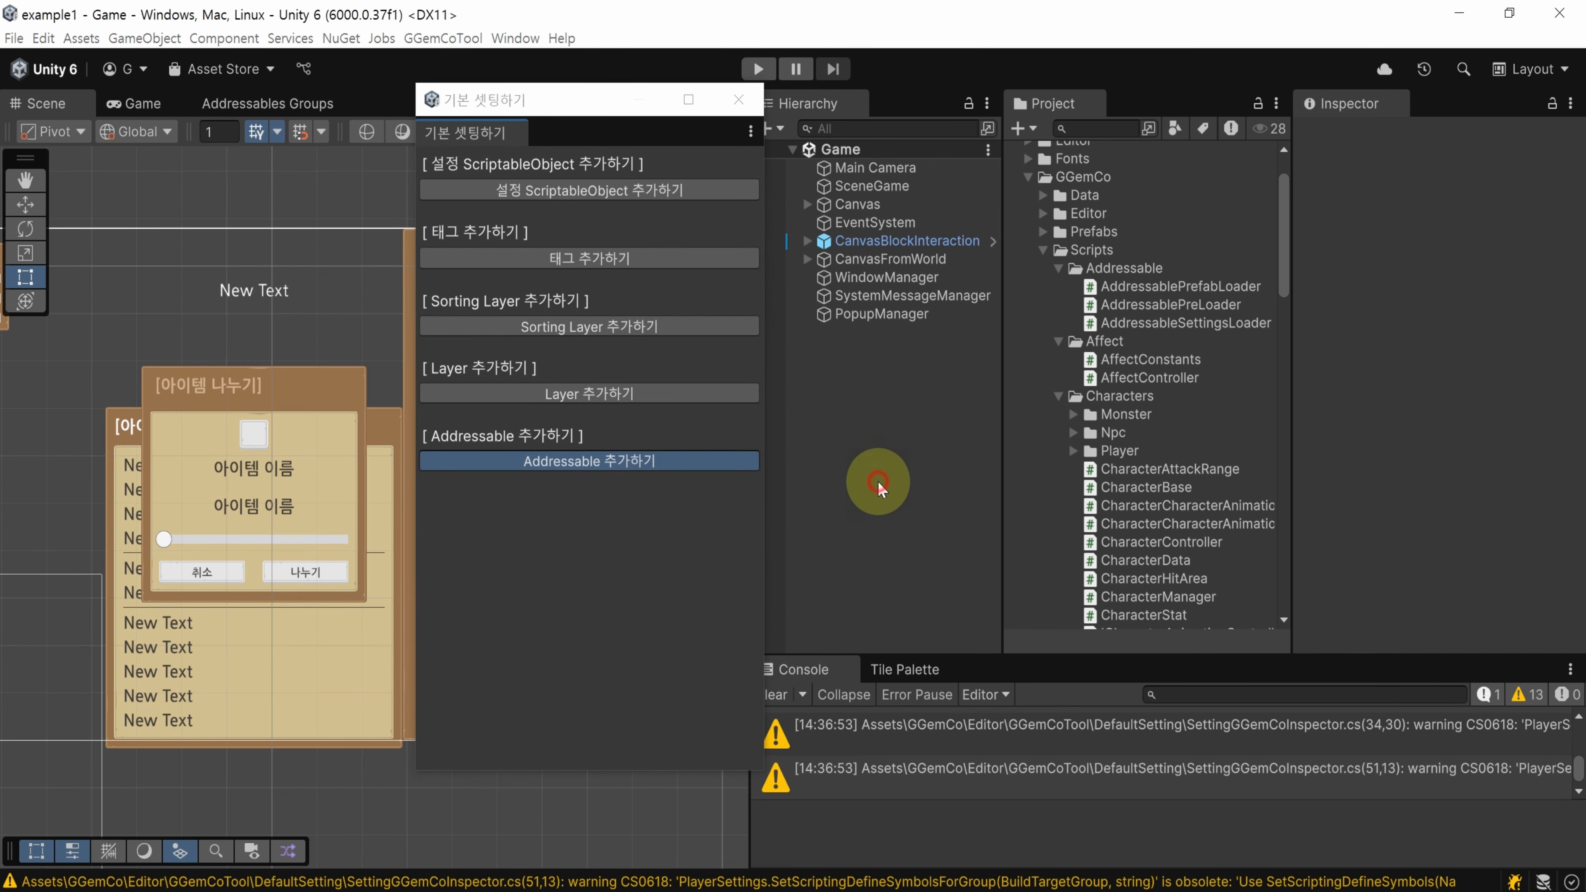
click(746, 111)
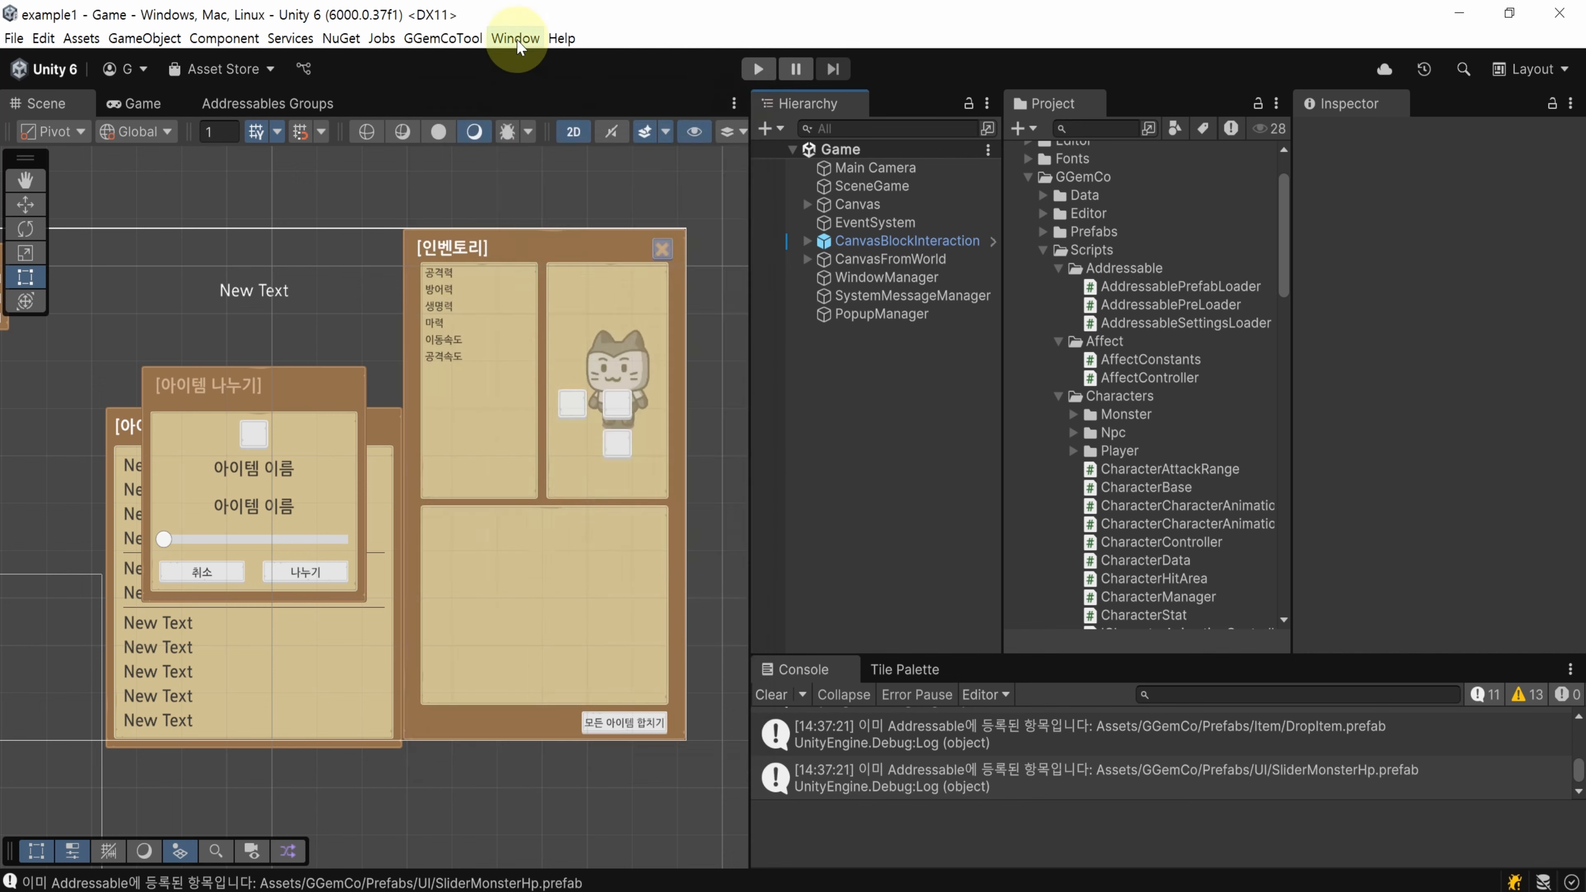
Open the Addressables Groups window and check the GGemCo_PrefabIconSkill entry in the default local group
click(516, 38)
mouse_move(719, 344)
mouse_move(881, 370)
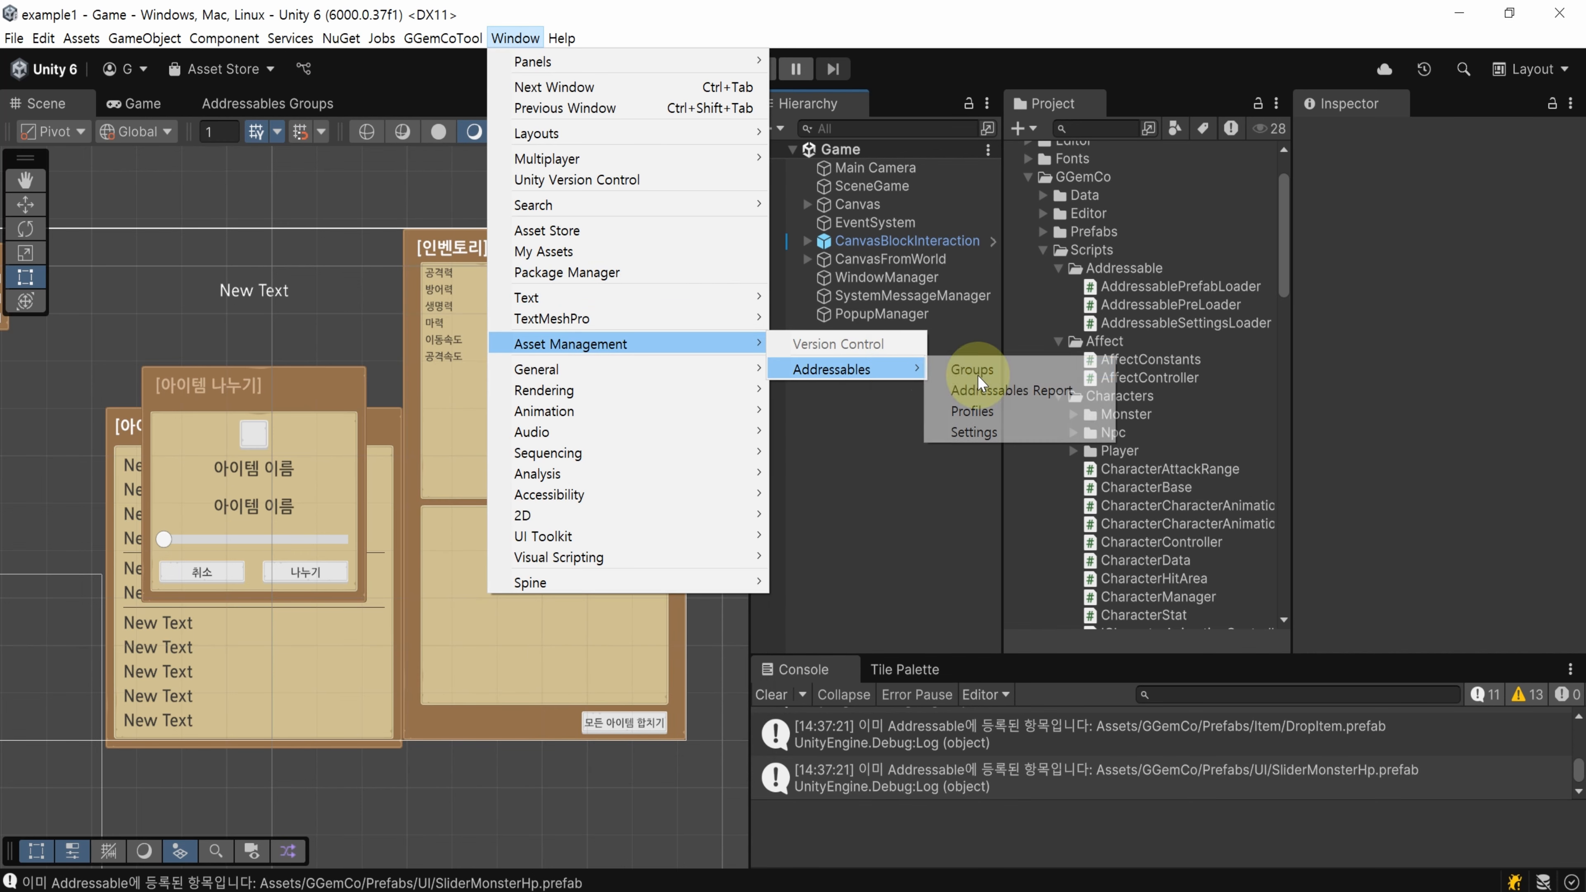
click(1025, 370)
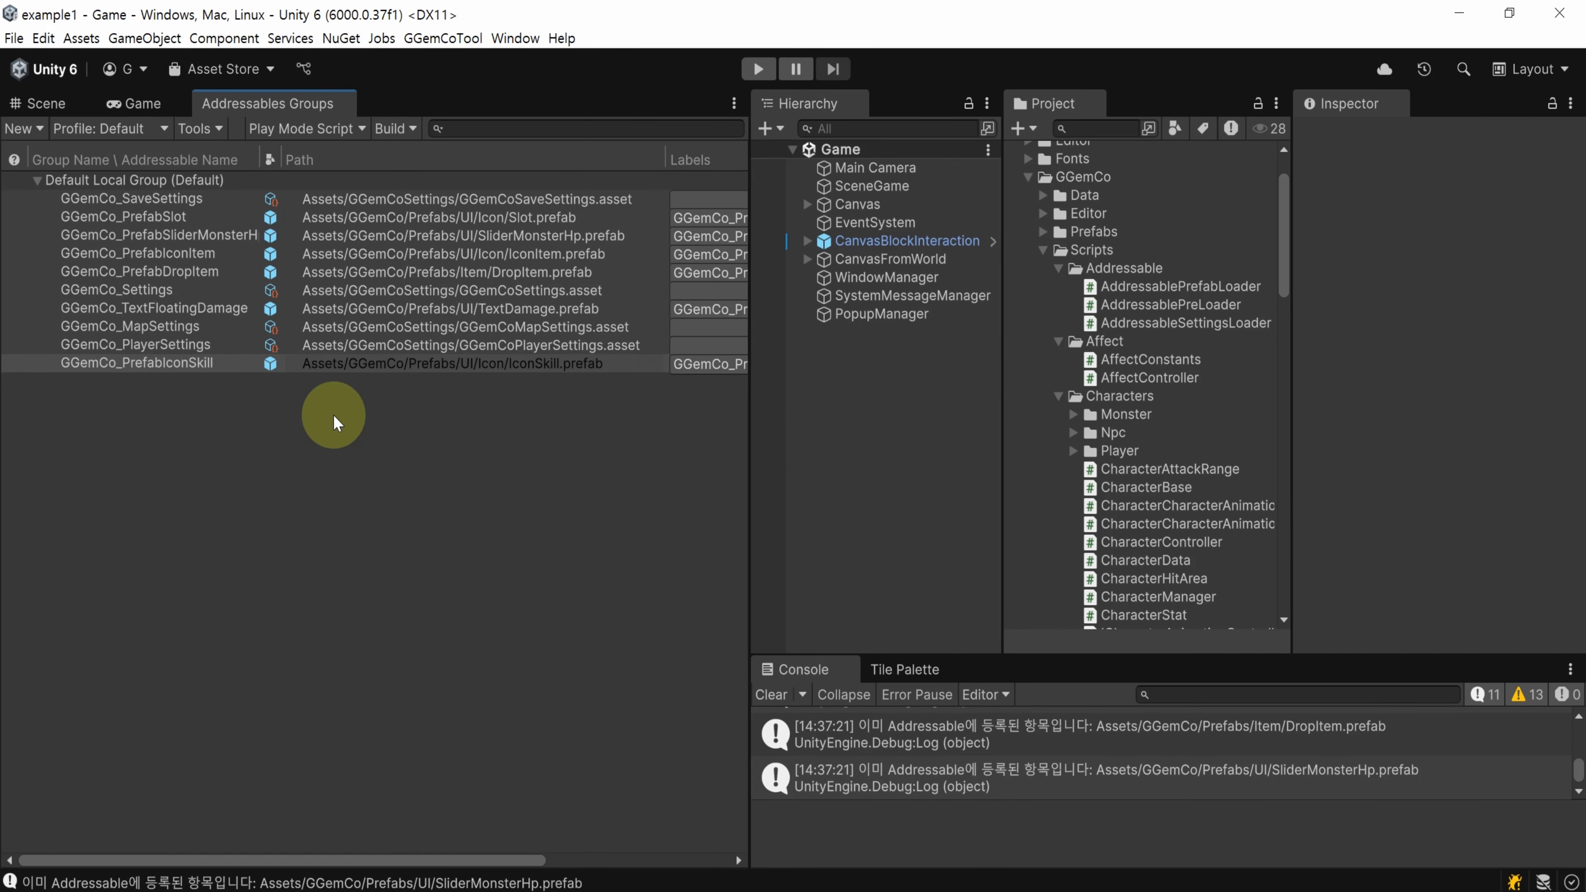
click(242, 364)
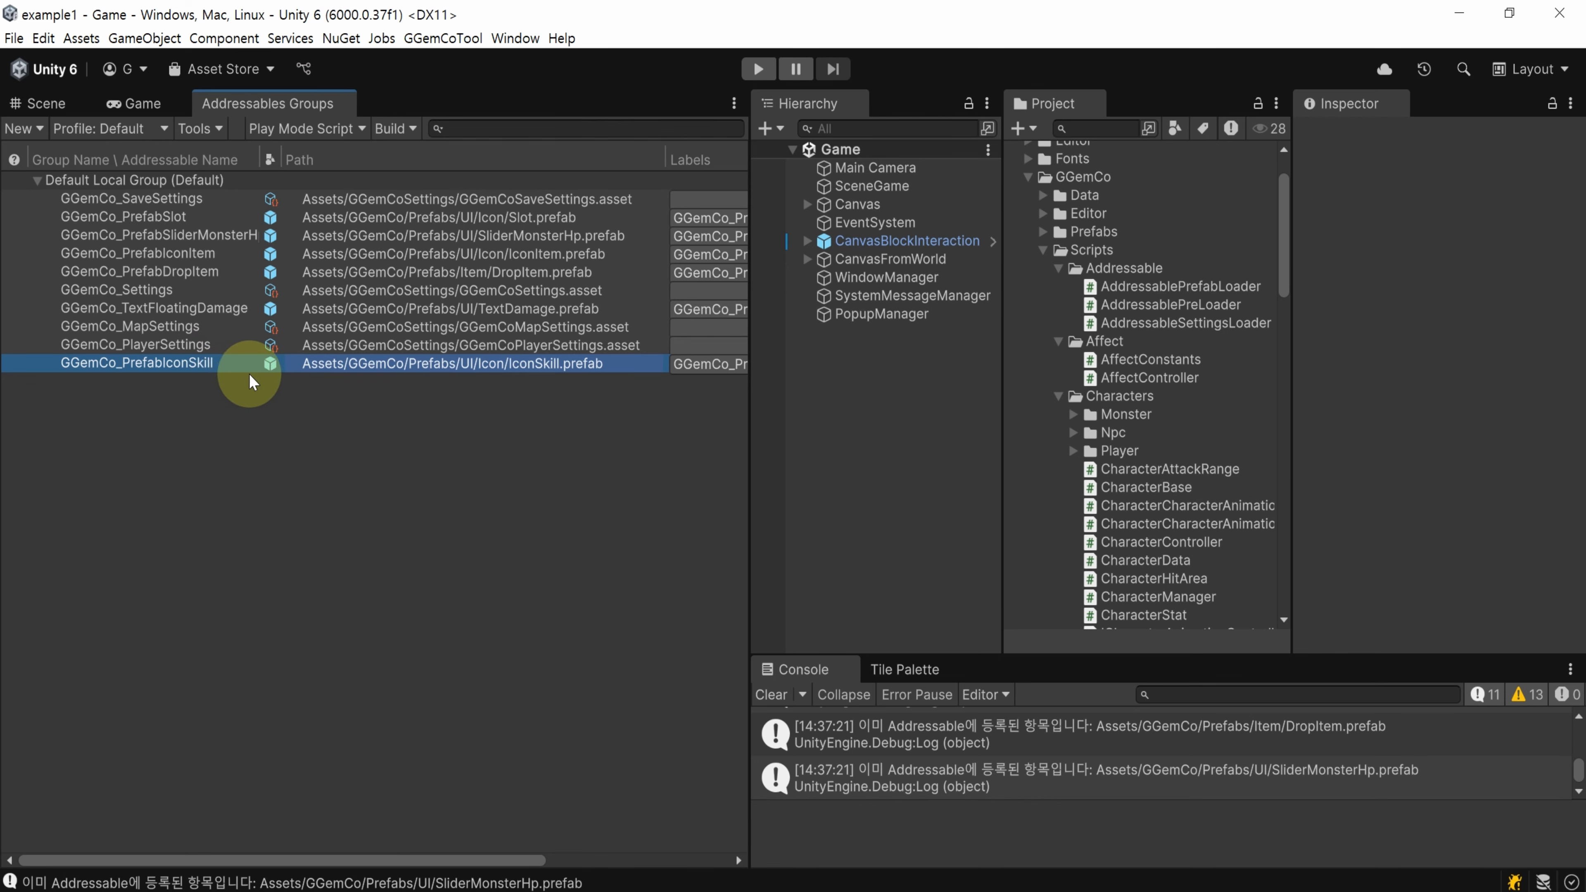
click(716, 467)
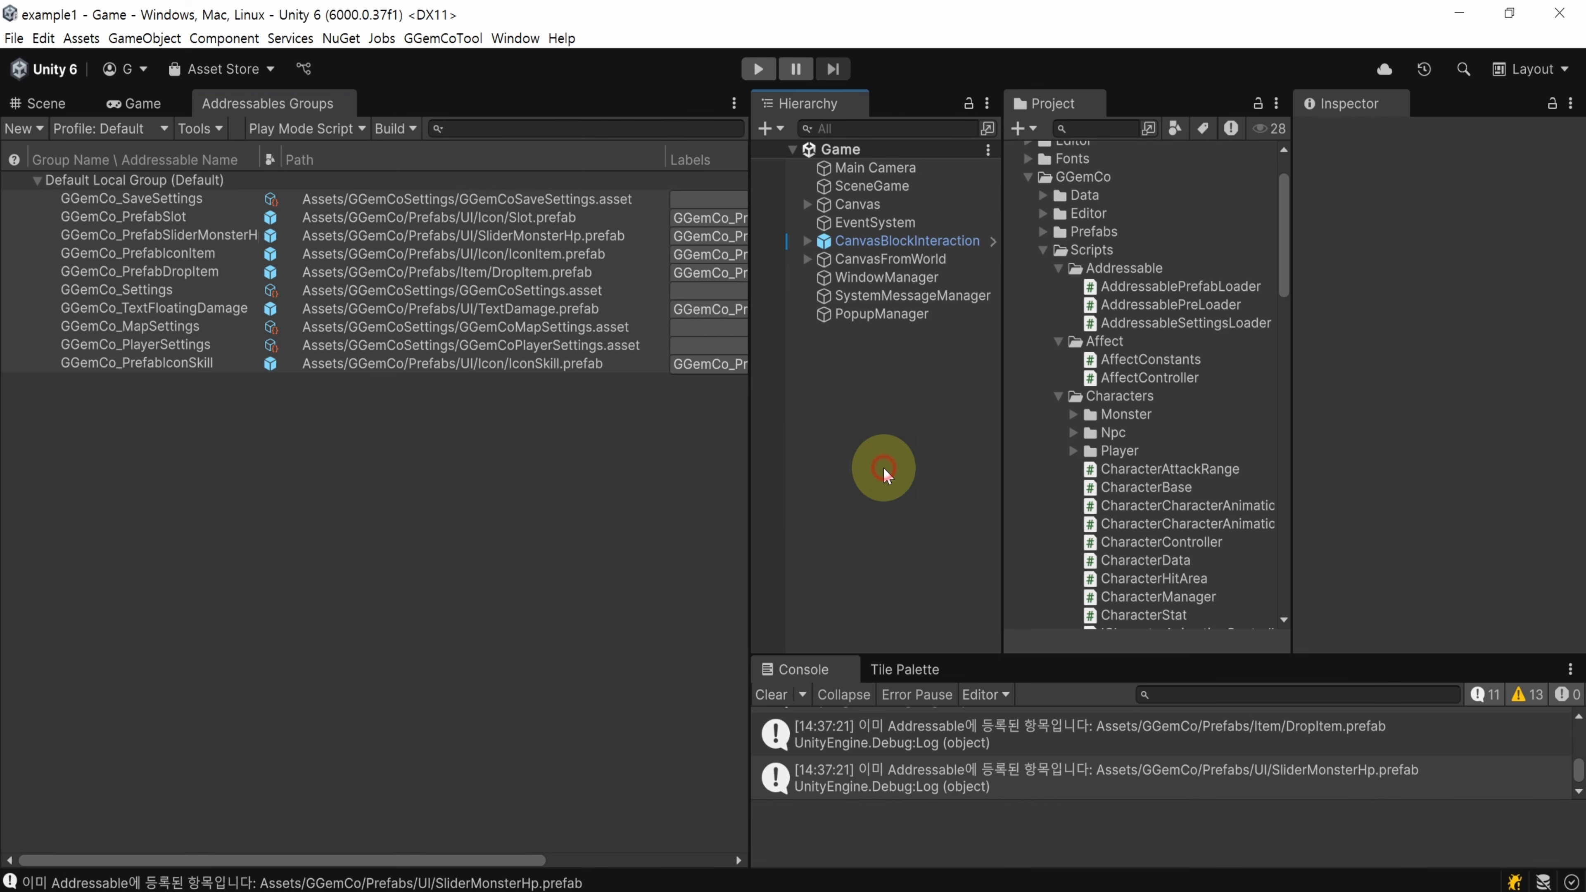
Switch to the Table-v1.6.0 Google Sheet and examine the animation sheet's AttackRange and HitAreaSize columns and the AttackRange header note
key(alt+Tab)
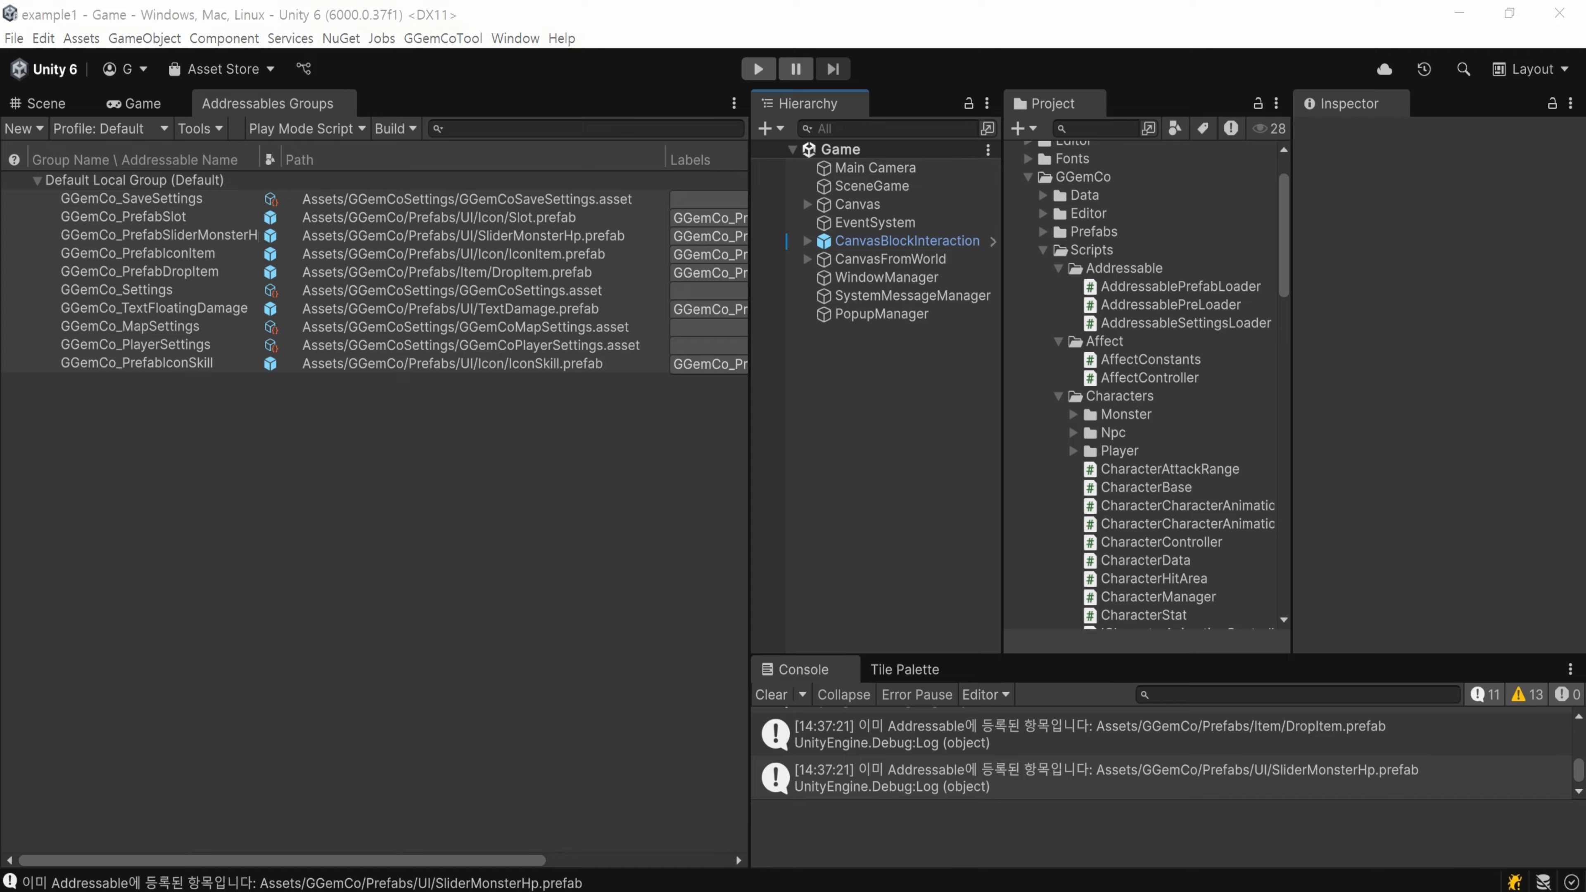
click(379, 456)
click(533, 447)
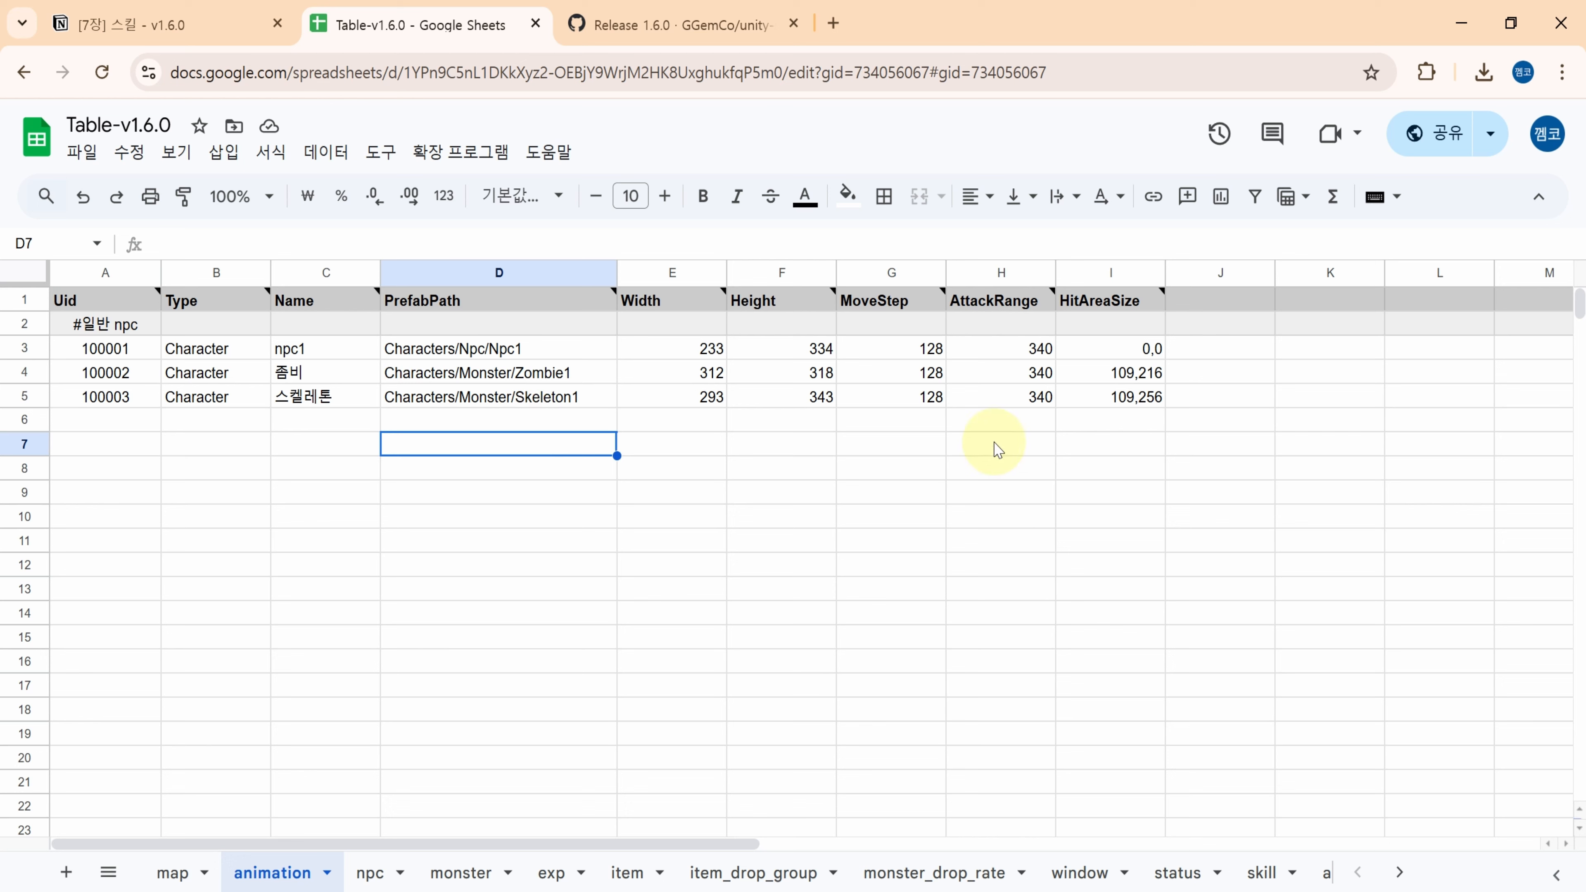
drag(1024, 308, 1128, 403)
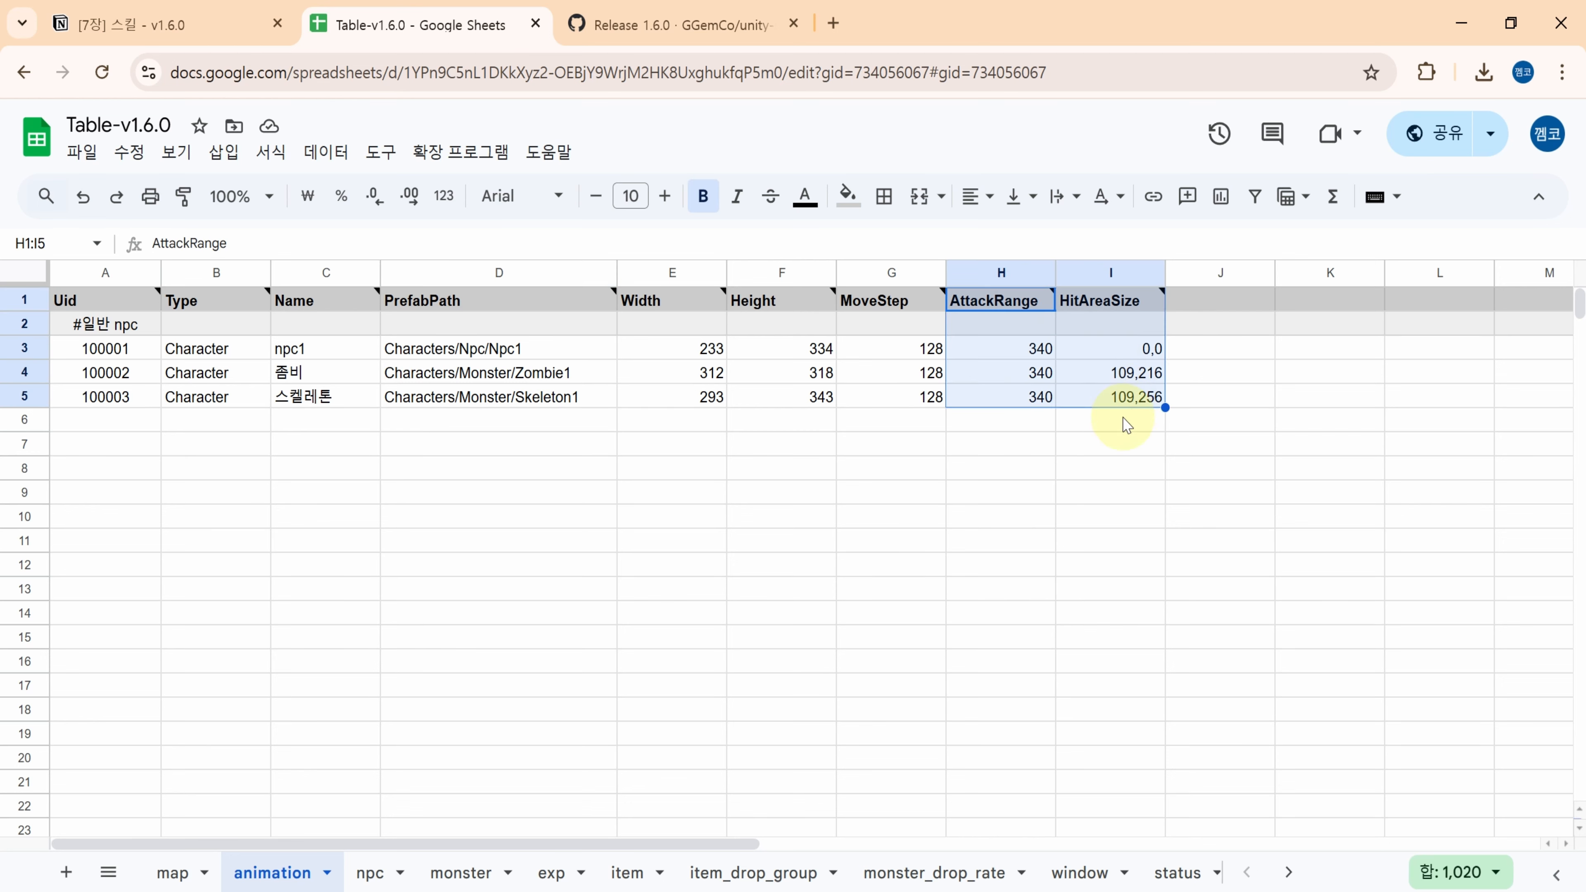
click(1099, 434)
mouse_move(1028, 306)
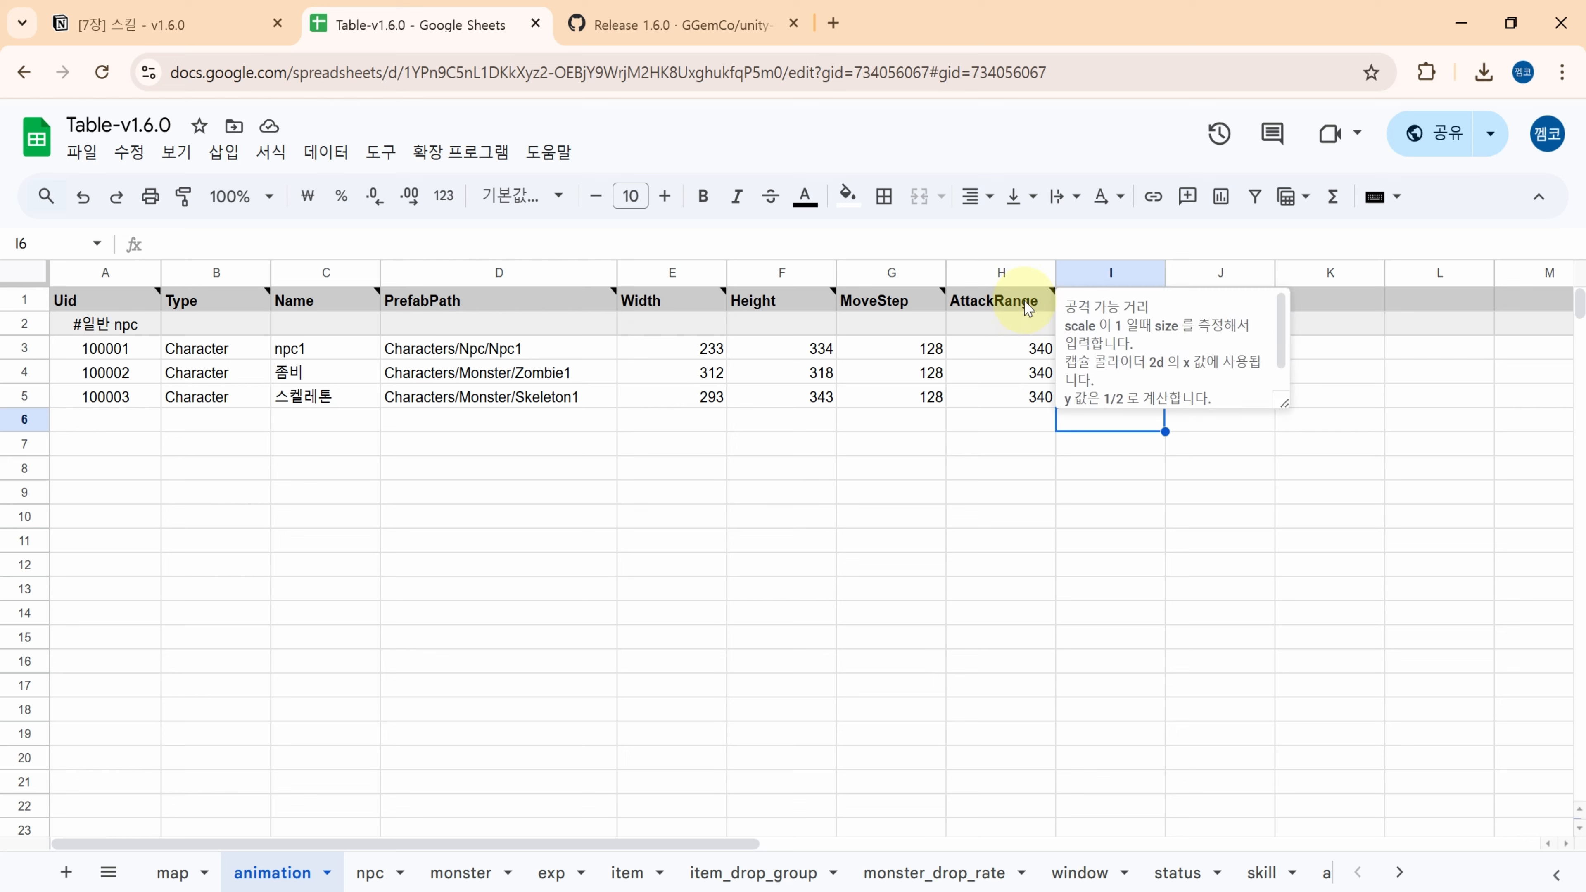
Read the HitAreaSize header note in the animation sheet
click(1027, 324)
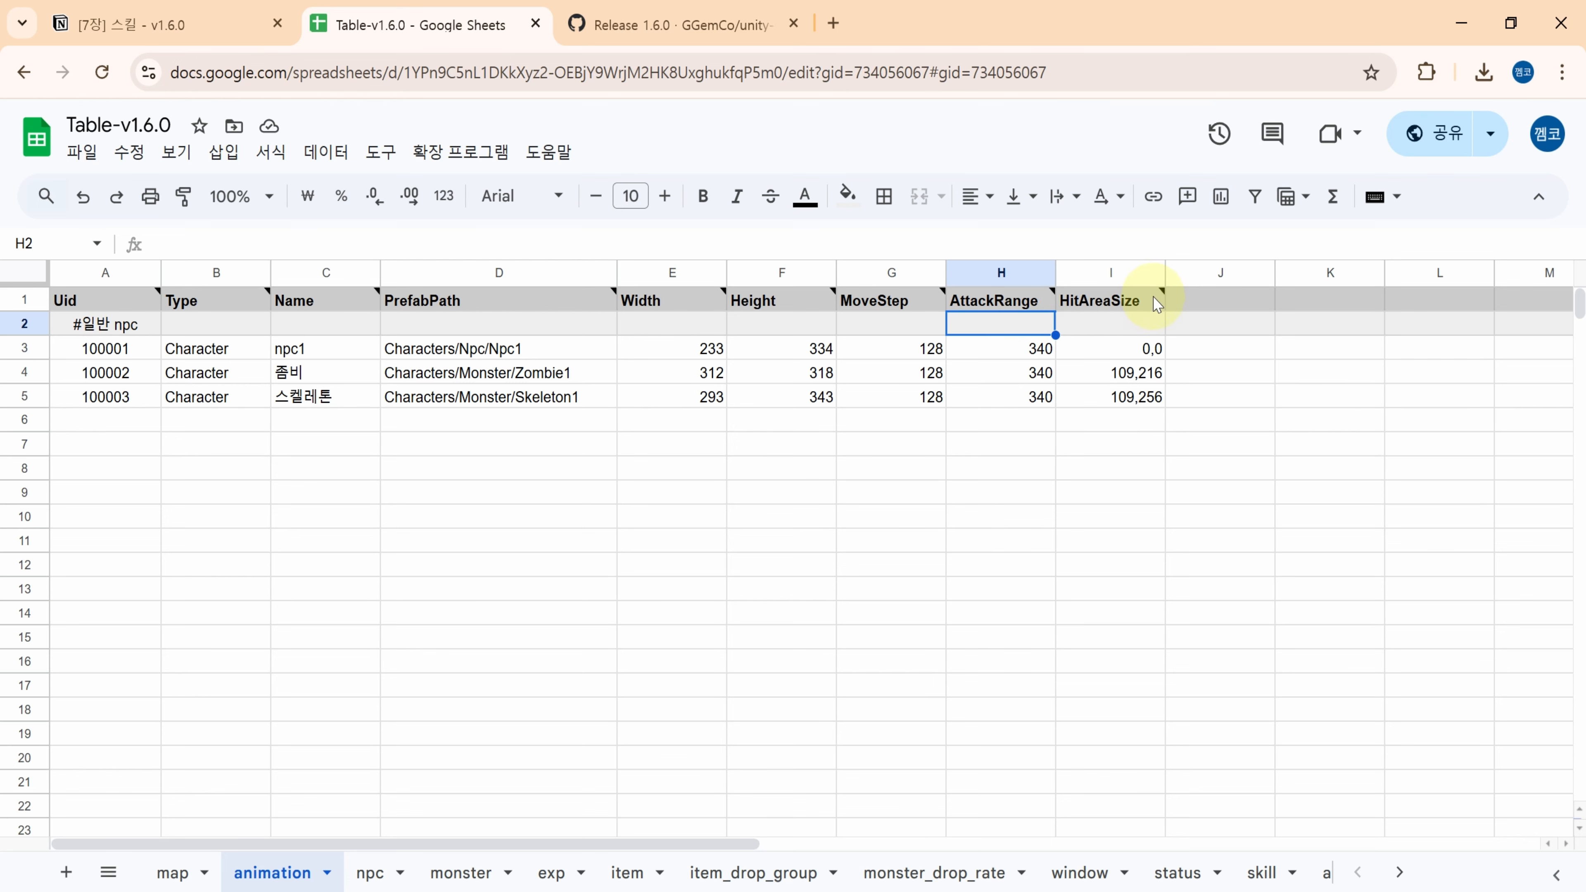
mouse_move(1154, 305)
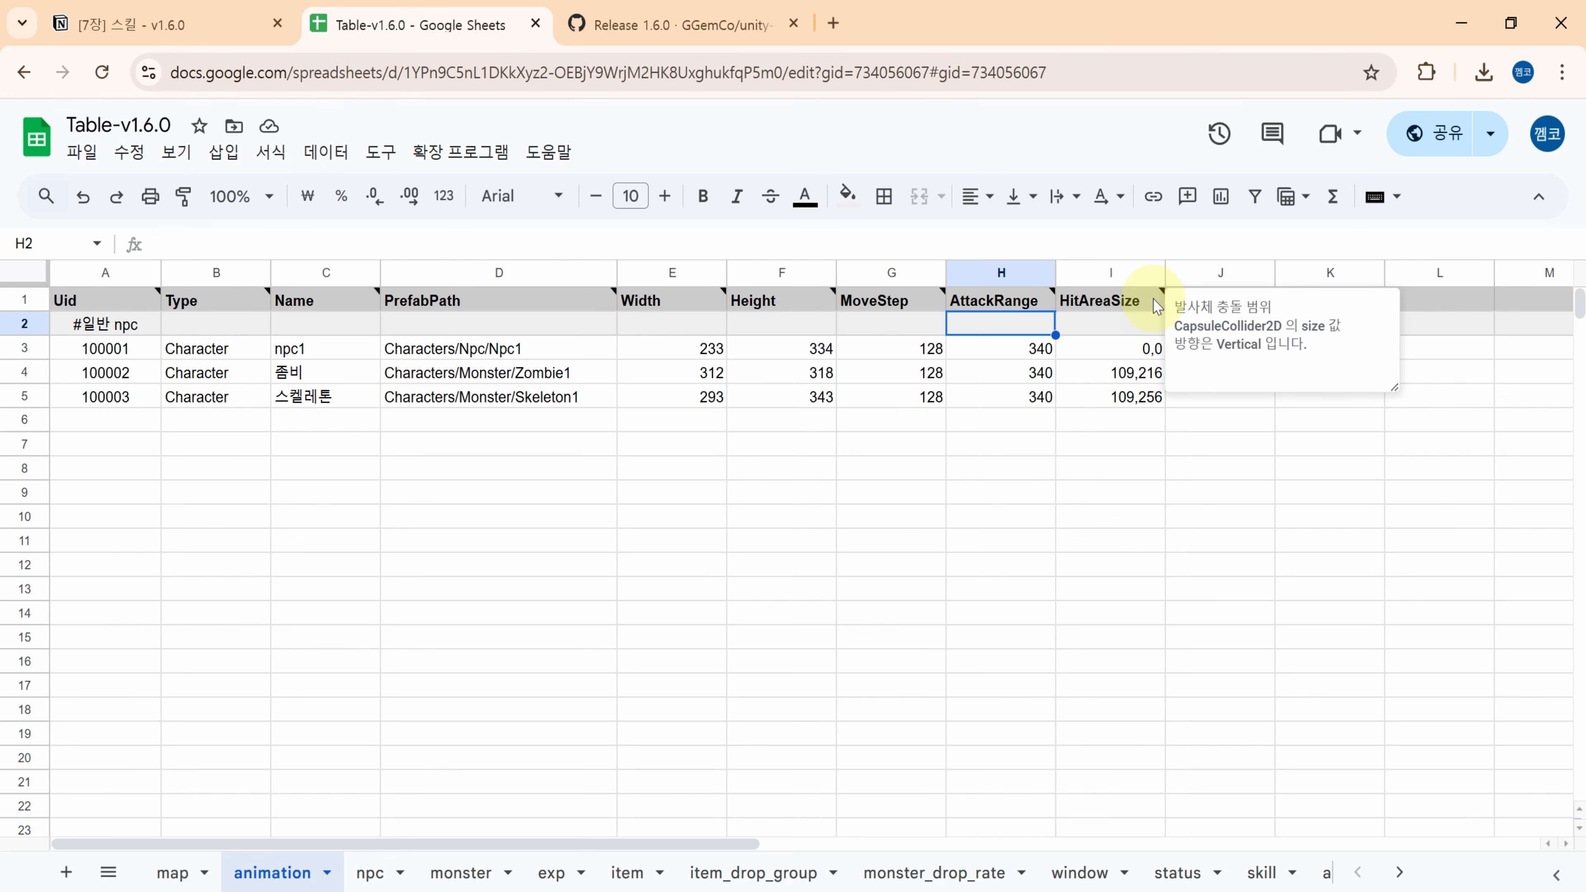
click(778, 472)
Examine the StatusID1 cells of the two speed potions in rows 17 and 18 of the item sheet
click(636, 873)
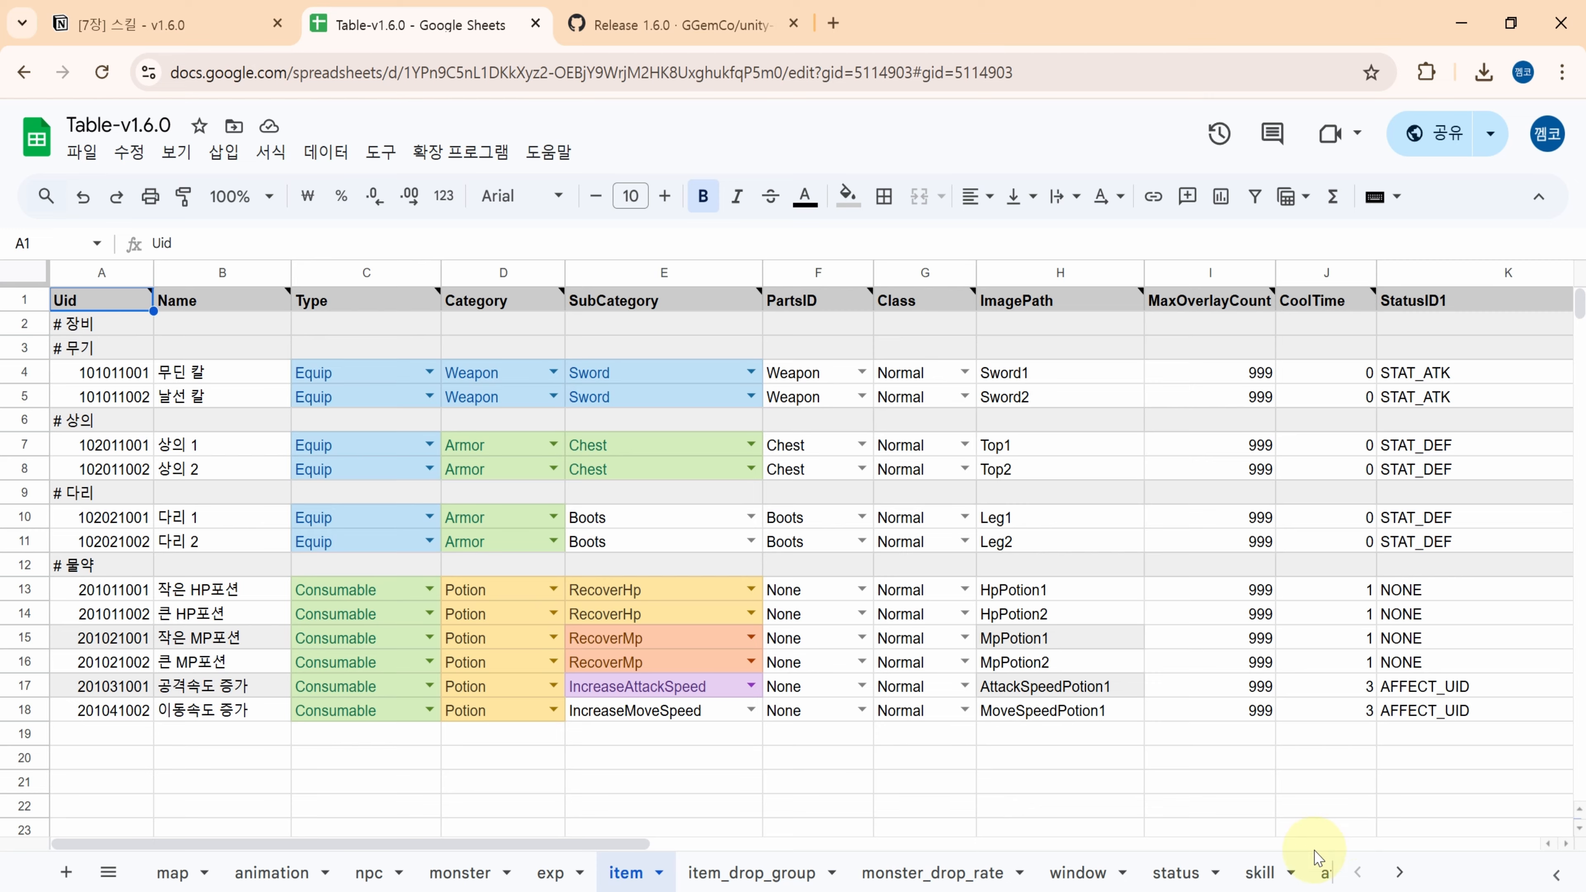
scroll(1318, 859, right, 5)
click(206, 684)
key(Left)
key(Left)
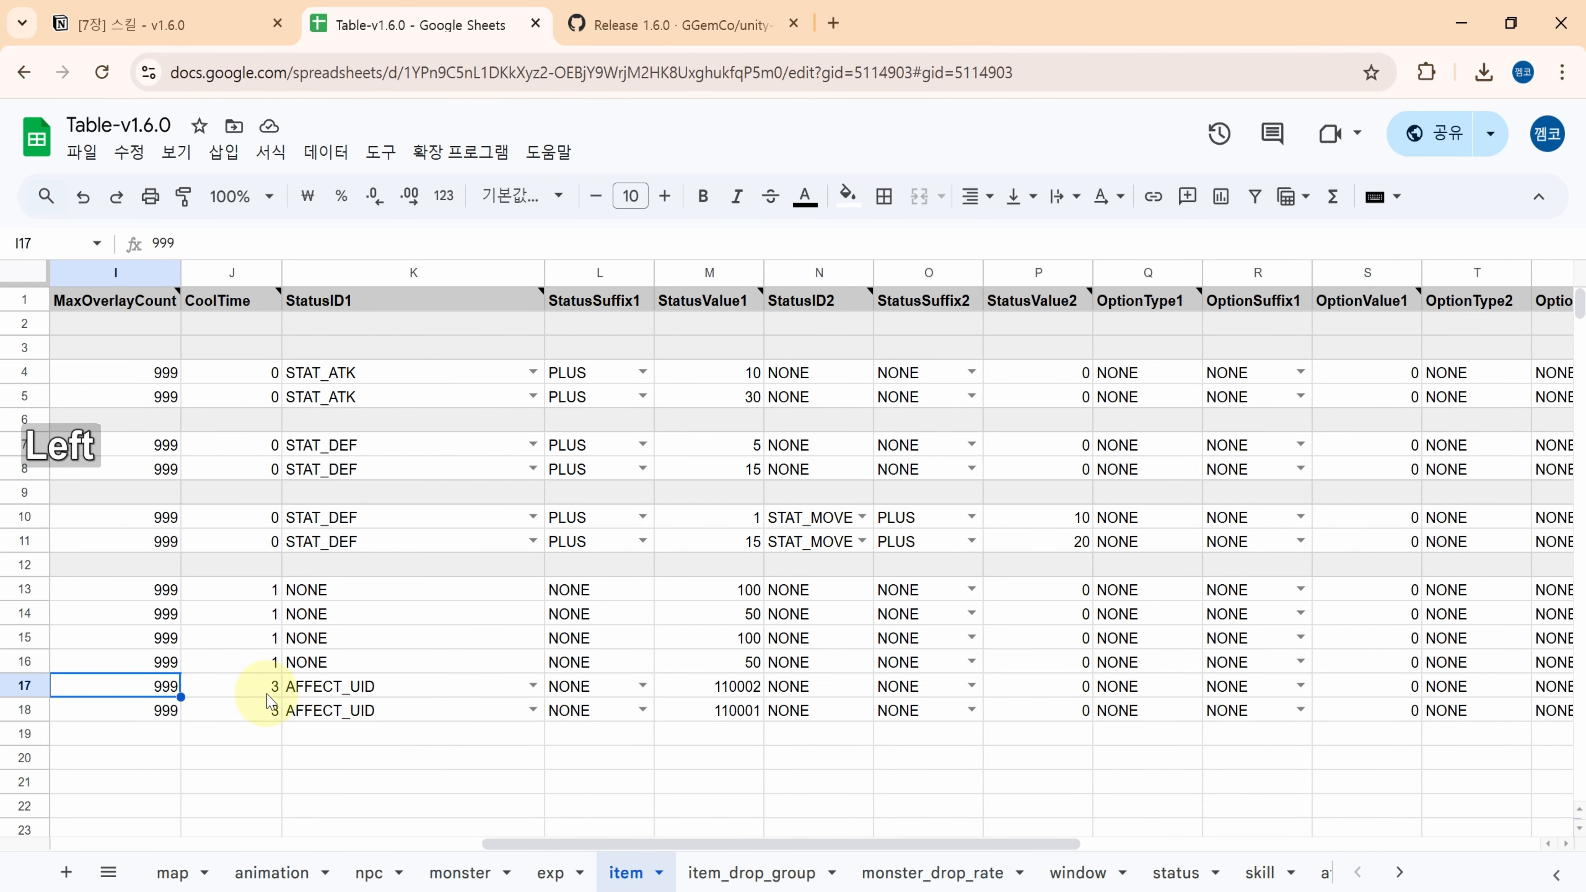
click(417, 685)
drag(477, 687, 473, 713)
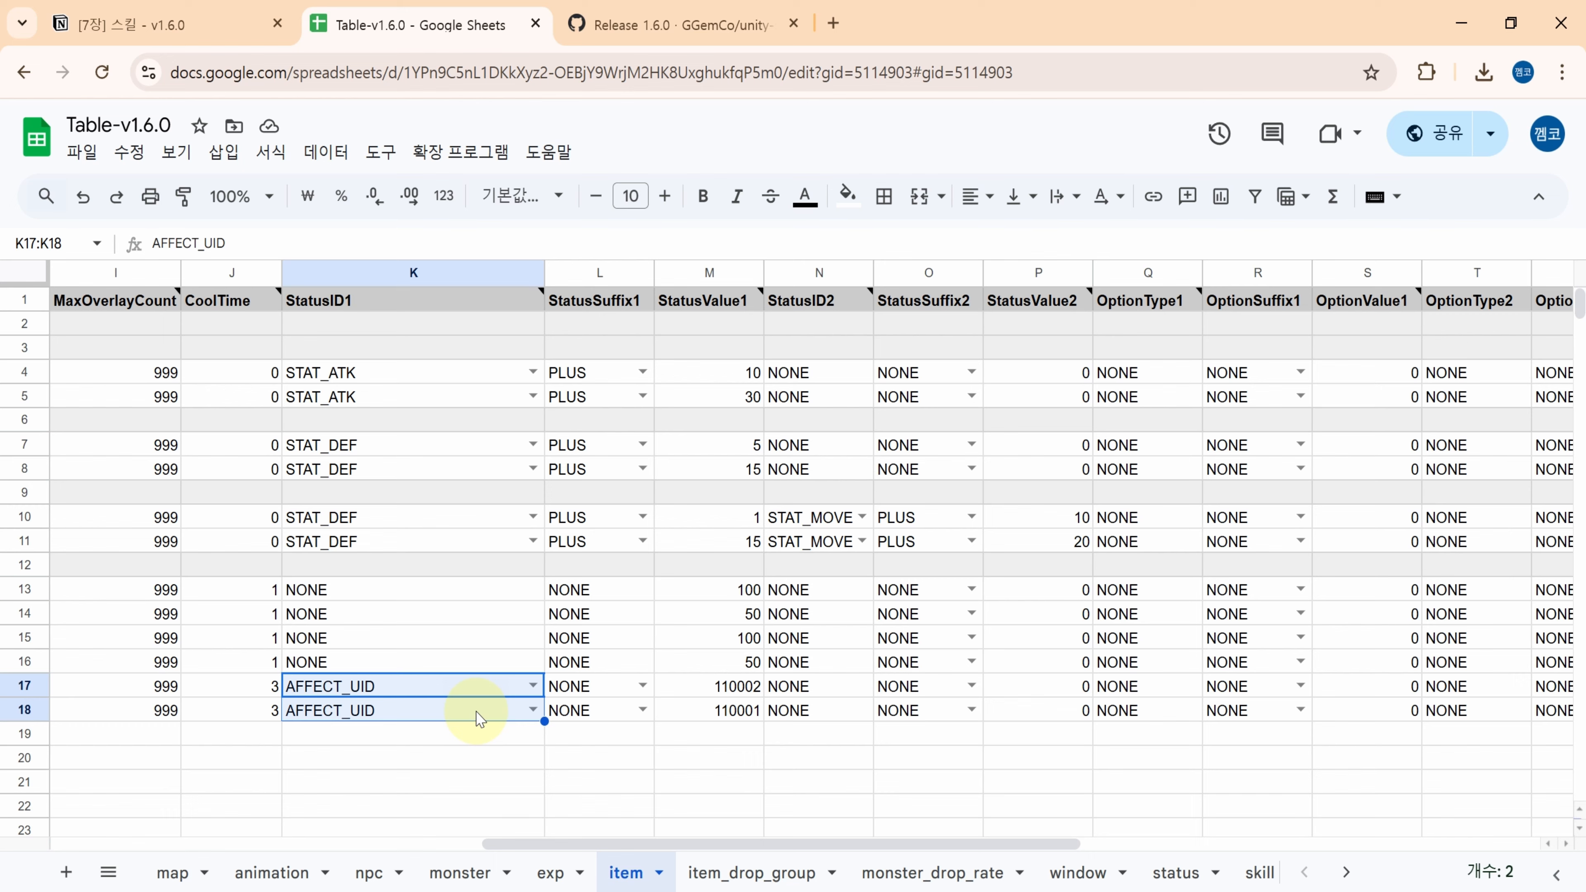
Examine the RegistFire, RegistCold and RegistLightning columns and their header notes in the monster sheet
click(440, 871)
drag(683, 854, 1211, 851)
click(714, 296)
drag(720, 304, 976, 465)
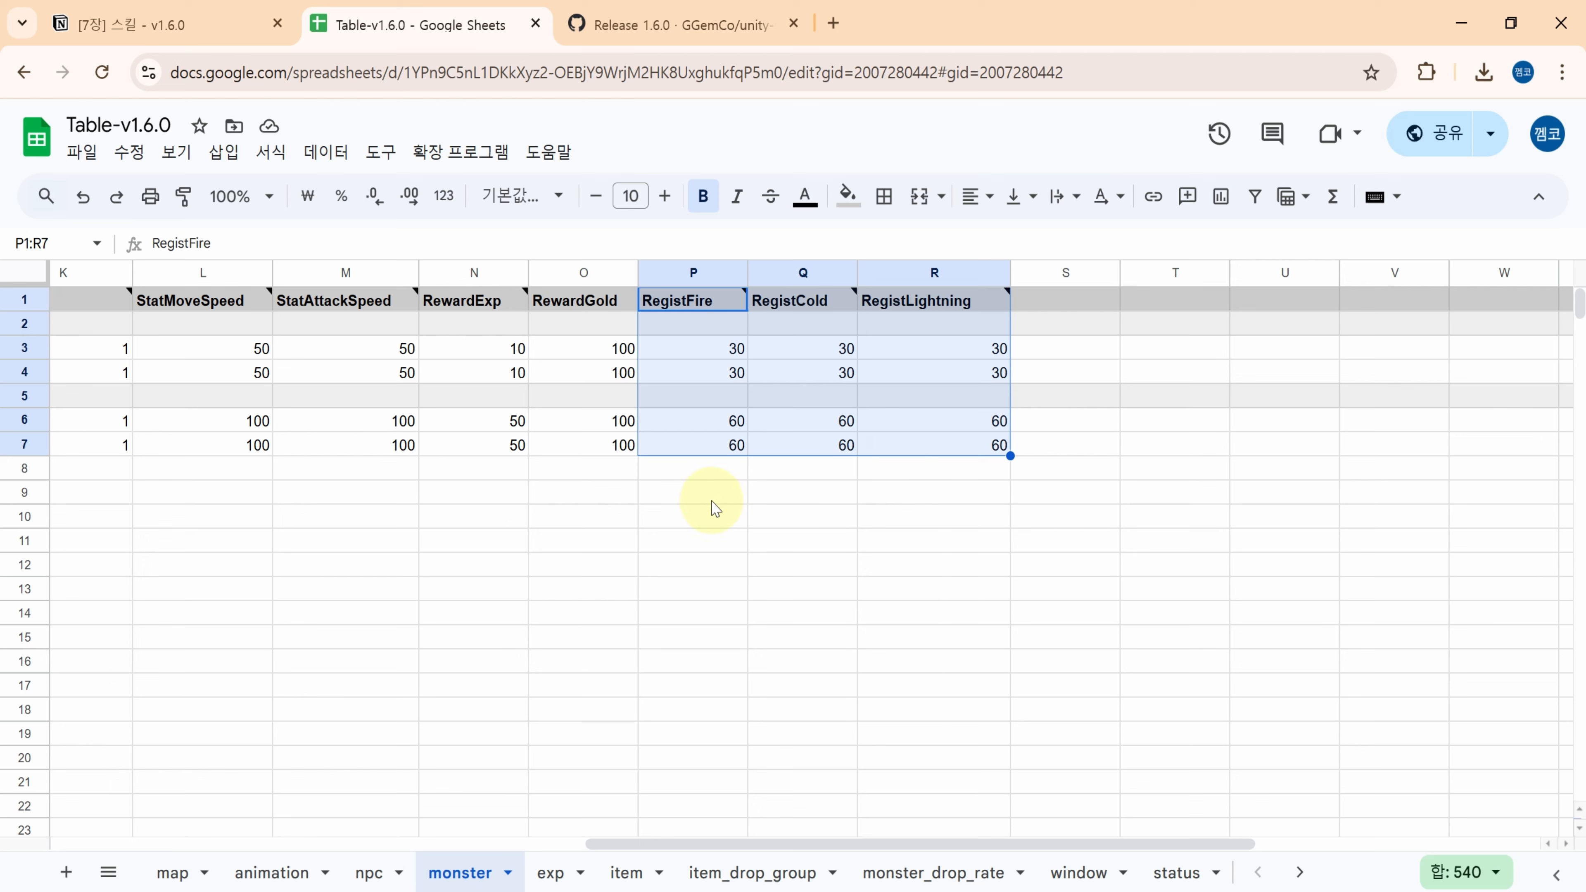
click(818, 497)
mouse_move(725, 306)
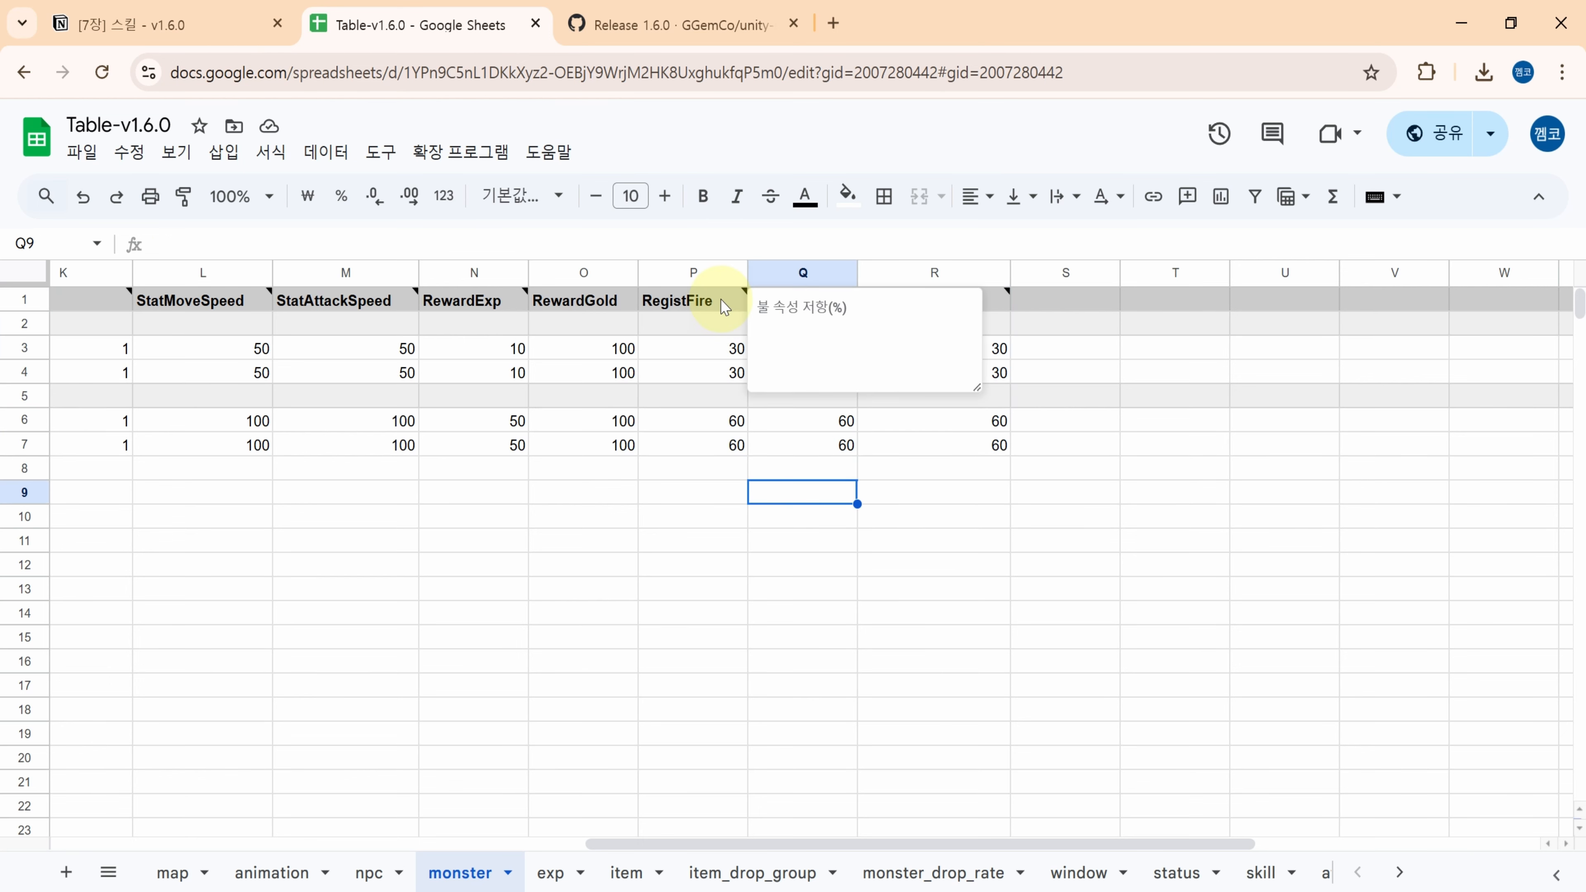
click(715, 350)
mouse_move(818, 300)
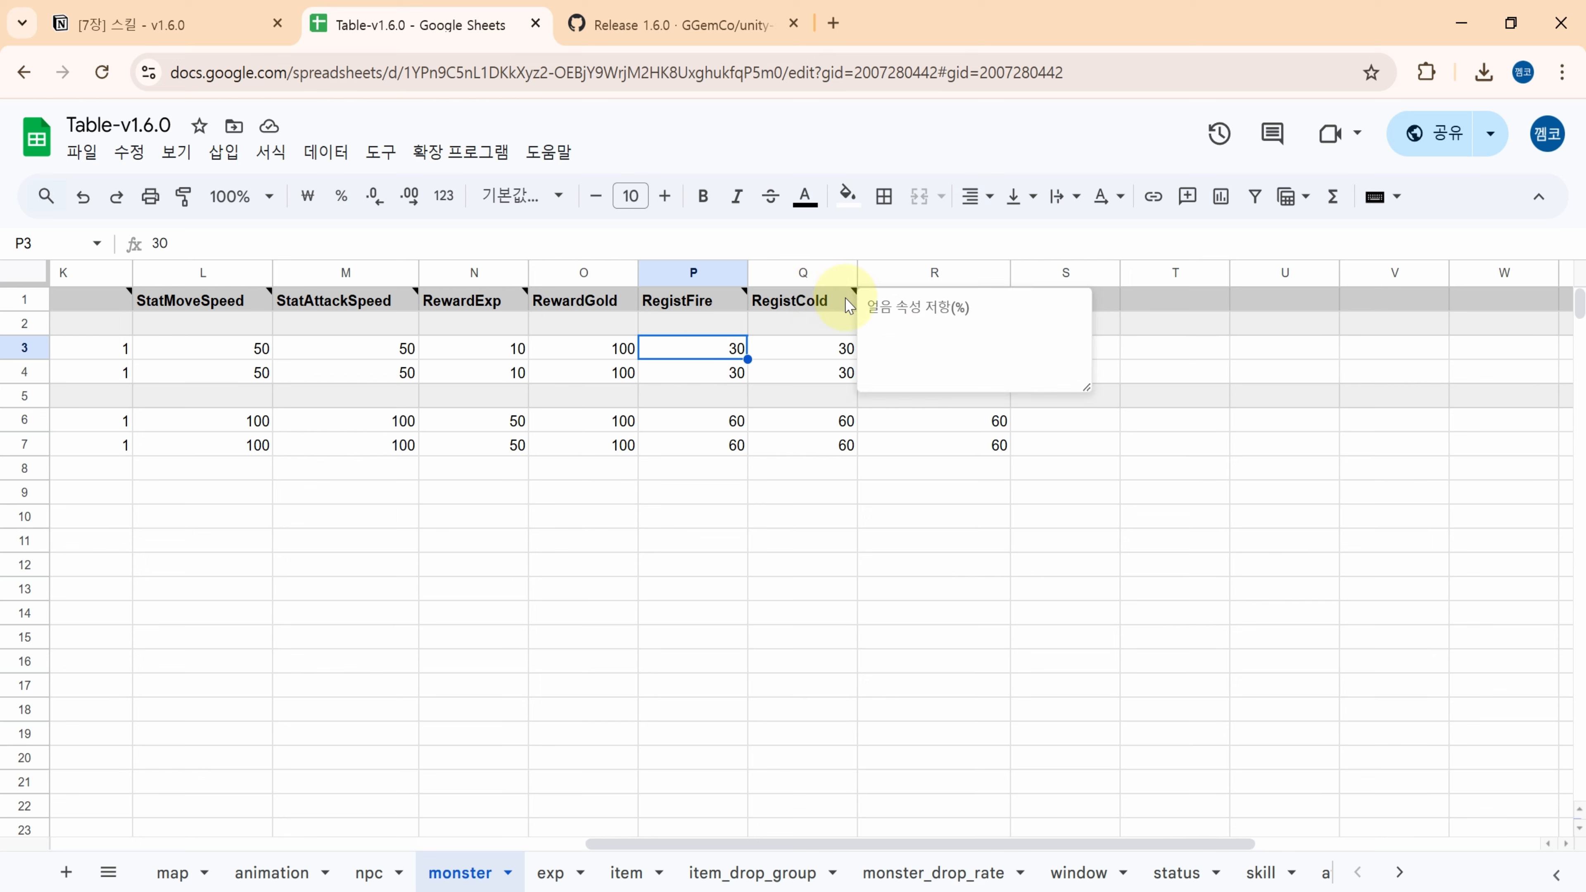
click(846, 349)
mouse_move(998, 310)
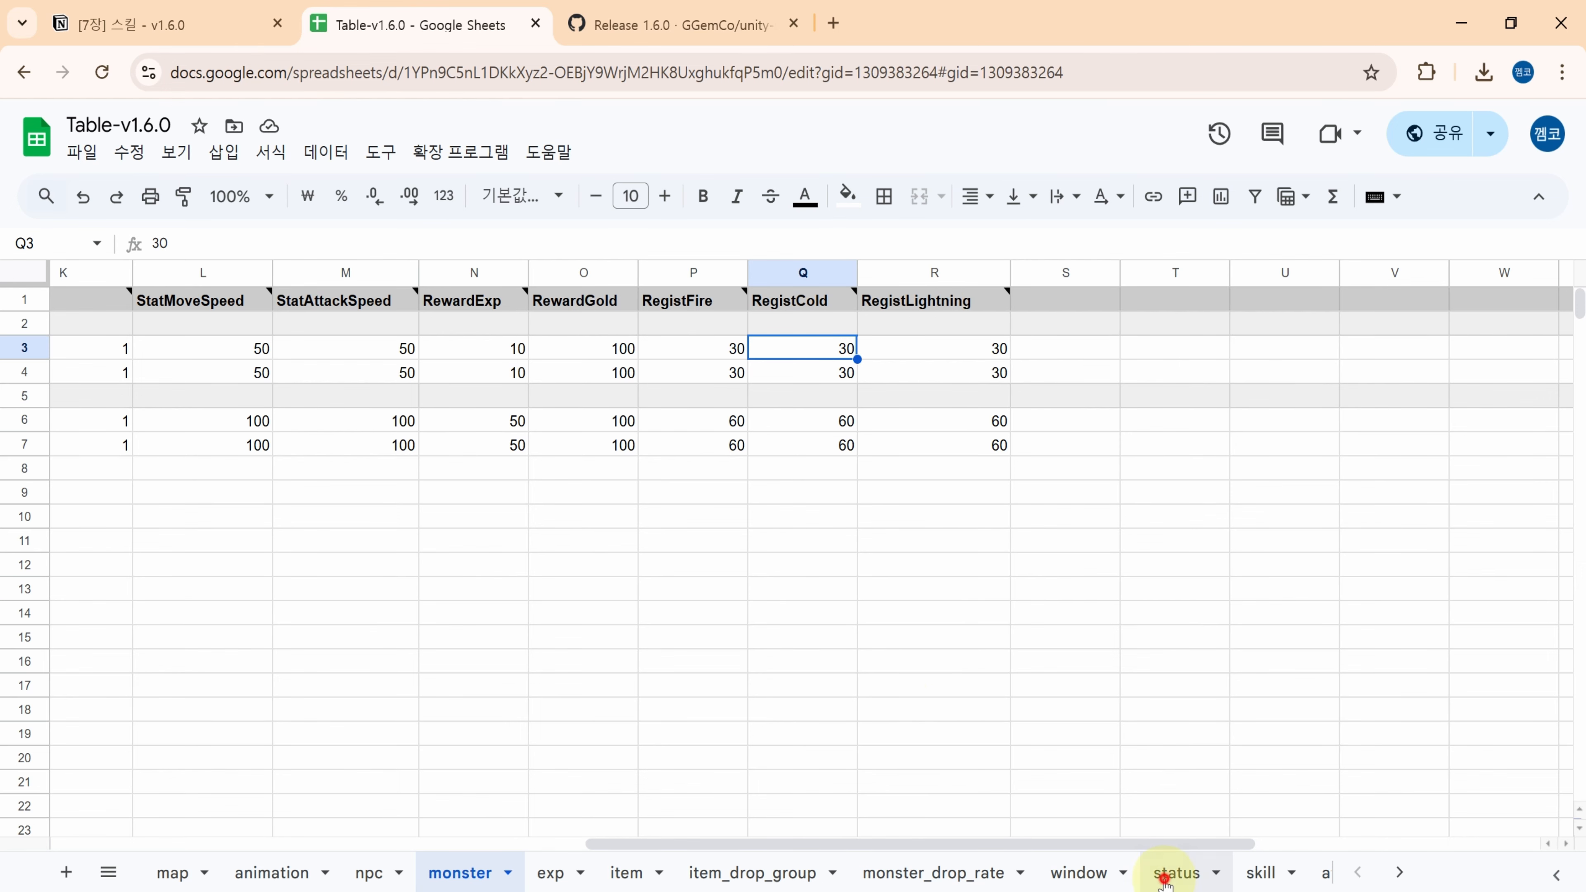
Review rows 11 to 23 of the status sheet and the 퀵슬롯, 스킬 and 스킬 정보창 rows of the window sheet
click(1177, 873)
scroll(531, 569, down, 2)
click(585, 569)
drag(322, 428, 497, 737)
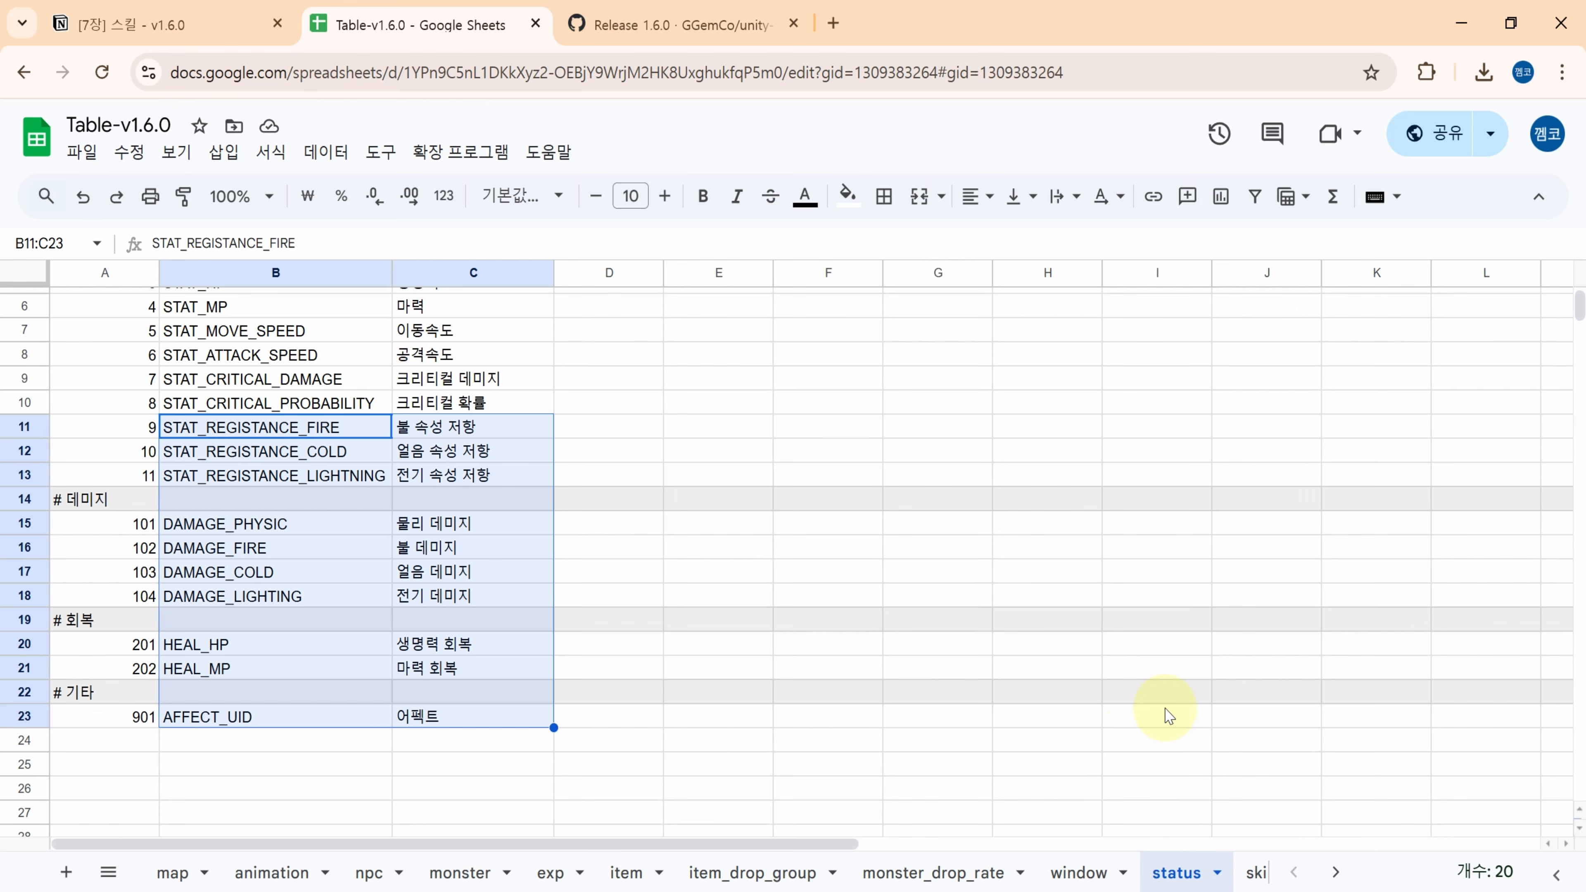
scroll(1130, 872, down, 2)
click(839, 872)
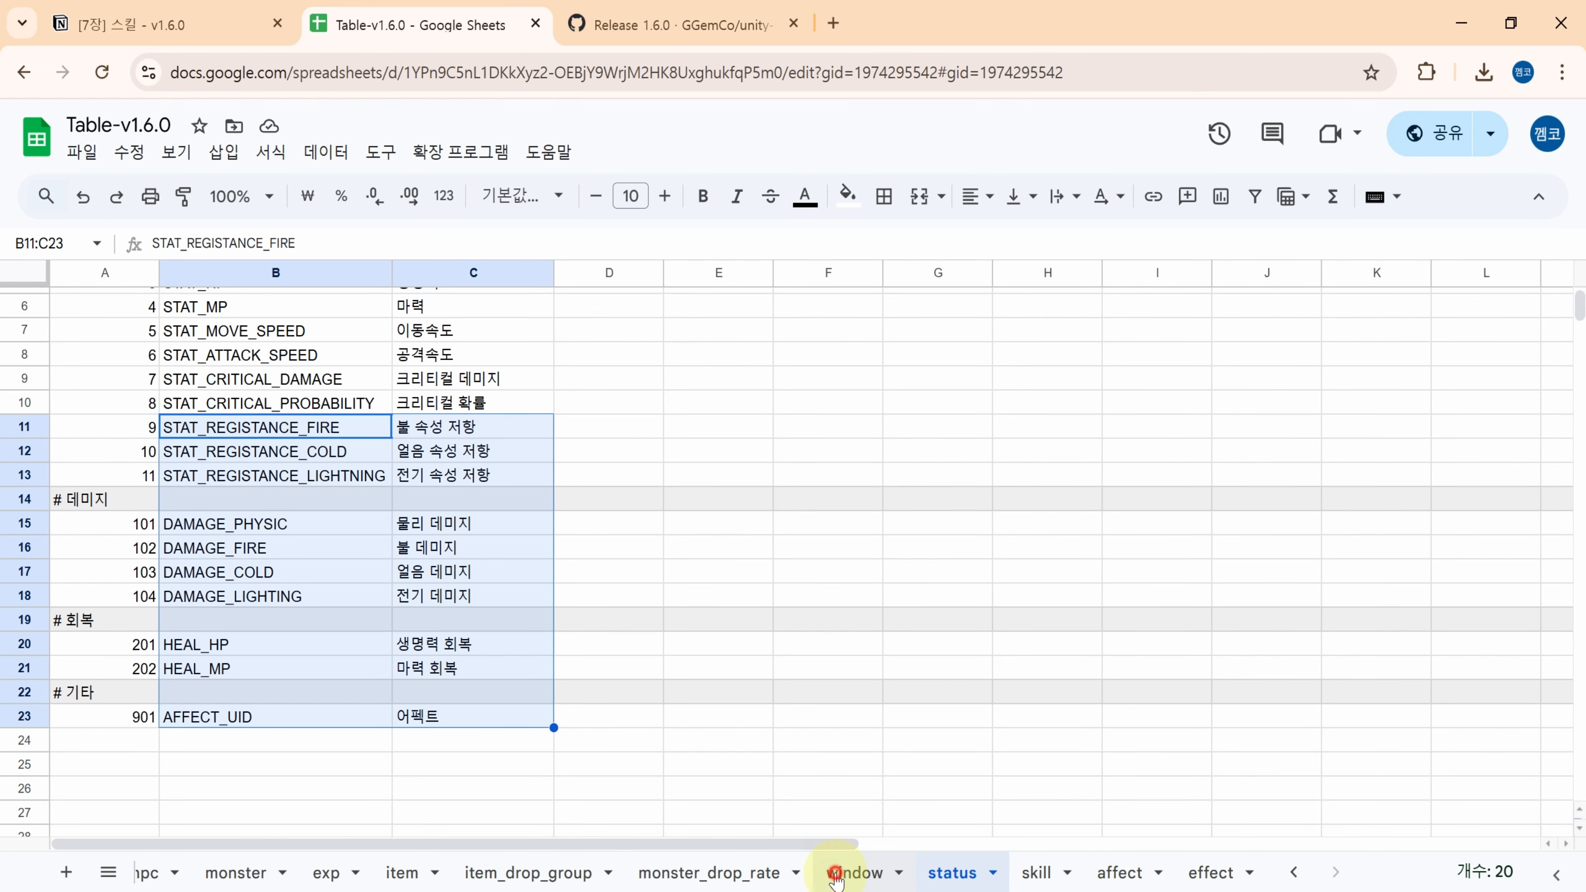
drag(143, 495, 365, 531)
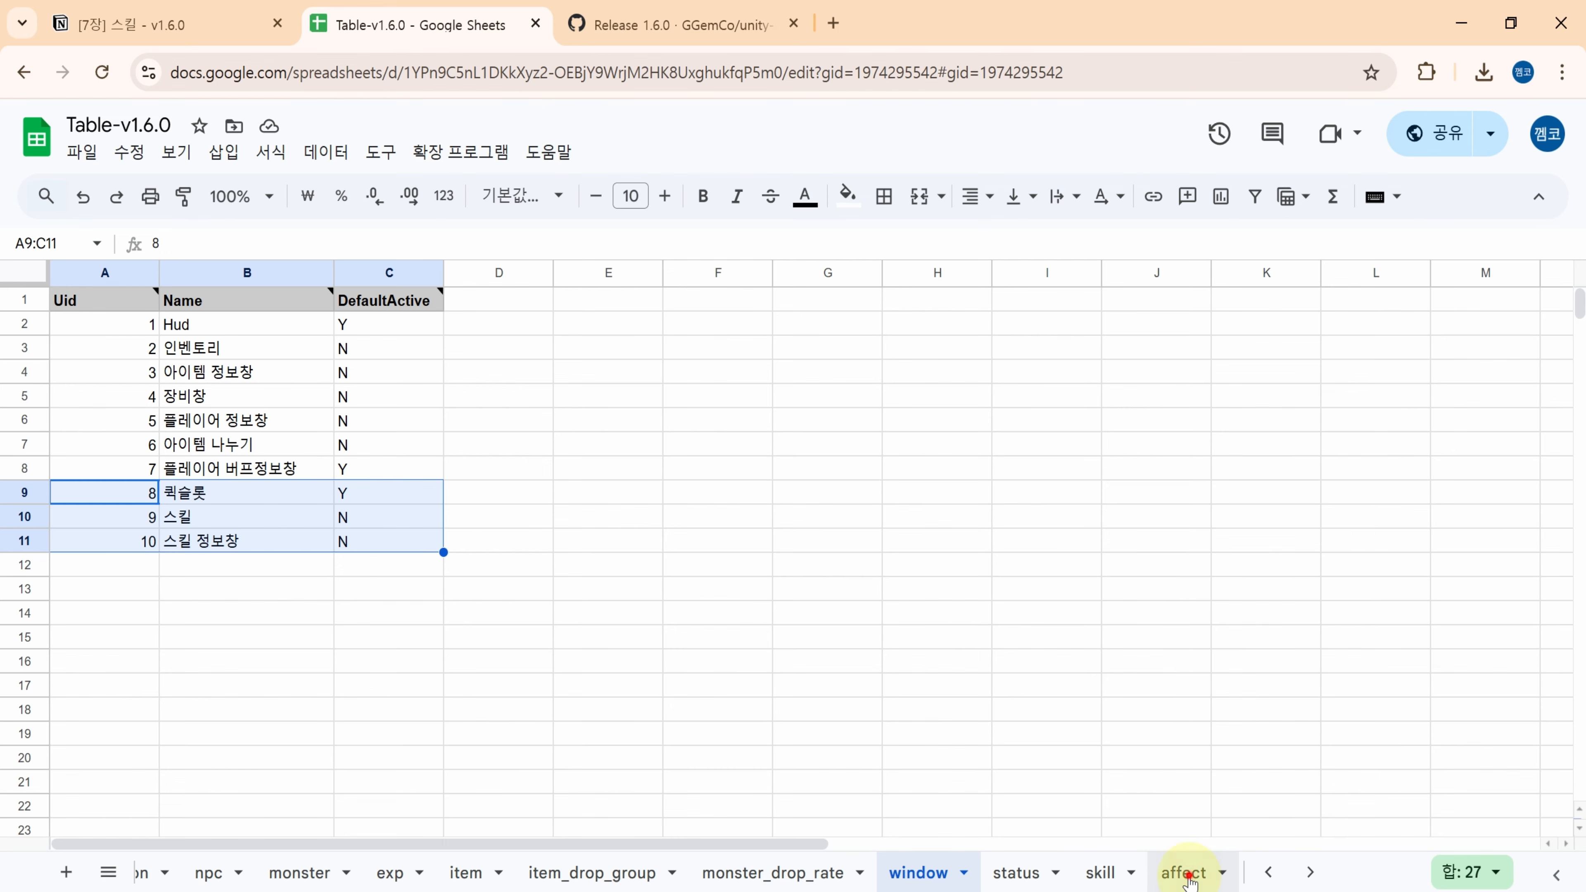
Look over the affect, effect and skill sheets
click(1159, 875)
click(1268, 874)
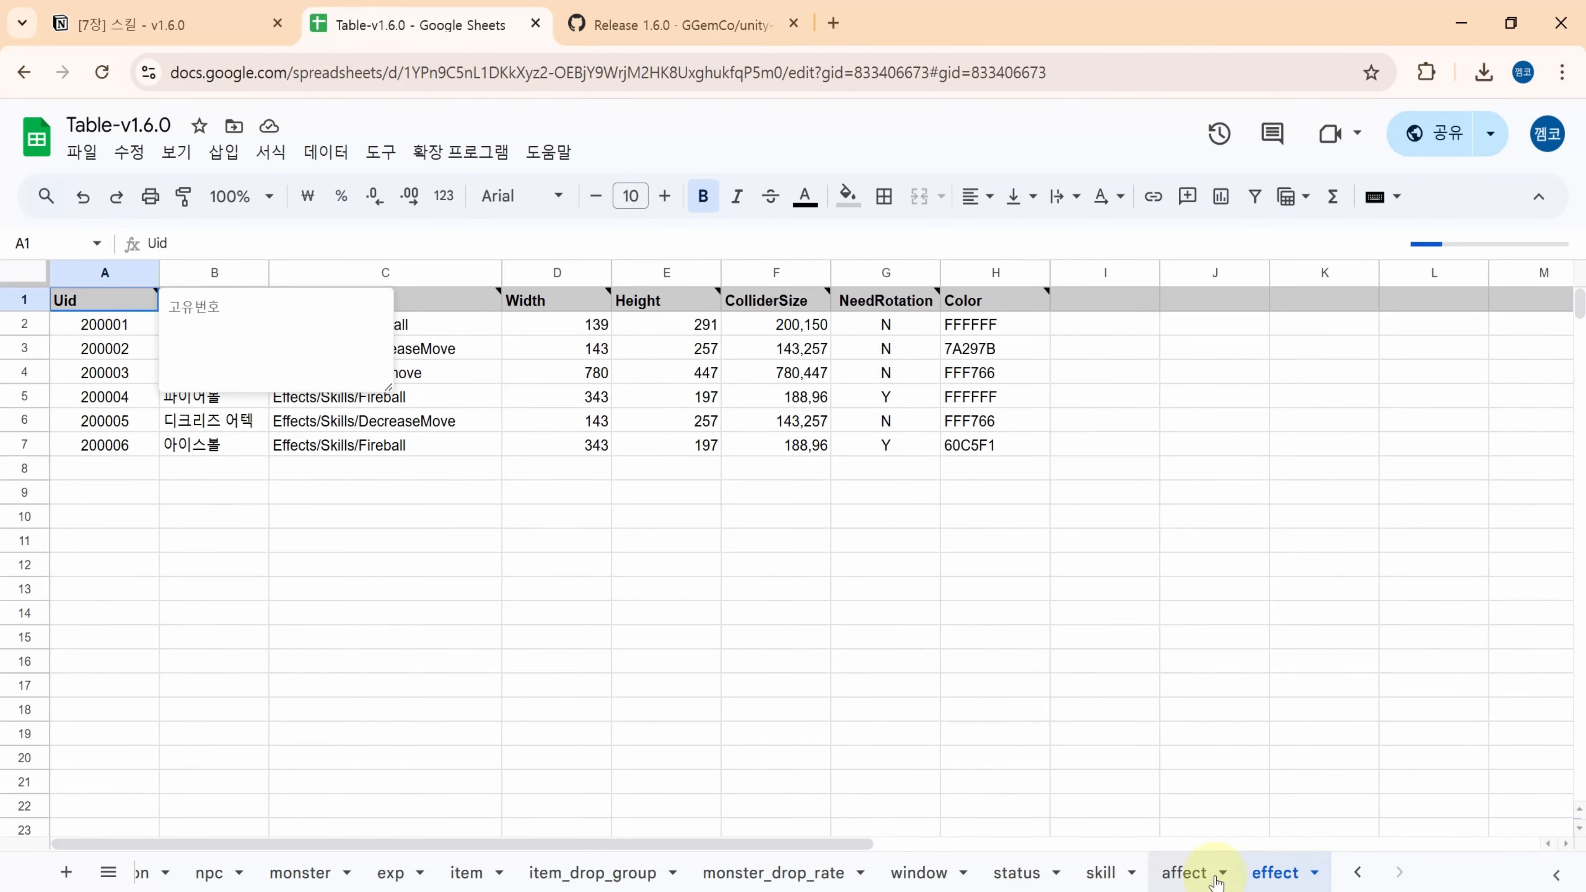
click(1097, 875)
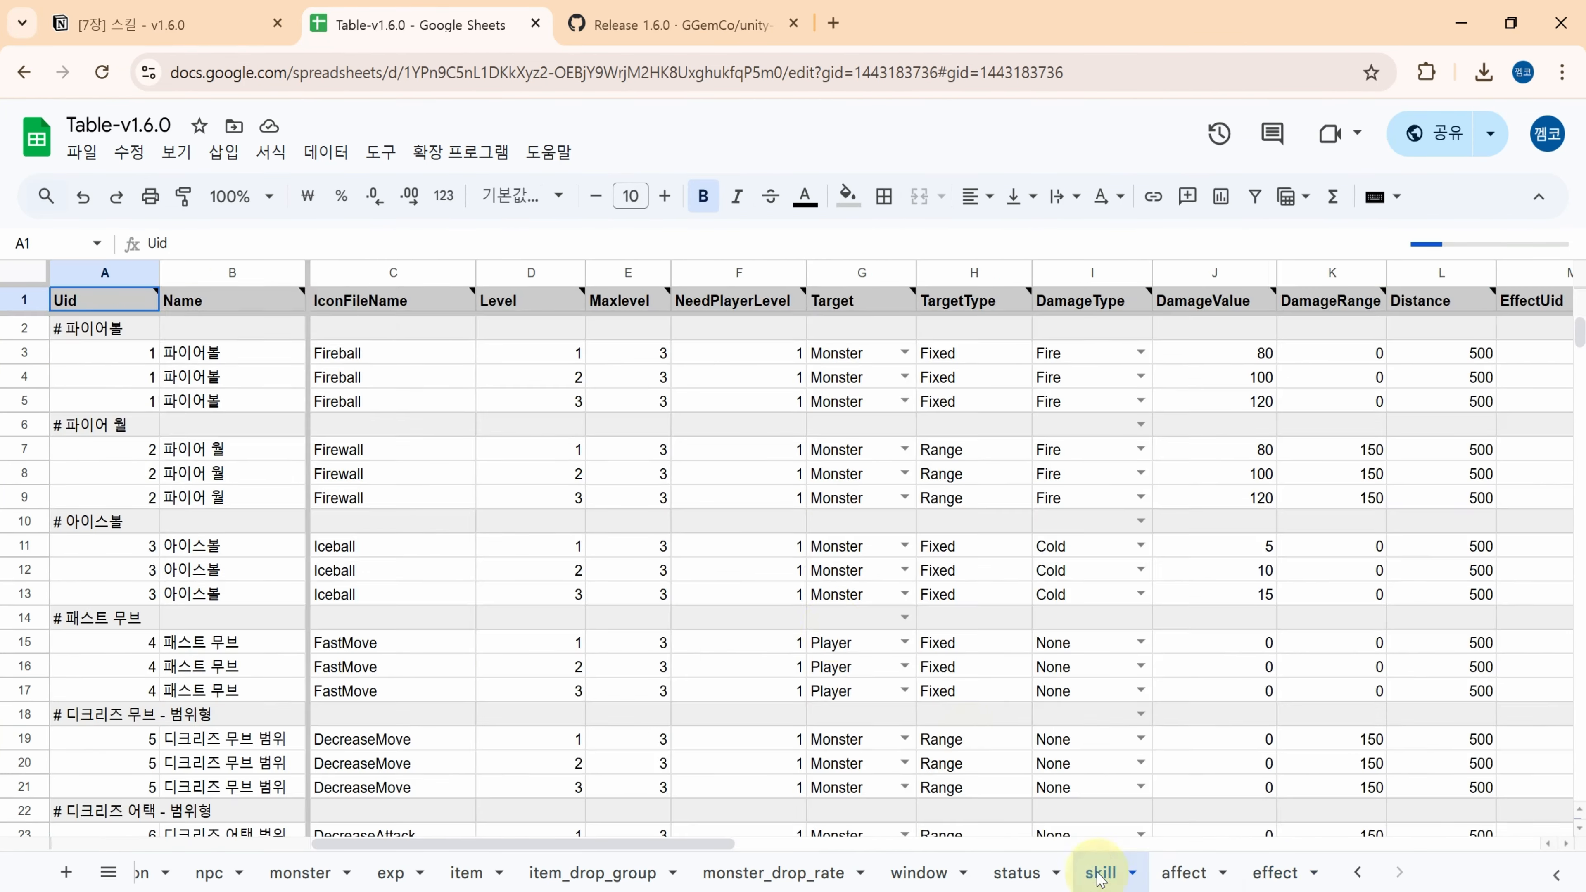
click(779, 602)
scroll(780, 605, down, 3)
scroll(784, 606, up, 3)
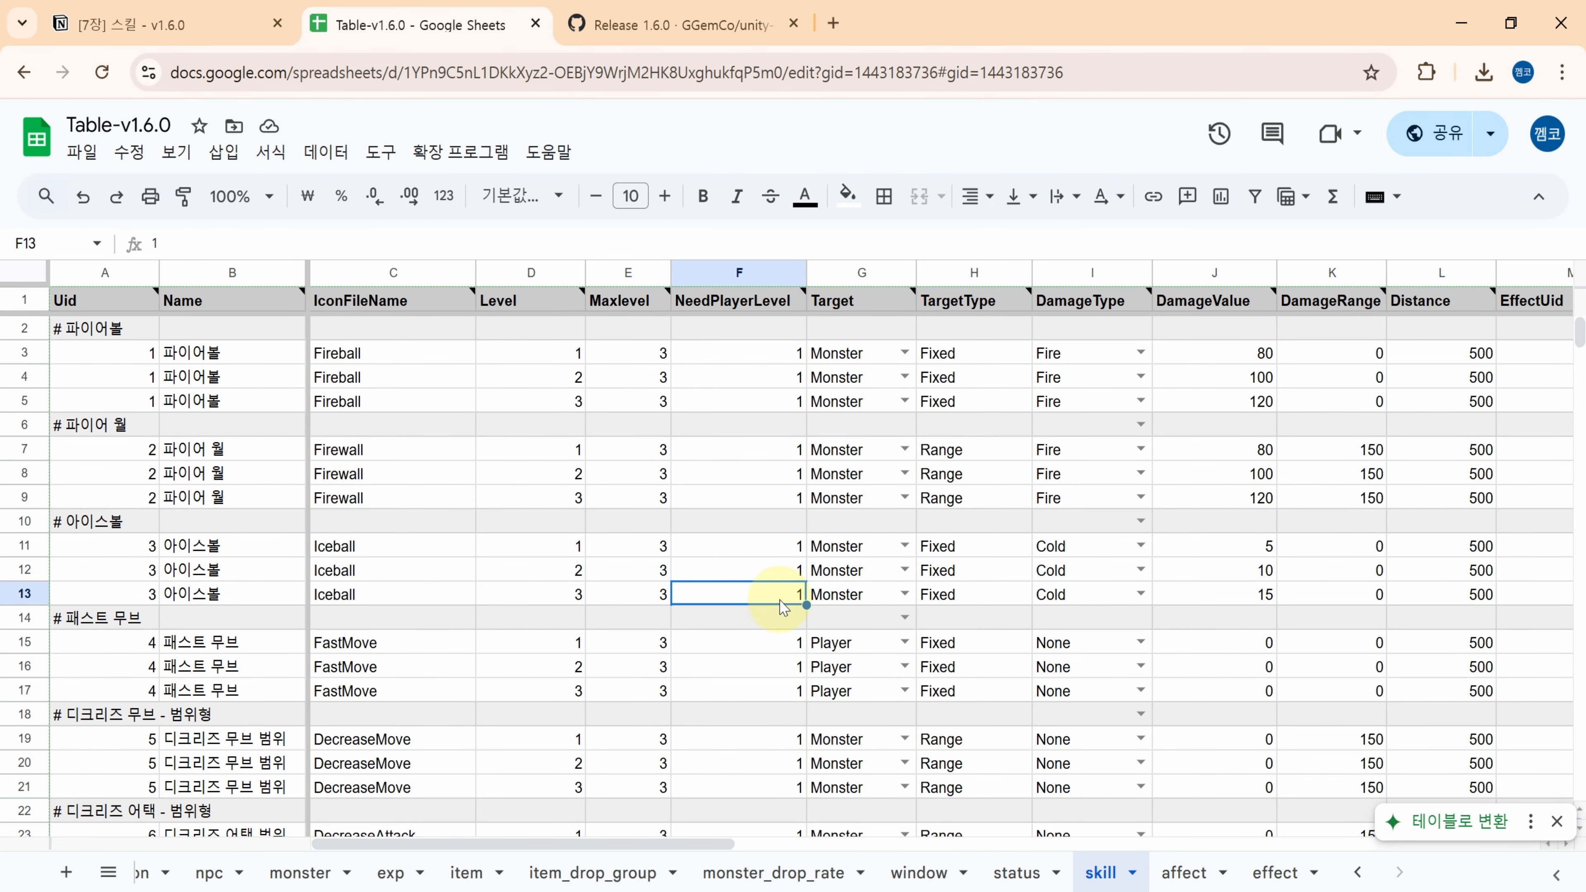
click(771, 572)
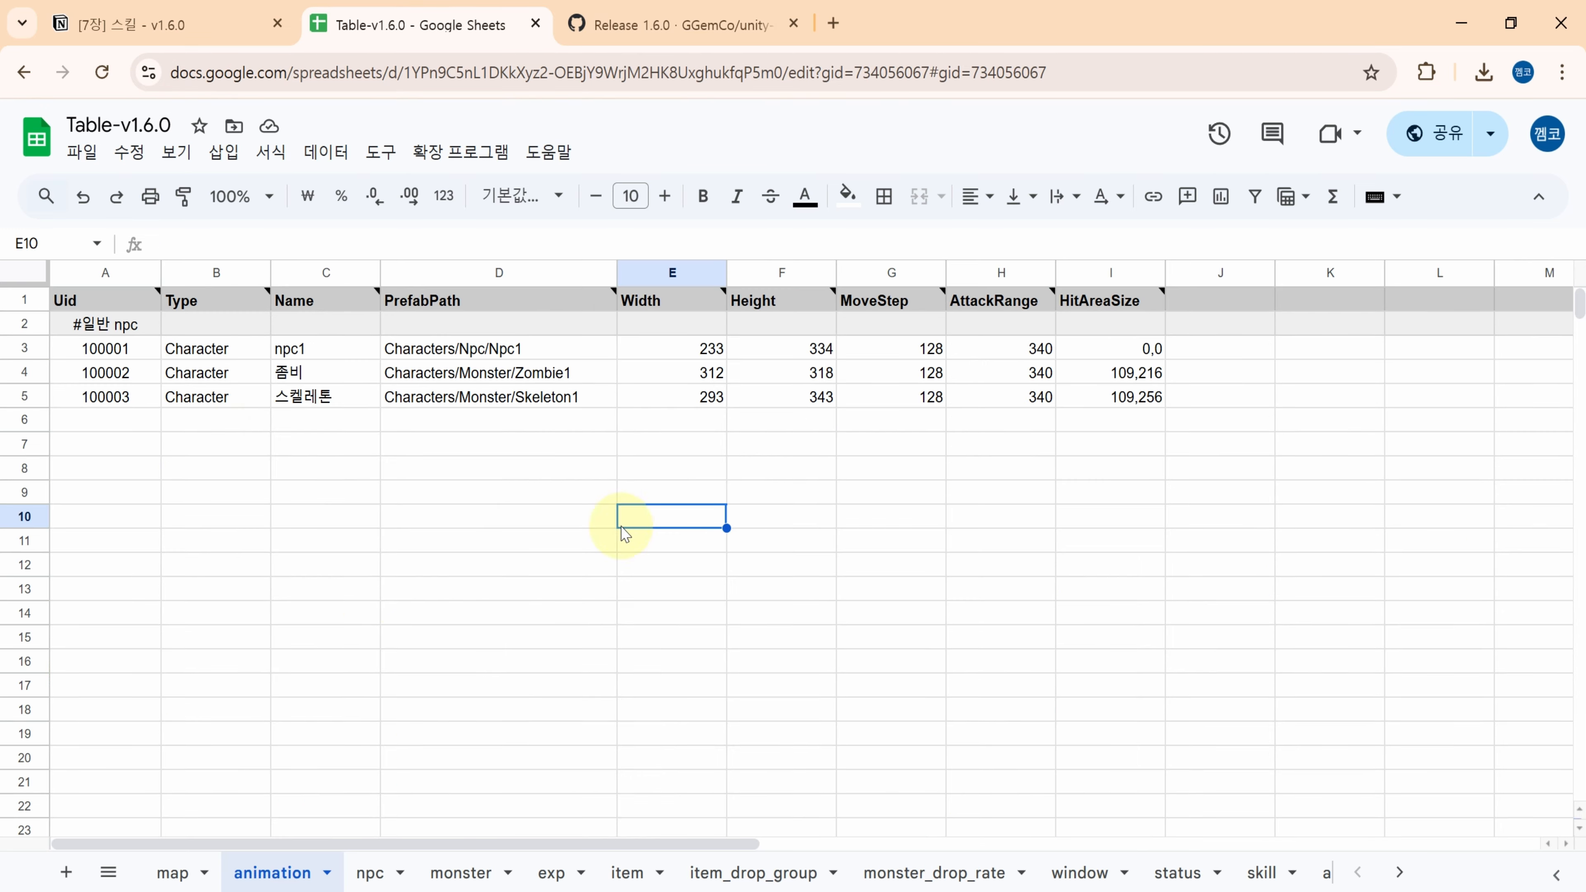
Copy the animation and monster sheet tables into animation.txt and monster.txt in Rider and save both files
drag(93, 300, 1073, 379)
key(alt+Tab)
key(ctrl+s)
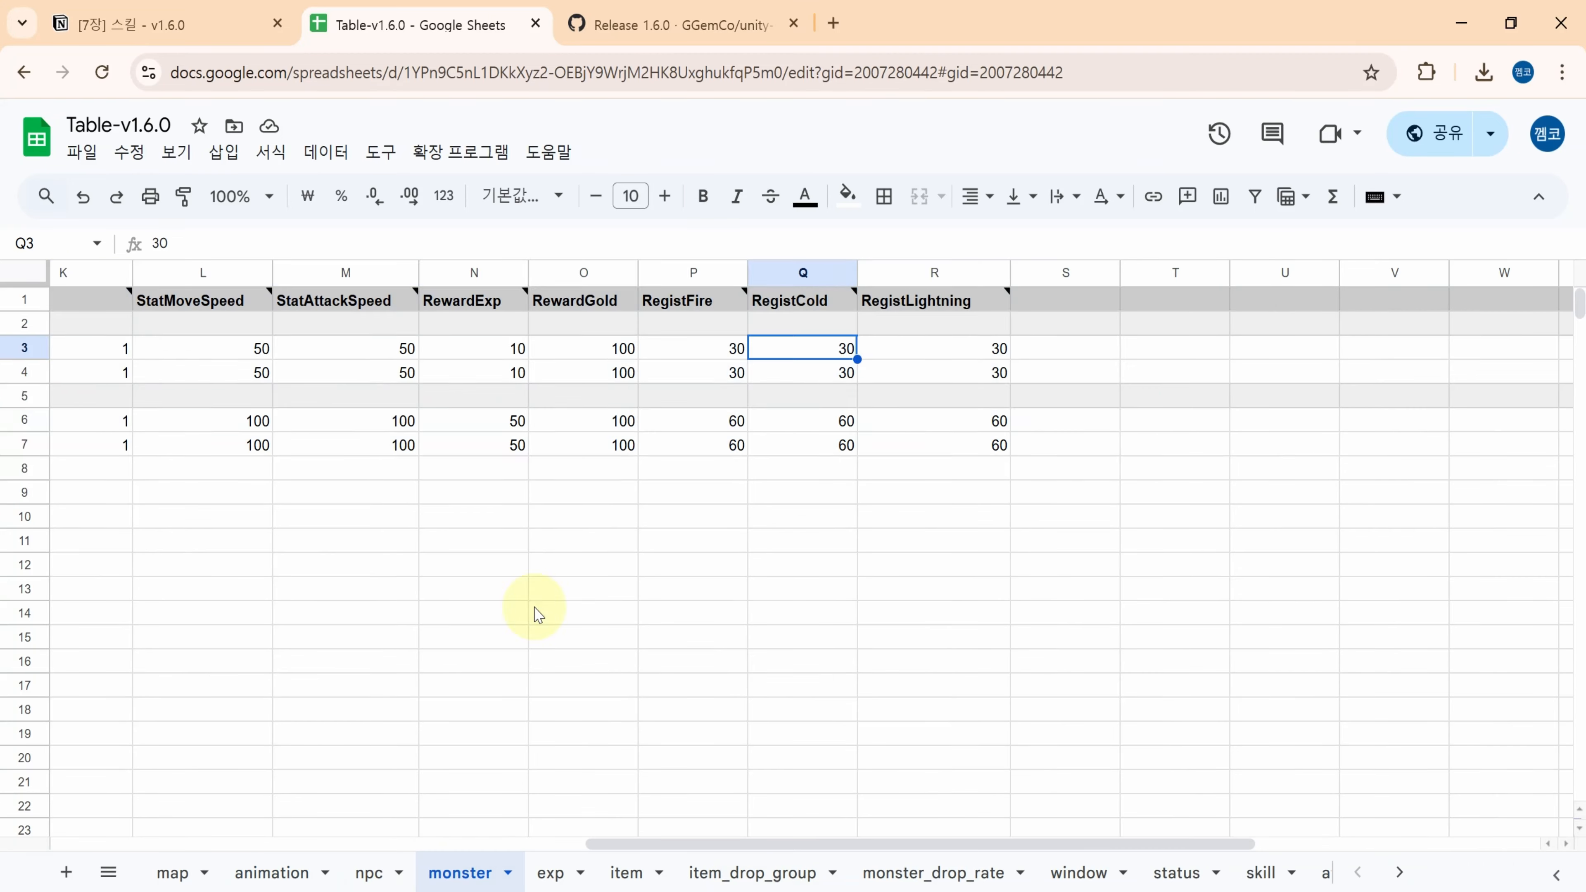
key(alt+Tab)
key(ctrl+s)
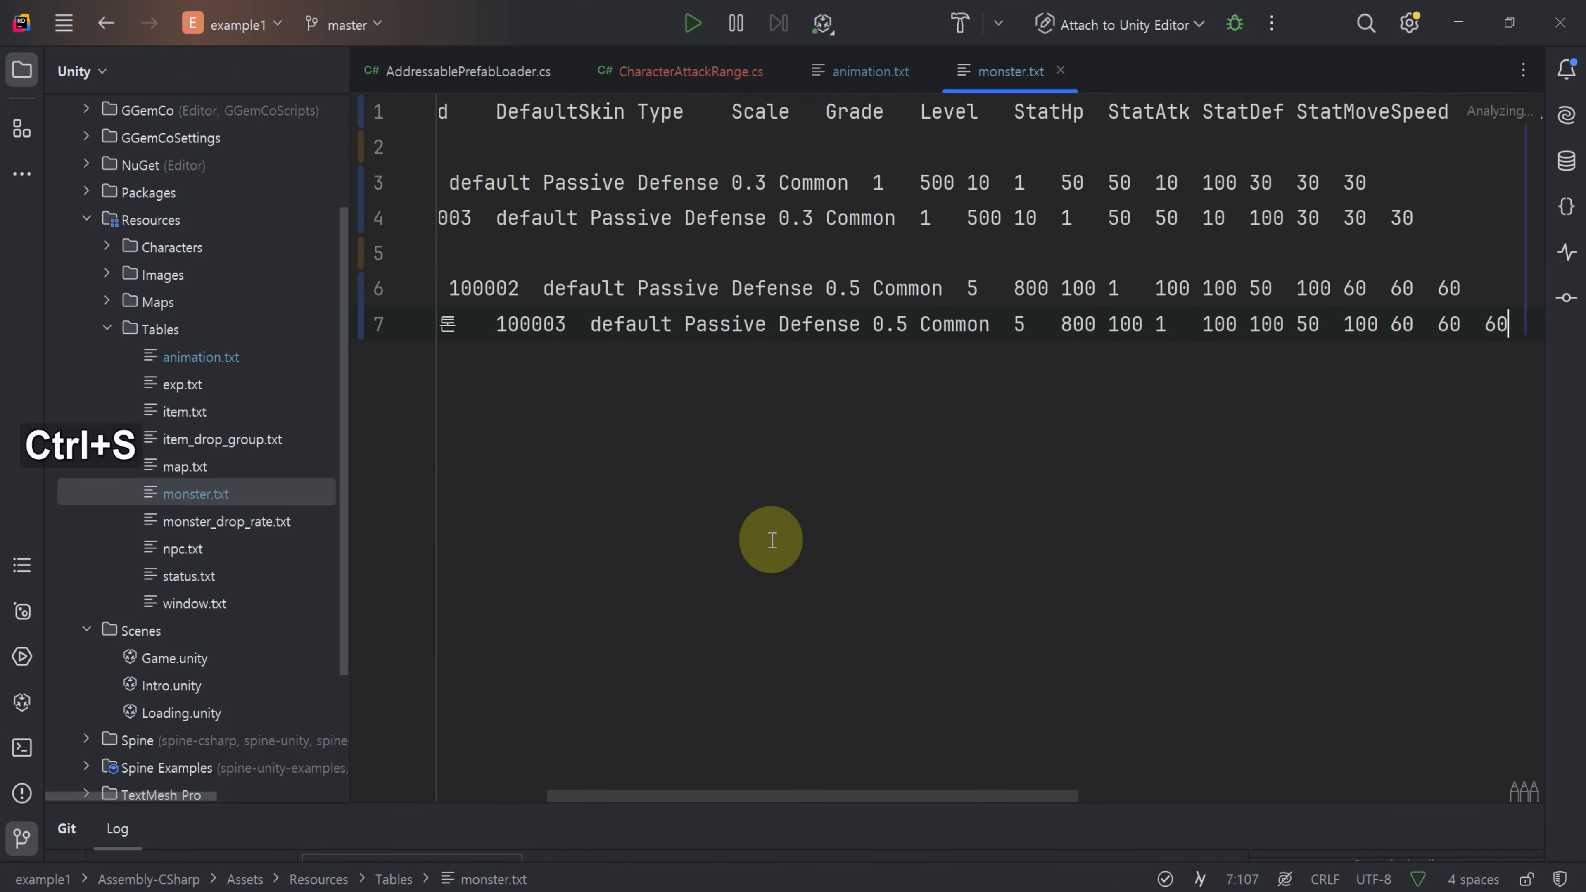
Copy the item sheet's full table into item.txt in Rider and save the file
key(alt+Tab)
click(621, 874)
key(ctrl+c)
key(alt+Tab)
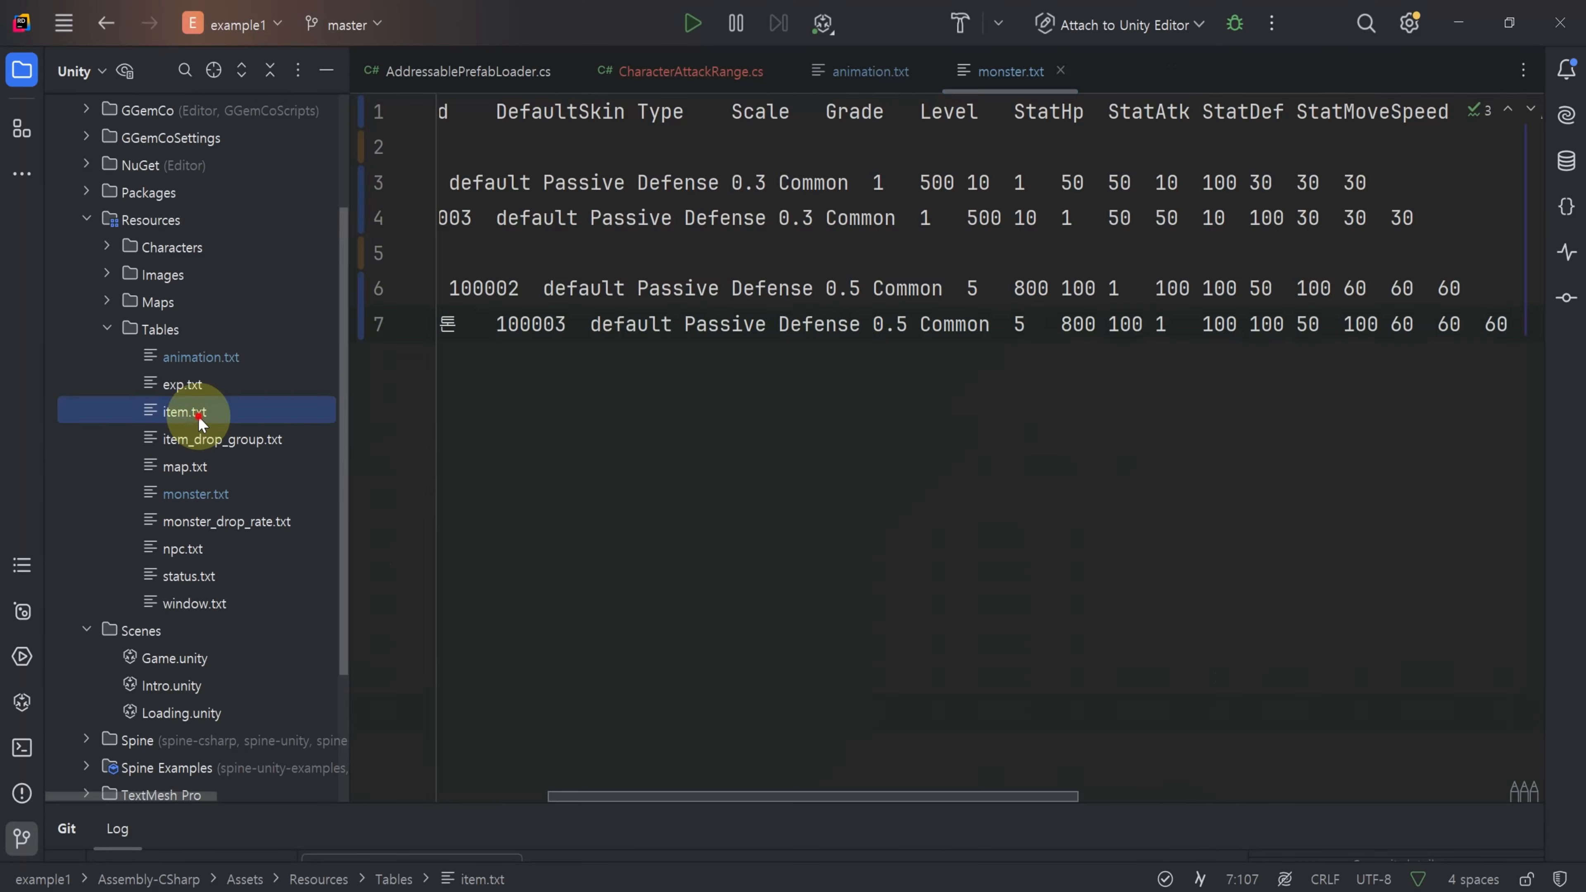
key(ctrl+v)
key(ctrl+s)
Copy the window and status sheet tables into window.txt and status.txt in Rider
key(alt+Tab)
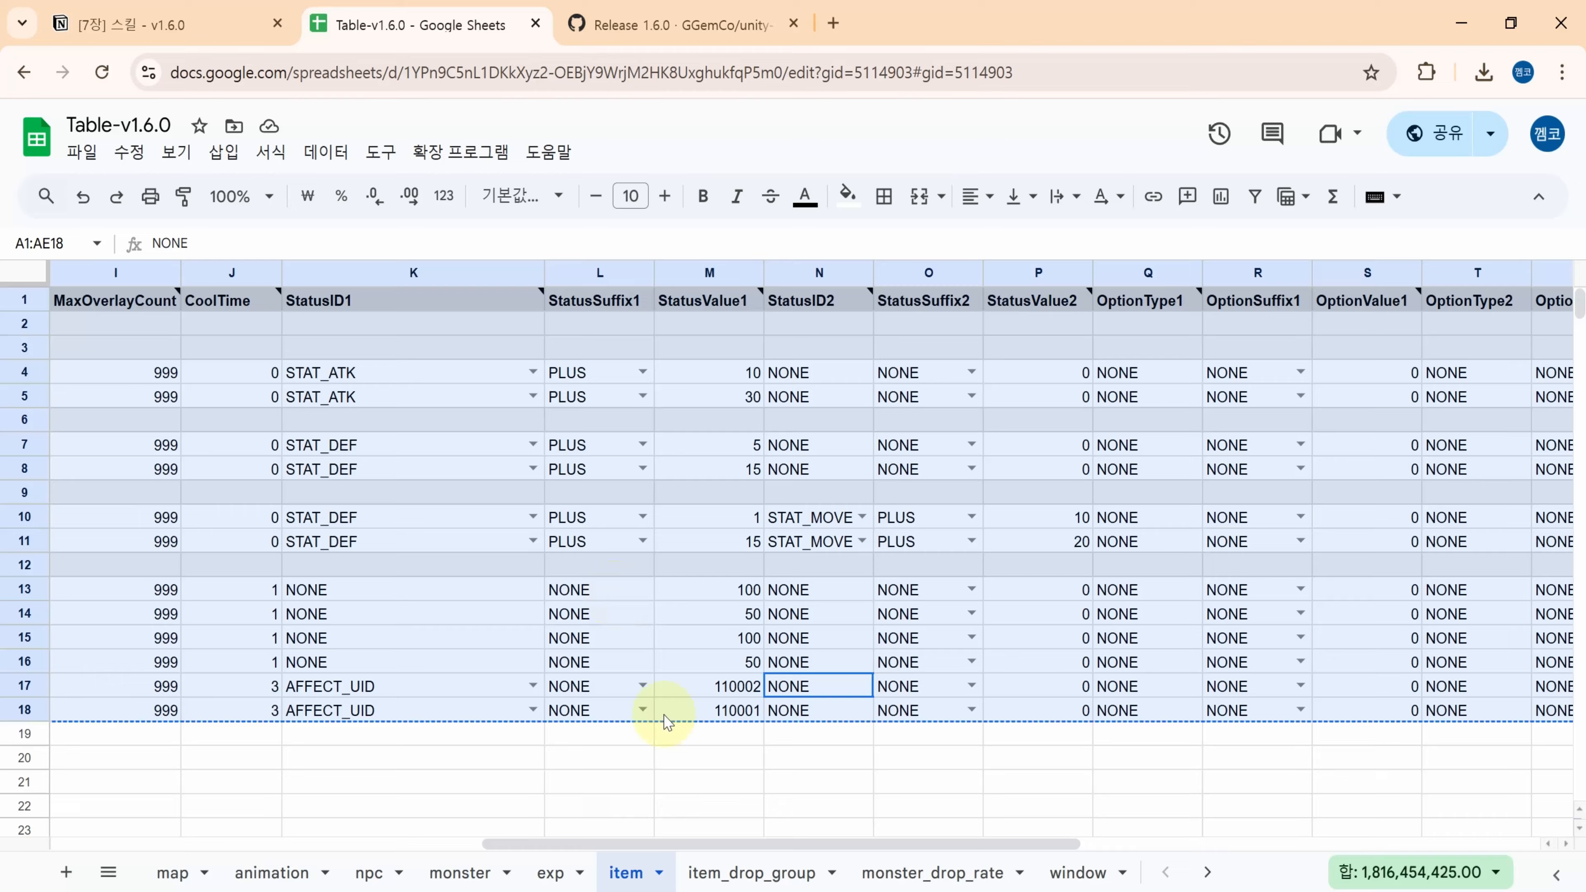
key(ctrl+a)
key(ctrl+c)
key(alt+Tab)
key(ctrl+v)
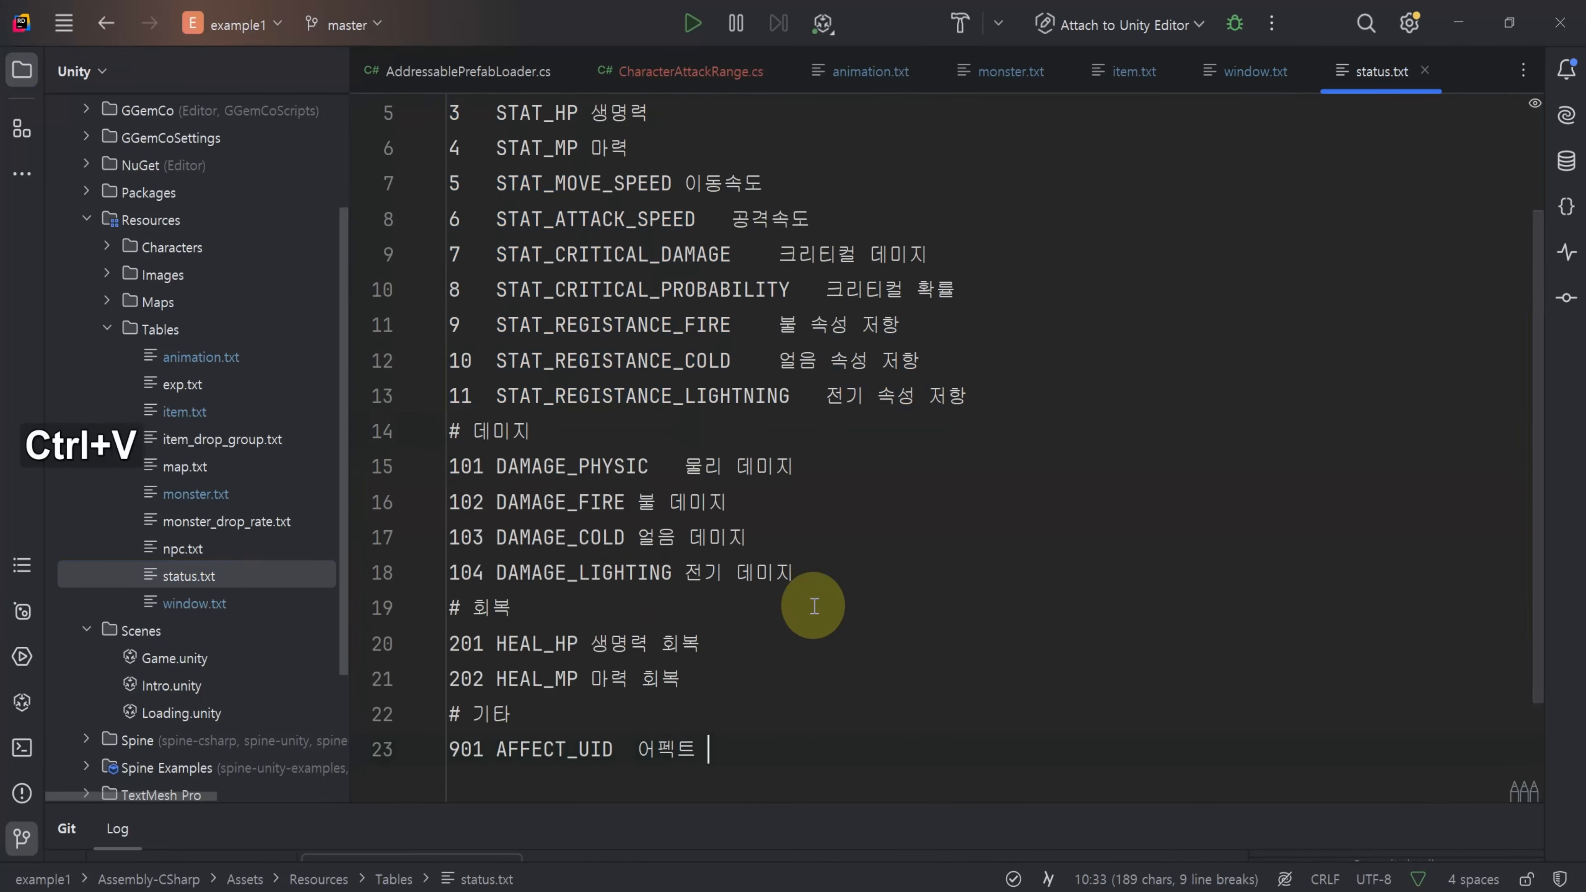
Copy the skill sheet's table into a new skill.txt file in Rider's Resources/Tables folder and save it
key(alt+Tab)
click(1101, 873)
key(ctrl+c)
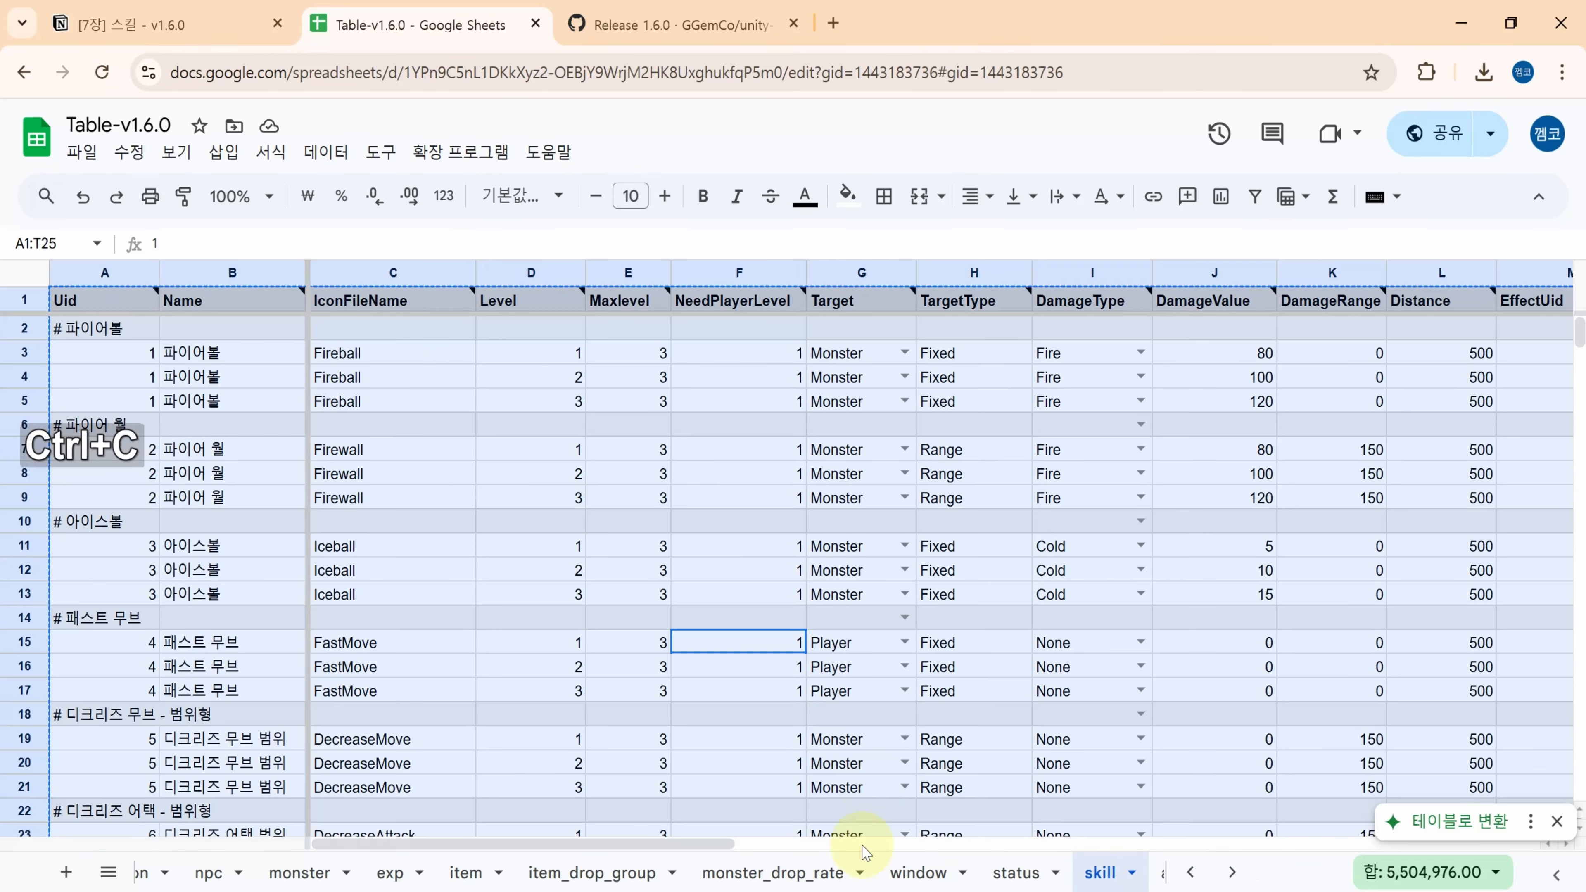
key(alt+Tab)
right_click(250, 406)
mouse_move(375, 411)
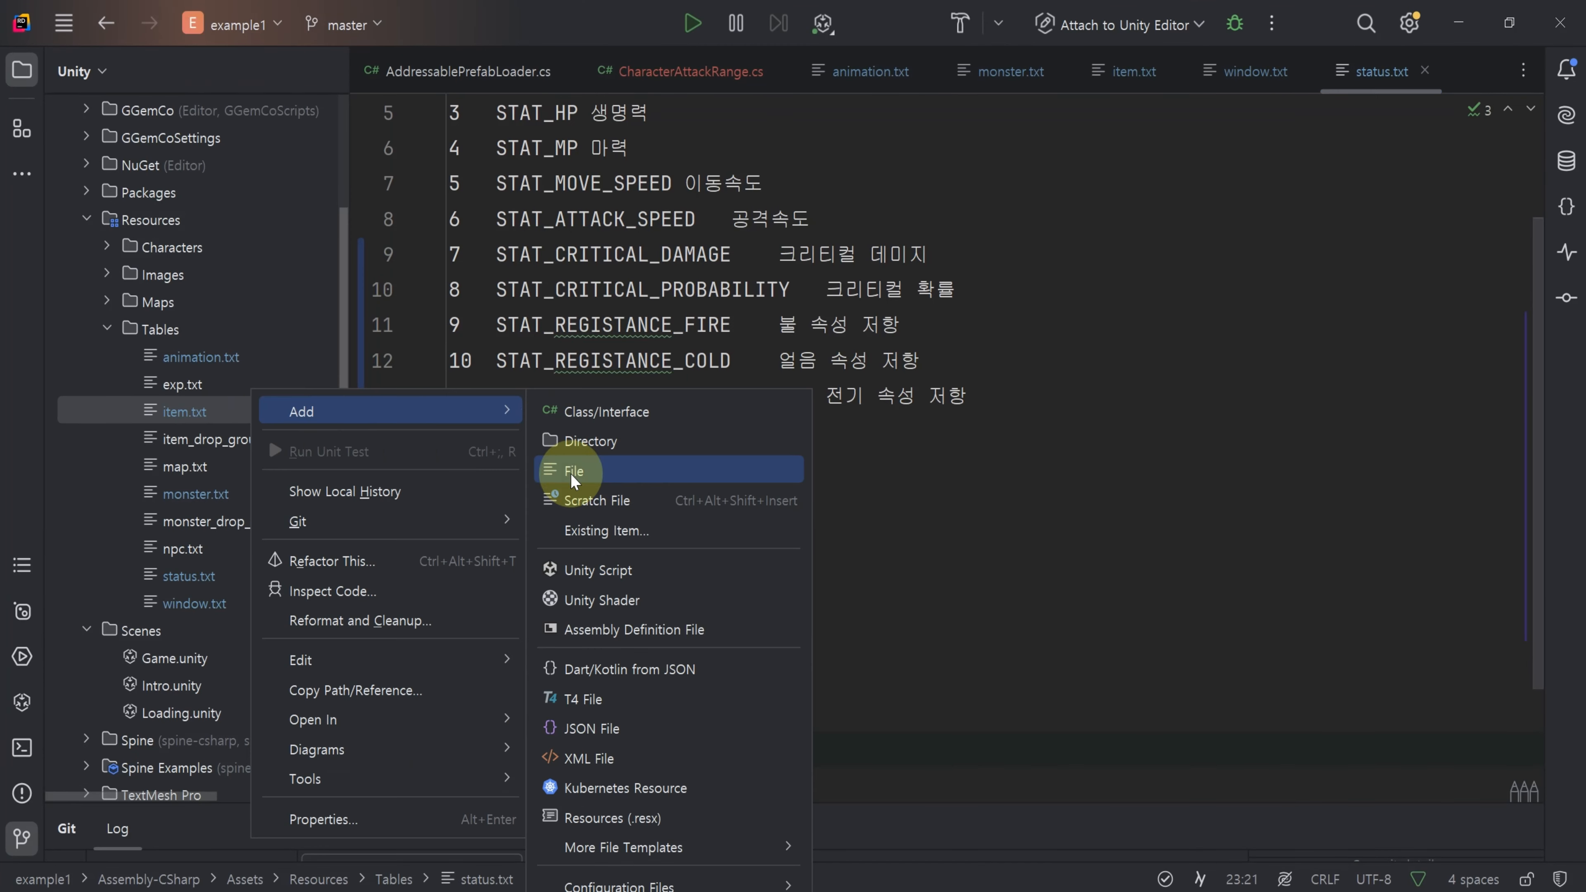
click(573, 473)
text(skill)
key(Return)
click(850, 719)
key(ctrl+v)
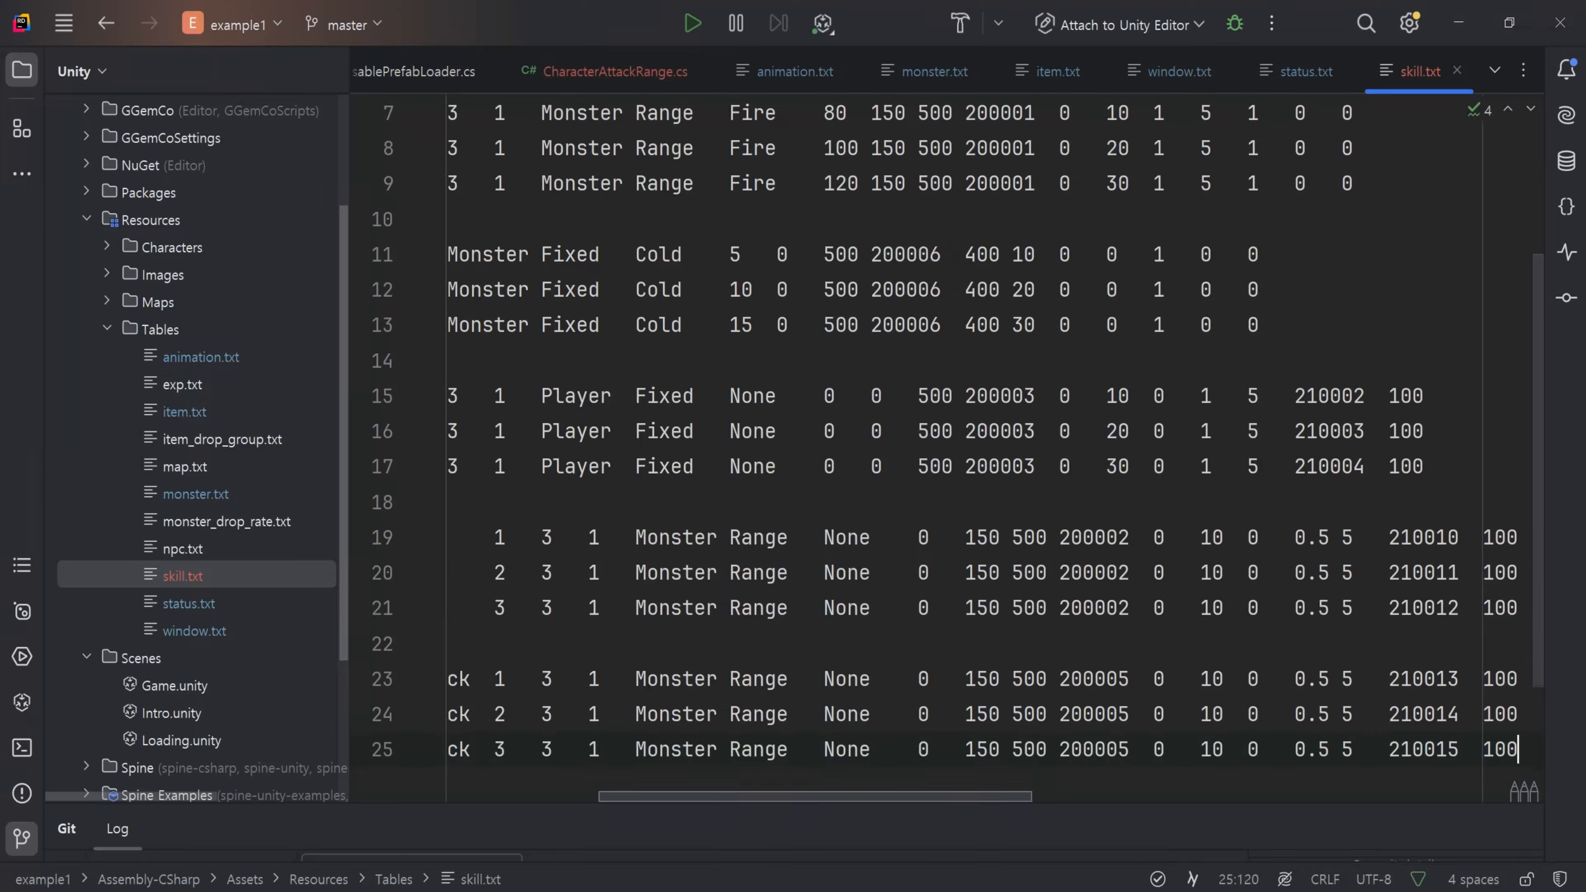
key(ctrl+s)
Copy the affect sheet's table into a new affect.txt file in Rider's Resources/Tables folder
key(alt+Tab)
click(1015, 874)
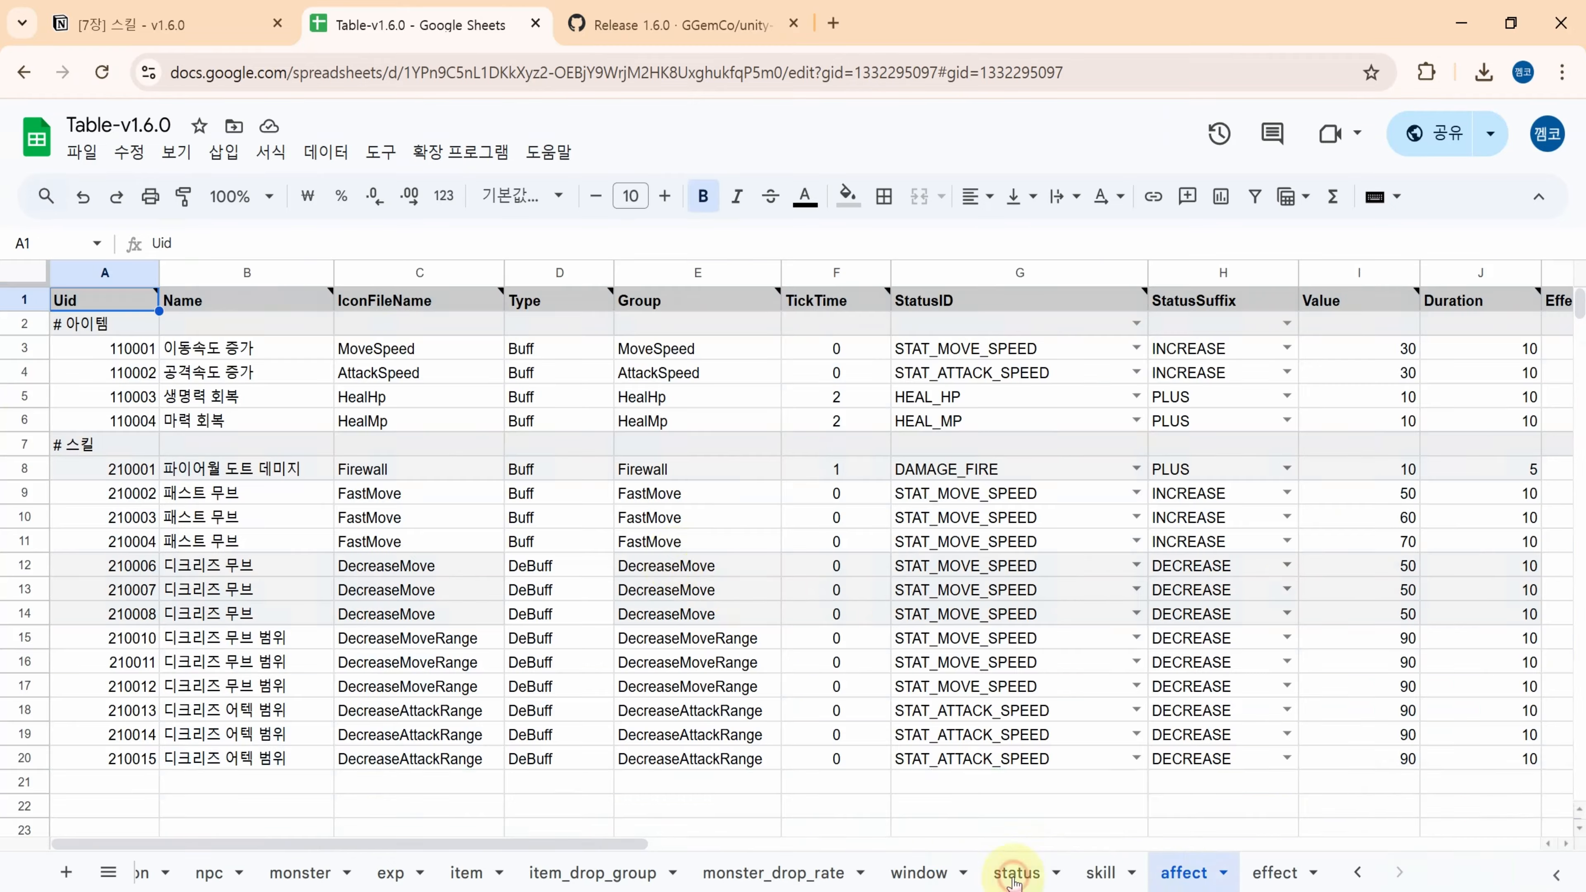
key(ctrl+a)
key(ctrl+c)
key(alt+Tab)
right_click(291, 350)
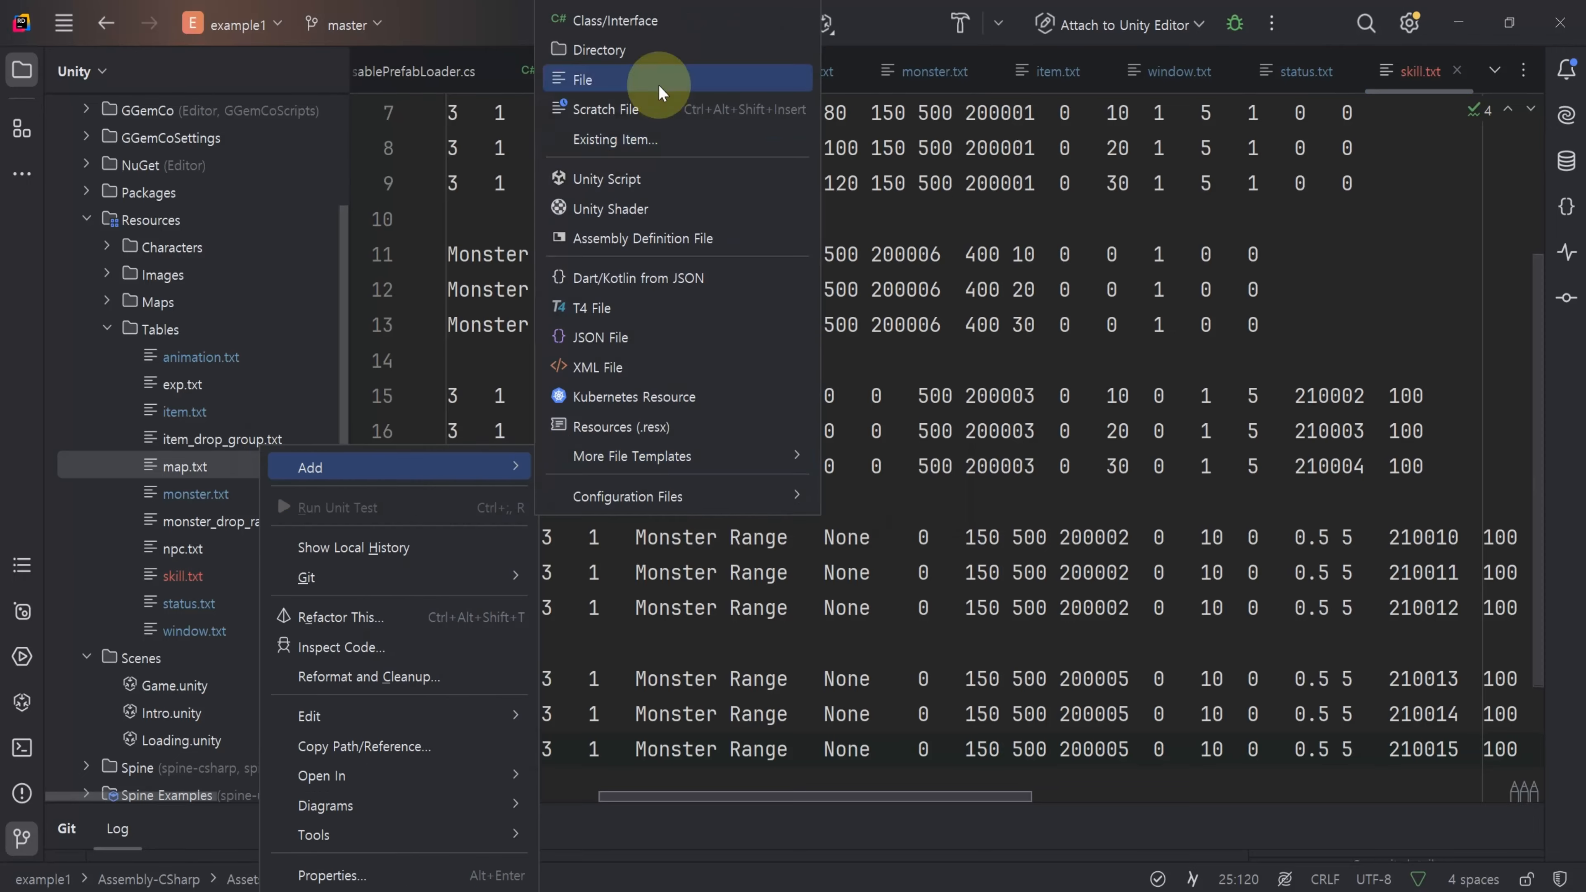
click(658, 85)
text(affect)
key(Return)
key(ctrl+v)
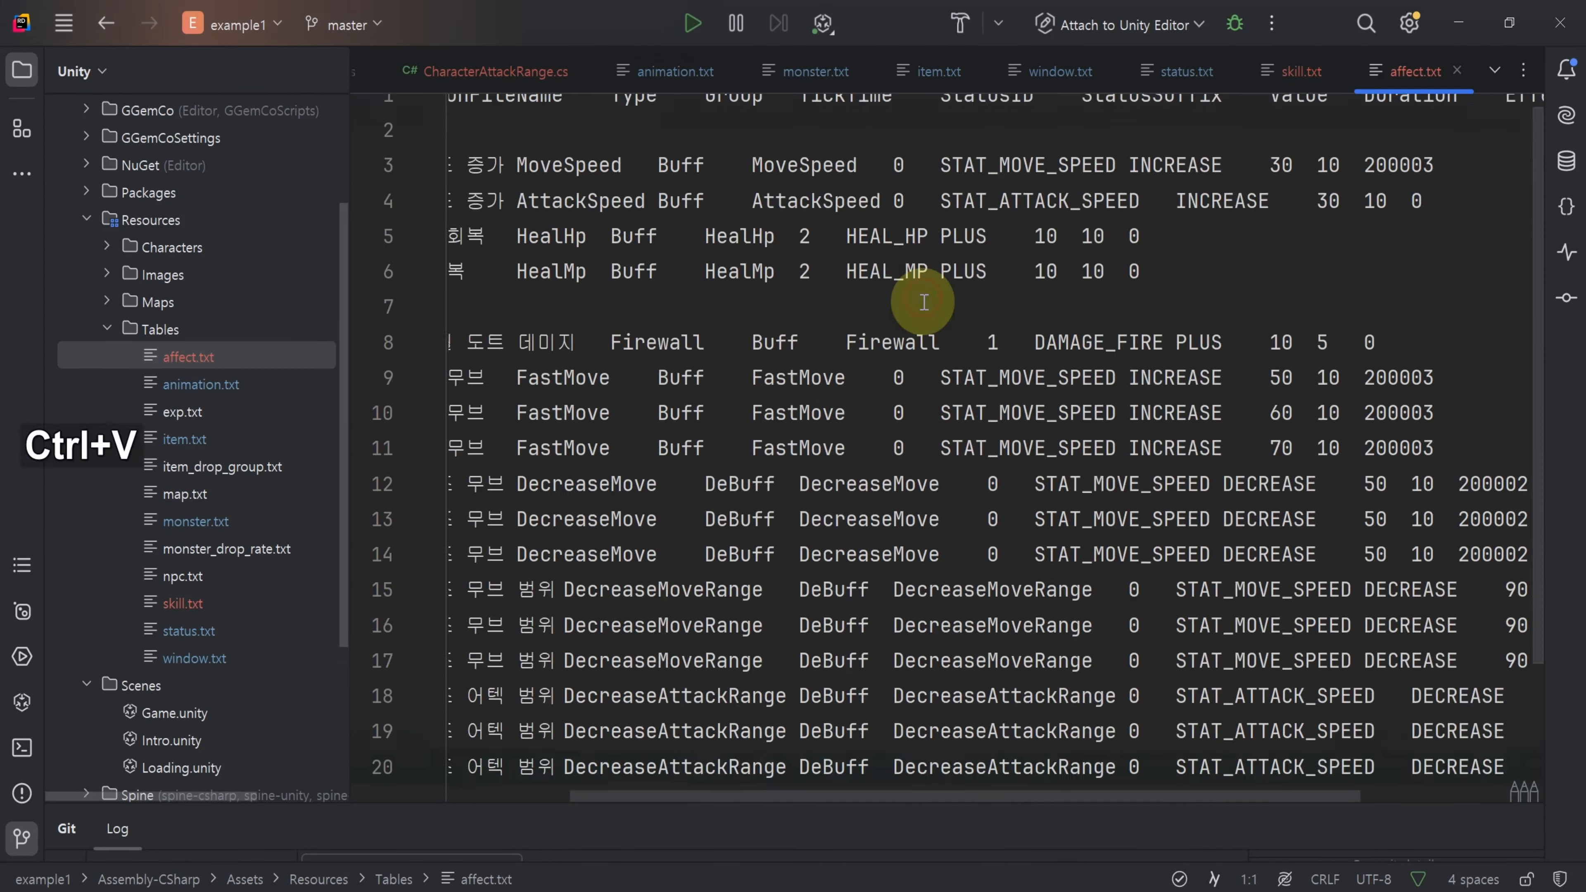
Copy the effect sheet's table into a new effect.txt file in Rider's Resources/Tables folder
key(alt+Tab)
click(1174, 873)
key(ctrl+a)
key(ctrl+c)
key(alt+Tab)
right_click(144, 406)
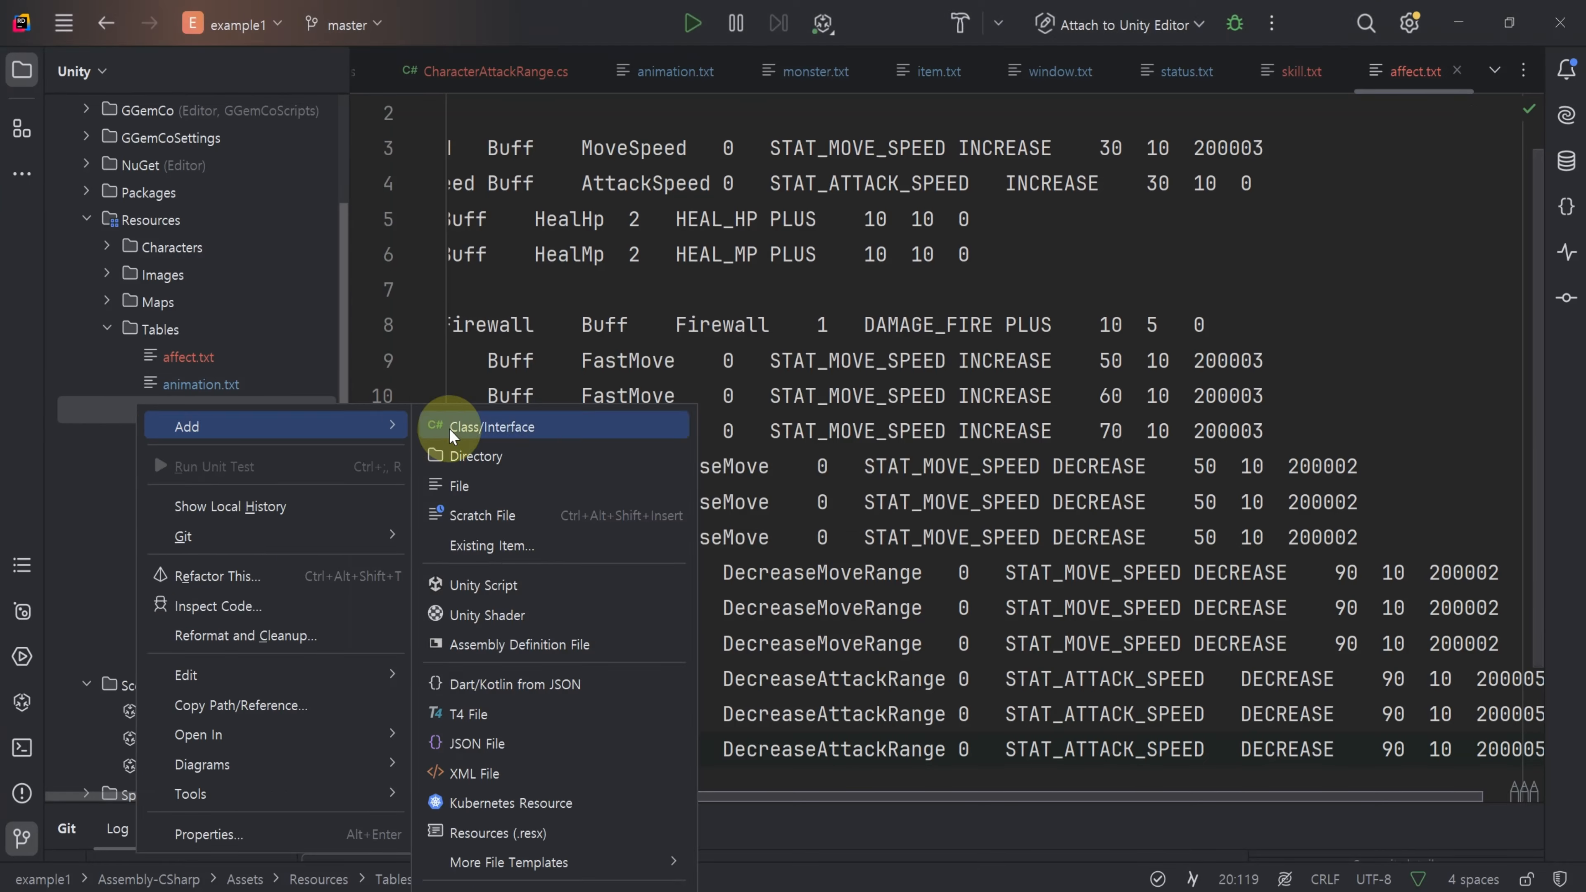
click(493, 486)
text(effect.tx)
text(t)
key(Return)
key(ctrl+v)
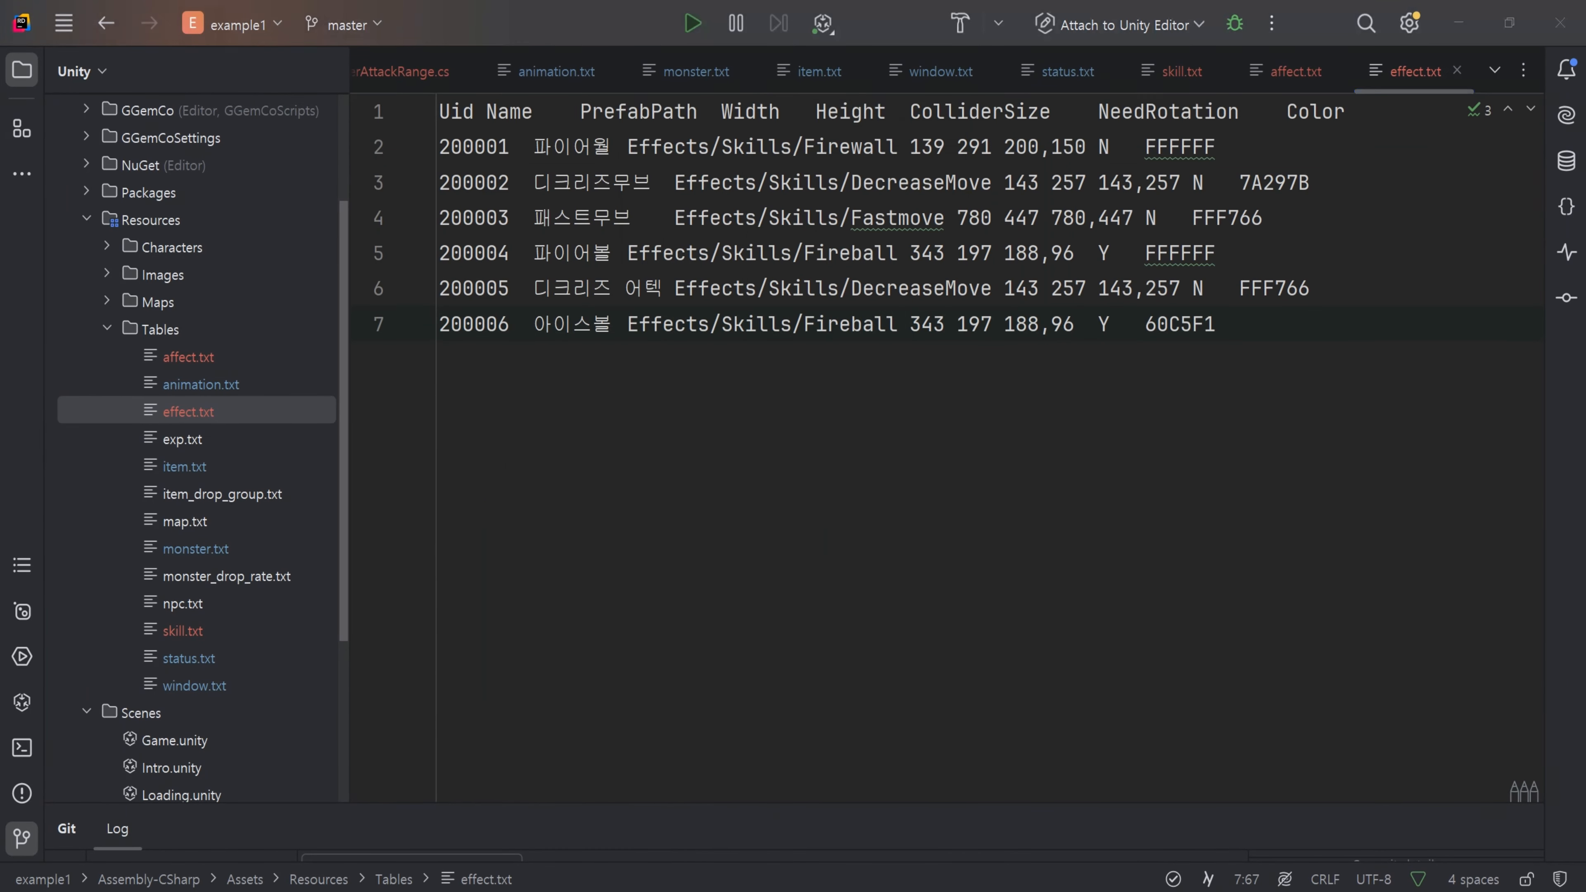
Switch to Unity and check the table files in the project's Resources/Tables folder
key(alt+Tab)
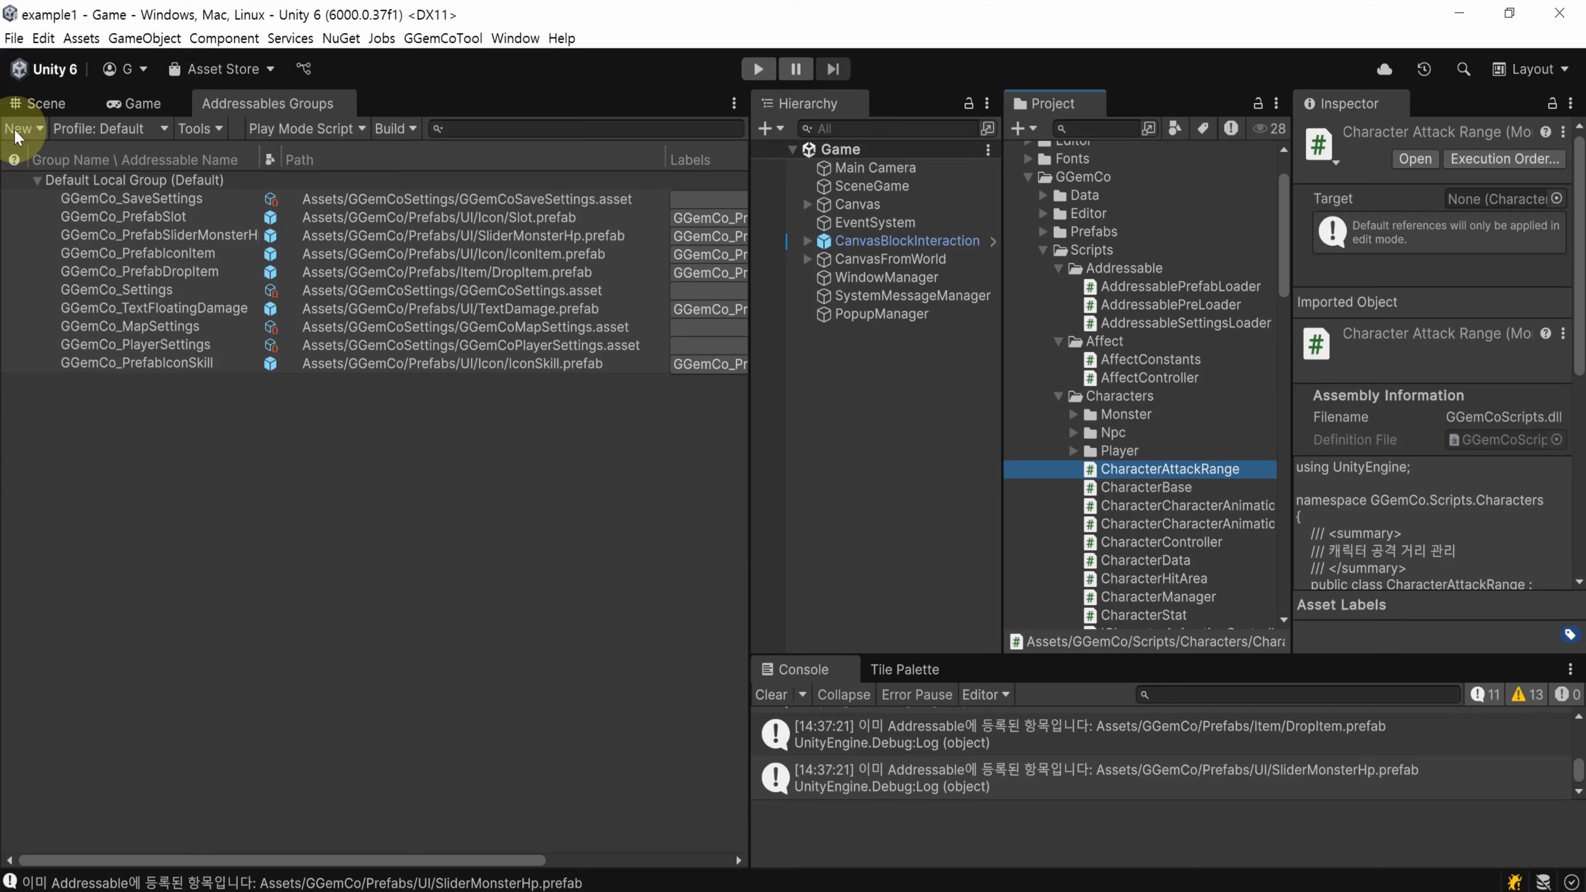
click(1049, 475)
click(897, 466)
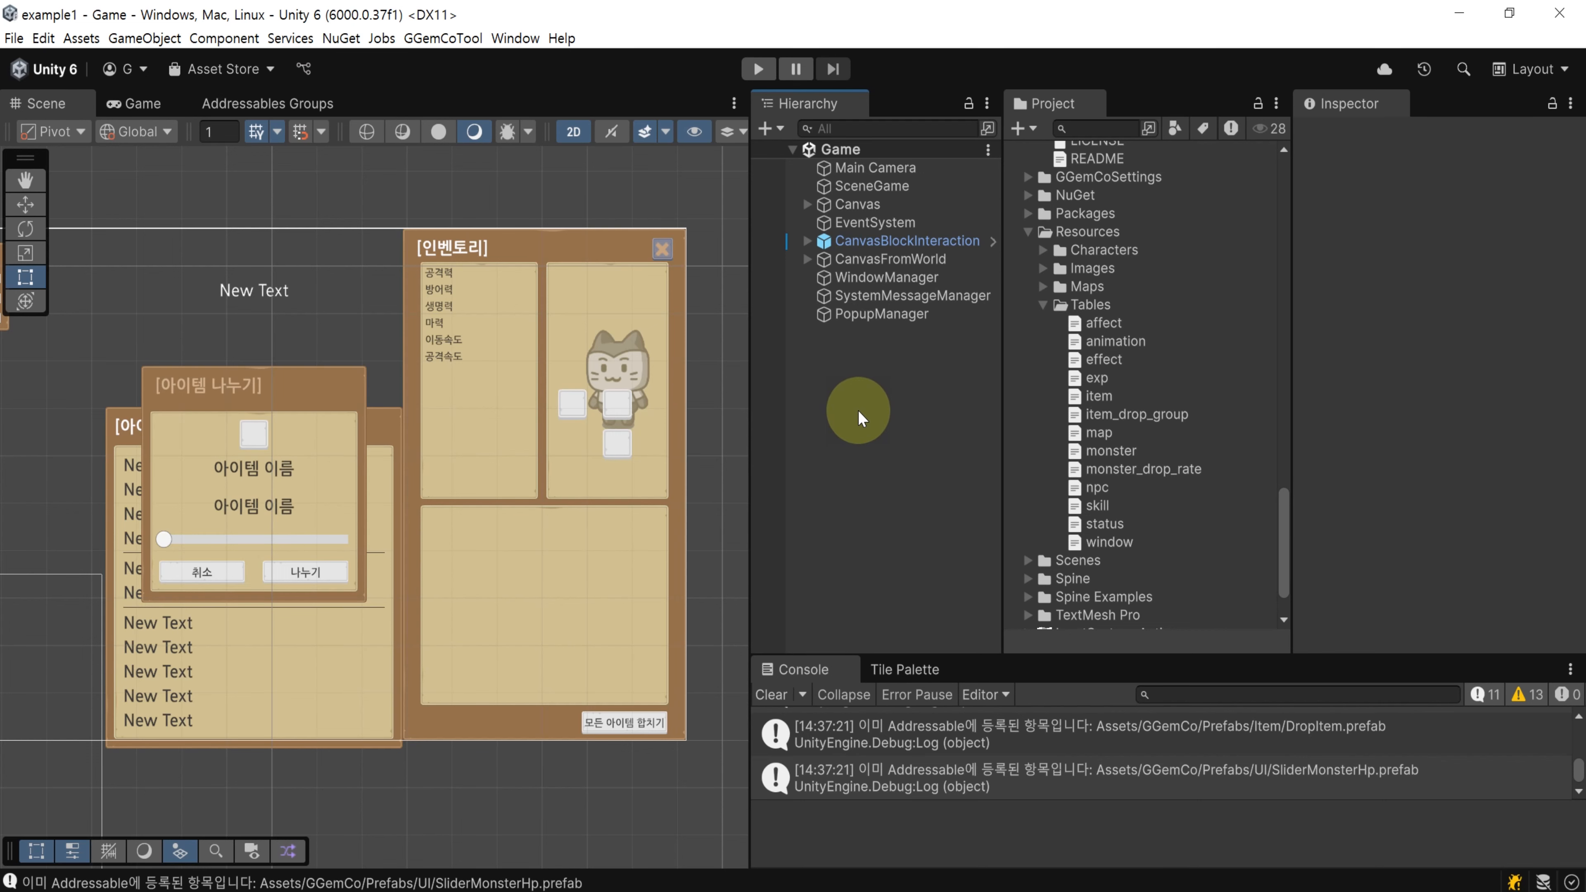
Run Sorting Layer 추가하기 in the GGemCoTool 기본 셋팅하기 window, then close the window
click(442, 38)
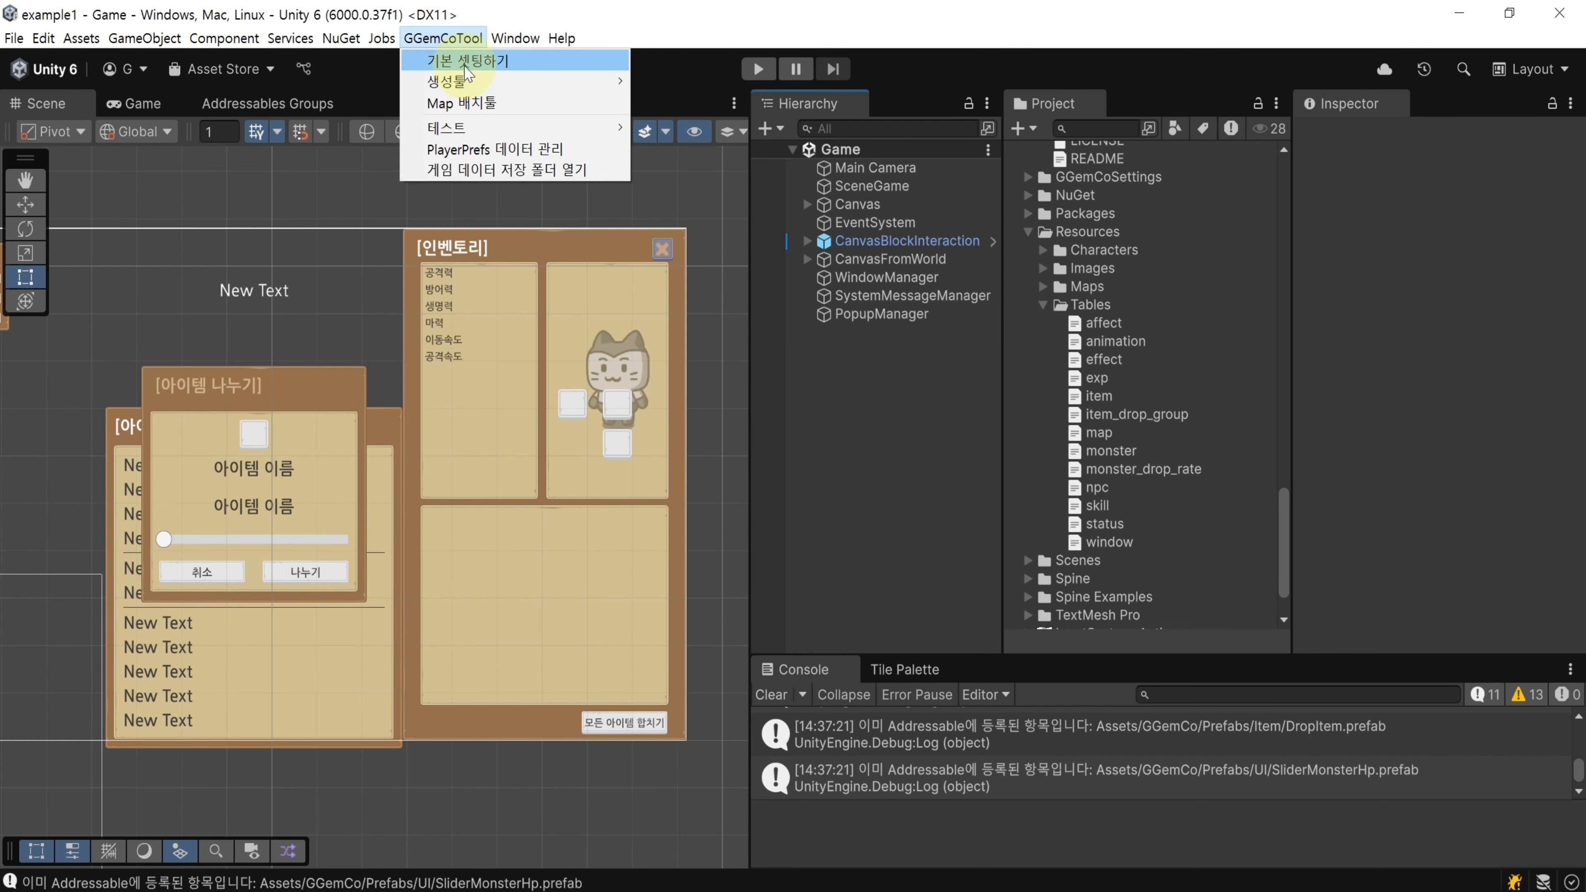
click(540, 67)
click(700, 329)
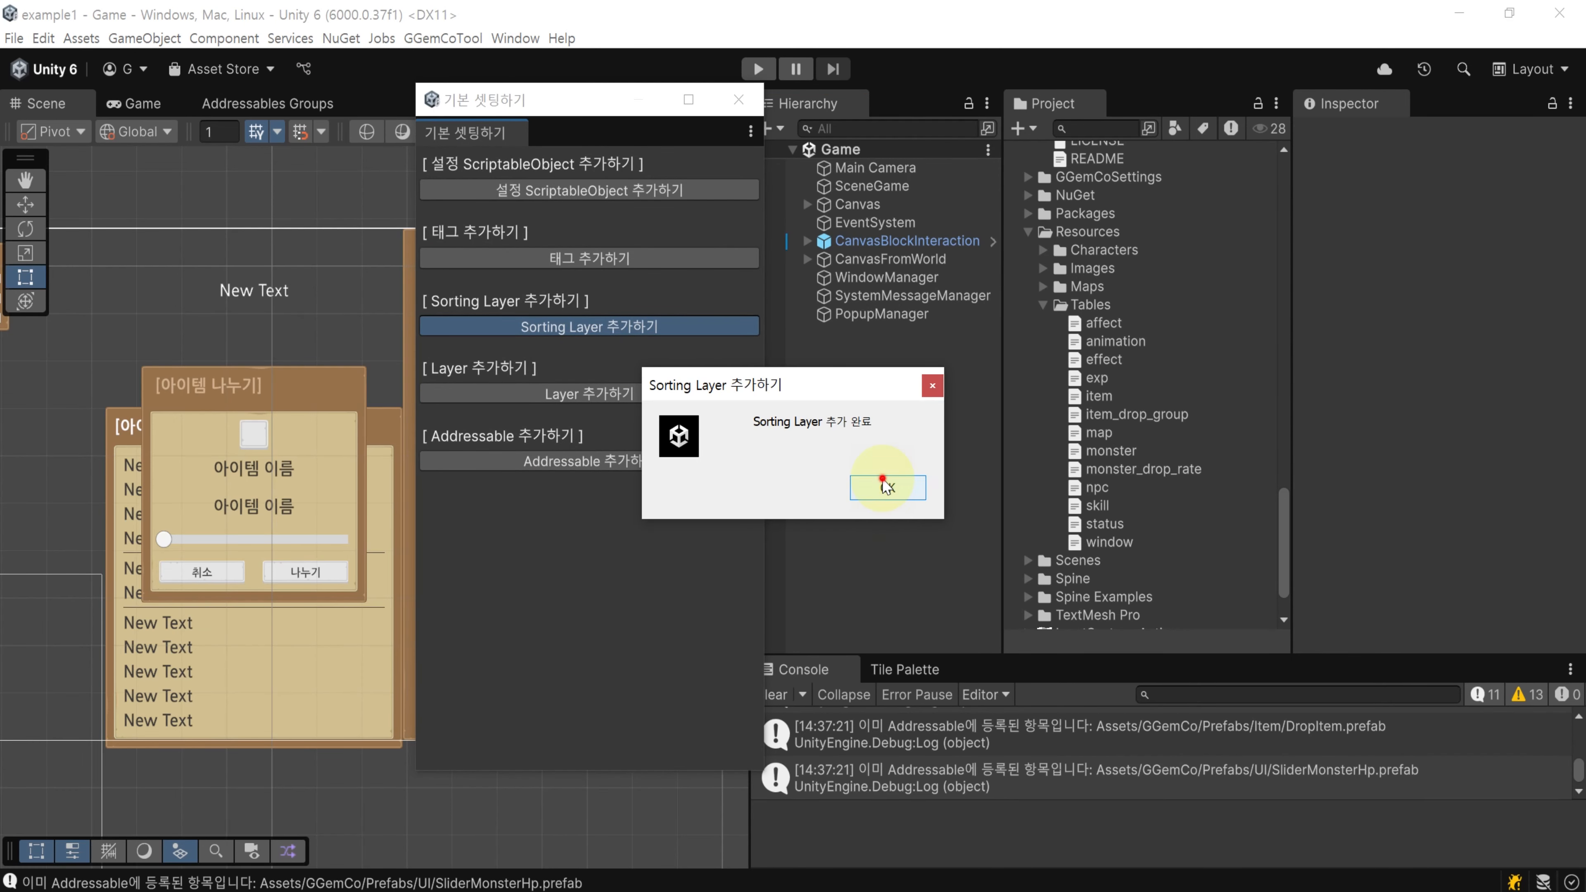
click(887, 486)
click(740, 105)
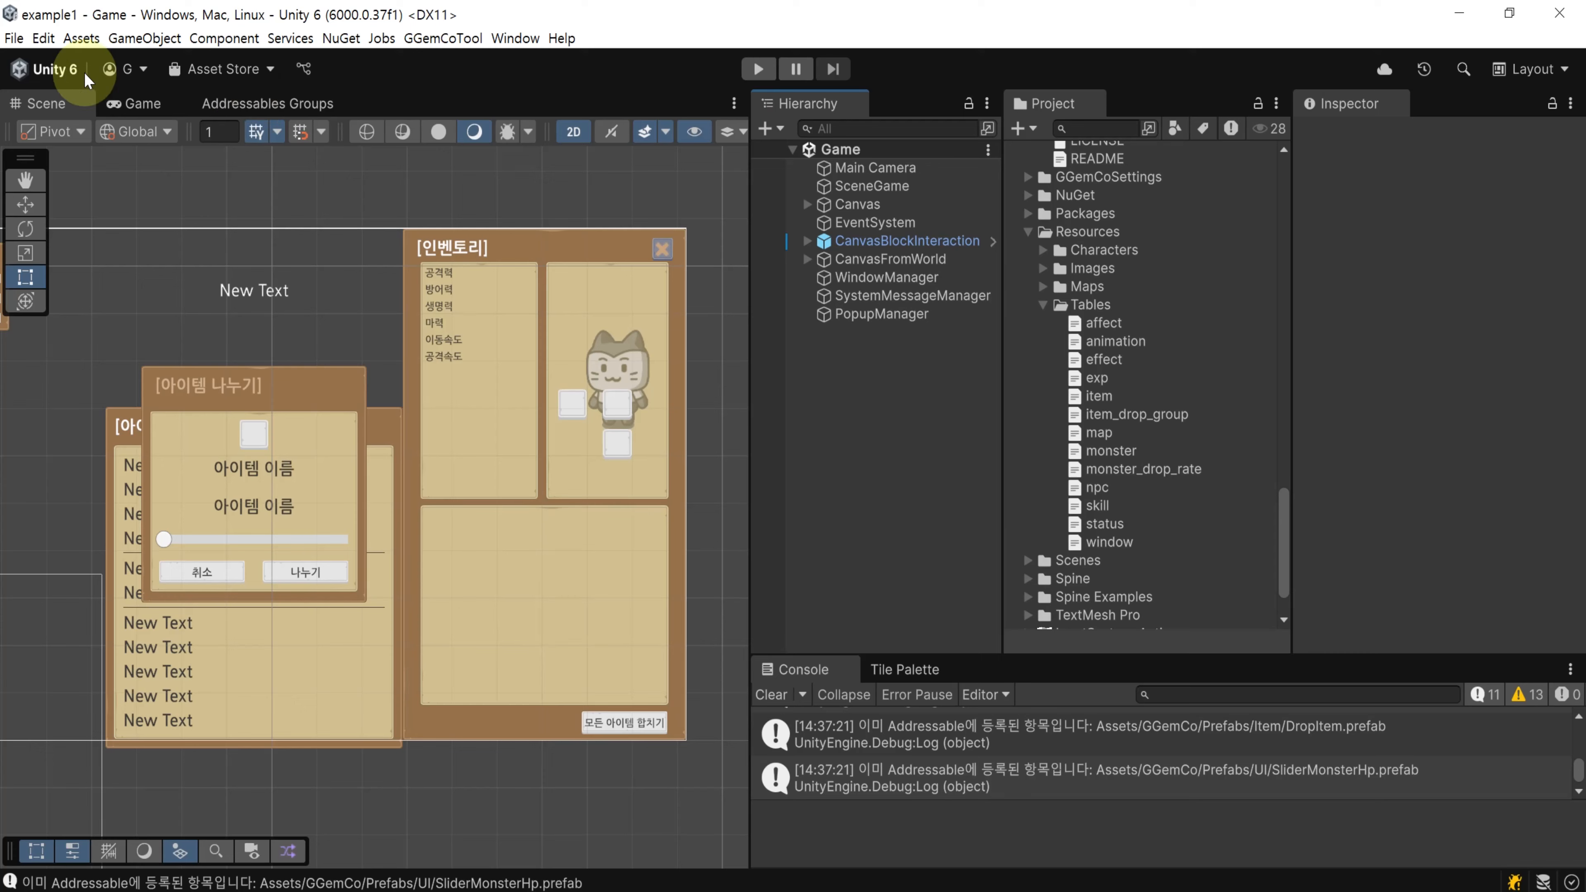
Open the Project Settings and check the Sorting Layers list under Tags and Layers
click(43, 38)
click(130, 566)
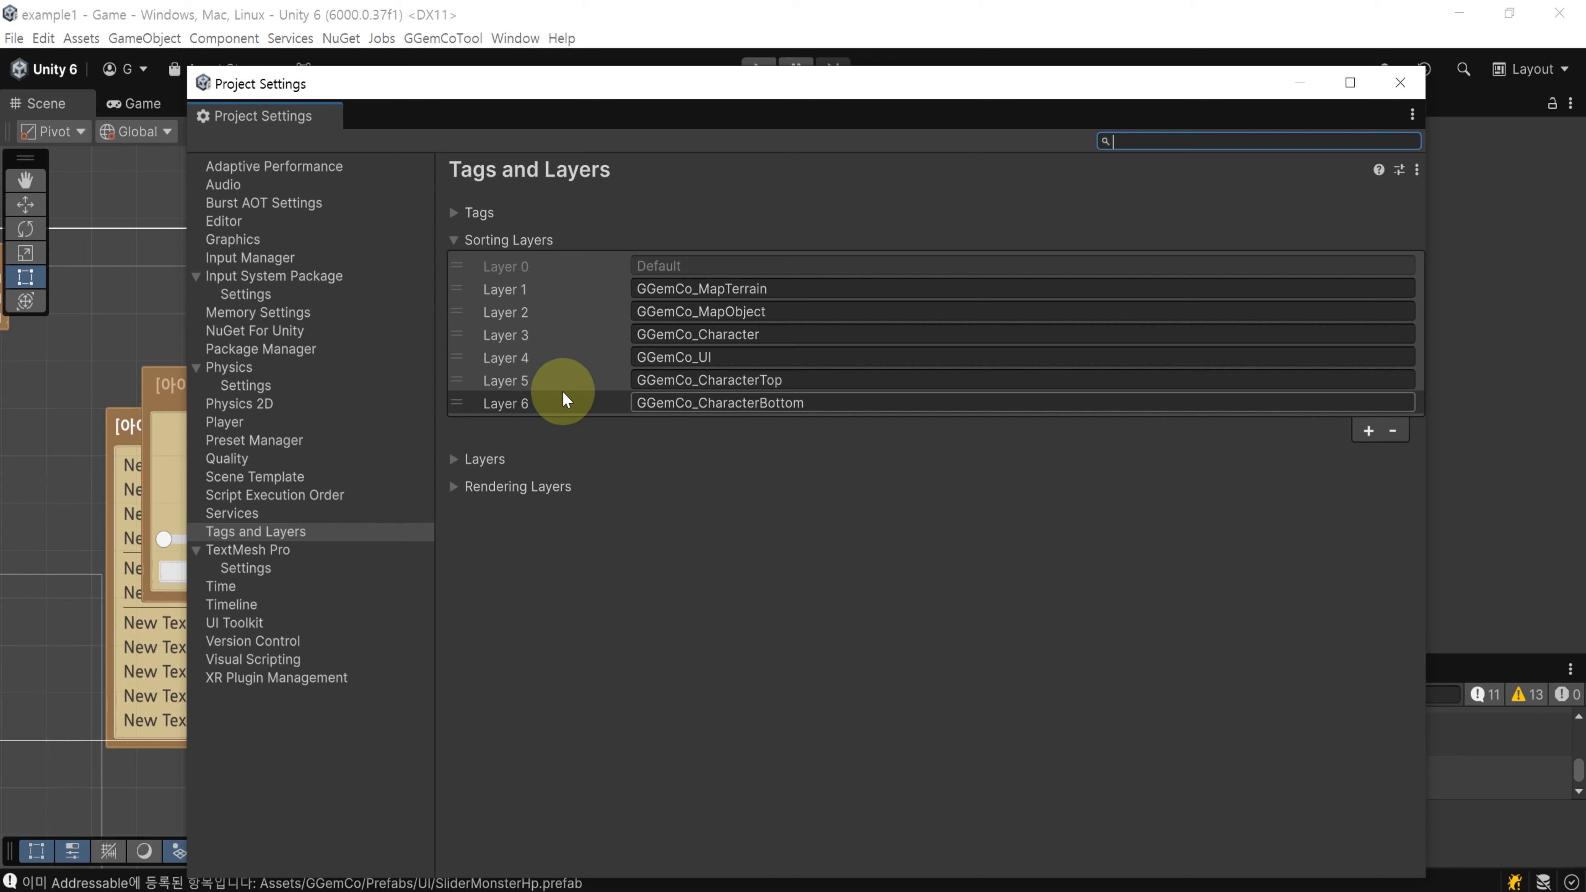
Reorder the sorting layers to MapTerrain, MapObject, CharacterBottom, Character, CharacterTop, UI, then close the settings and save the scene
drag(548, 393, 533, 342)
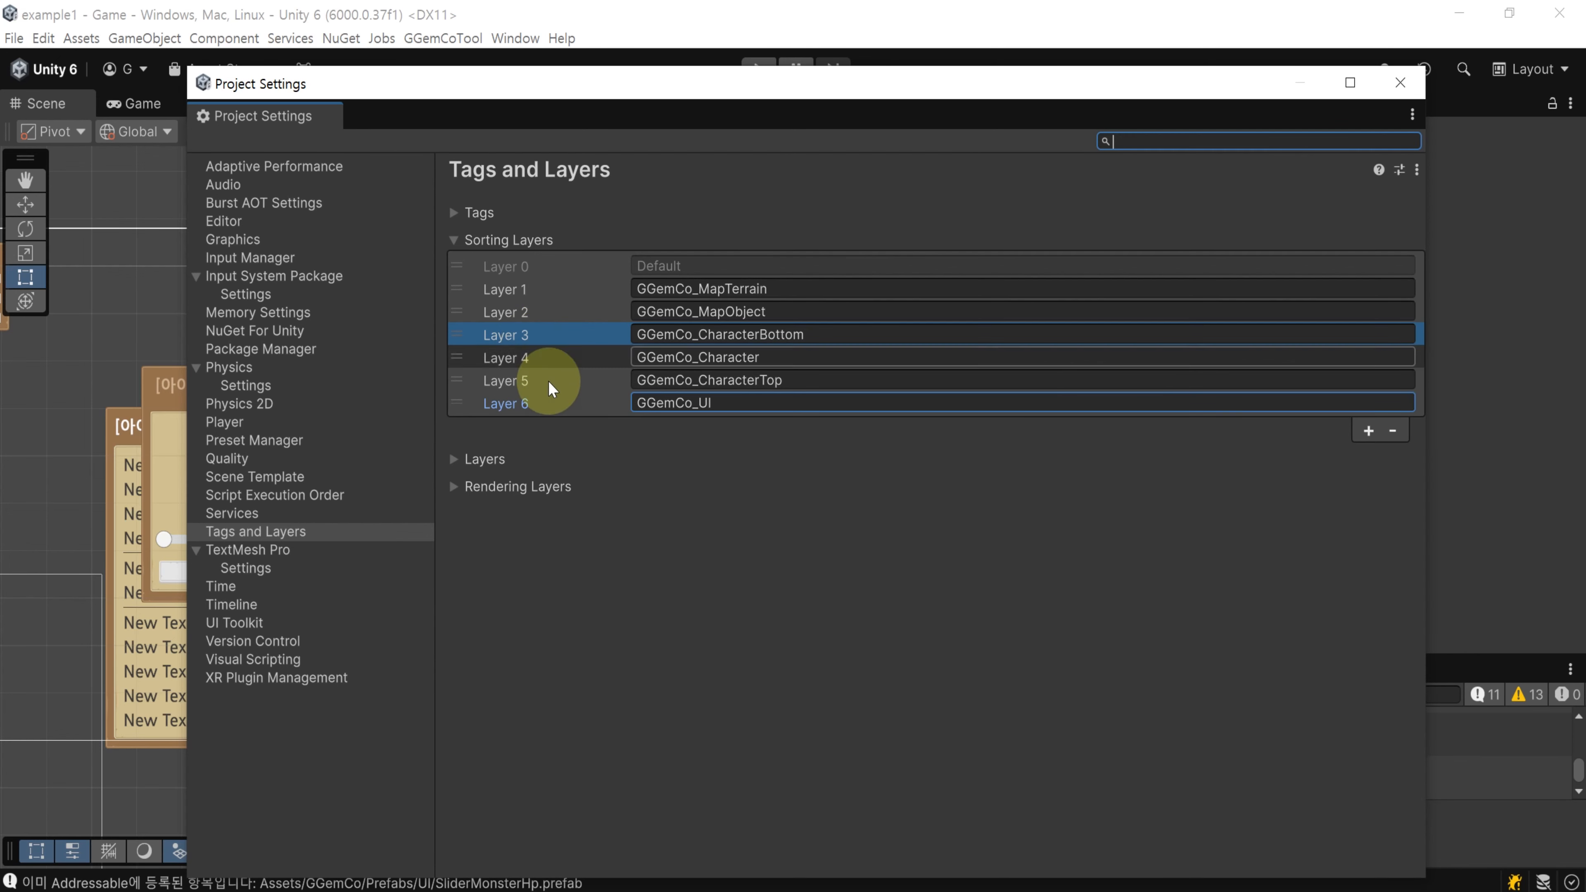
click(771, 432)
key(ctrl+s)
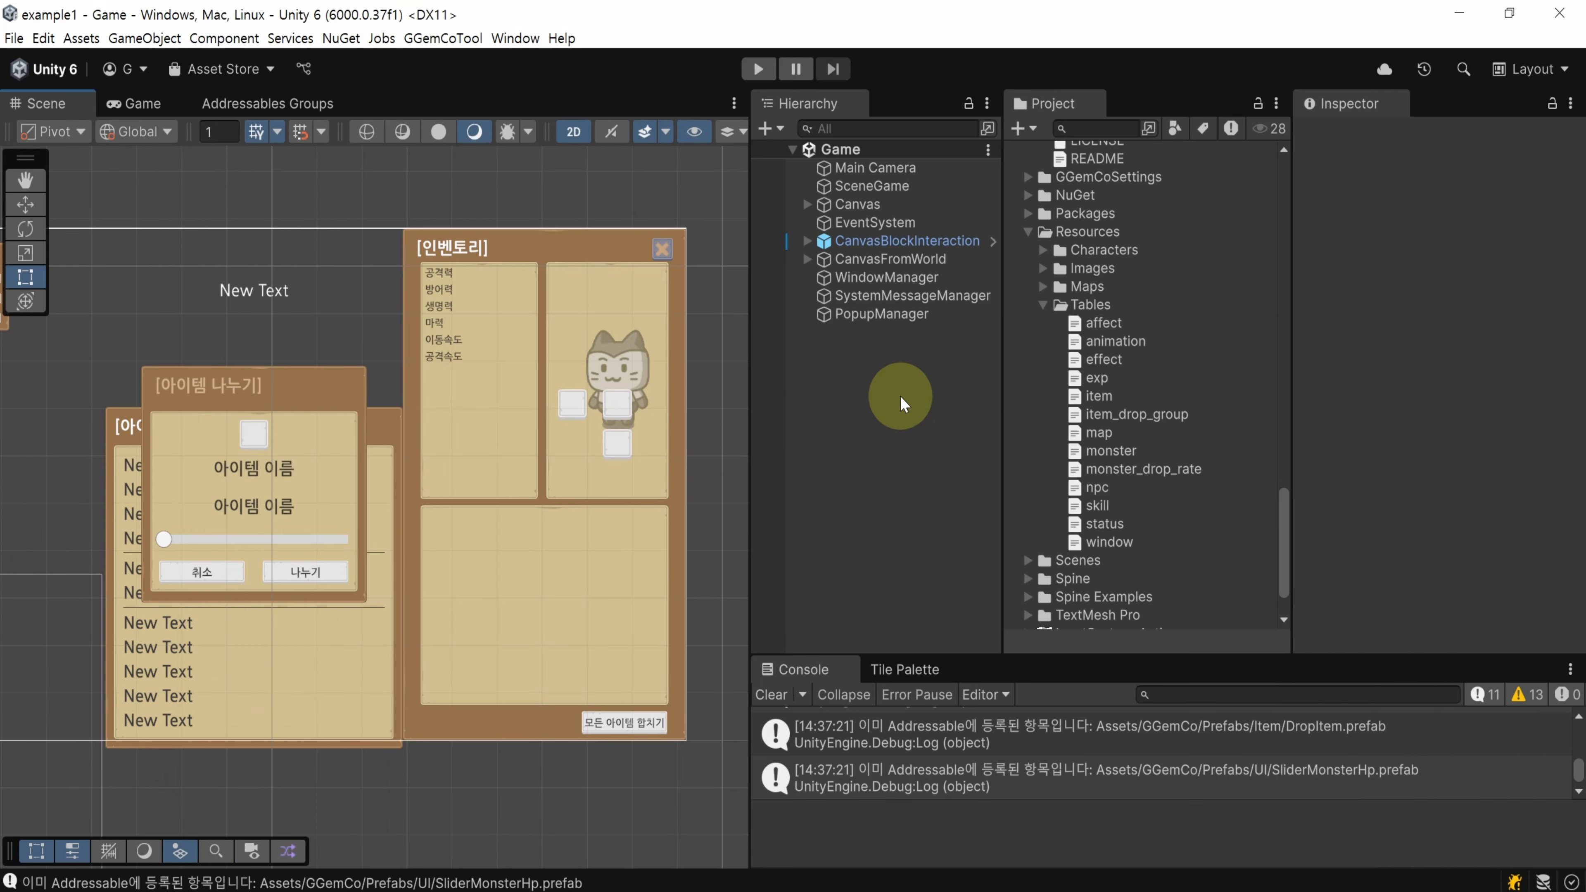
click(901, 395)
Create a folder named Inventory inside Assets/GGemCo/Scripts/UI
scroll(1104, 368, up, 10)
scroll(1105, 368, up, 10)
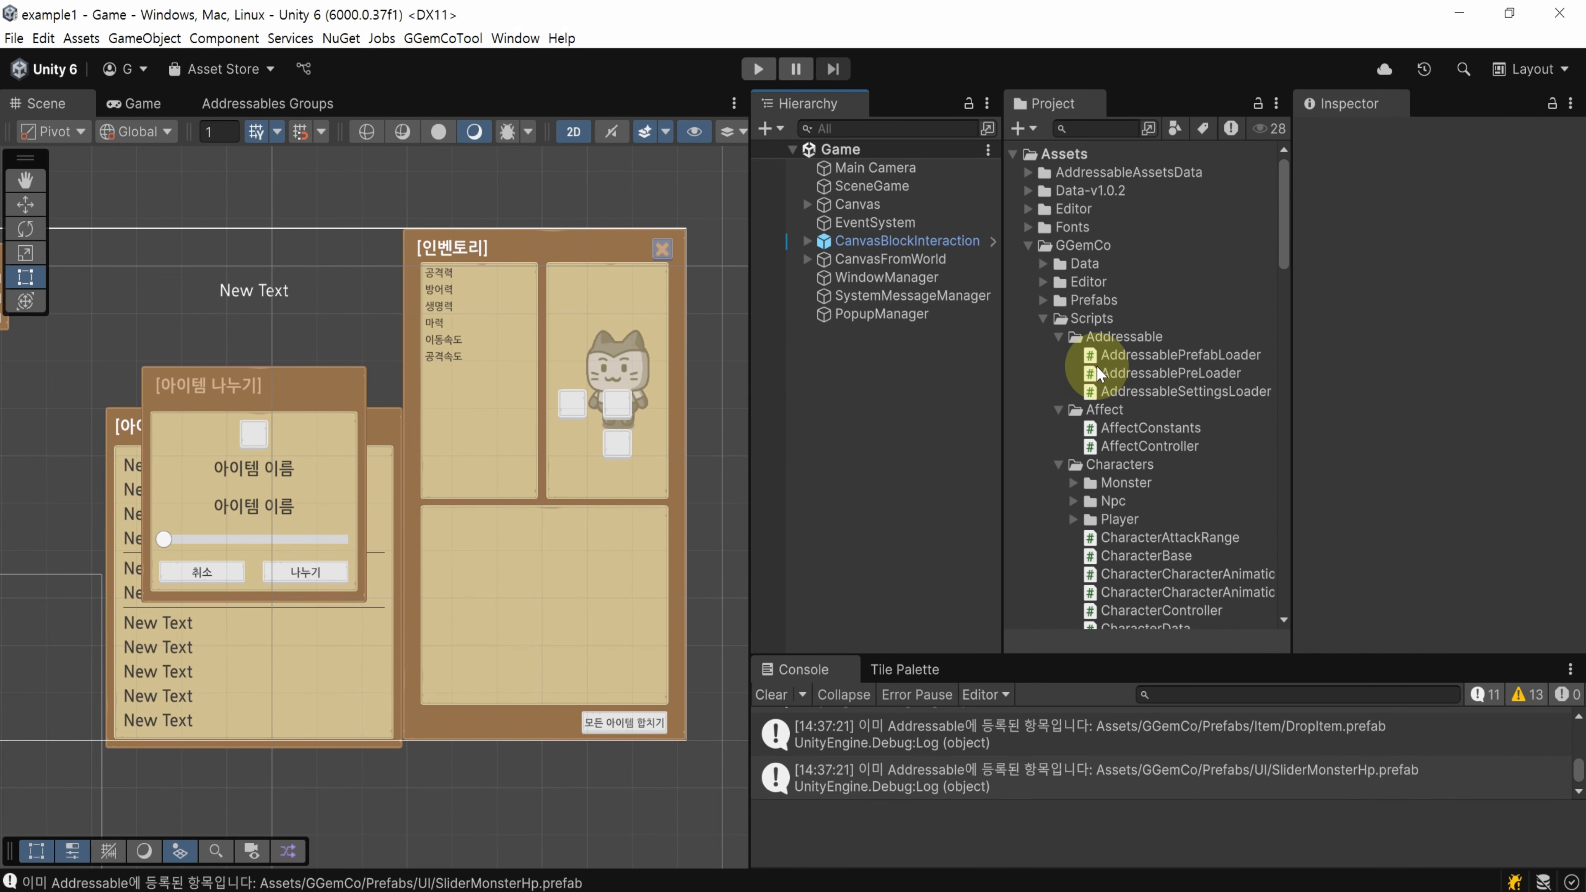
click(1059, 336)
click(1059, 355)
click(1060, 373)
scroll(1068, 370, down, 10)
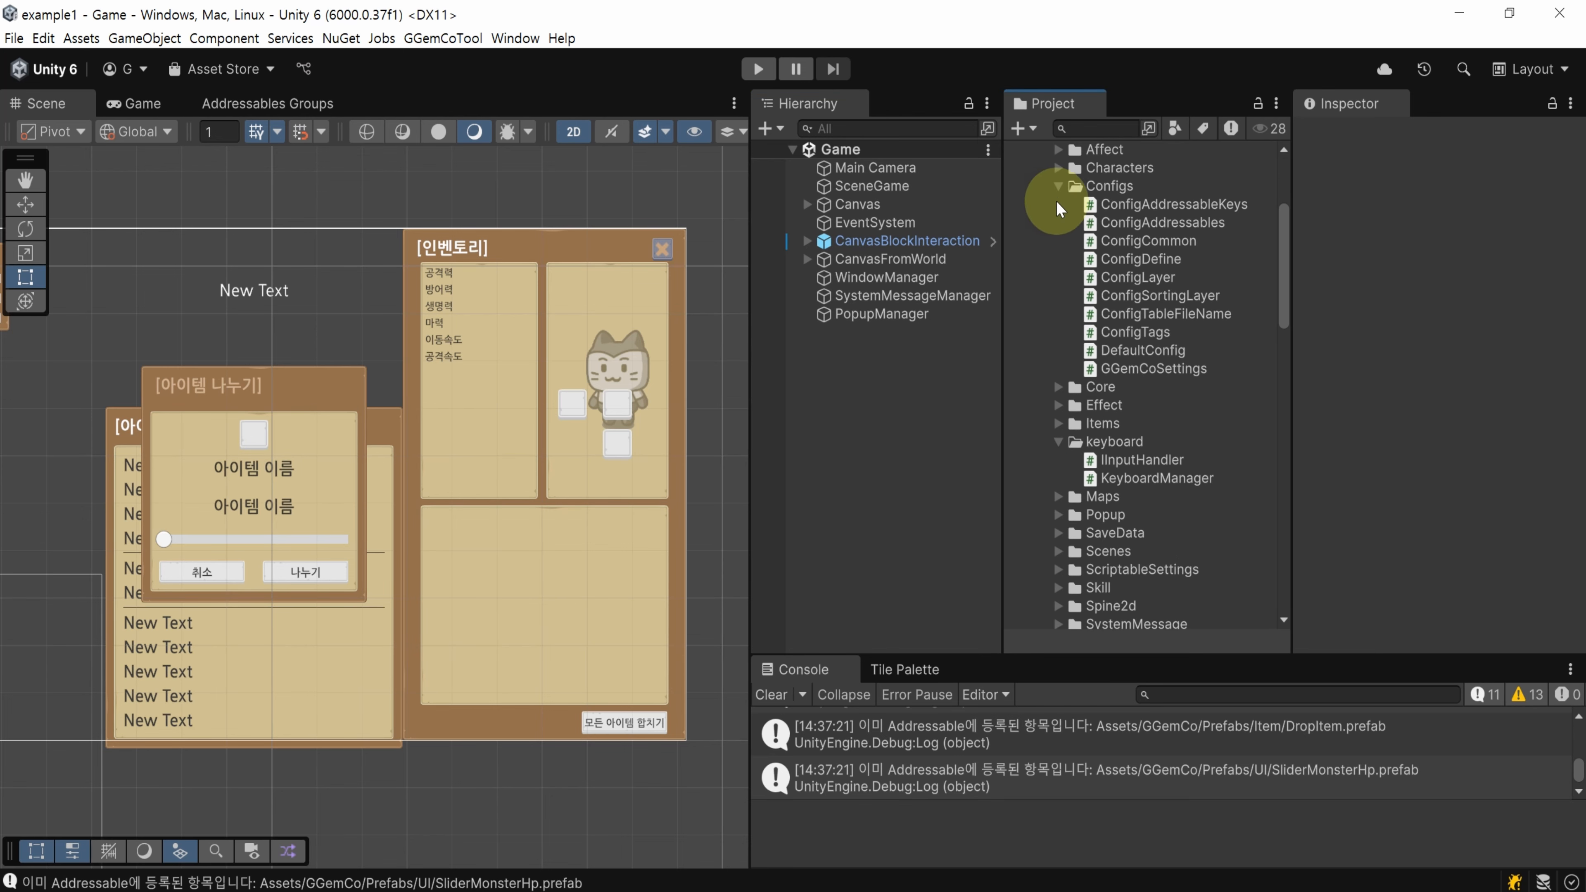
scroll(1093, 314, down, 3)
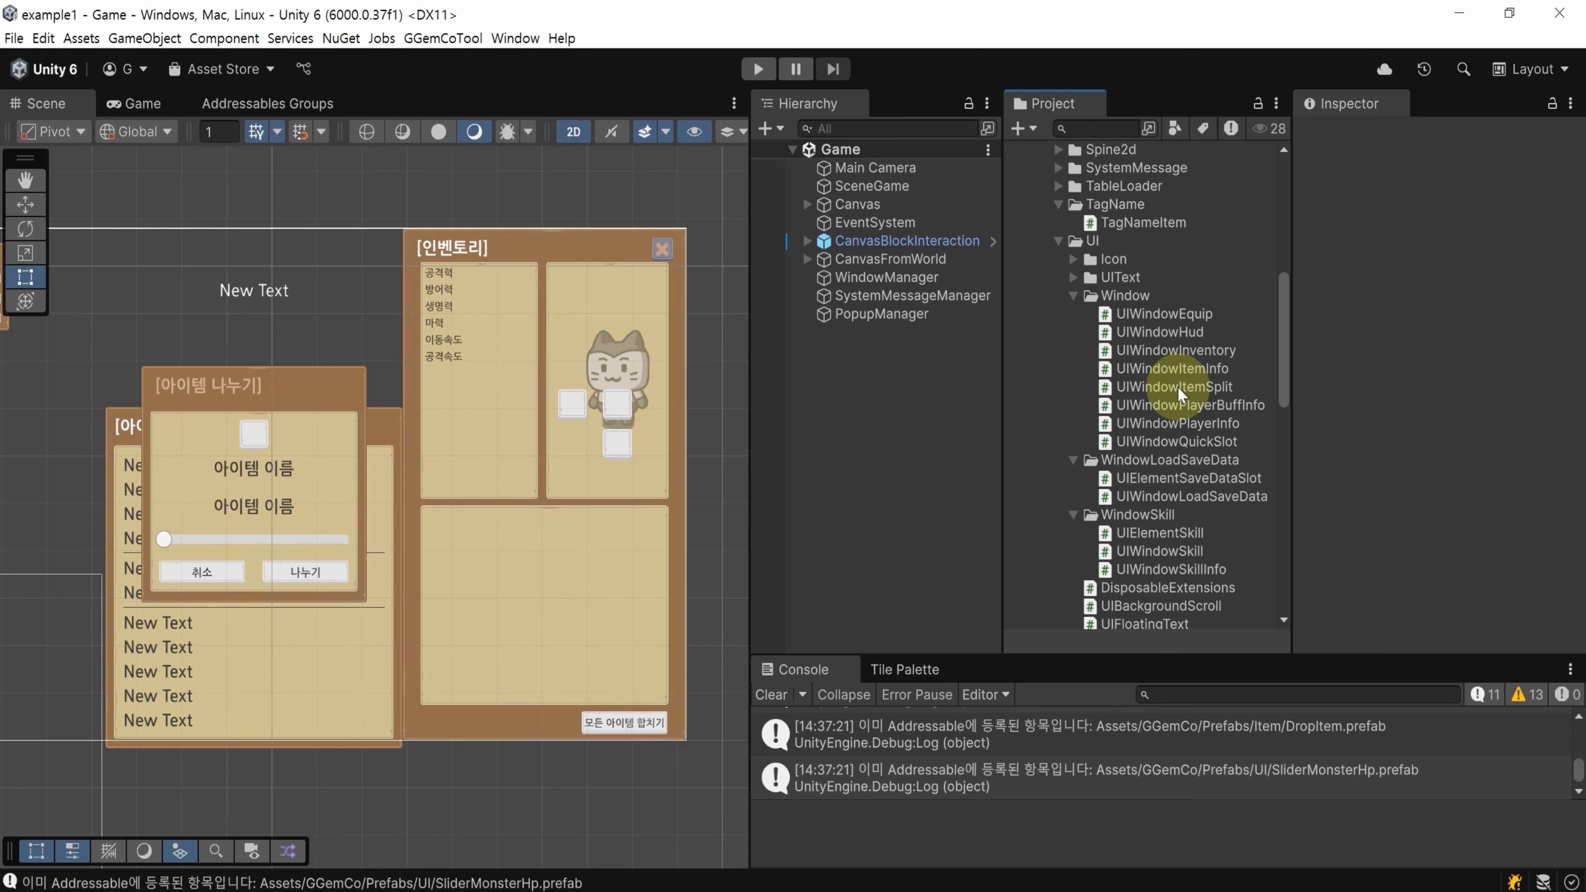
scroll(1179, 415, down, 3)
scroll(1179, 414, up, 3)
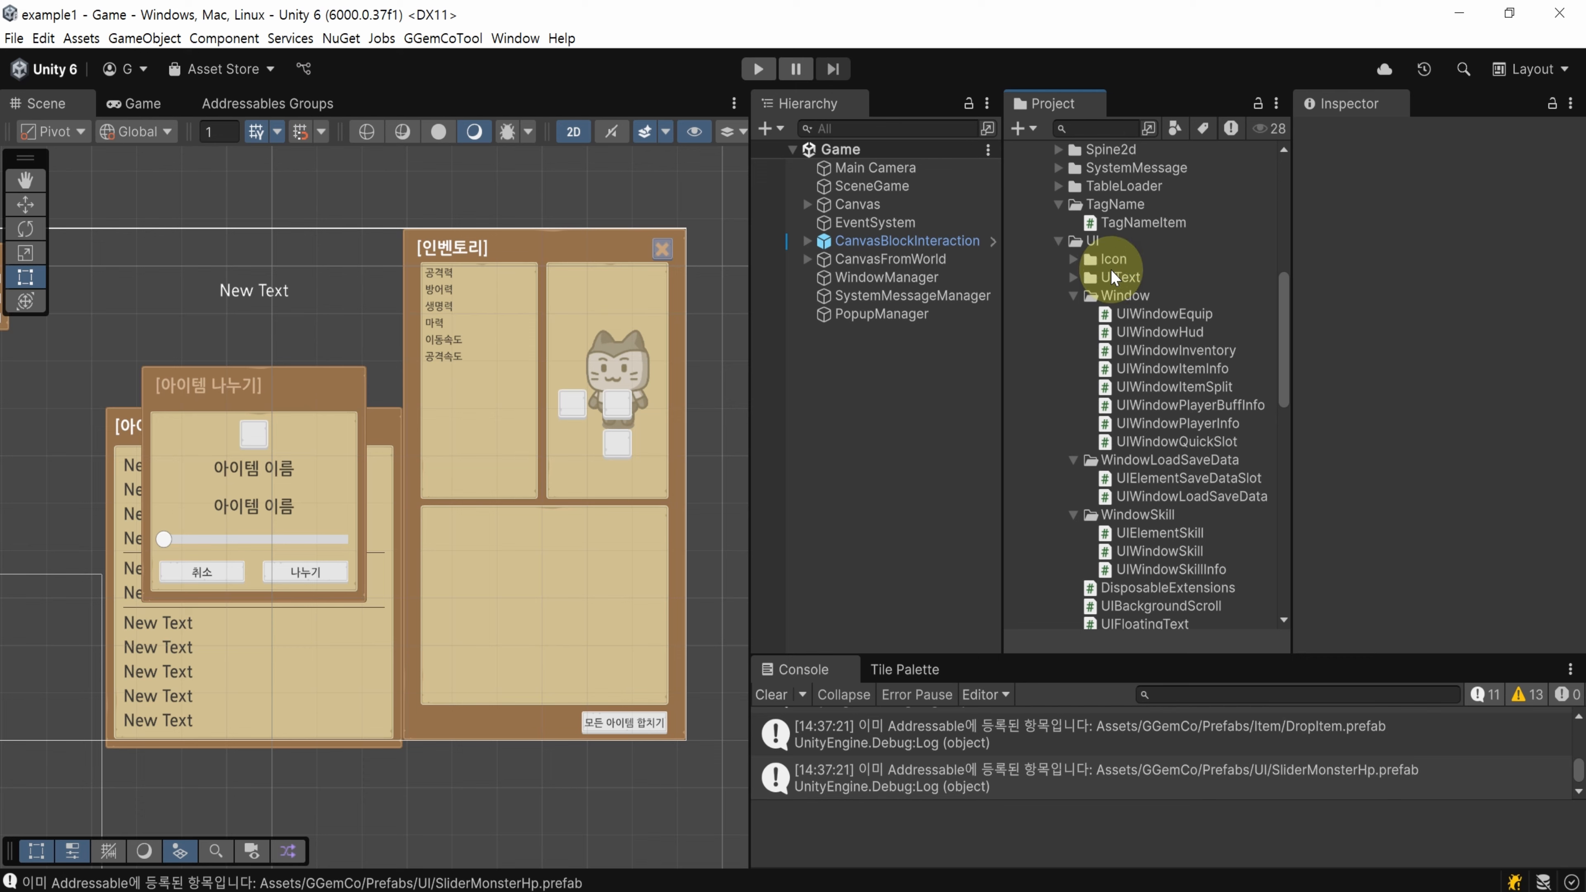
right_click(1090, 241)
mouse_move(1137, 255)
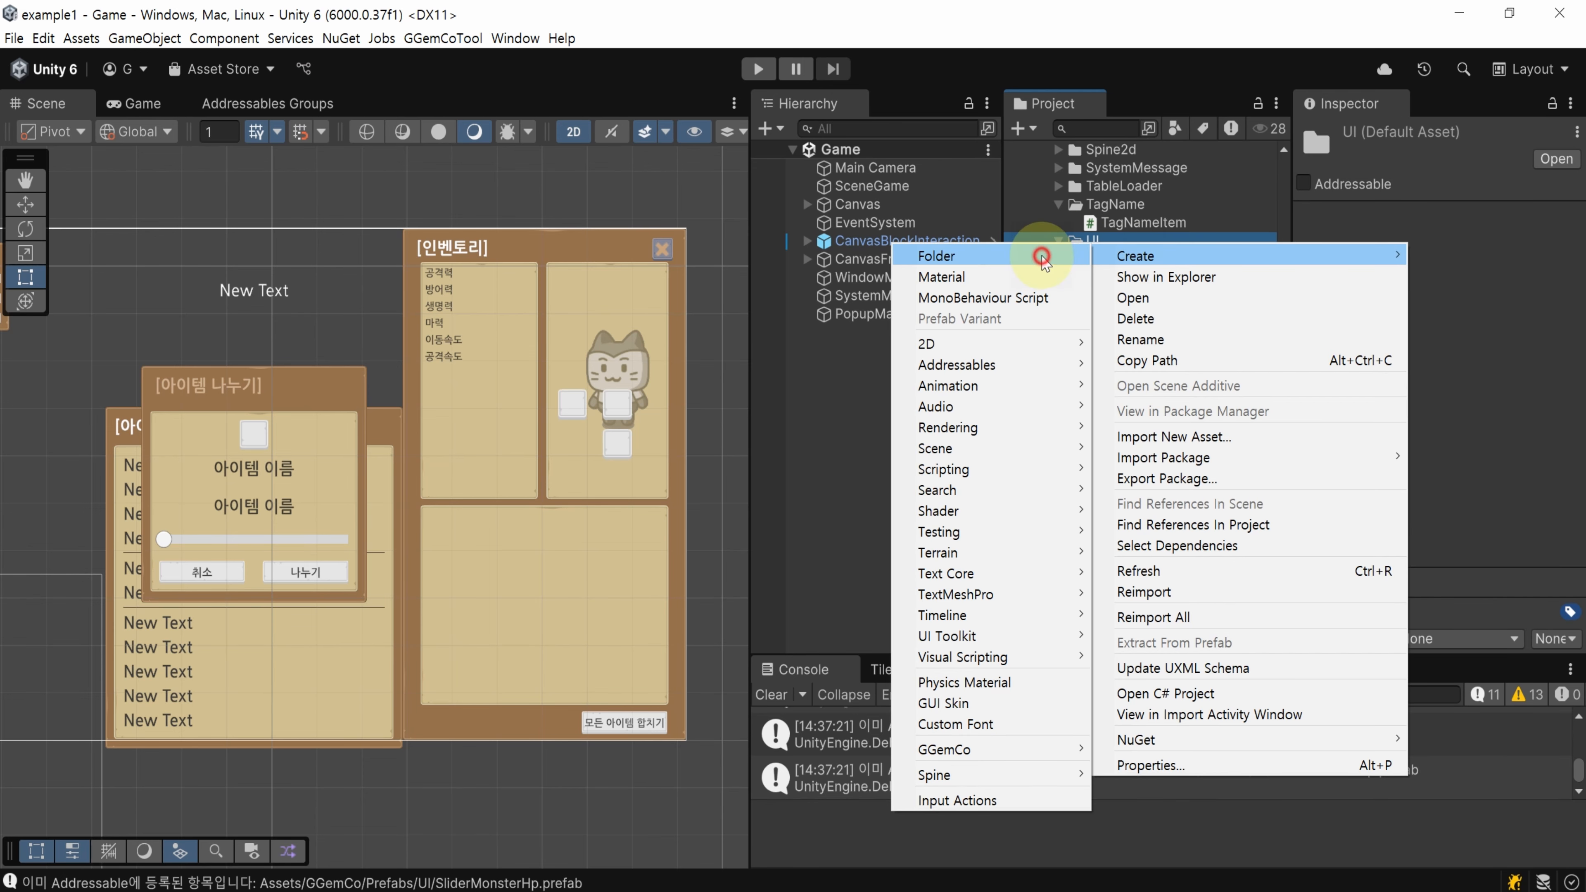
click(1039, 256)
text(Inven)
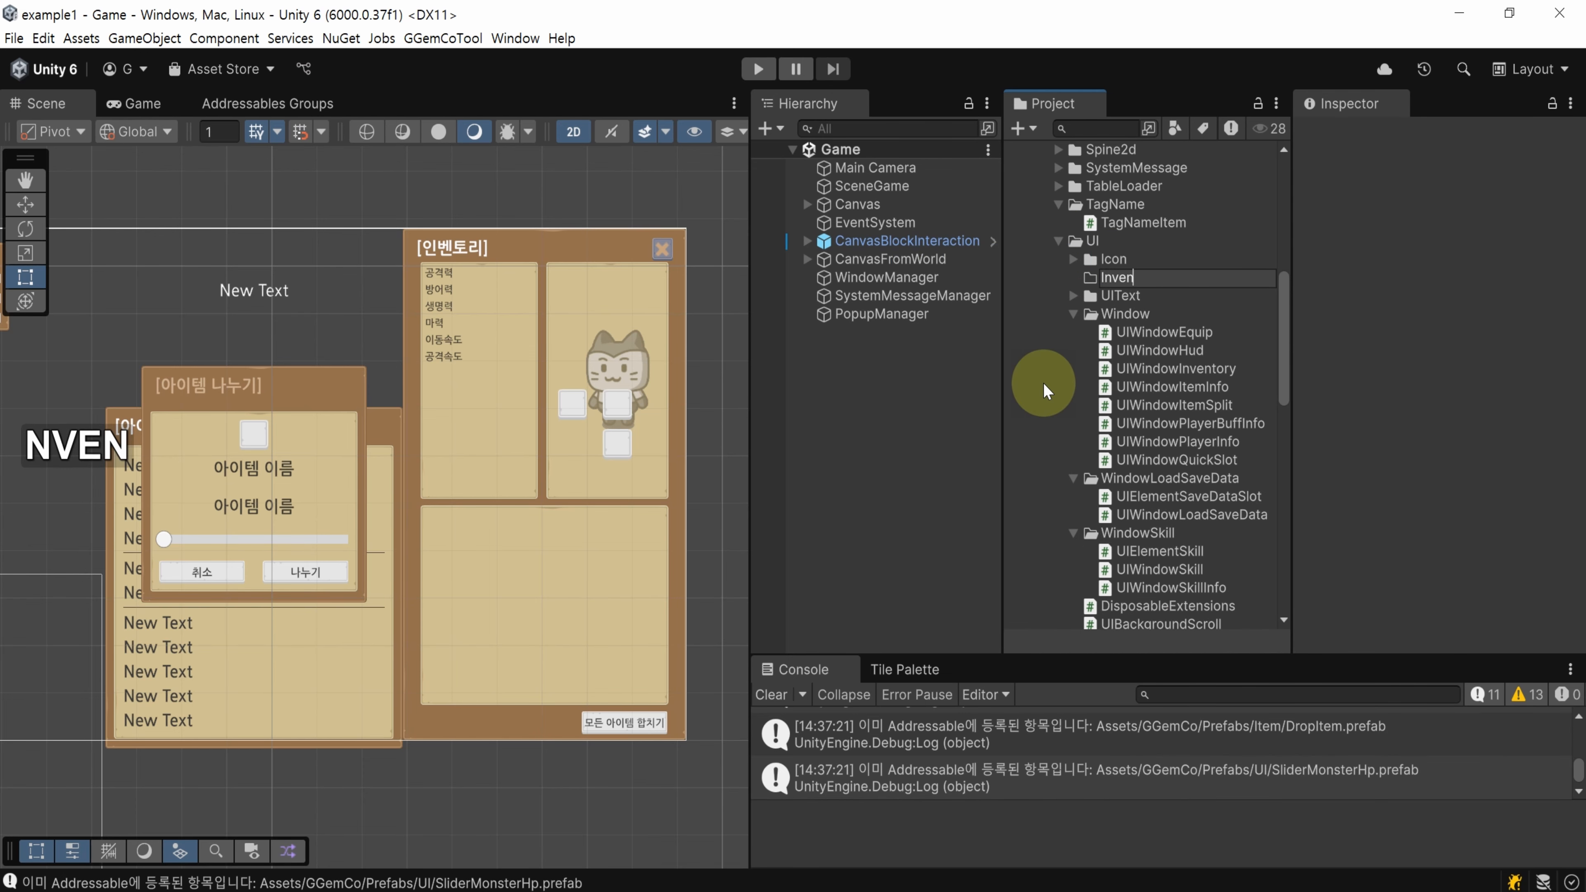
text(tory)
key(Return)
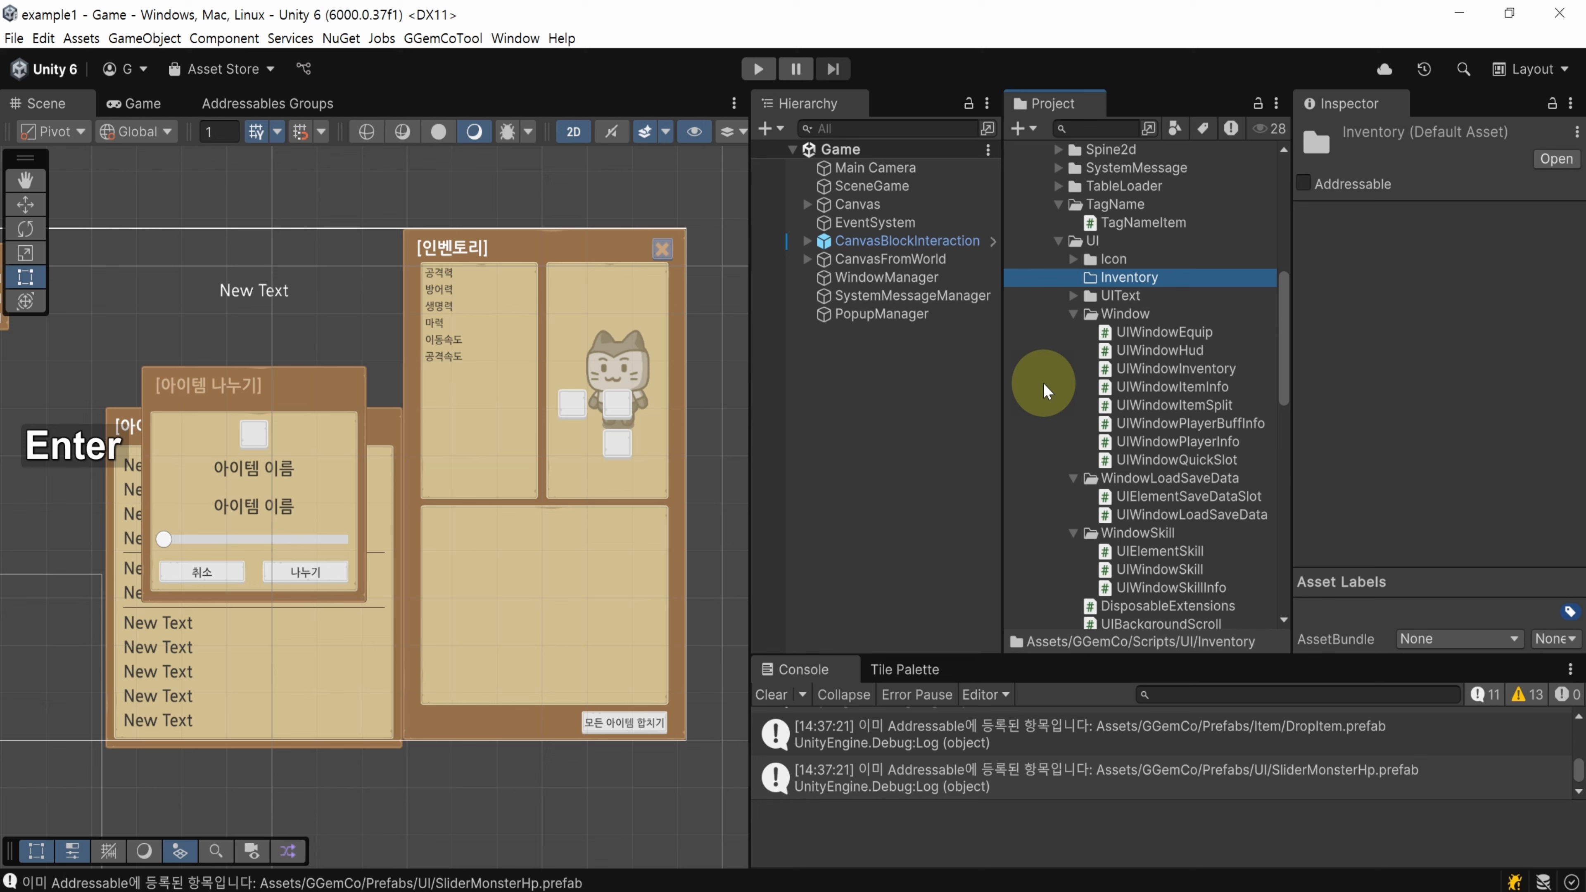
Move the UIWindowInventory, UIWindowItemInfo and UIWindowItemSplit scripts from the Window folder into the Inventory folder
click(1179, 368)
ctrl+click(1174, 386)
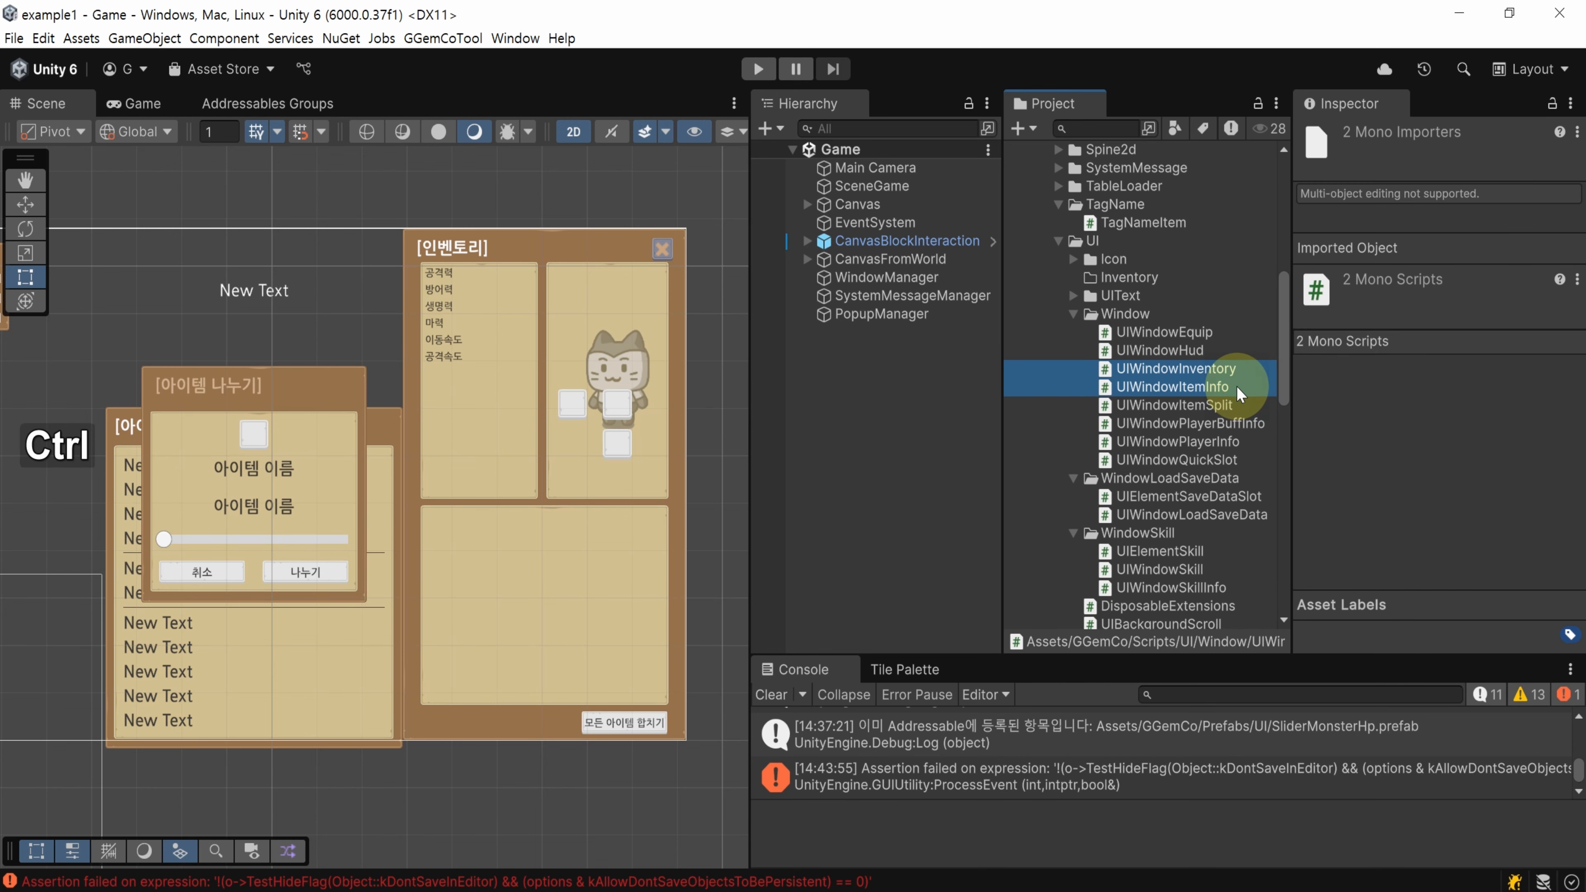
ctrl+click(1241, 407)
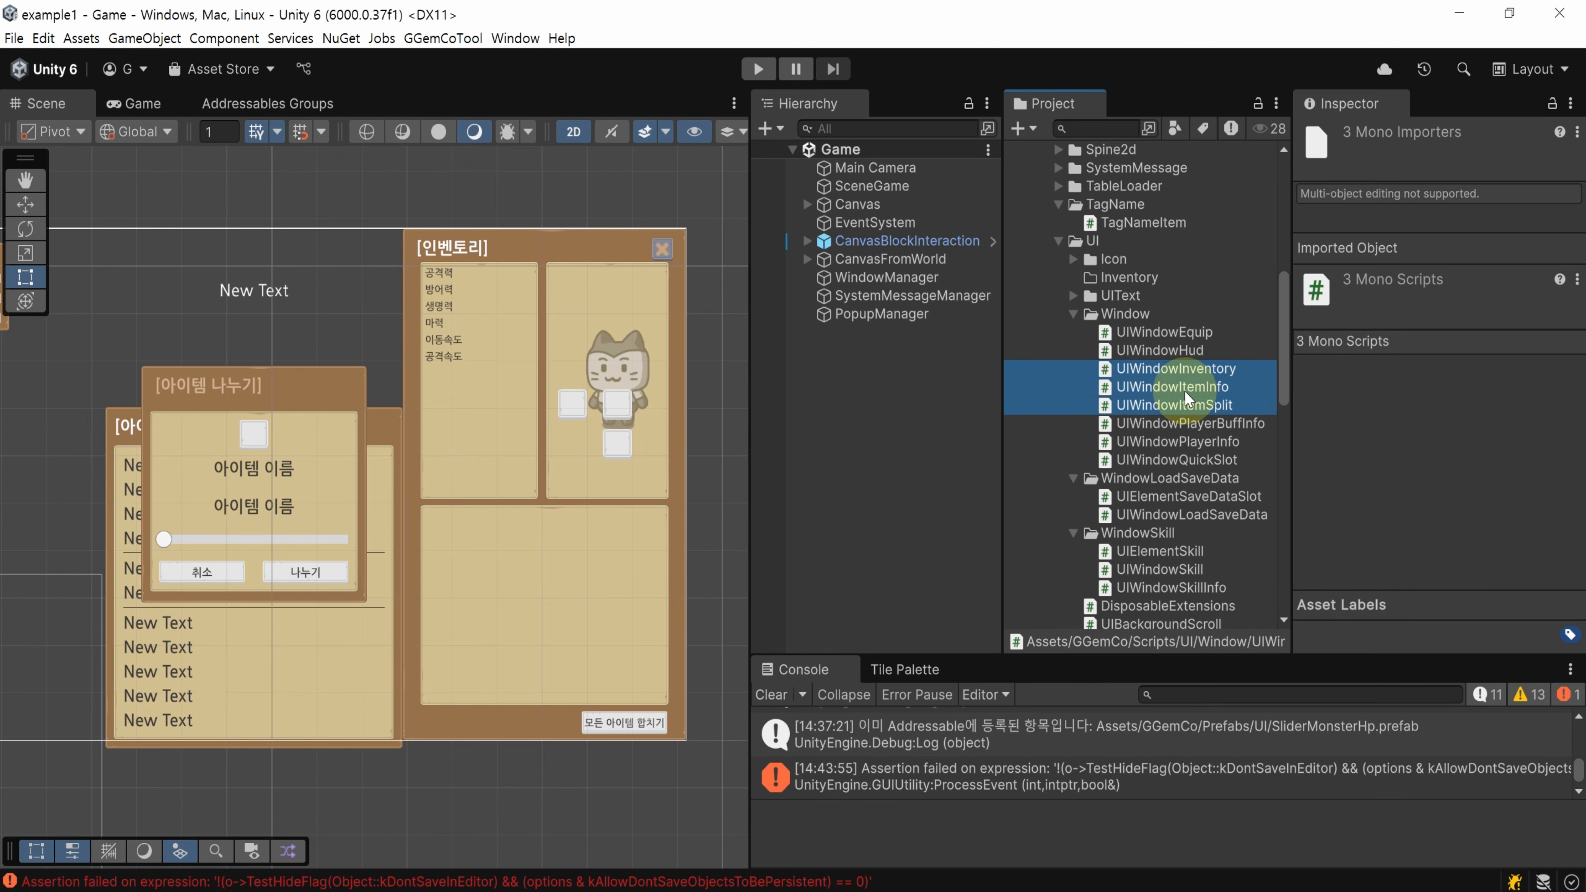
drag(1143, 371, 1142, 279)
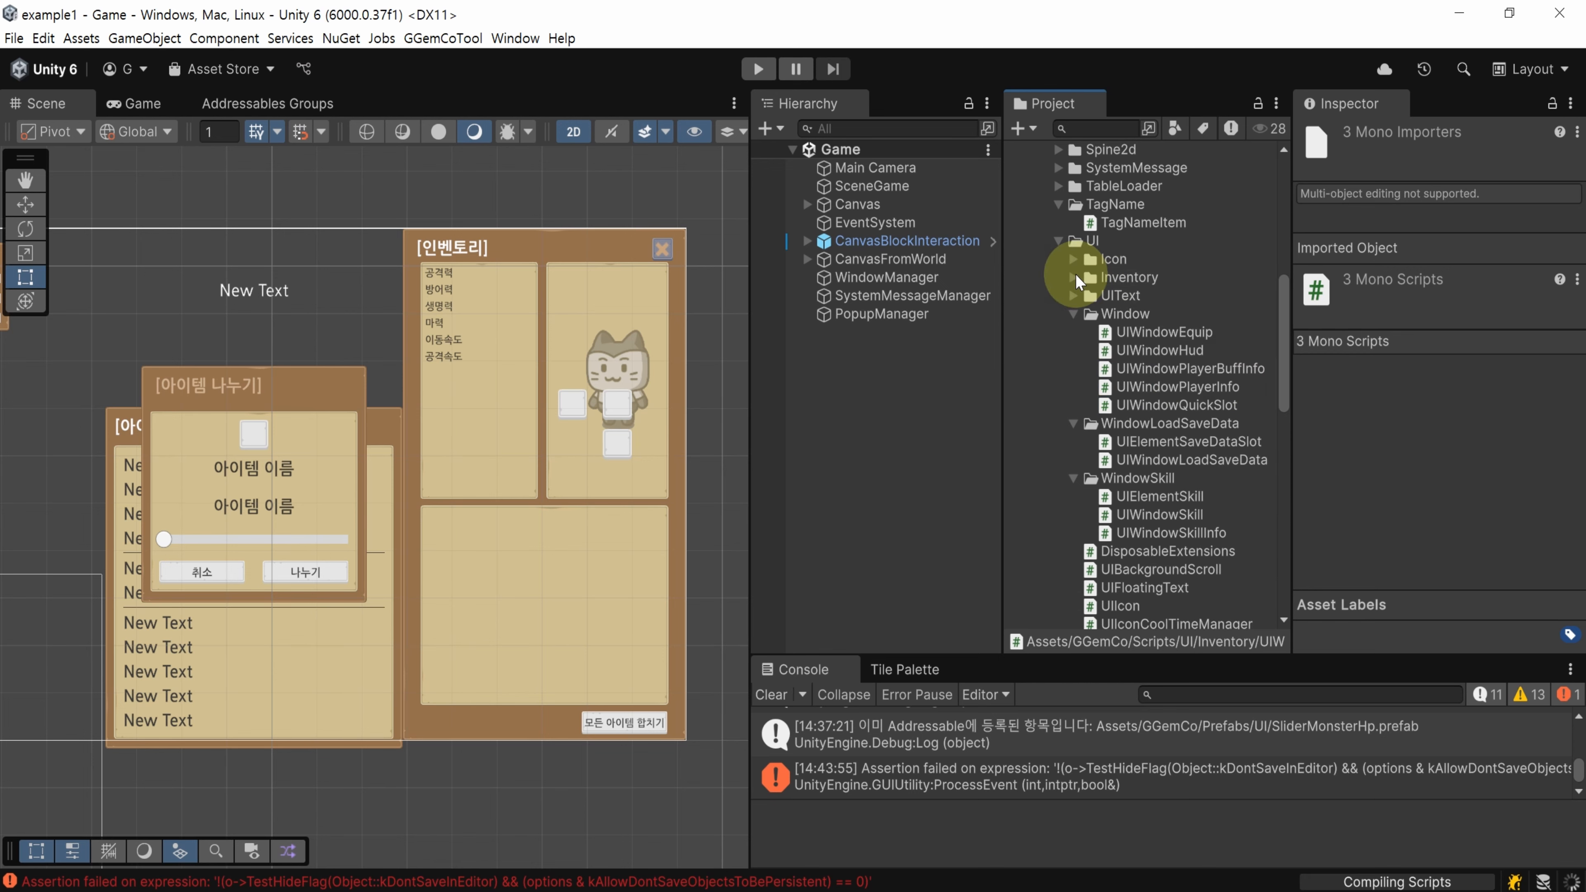
click(803, 515)
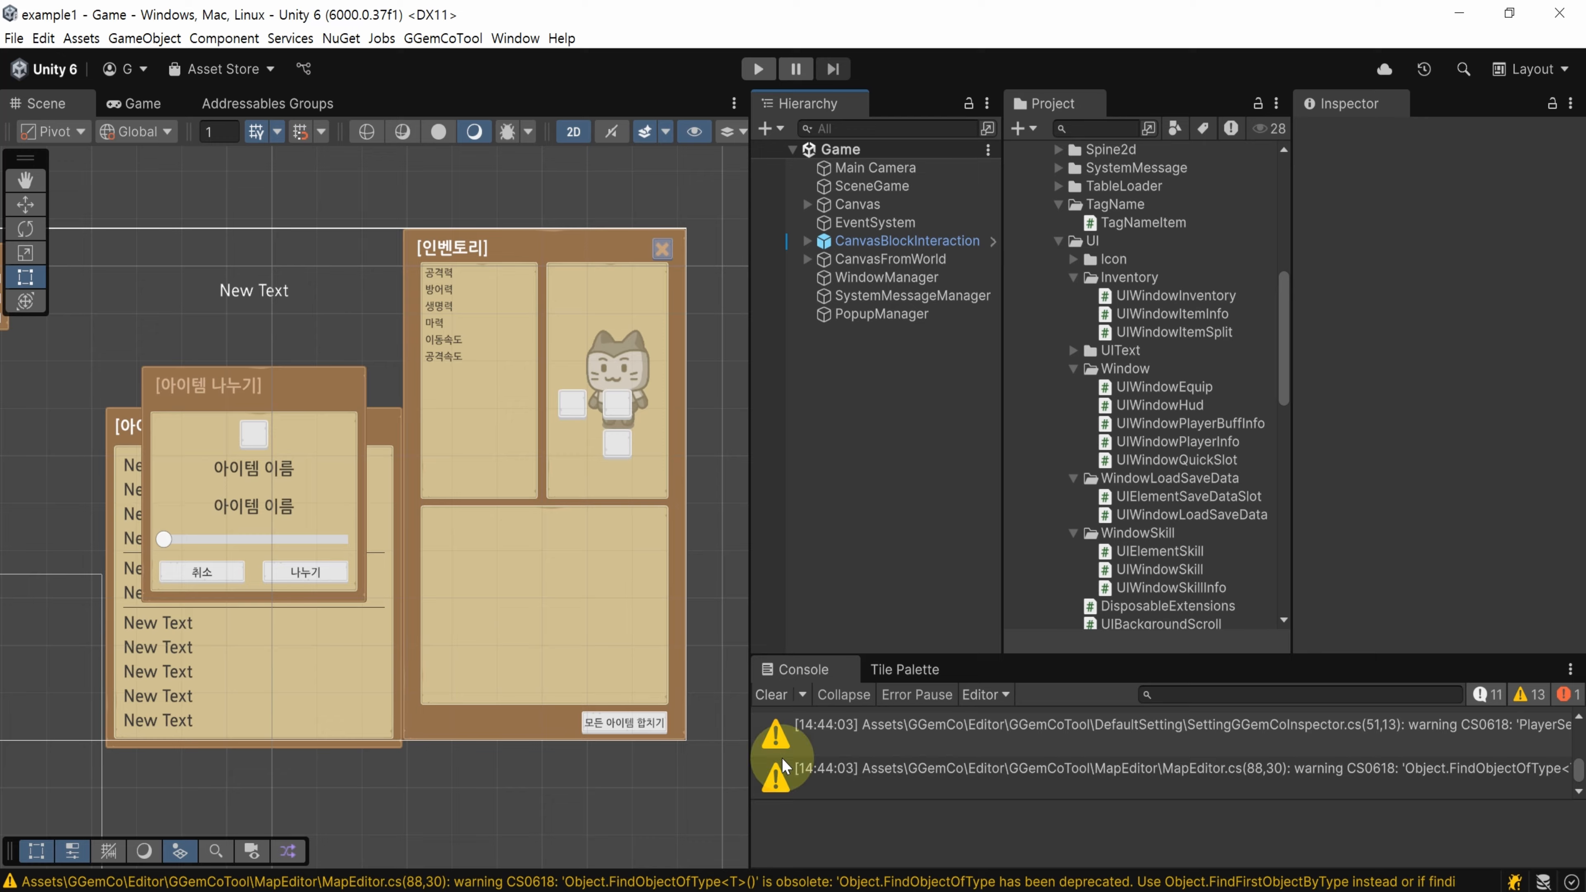
Switch to the Notion guide in the browser and download the linked Effects folder from Google Drive
click(764, 890)
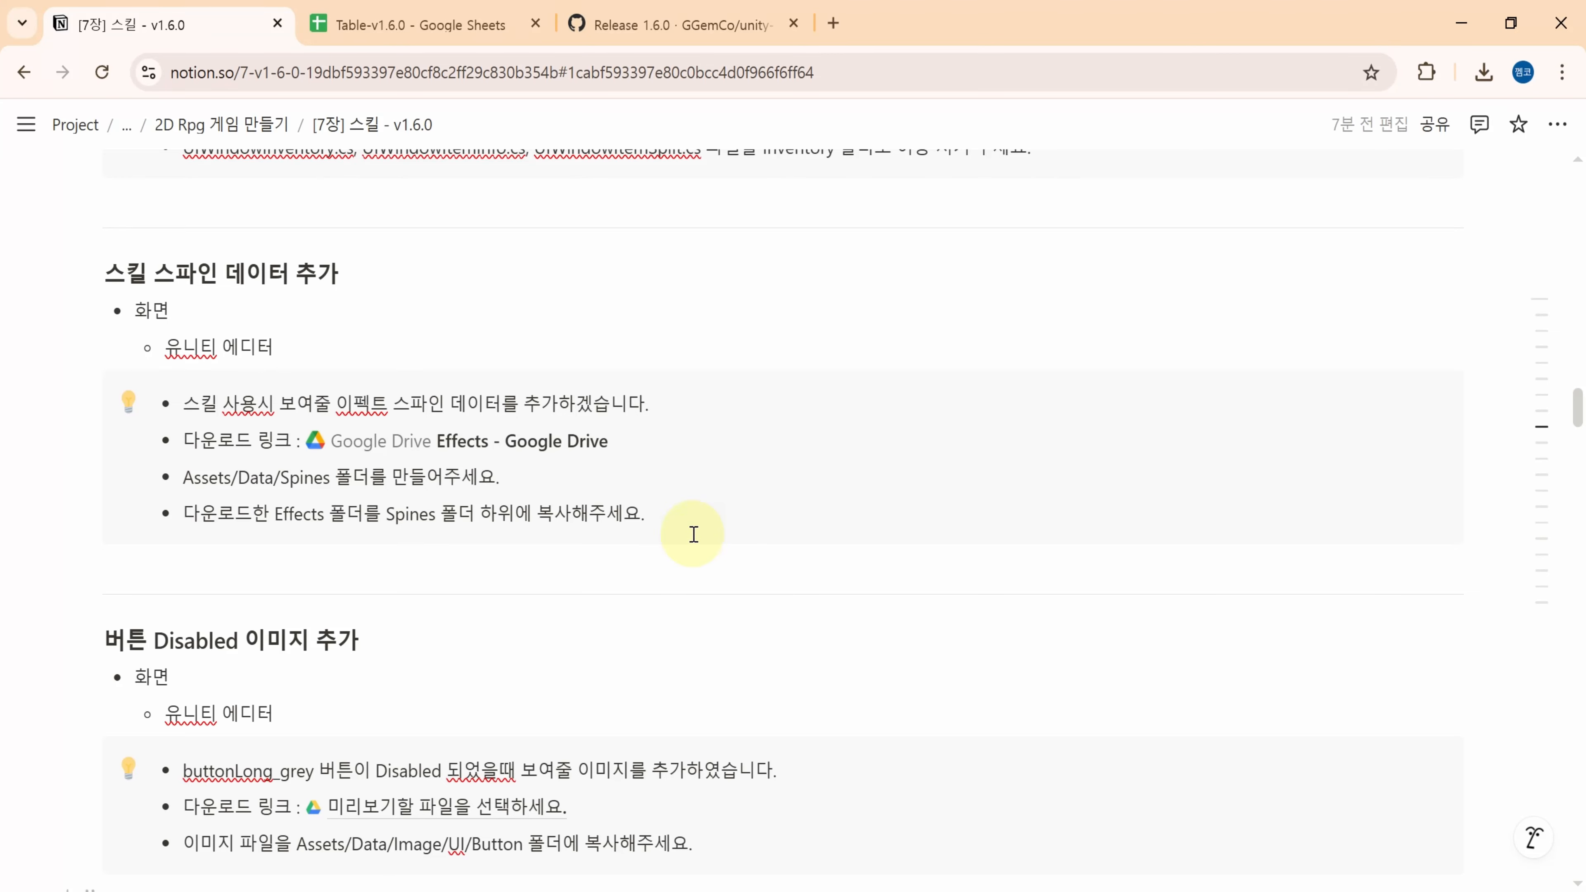
click(531, 442)
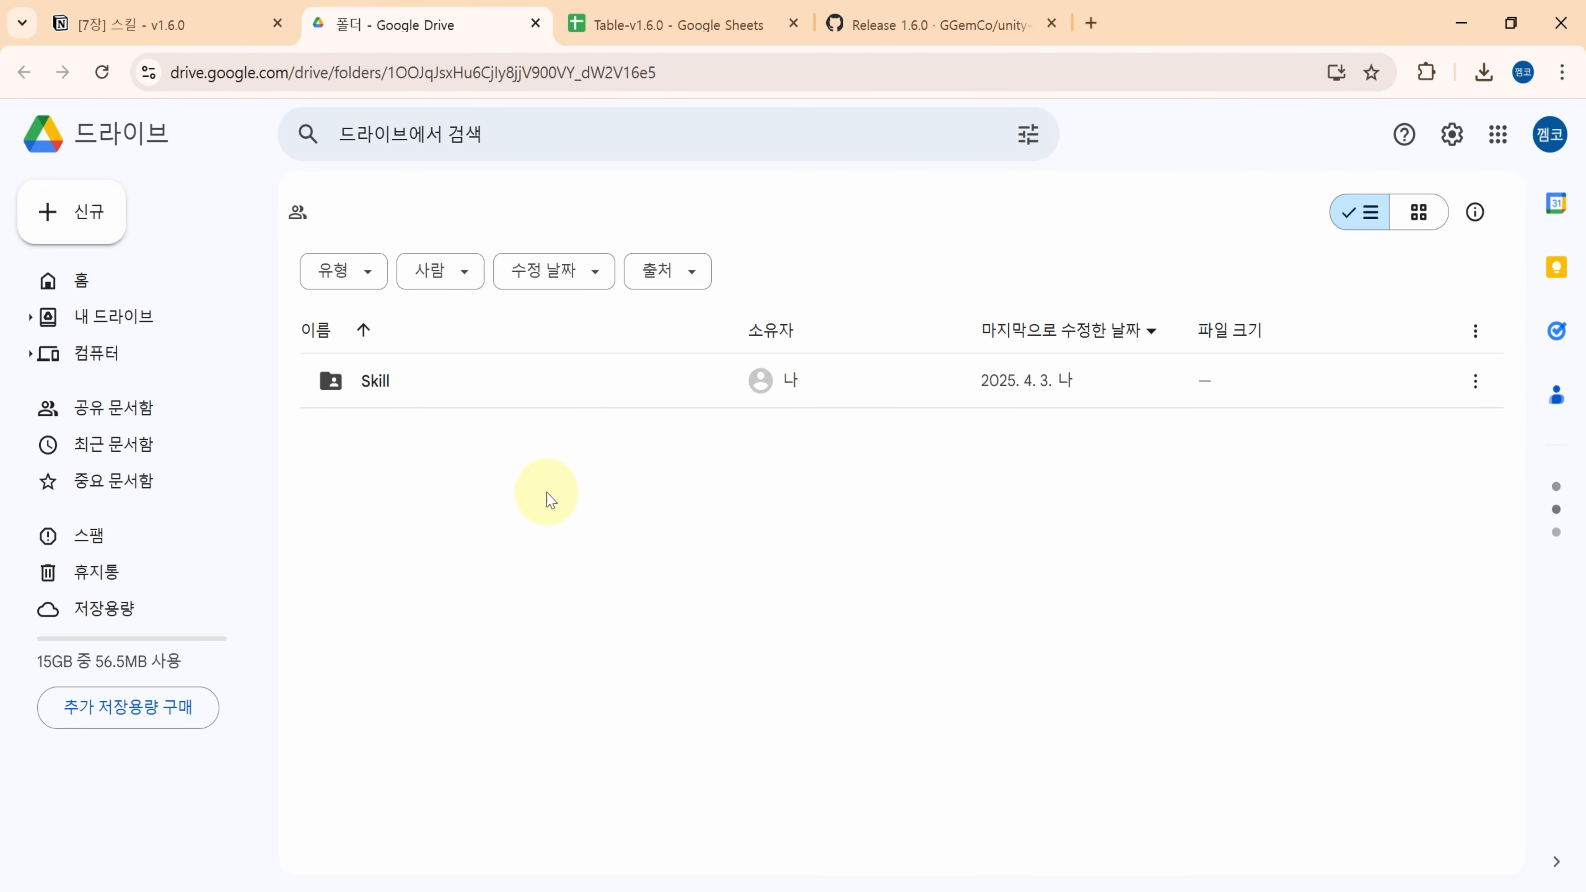
click(594, 212)
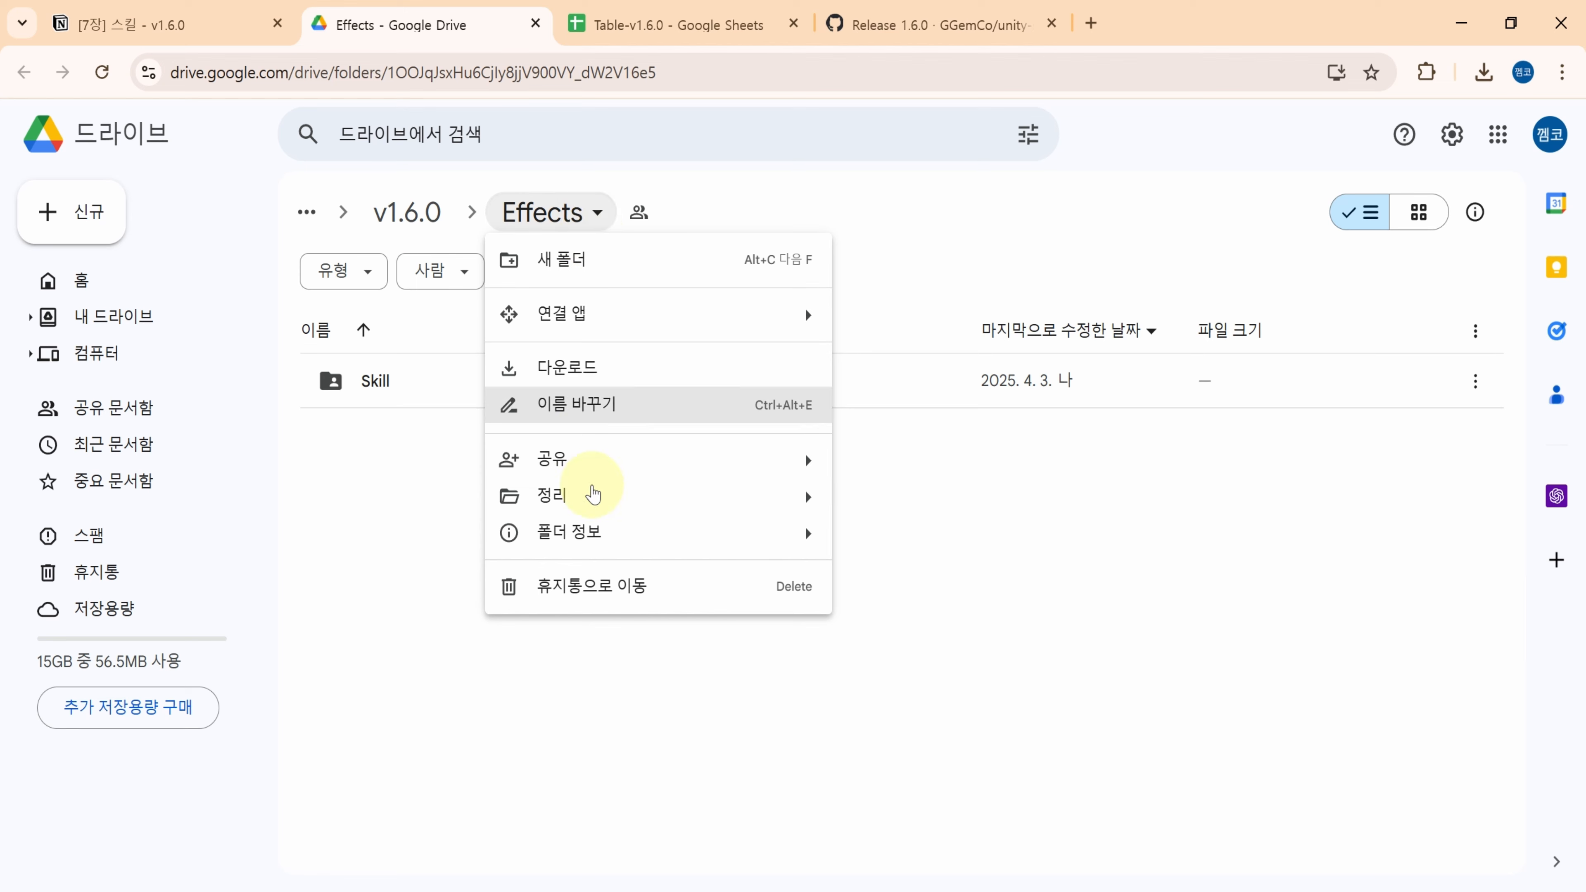
click(599, 367)
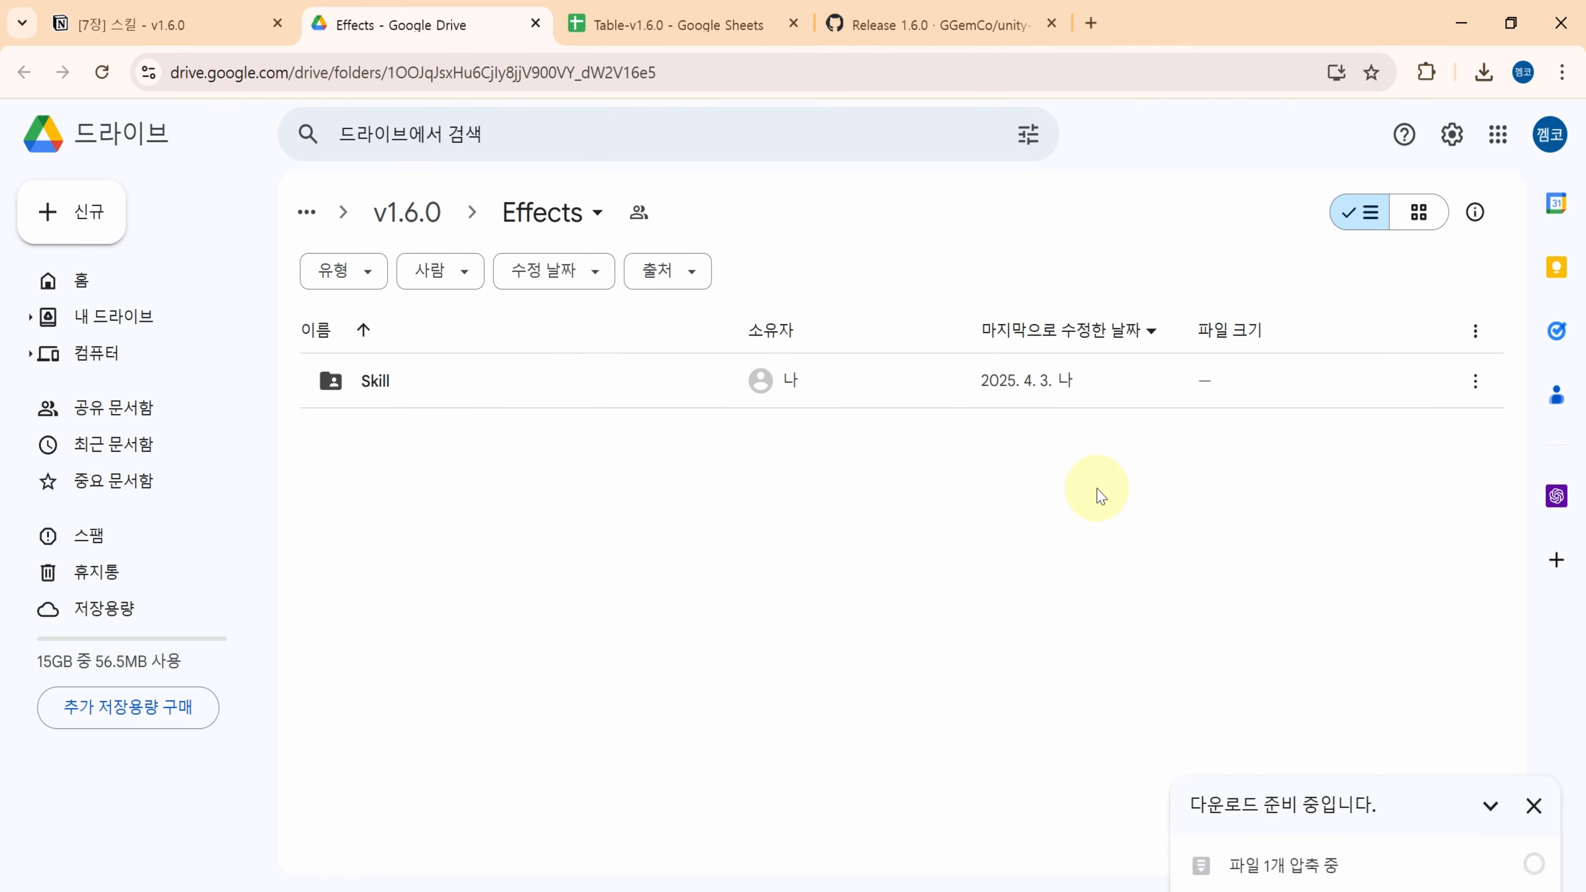
click(1462, 23)
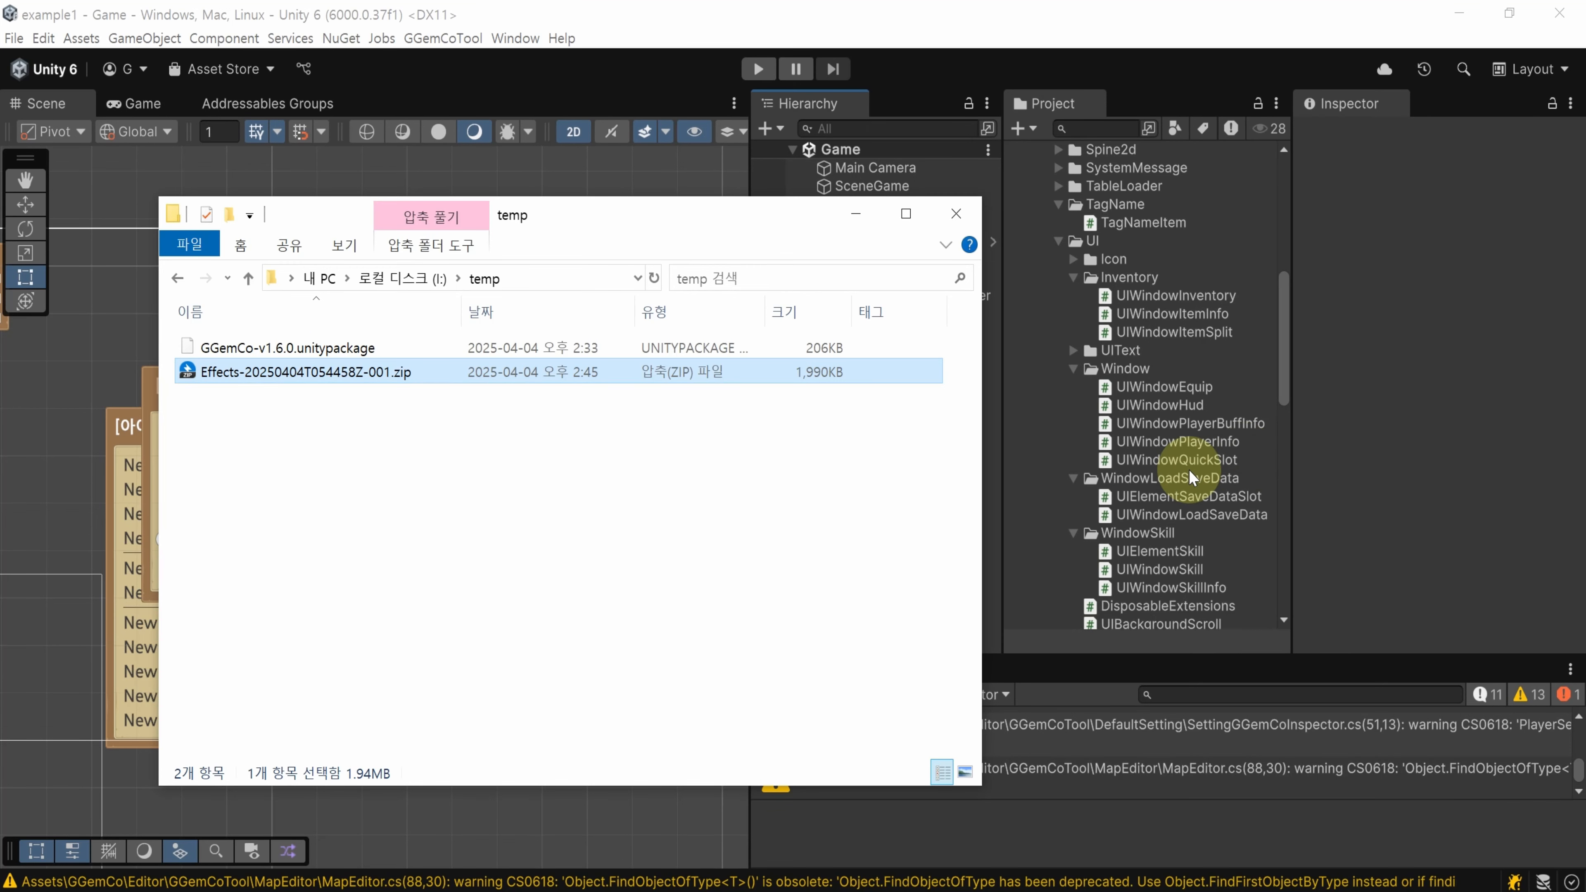
Extract the Effects zip in the temp folder and copy its Effects folder into Unity's Assets/Data-v1.0.2/Spines
click(1028, 190)
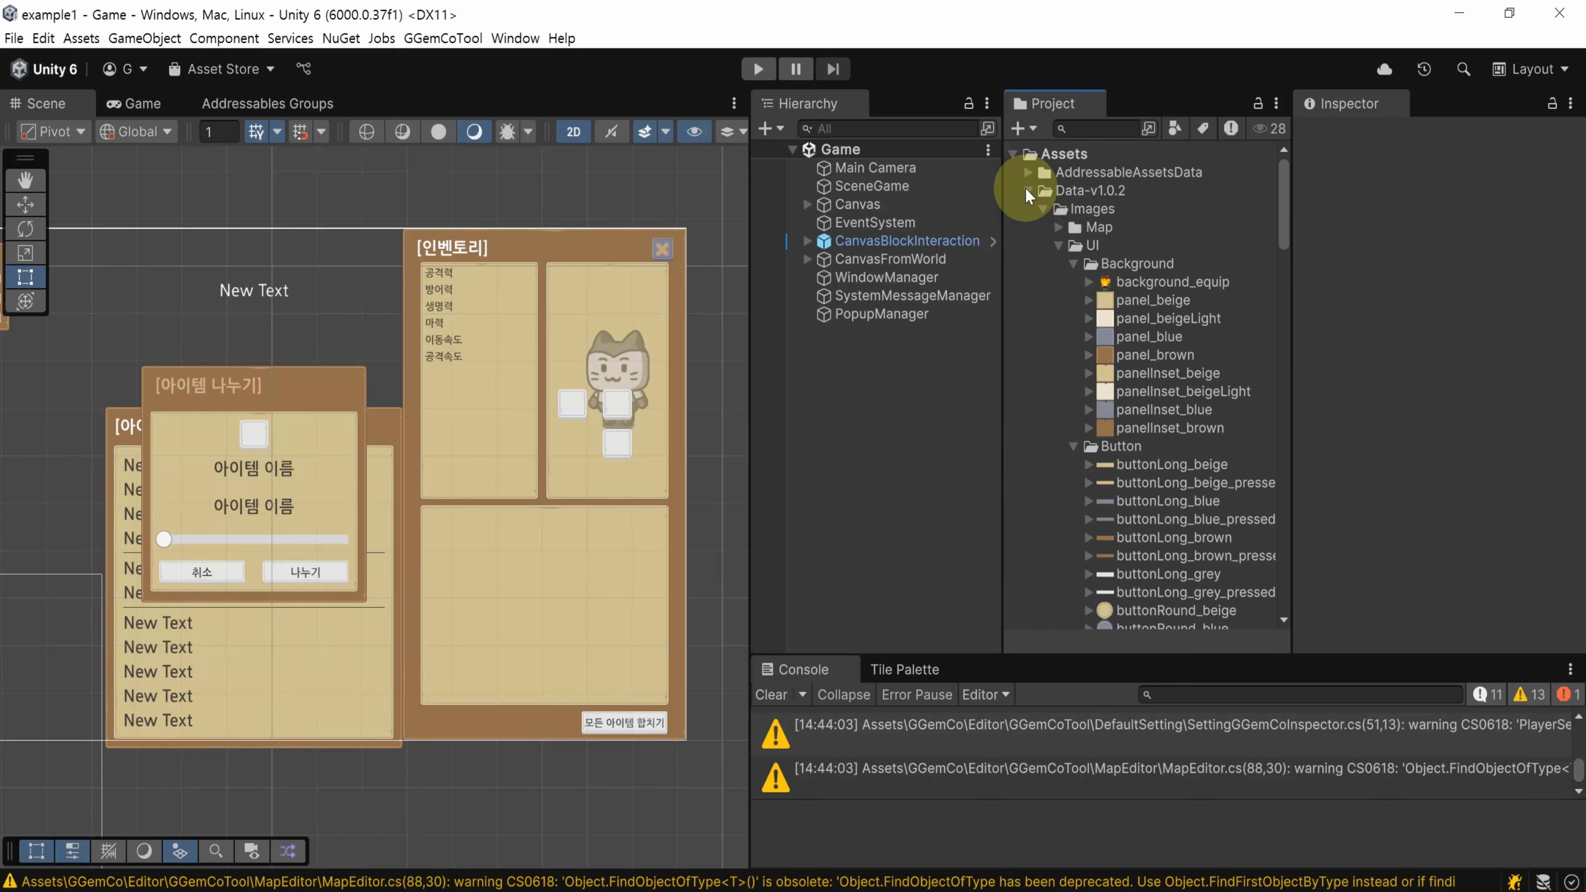
click(1039, 209)
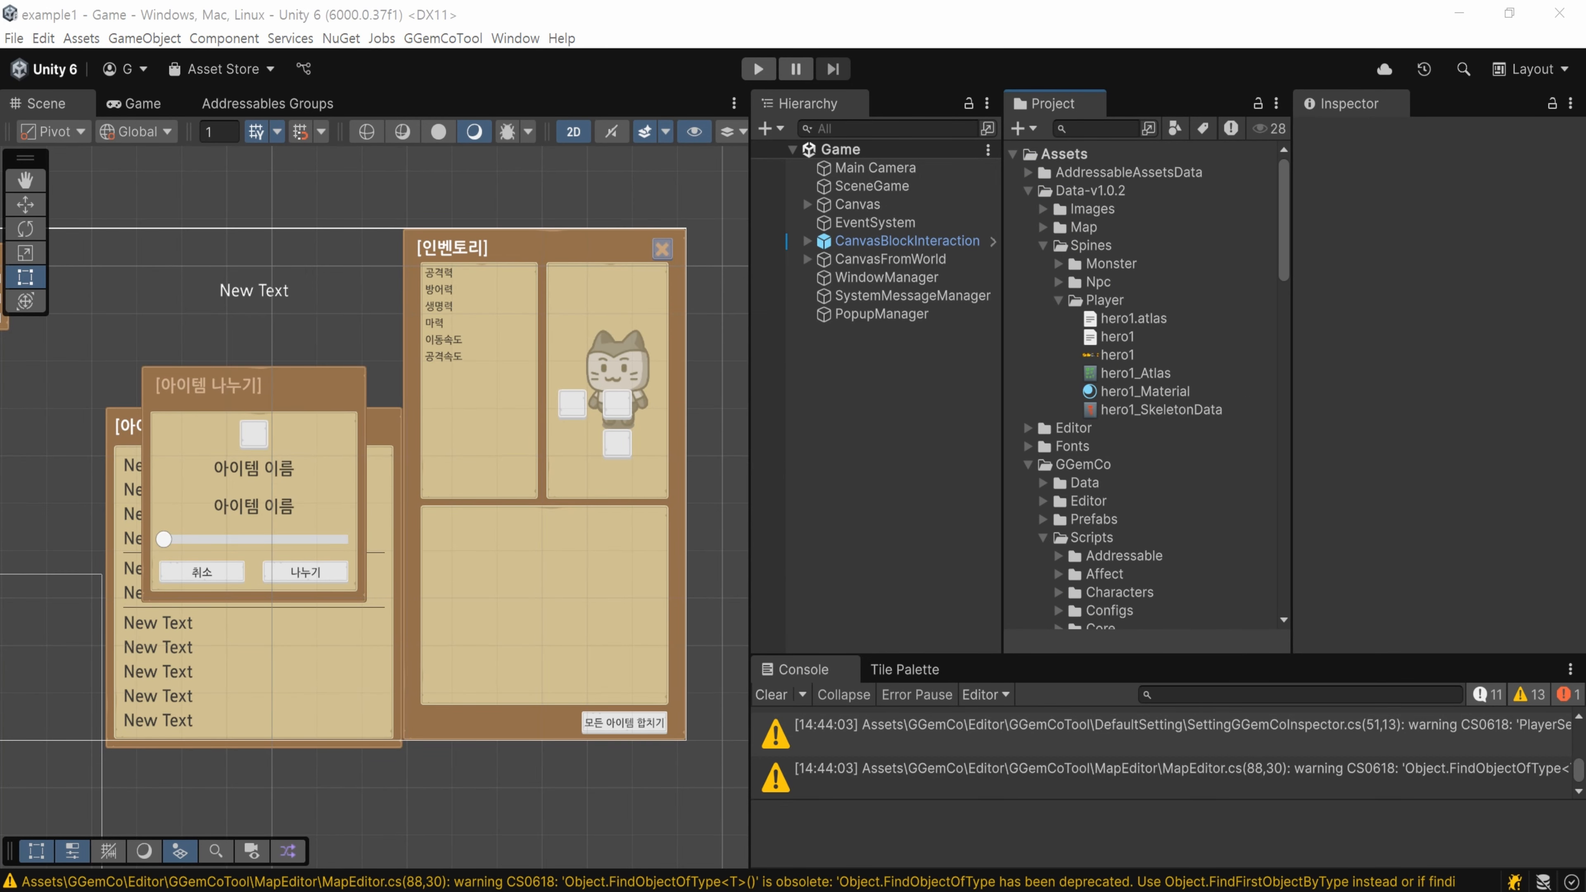
key(alt+Tab)
right_click(257, 380)
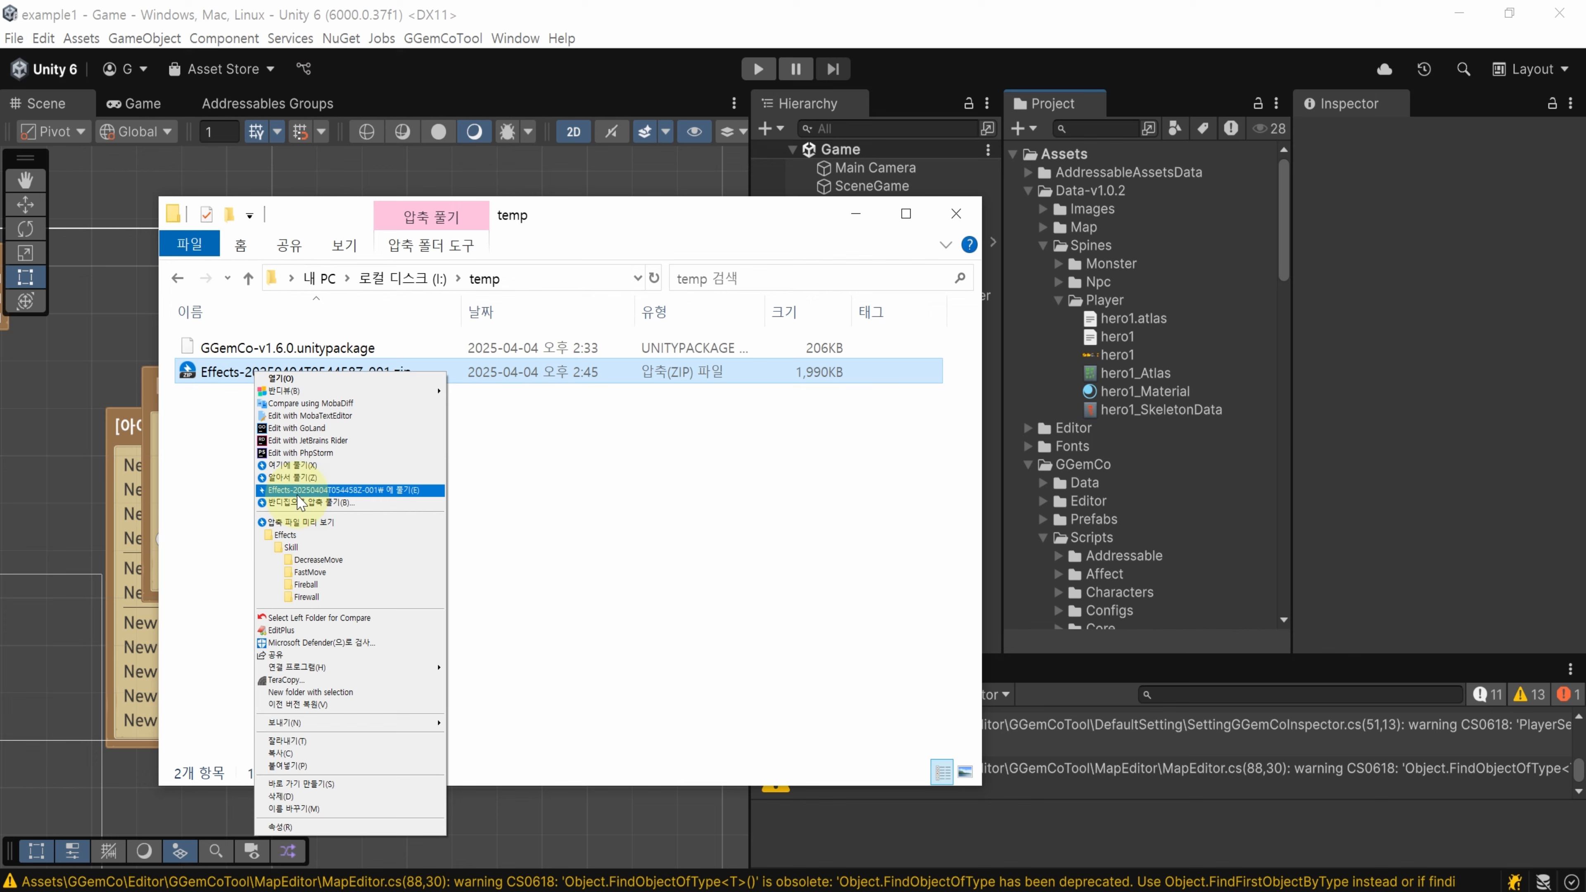
click(299, 490)
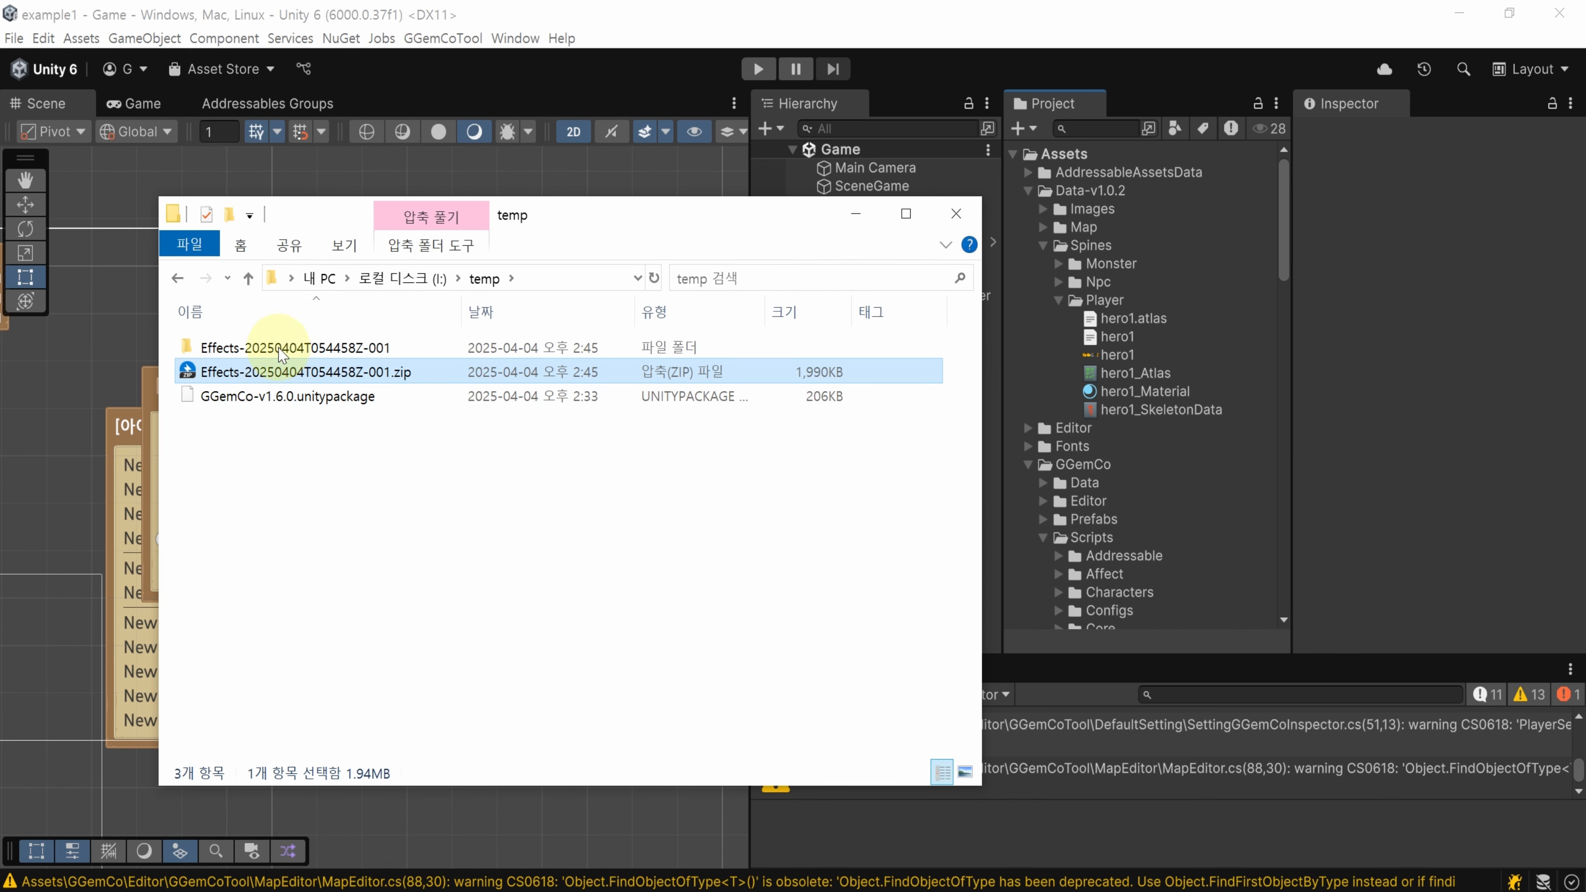
click(275, 343)
double_click(276, 342)
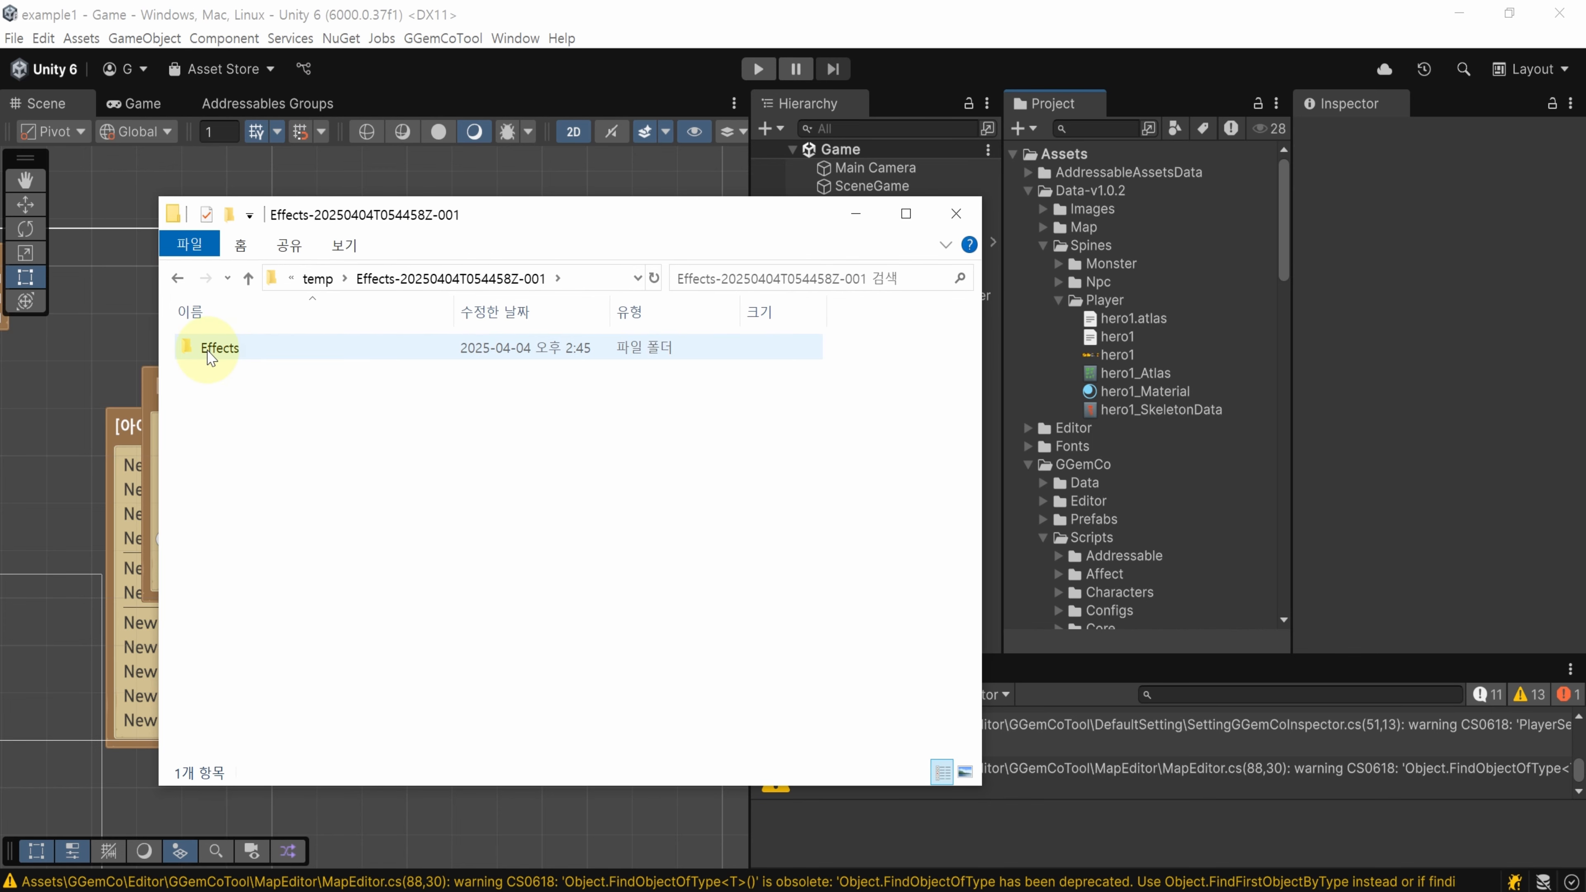
drag(210, 357, 1107, 247)
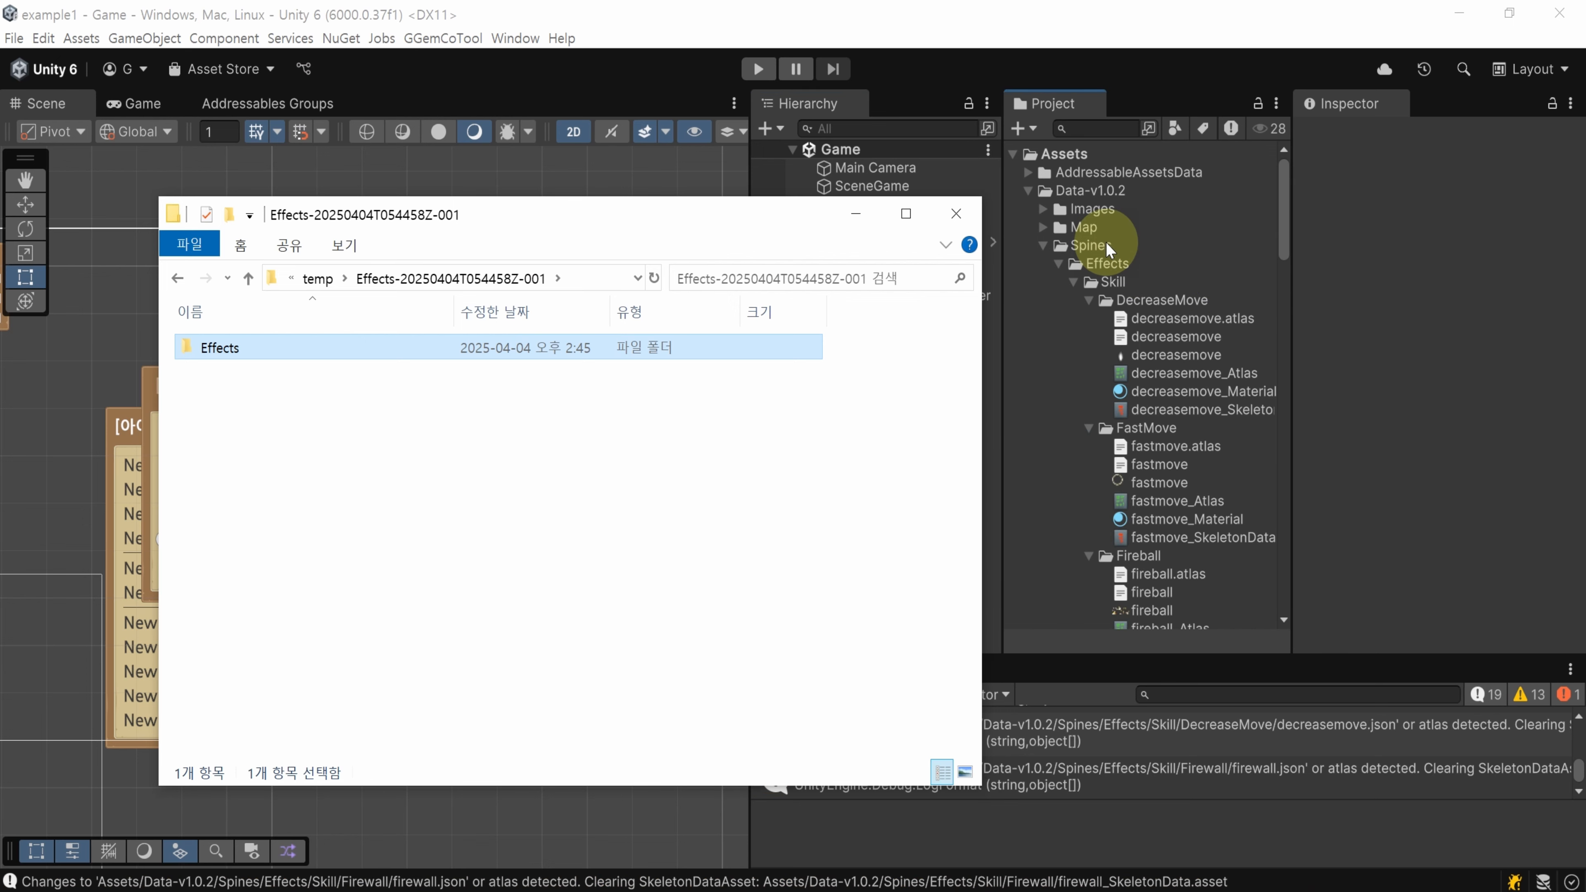
click(995, 446)
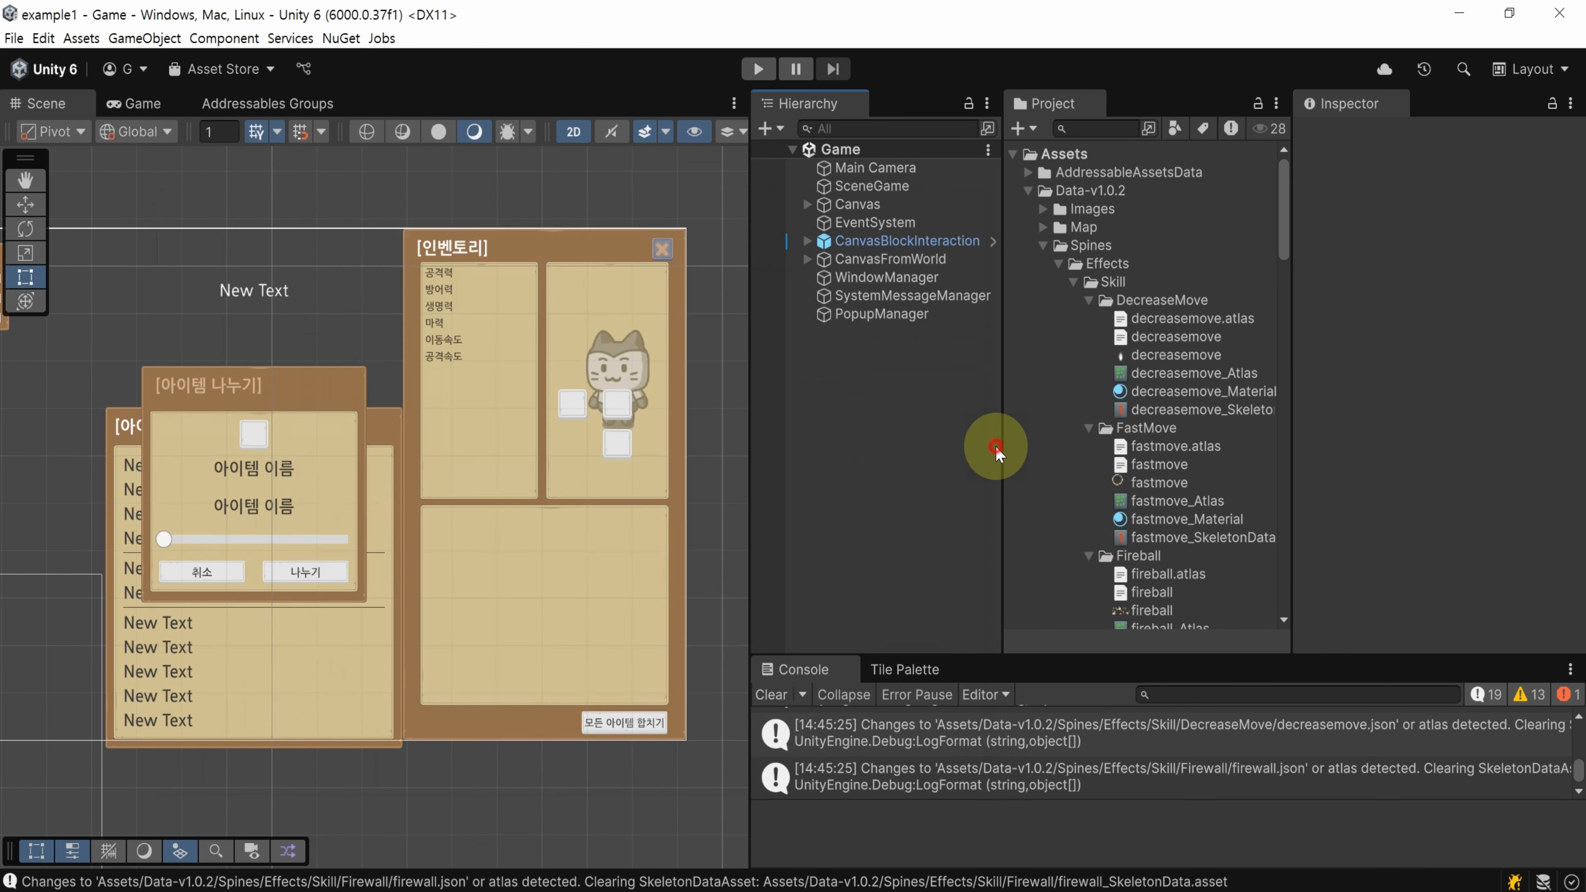
Check the decreasemove_SkeletonData asset among the imported skill effects and save the scene
scroll(1163, 436, down, 1)
click(1190, 342)
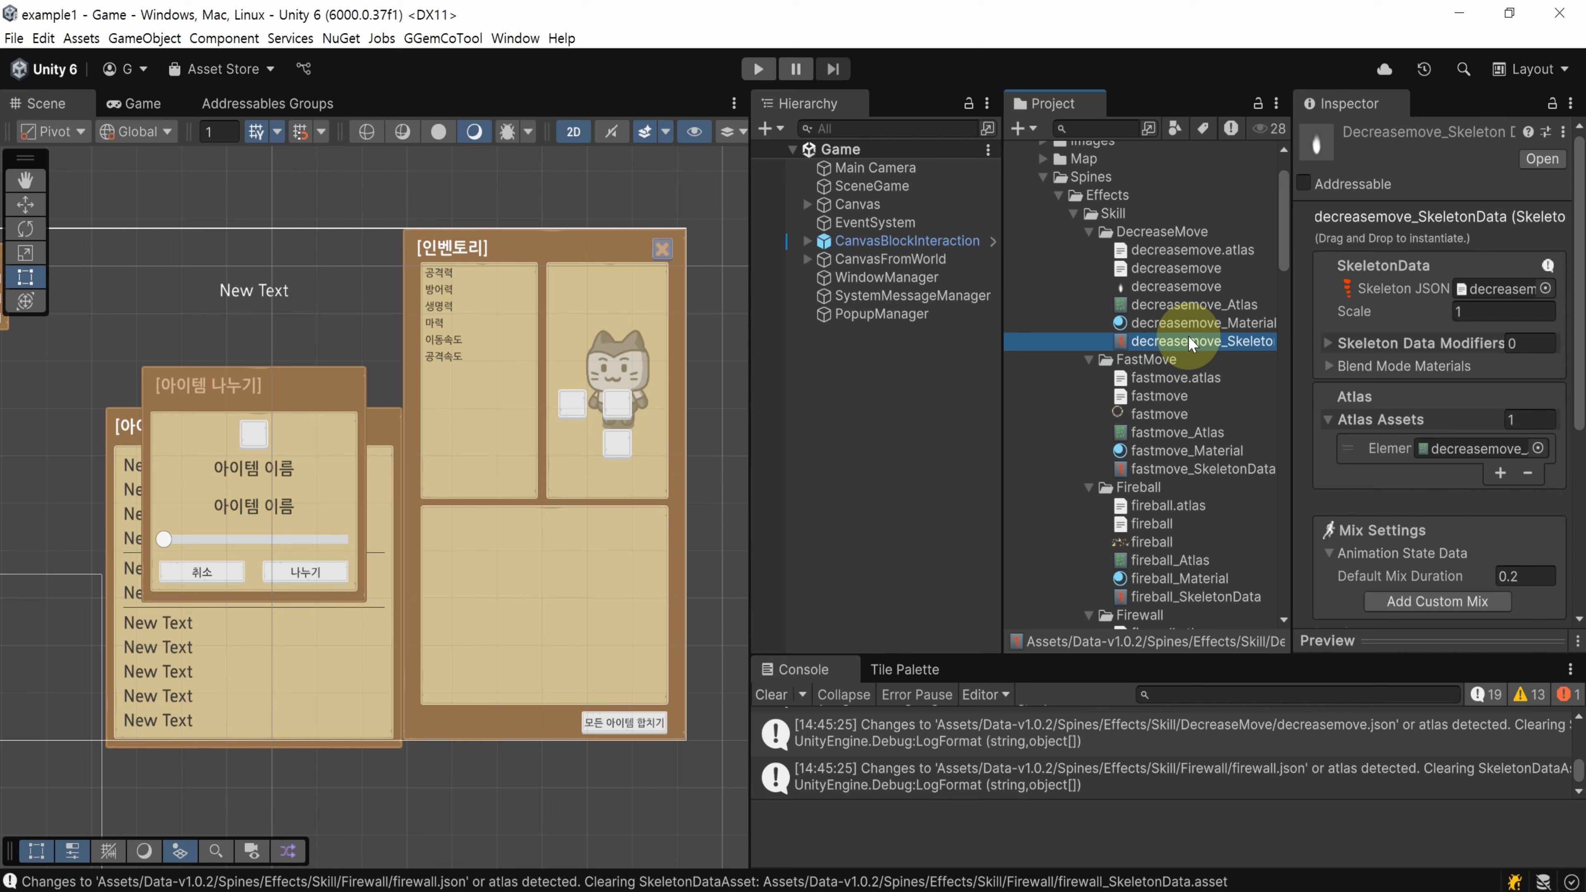
key(ctrl+s)
click(219, 750)
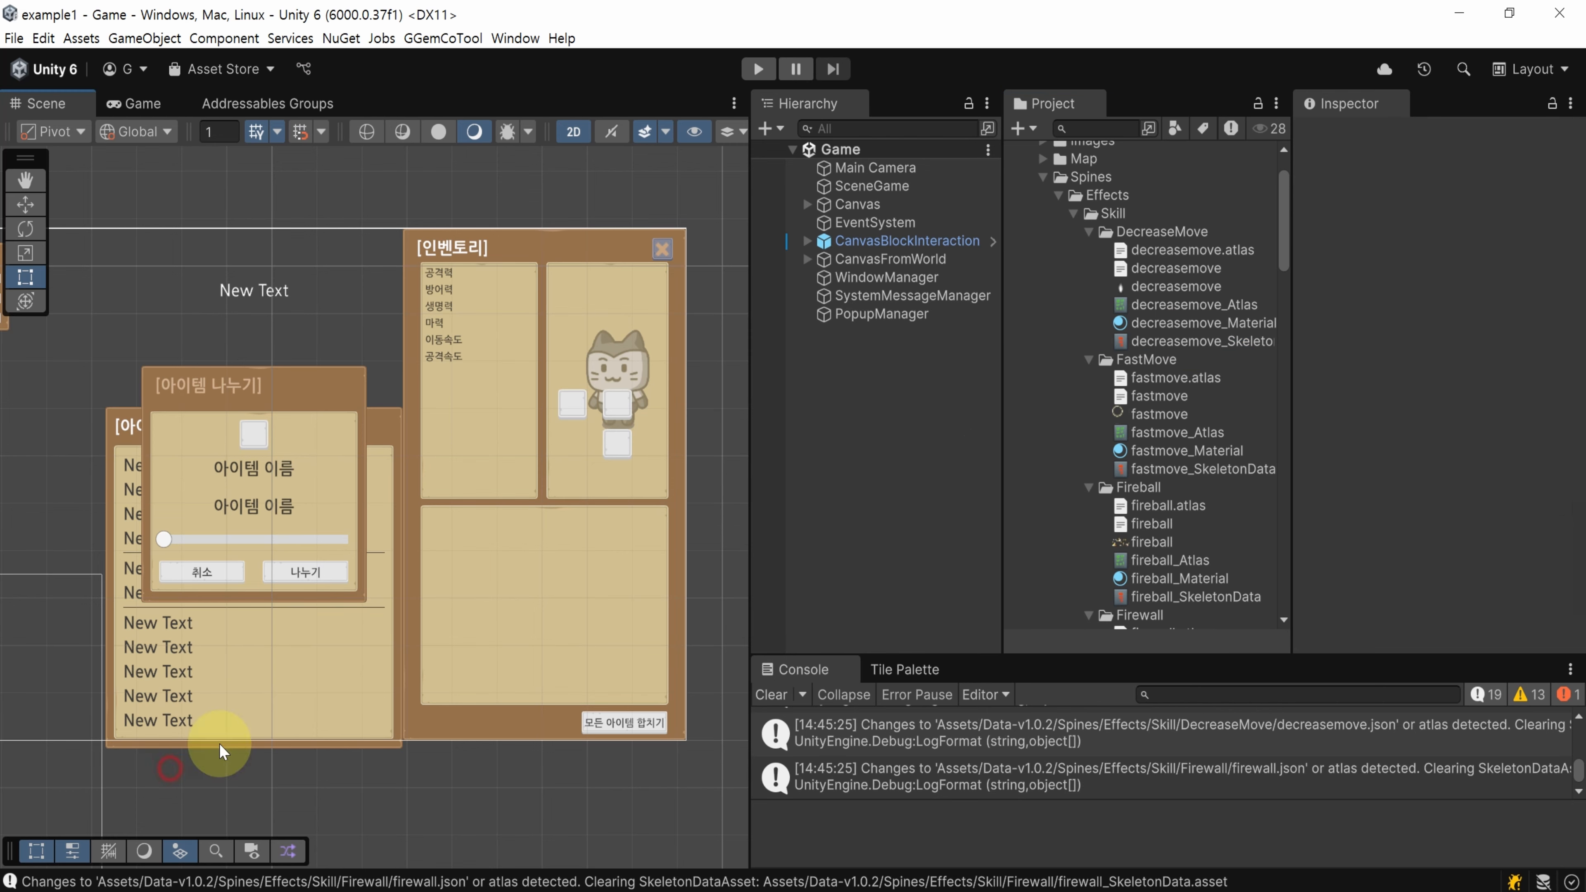
click(904, 475)
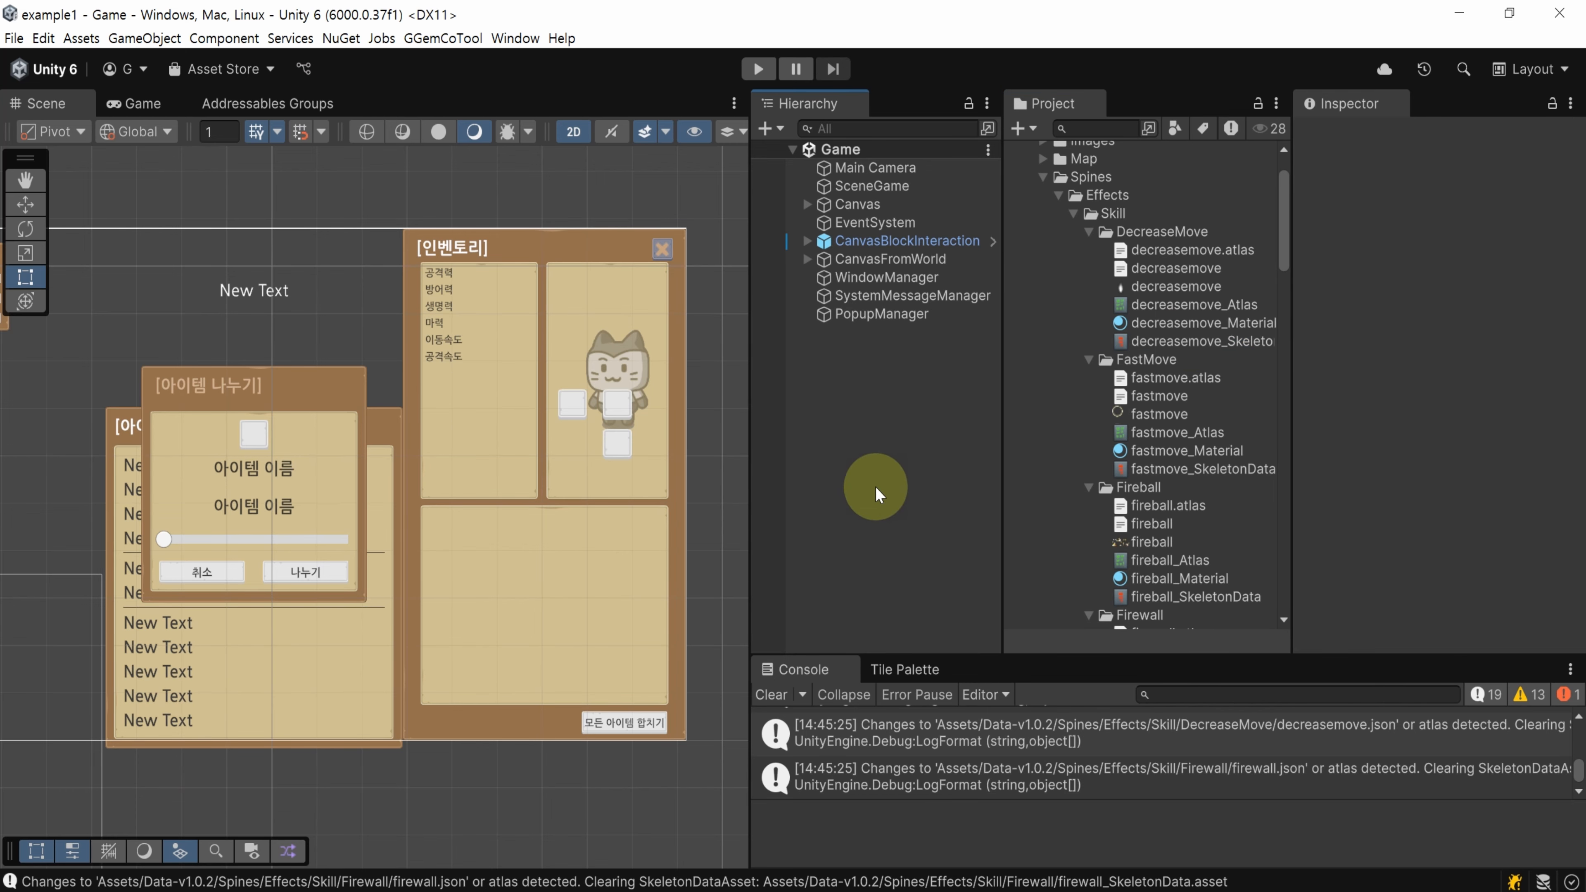
Return to the Notion guide, download buttonLong_grey_disabled.png from its Google Drive link and show the file in its folder
key(alt+Tab)
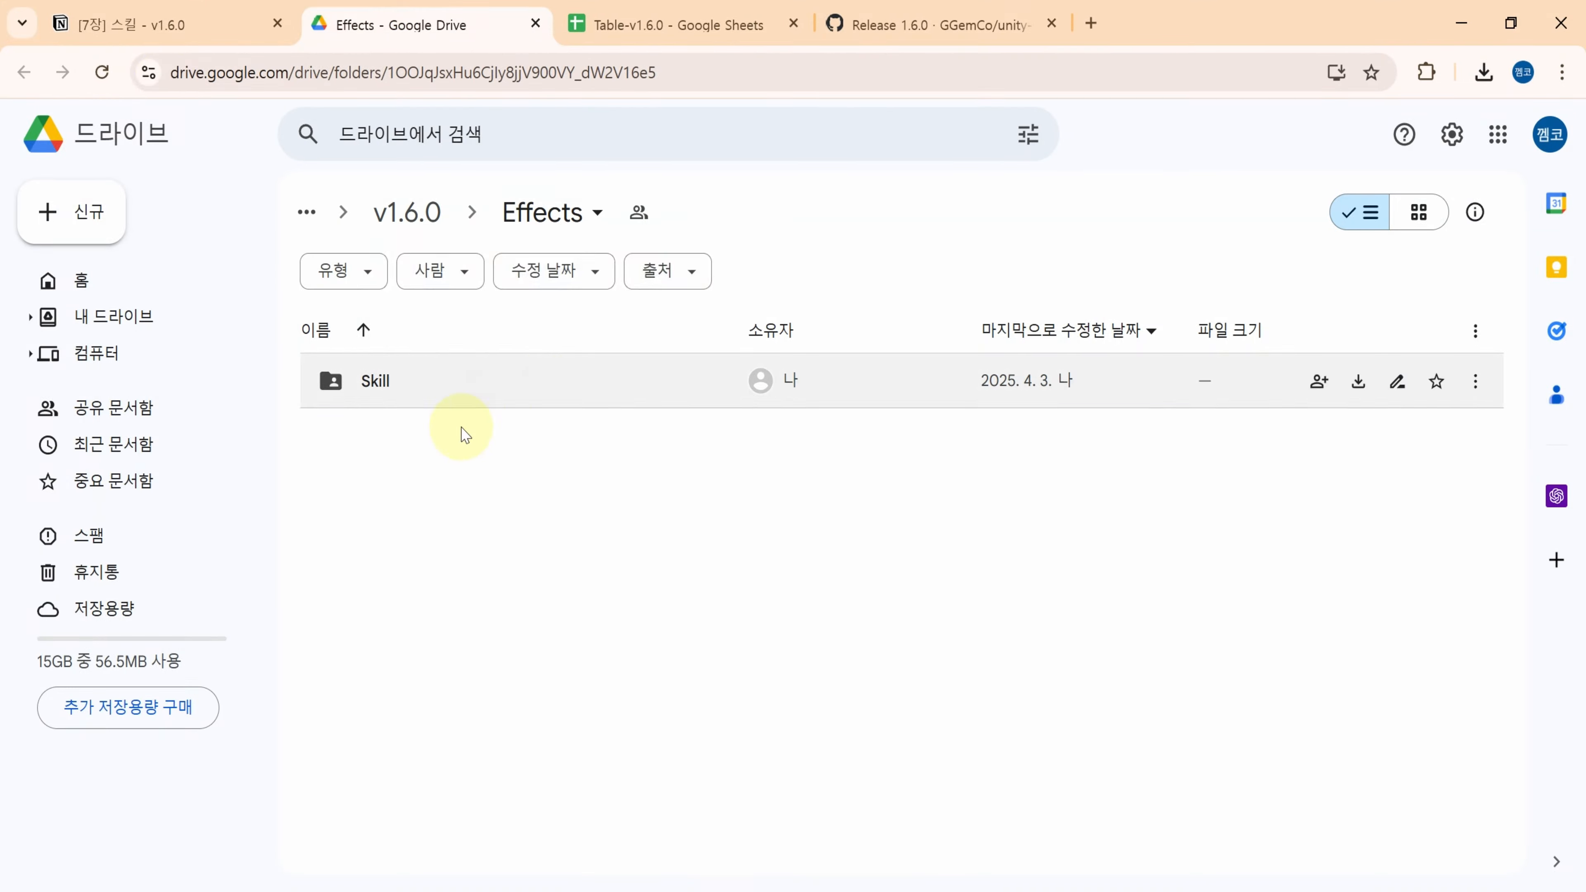
click(163, 29)
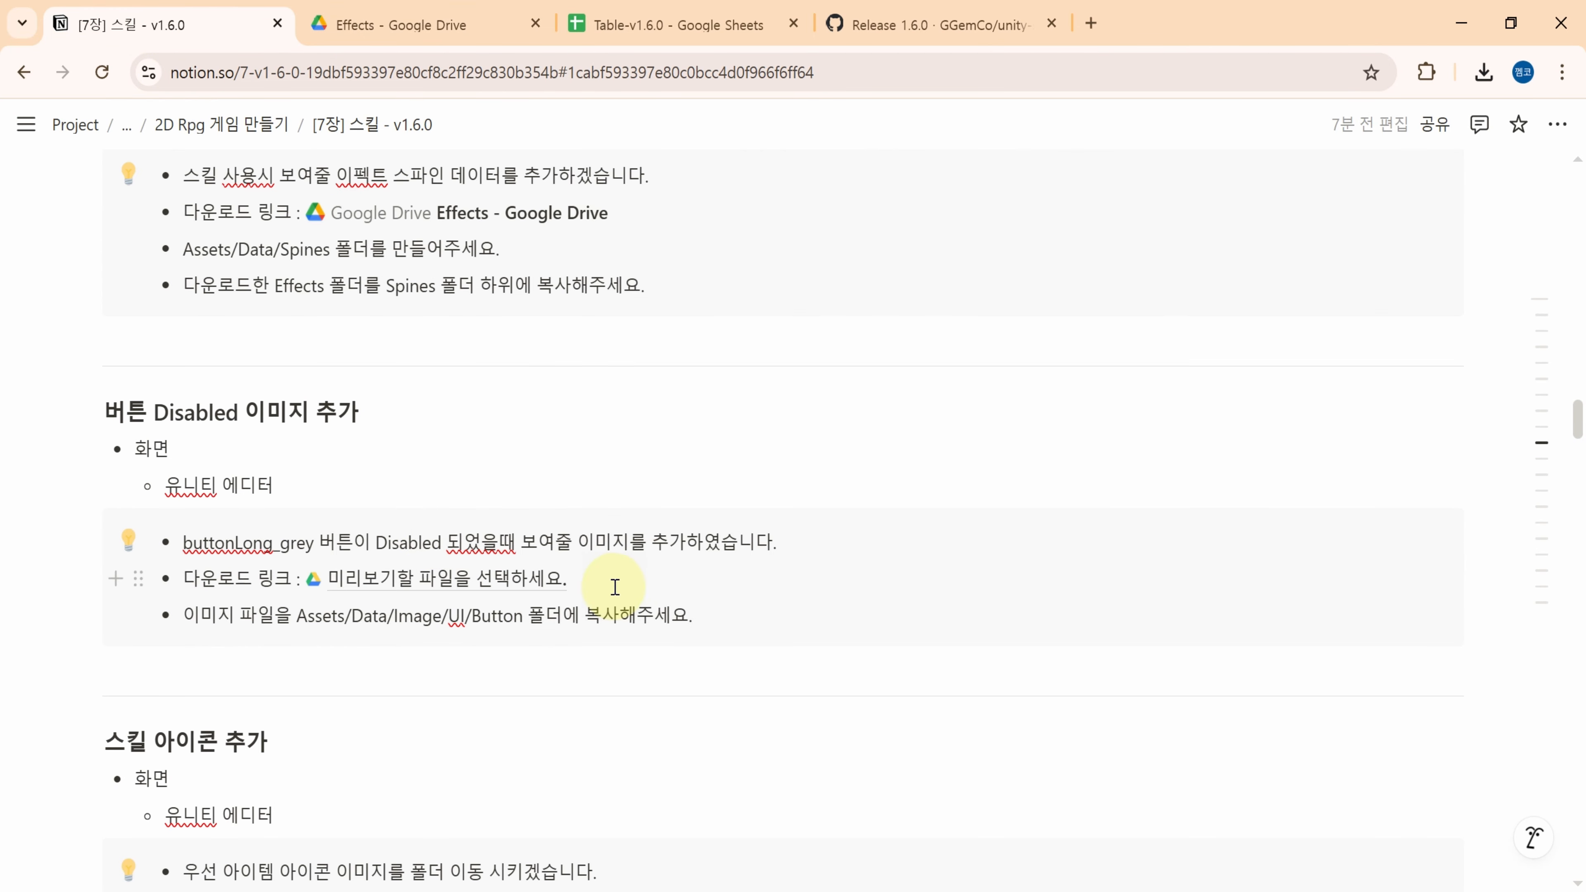
click(460, 582)
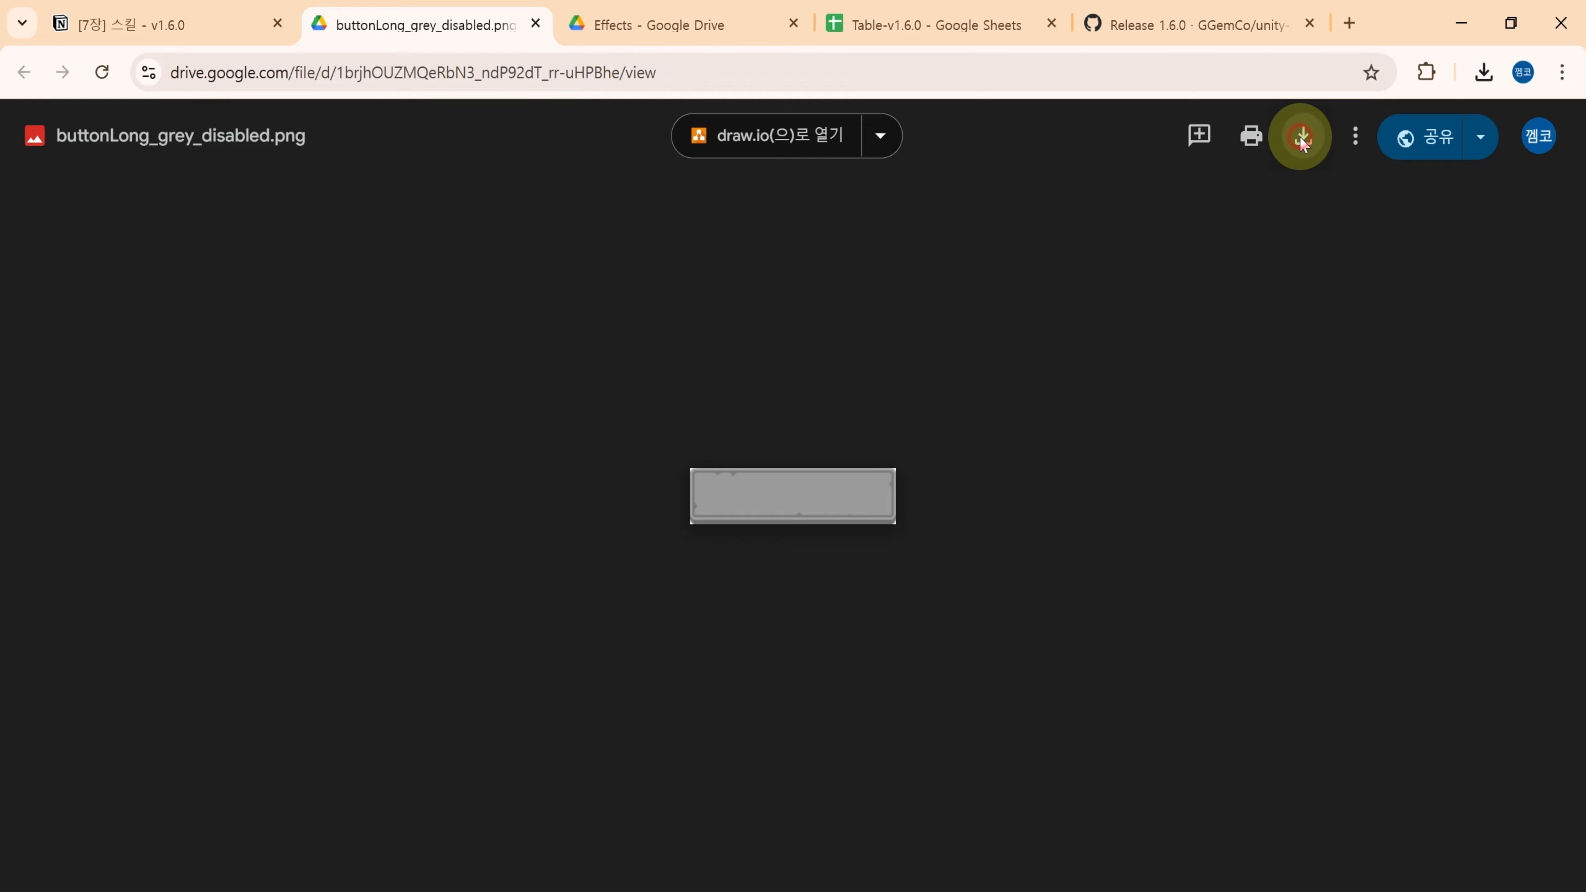
click(1301, 138)
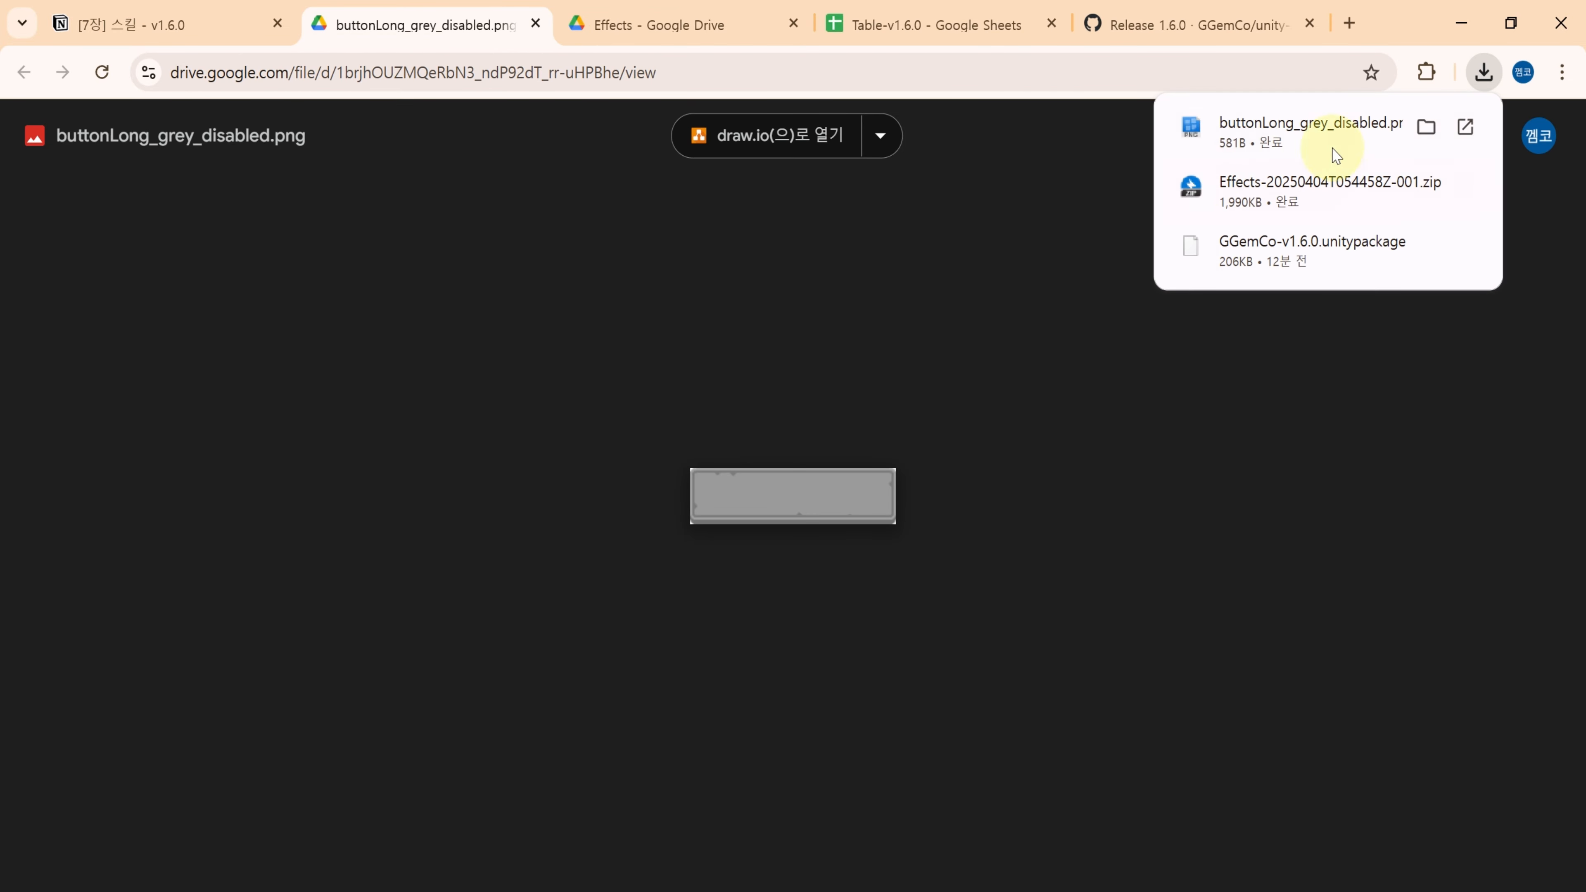
click(1427, 128)
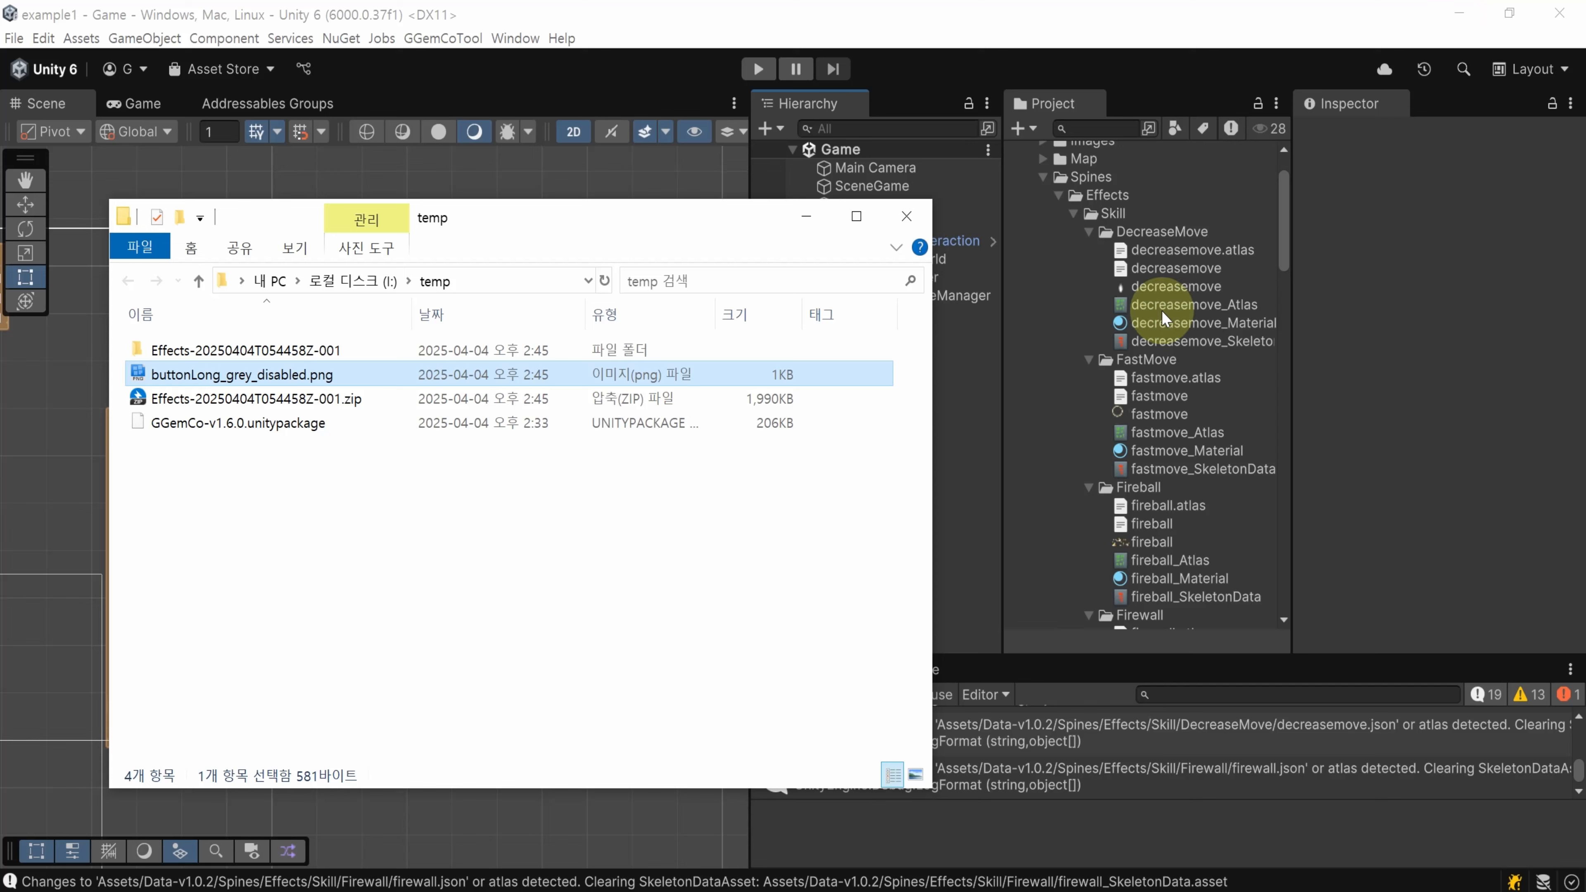
Copy buttonLong_grey_disabled.png from the temp folder into Assets/Data-v1.0.2/Images/UI/Button
click(1041, 209)
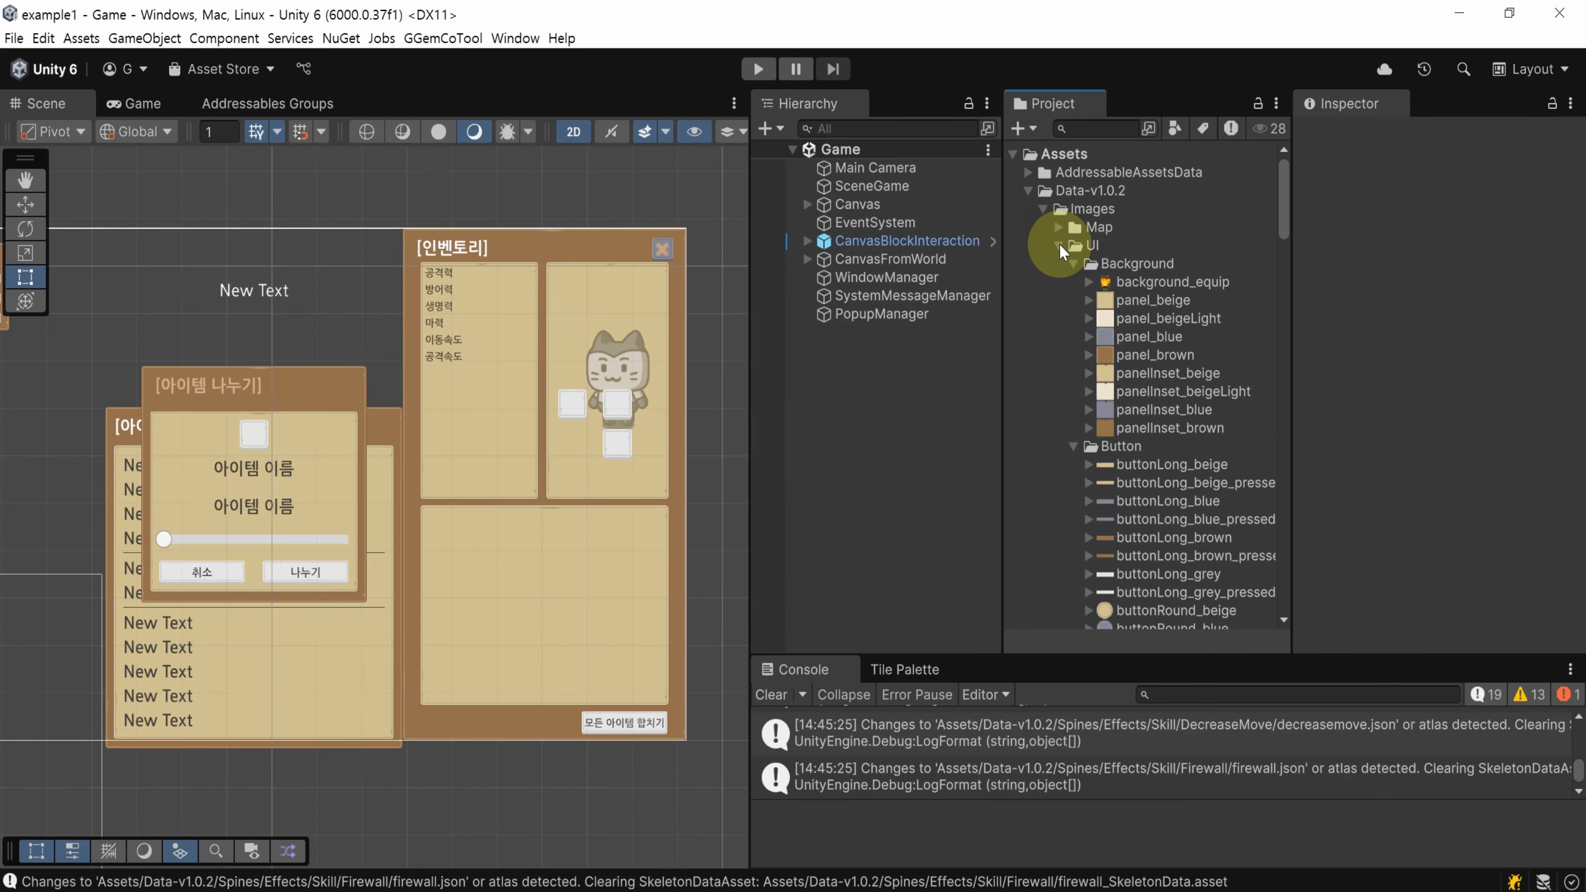
scroll(1062, 282, down, 6)
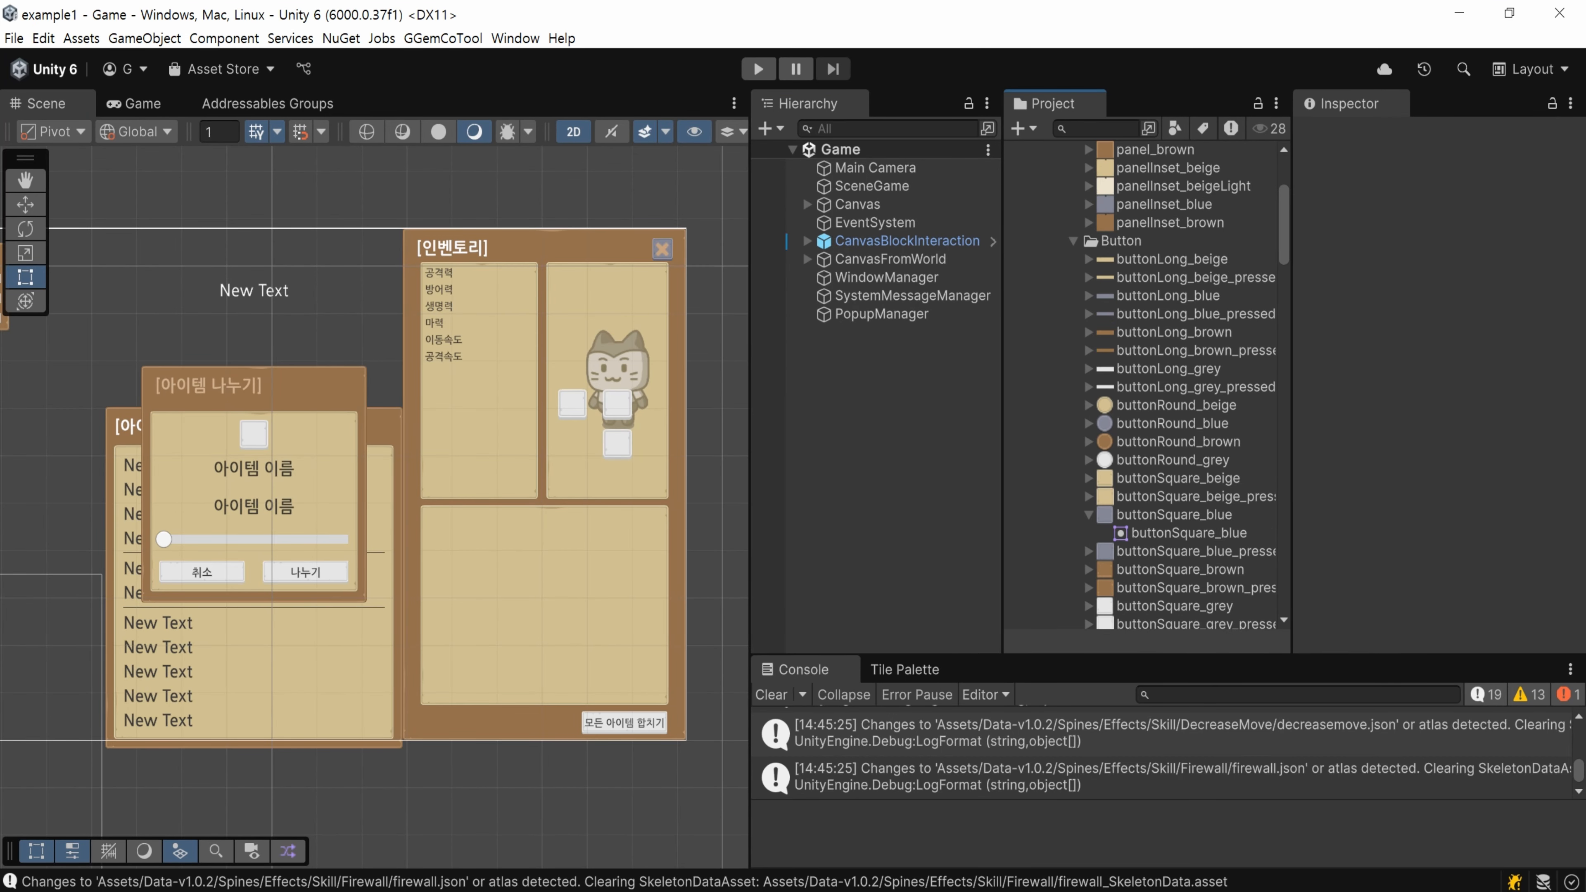
key(alt+Tab)
drag(213, 378, 1157, 249)
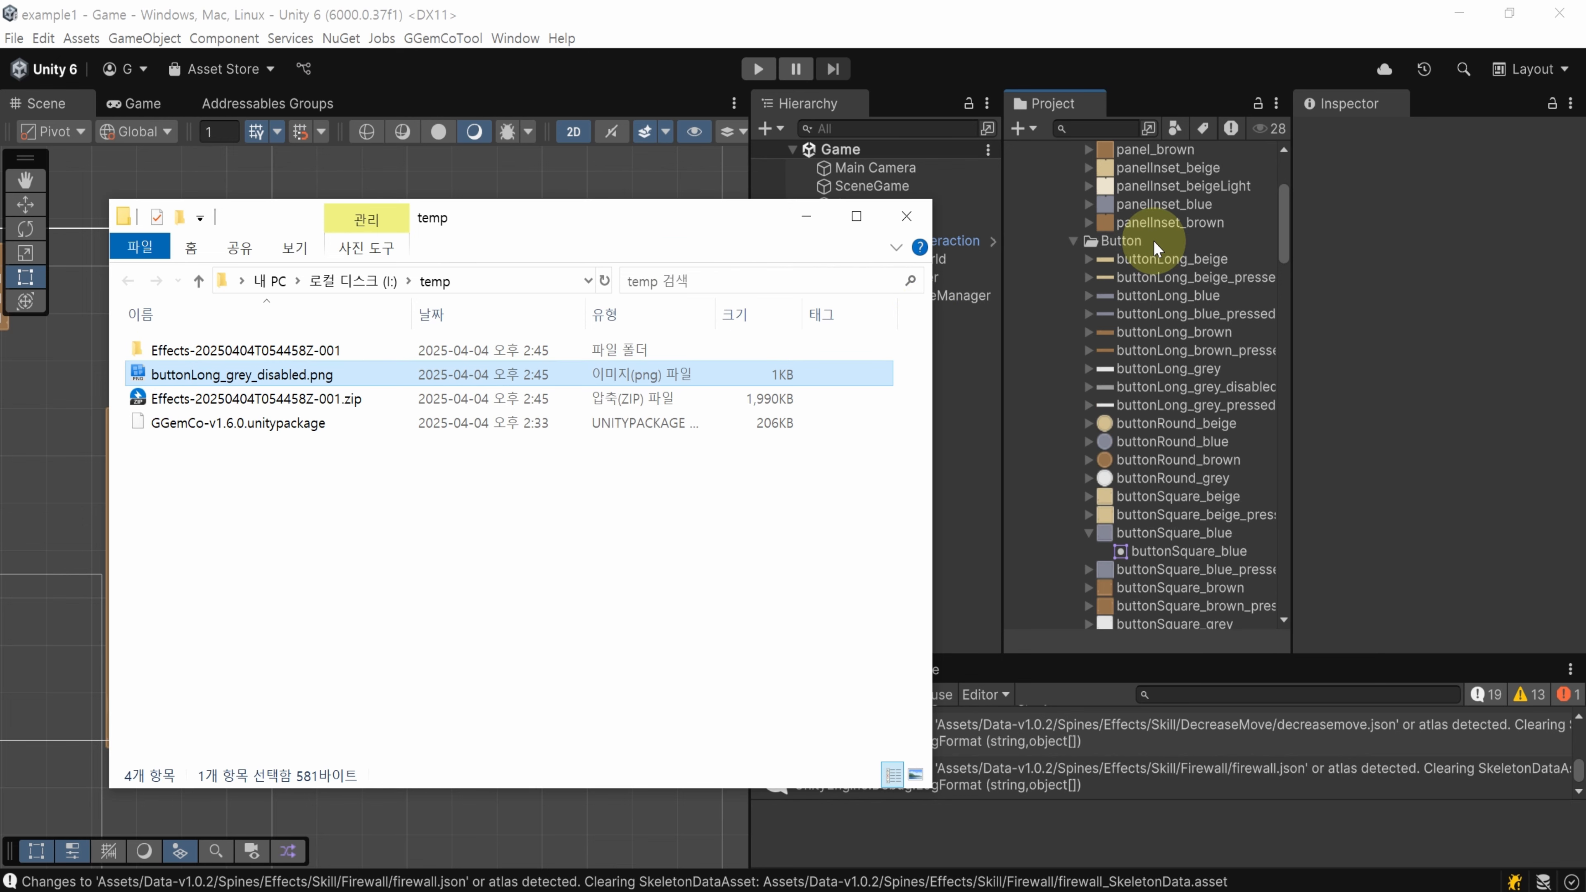
Set Pixels Per Unit of the buttonLong_grey_disabled texture to 1, apply the import settings and save
click(1198, 391)
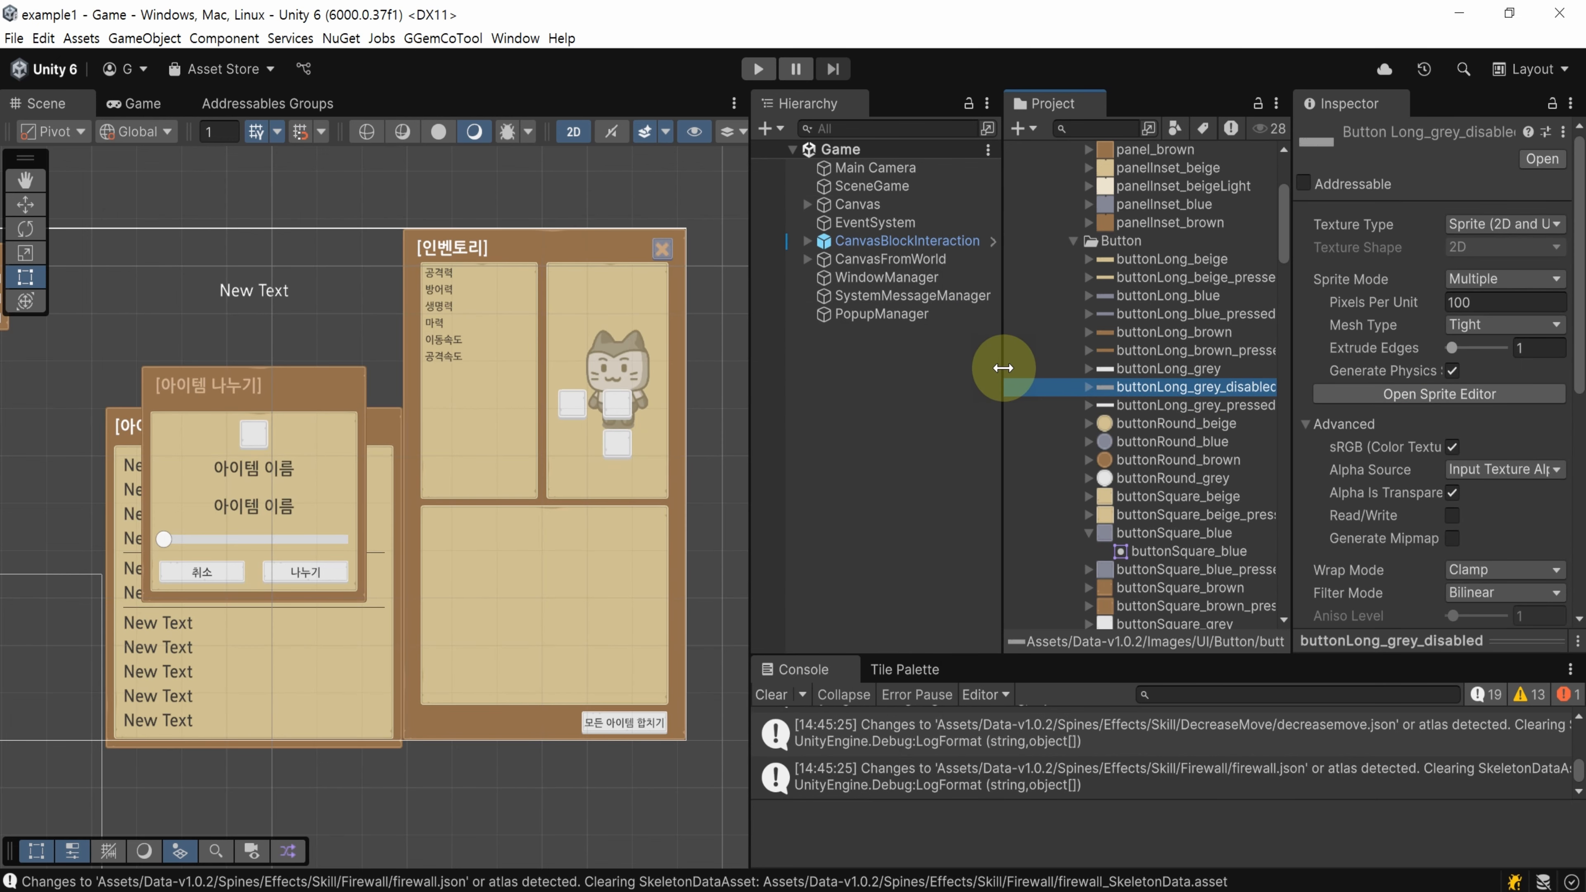
drag(1004, 369, 910, 369)
click(1490, 303)
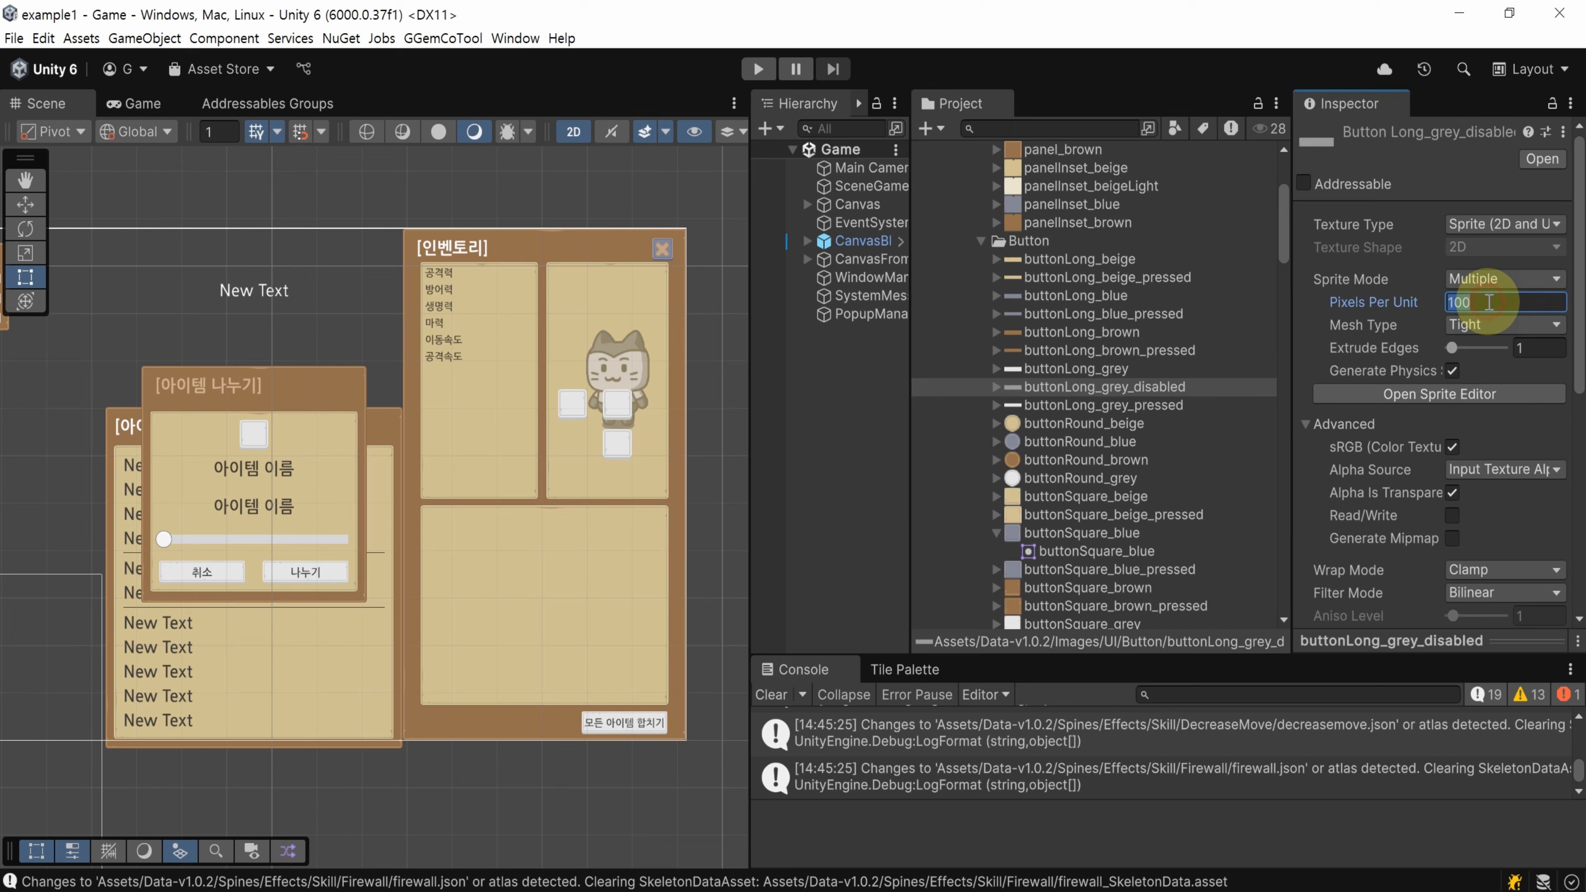
text(1)
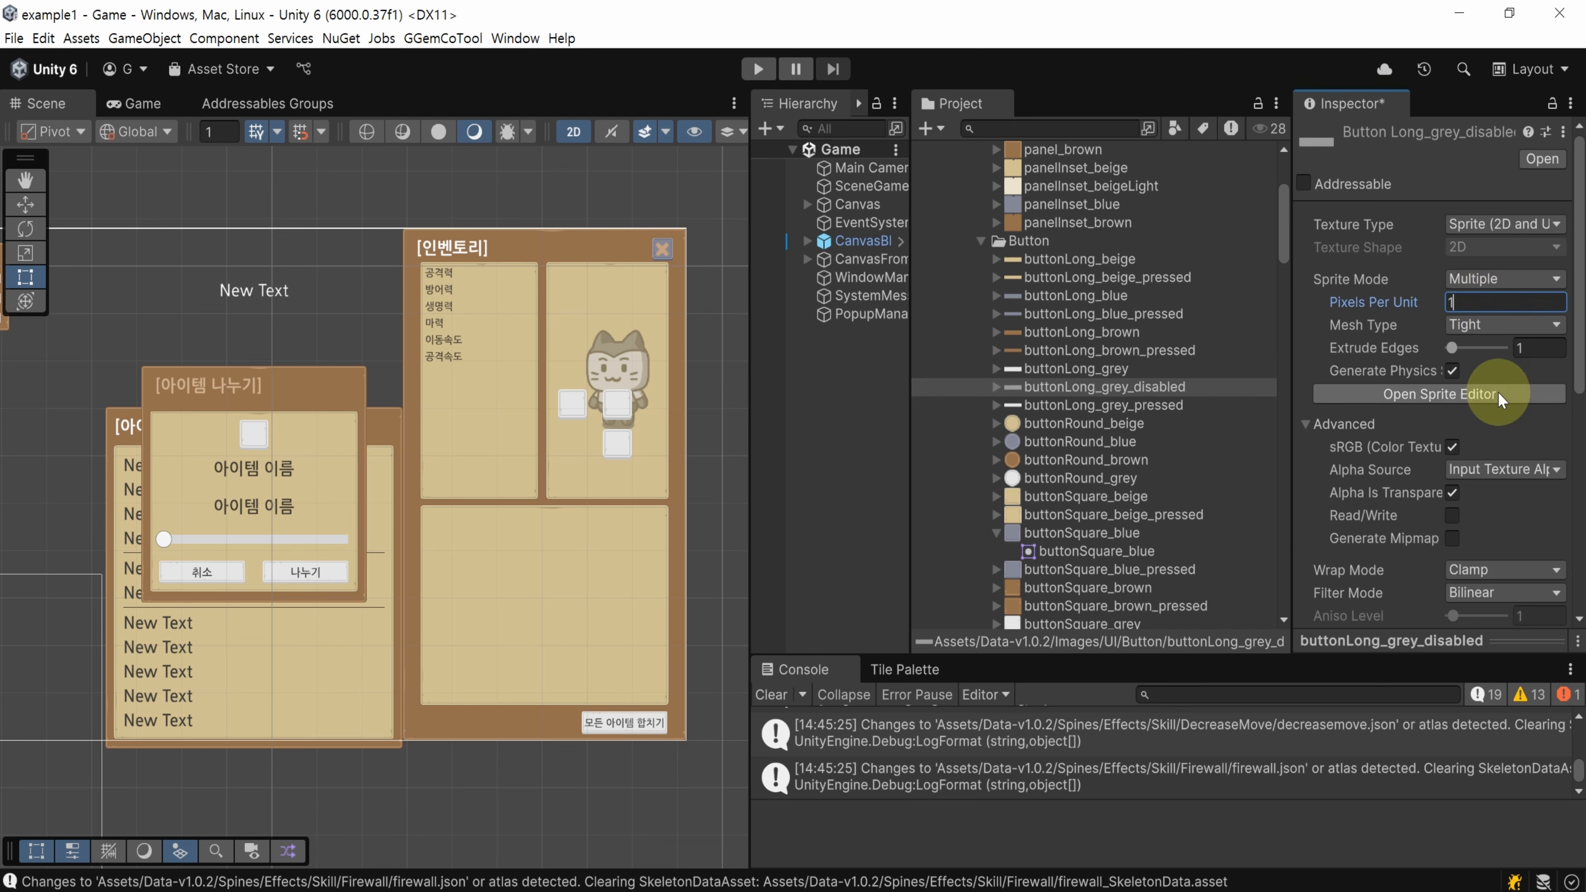
scroll(1505, 400, down, 5)
click(1542, 570)
key(ctrl+s)
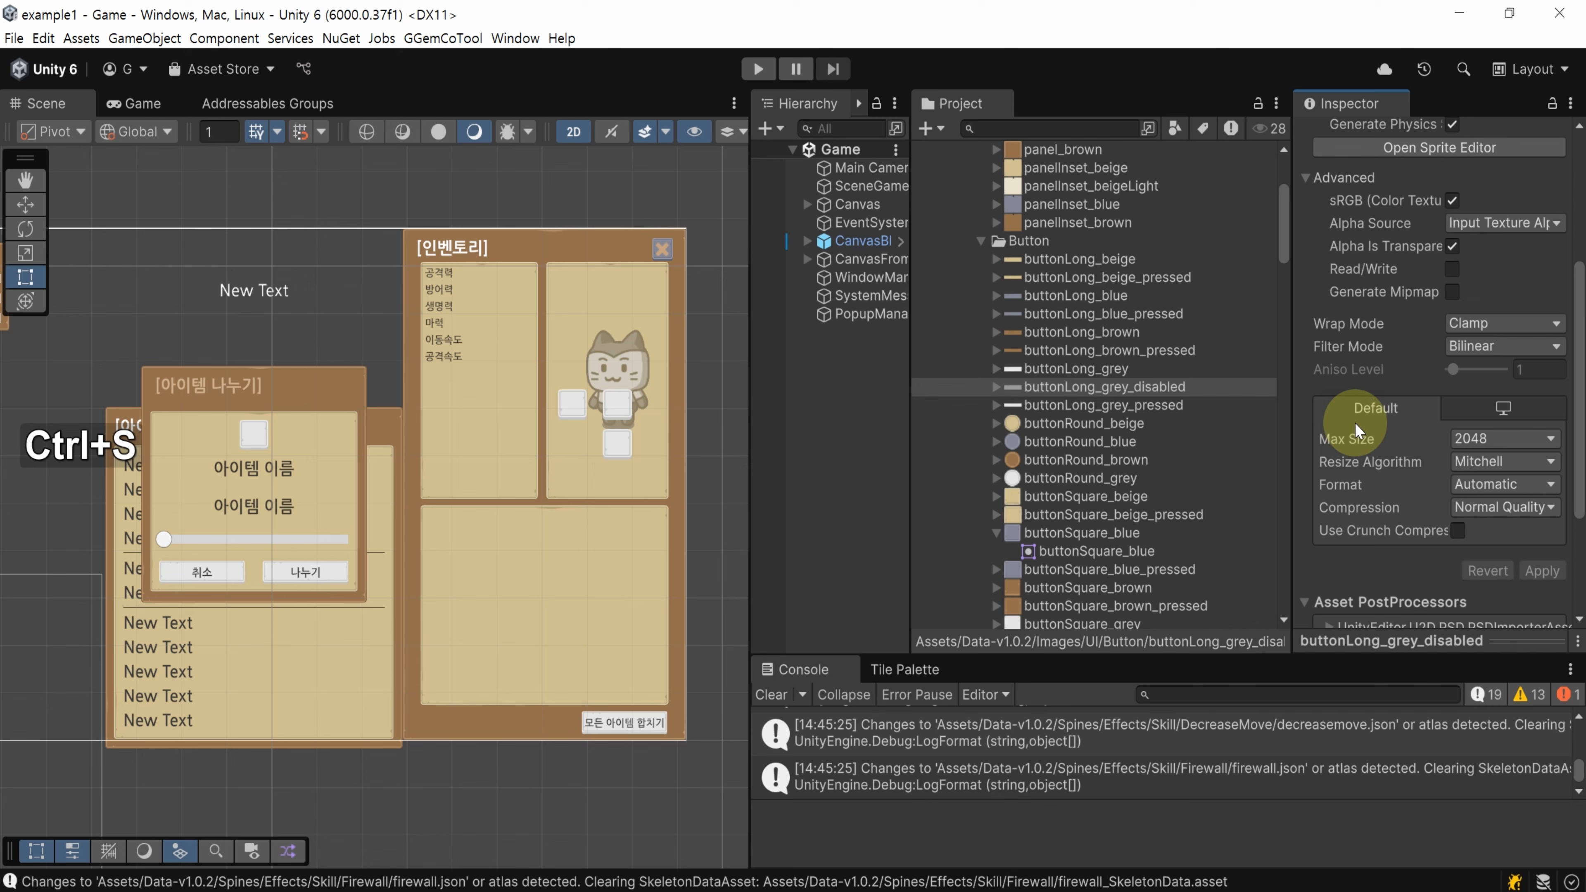
Collapse the open asset folders and create a folder named Item inside Assets/Resources/Images/Icon
click(736, 517)
click(859, 439)
scroll(1079, 379, up, 10)
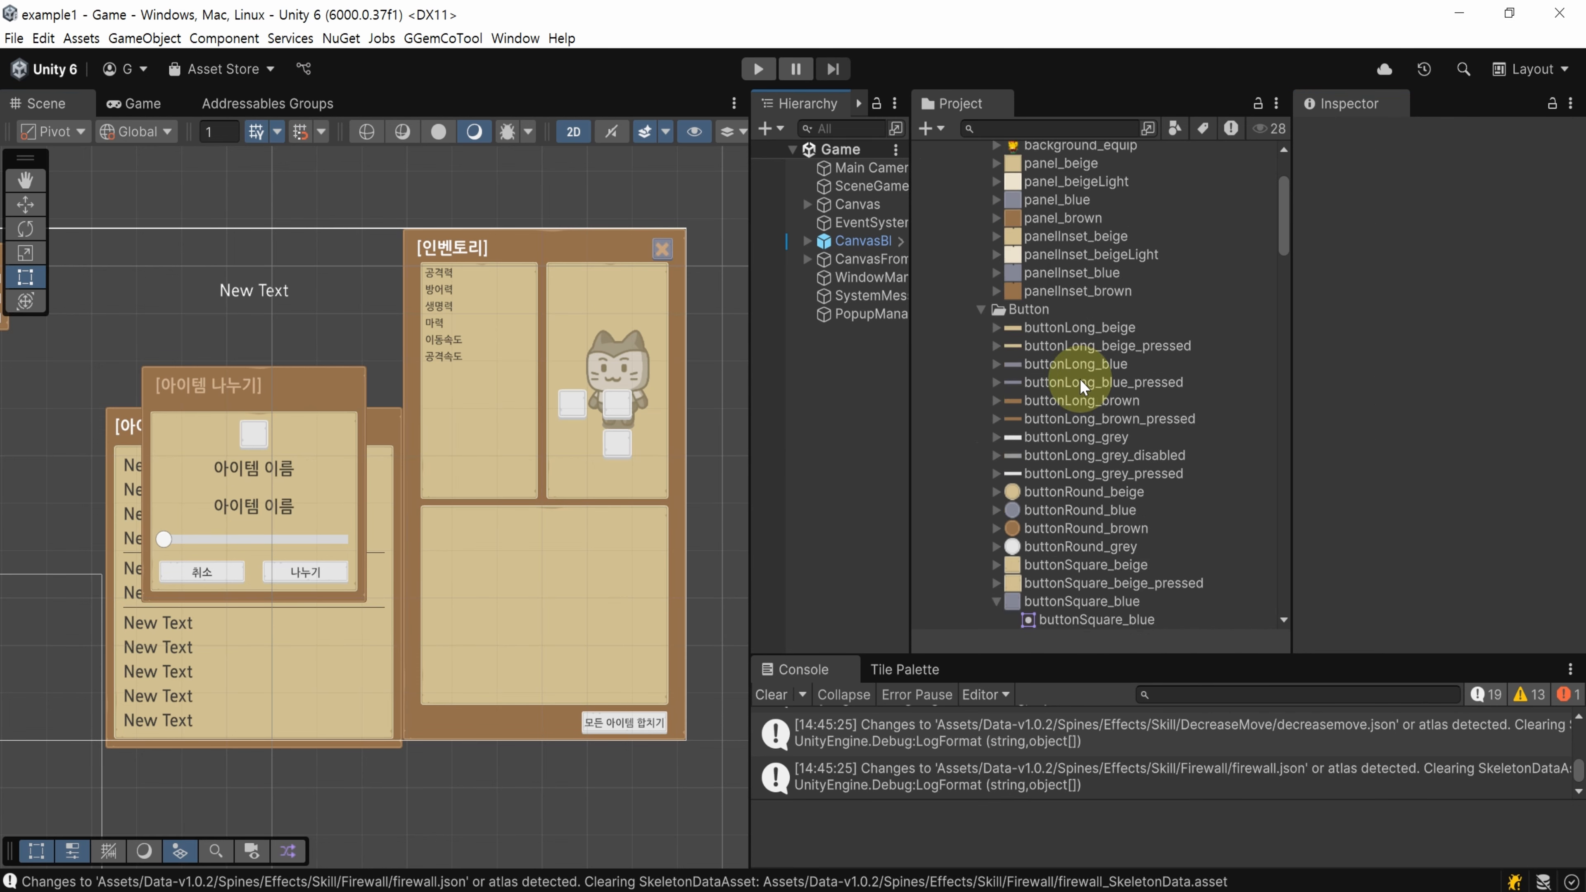
click(937, 190)
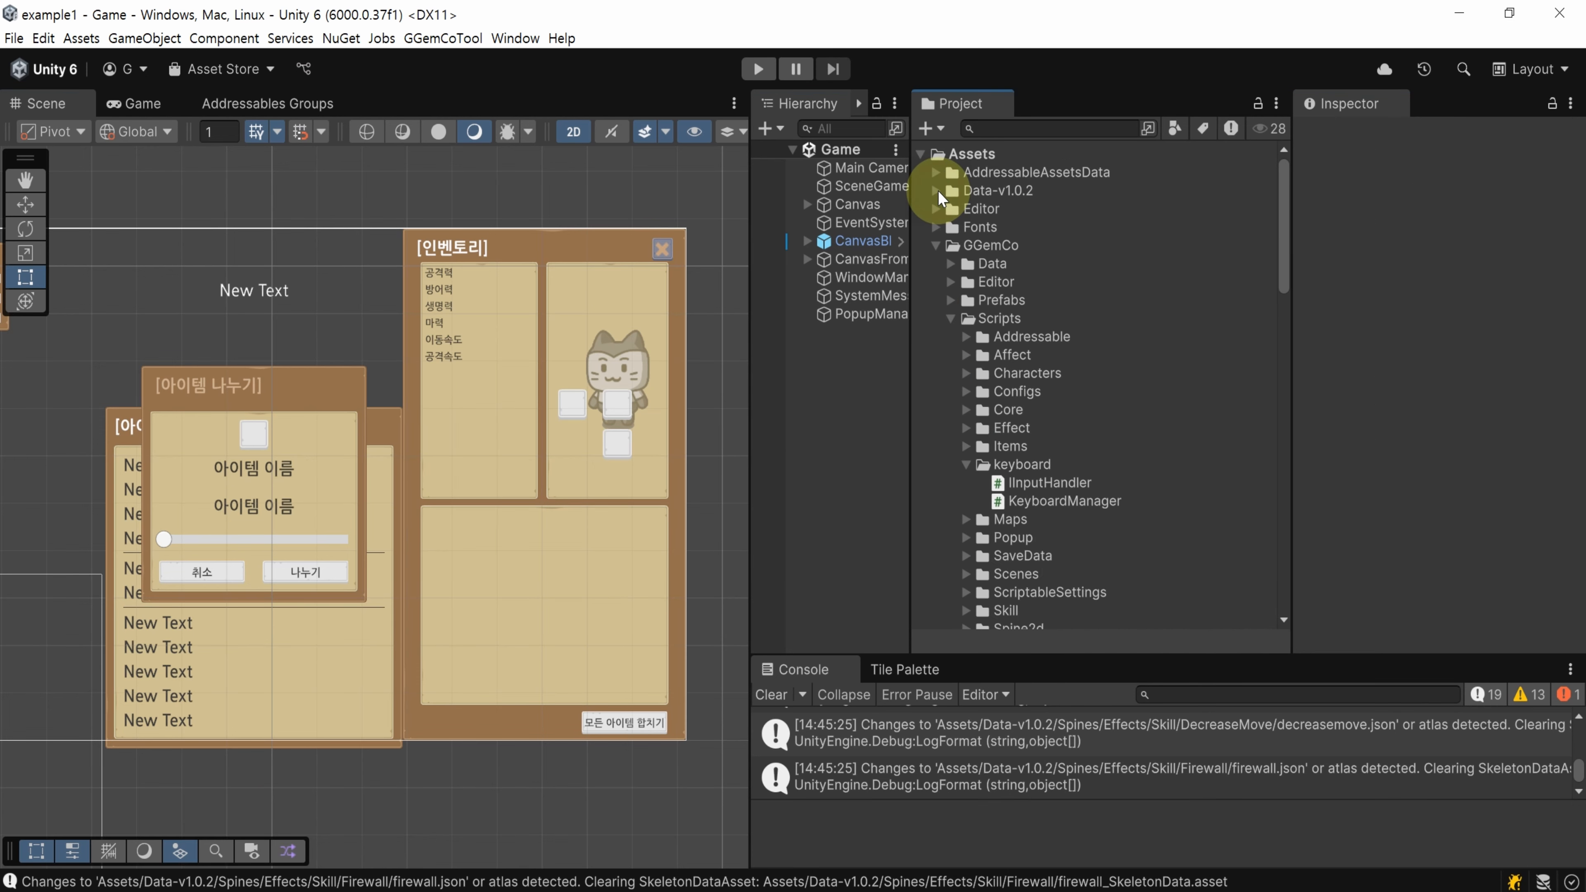
click(937, 245)
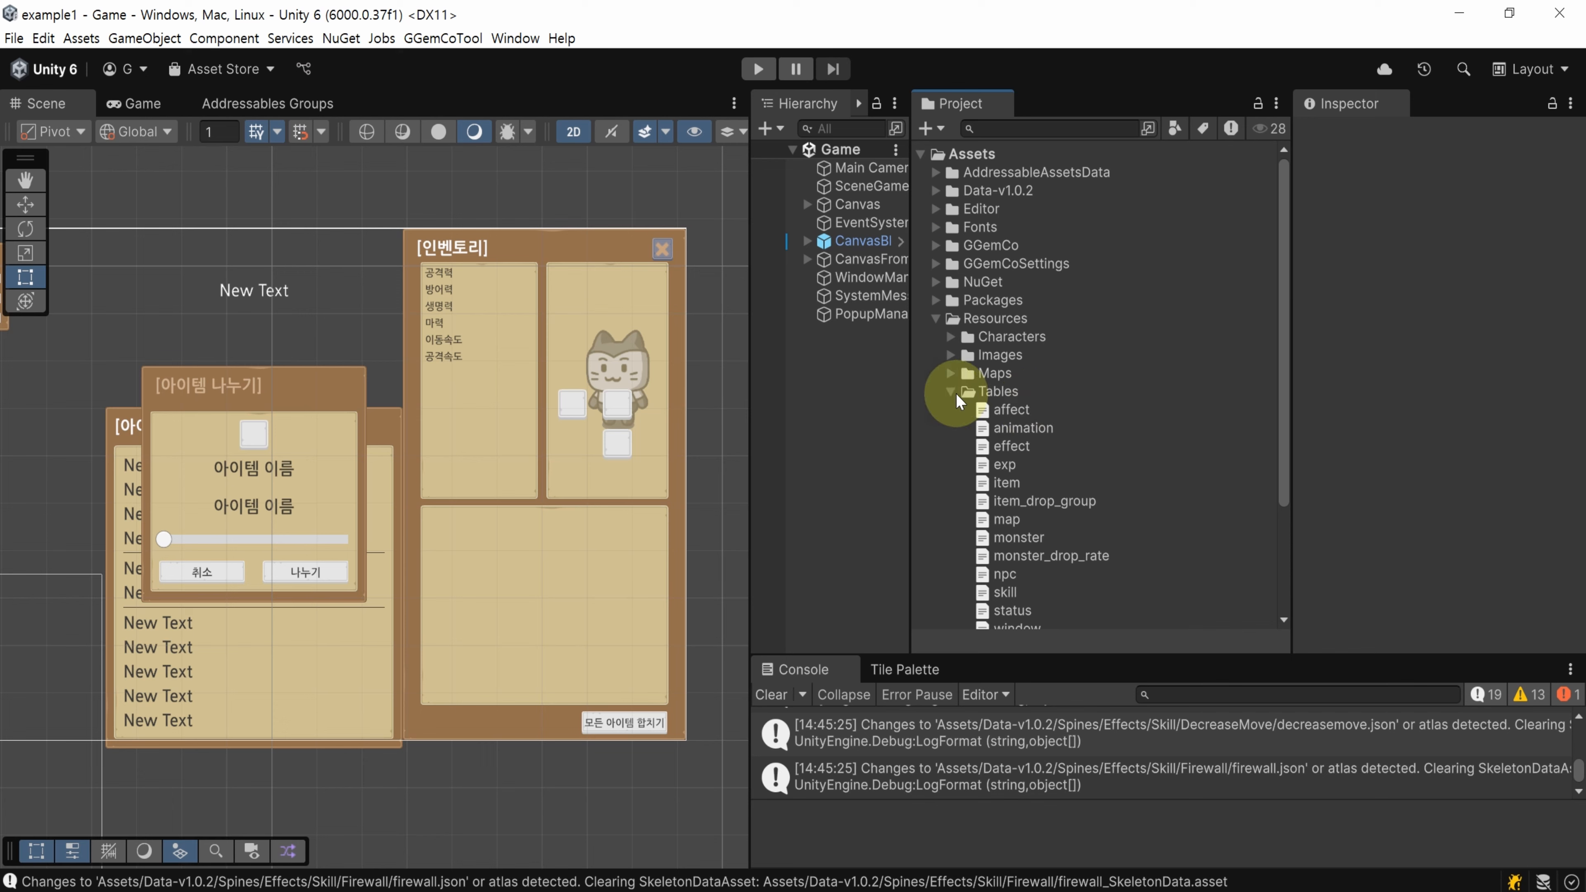
click(952, 392)
click(952, 355)
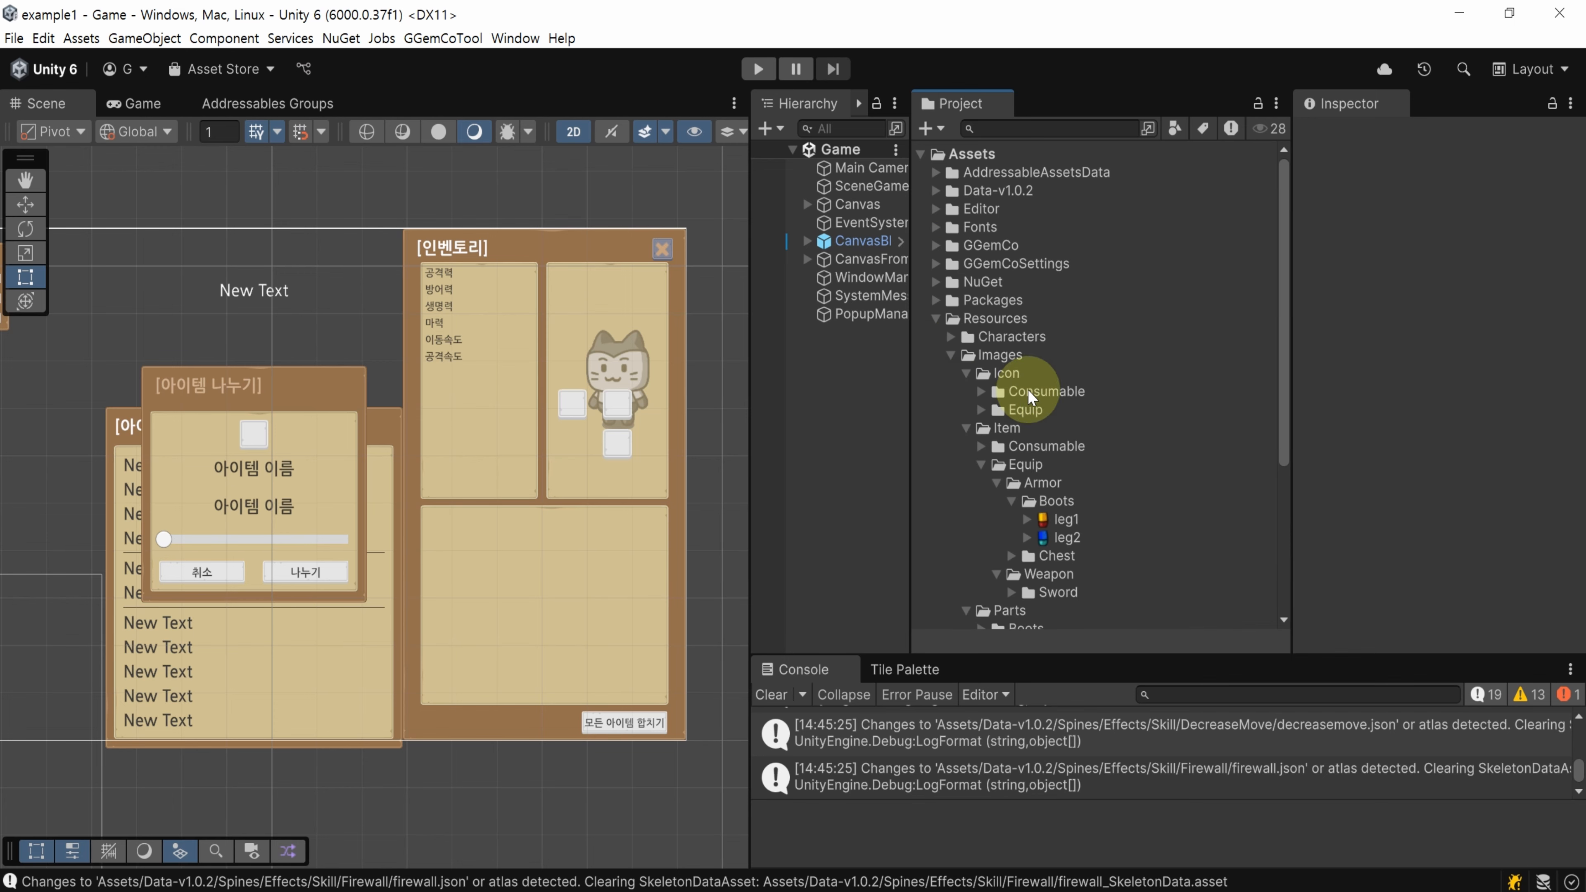
right_click(1023, 375)
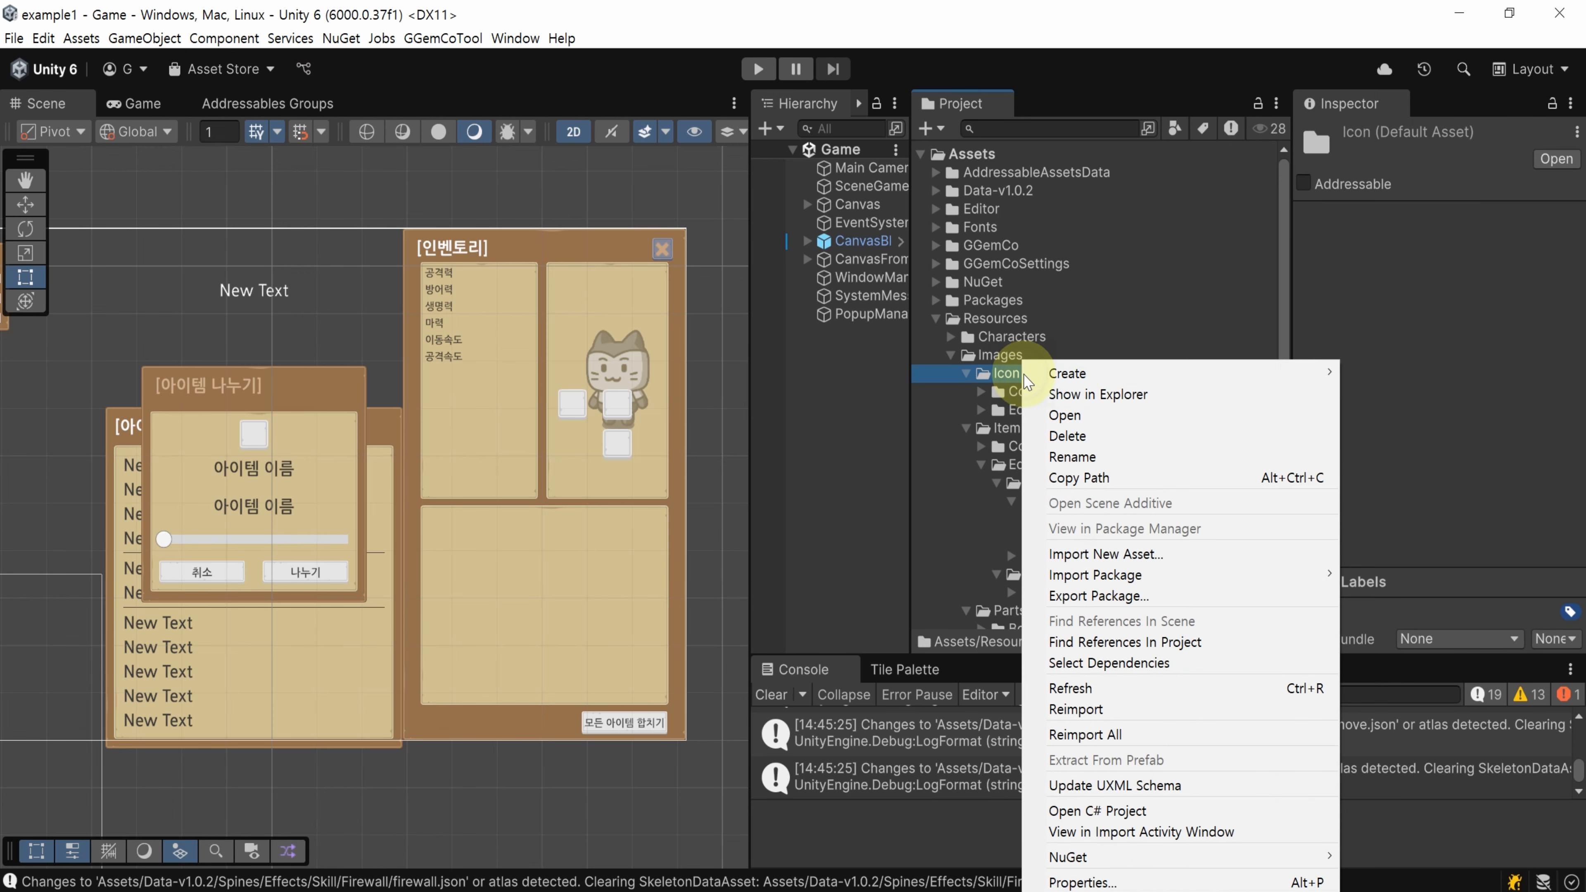
mouse_move(1099, 374)
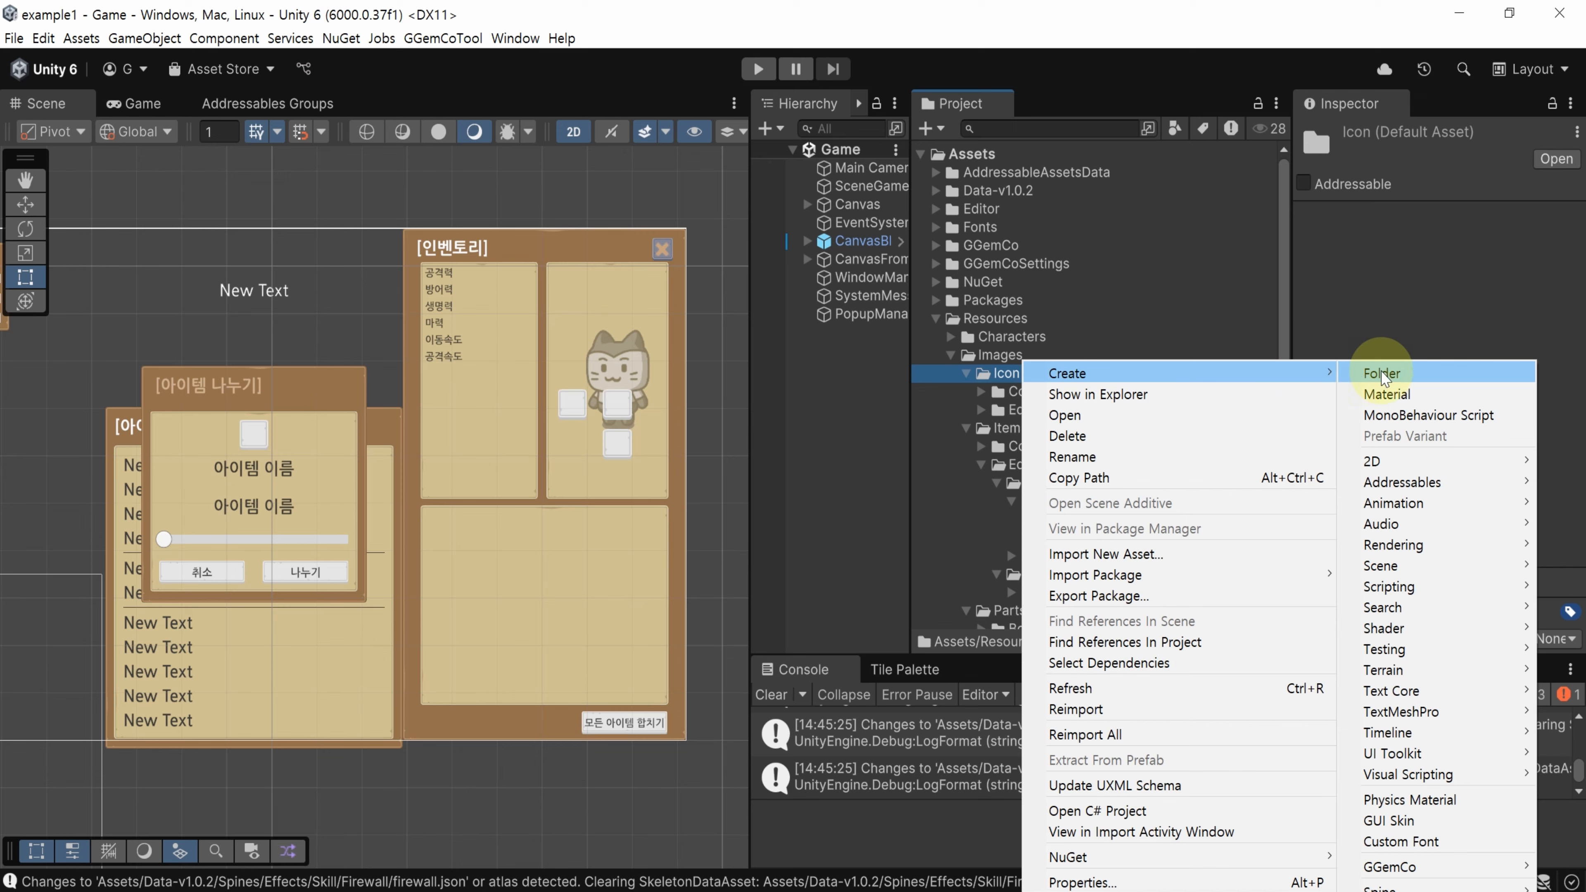
click(1372, 378)
text(Item)
key(Return)
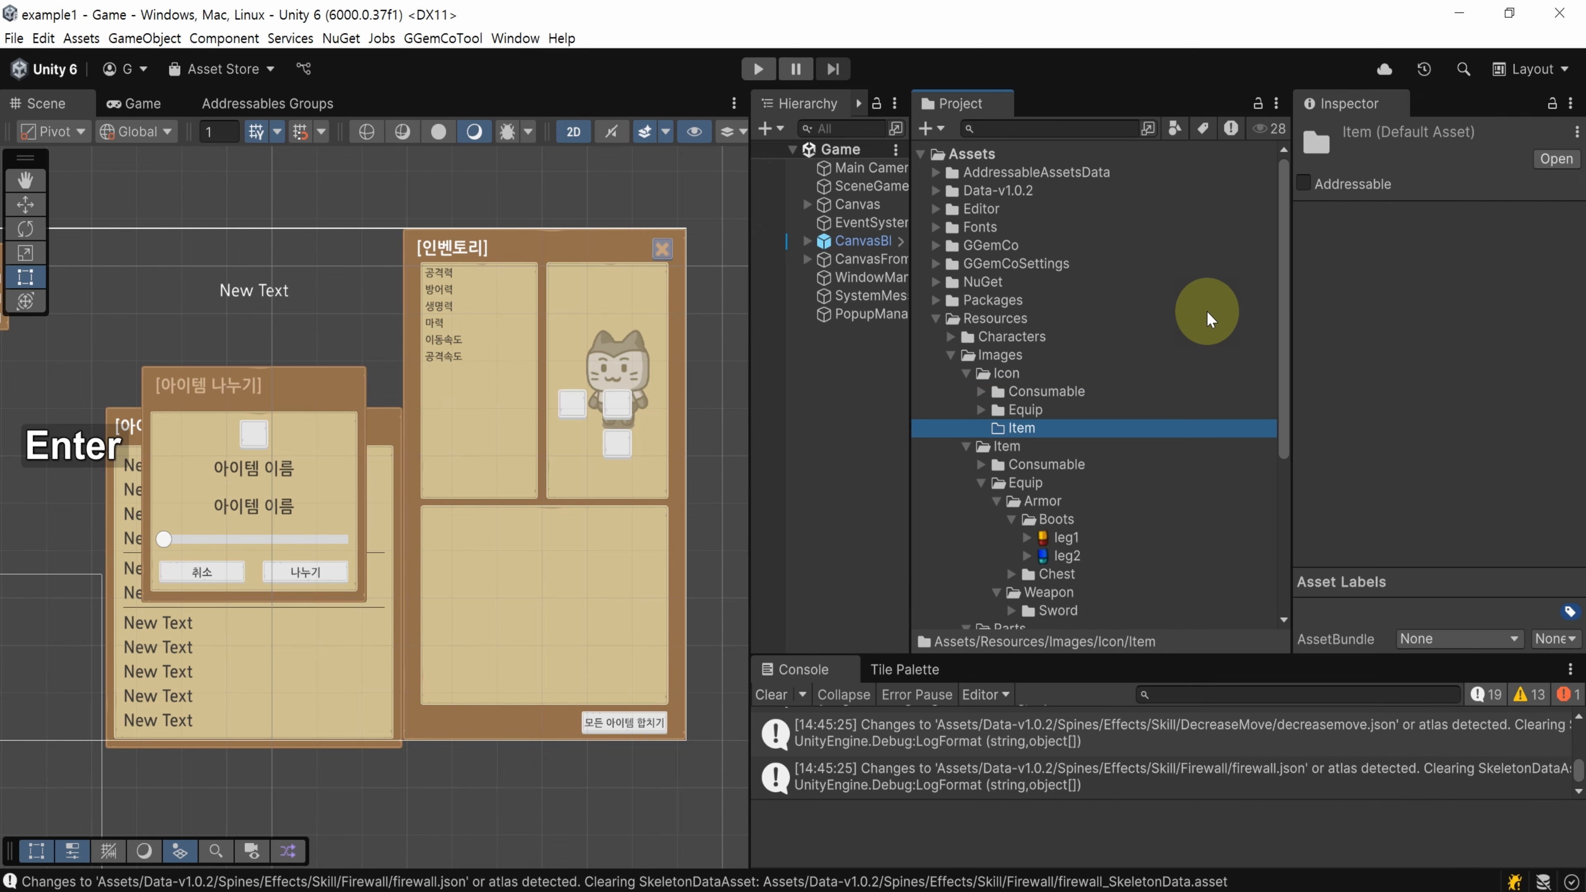
Move the Consumable and Equip folders of Resources/Images/Icon together into the new Item folder
click(1064, 393)
ctrl+click(1072, 411)
drag(1072, 414, 1053, 429)
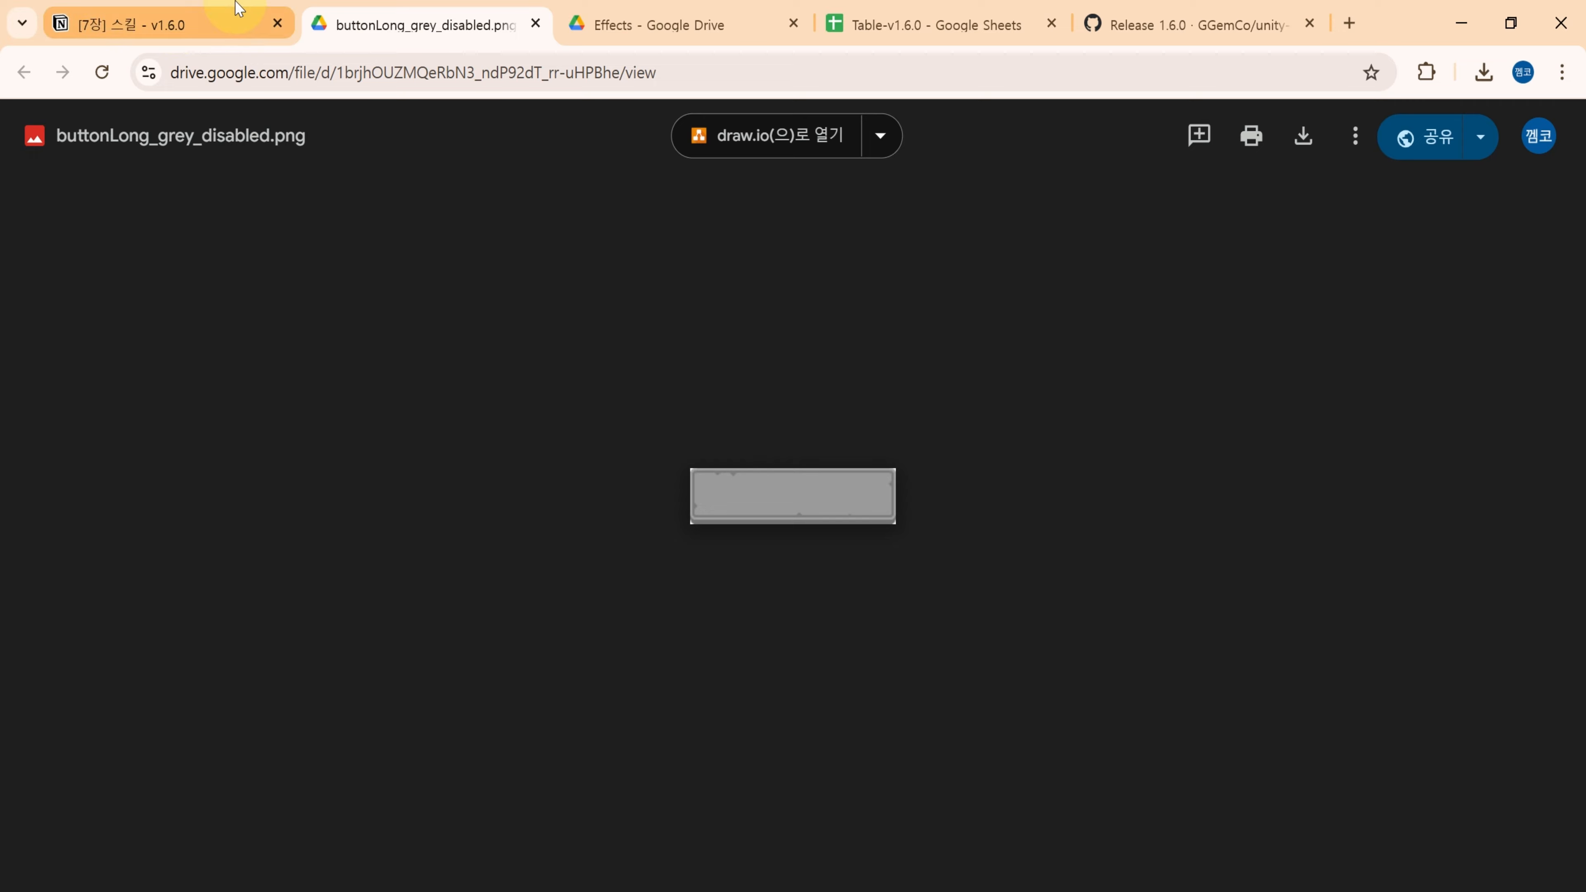
Return to the Notion guide in the browser, download the linked Skill folder from Google Drive and show the zip in its folder
click(238, 19)
scroll(306, 544, down, 5)
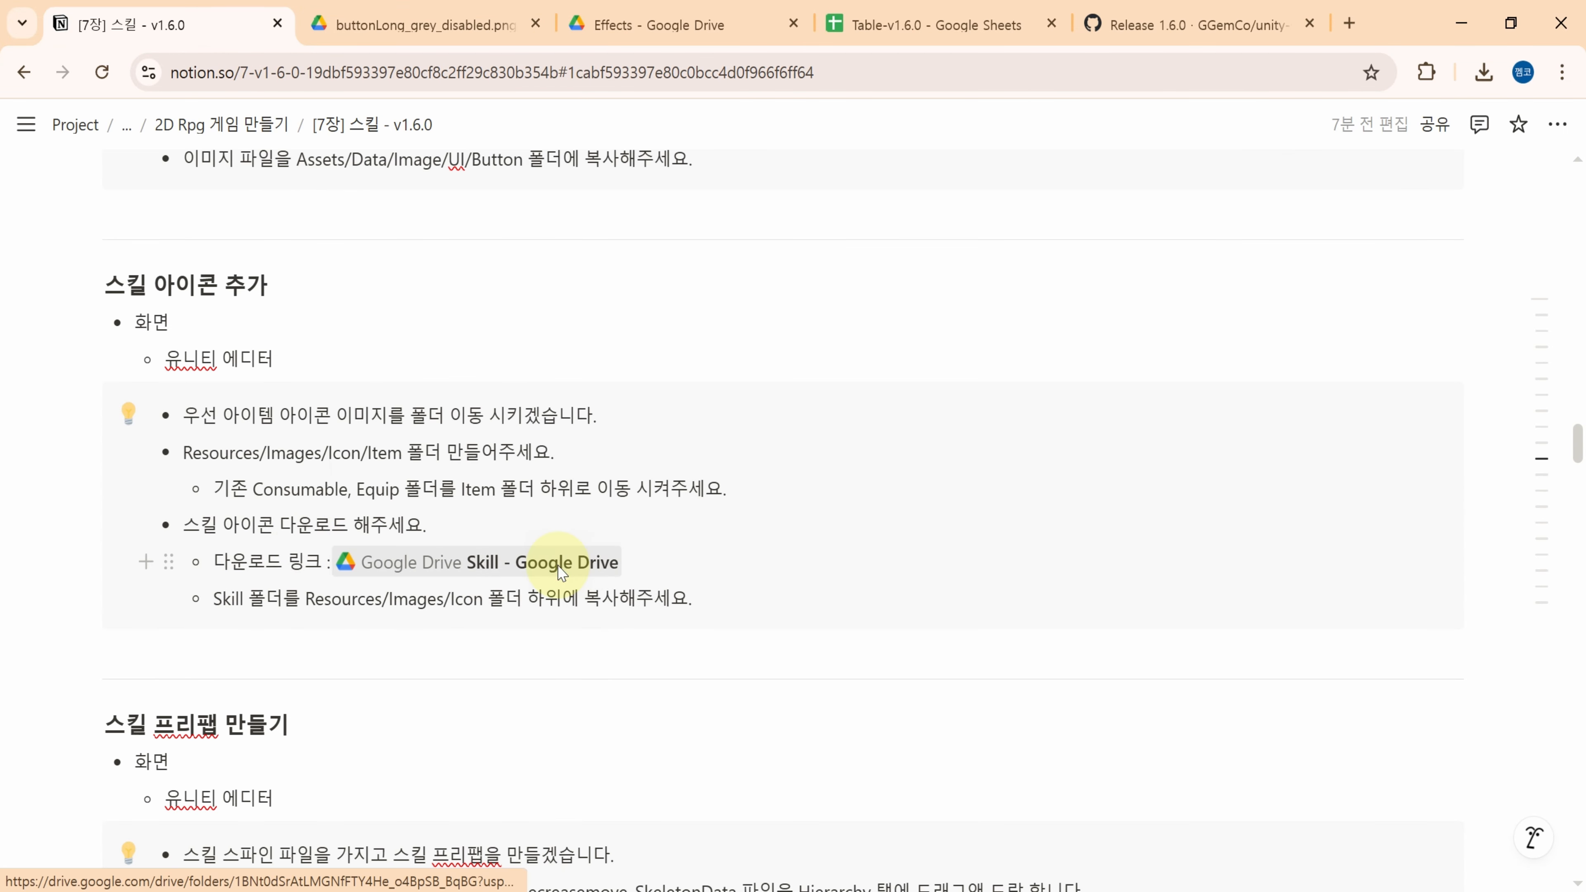
click(600, 562)
click(535, 212)
click(549, 365)
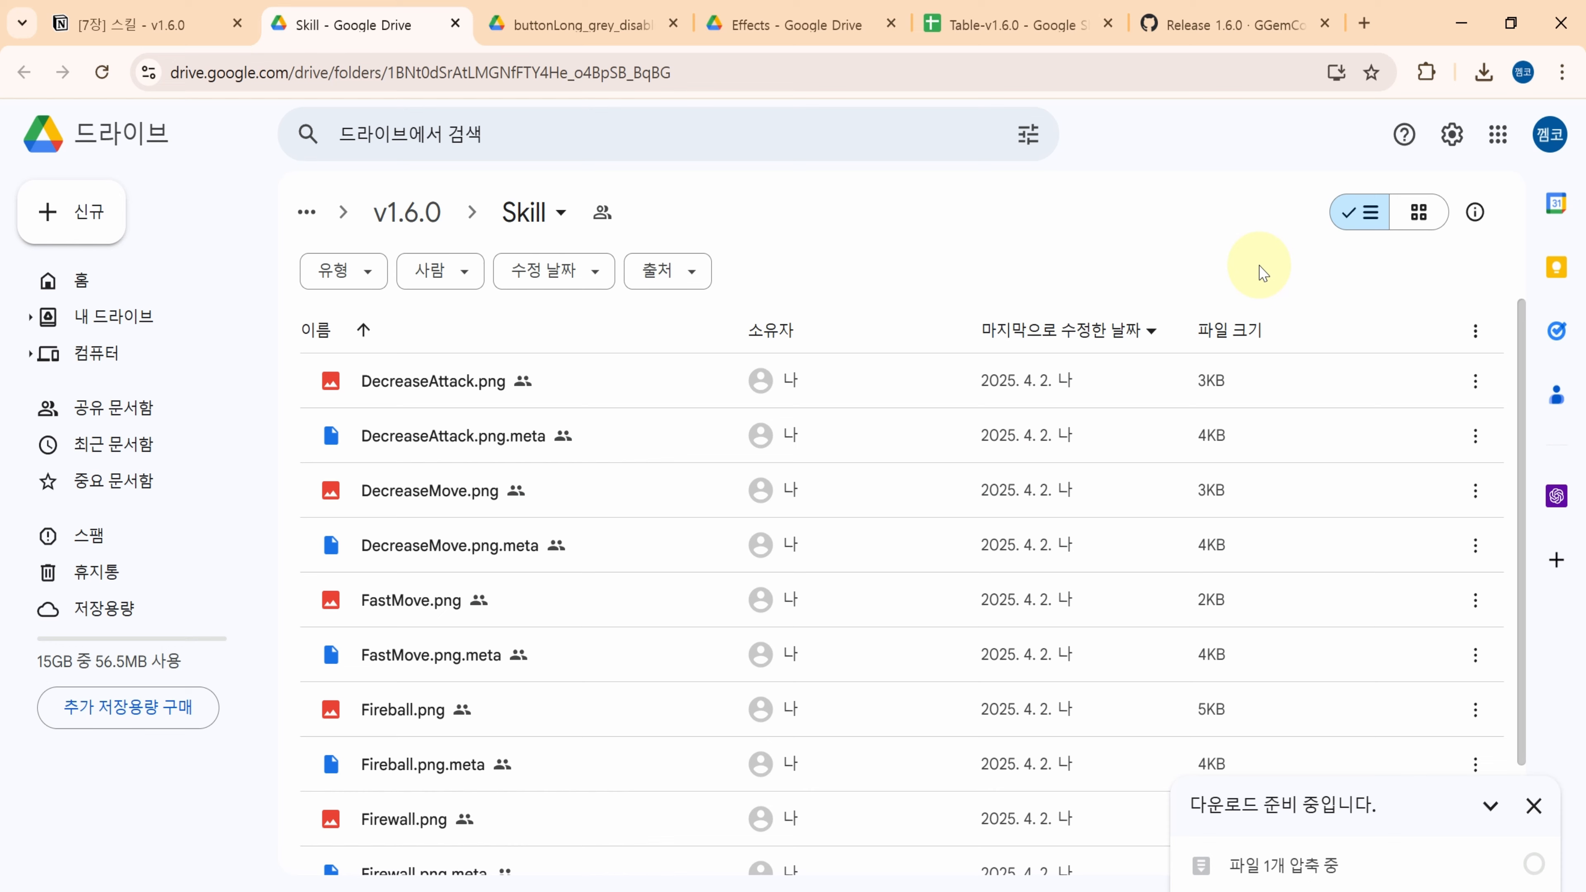
click(1367, 213)
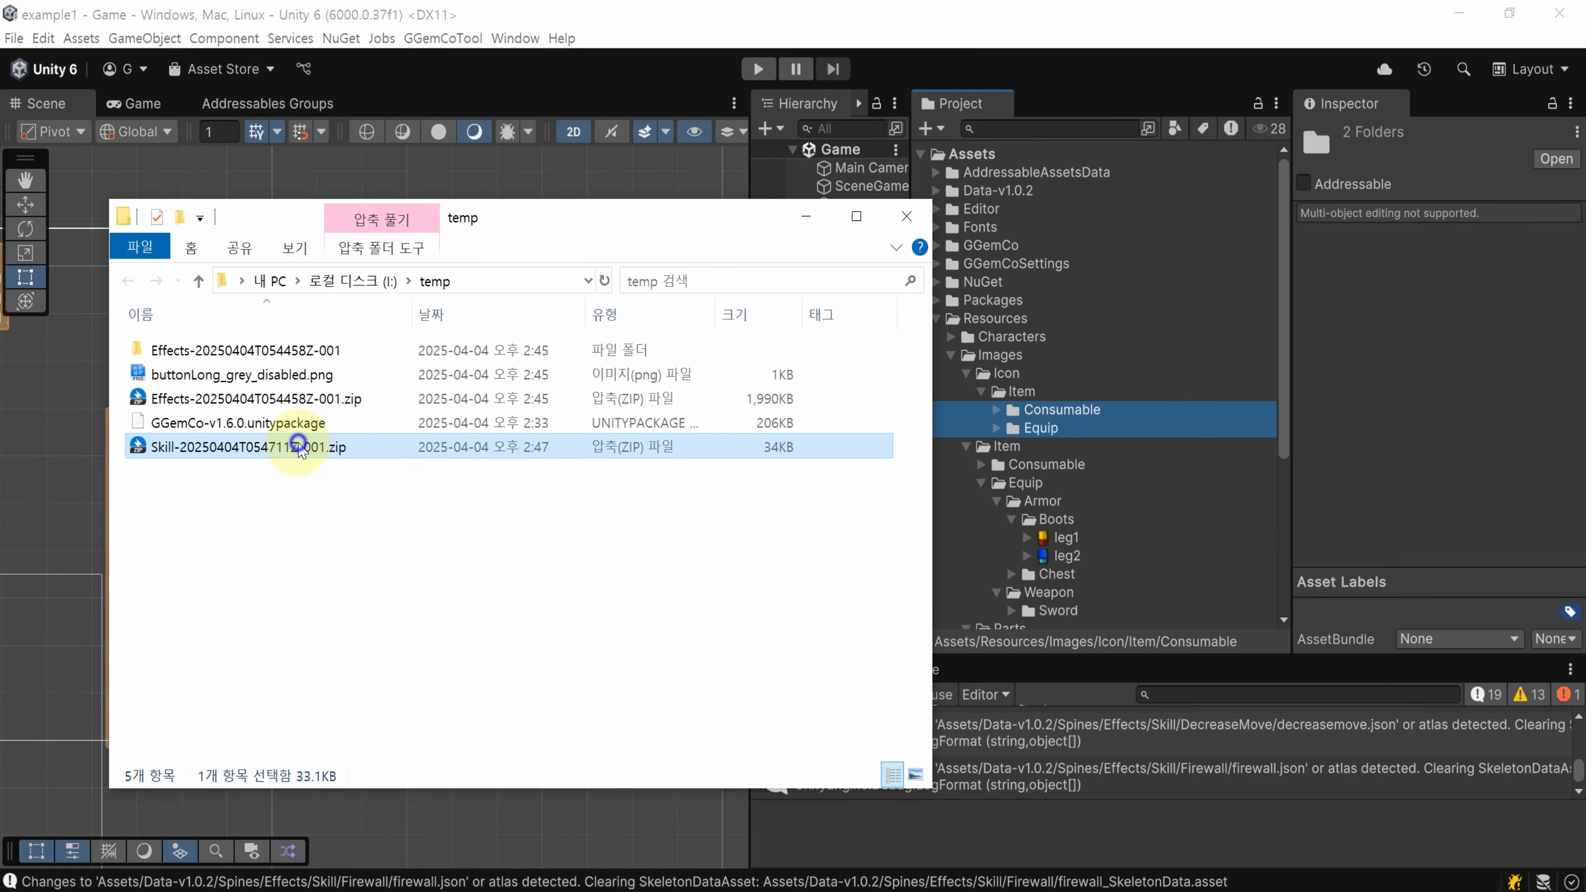
Extract the downloaded Skill zip in the temp folder and check the icon files in its Skill folder
right_click(298, 447)
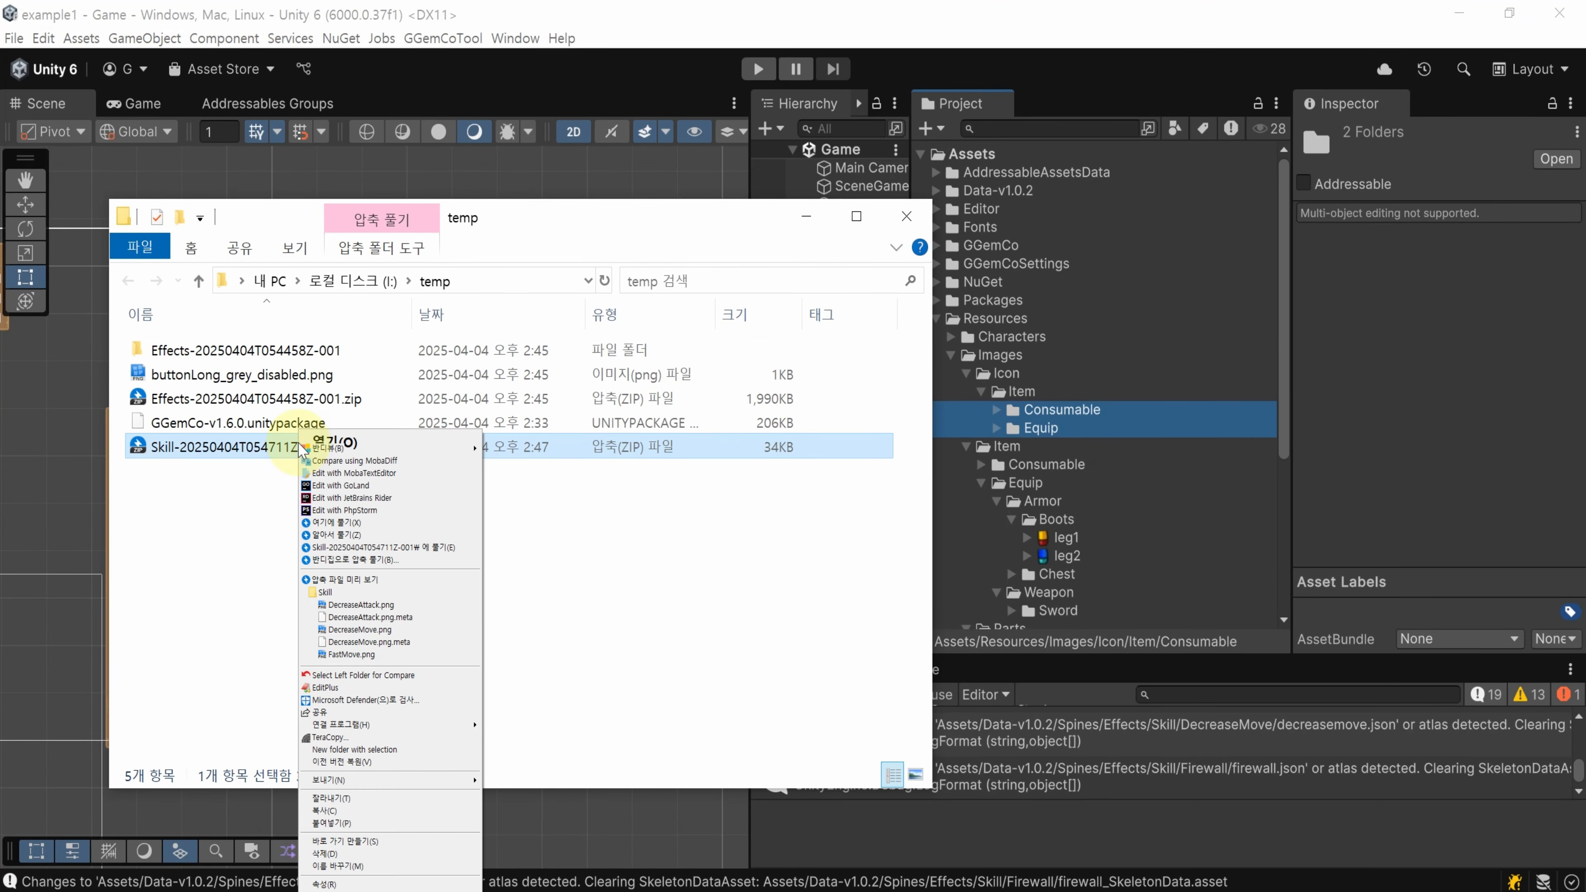
click(331, 558)
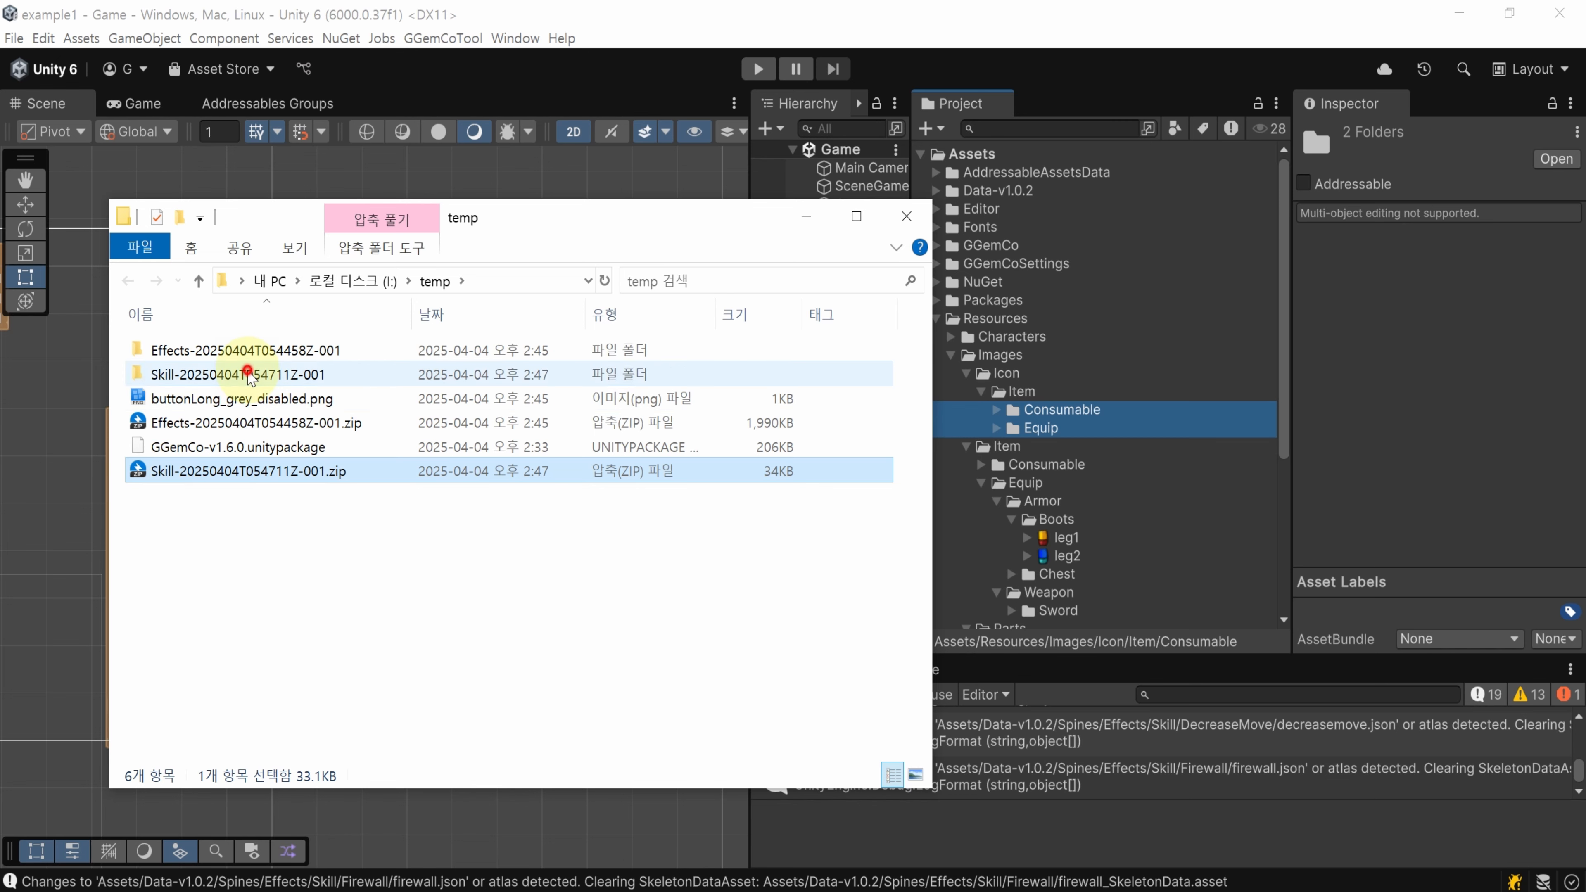
double_click(250, 375)
double_click(249, 352)
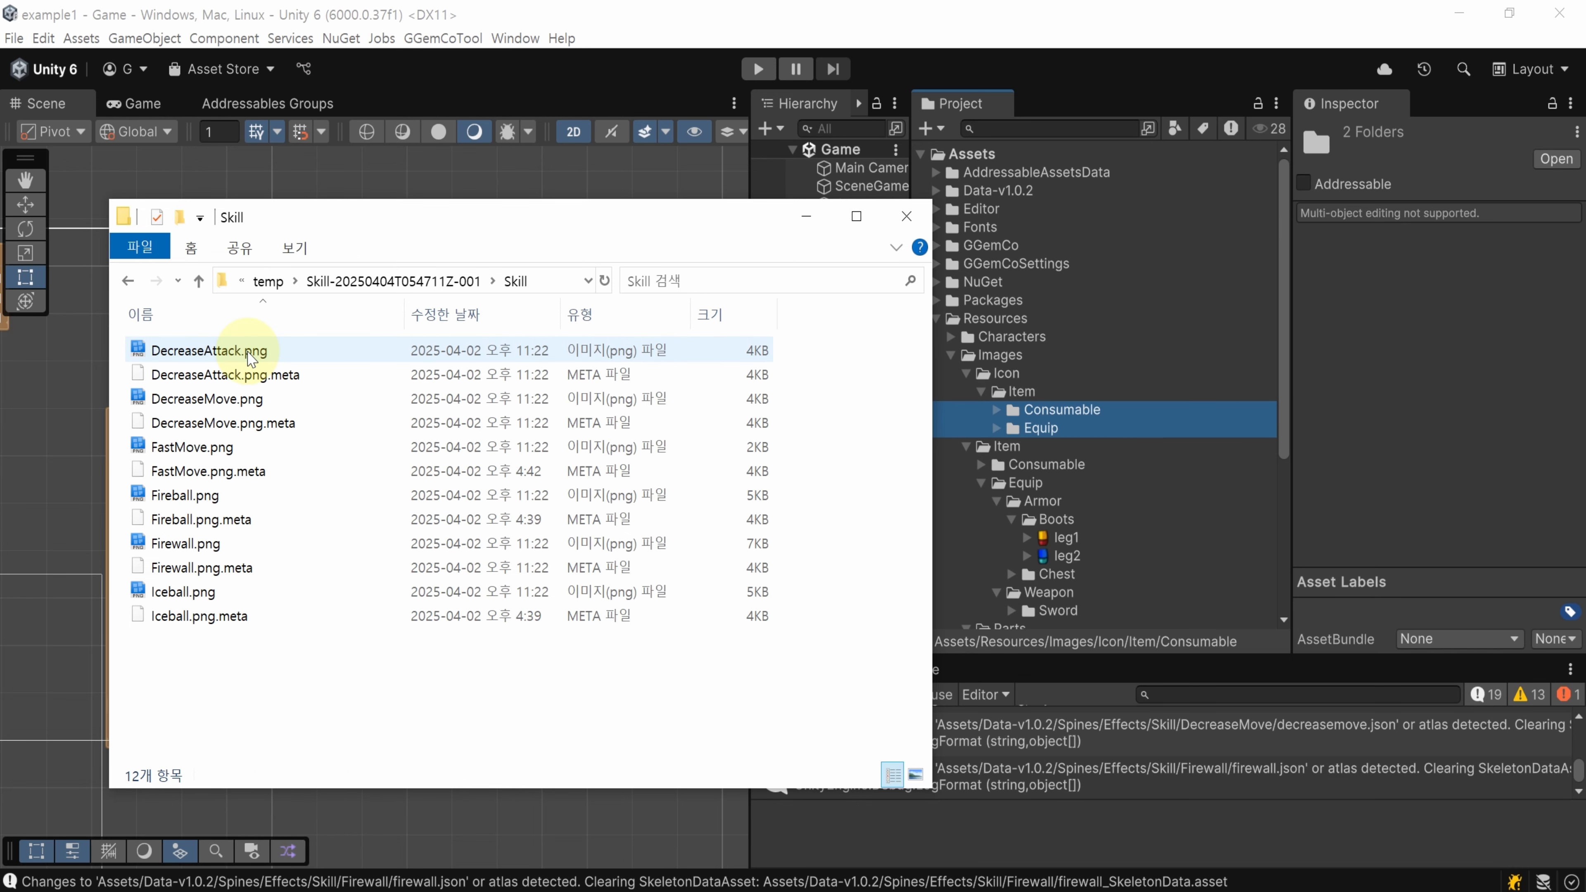
key(alt+Left)
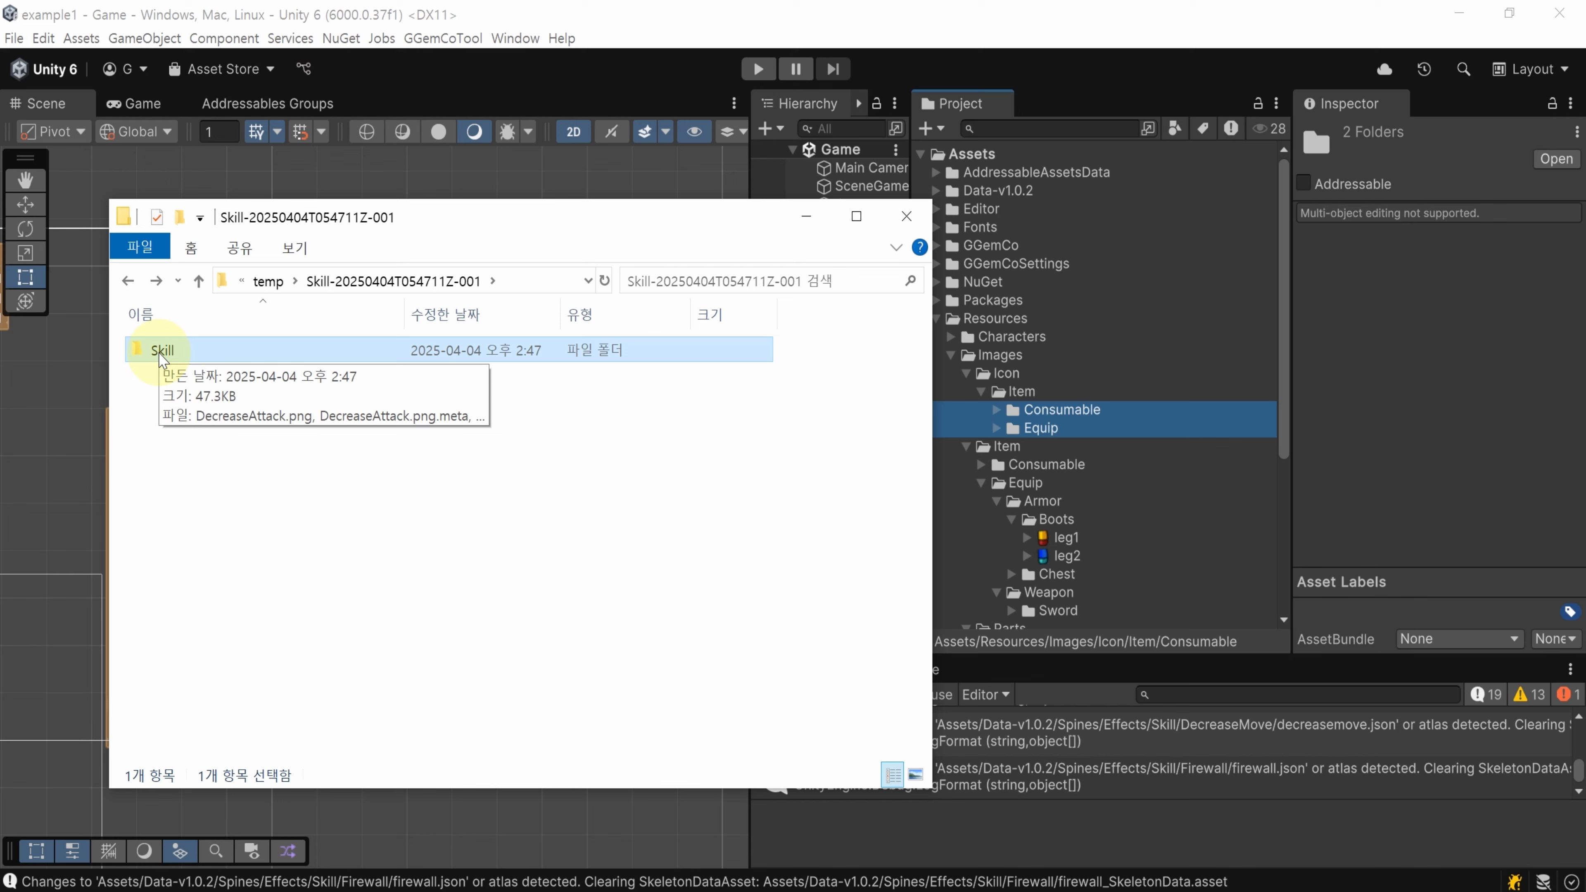
Copy the extracted Skill folder into Unity's Assets/Resources/Images/Icon, check the DecreaseAttack icon and save
drag(166, 356, 1041, 373)
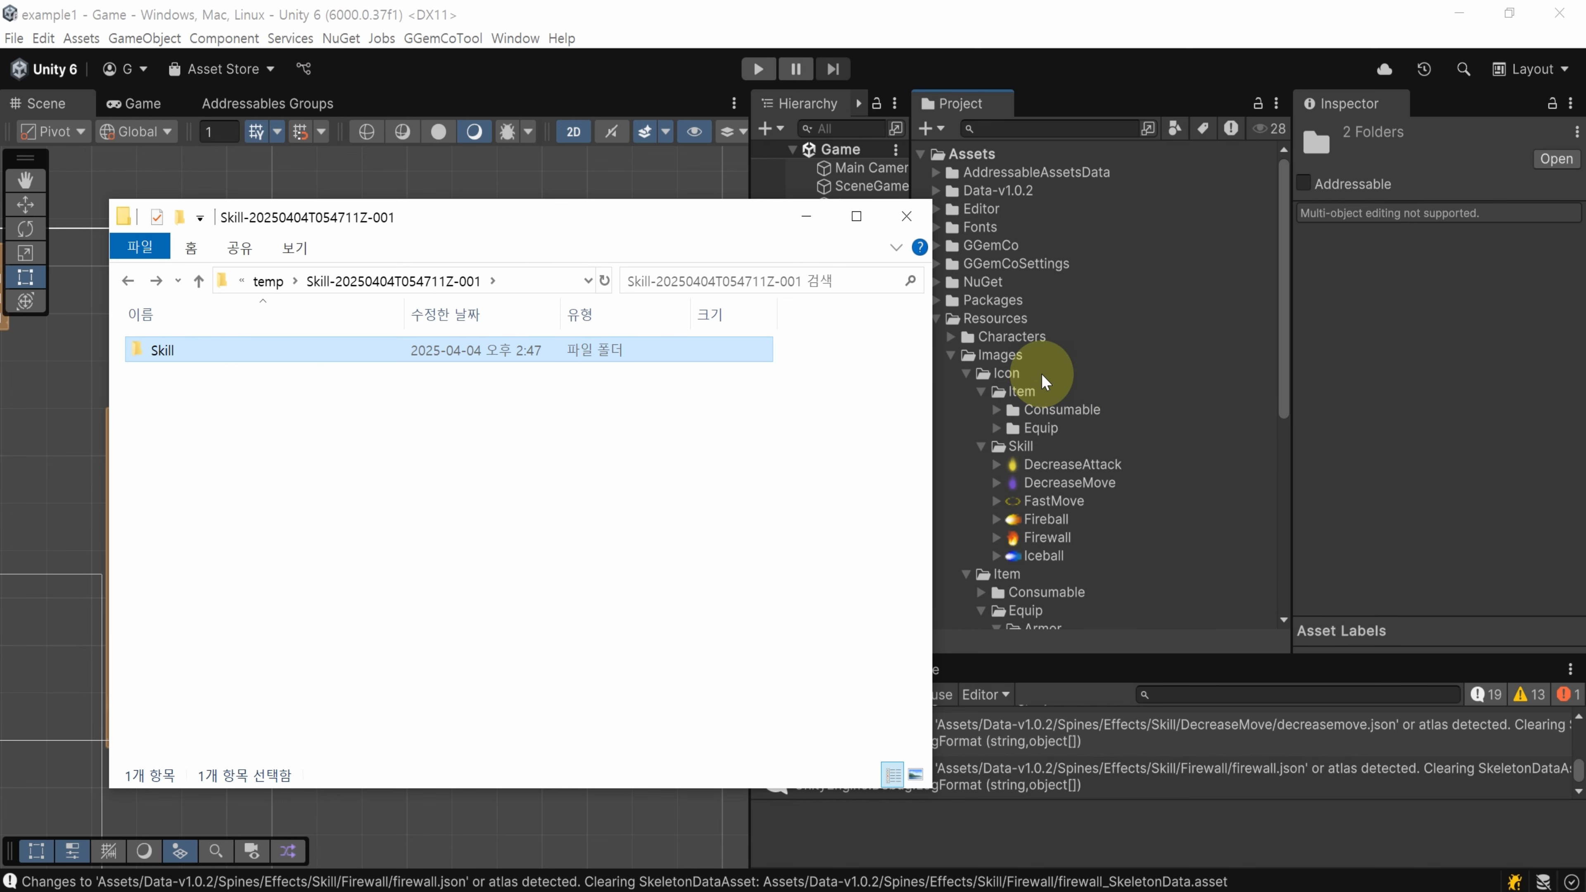
click(1077, 467)
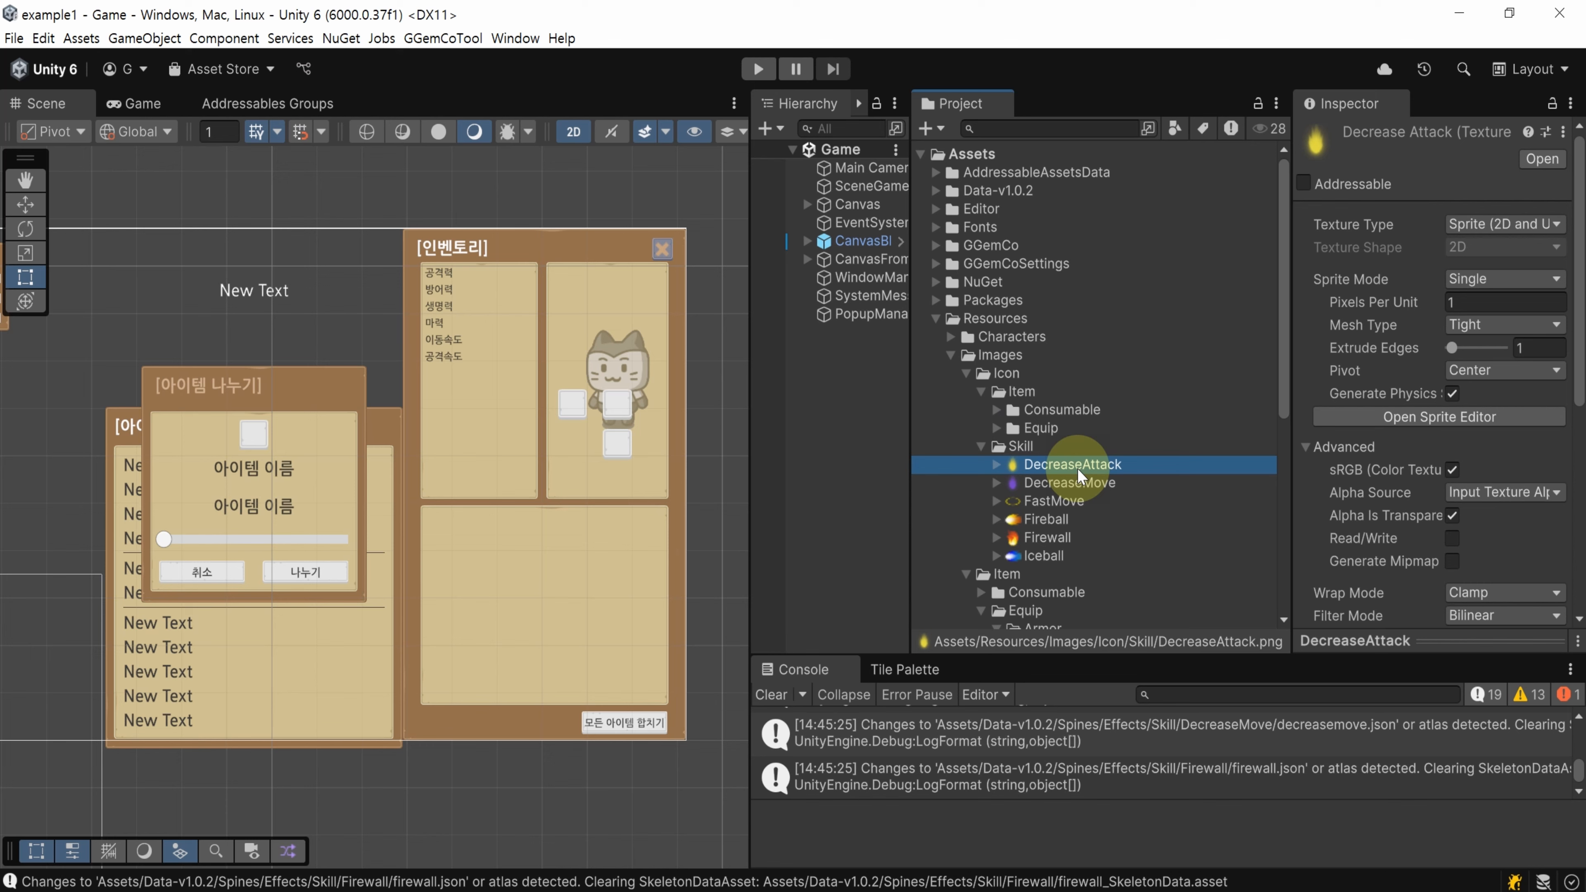
key(ctrl+s)
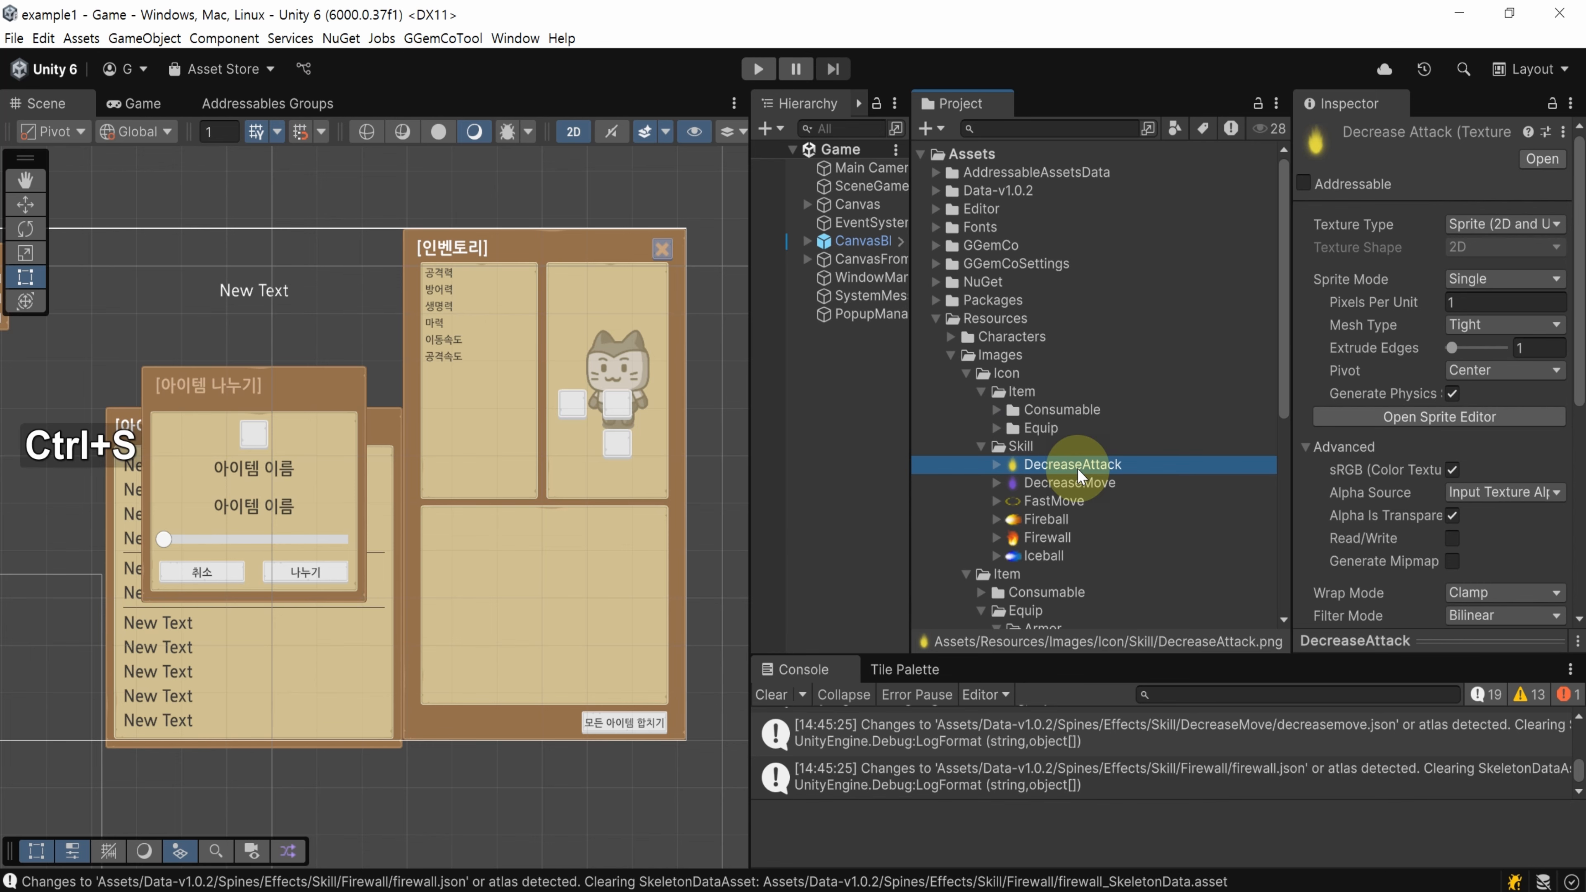
Add decreasemove_SkeletonData from Data-v1.0.2/Spines/Effects/Skill/DecreaseMove to the Game scene hierarchy as a SkeletonAnimation
click(1162, 566)
drag(751, 318, 616, 318)
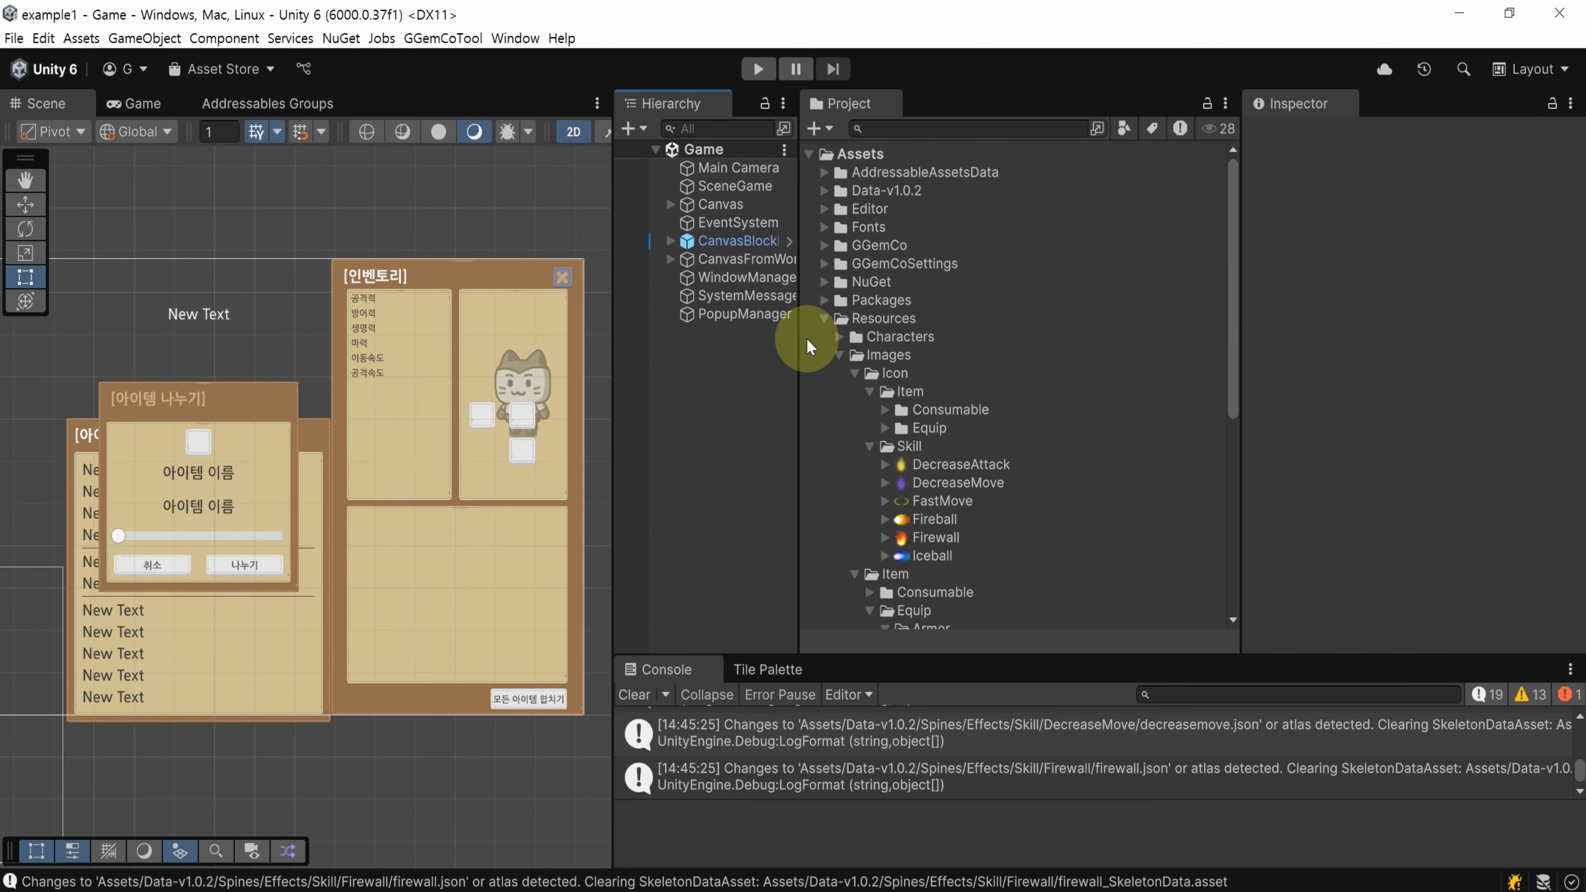
drag(801, 347, 853, 345)
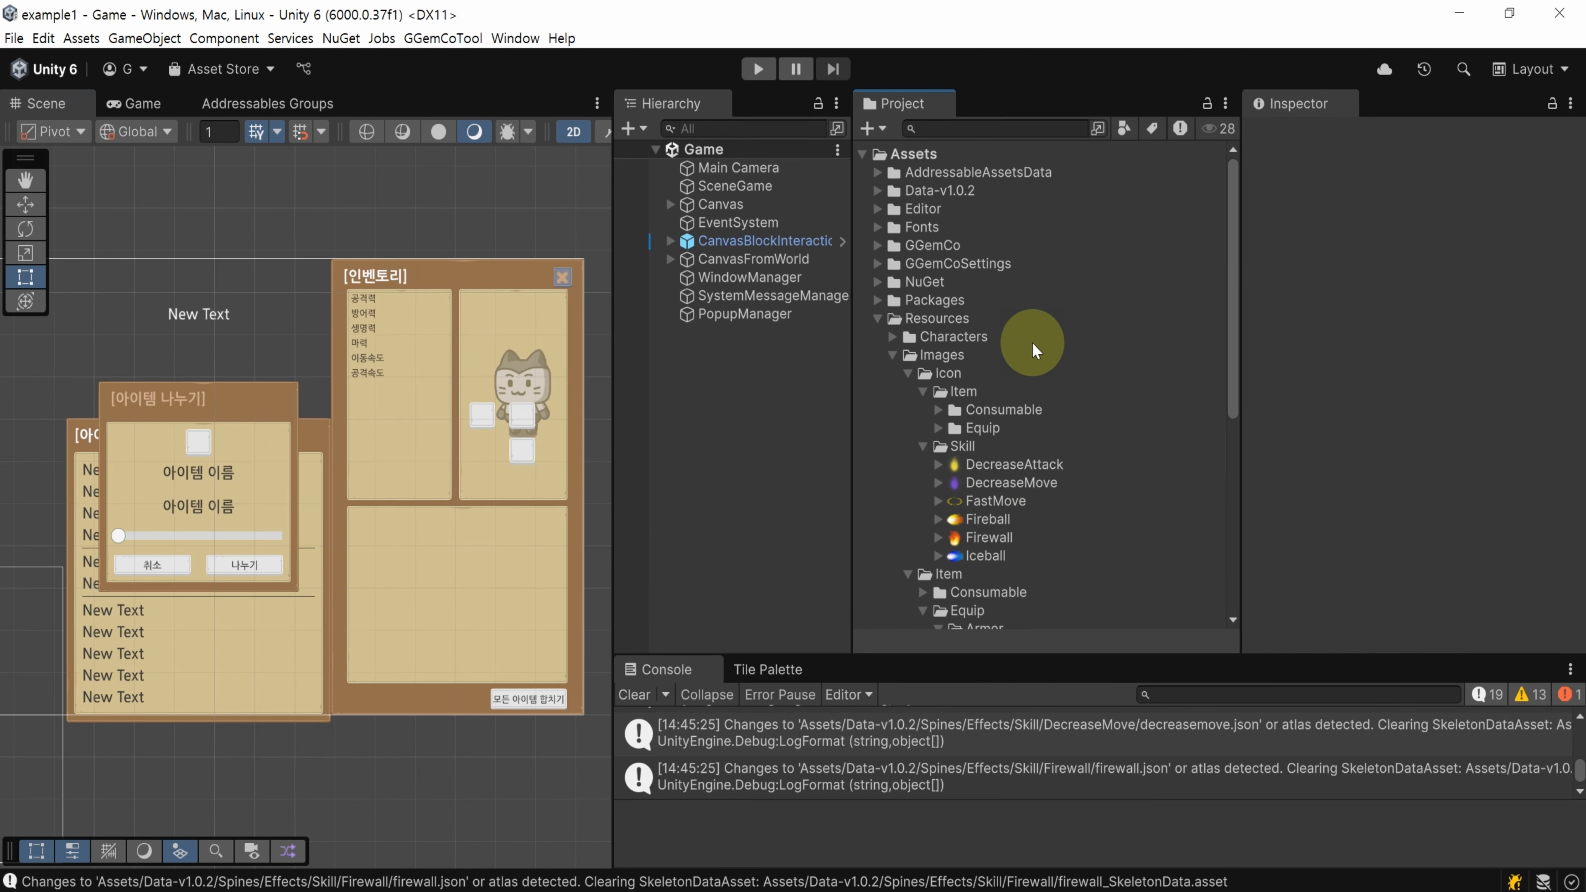
click(878, 190)
click(892, 211)
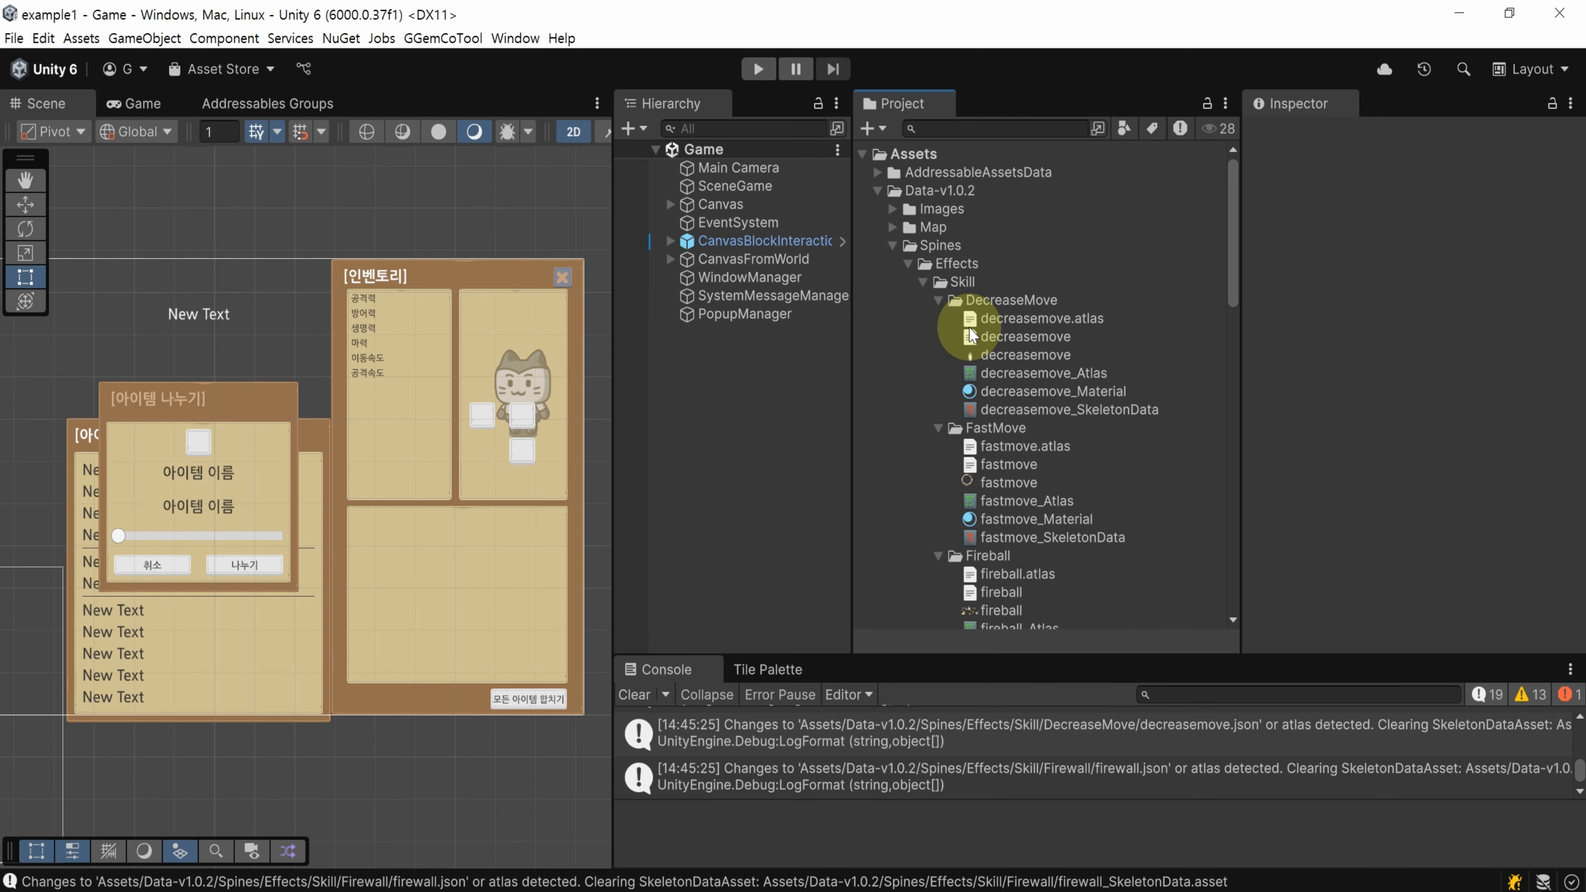
click(1033, 413)
drag(1034, 416, 725, 392)
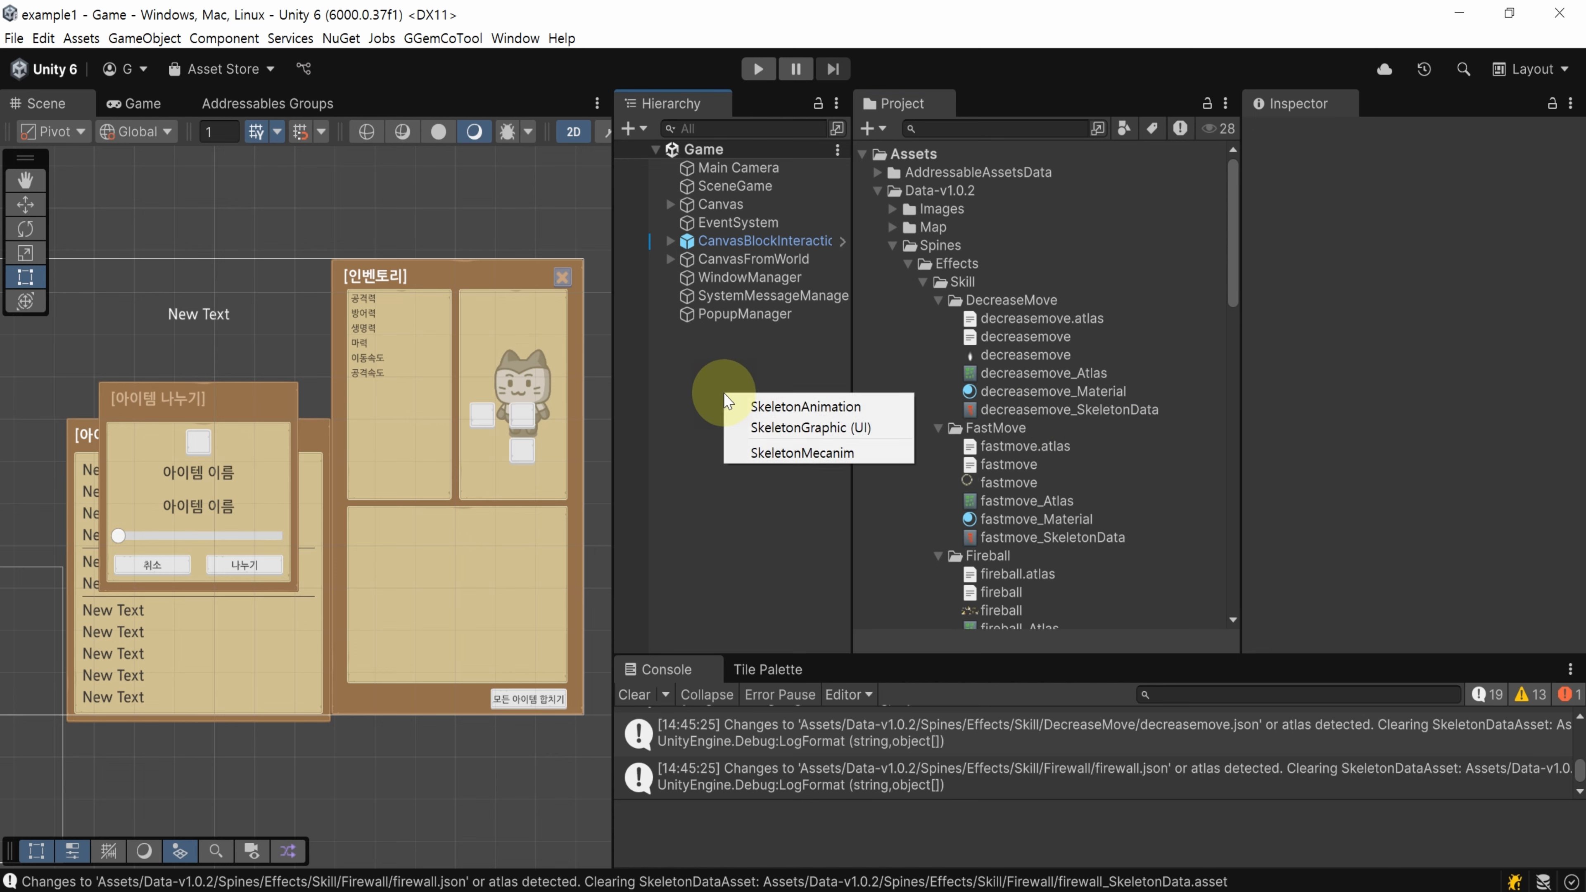
click(890, 411)
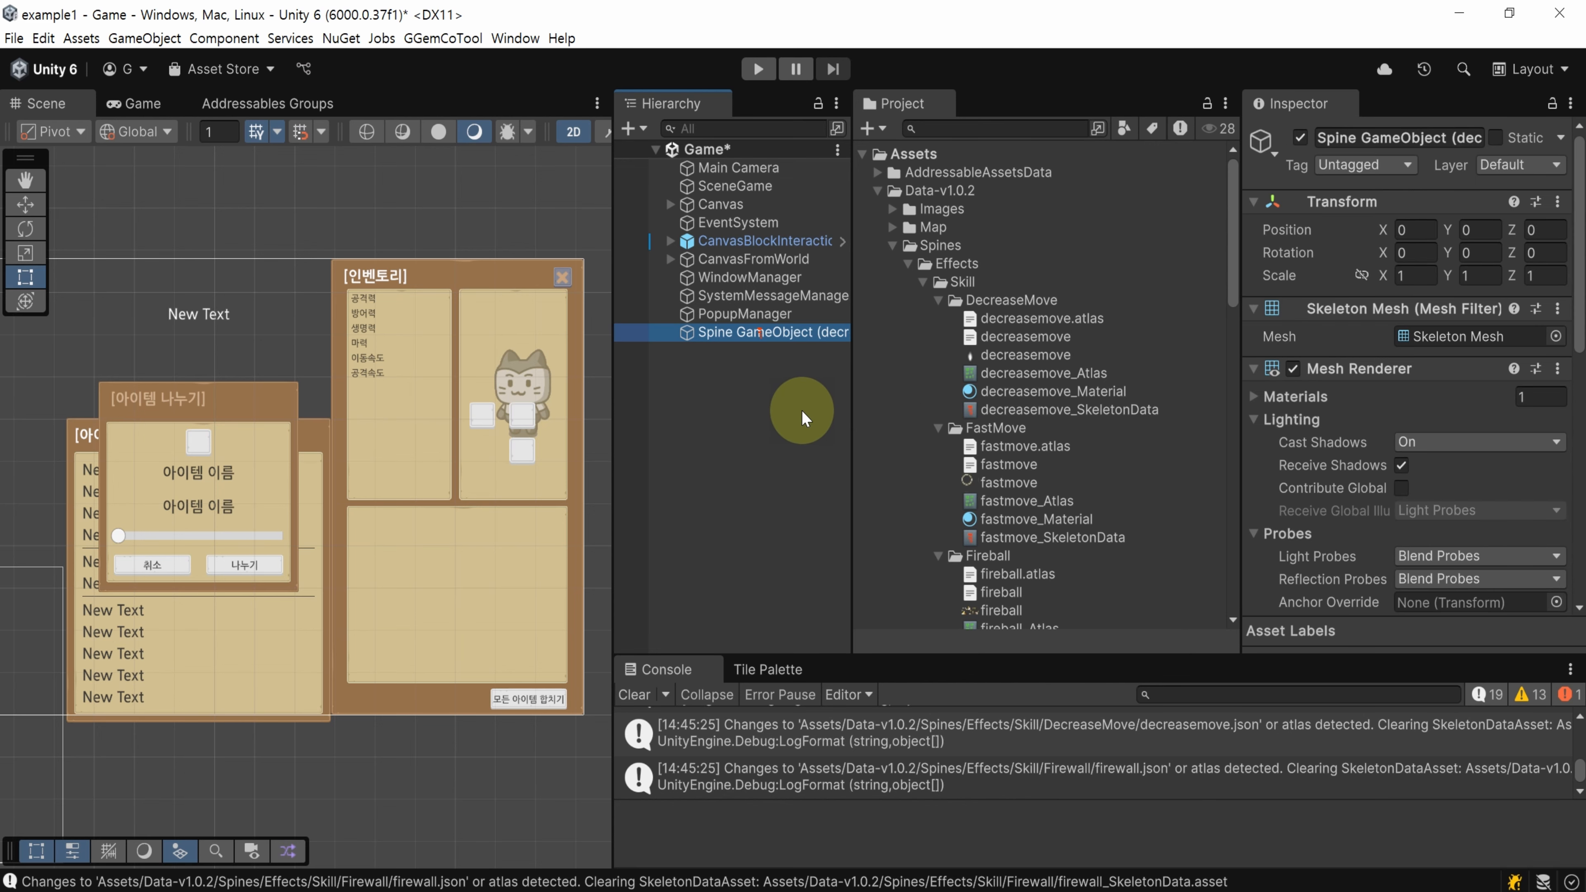
Rename the new Spine object in the hierarchy to DecreaseMove
key(F2)
text(Decr)
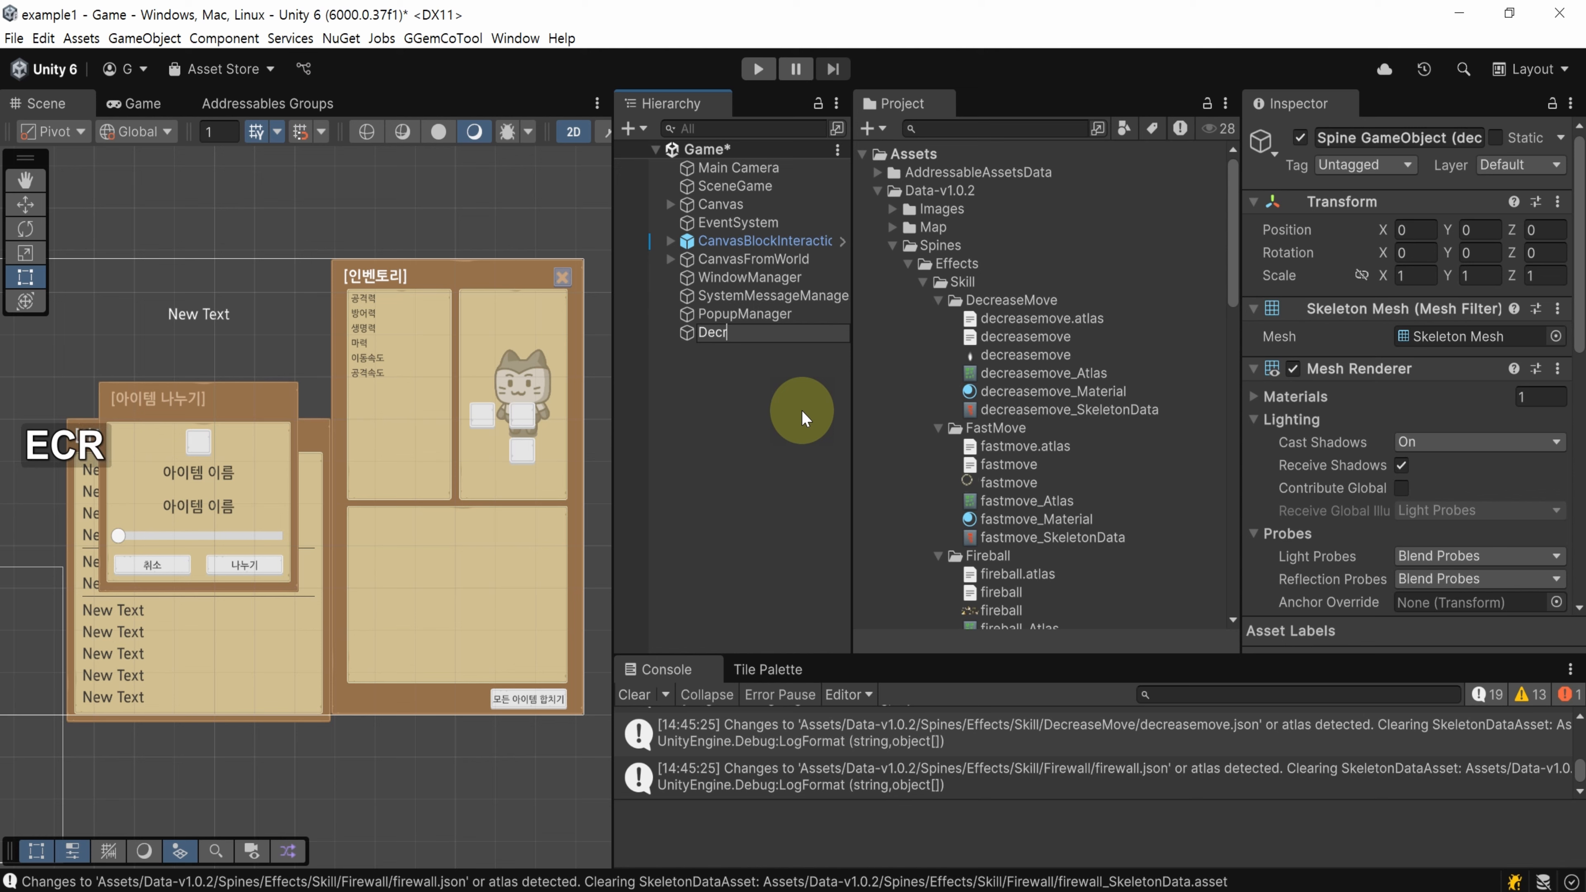
text(easeMove)
key(Return)
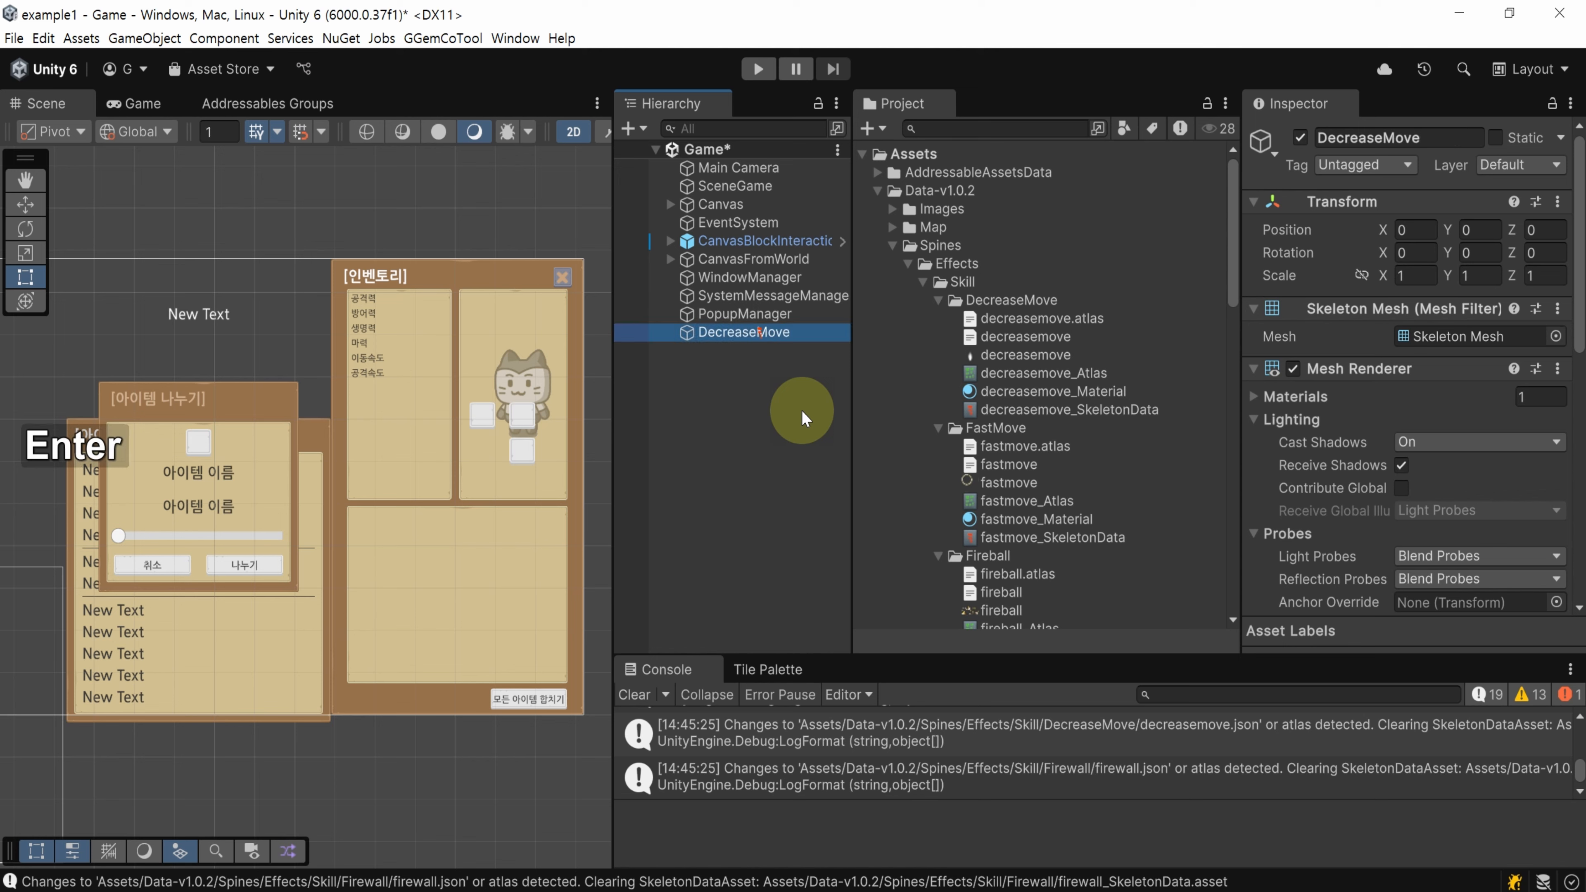
Create an Effects folder with a Skills subfolder in Assets/Resources and save the DecreaseMove object there as a prefab
scroll(930, 339, down, 7)
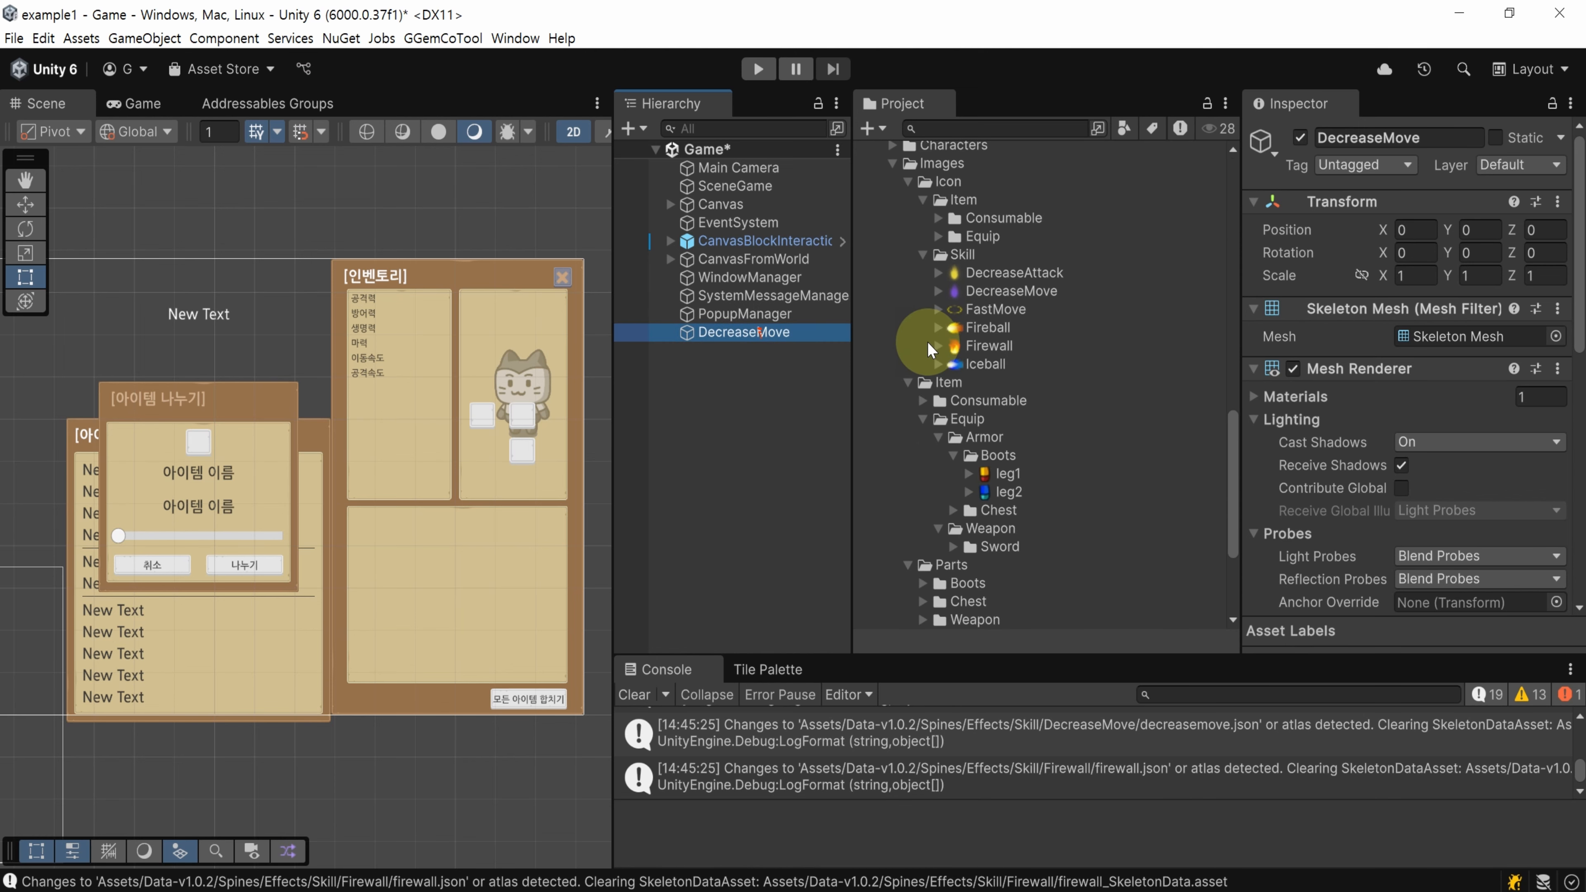
scroll(925, 329, up, 1)
click(894, 232)
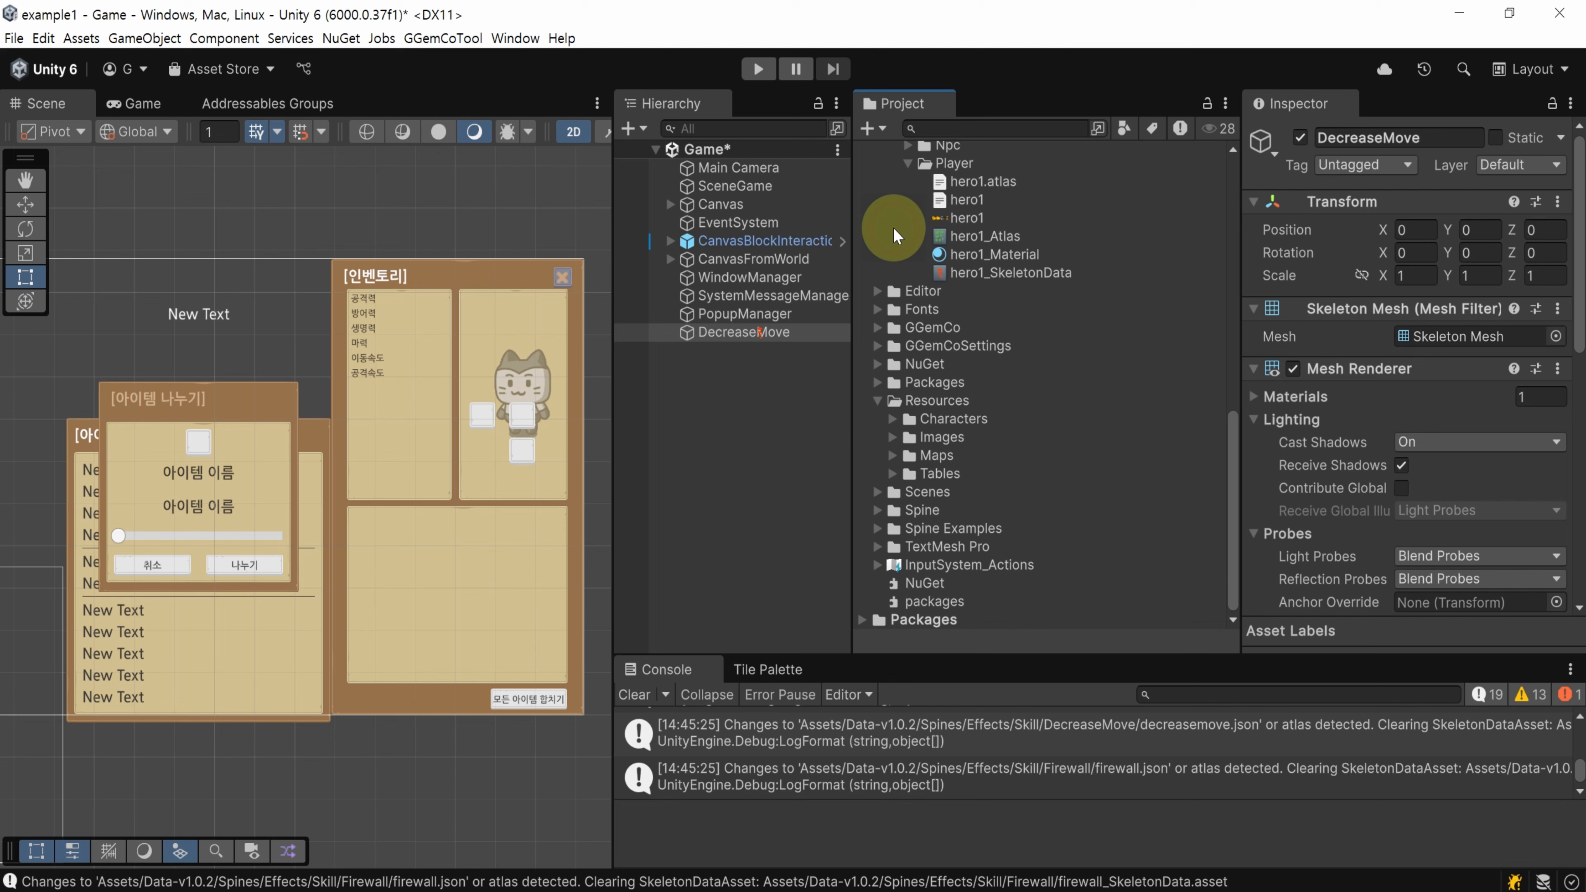
right_click(965, 408)
mouse_move(999, 373)
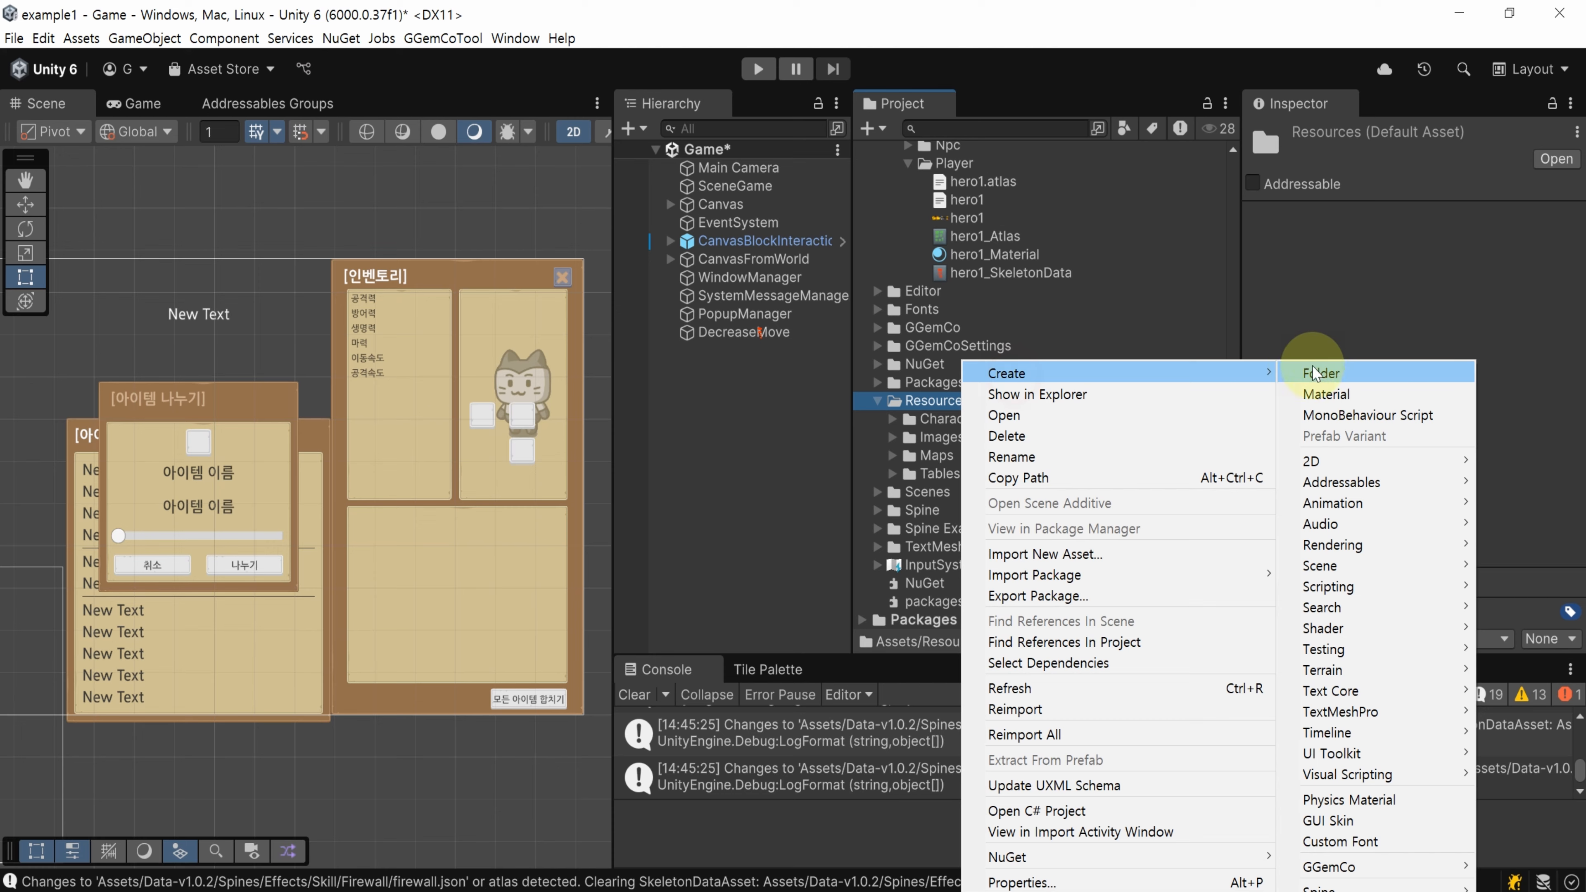
click(1314, 373)
text(Effects)
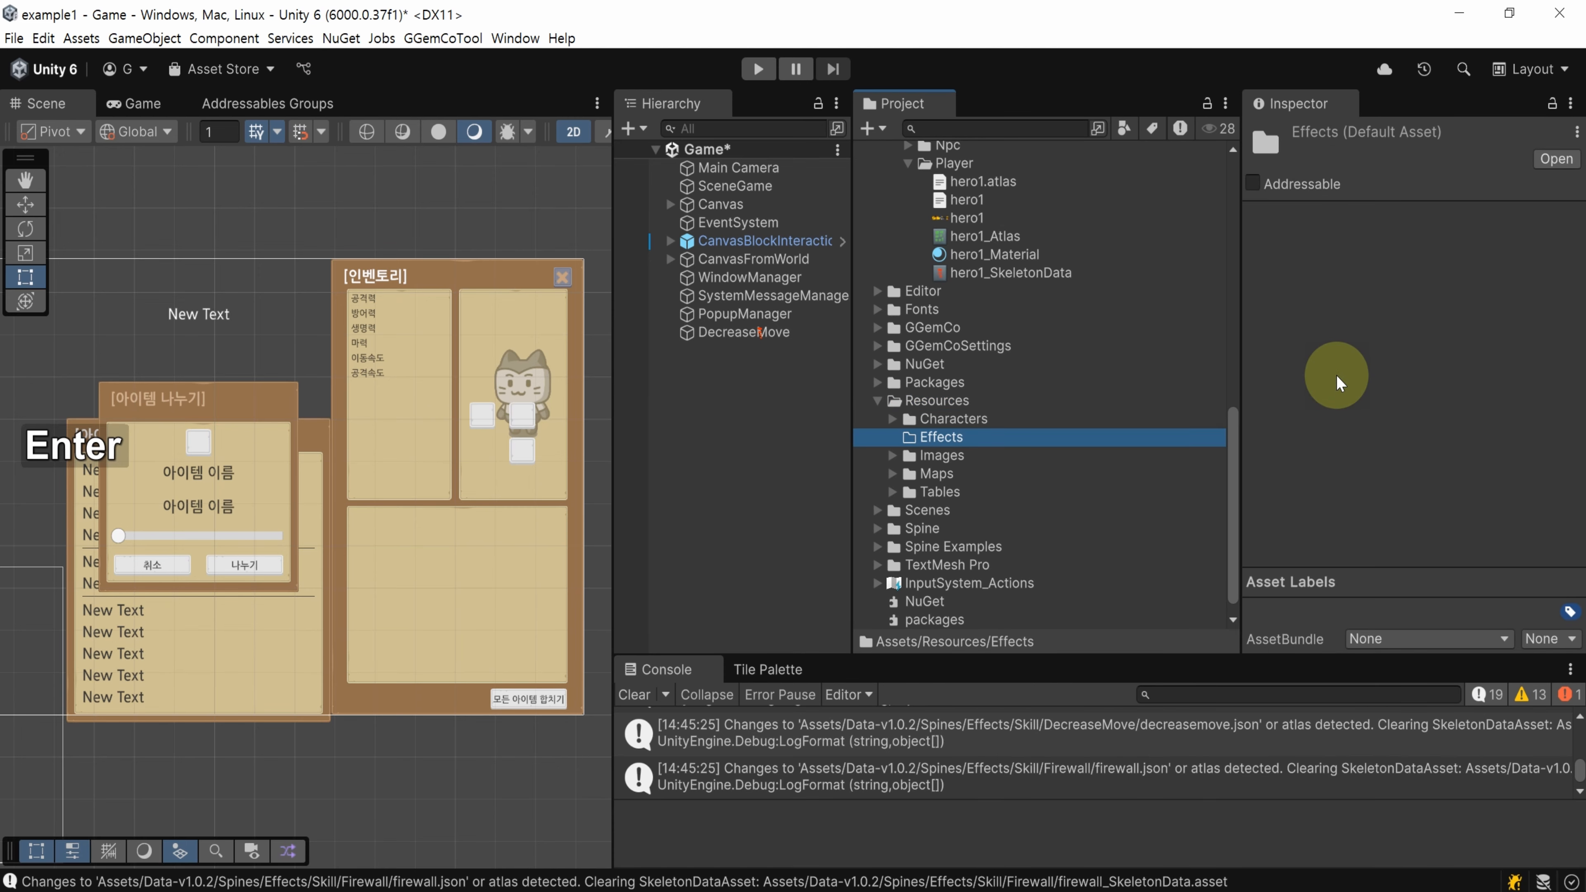
right_click(962, 437)
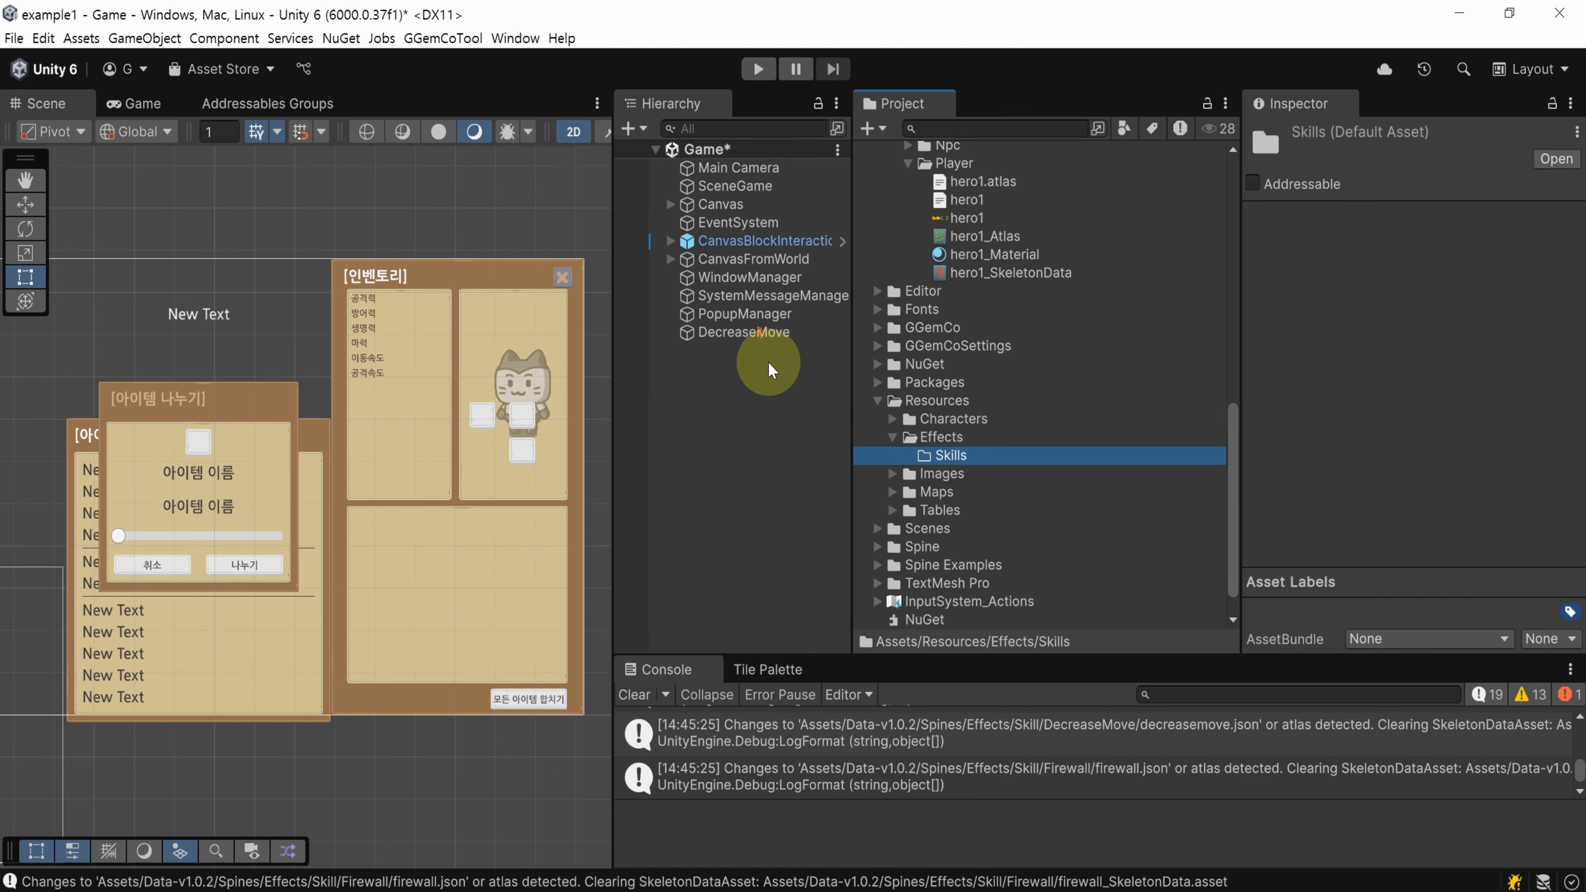
drag(744, 333, 942, 456)
Add the fastmove, fireball and firewall SkeletonData assets to the Game scene hierarchy, naming the objects FastMove, Fireball and Firewall
scroll(1009, 400, up, 10)
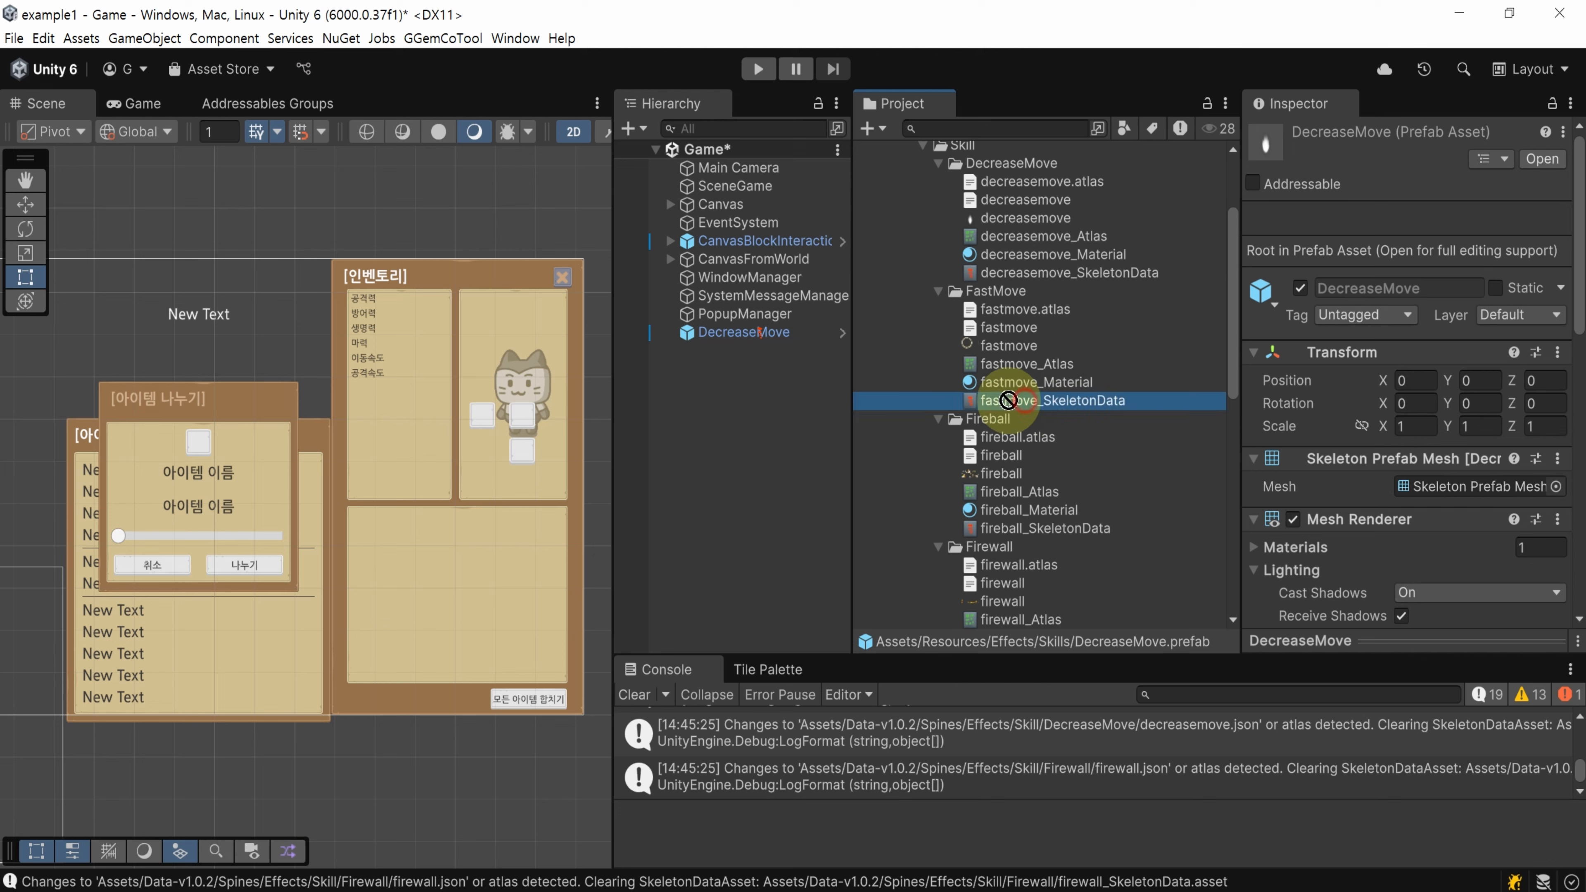
drag(1009, 400, 821, 436)
text(FastMove)
key(Return)
drag(1044, 526, 758, 510)
text(Fireball)
scroll(1027, 599, down, 2)
drag(1027, 590, 776, 494)
text(Firewall)
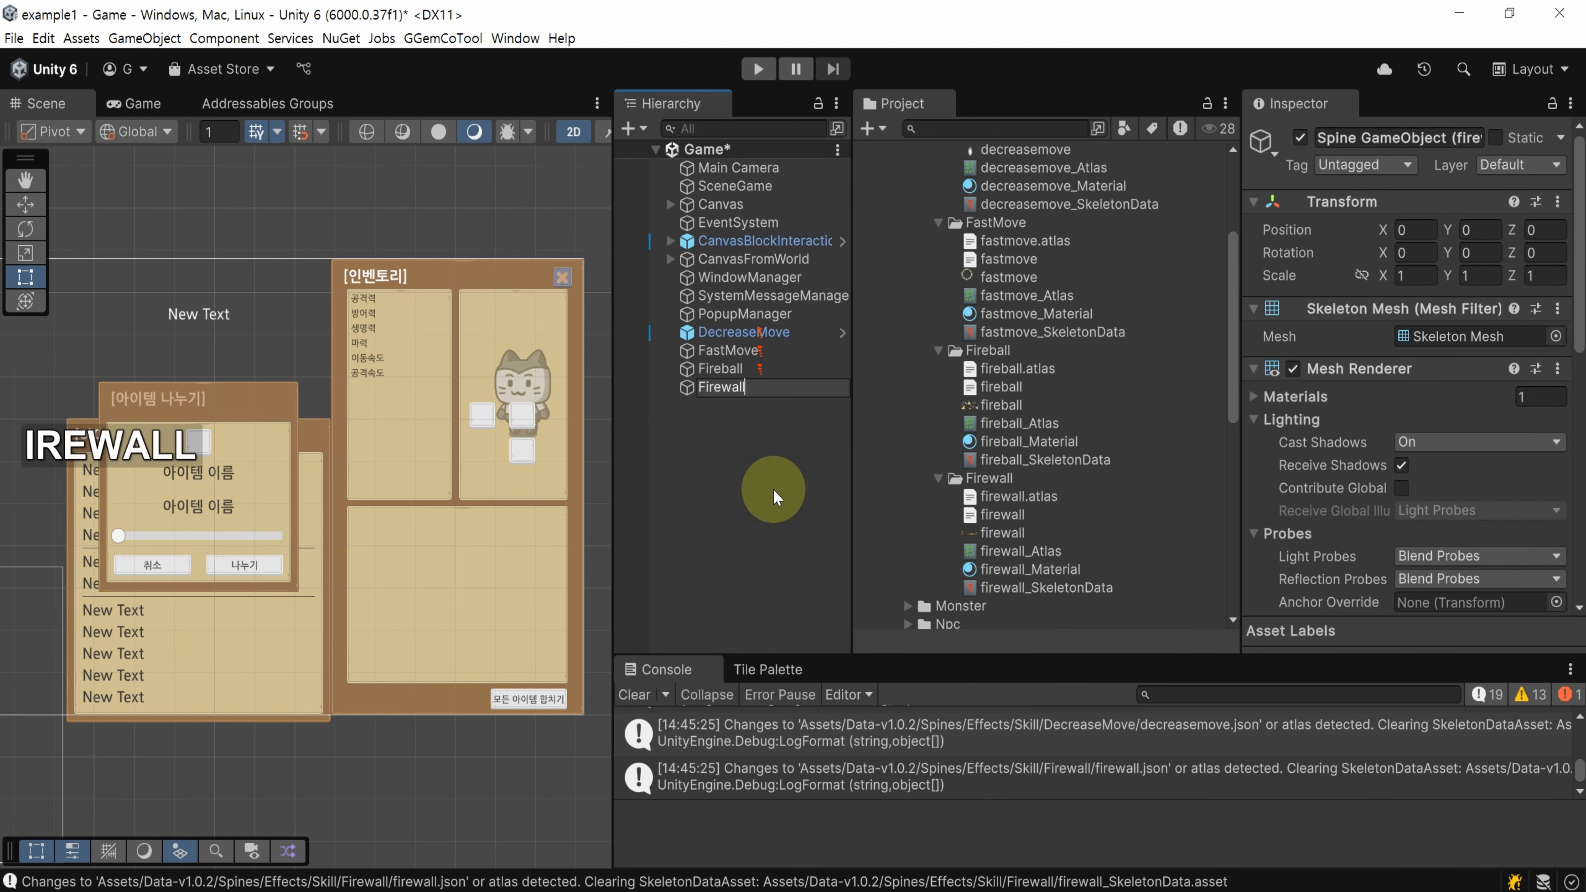
key(Return)
Save the FastMove, Fireball and Firewall objects as prefabs in Resources/Effects/Skills
scroll(1012, 388, down, 10)
drag(728, 350, 974, 402)
drag(721, 387, 988, 402)
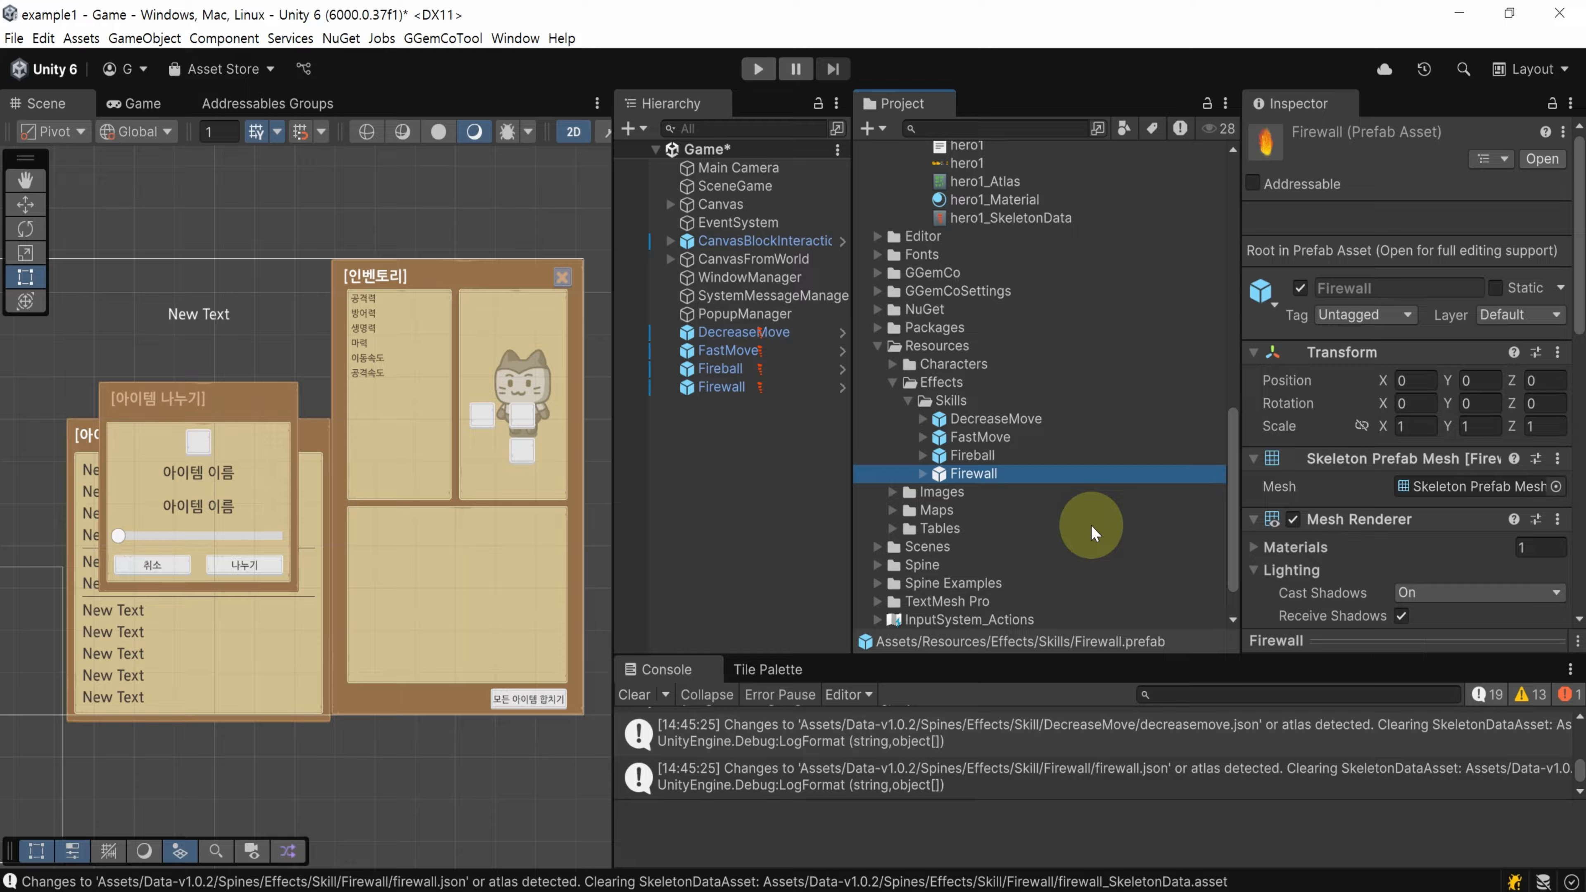
Switch to the Table-v1.6.0 Google Sheet, examine the effect table's PrefabPath column, and return to Unity
key(alt+Tab)
click(546, 533)
drag(442, 305, 463, 462)
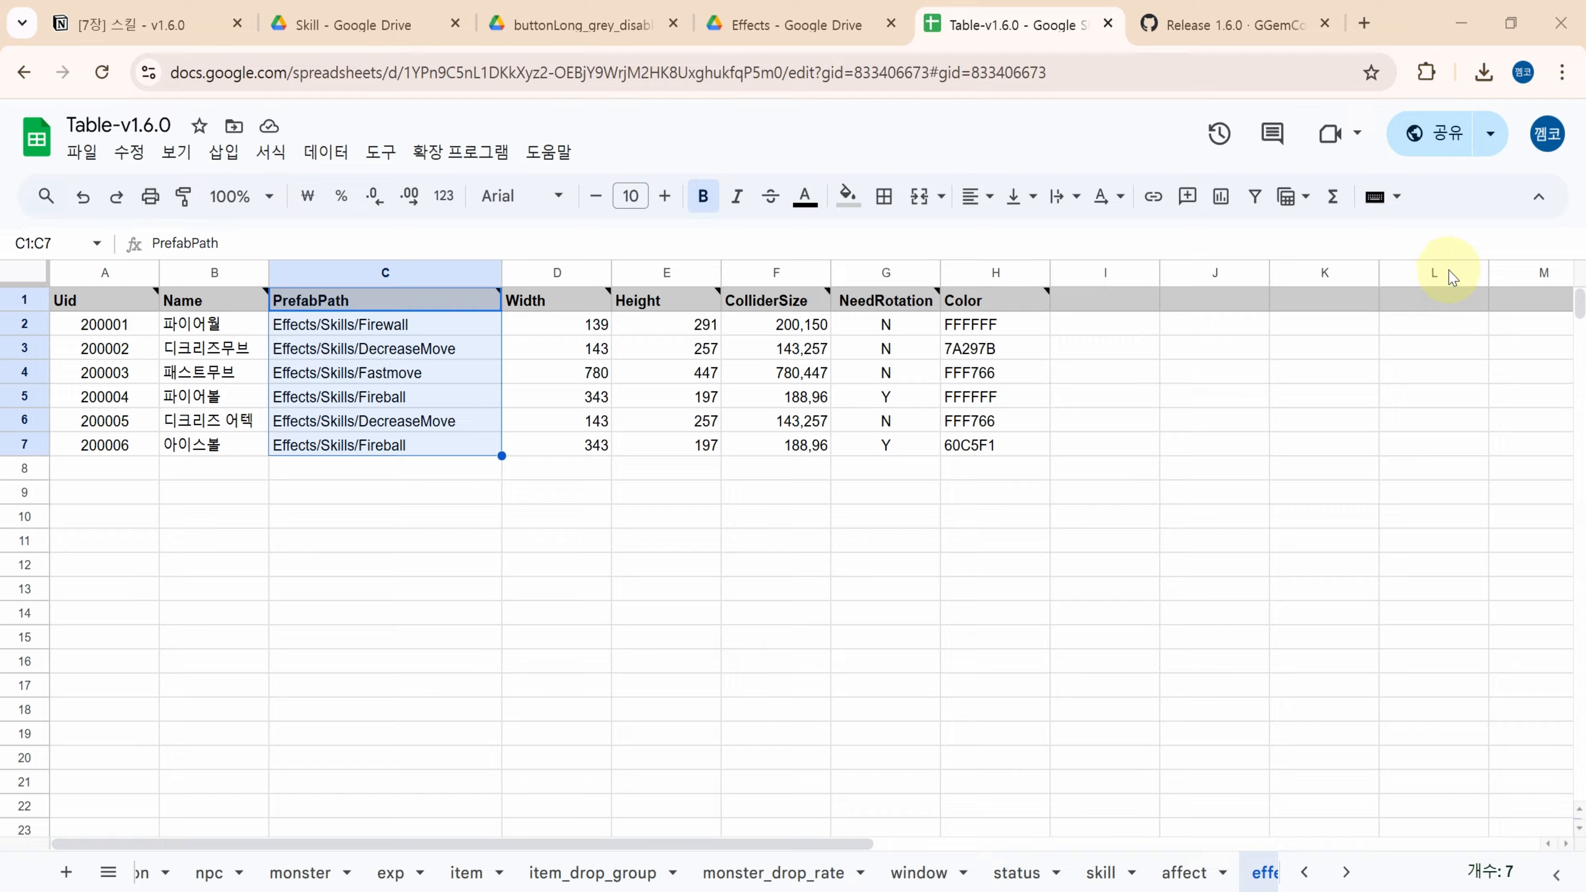
key(alt+Tab)
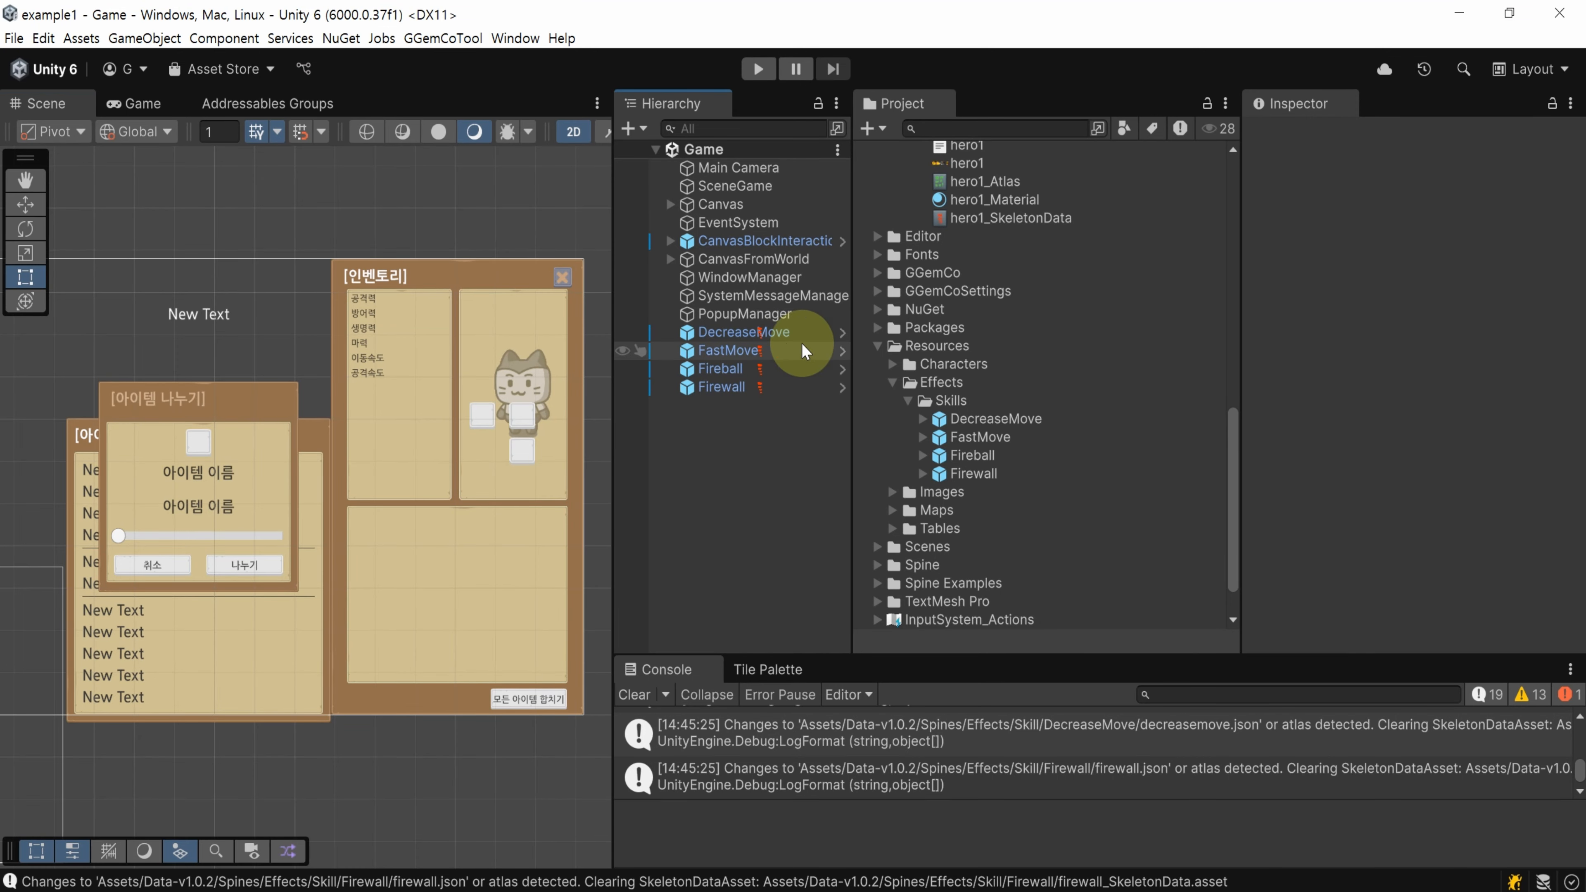
Check the Transform scale of the DecreaseMove, FastMove, Fireball and Firewall prefabs
click(1012, 419)
click(1062, 438)
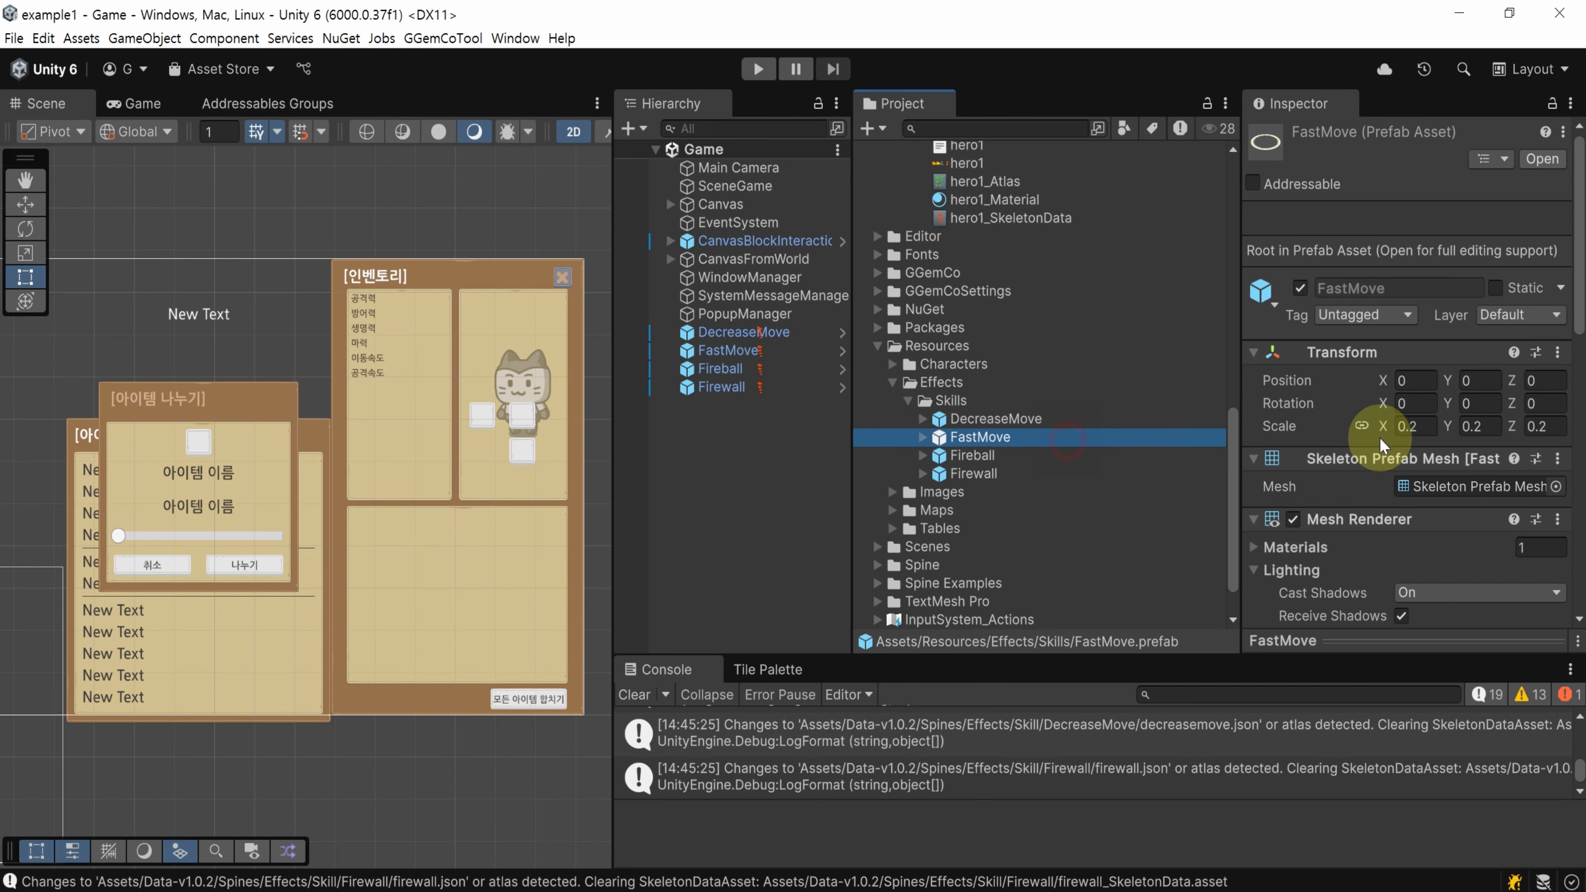
click(1056, 456)
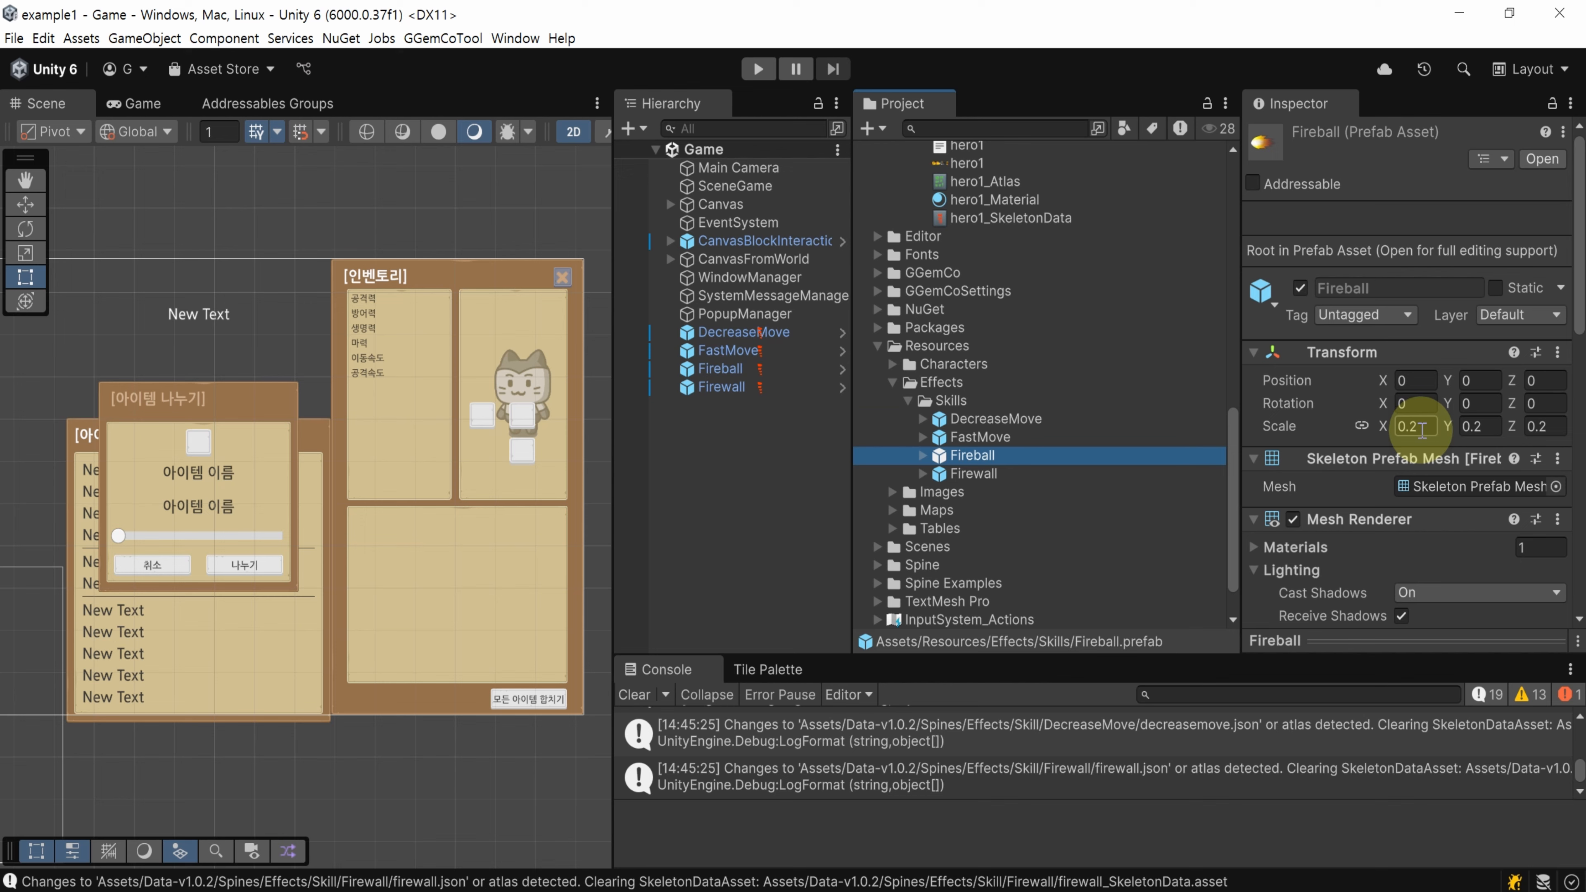
click(1105, 473)
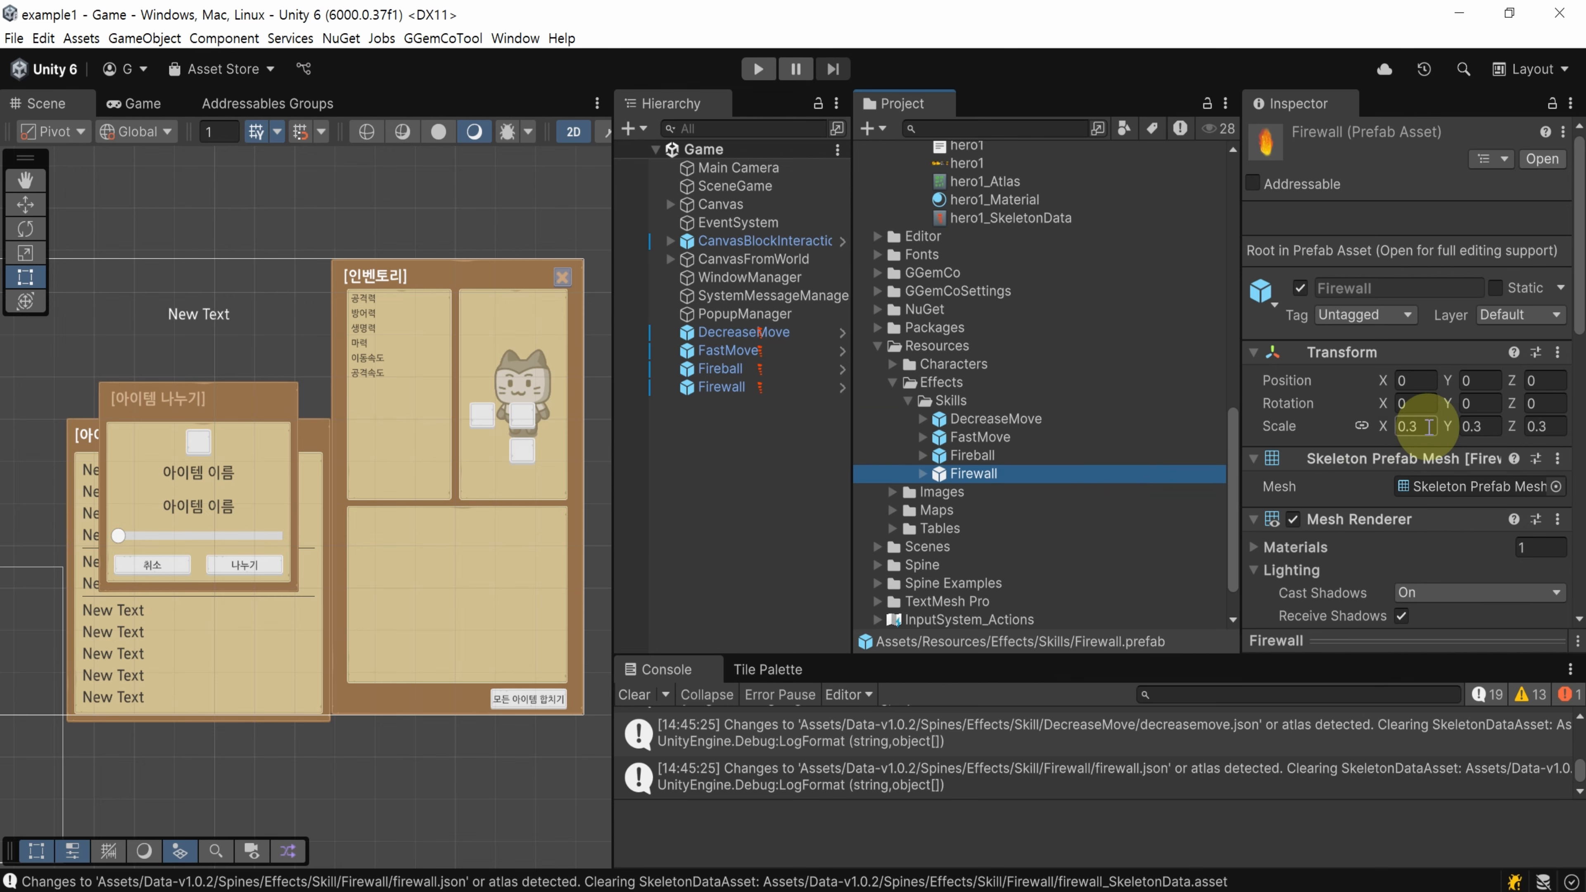
Check the SkeletonAnimation sorting layer and order in layer of each of the four skill effect prefabs
click(1102, 418)
scroll(1277, 500, down, 4)
scroll(1284, 512, down, 4)
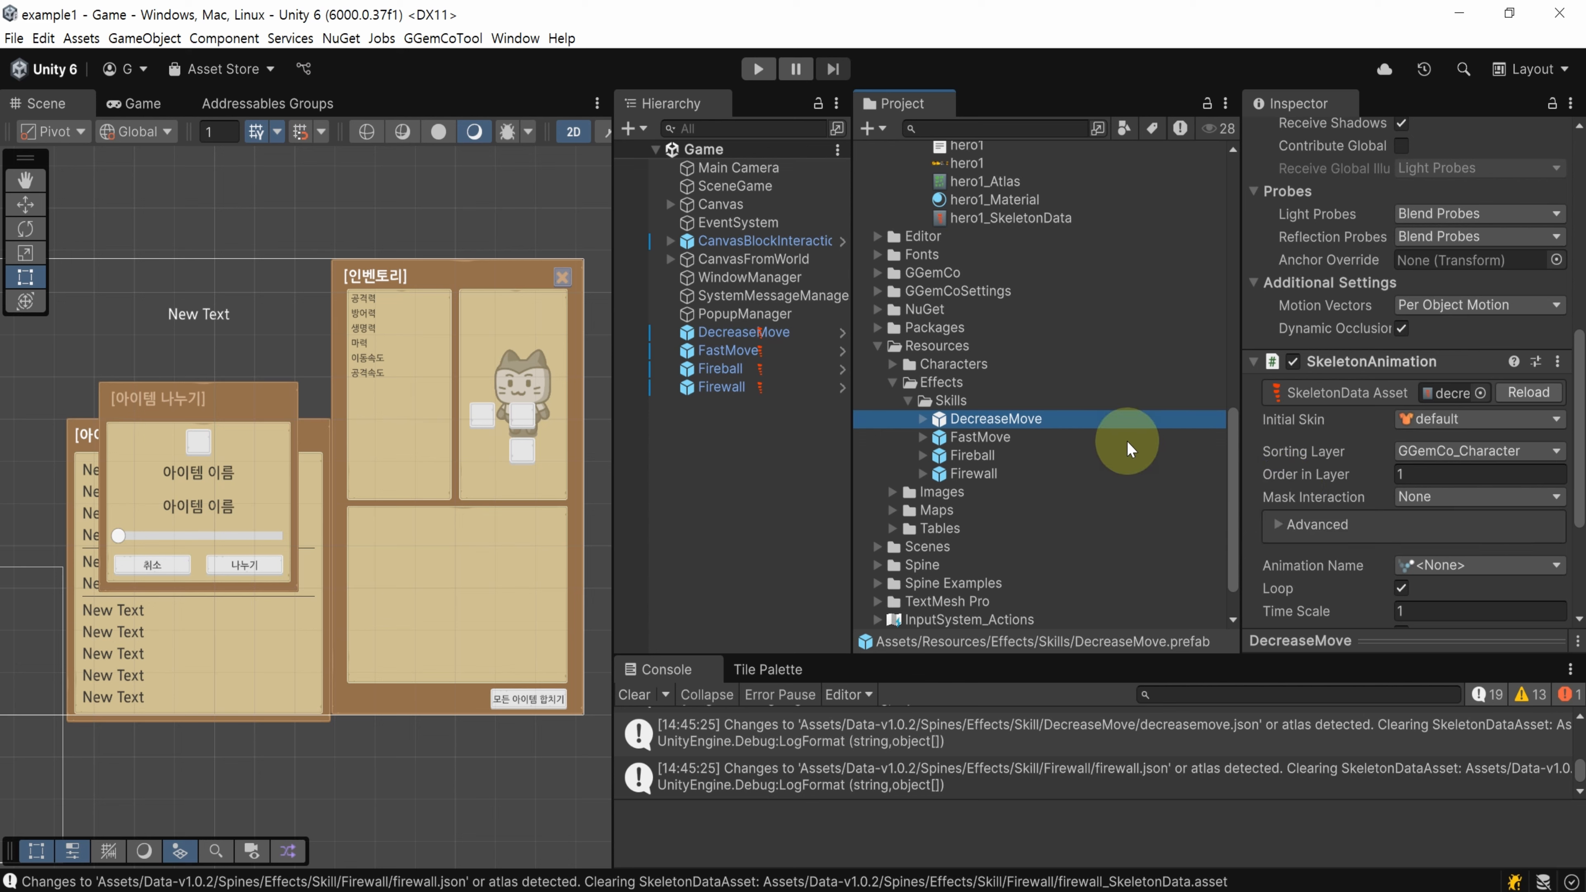
click(1144, 437)
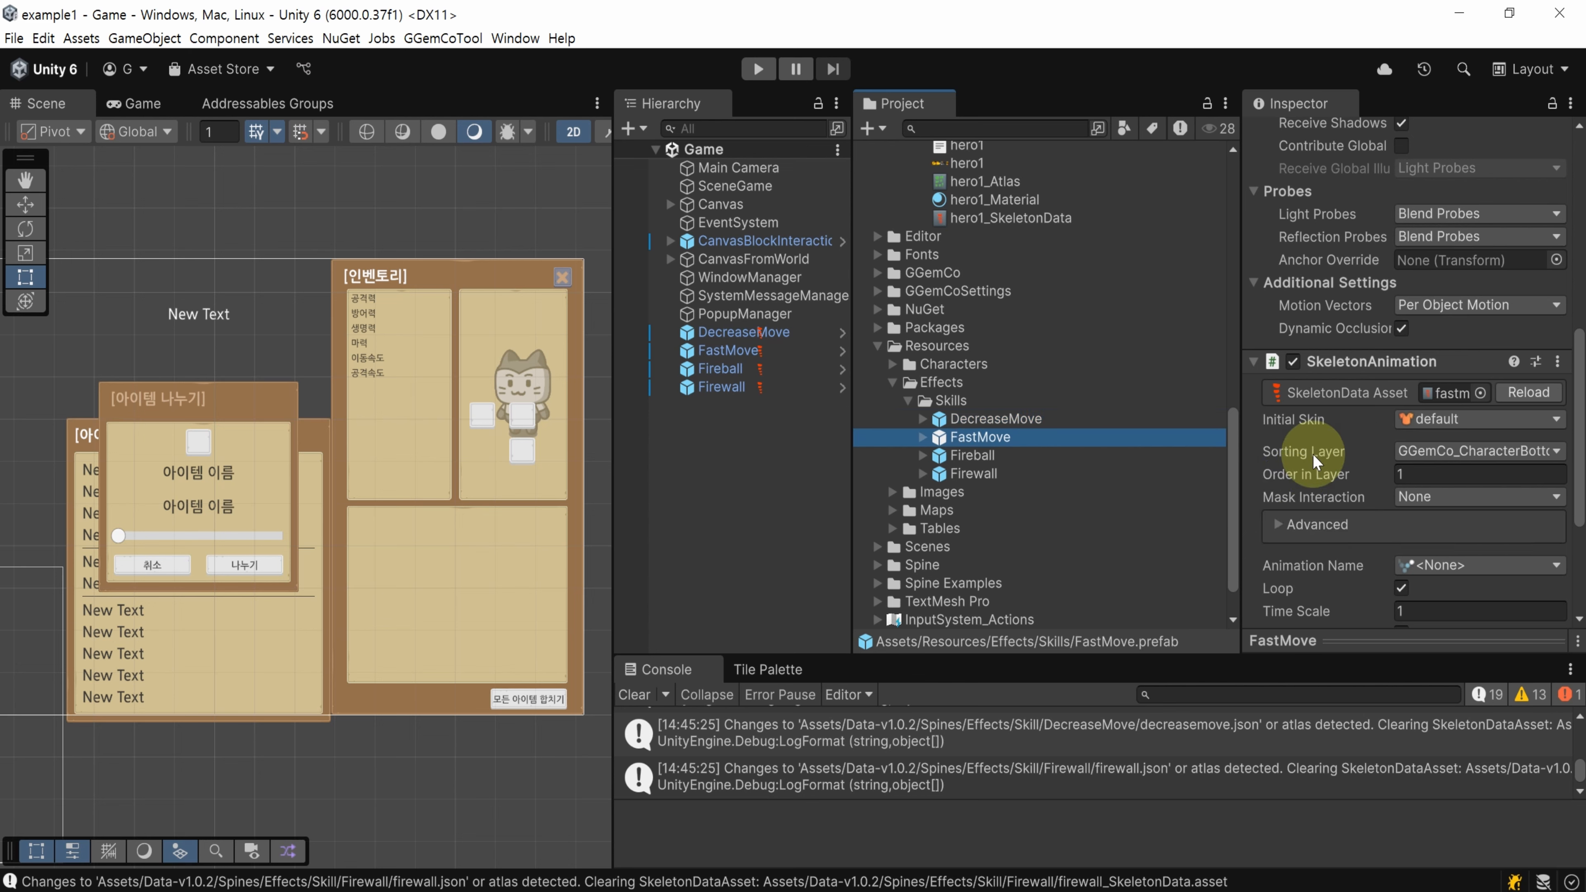
drag(1238, 442, 1032, 449)
click(1032, 455)
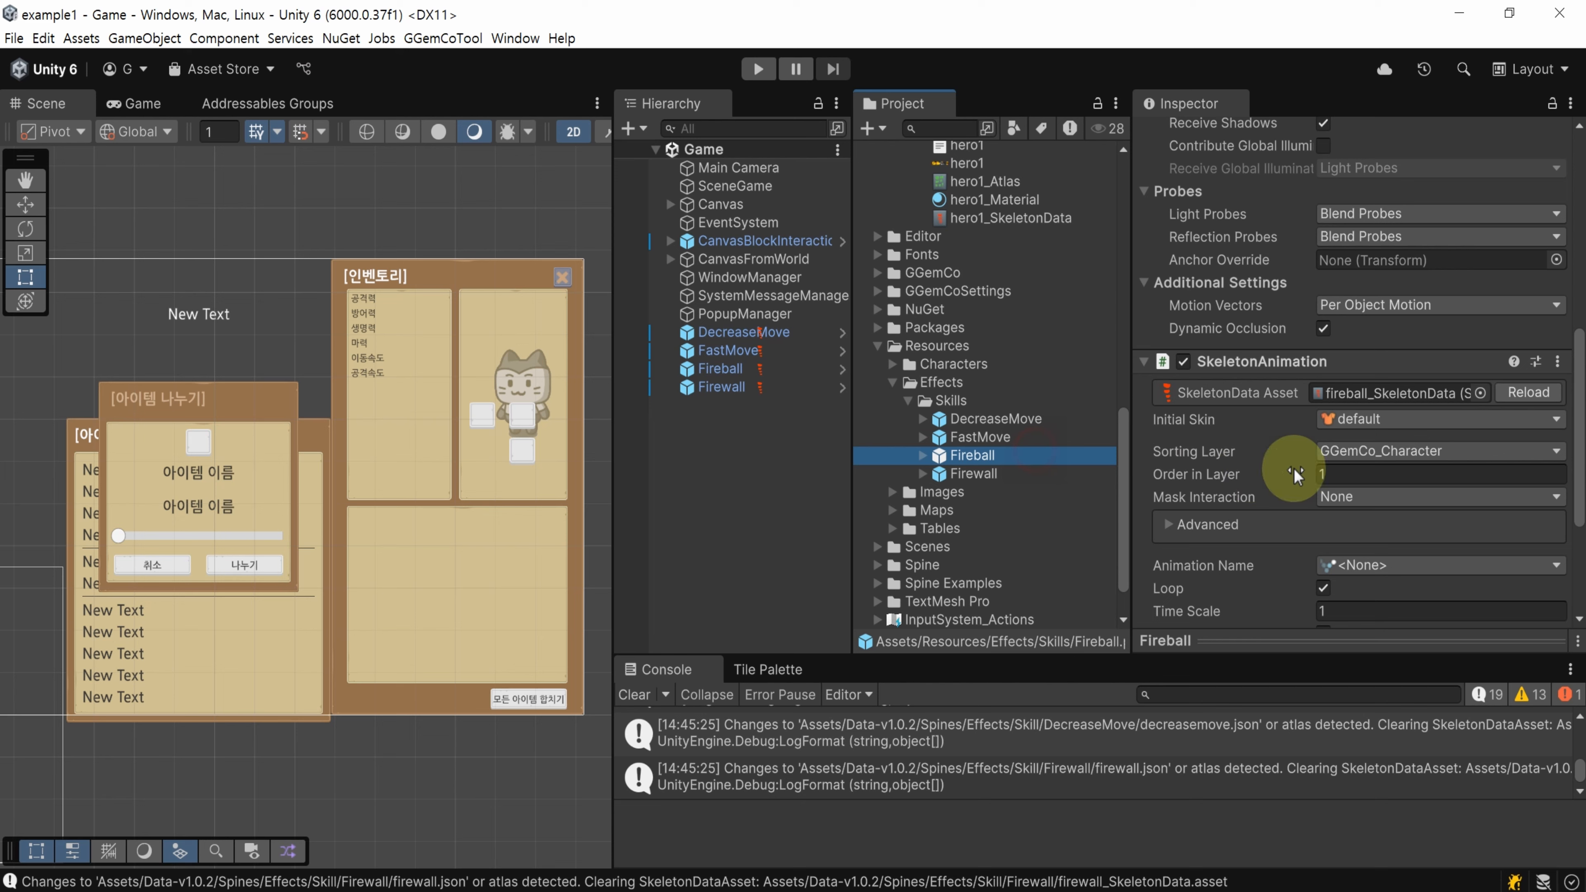
click(1025, 474)
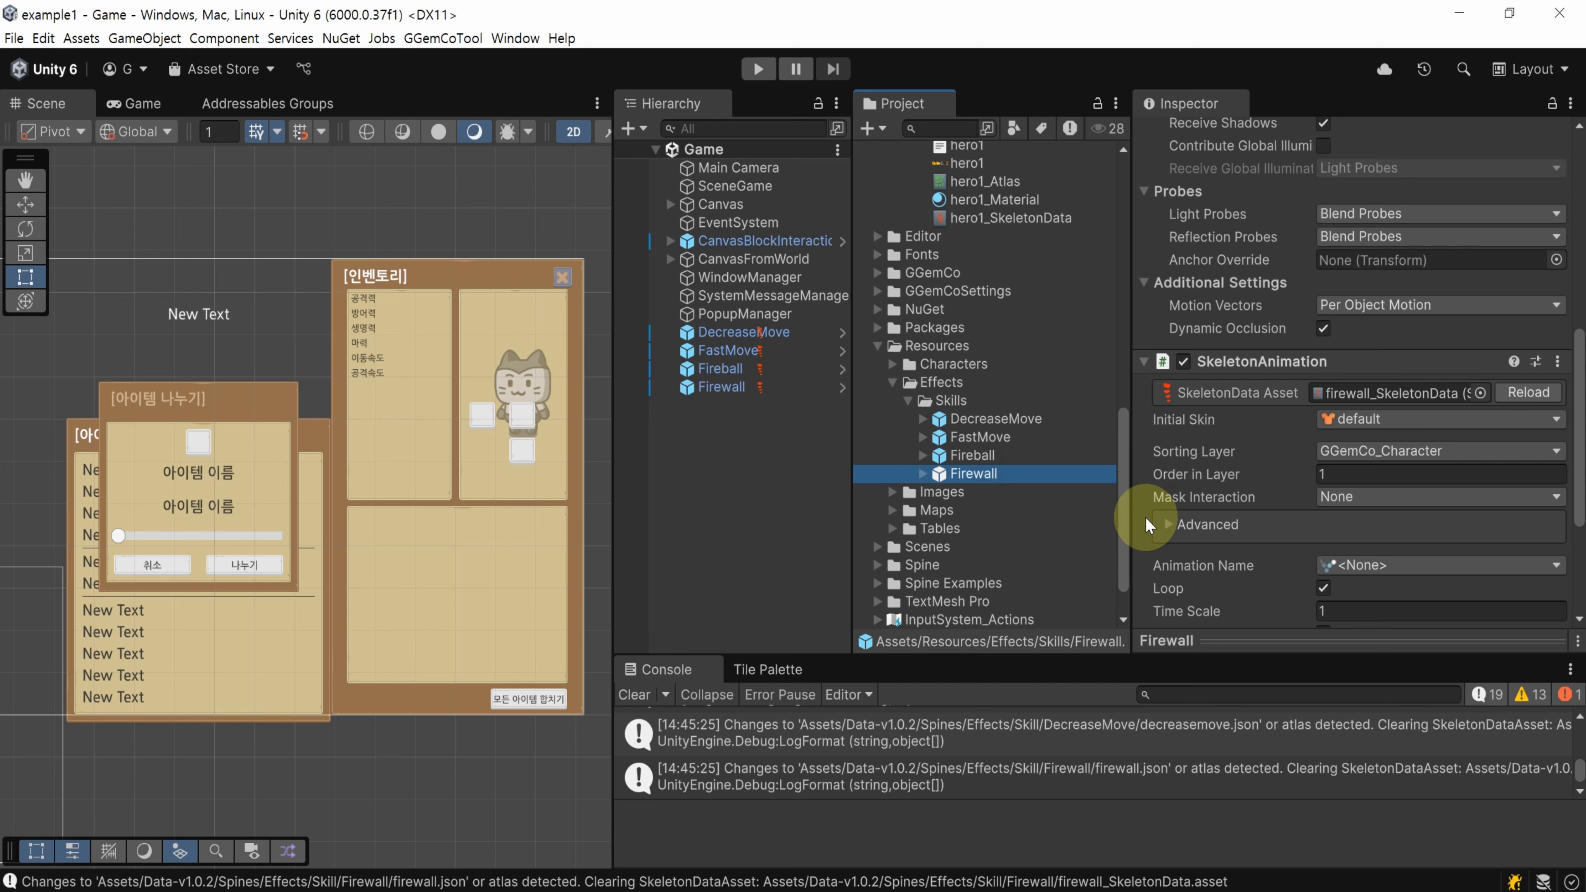
Delete the DecreaseMove, FastMove, Fireball and Firewall instances from the hierarchy and save the Game scene
click(743, 334)
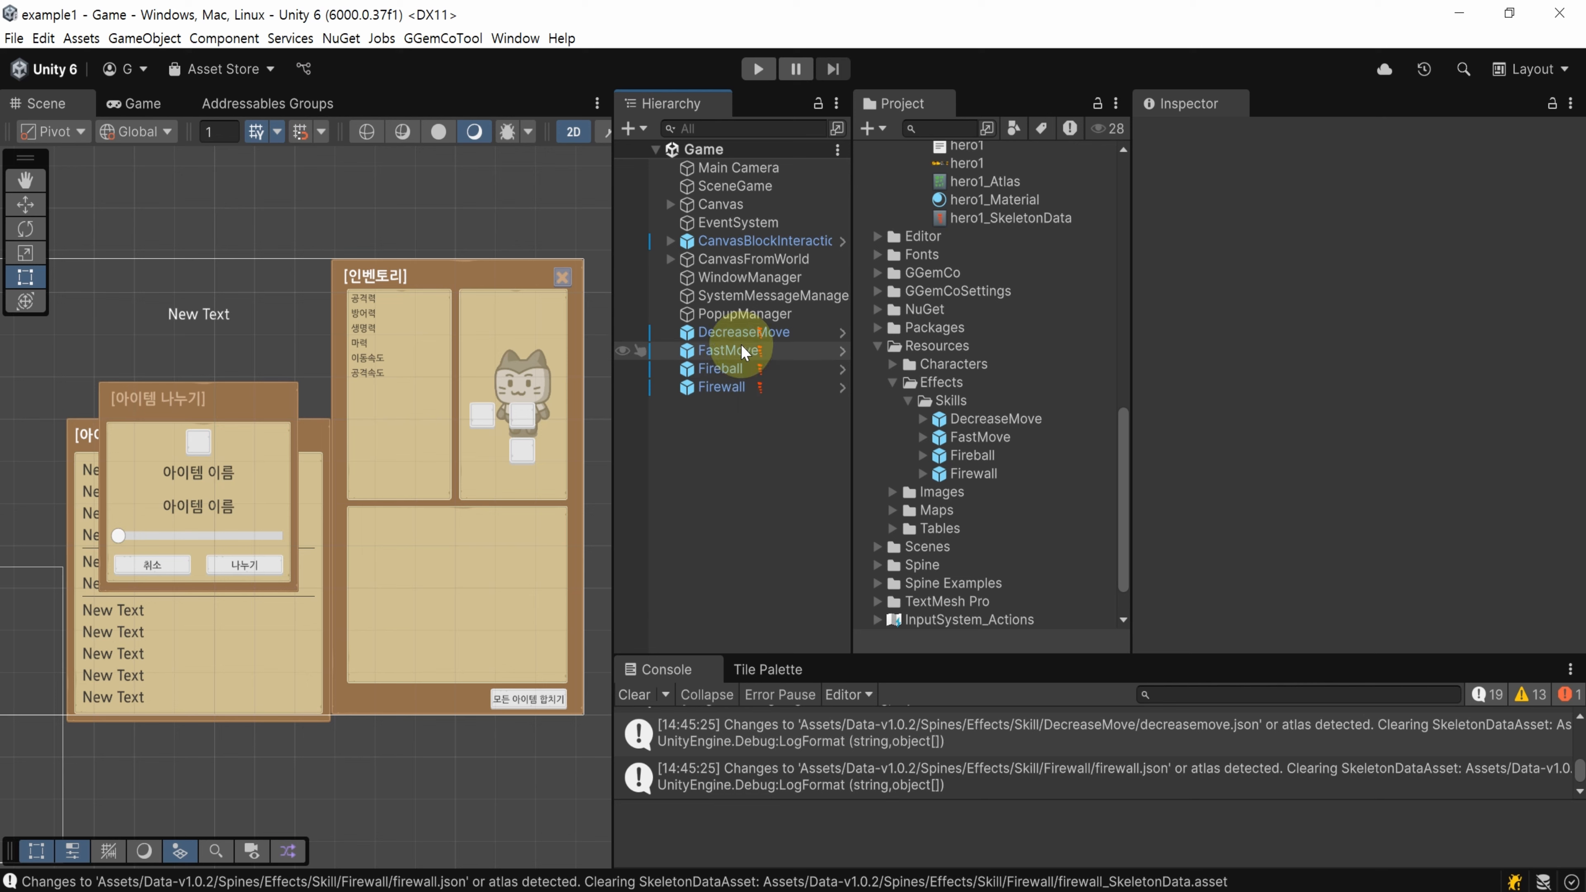
shift+click(725, 387)
key(Delete)
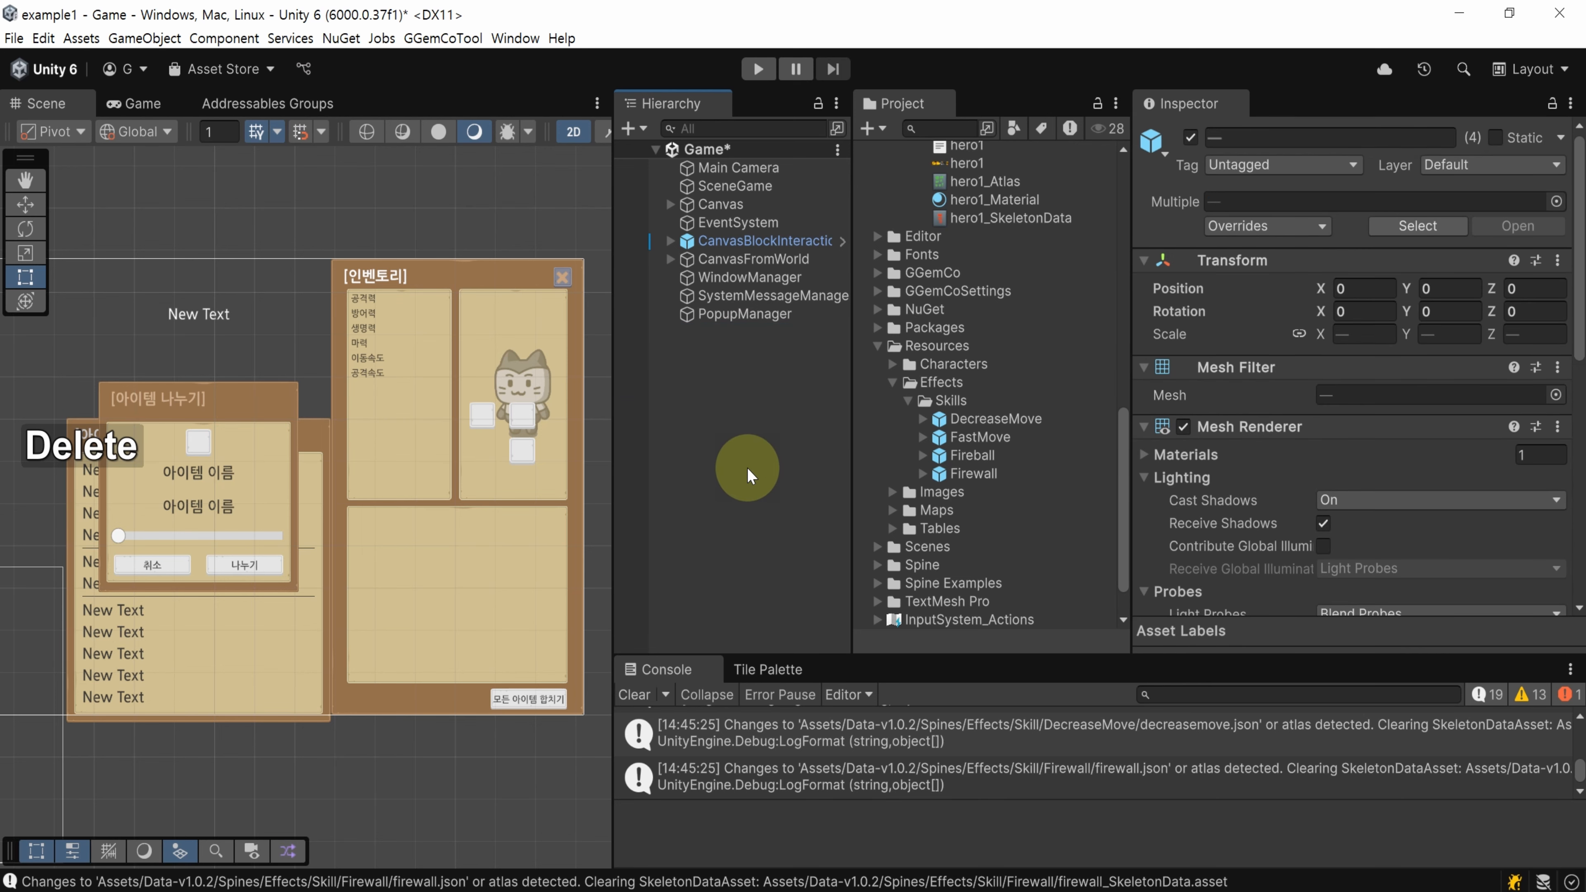
key(ctrl+s)
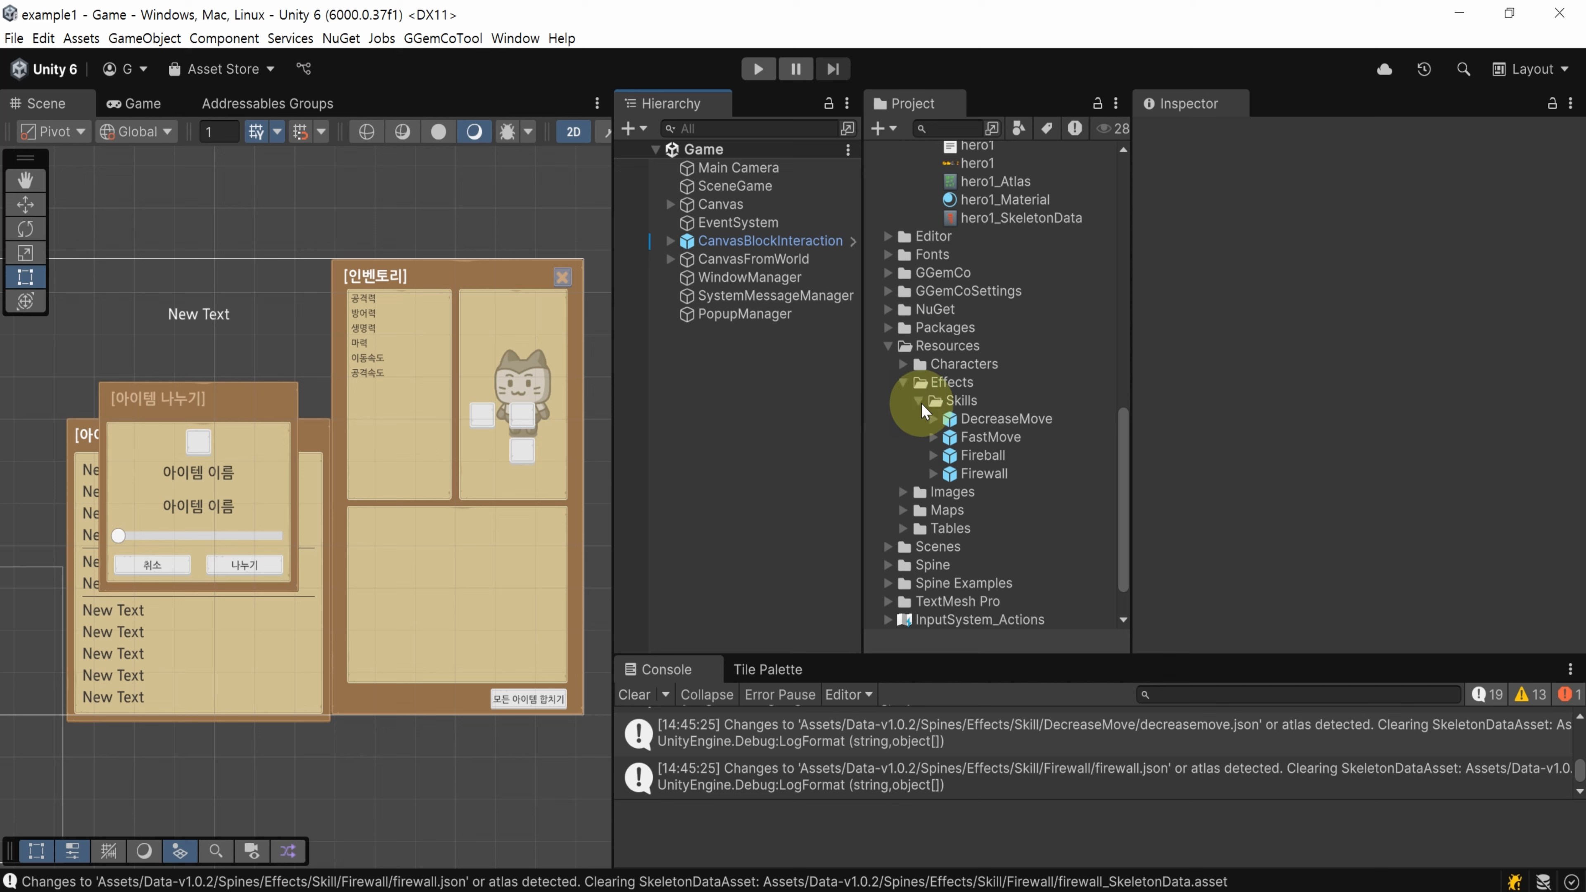
Move ButtonInventory from the Canvas root into WindowHud in the hierarchy
scroll(979, 453, up, 10)
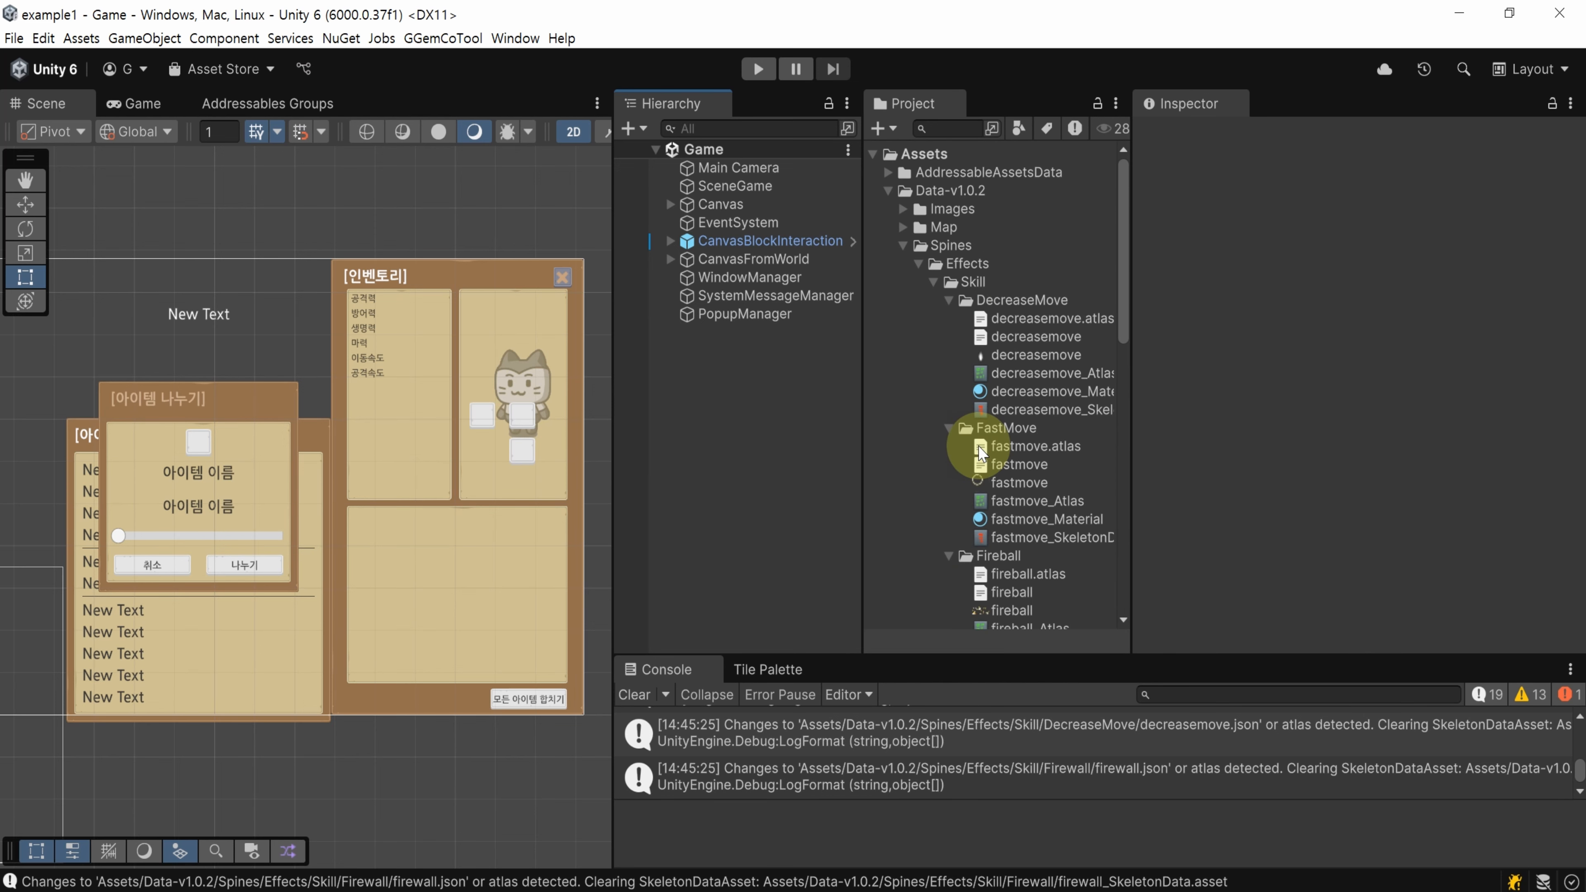
click(670, 204)
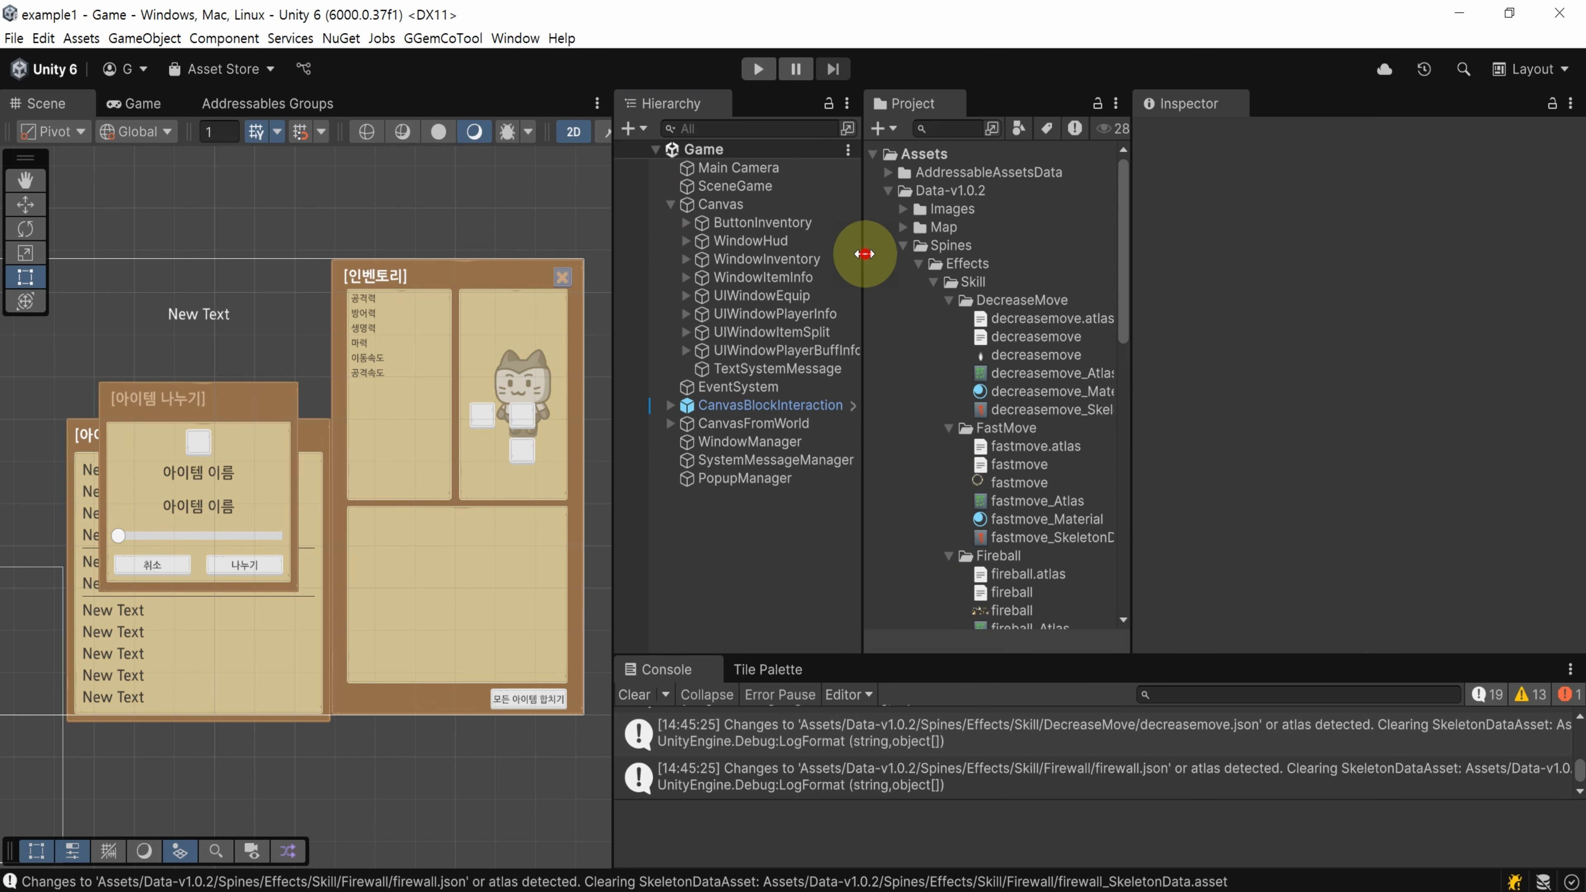
drag(860, 256, 893, 256)
drag(1130, 242, 1255, 242)
drag(712, 222, 721, 244)
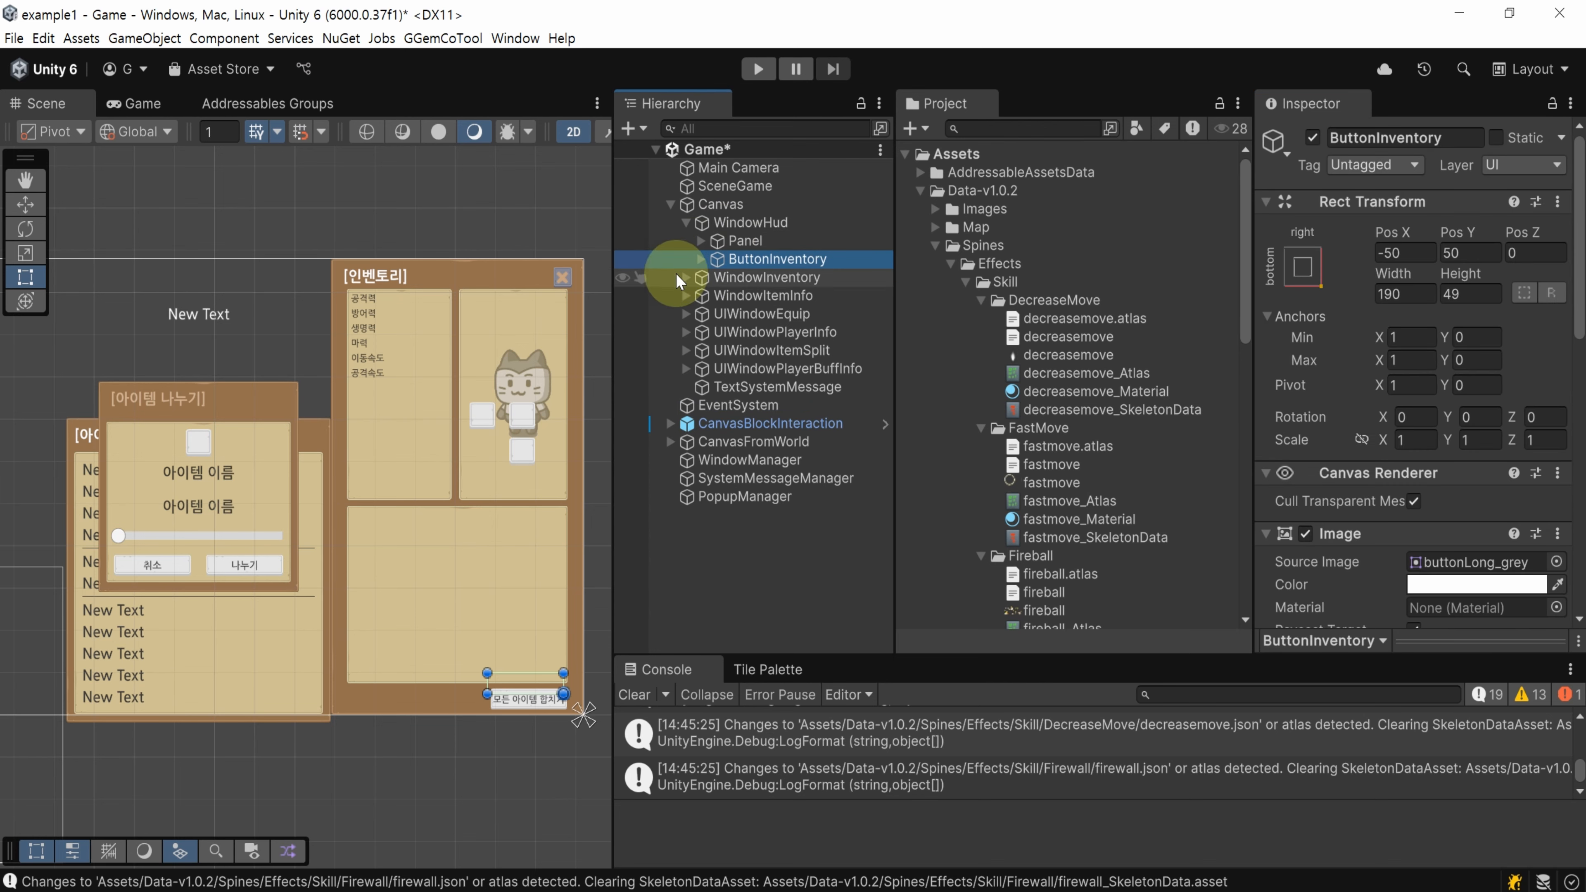
Duplicate ButtonInventory within WindowHud and rename the copy ButtonOpenSkill
key(ctrl+c)
key(ctrl+v)
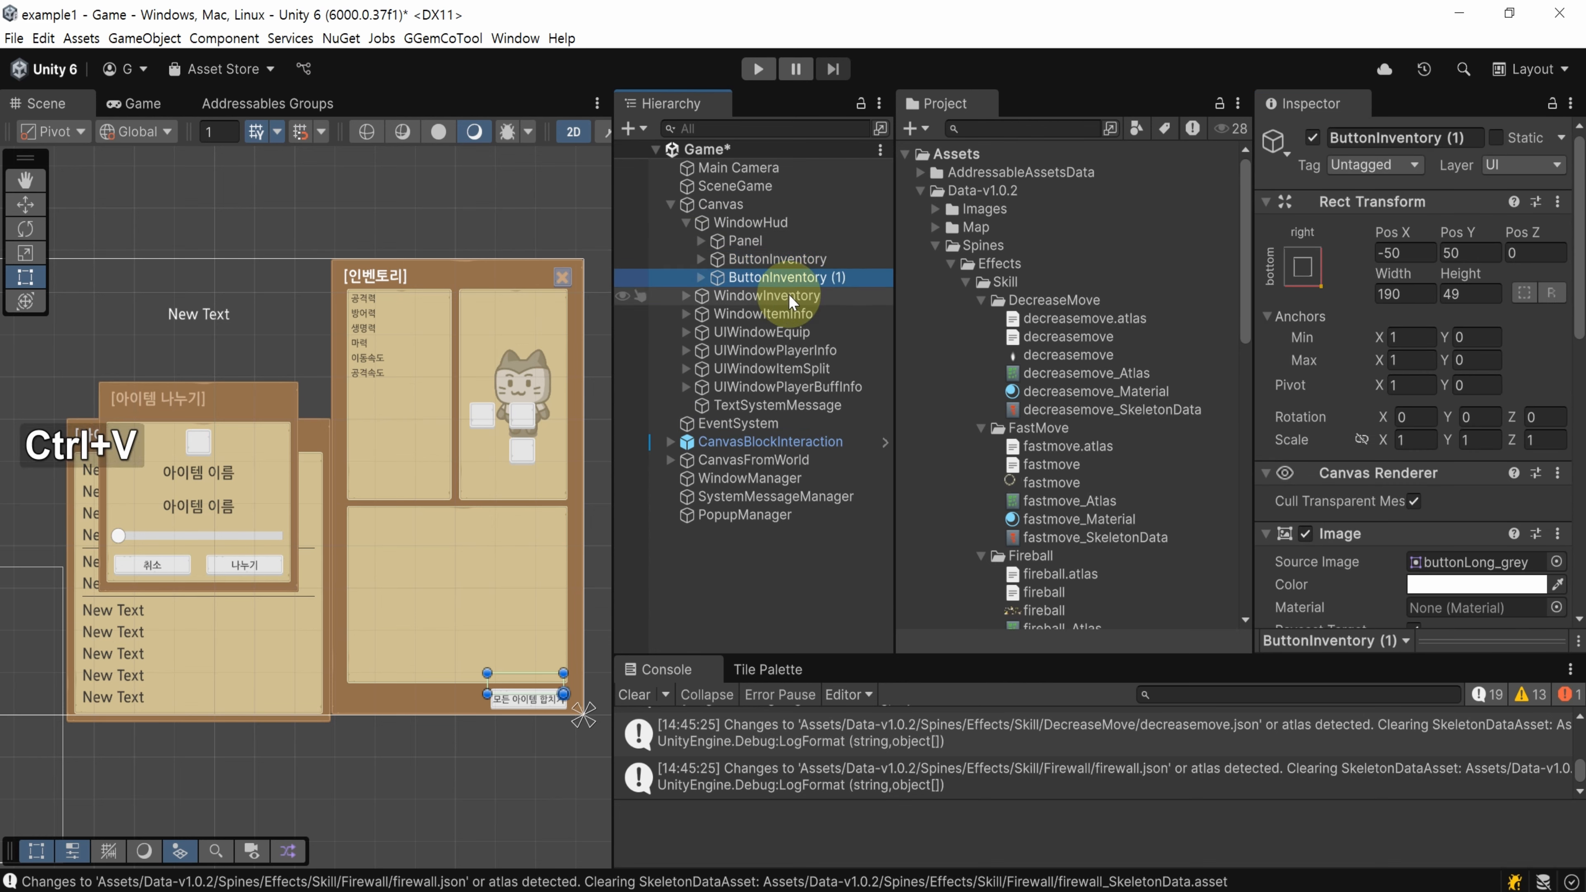
key(F2)
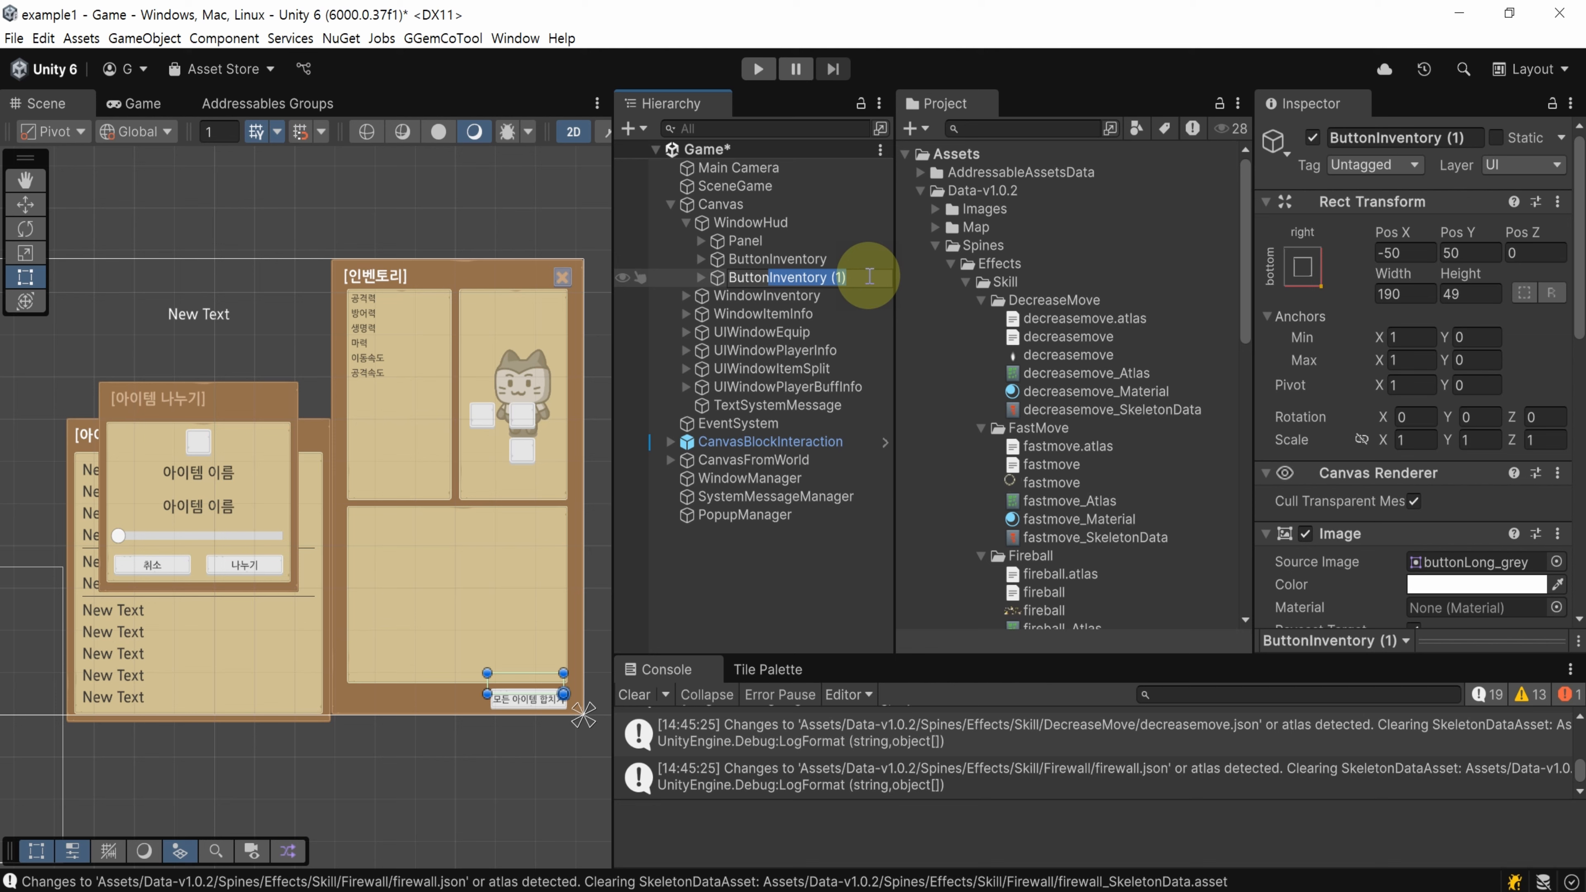
text(Op)
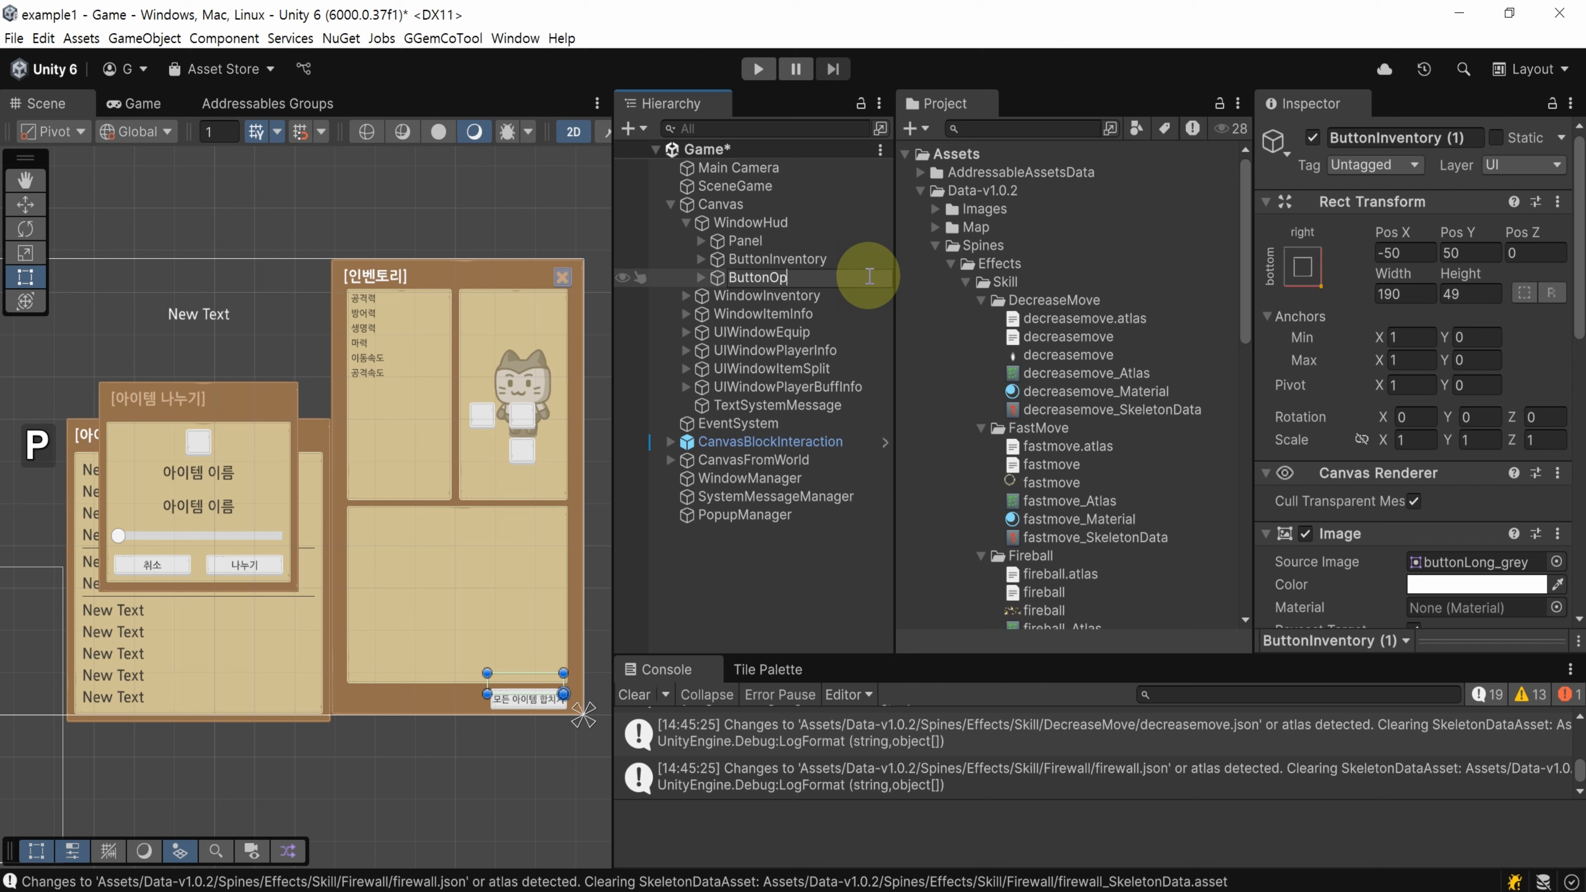
text(enSkill)
key(Return)
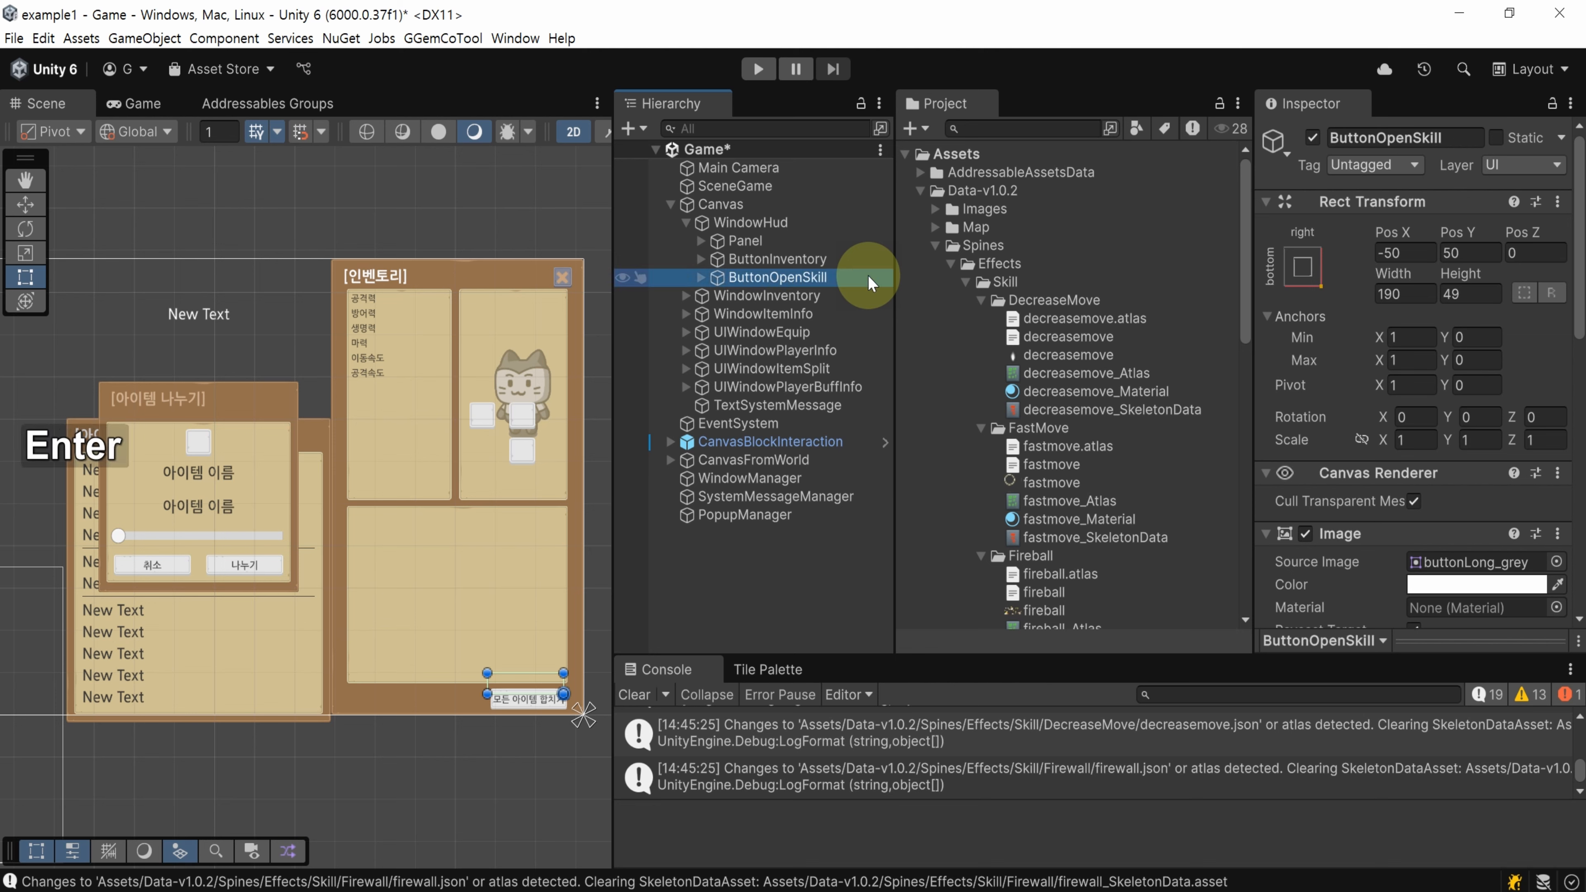
Set ButtonOpenSkill's Pos X to -290 and change its child Text (TMP) label to 스킬
click(1403, 253)
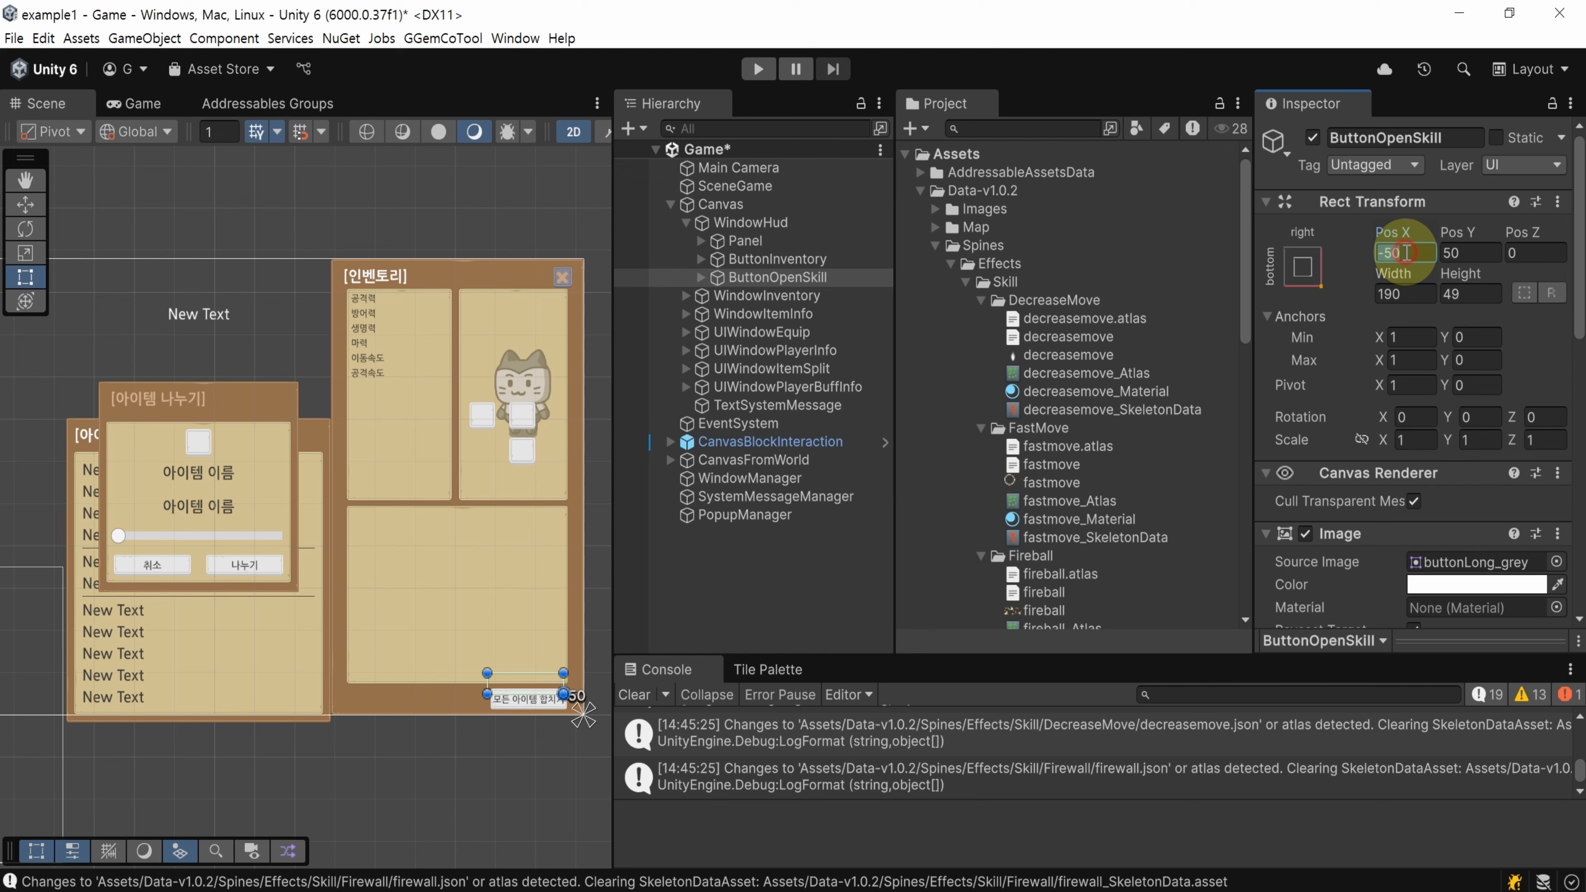
text(-290)
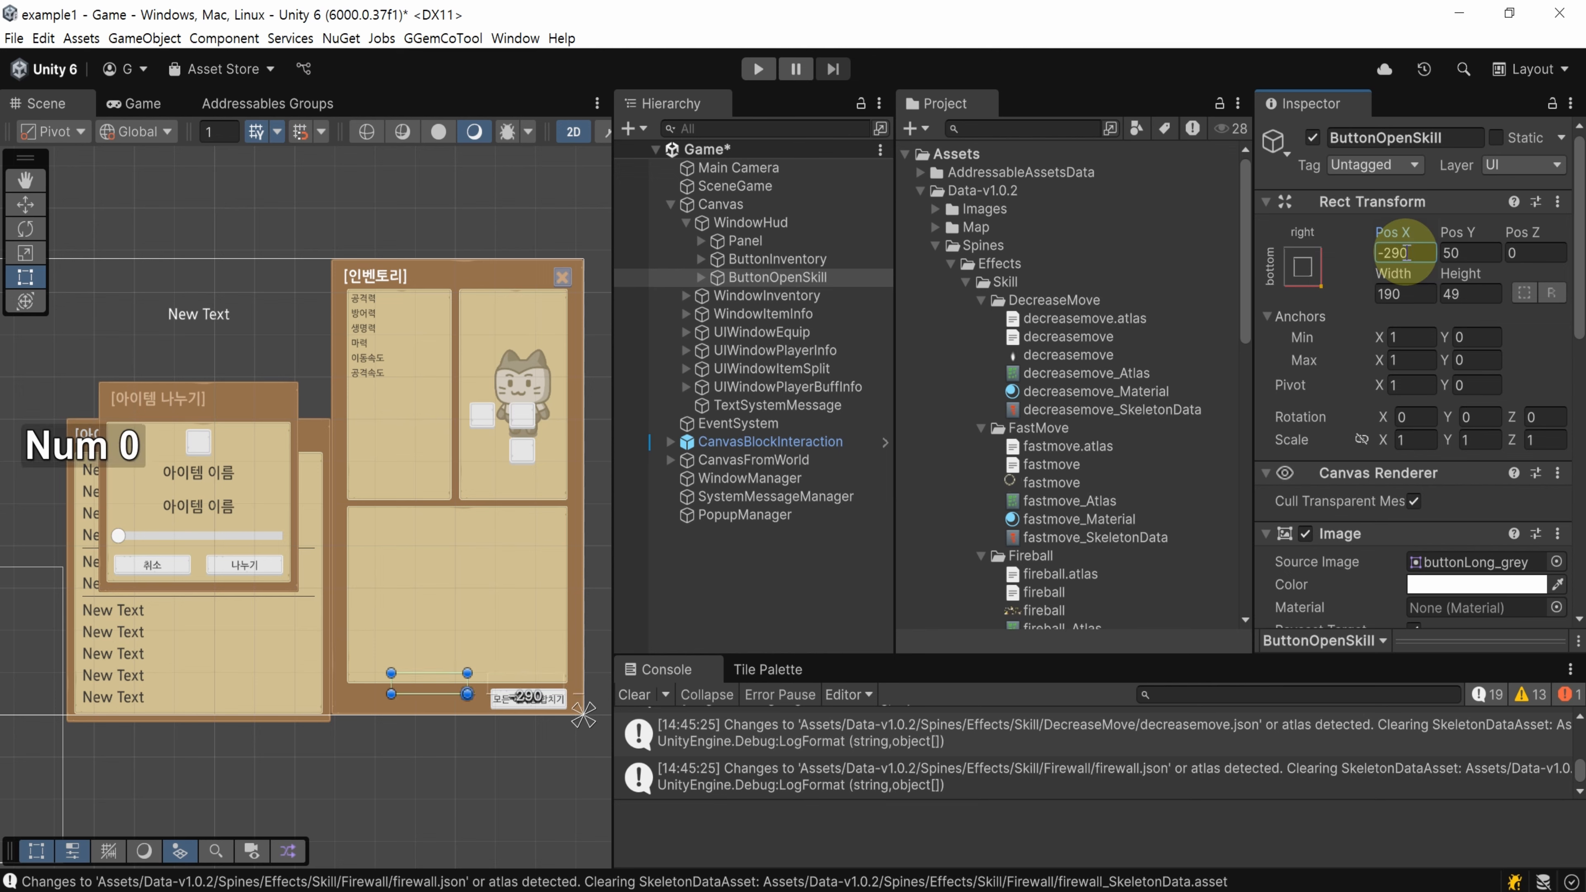
click(700, 277)
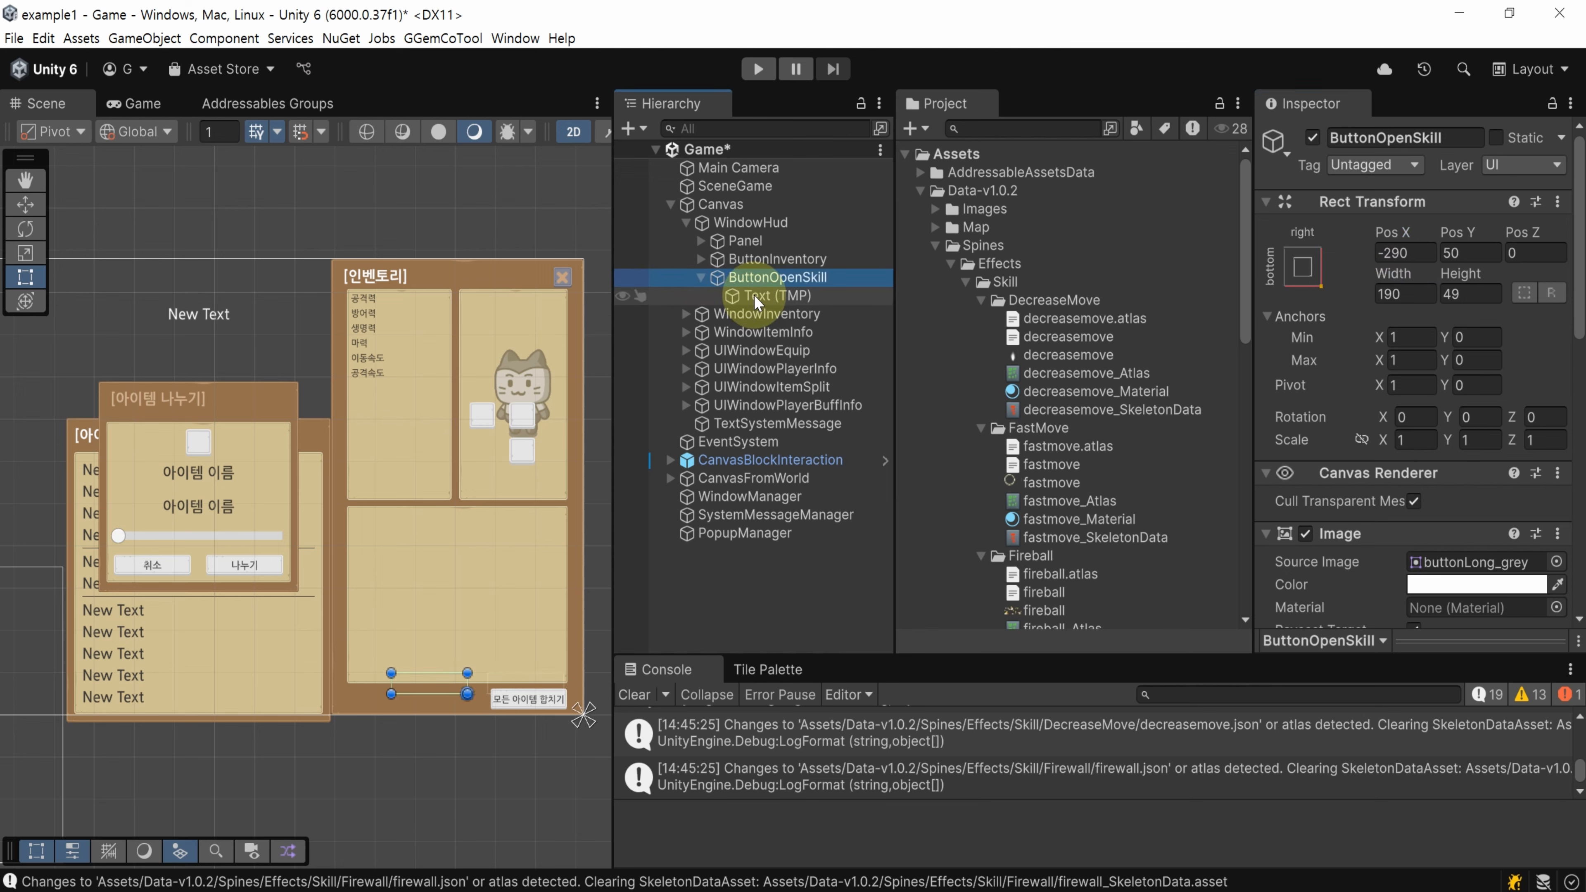
click(775, 295)
scroll(1374, 337, down, 5)
click(1372, 338)
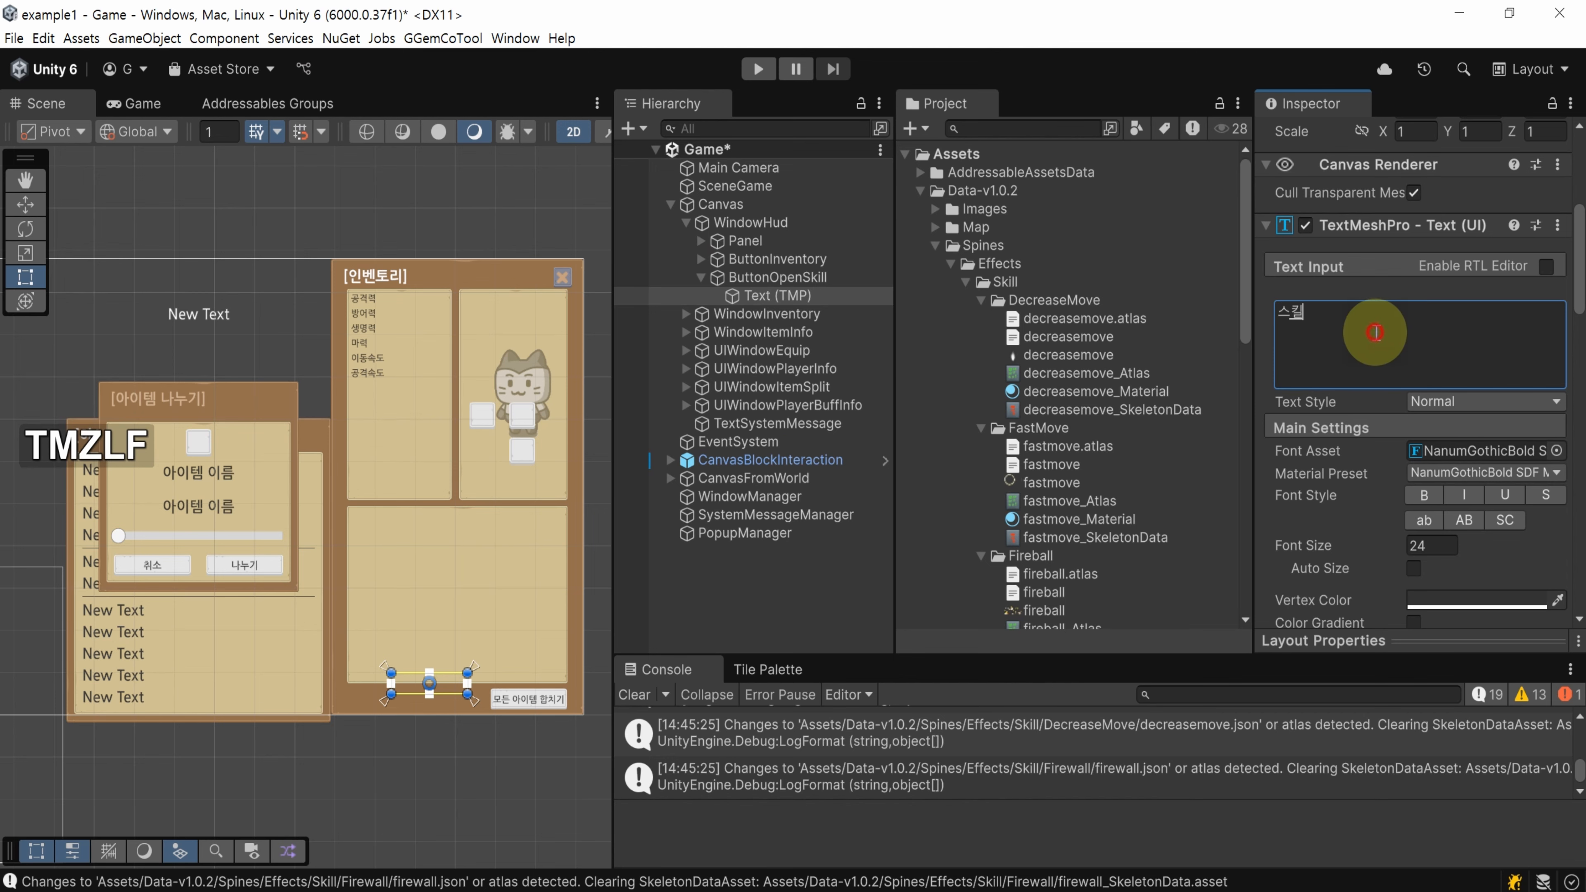
Set ButtonOpenSkill's On Click function to UIWindowHud.OnClickShowSkill and save the Game scene
scroll(1374, 334, down, 7)
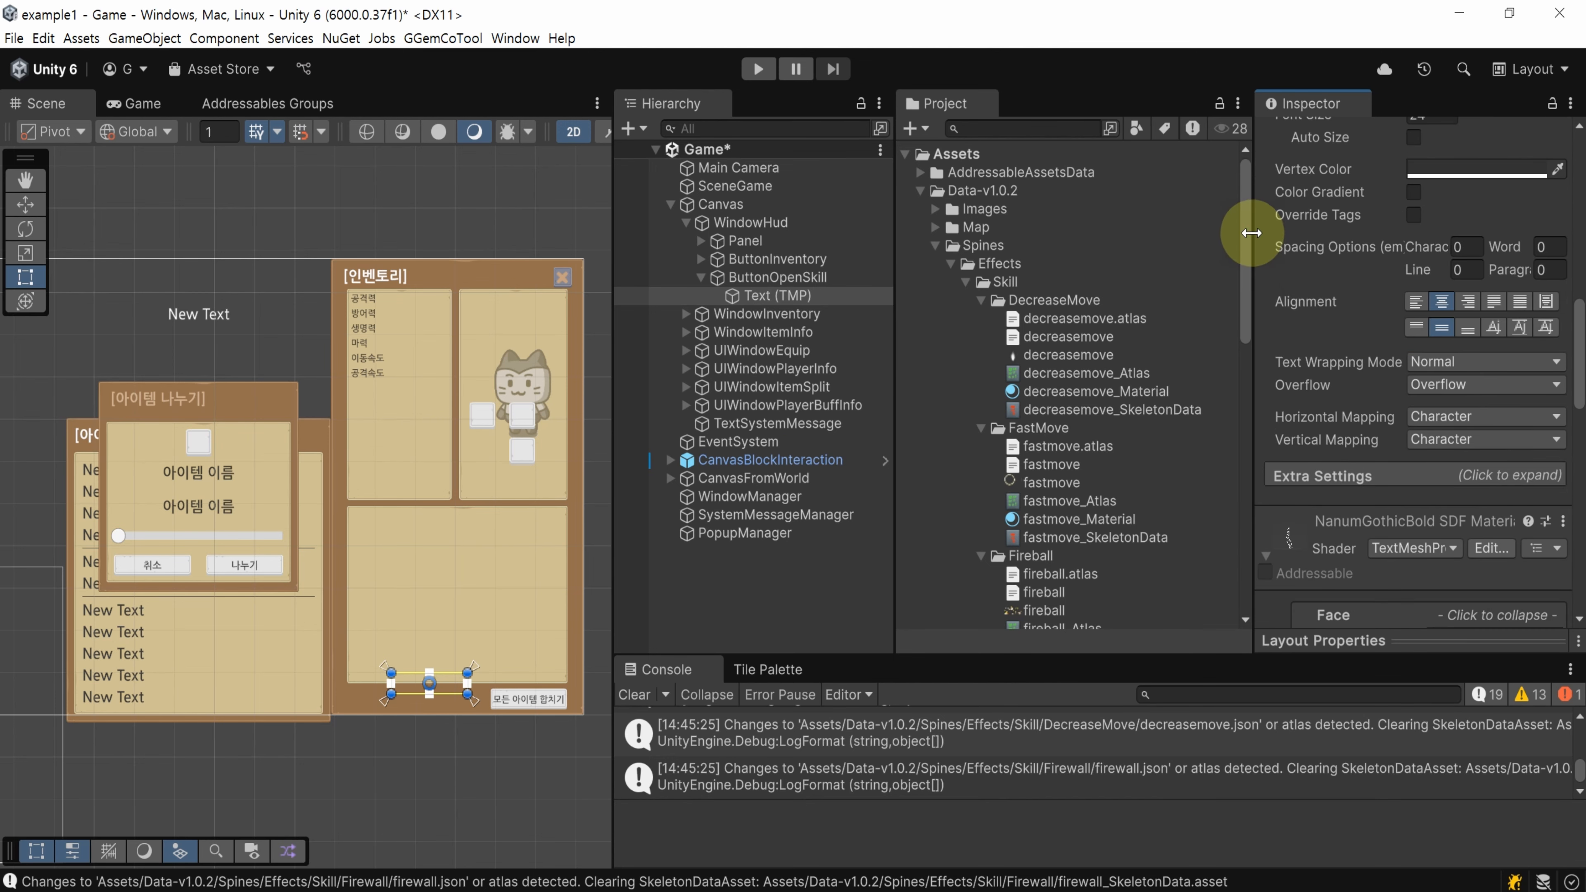
drag(1251, 233, 1171, 236)
scroll(1297, 332, down, 5)
scroll(1299, 350, up, 3)
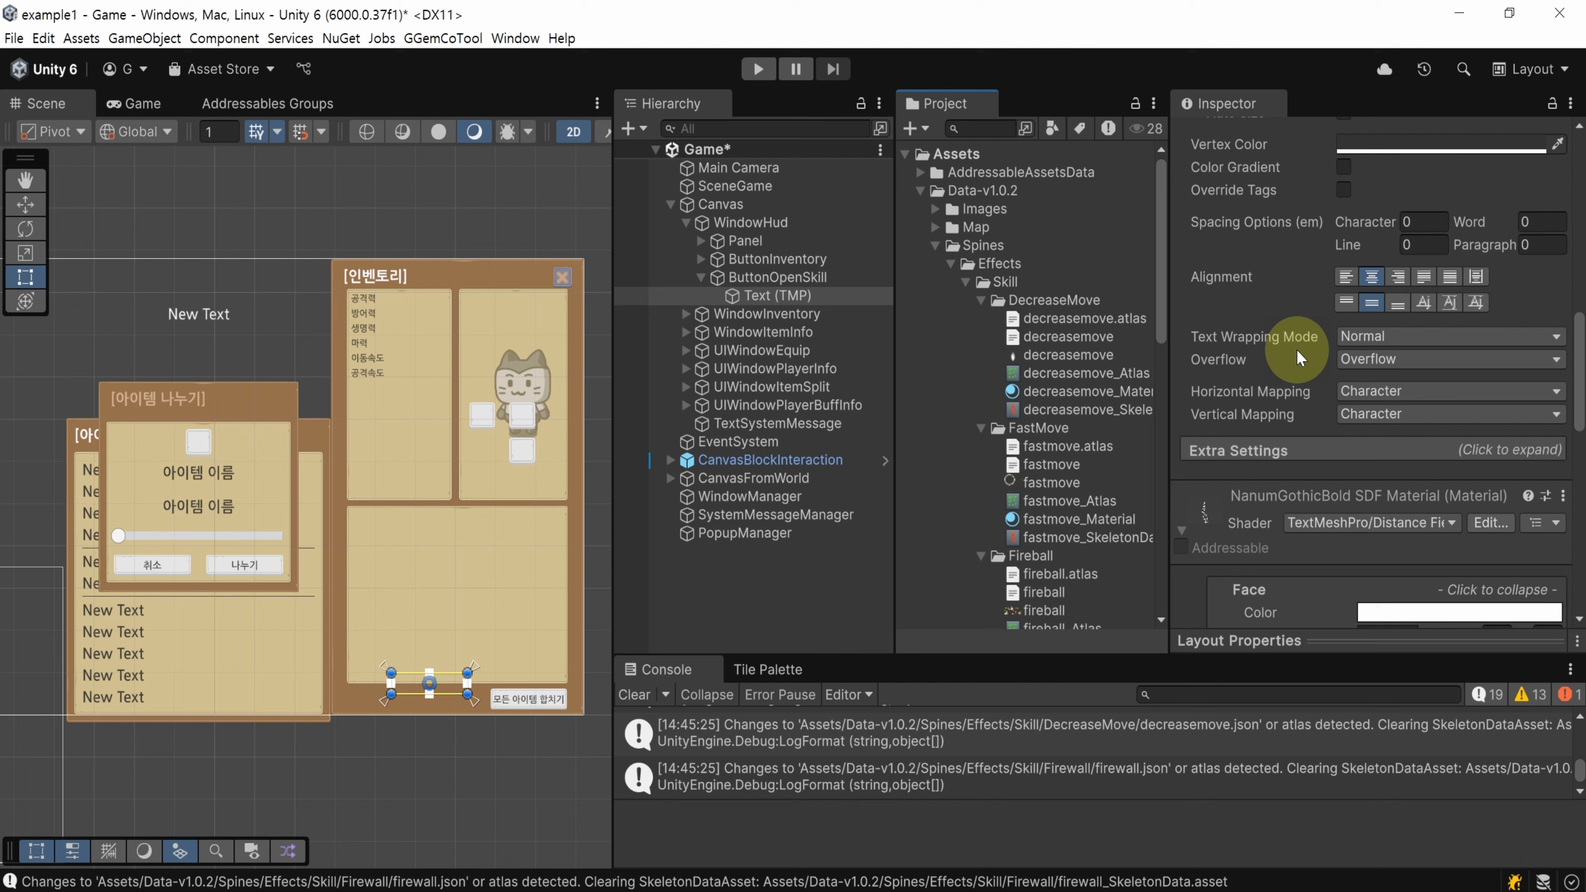
click(777, 277)
click(1399, 423)
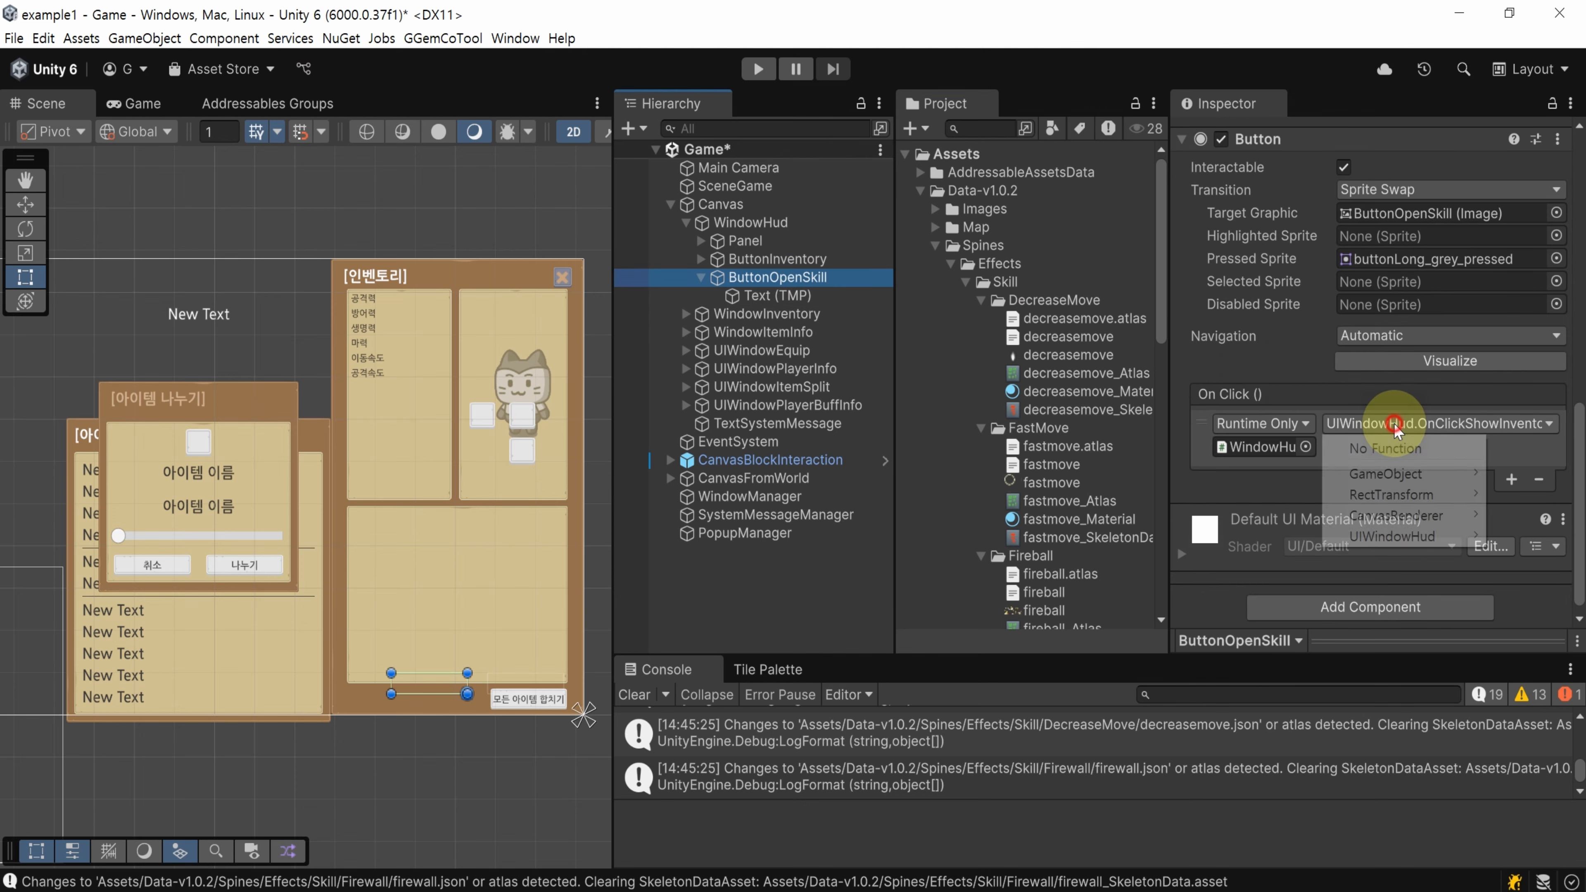
mouse_move(1393, 537)
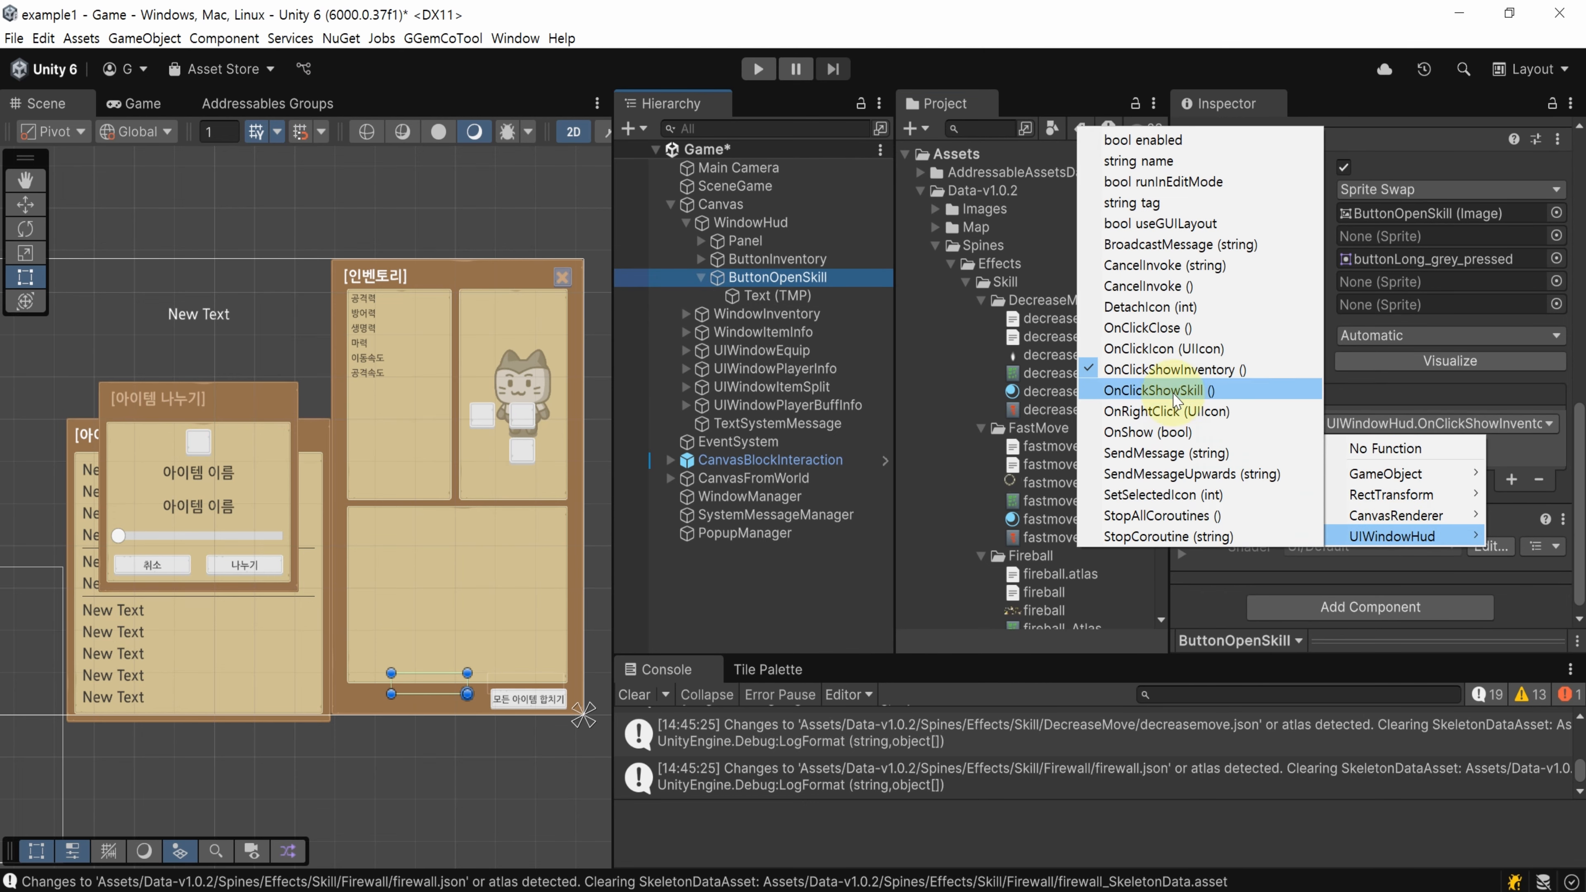
click(1255, 392)
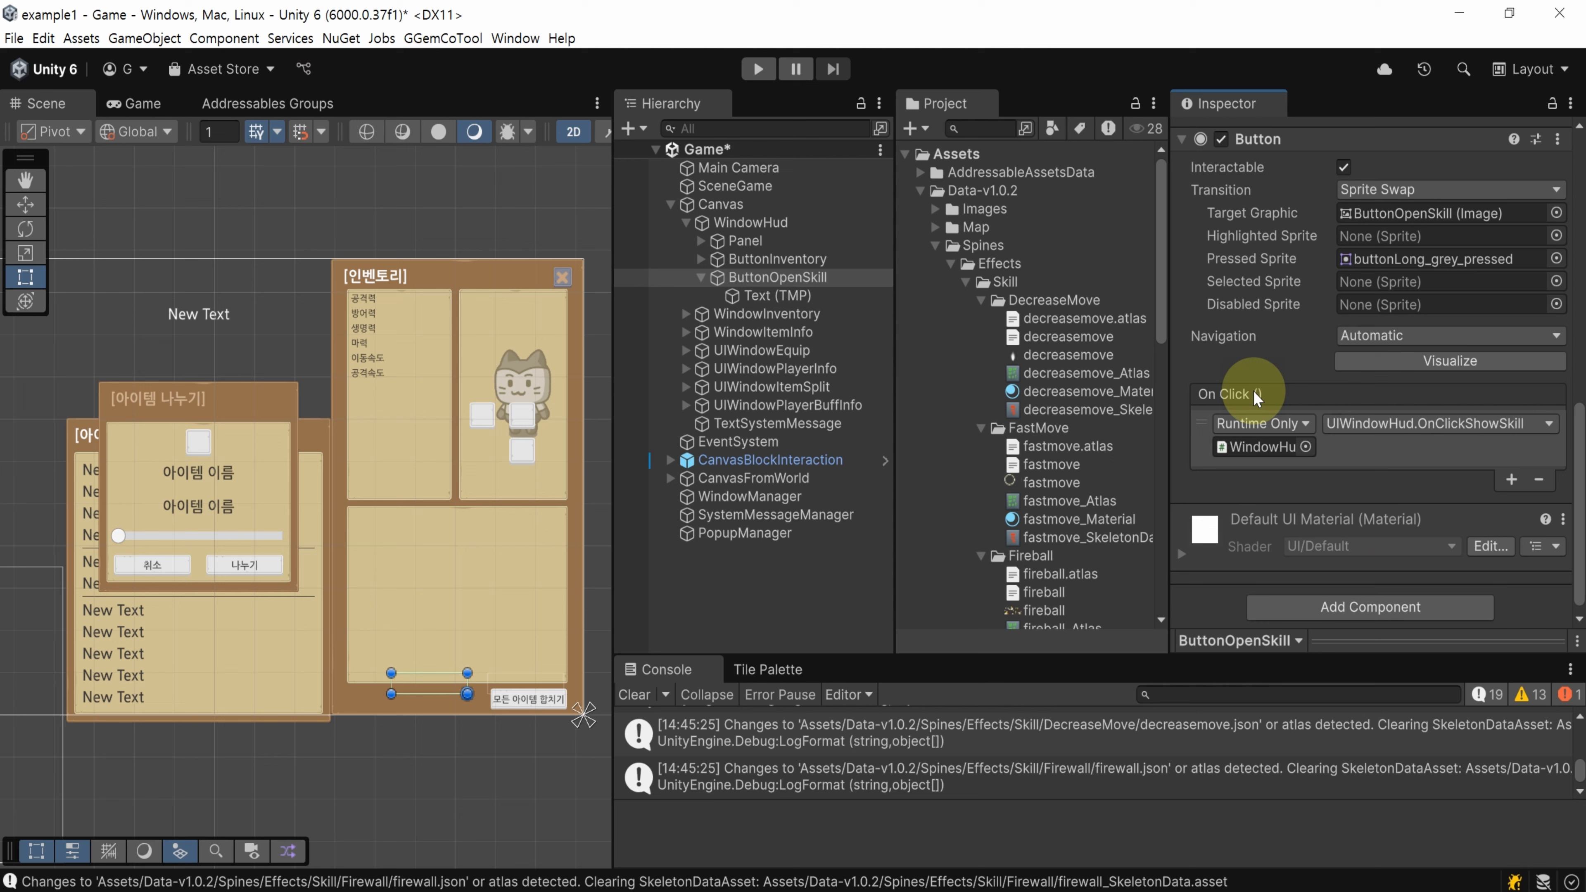
key(ctrl+s)
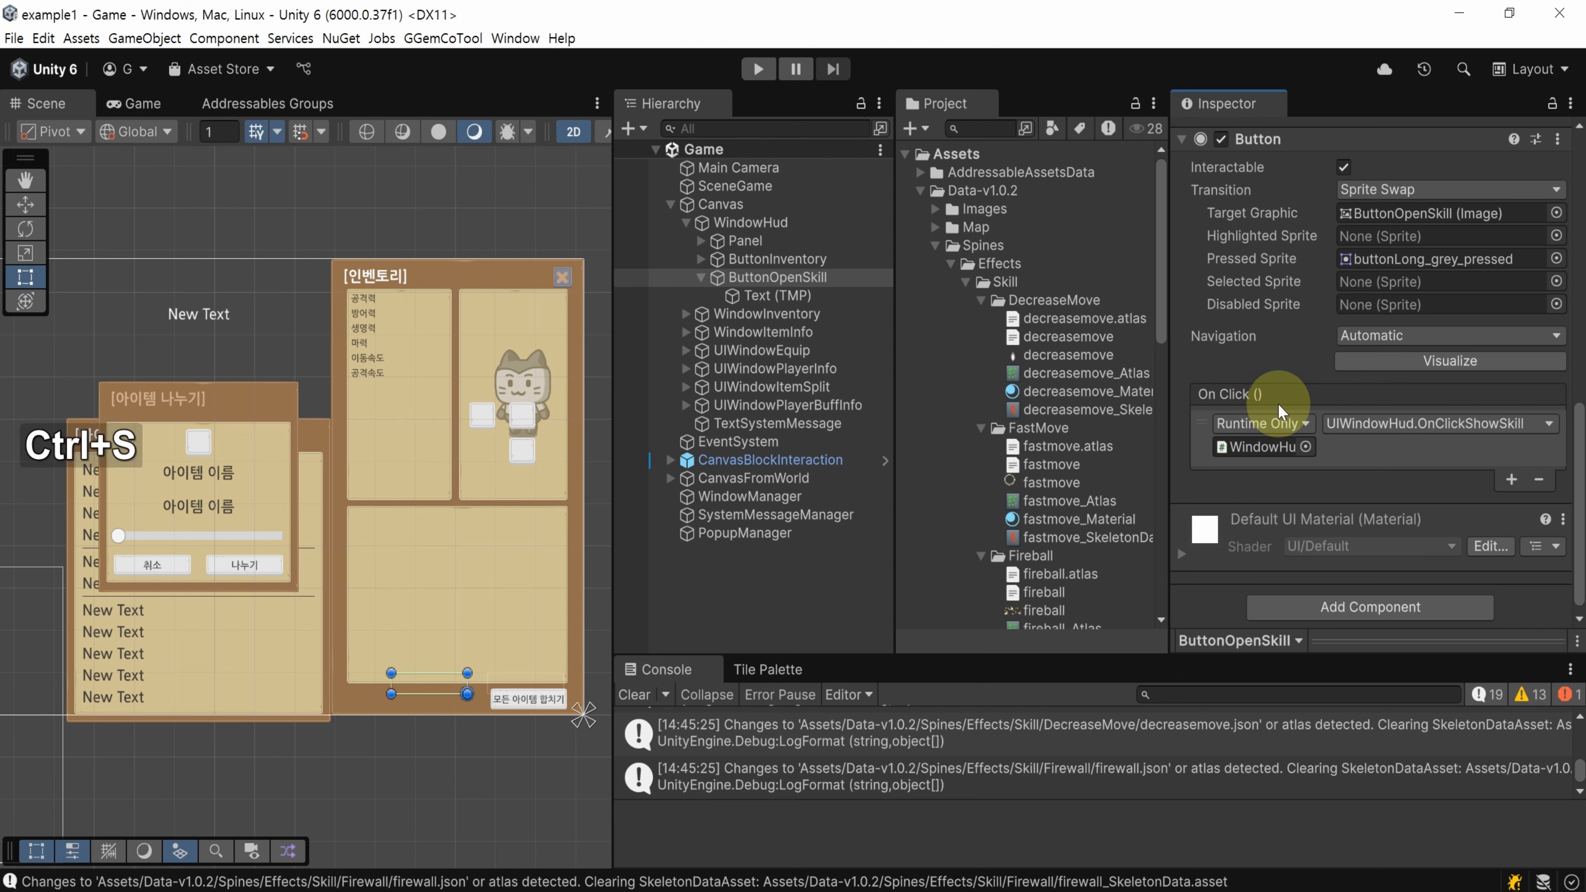
Create a UI Panel under Canvas and name it UIWindowSkill
click(773, 462)
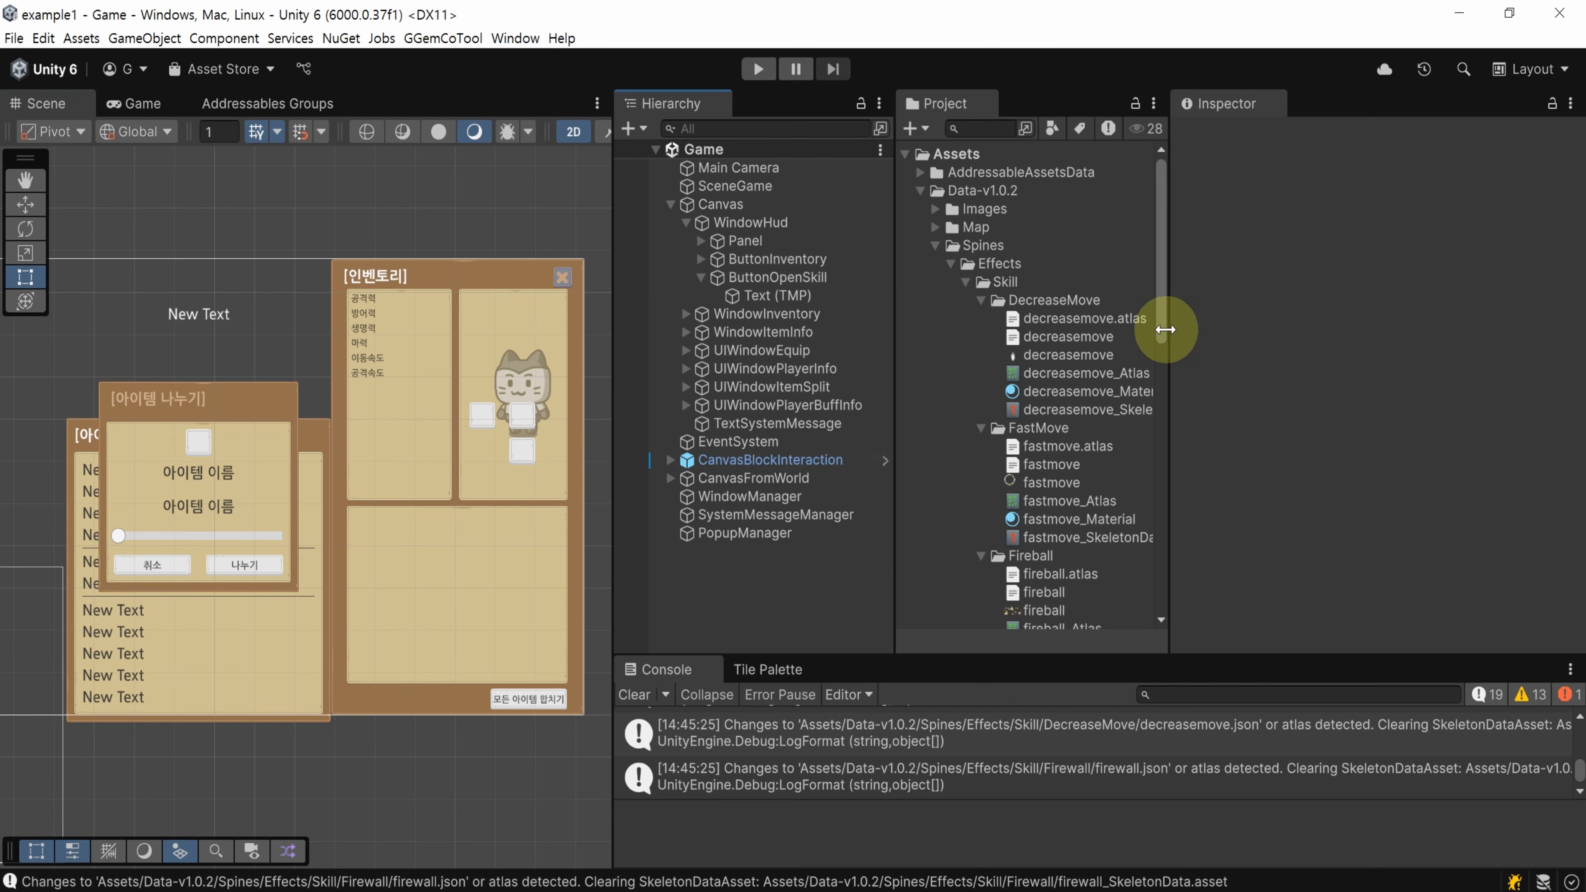
drag(1168, 327, 1242, 323)
drag(896, 322, 956, 323)
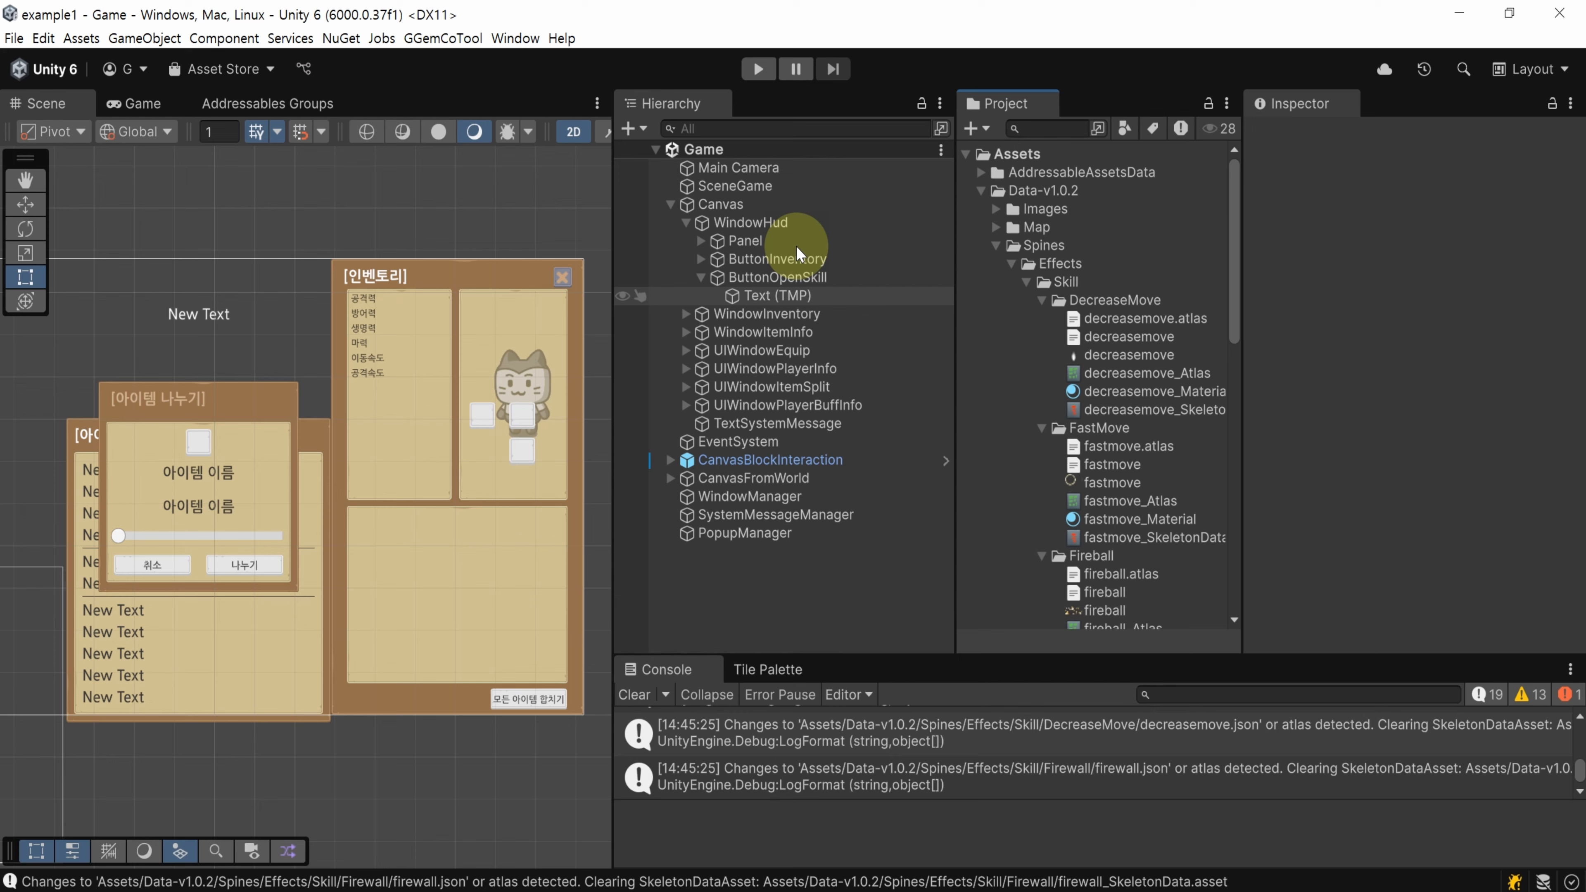
click(698, 204)
right_click(746, 206)
mouse_move(903, 690)
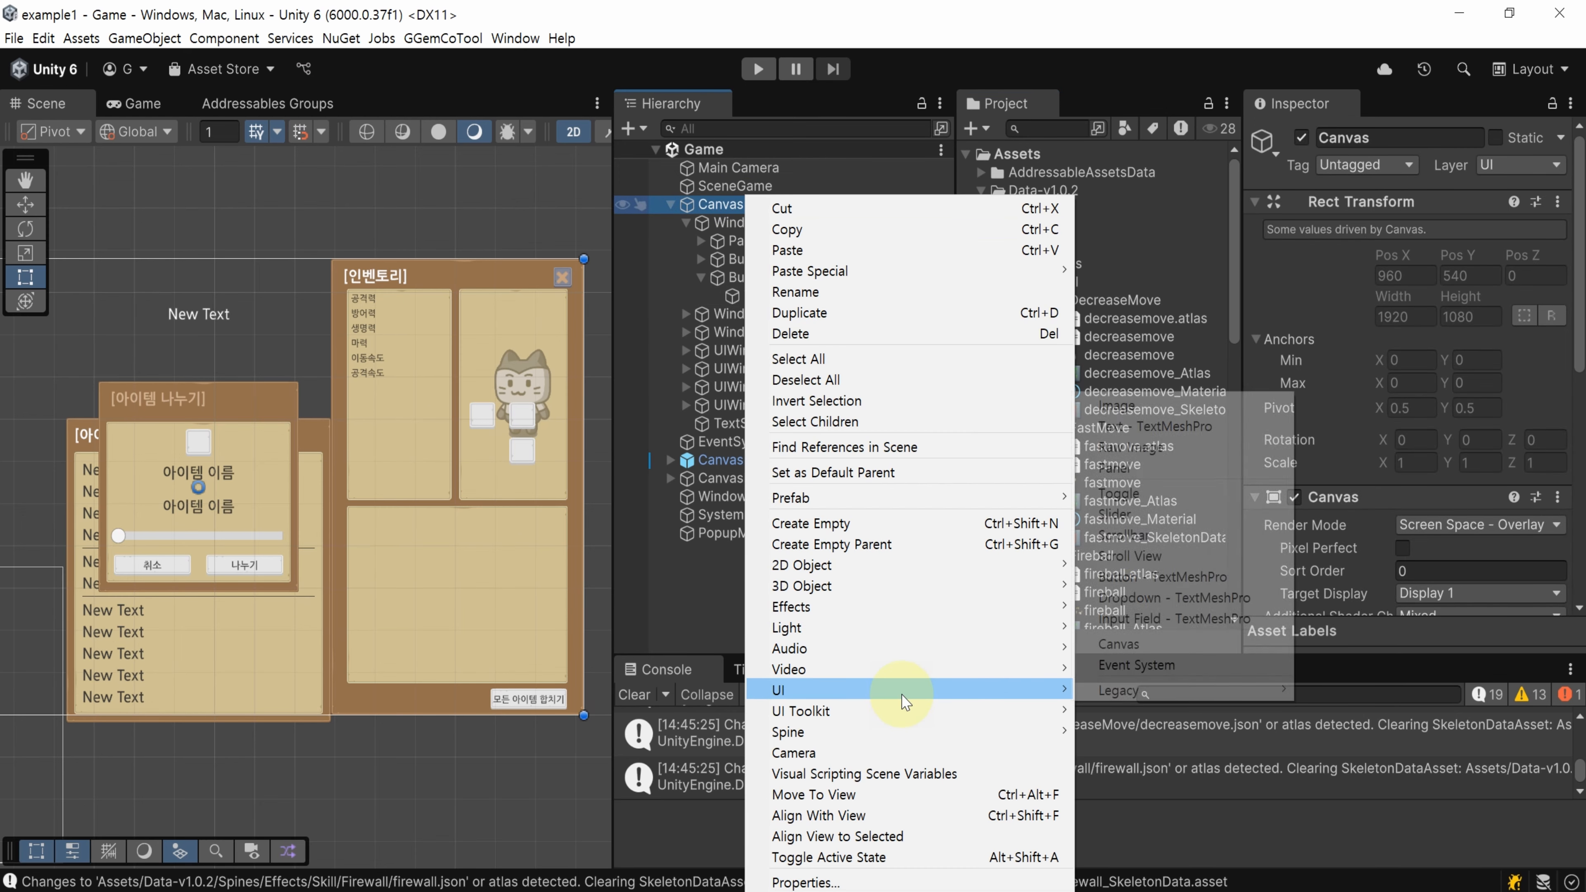
click(1115, 469)
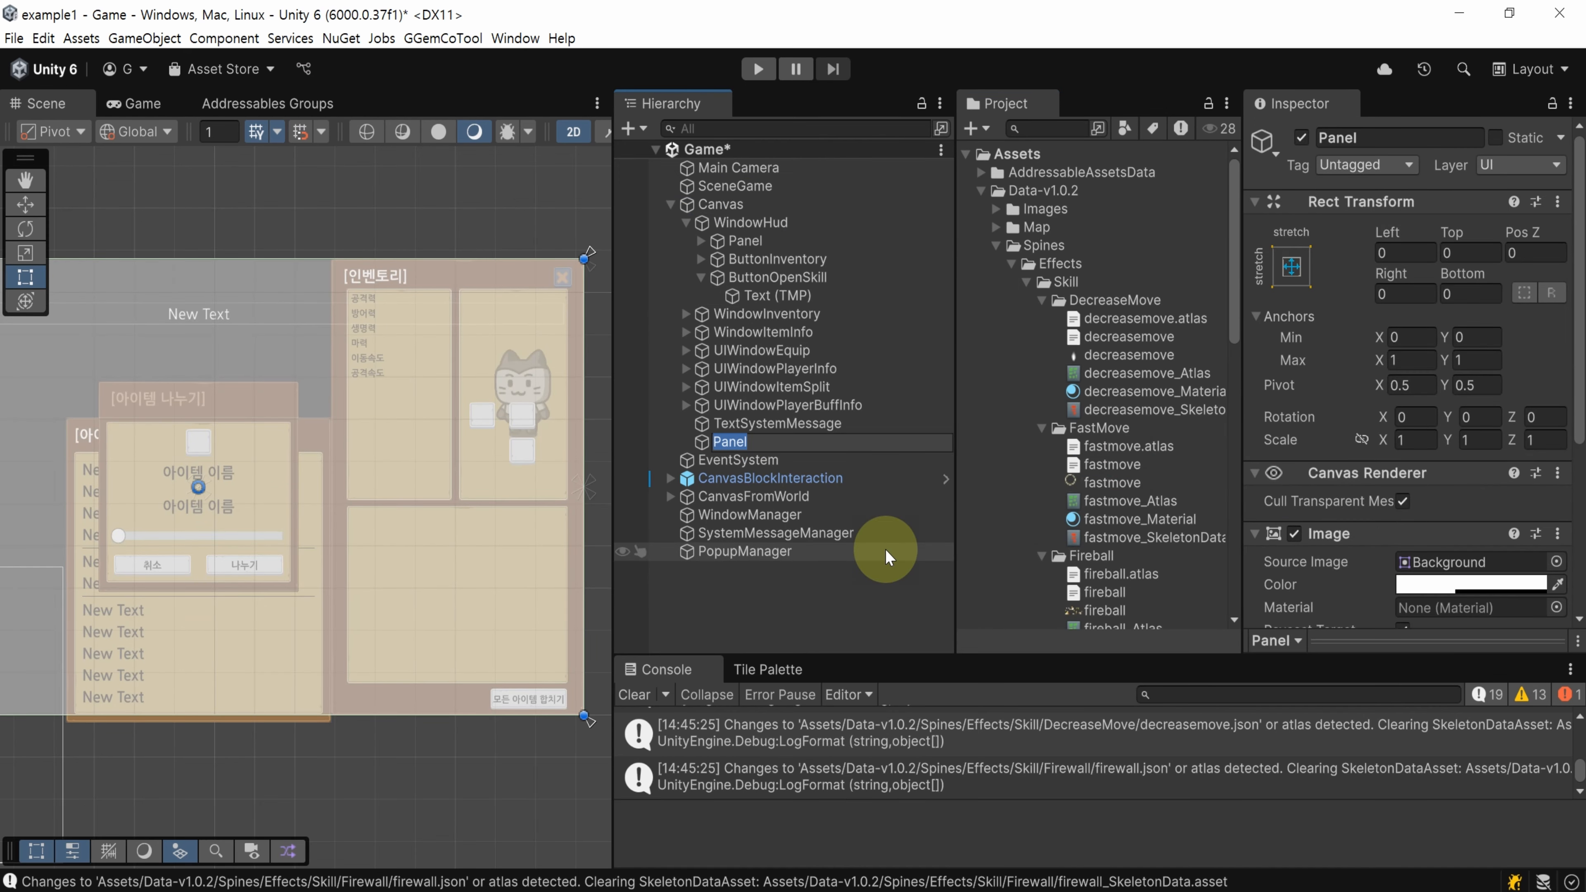
text(ㅕㅑ)
key(BackSpace)
key(BackSpace)
text(UI)
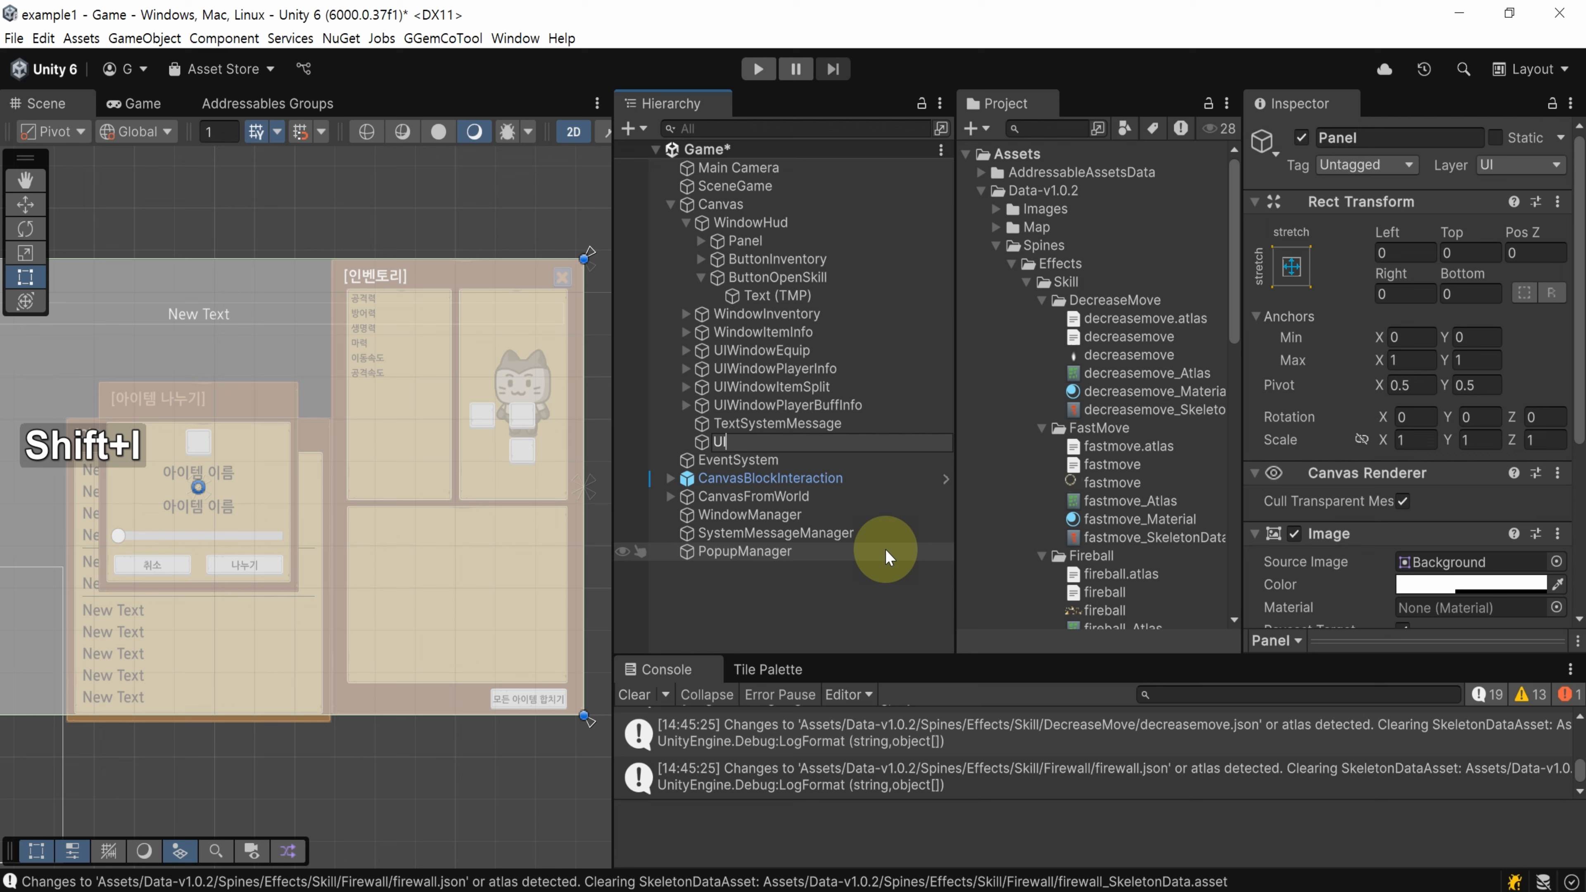
text(WindowSkill)
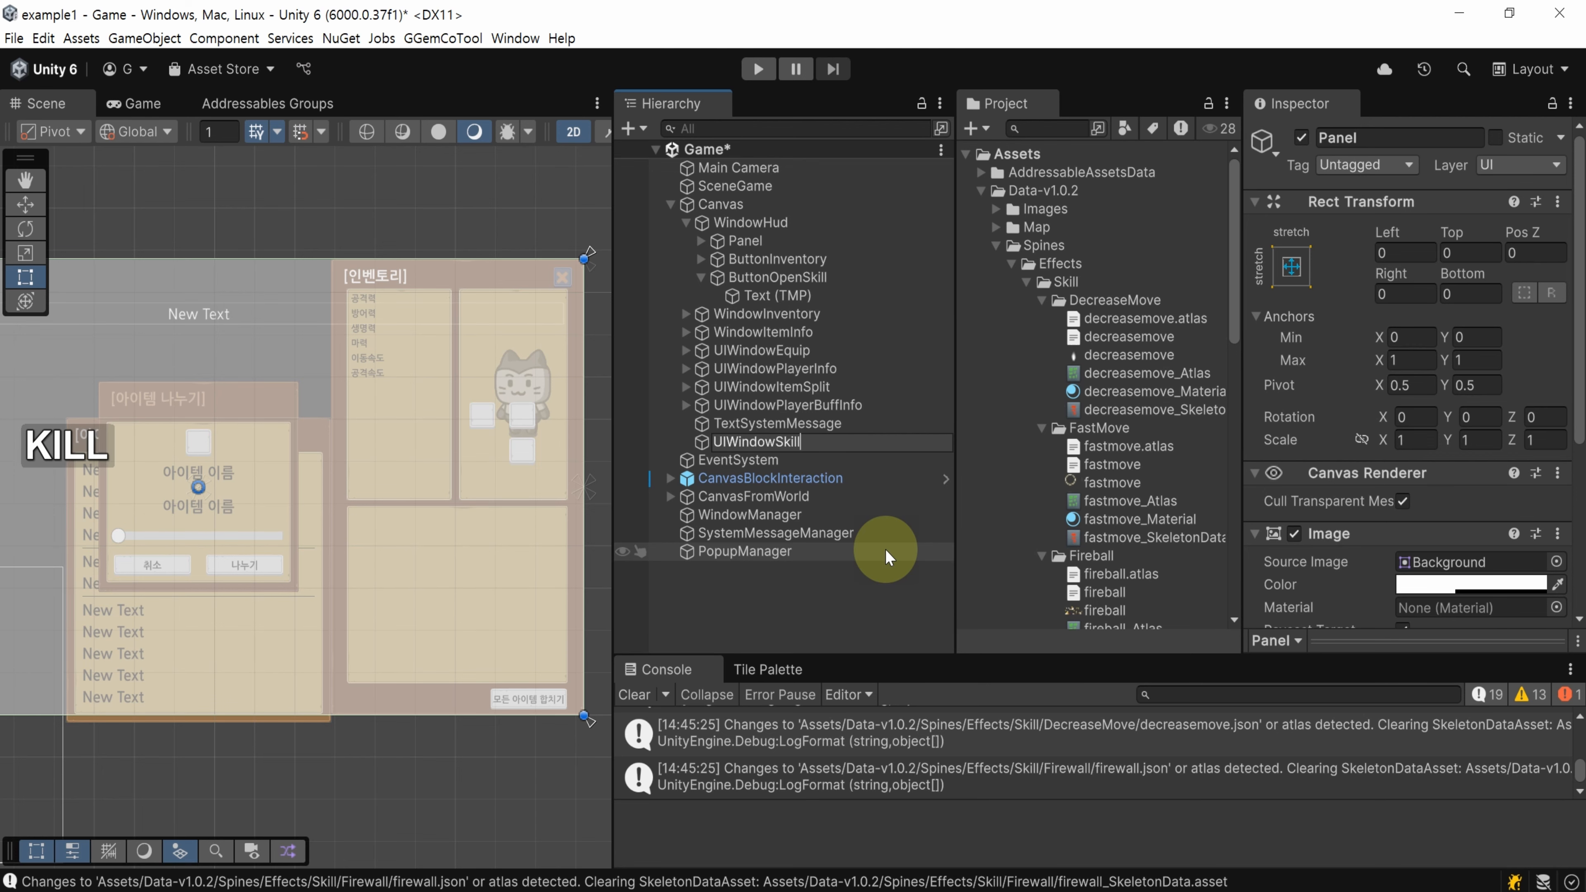
key(Return)
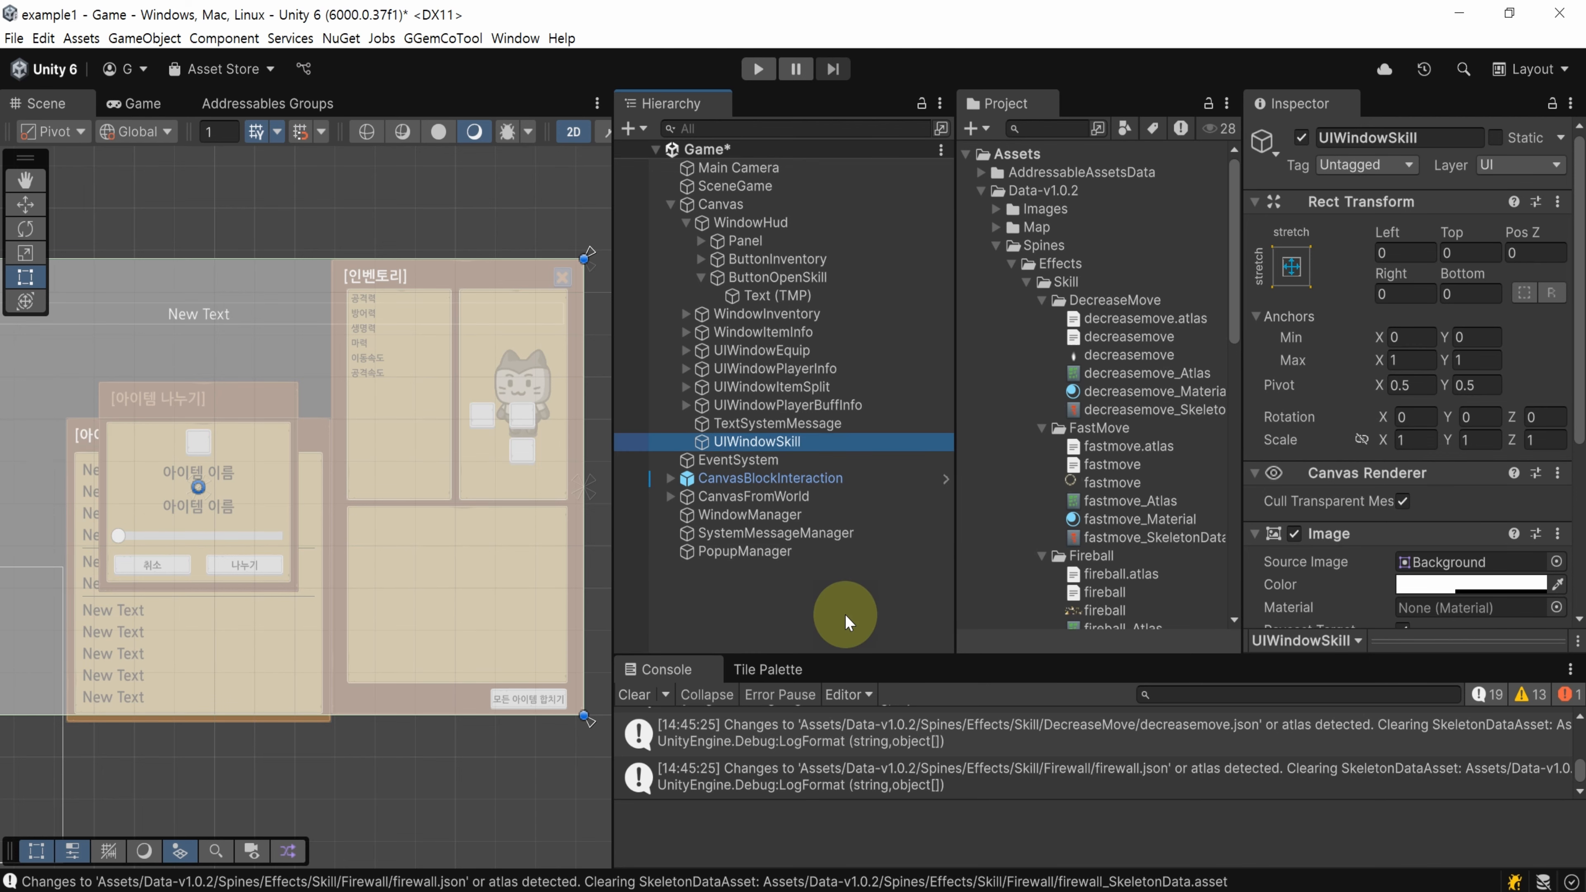
Add a child Panel inside UIWindowSkill, anchor it middle right, and give it a width of 630 and height of 1080
right_click(760, 442)
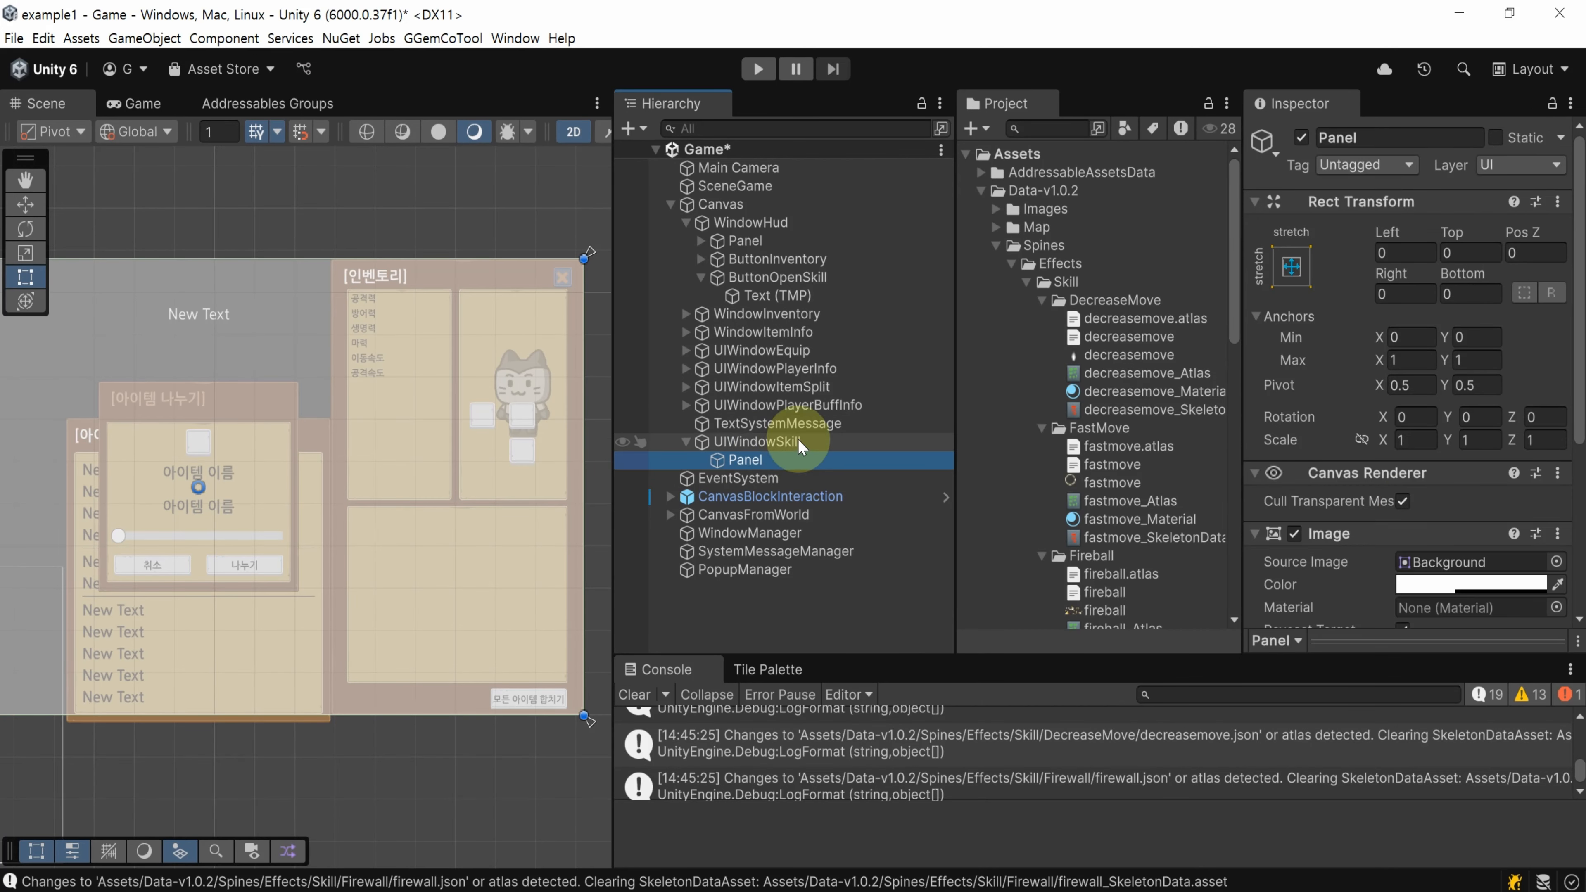
click(1292, 267)
shift+click(1452, 489)
click(1406, 294)
text(630)
Assign the panel_brown sprite as the child Panel's Source Image and make its color fully opaque
click(997, 245)
click(996, 209)
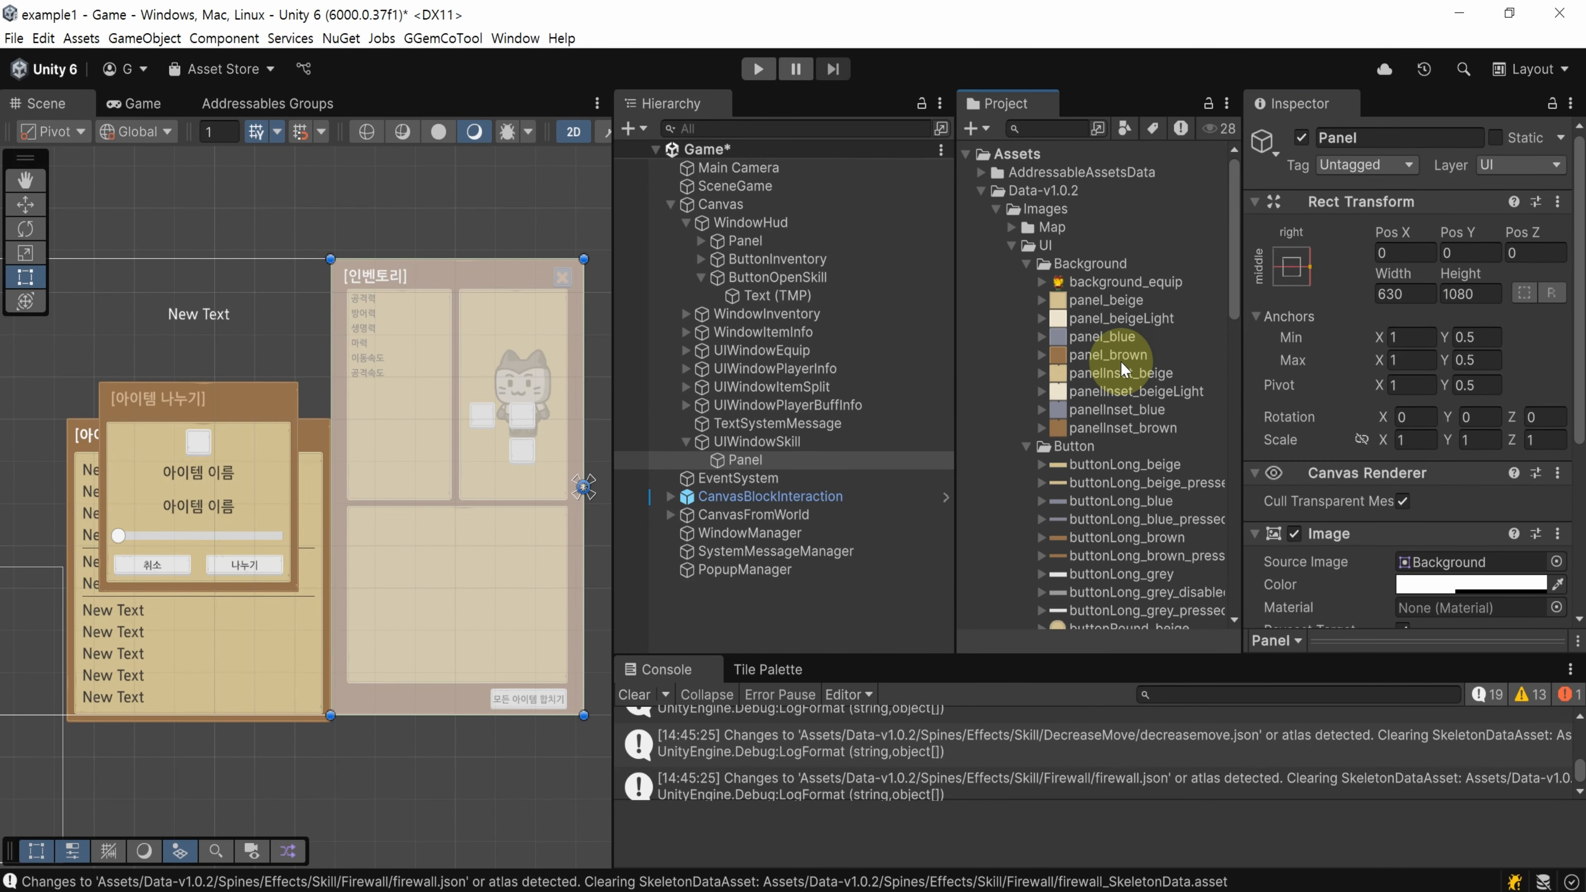
drag(1112, 354, 1472, 562)
drag(1183, 653, 1184, 811)
scroll(1418, 500, down, 3)
click(1424, 473)
drag(1418, 833, 1511, 833)
click(1497, 290)
Add a Text (TMP) to the skill Panel, anchored top left with pivot 0, 1 and position 40, -20
right_click(748, 462)
mouse_move(893, 670)
click(1124, 405)
click(1292, 155)
click(1364, 324)
click(1394, 139)
click(1428, 273)
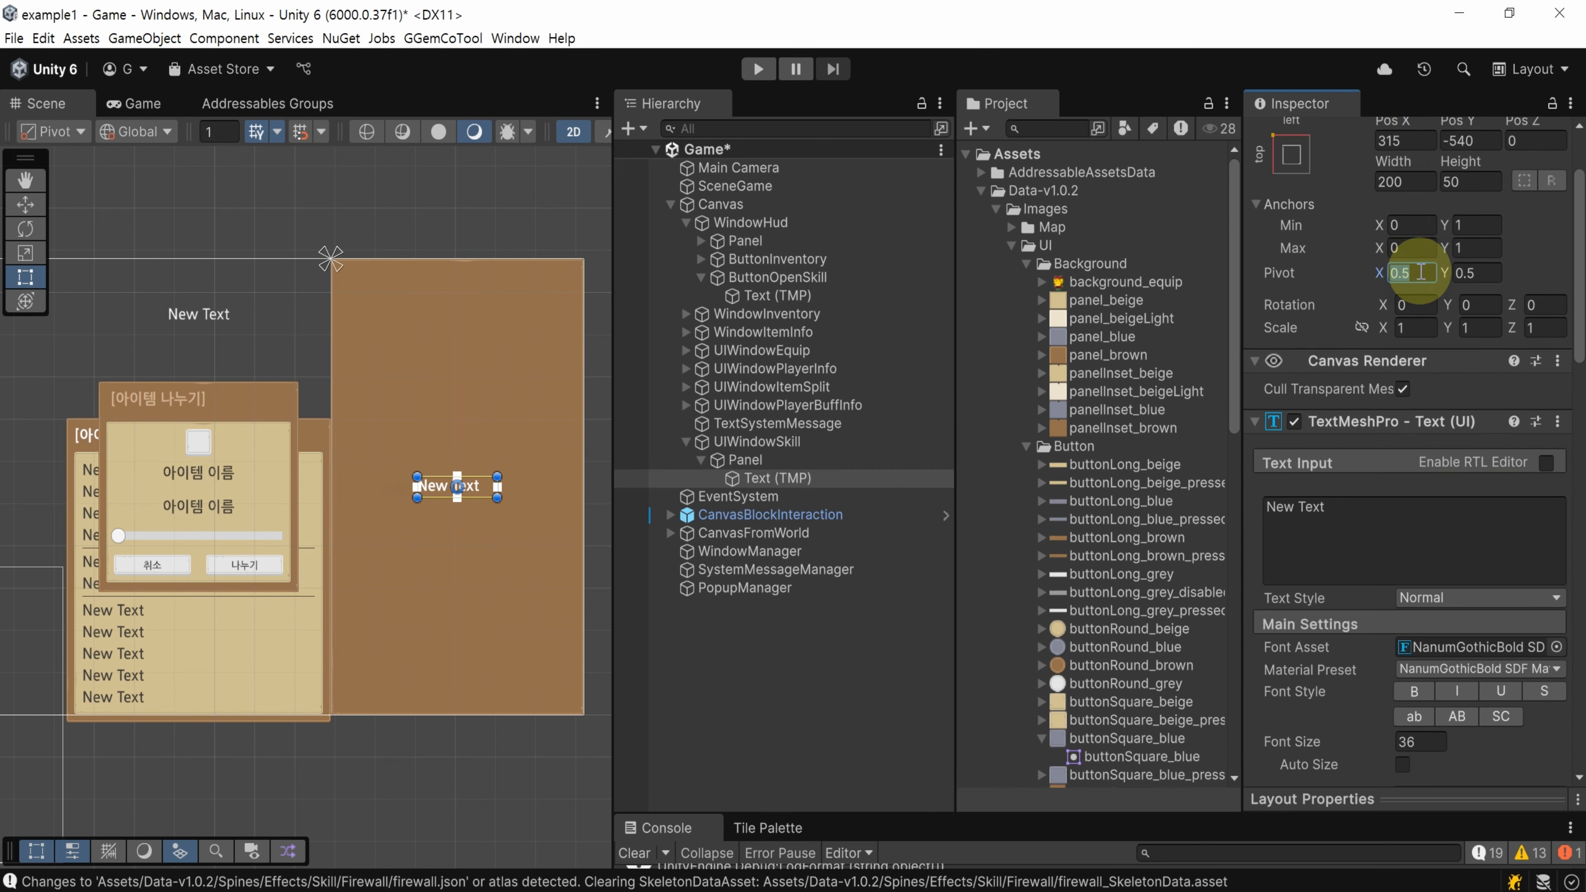
text(0)
scroll(1427, 278, up, 2)
key(Tab)
text(1)
Set the title text to [스킬] and change its Vertex Color to the light tan swatch
click(1394, 256)
text([스킬)
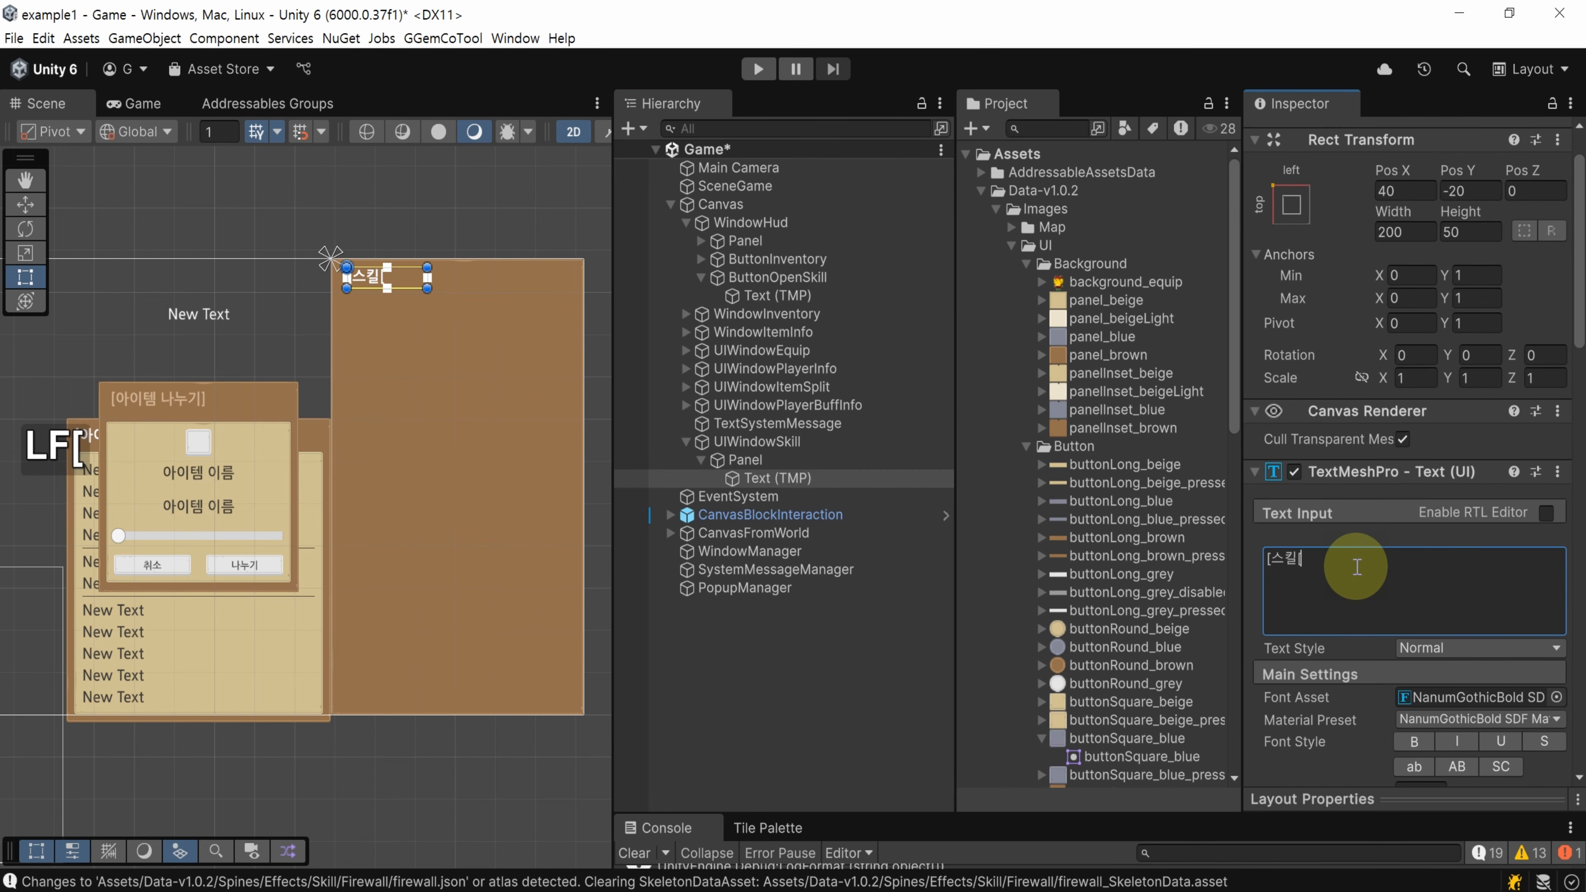
text(])
scroll(1358, 567, down, 4)
click(1416, 601)
click(1335, 844)
click(1533, 304)
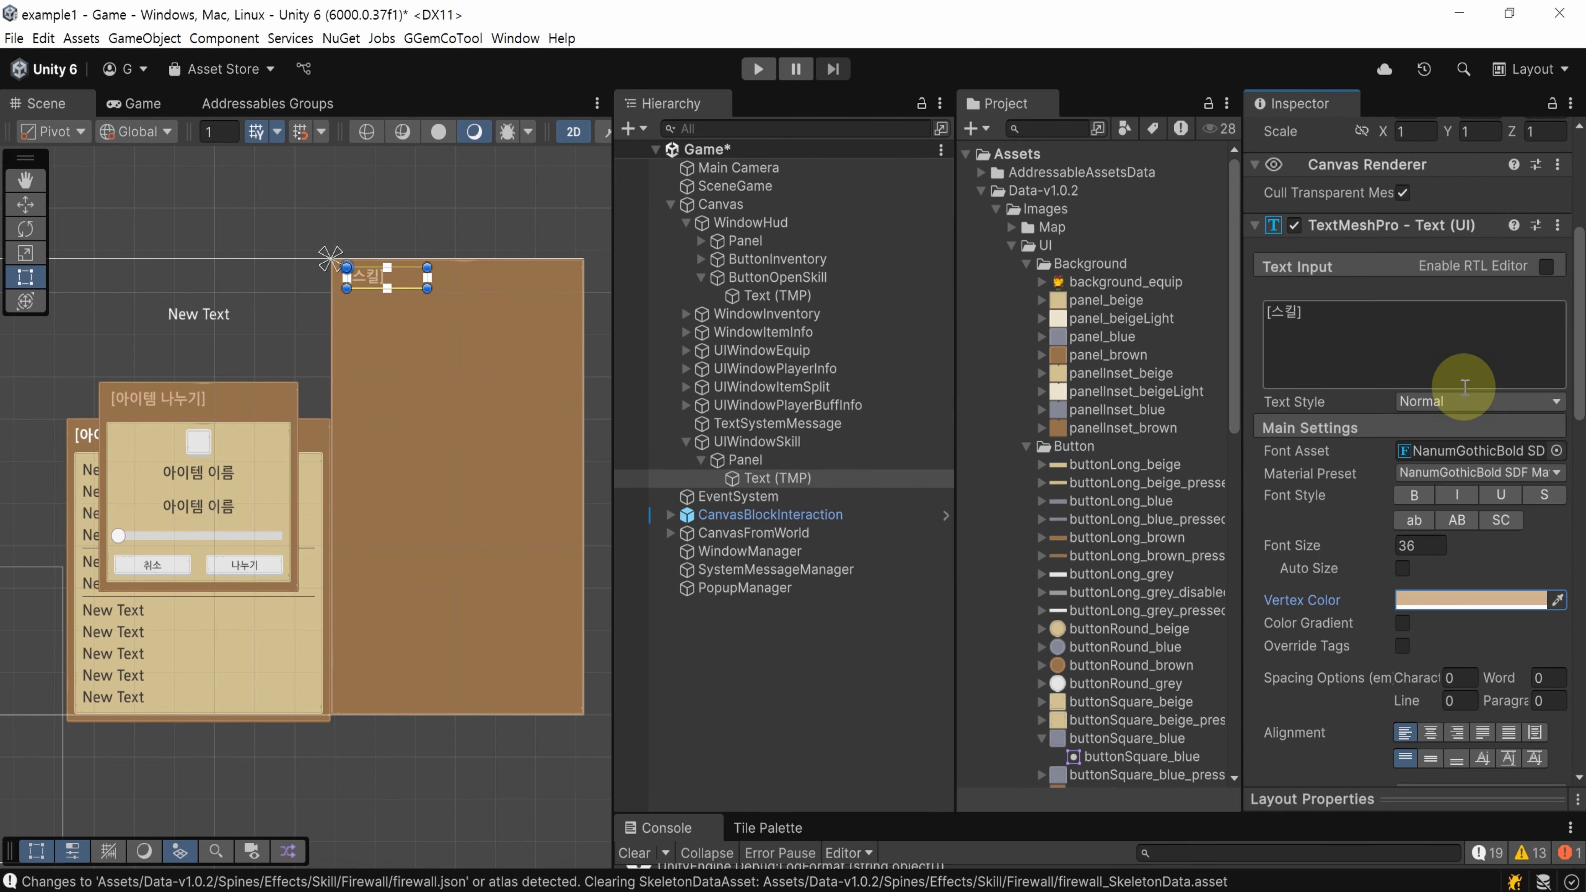
Copy ButtonClose from WindowInventory's Panel into UIWindowSkill's Panel
click(686, 225)
click(686, 241)
click(781, 314)
key(ctrl+c)
click(778, 496)
key(ctrl+v)
scroll(1294, 487, down, 3)
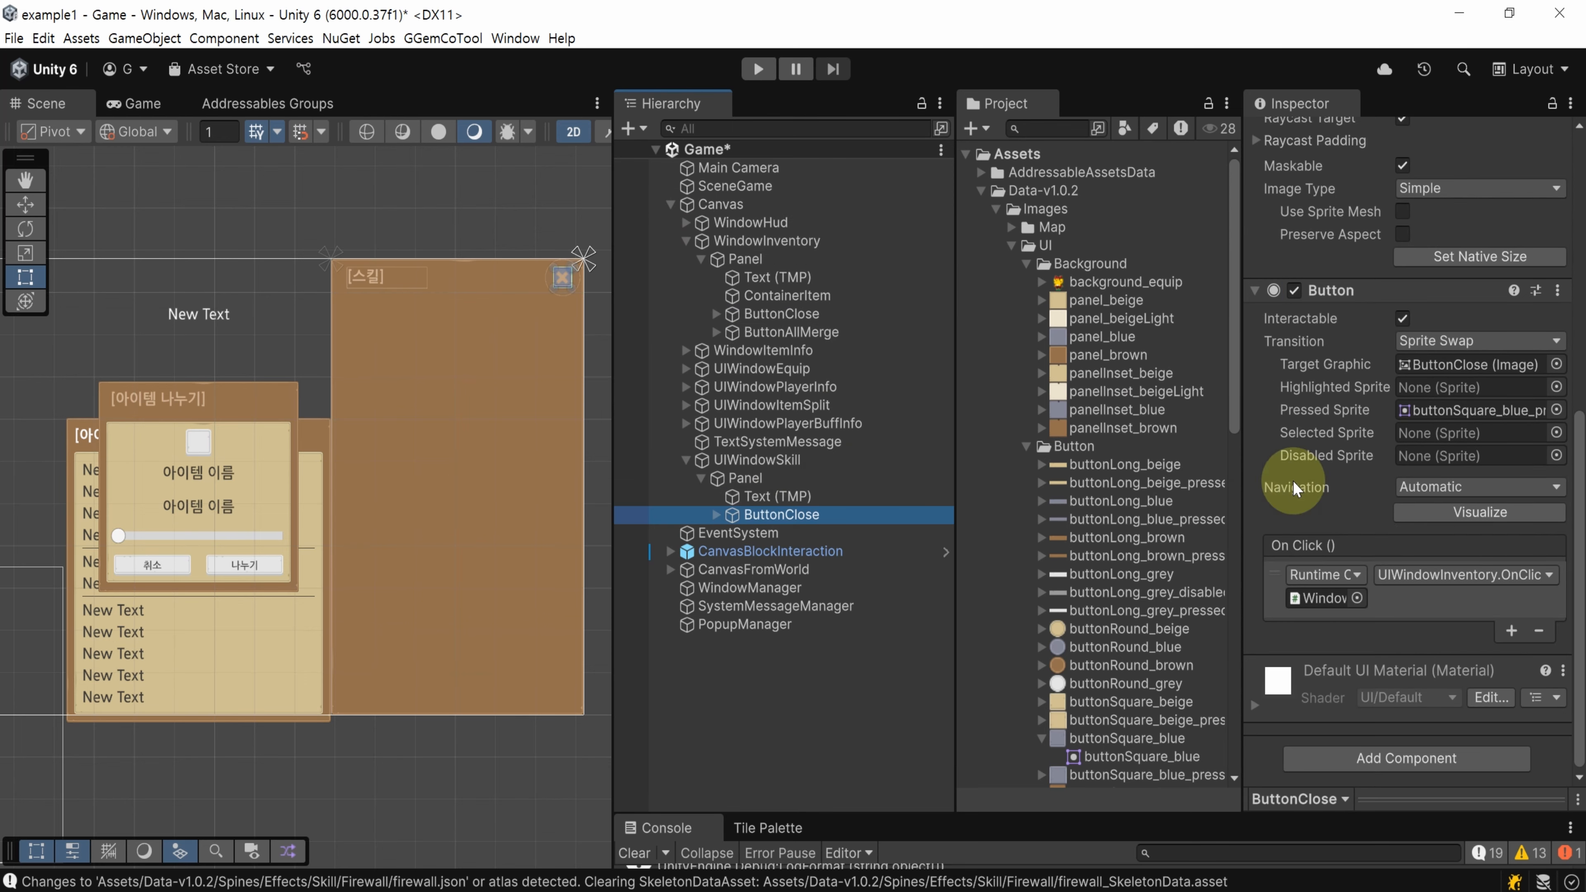
Add a Scroll View to UIWindowSkill's Panel and delete its horizontal scrollbar
right_click(751, 478)
mouse_move(921, 673)
click(1181, 725)
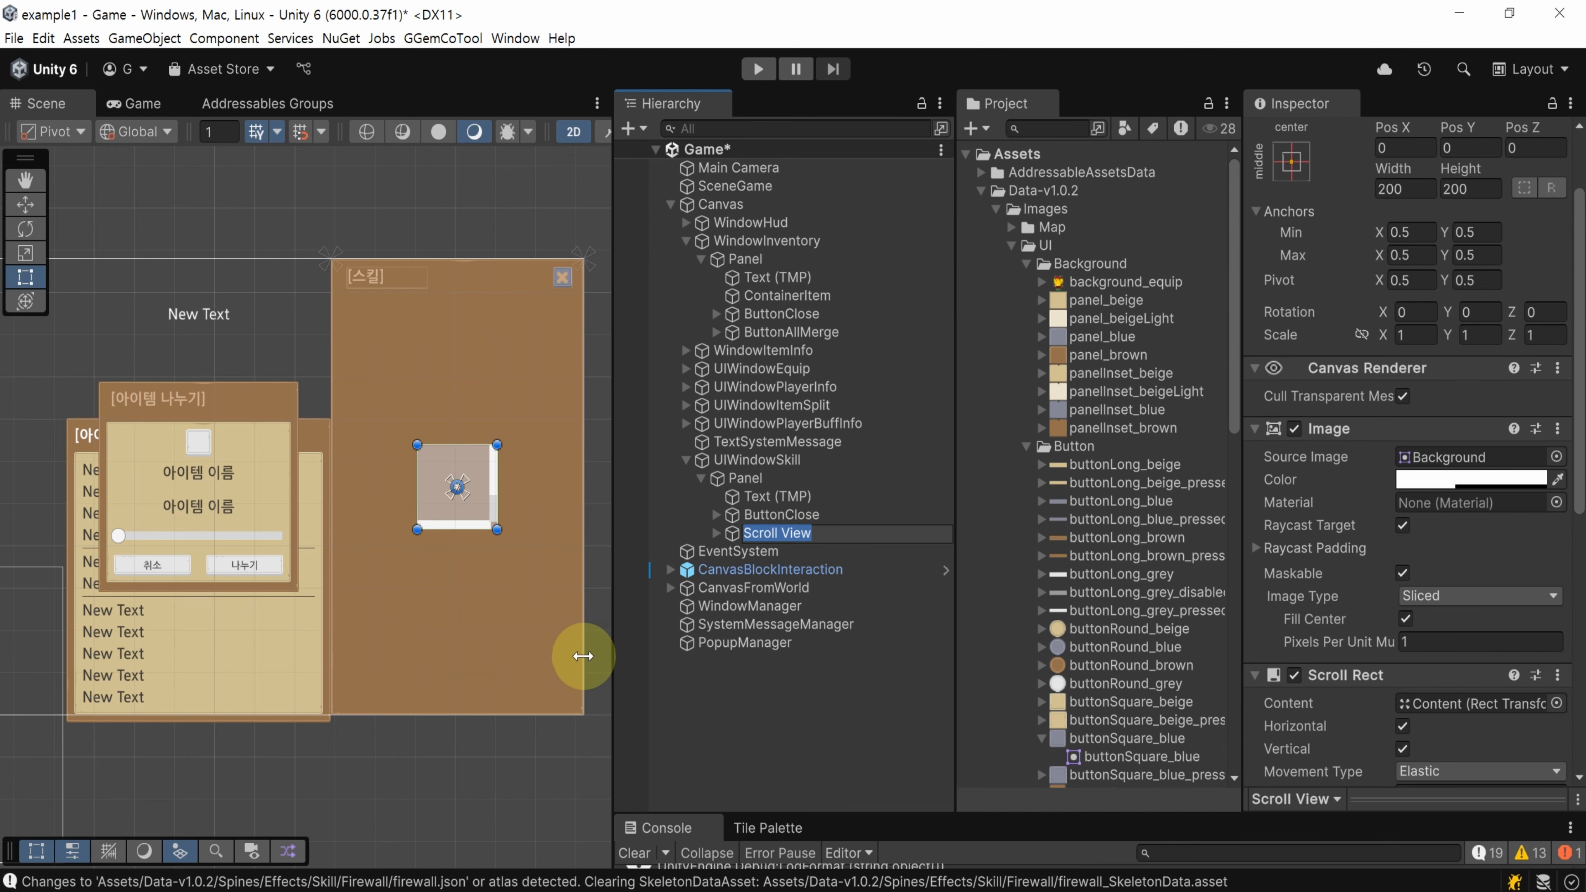
click(716, 533)
click(798, 569)
key(Delete)
Stretch the Scroll View across the Panel with offsets Left 40, Top 95, Right 40 and Bottom 40
click(805, 538)
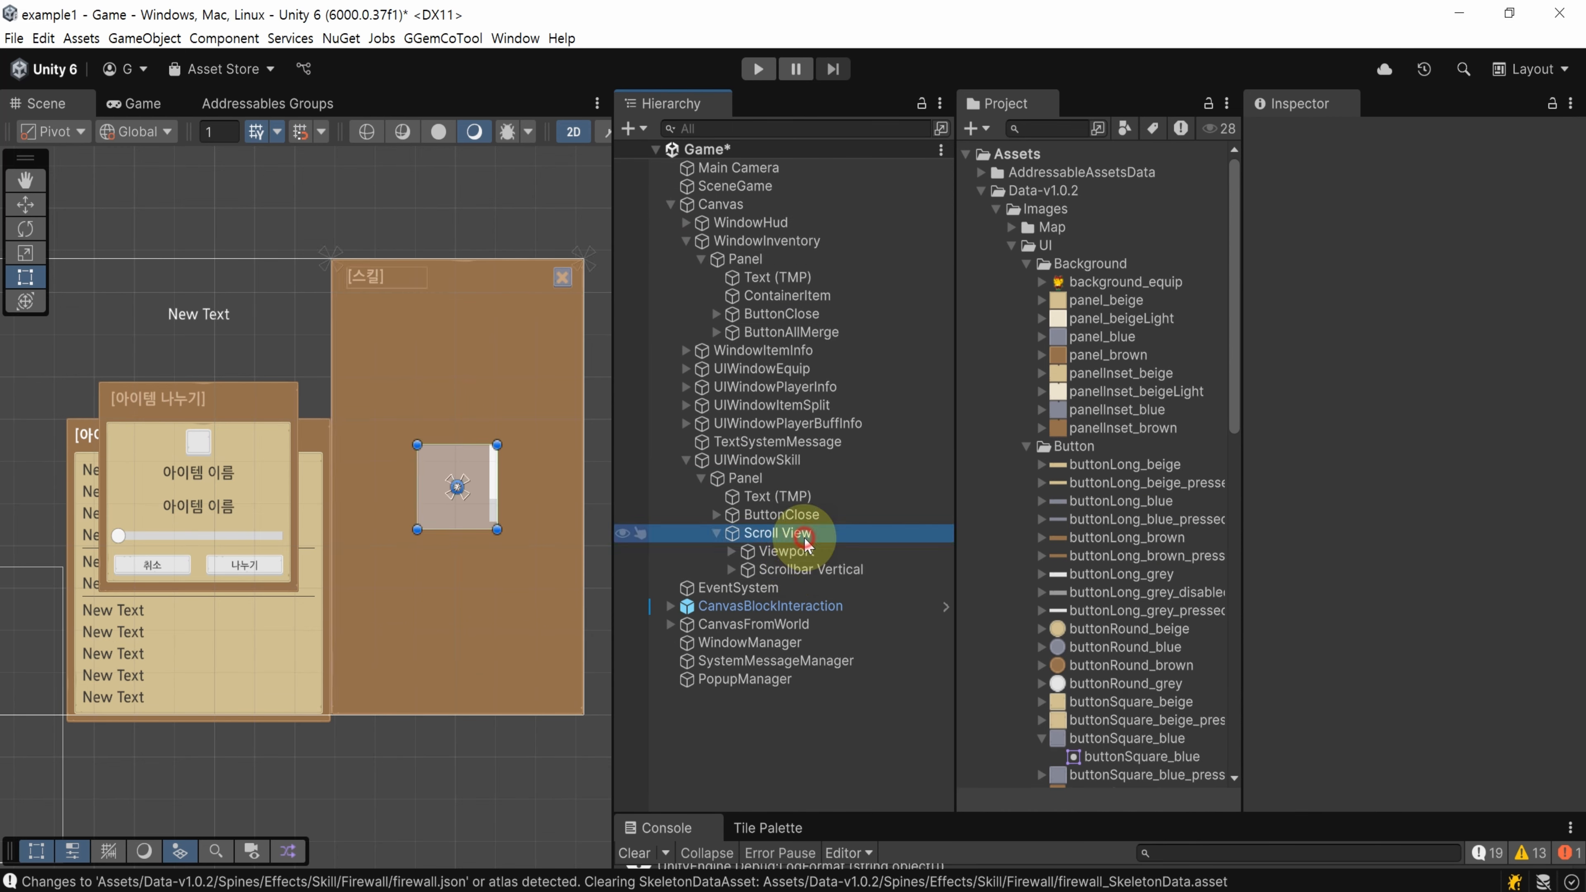
click(1291, 267)
click(1530, 609)
click(1411, 254)
text(40)
key(Tab)
text(95)
key(Tab)
key(Tab)
text(40)
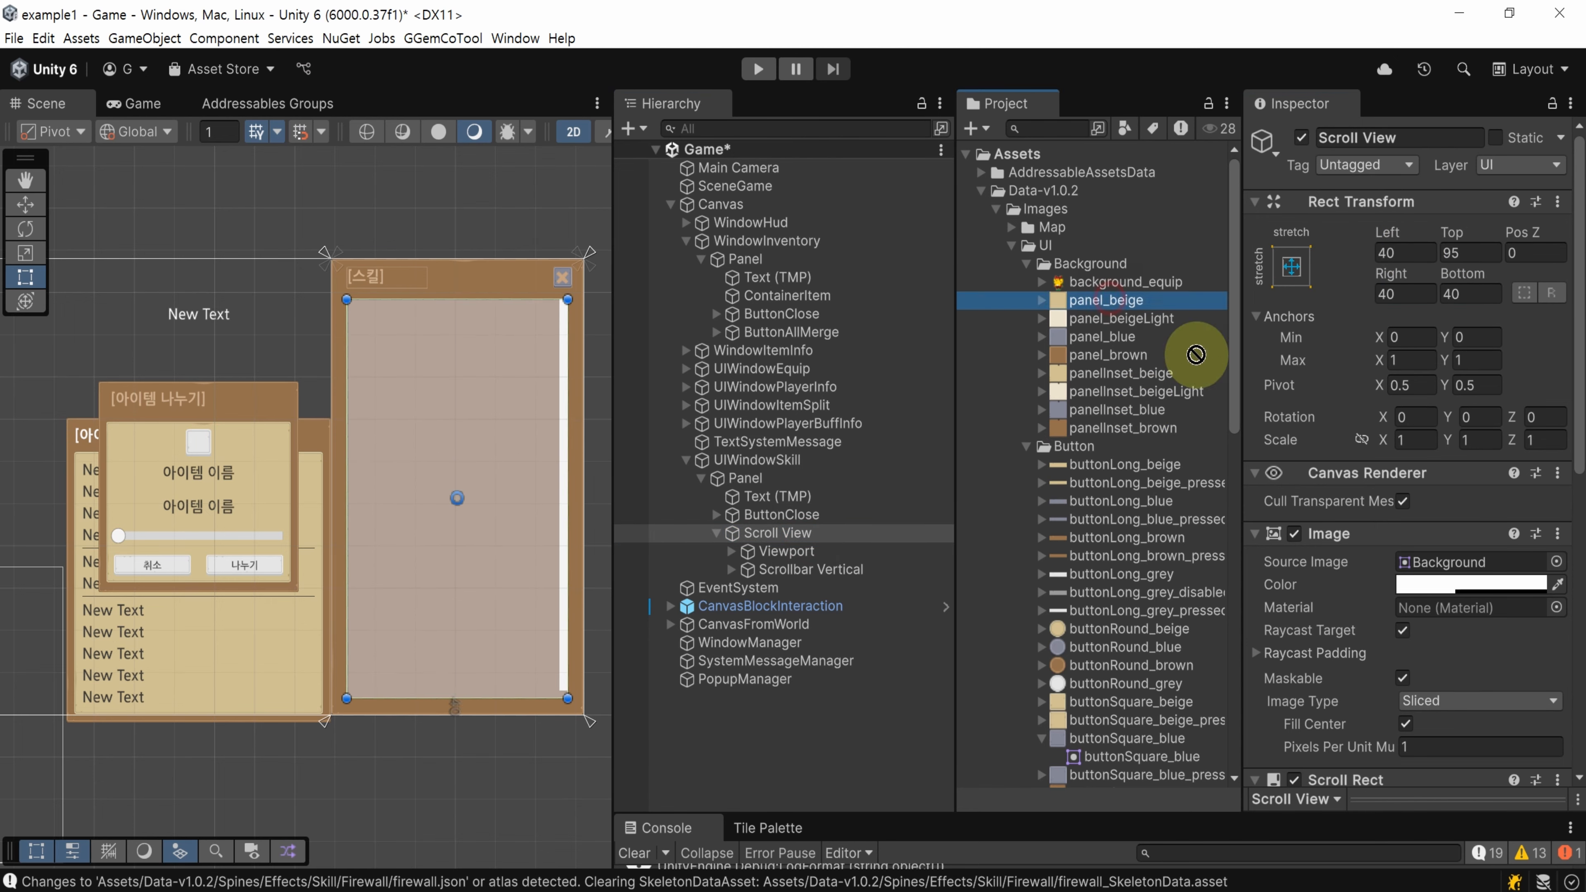
Assign the panel_beige sprite as the Scroll View's Source Image and make its color fully opaque
drag(1197, 355, 1471, 561)
click(1470, 585)
drag(1415, 851, 1536, 851)
click(1562, 372)
Set the Scroll Rect's Movement Type to Clamped
scroll(1487, 375, down, 6)
click(1459, 507)
click(1430, 569)
scroll(1420, 531, down, 3)
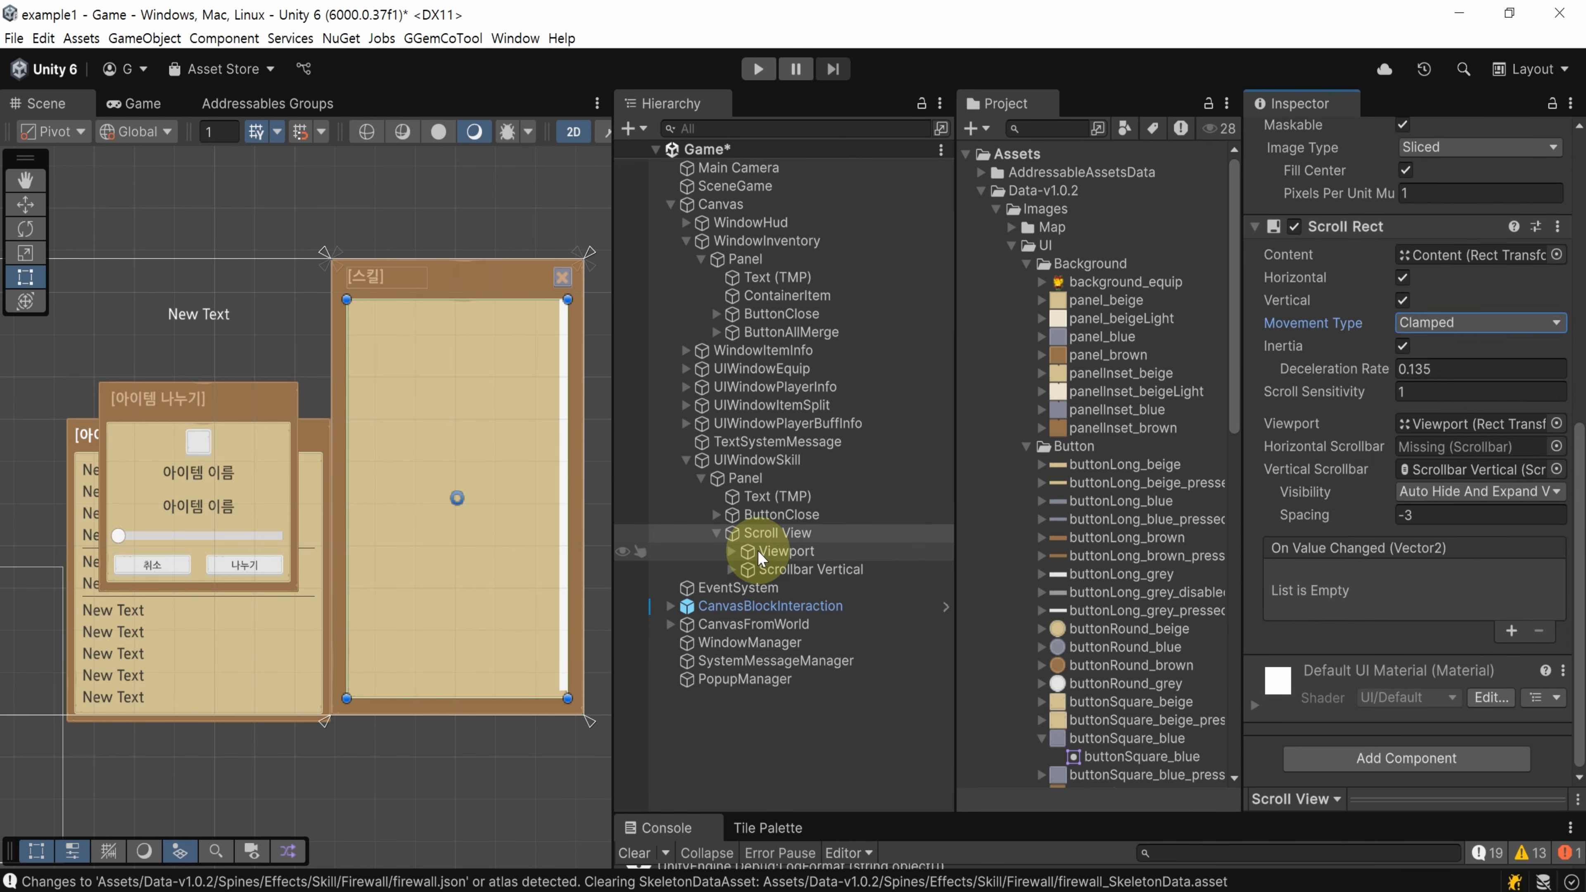
Add a Grid Layout Group component to the Content object in the Scroll View's Viewport
click(731, 551)
click(798, 569)
click(1375, 485)
text(grid)
click(1462, 609)
Set the grid's padding to 5 on all sides, Cell Size to 520 by 120 and Y spacing to 5
click(1427, 523)
text(5)
key(Tab)
text(5)
key(Tab)
text(5)
key(Tab)
text(5)
key(Tab)
key(Tab)
key(Tab)
text(5)
Constrain the grid to a Fixed Column Count of 1 and save the scene
scroll(1413, 538, down, 3)
click(1447, 716)
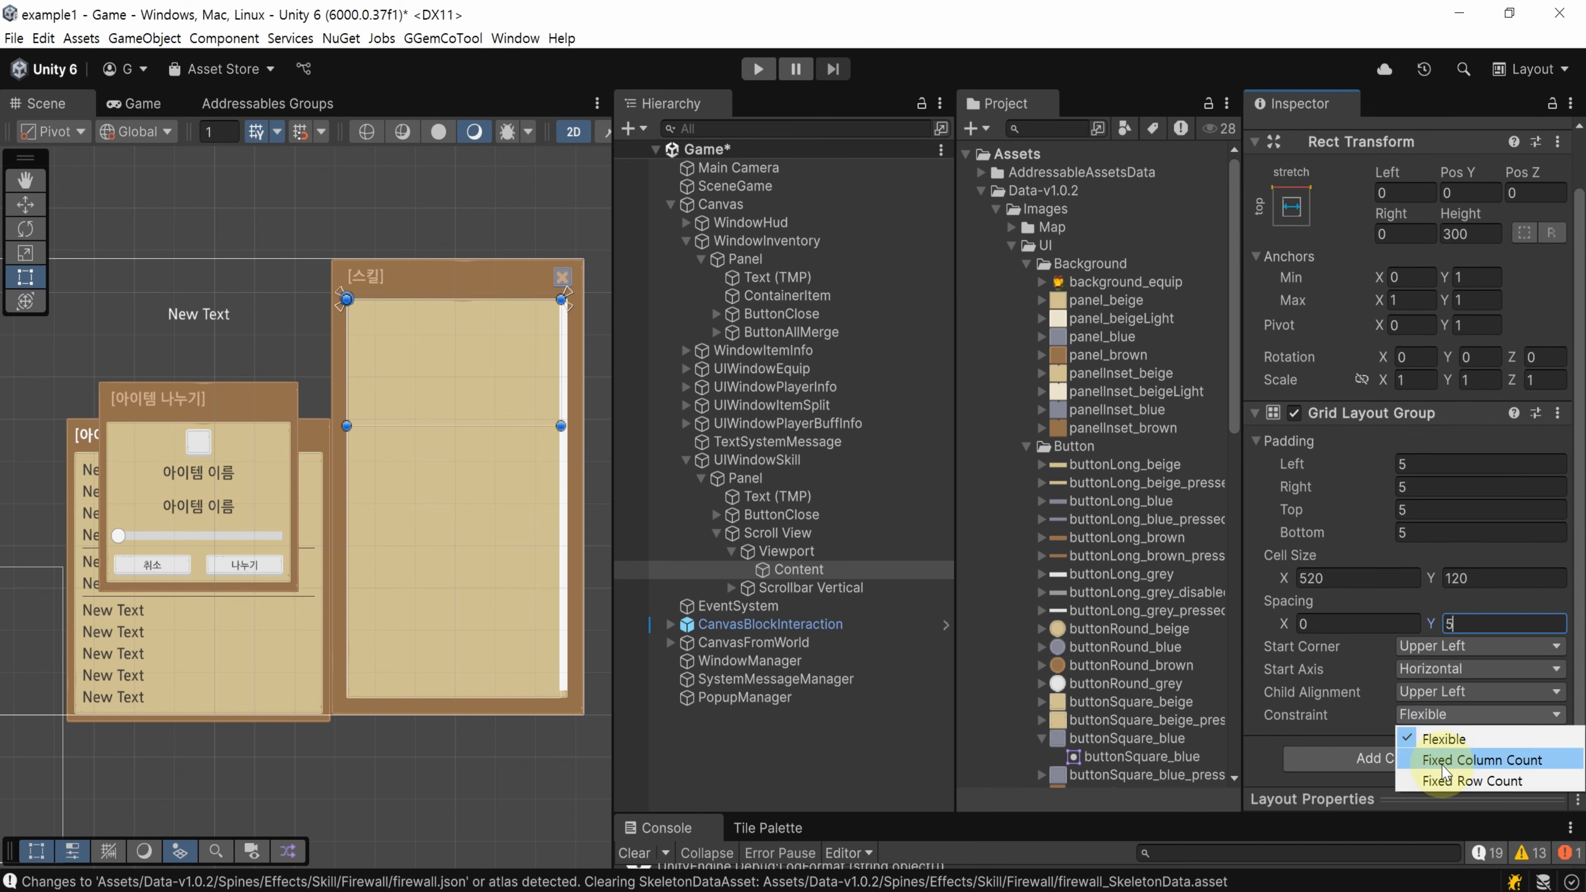
click(1427, 762)
click(1411, 719)
text(1)
key(ctrl+s)
Add the UI Window Skill script component to UIWindowSkill
click(757, 460)
click(1407, 537)
text(uiwindowskill)
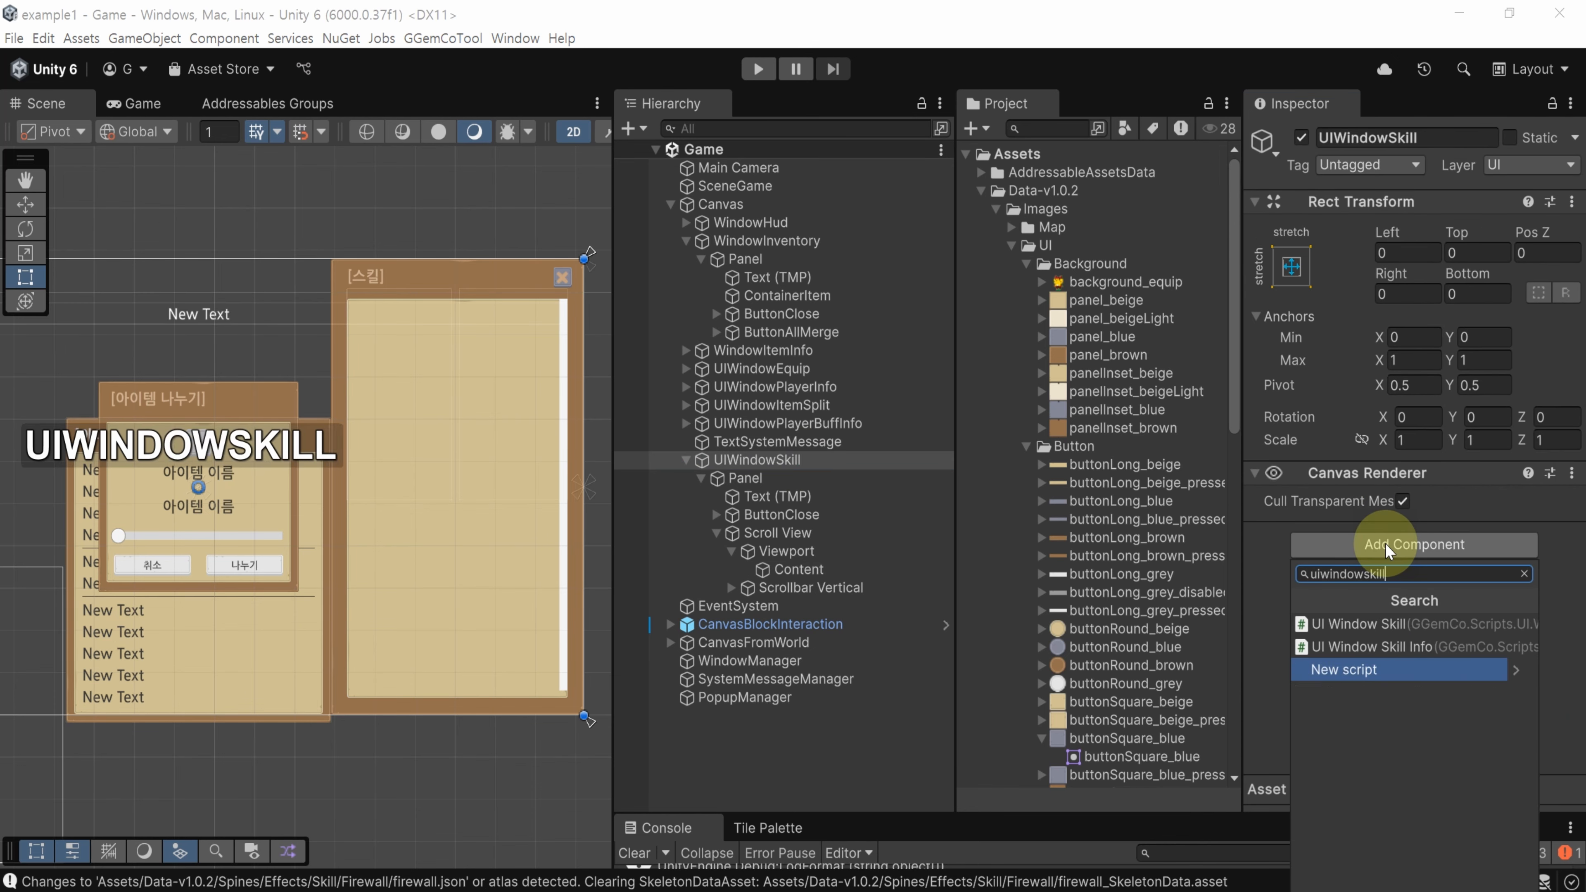
click(1399, 624)
Set the script's Icon Type to Skill, Slot Size to 90 by 90 and Icon Size to 60 by 60
click(1424, 518)
click(1454, 581)
click(1432, 588)
text(90)
key(Tab)
text(90)
click(1431, 611)
text(60)
Assign Content as the script's Container Icon and the ElementSkill prefab as its Prefab UI Element
drag(788, 569, 1429, 671)
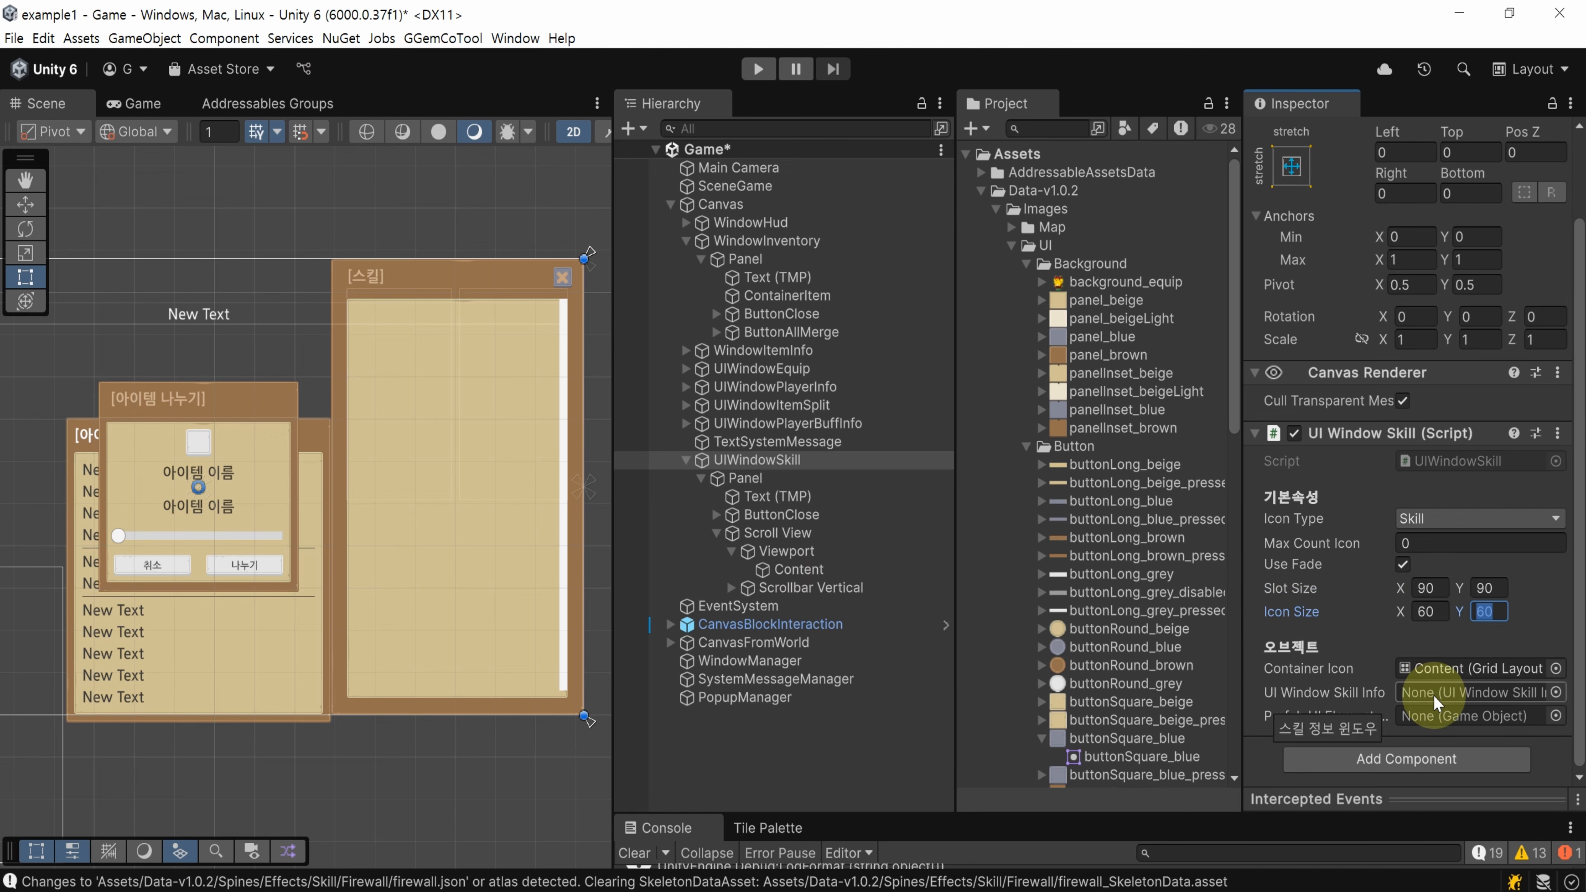
scroll(1027, 338, down, 10)
click(980, 376)
scroll(1055, 500, down, 3)
drag(1076, 567, 1456, 719)
Rewire the On Click event of the skill Panel's ButtonClose to the skill window and save the scene
click(799, 514)
drag(935, 562, 1324, 598)
click(1465, 575)
mouse_move(1452, 673)
click(1224, 507)
key(ctrl+s)
Add the UI Window Skill script component to UIWindowSkill and set its Icon Type to Skill
click(868, 460)
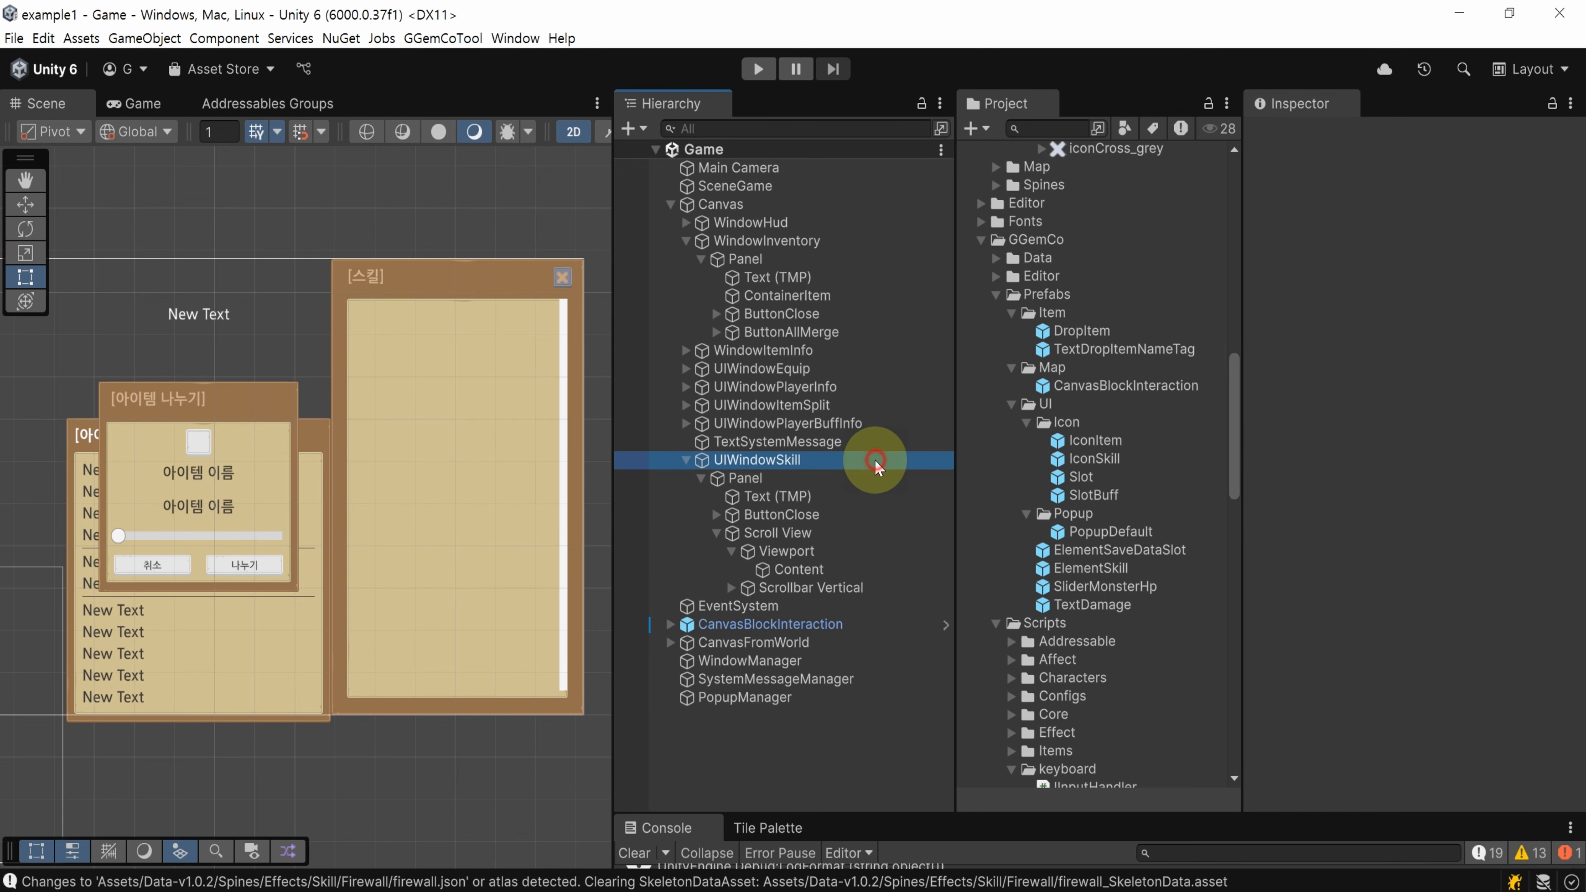
click(1452, 545)
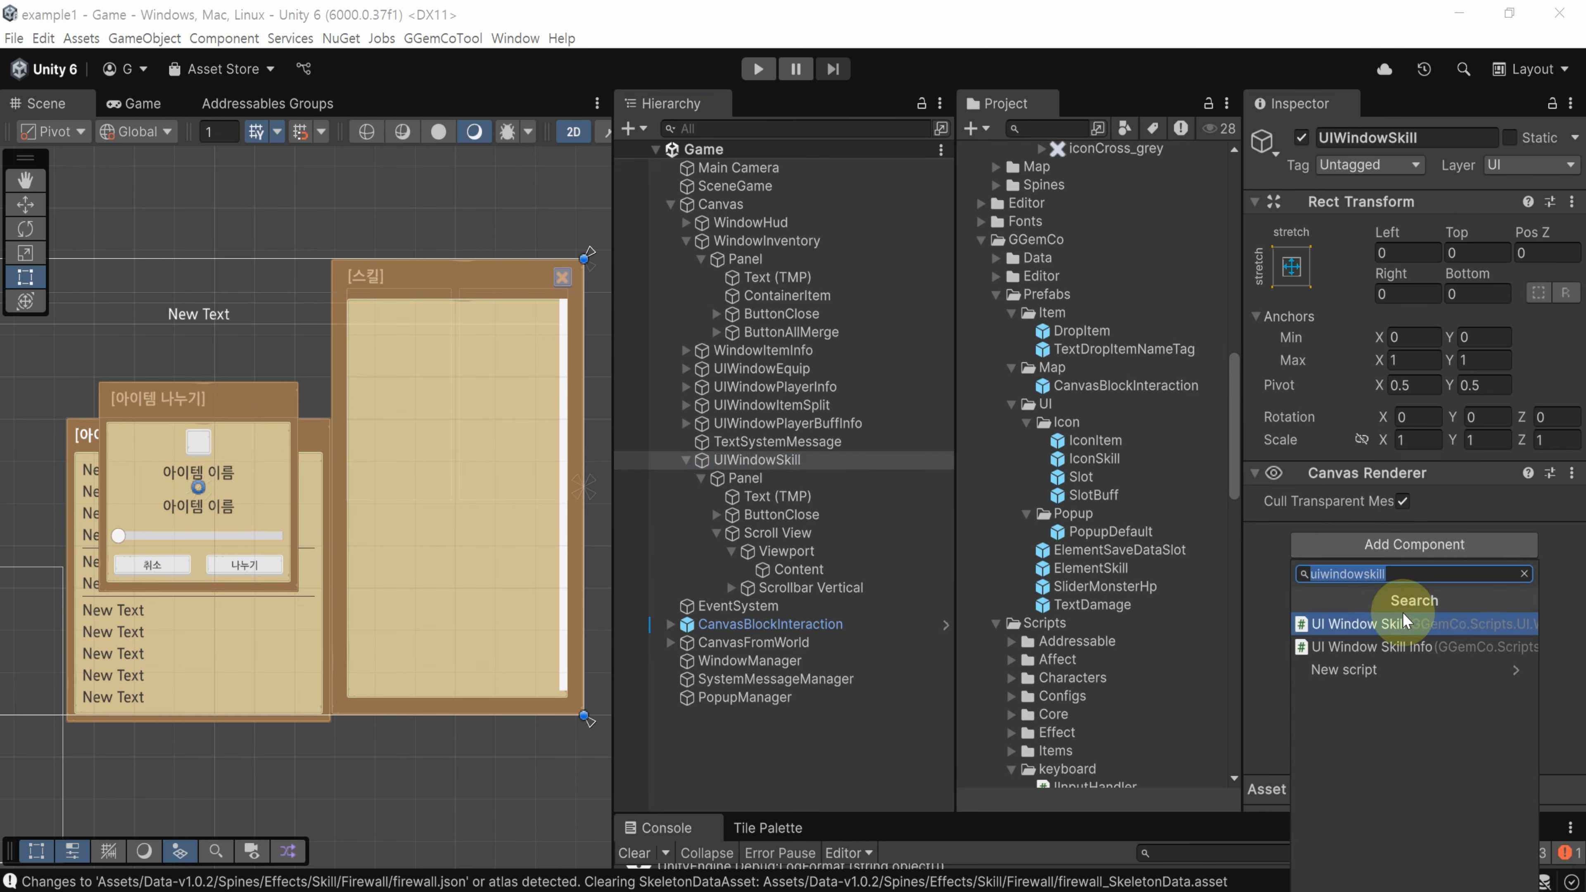
click(1477, 625)
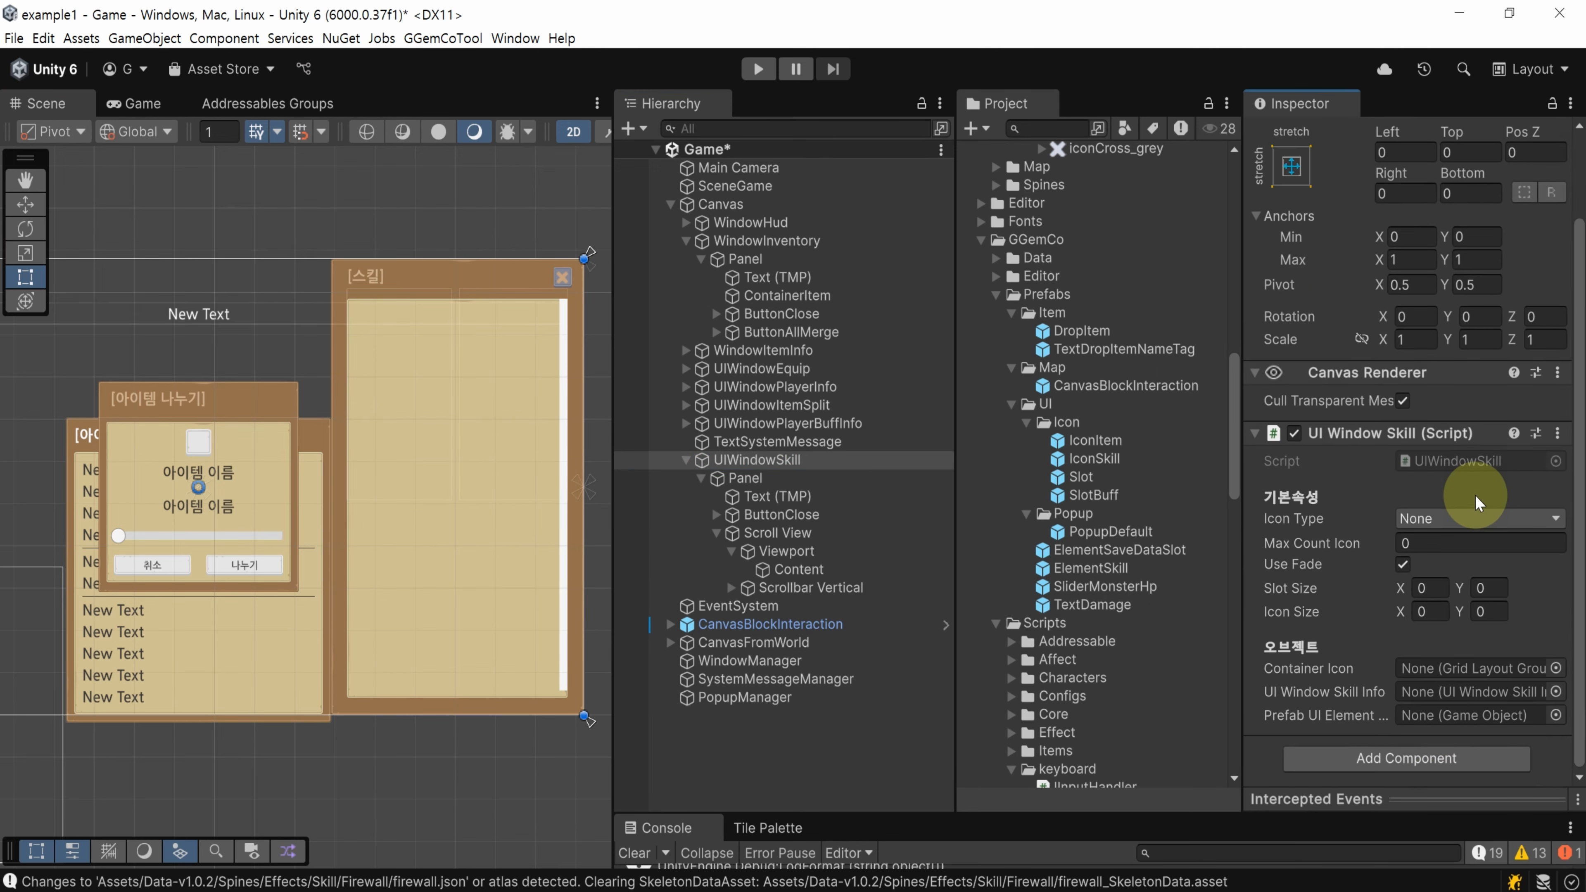
click(1455, 517)
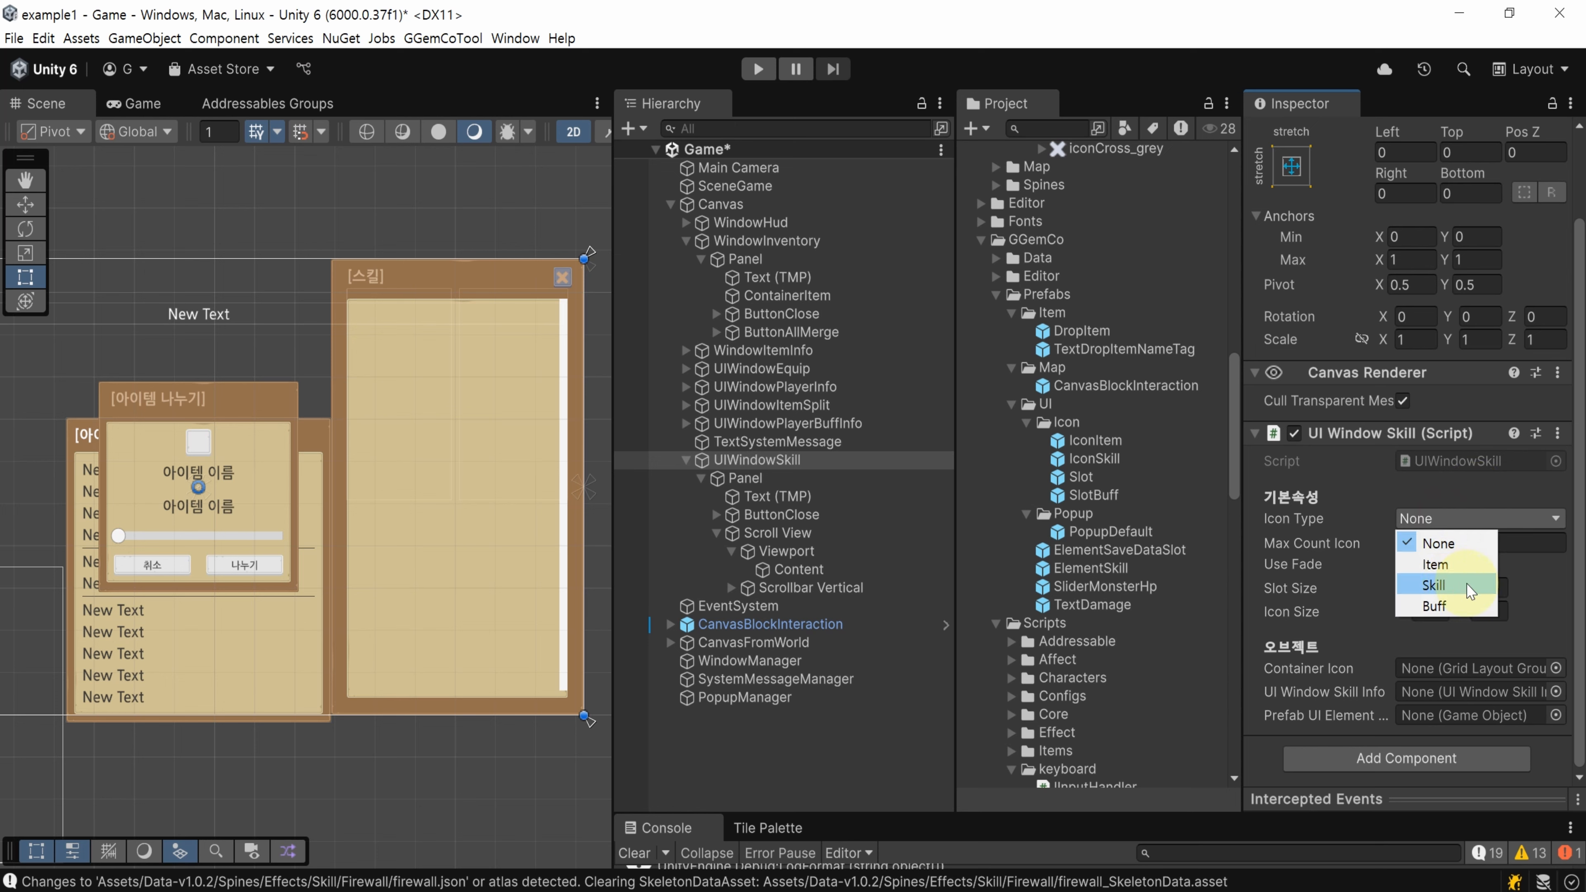
click(1436, 585)
Set the UI Window Skill script's Slot Size to 90 by 90 and Icon Size to 60 by 60
click(1479, 542)
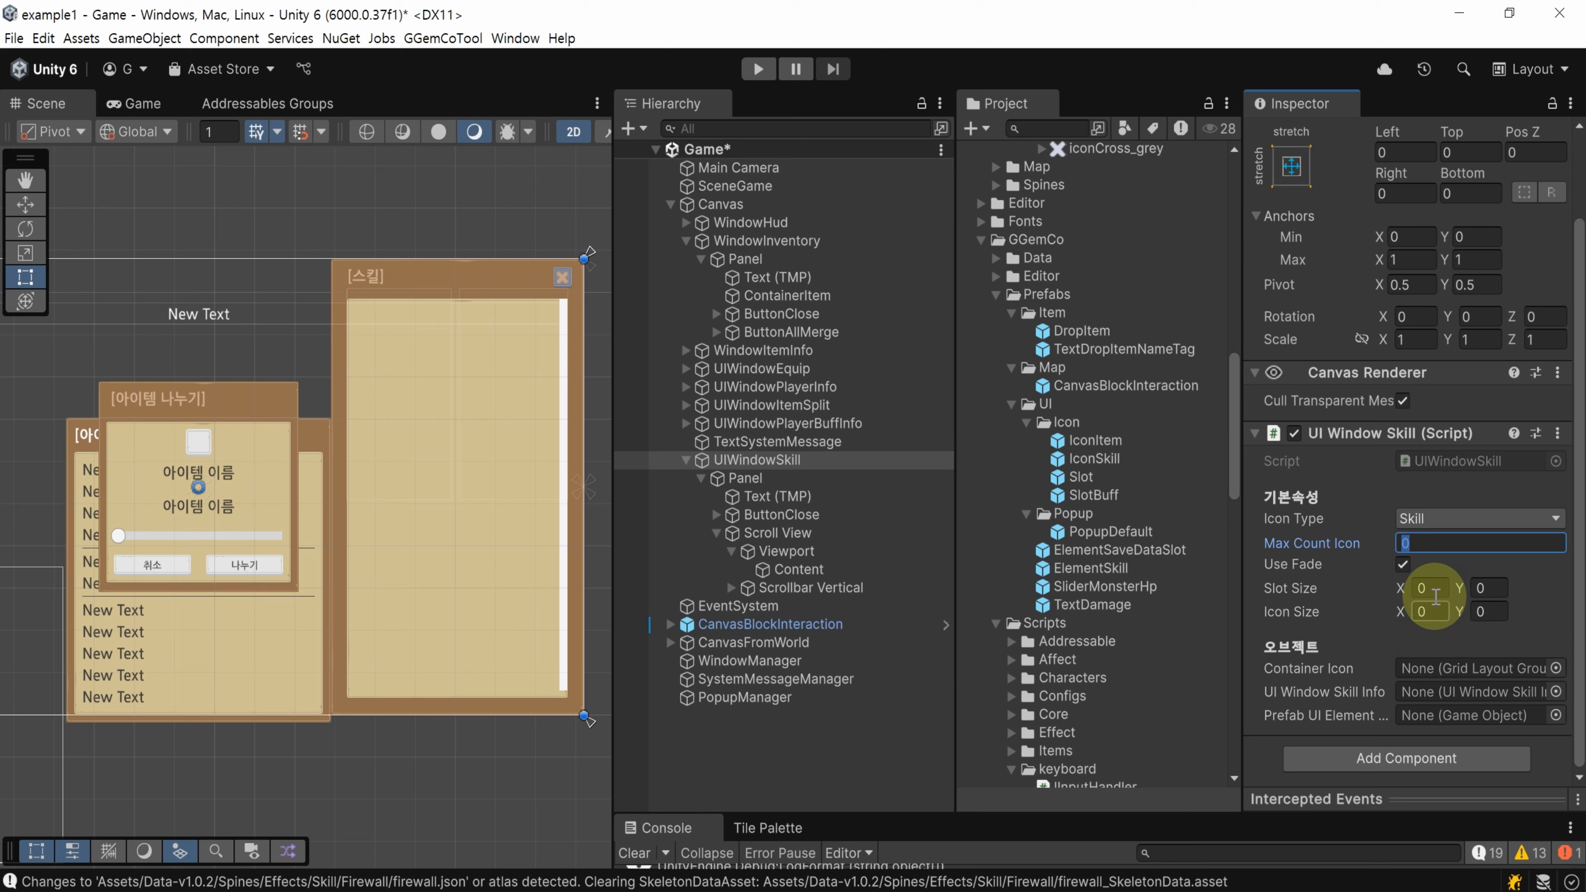
click(1437, 589)
text(9)
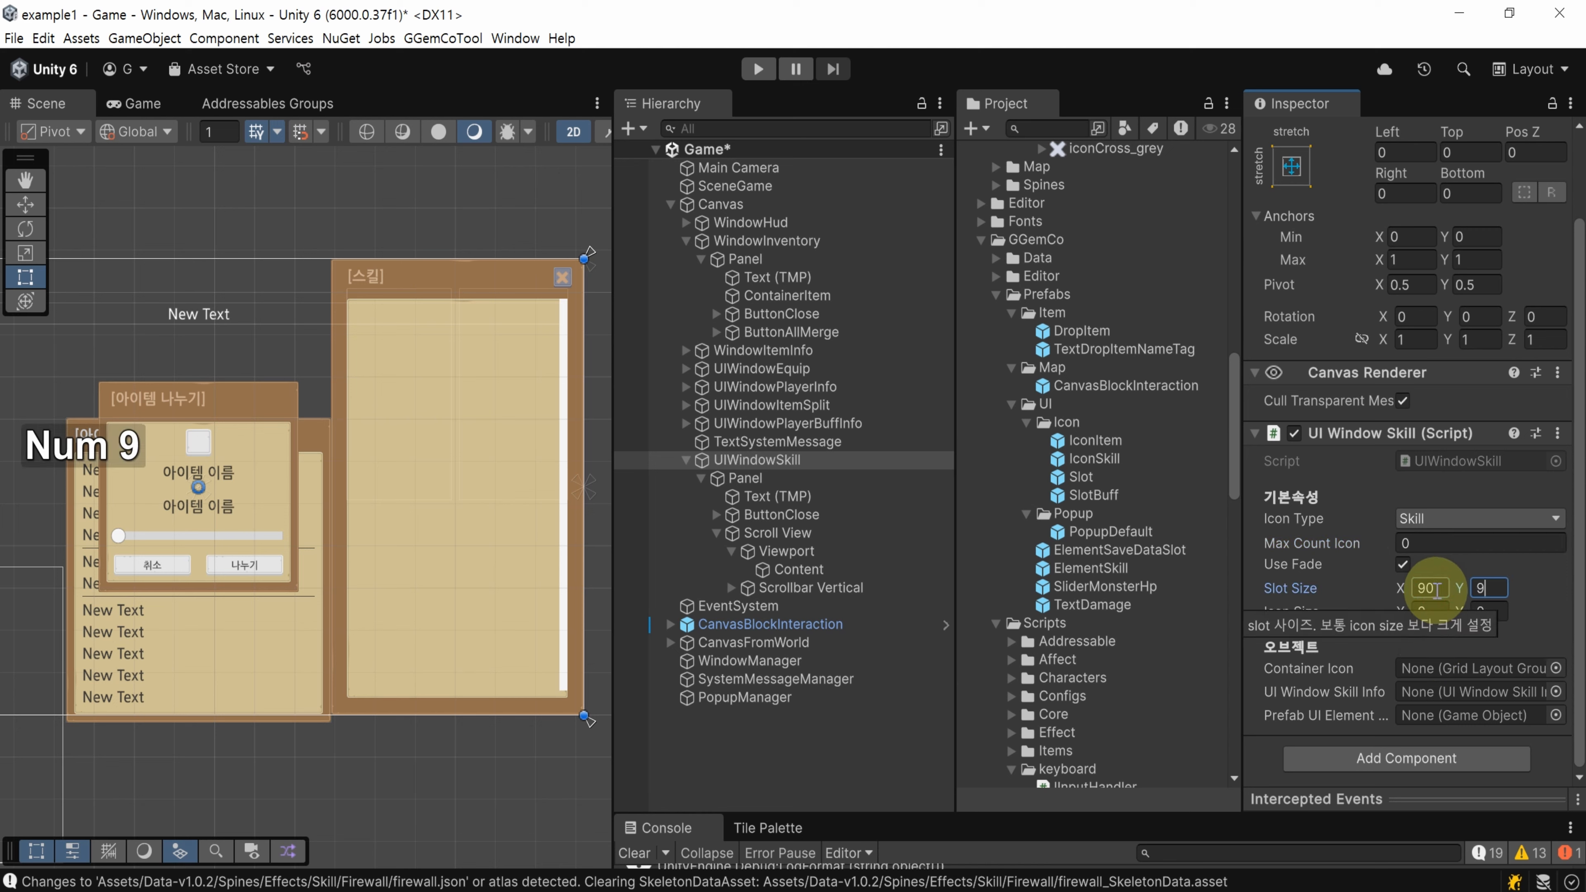
key(BackSpace)
key(Tab)
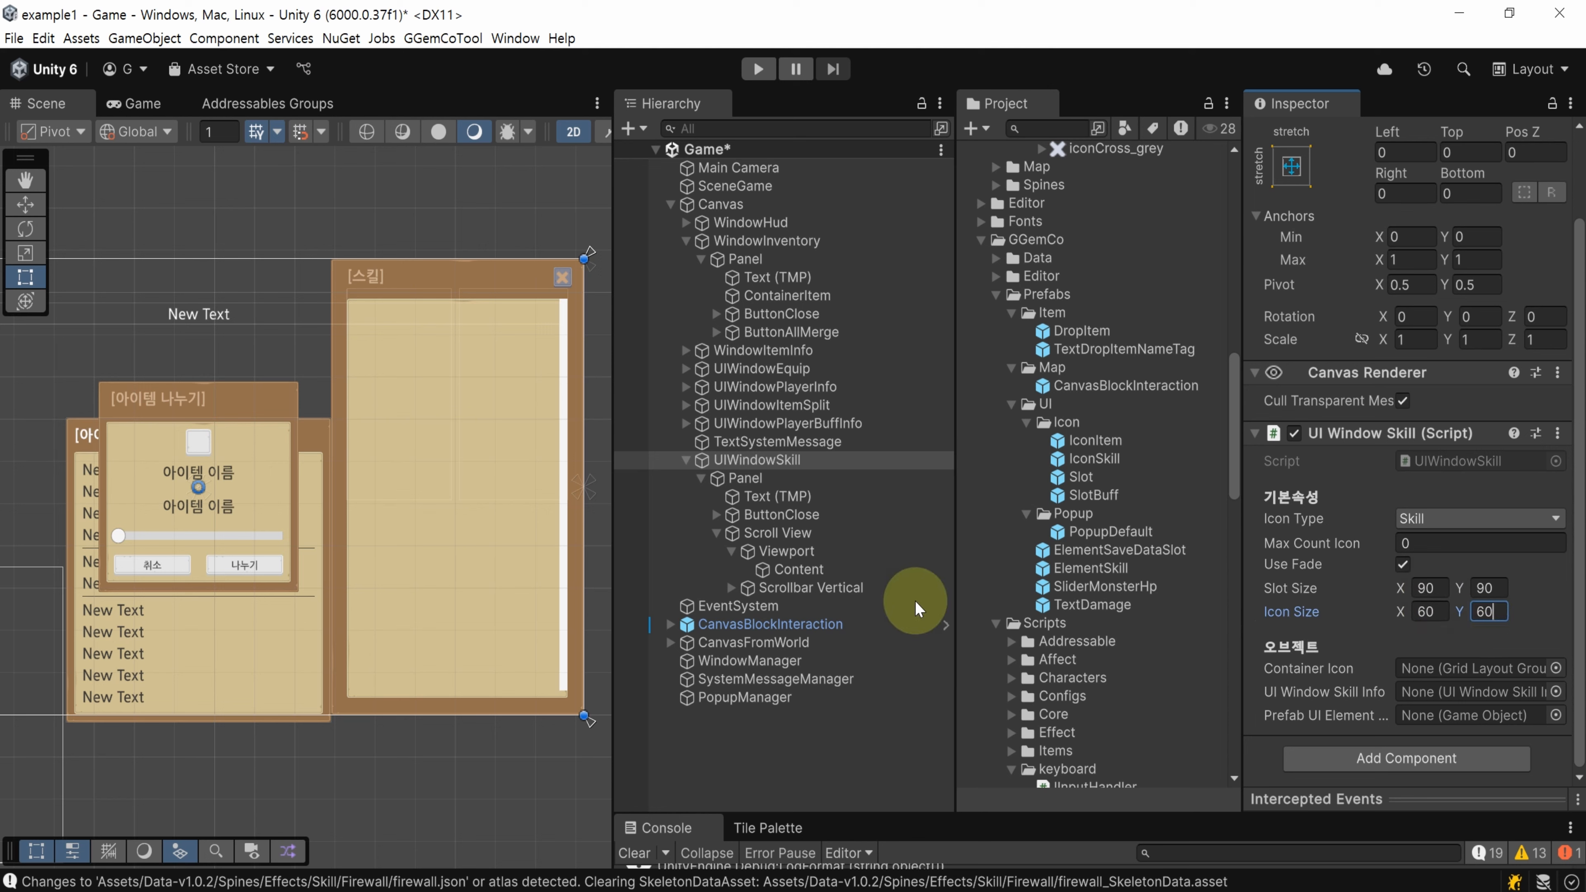
Assign Content to the script's Container Icon and the ElementSkill prefab to its Prefab UI Element
drag(815, 572, 1452, 680)
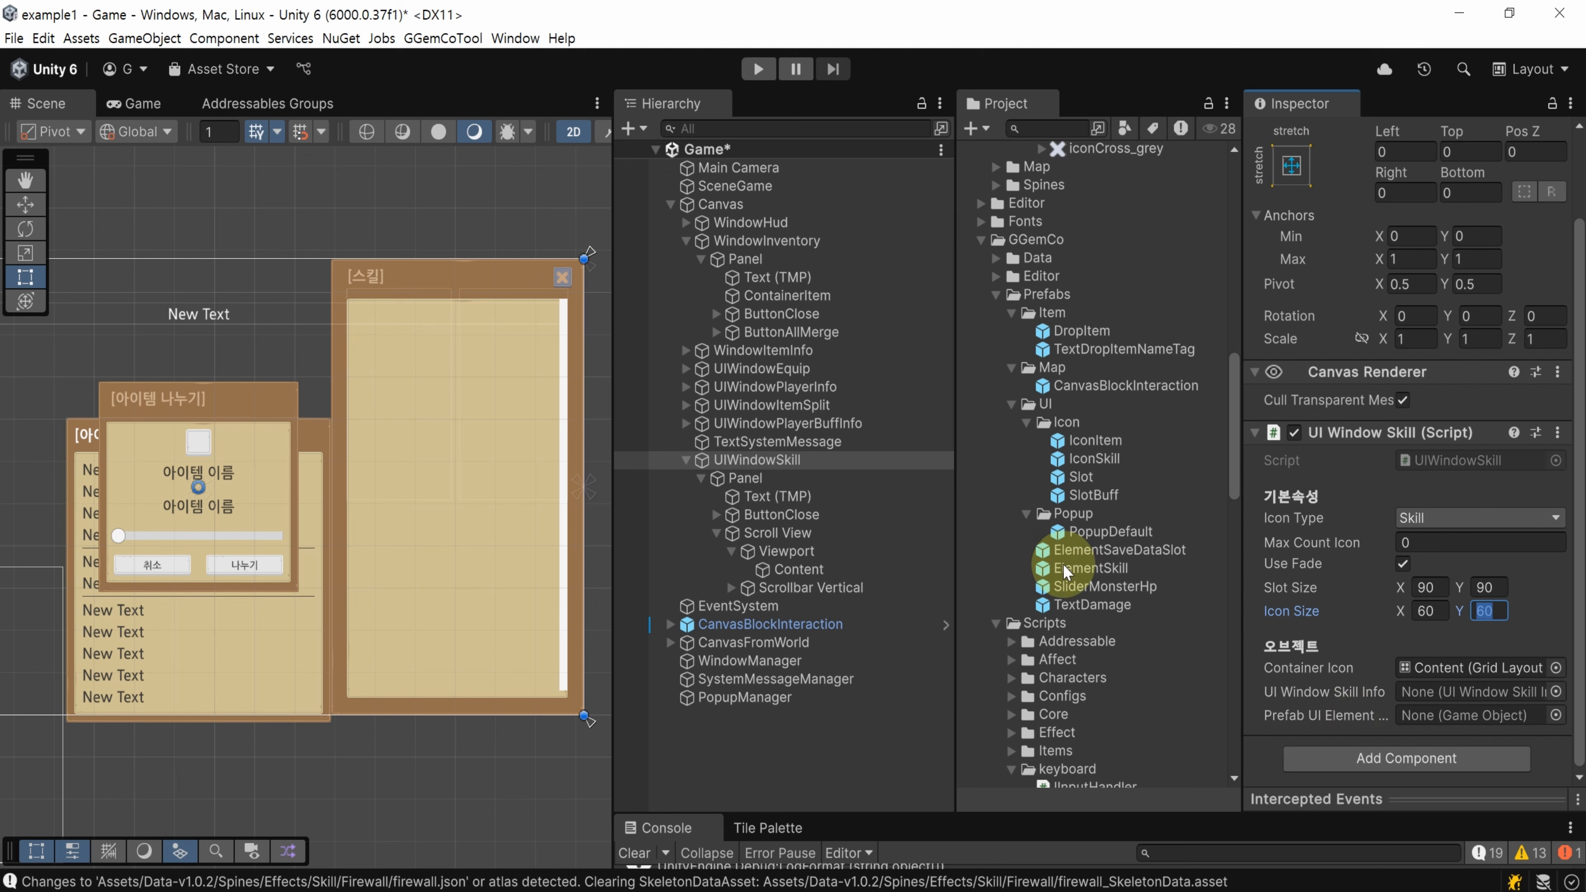
drag(1137, 568, 1448, 725)
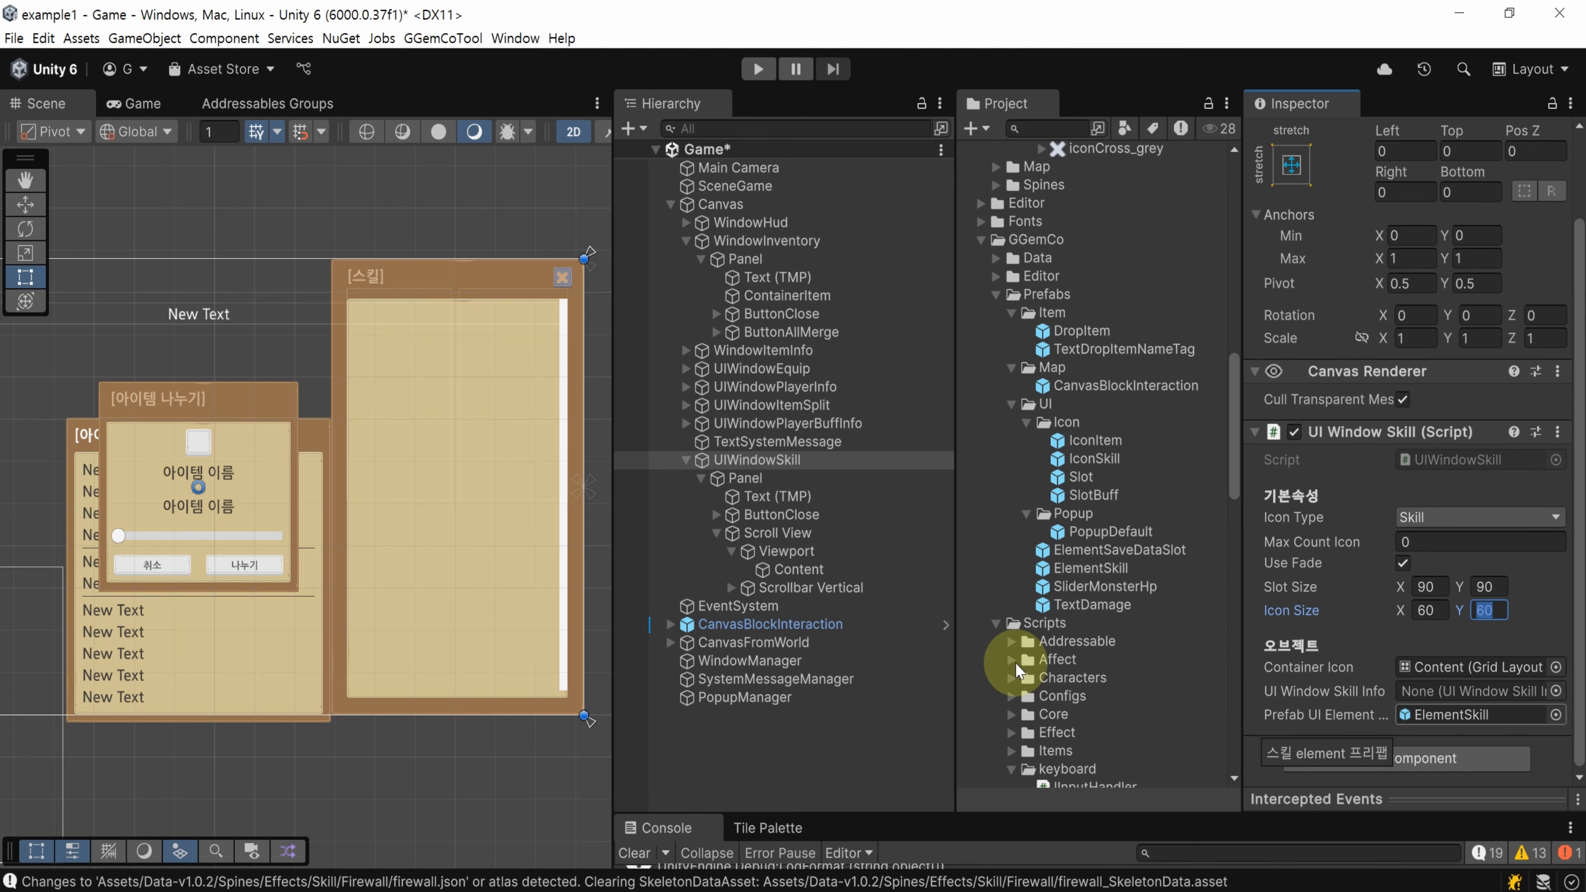
Assign UIWindowSkill to the skill panel's ButtonClose On Click event with the UIWindowSkill OnClickClose function and save the scene
click(783, 518)
scroll(1343, 562, down, 3)
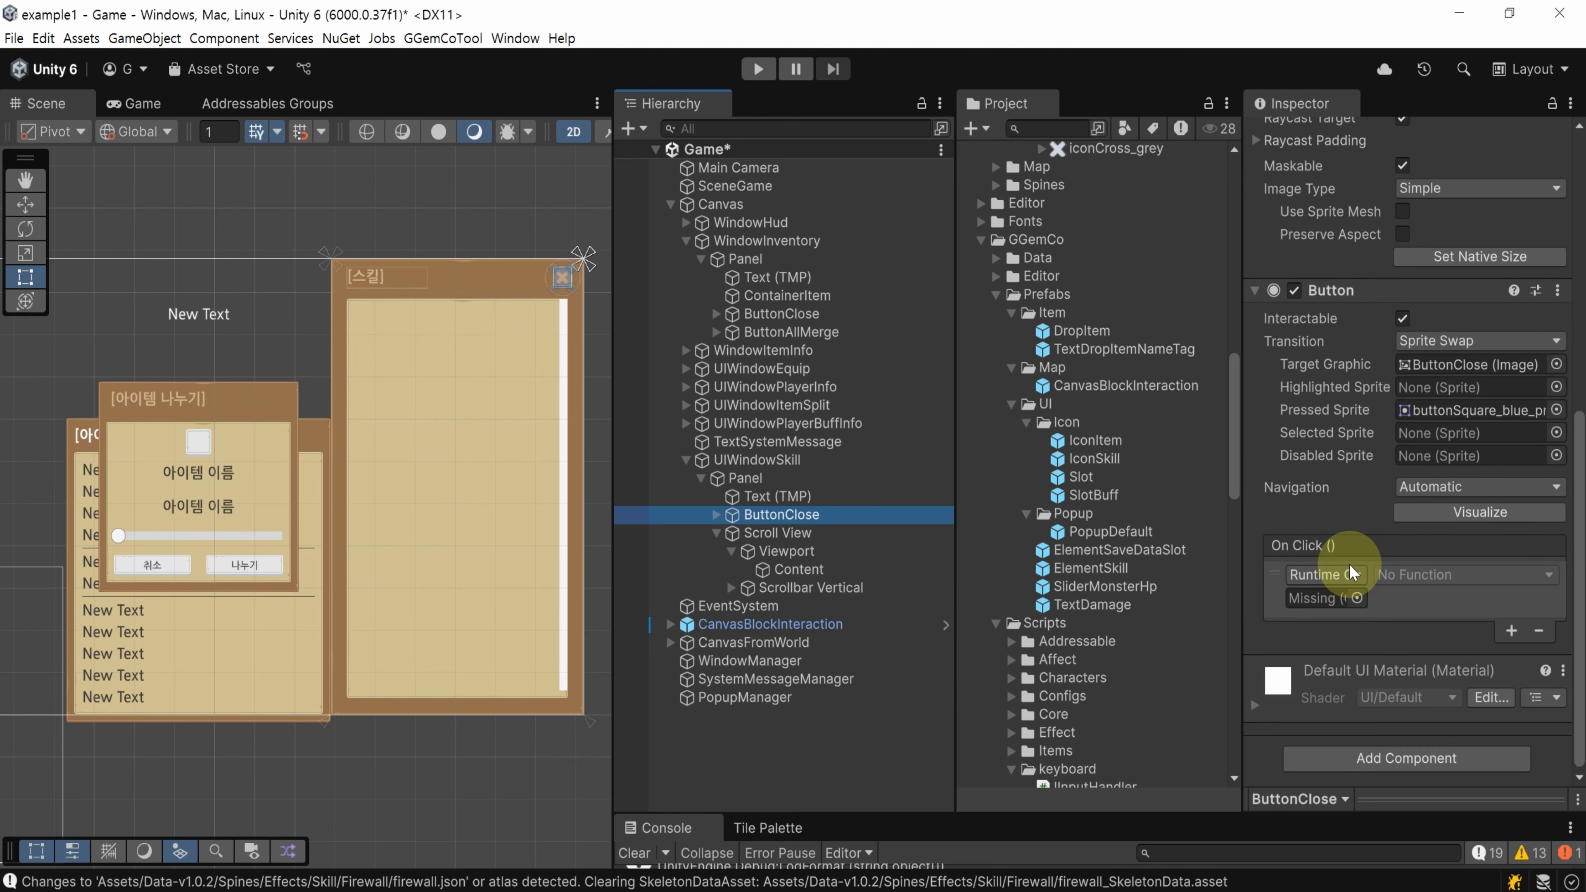
drag(775, 469, 1332, 603)
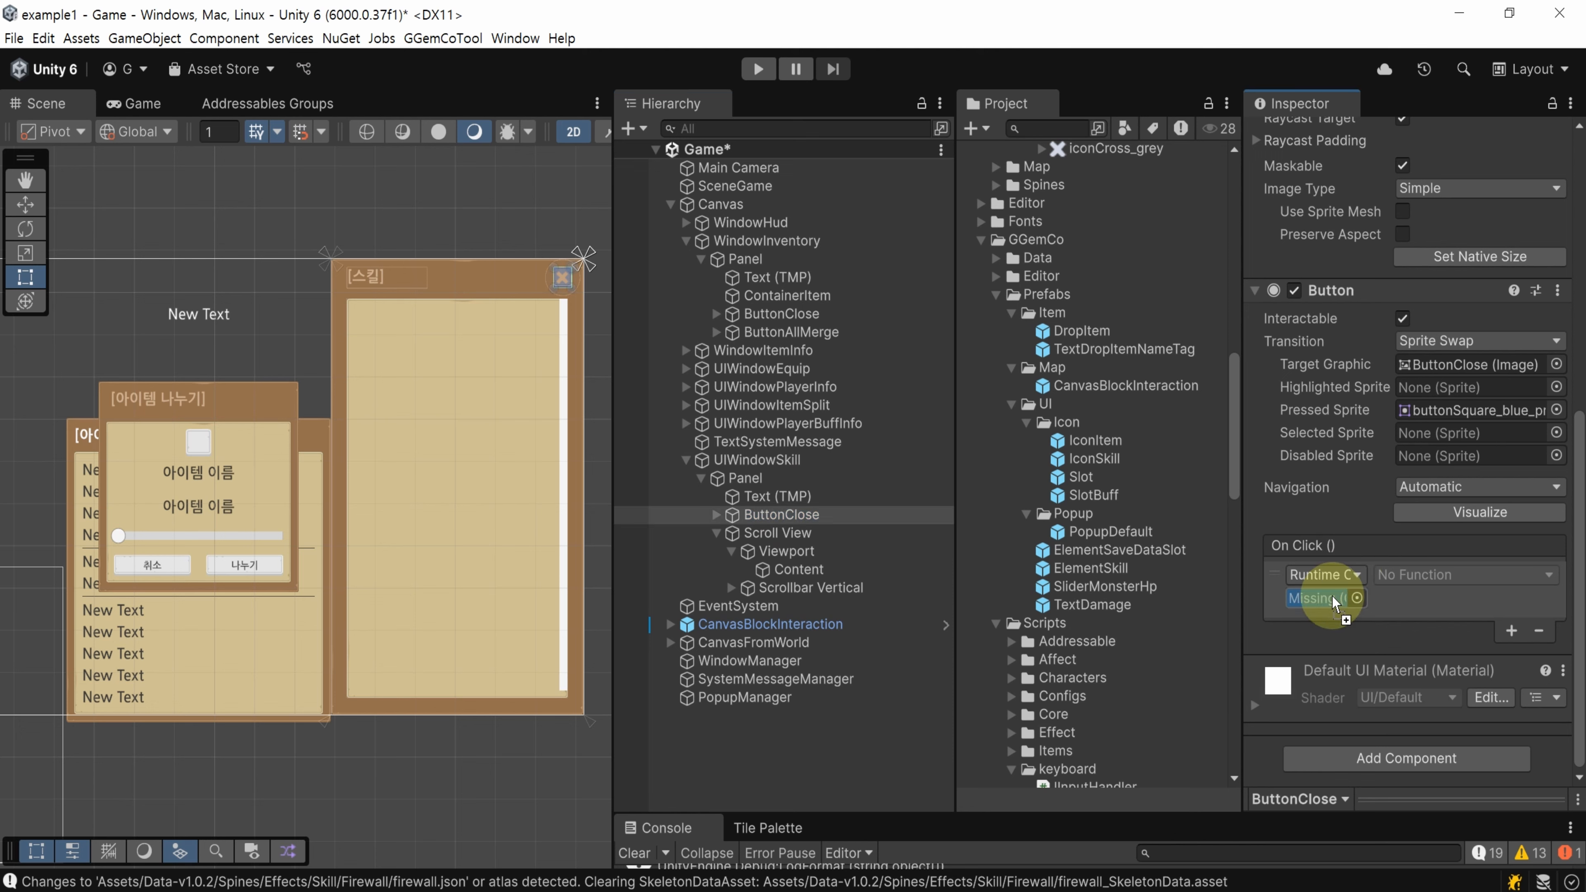
click(1411, 574)
mouse_move(1449, 687)
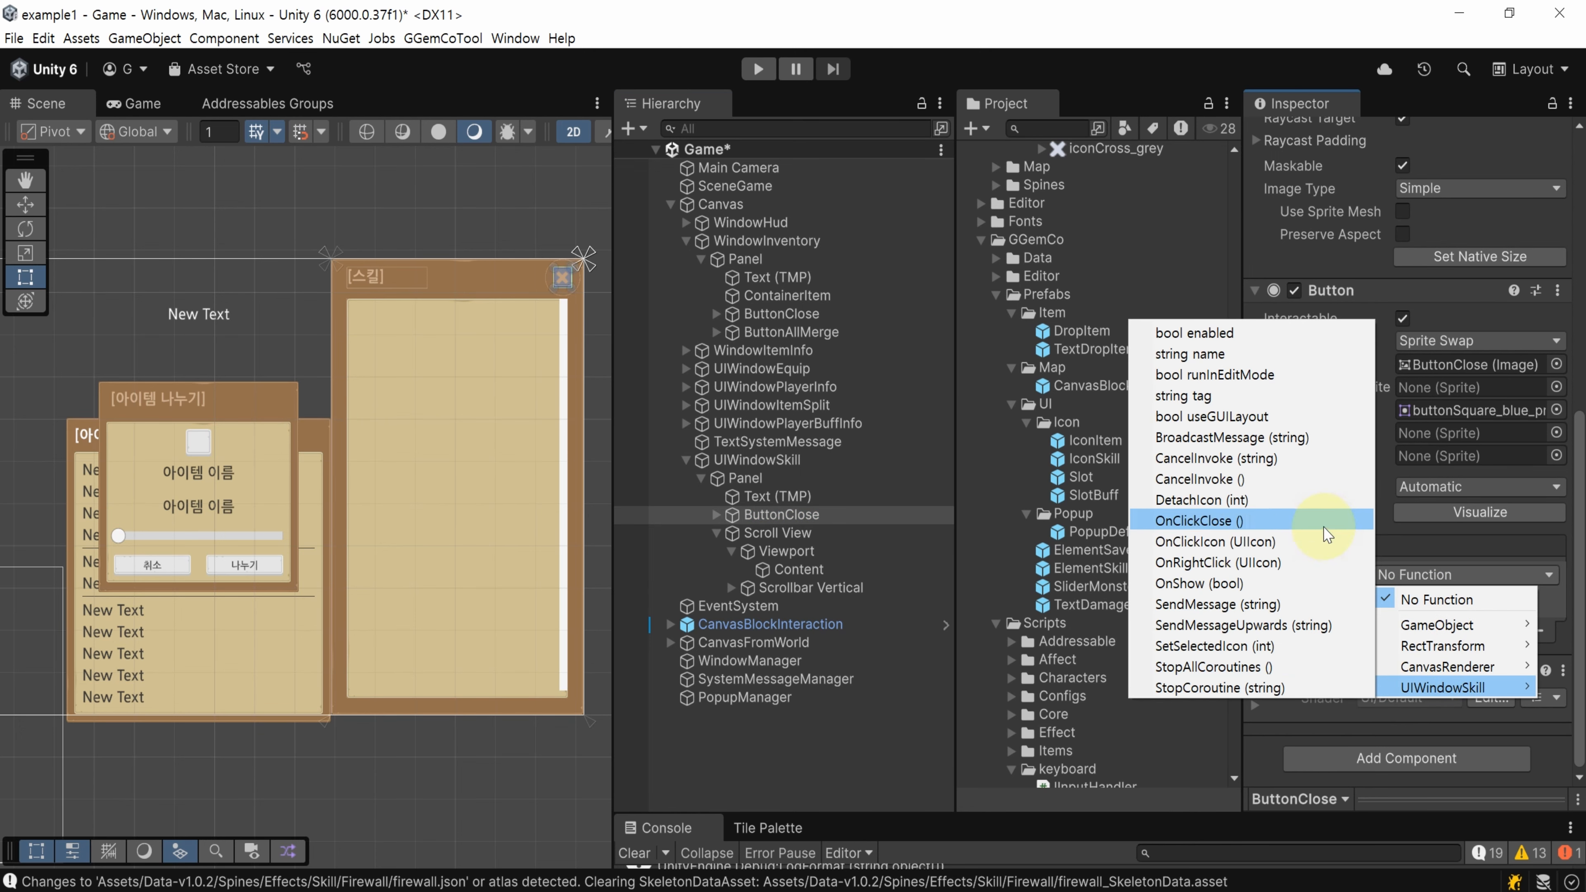
click(1317, 521)
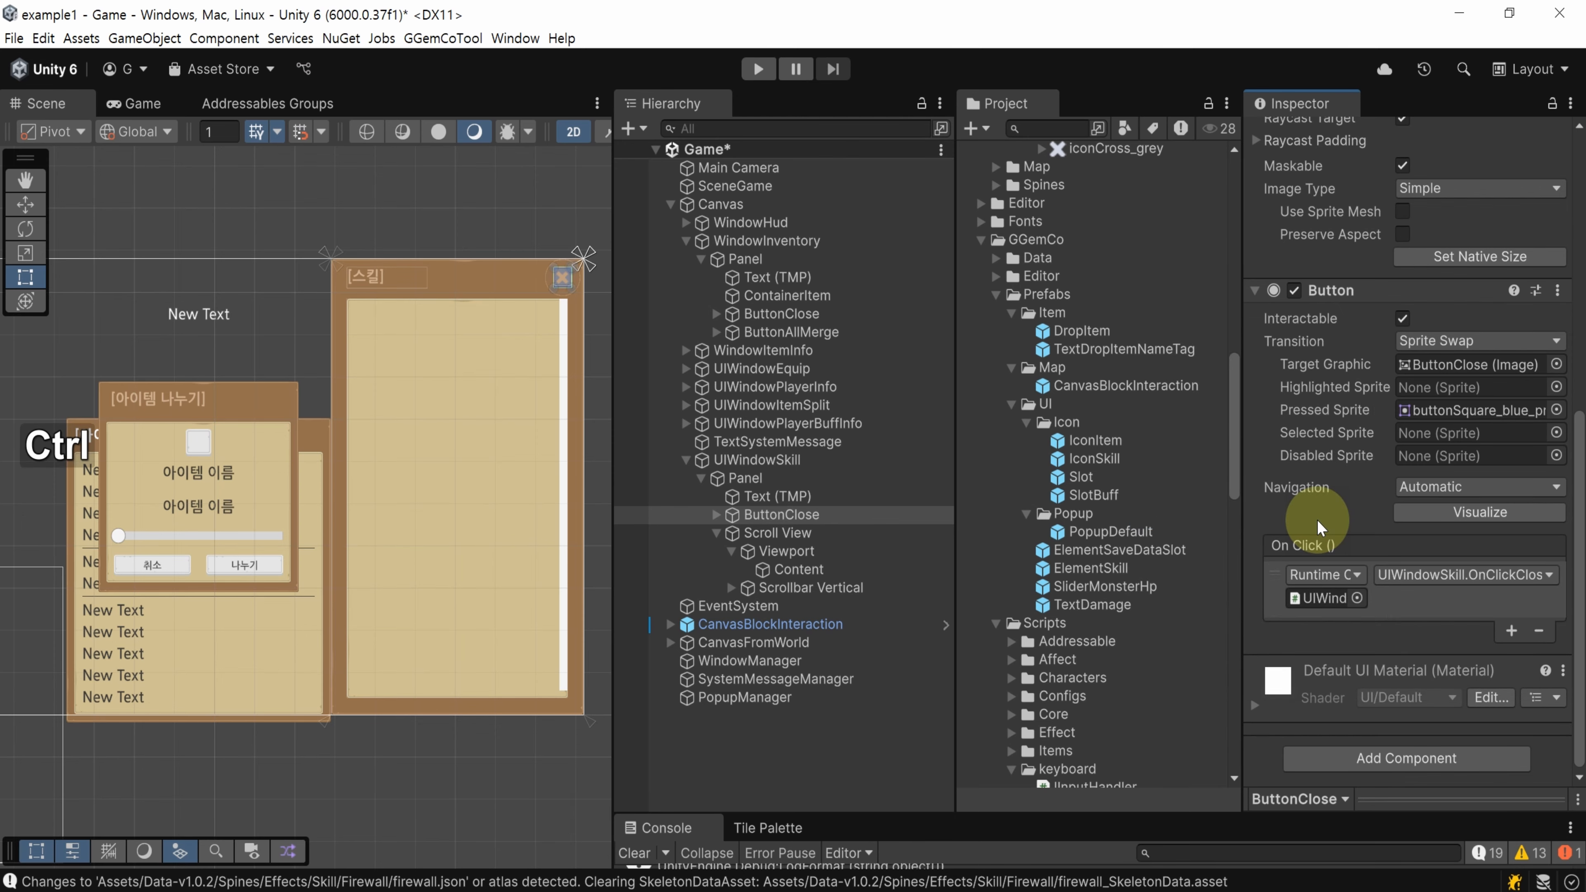
click(825, 616)
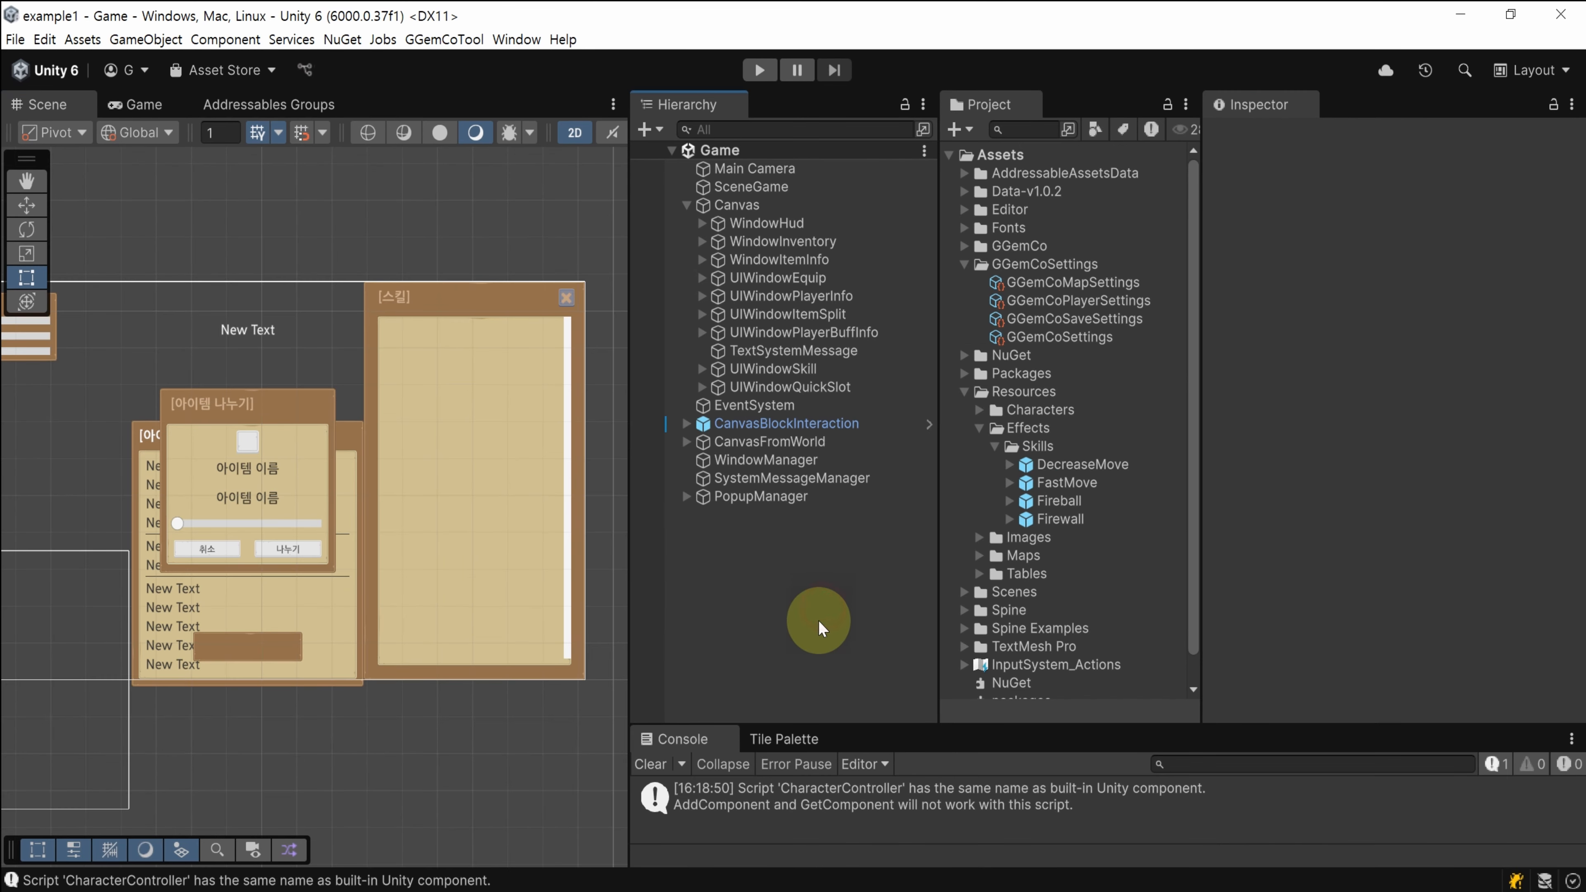
Add a UI Panel under Canvas and name it UIWindowSkillInfo
click(767, 204)
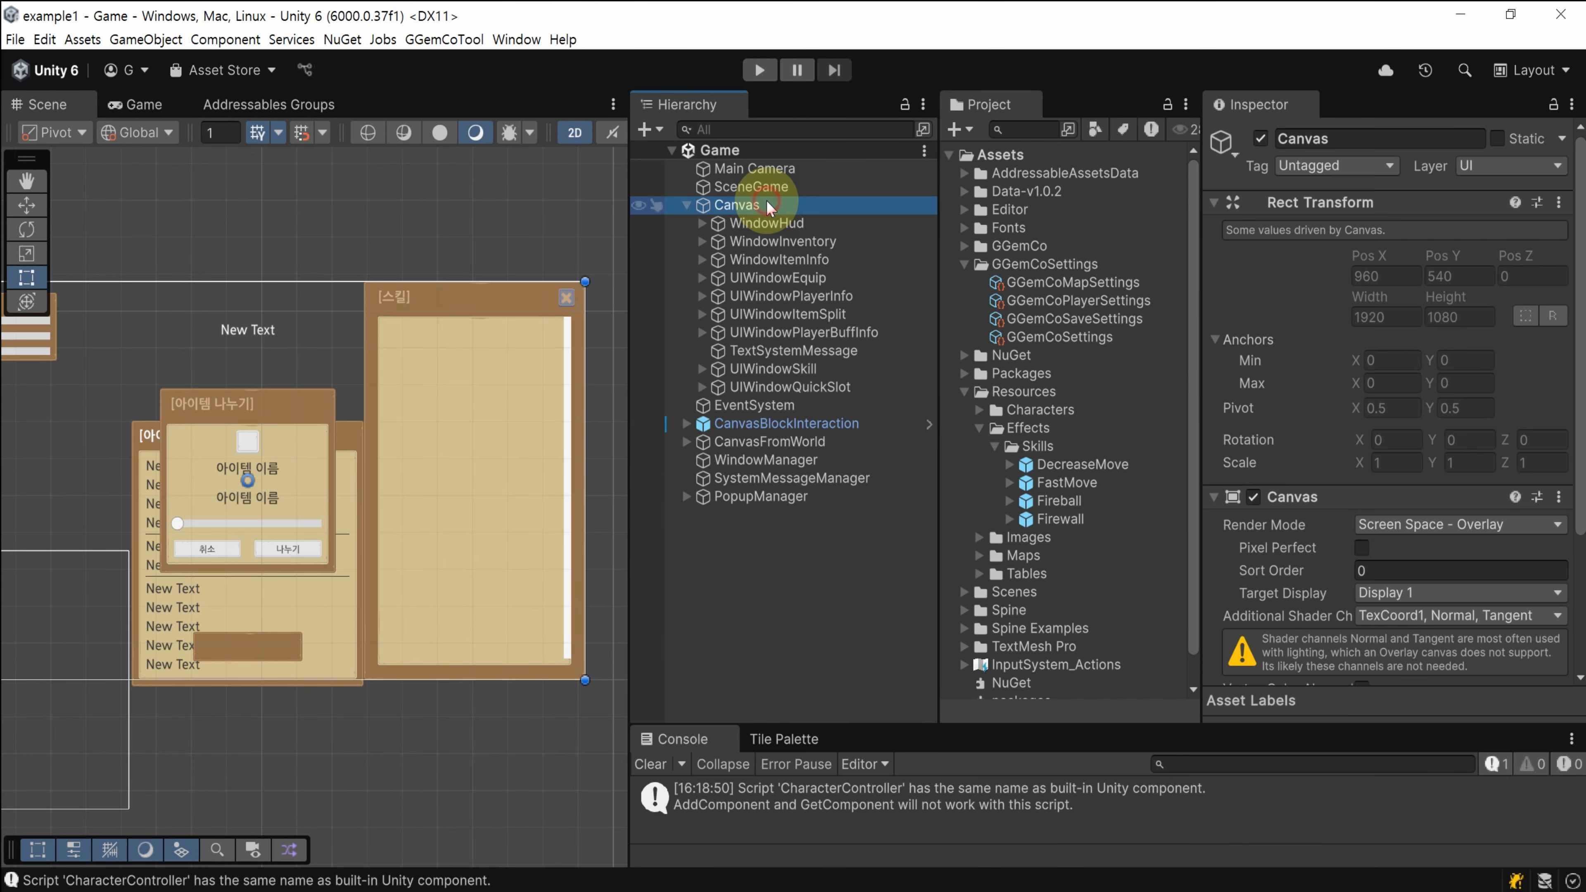
right_click(843, 204)
mouse_move(1062, 689)
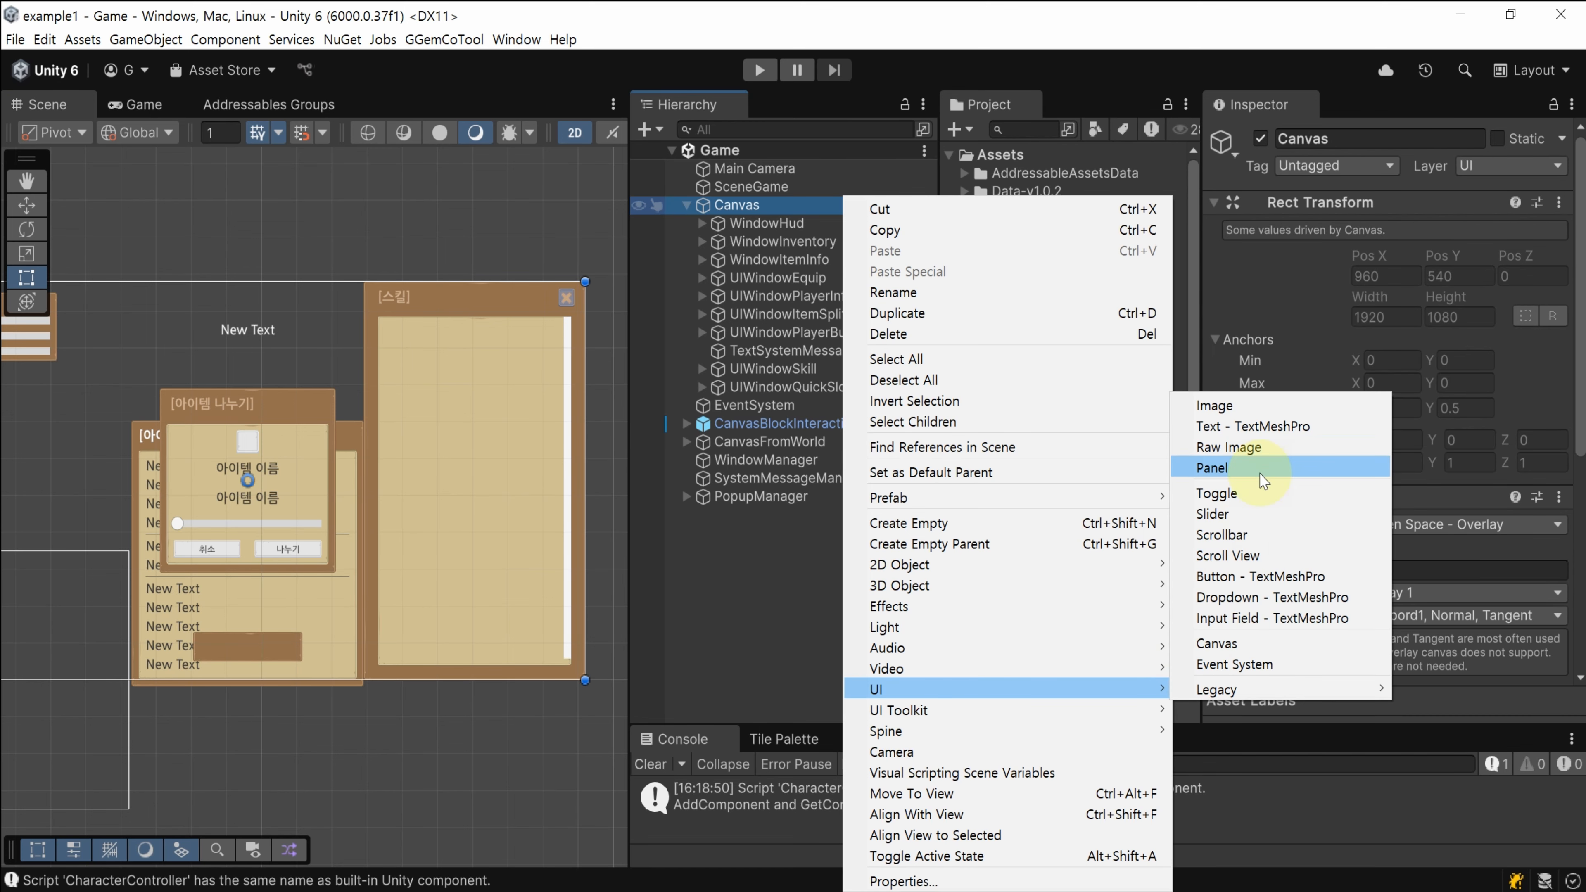
click(1259, 469)
text(UIWindowSkillInfo)
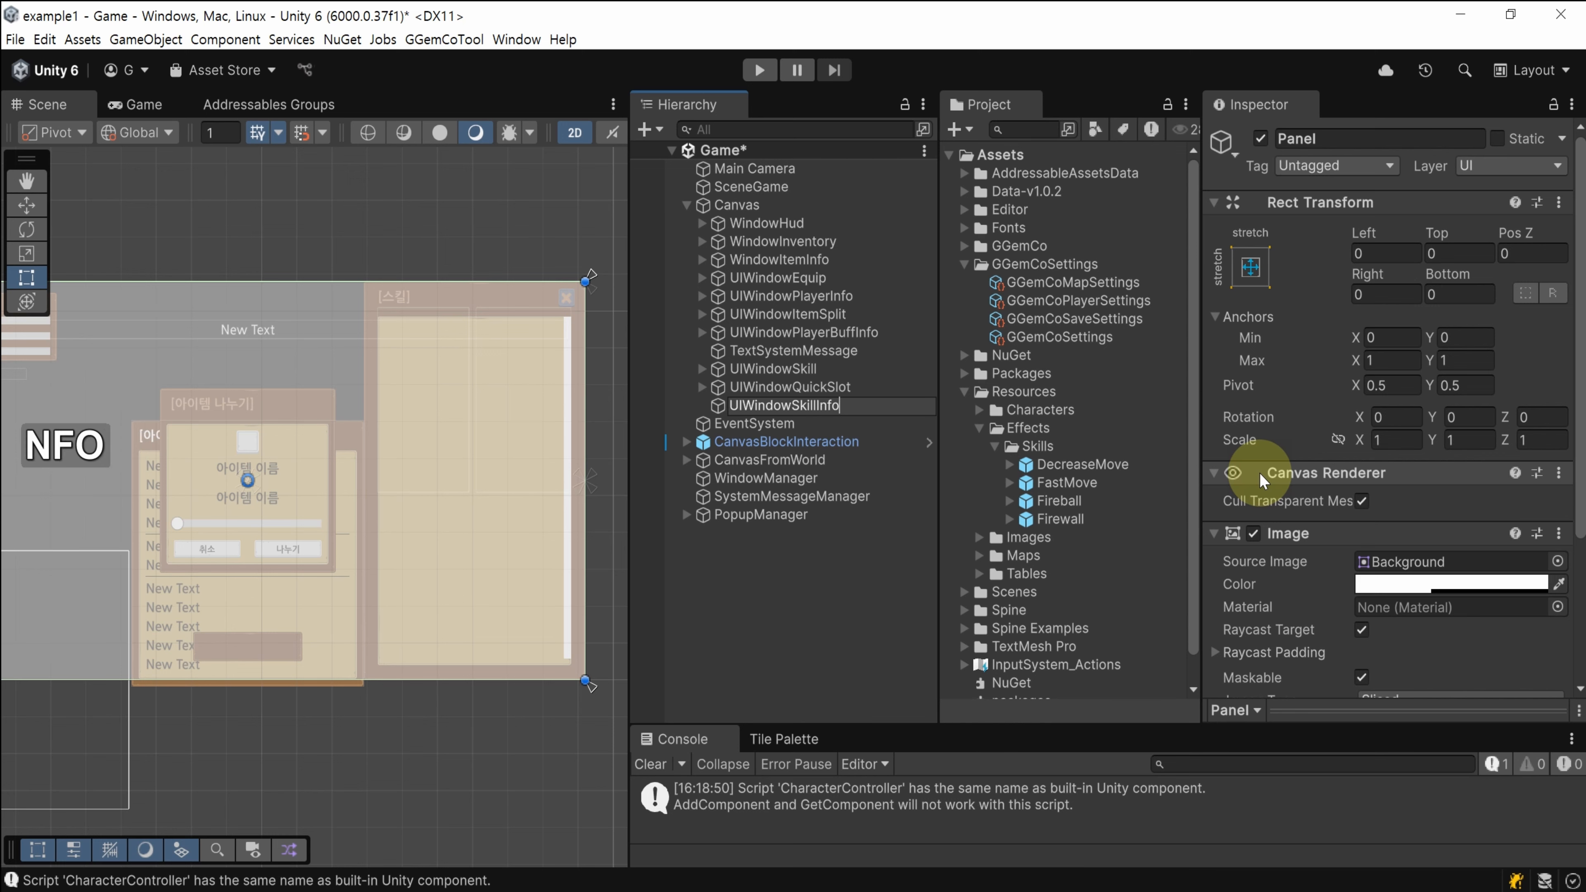
key(Return)
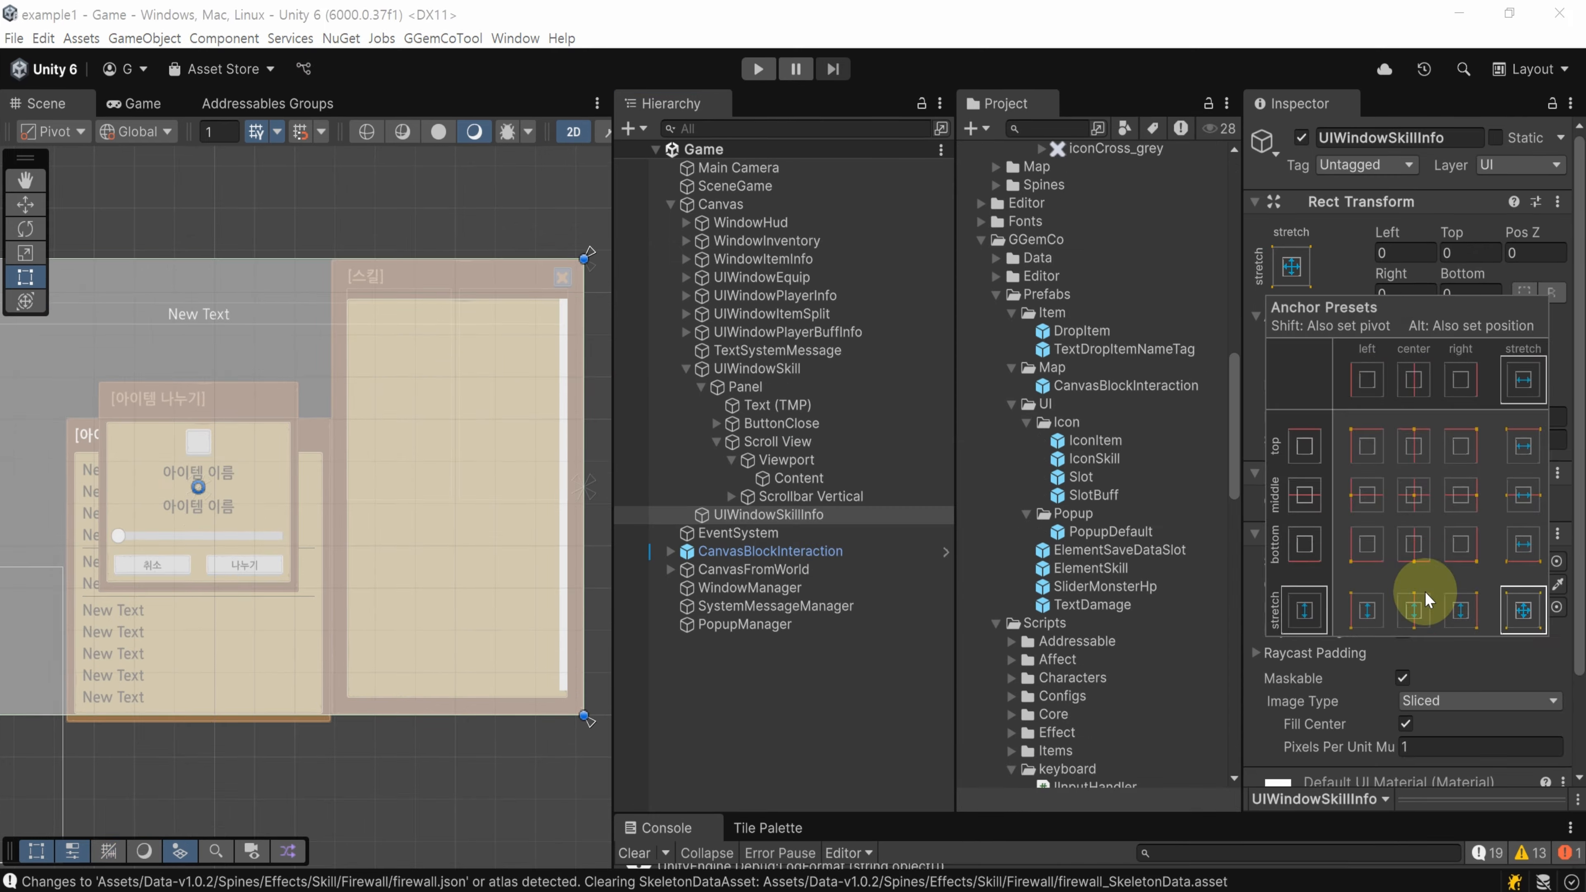
Give UIWindowSkillInfo a bottom-center anchor and an opaque panel_brown image, and add a Vertical Layout Group to it
click(1435, 603)
click(1424, 475)
click(1374, 758)
text(v)
click(1359, 669)
Set the layout group's padding and spacing to 20, control child width and height, and turn off Child Force Expand
click(1418, 429)
text(20	20	20	20	20)
click(1403, 589)
click(1461, 590)
click(1424, 635)
click(1461, 635)
Add a Content Size Fitter to UIWindowSkillInfo with Vertical Fit set to Preferred Size
click(1407, 758)
text(content)
click(1413, 644)
click(1480, 635)
click(1456, 701)
Add a TextMeshPro title reading "[스킬]" under UIWindowSkillInfo and change its vertex color to light beige
right_click(802, 514)
text([스킬)
click(1471, 424)
click(1296, 796)
click(1520, 260)
Add a child Panel under UIWindowSkillInfo with the panelInset_beige image at full opacity
right_click(783, 519)
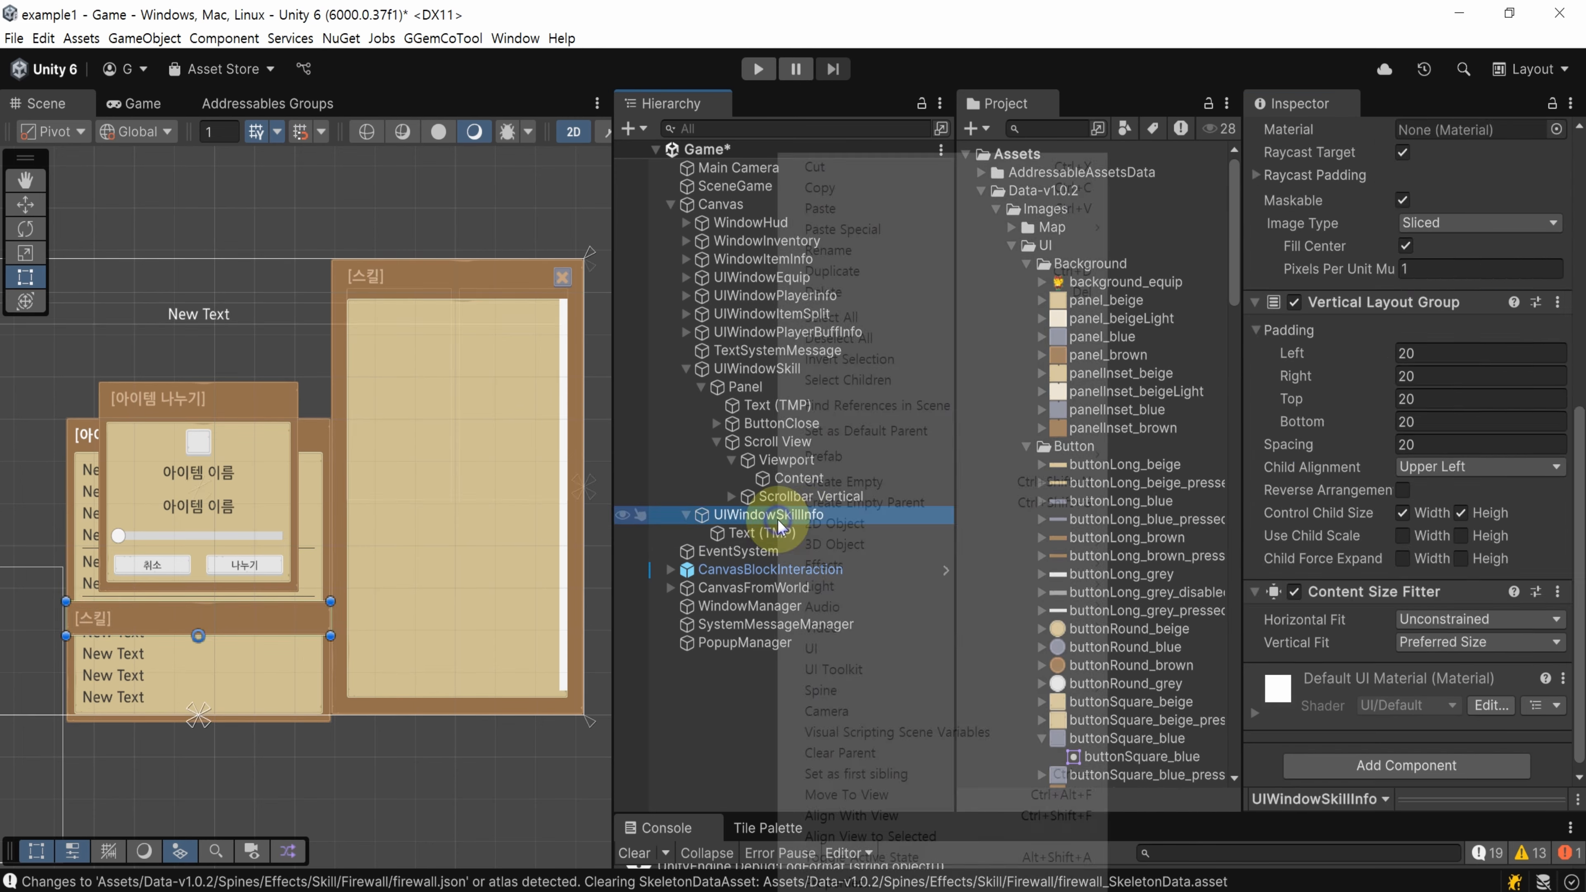
click(1168, 631)
drag(1127, 371, 1468, 457)
click(1471, 480)
drag(1472, 834, 1554, 831)
Add a Vertical Layout Group to the child Panel with padding 20, spacing 10 and controlled child width and height, then save
click(1370, 766)
text(vertical)
click(1387, 644)
click(1519, 433)
text(20	20	20	20	10)
click(1403, 589)
click(1460, 590)
key(ctrl+s)
Add a TextMeshPro text named TextName under the Panel with font size 28 and a dark vertex color
right_click(775, 552)
click(1155, 384)
text(TextName)
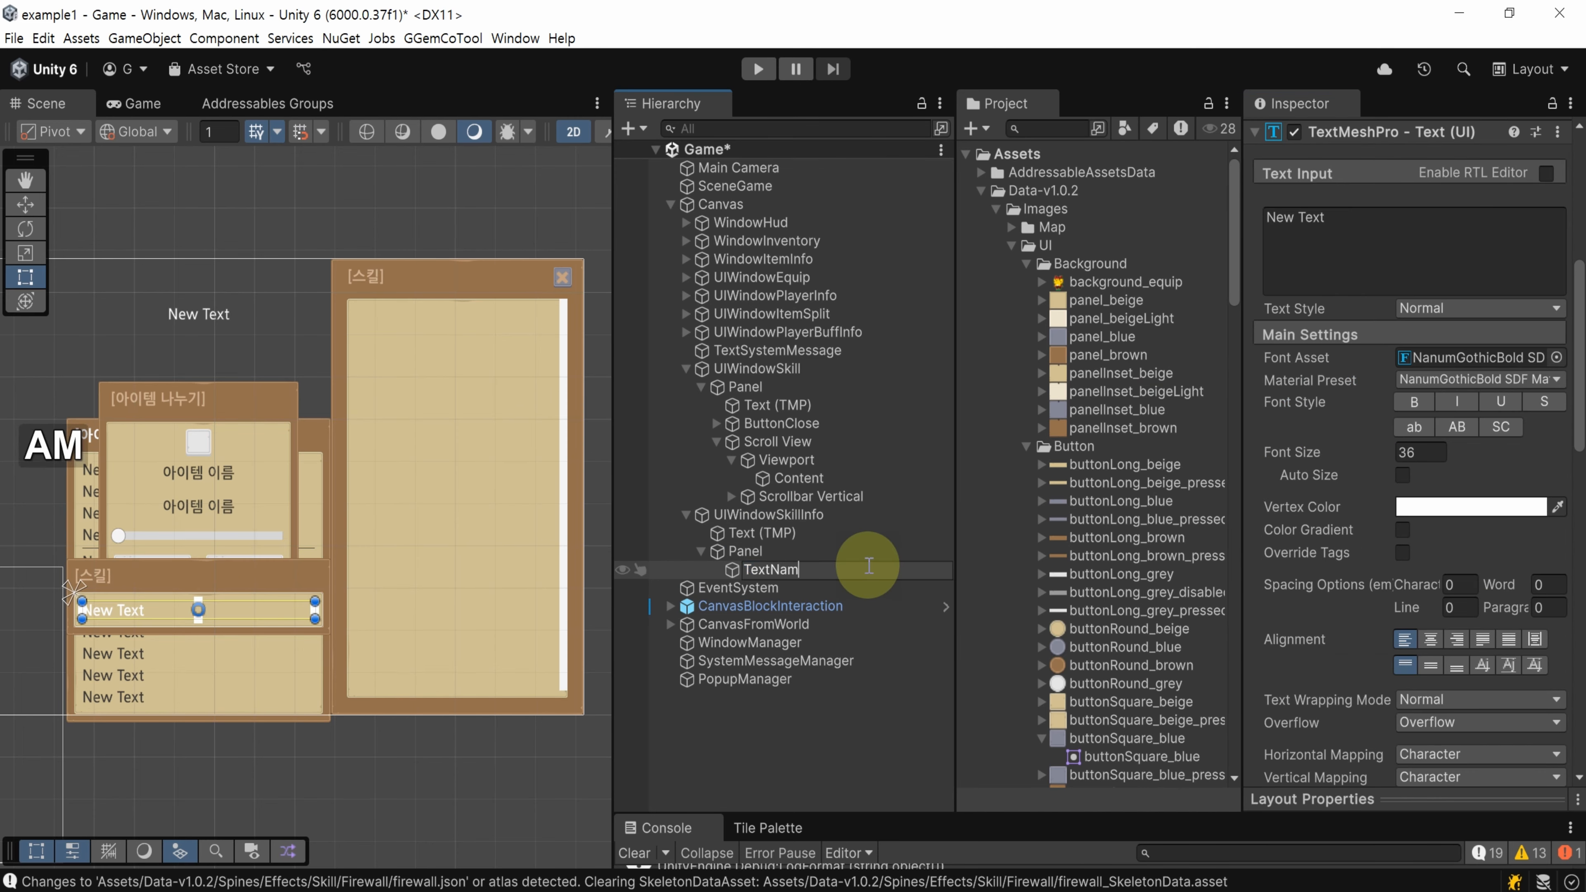
click(1422, 451)
text(28)
scroll(1422, 447, down, 3)
click(1430, 386)
click(1514, 225)
Create copies of the TextName object named TextNeedLevel, TextNeedTarget and TextDamageType
key(ctrl+v)
text(TextNeedLevel)
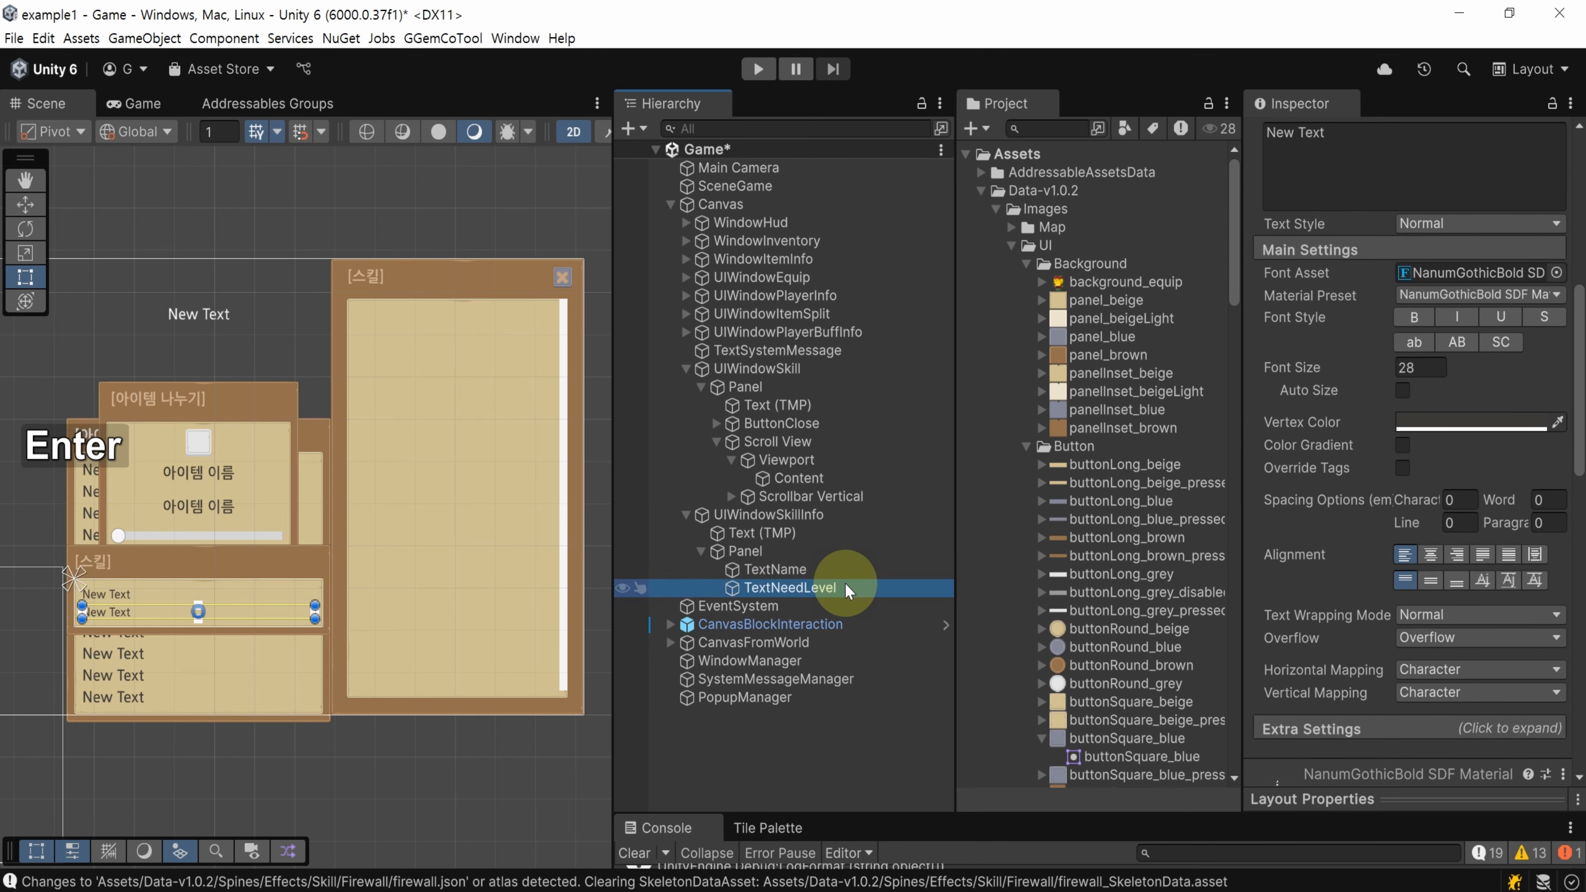
key(Return)
key(ctrl+v)
text(TextNeedTarget)
key(Return)
key(ctrl+v)
text(TextDamageType)
key(Return)
Create further copies of the text object named TextDamageRange, TextDistance and TextNeedMp
key(ctrl+v)
text(TextDamageRange)
key(Return)
key(ctrl+v)
text(TextDistance)
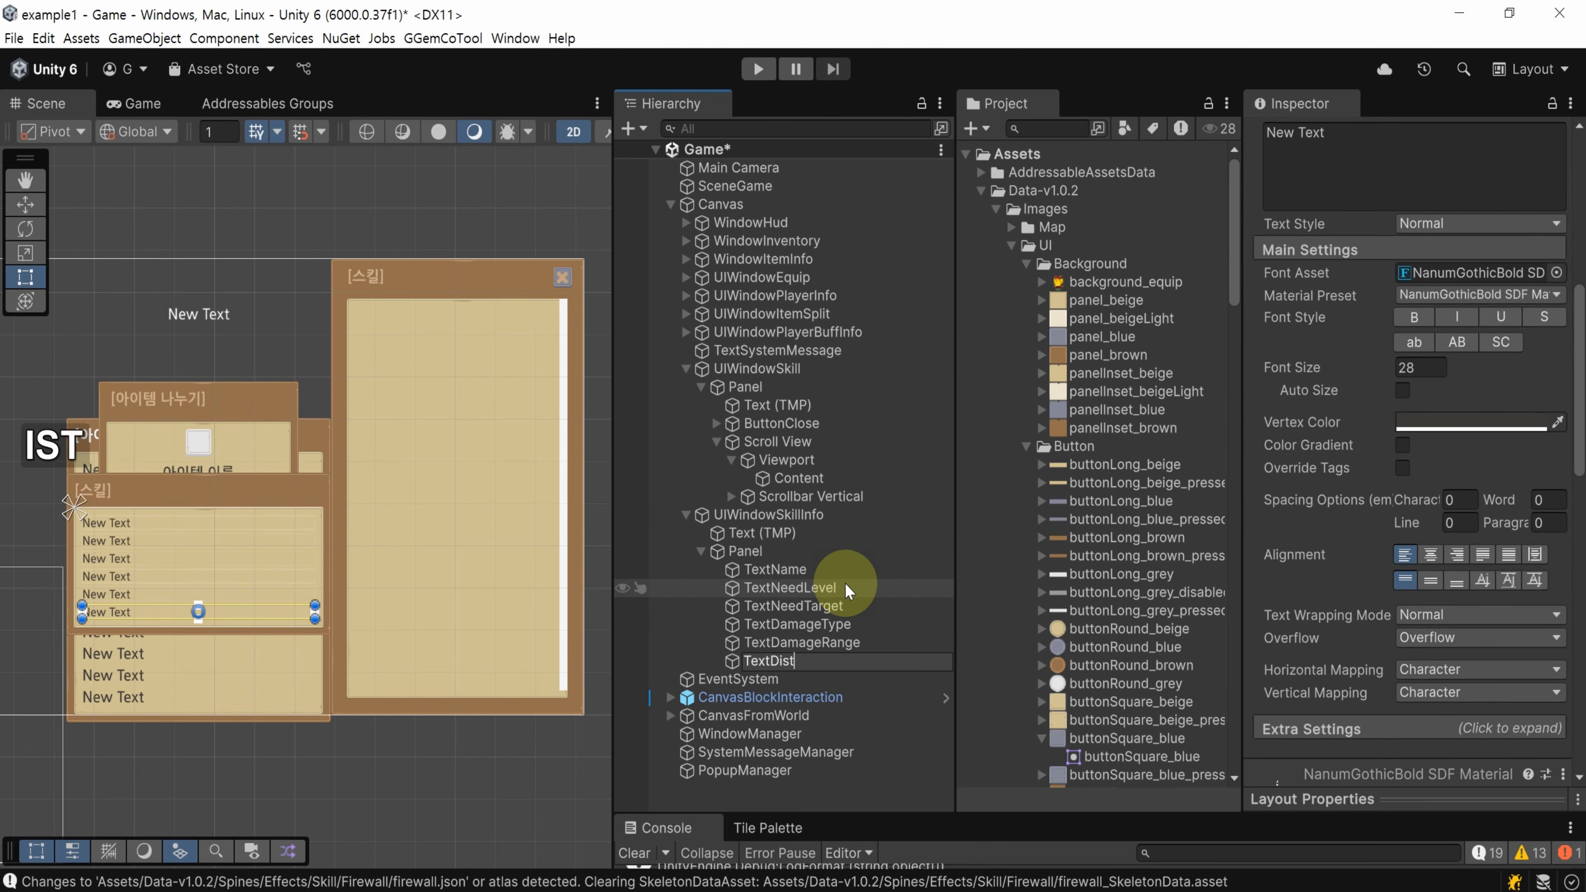
key(Return)
key(ctrl+v)
text(TextNeedMp)
key(Return)
Create the remaining text copies named TextDuration, TextCoolTime and TextAffect
key(ctrl+v)
text(TextDuration)
key(Return)
key(ctrl+v)
text(TextCoolTime)
key(Return)
key(ctrl+v)
text(TextAffect)
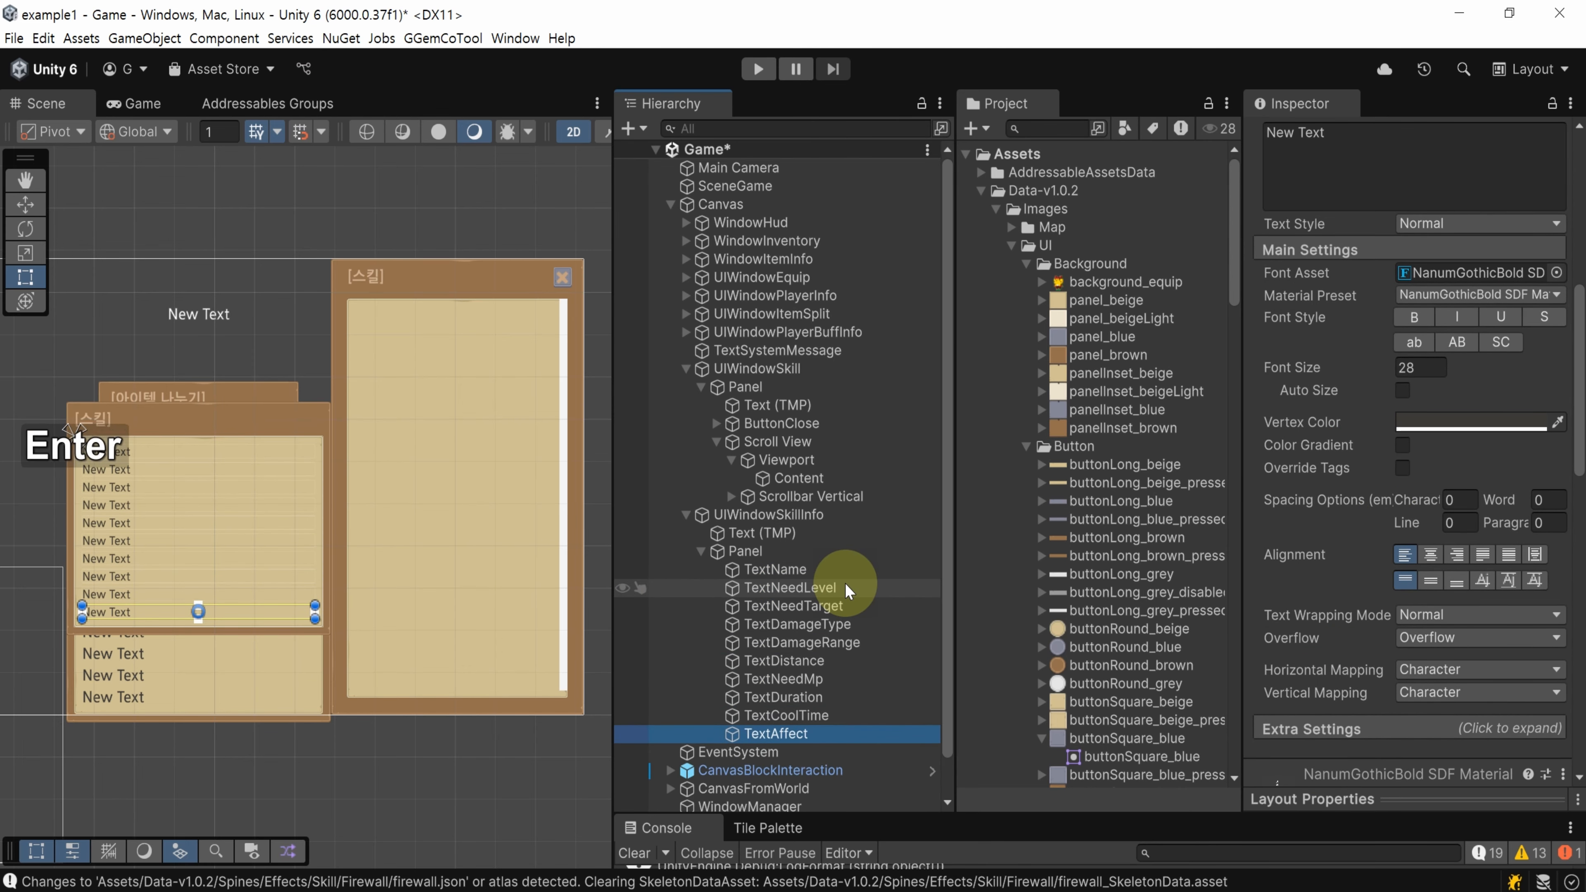
key(Return)
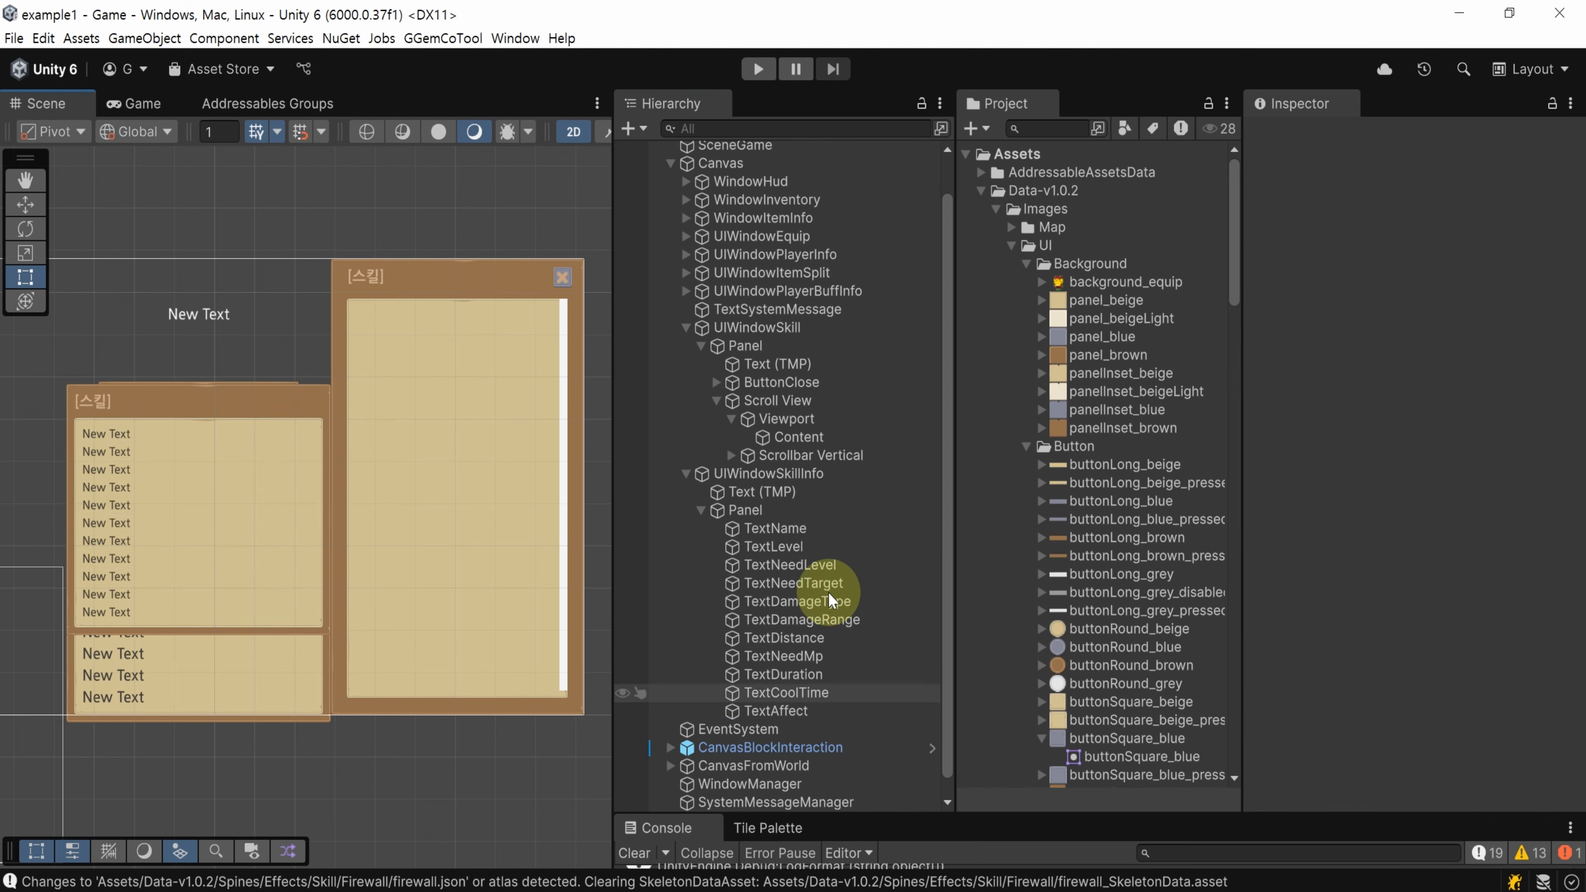
Add the UI Window Skill Info script component to UIWindowSkillInfo
click(755, 473)
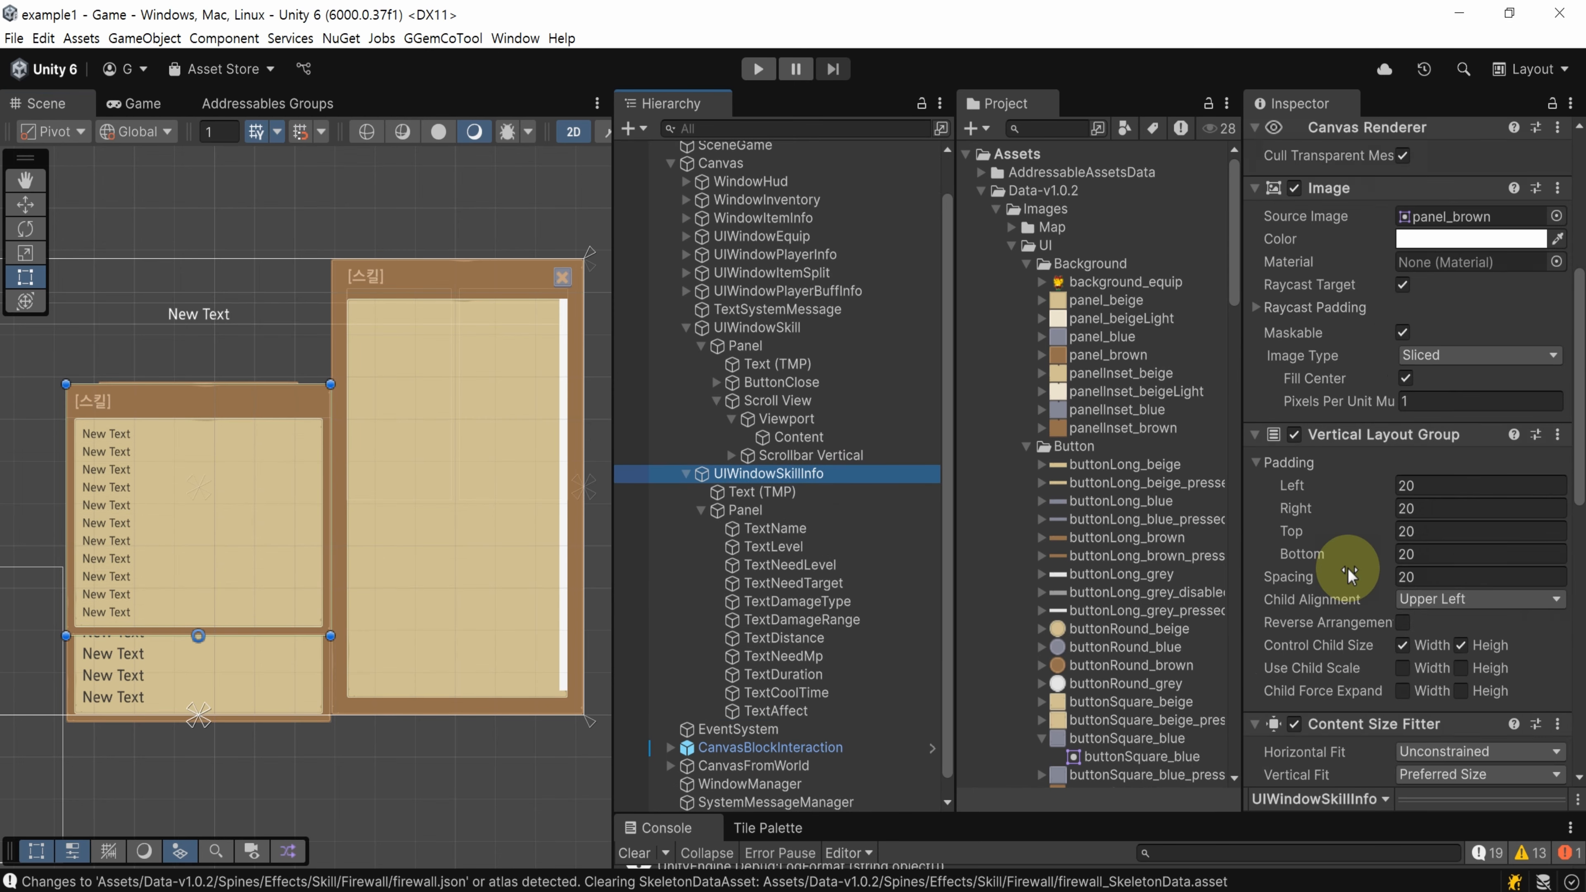
scroll(1348, 568, down, 10)
scroll(1346, 569, up, 7)
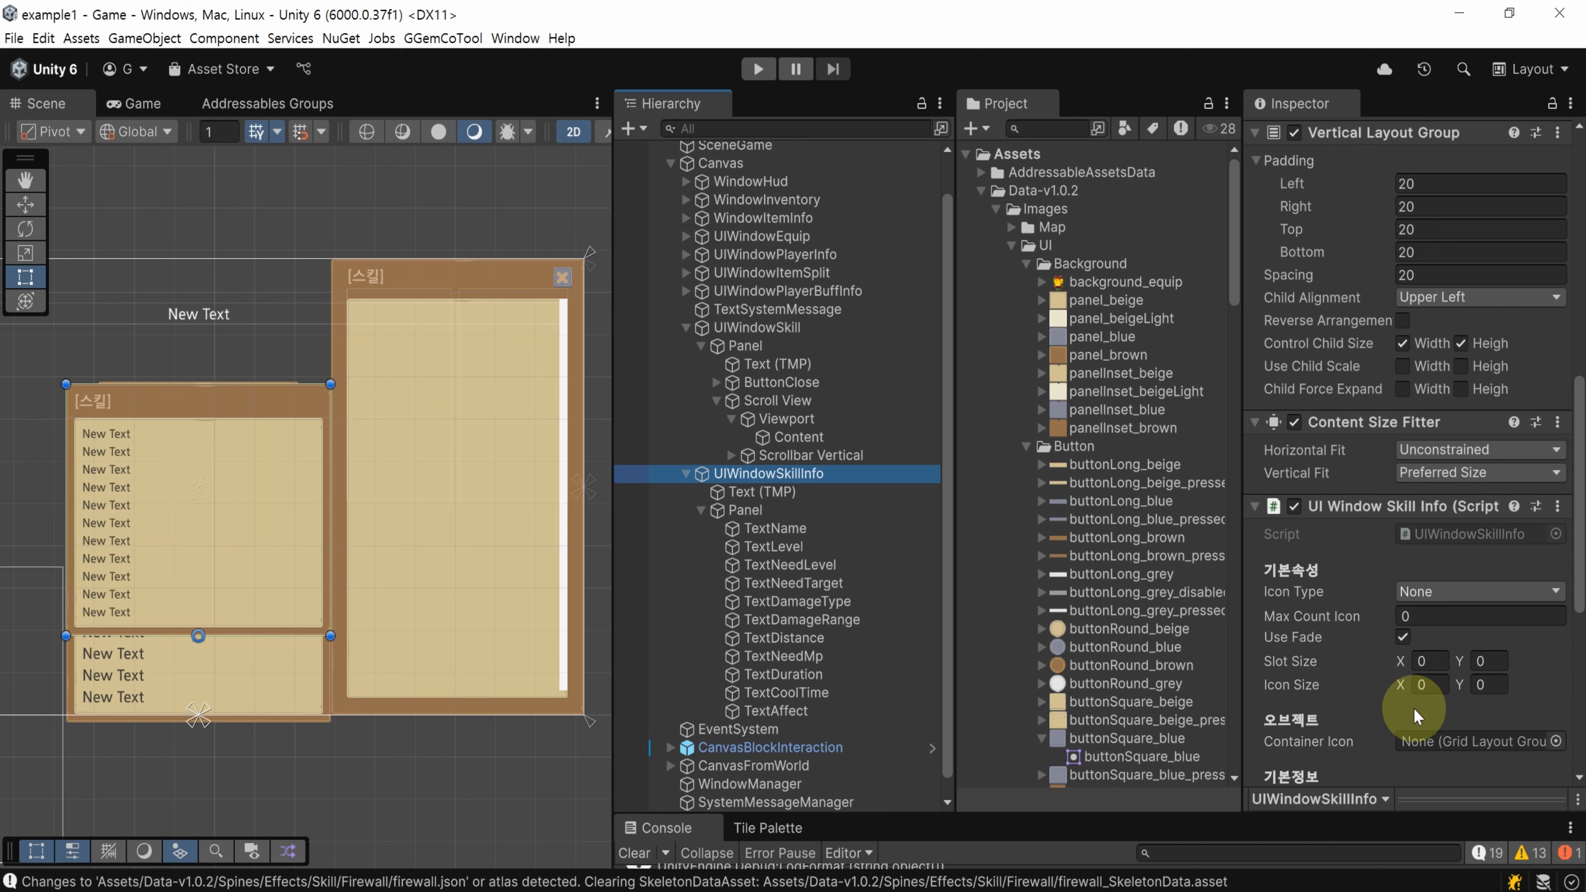
Assign the Panel's text objects, from TextName through TextAffect, to the matching text fields of the UI Window Skill Info script
scroll(1352, 577, down, 5)
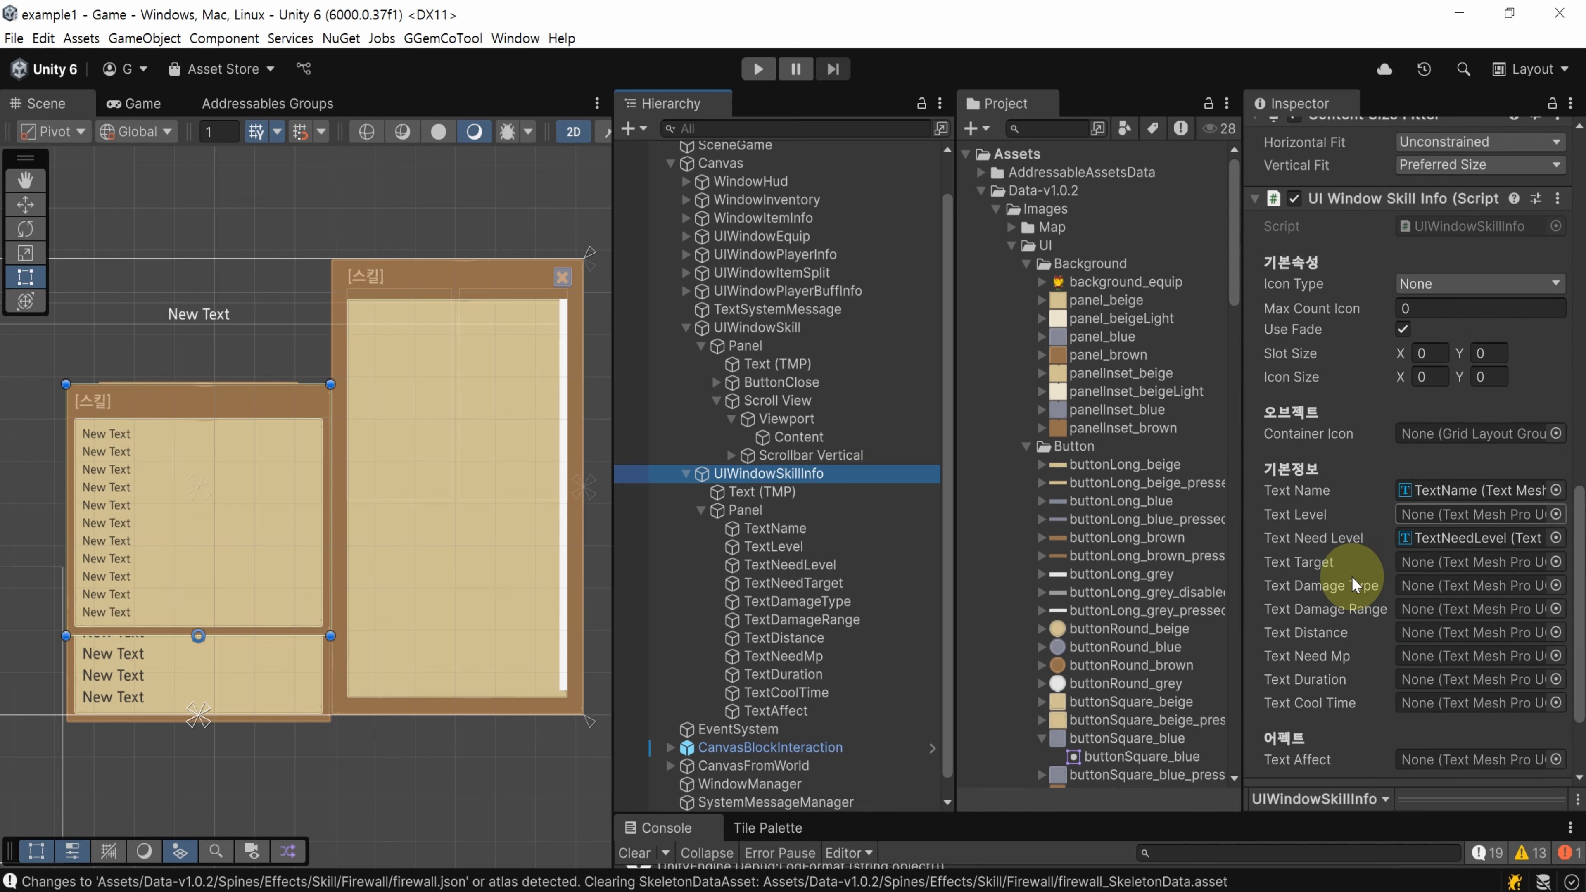
drag(675, 528, 1426, 497)
drag(774, 547, 1452, 526)
drag(904, 566, 1437, 538)
drag(803, 584, 1437, 590)
drag(825, 620, 1436, 612)
drag(825, 638, 1434, 639)
drag(812, 657, 1434, 683)
scroll(1468, 705, down, 3)
drag(774, 693, 1443, 645)
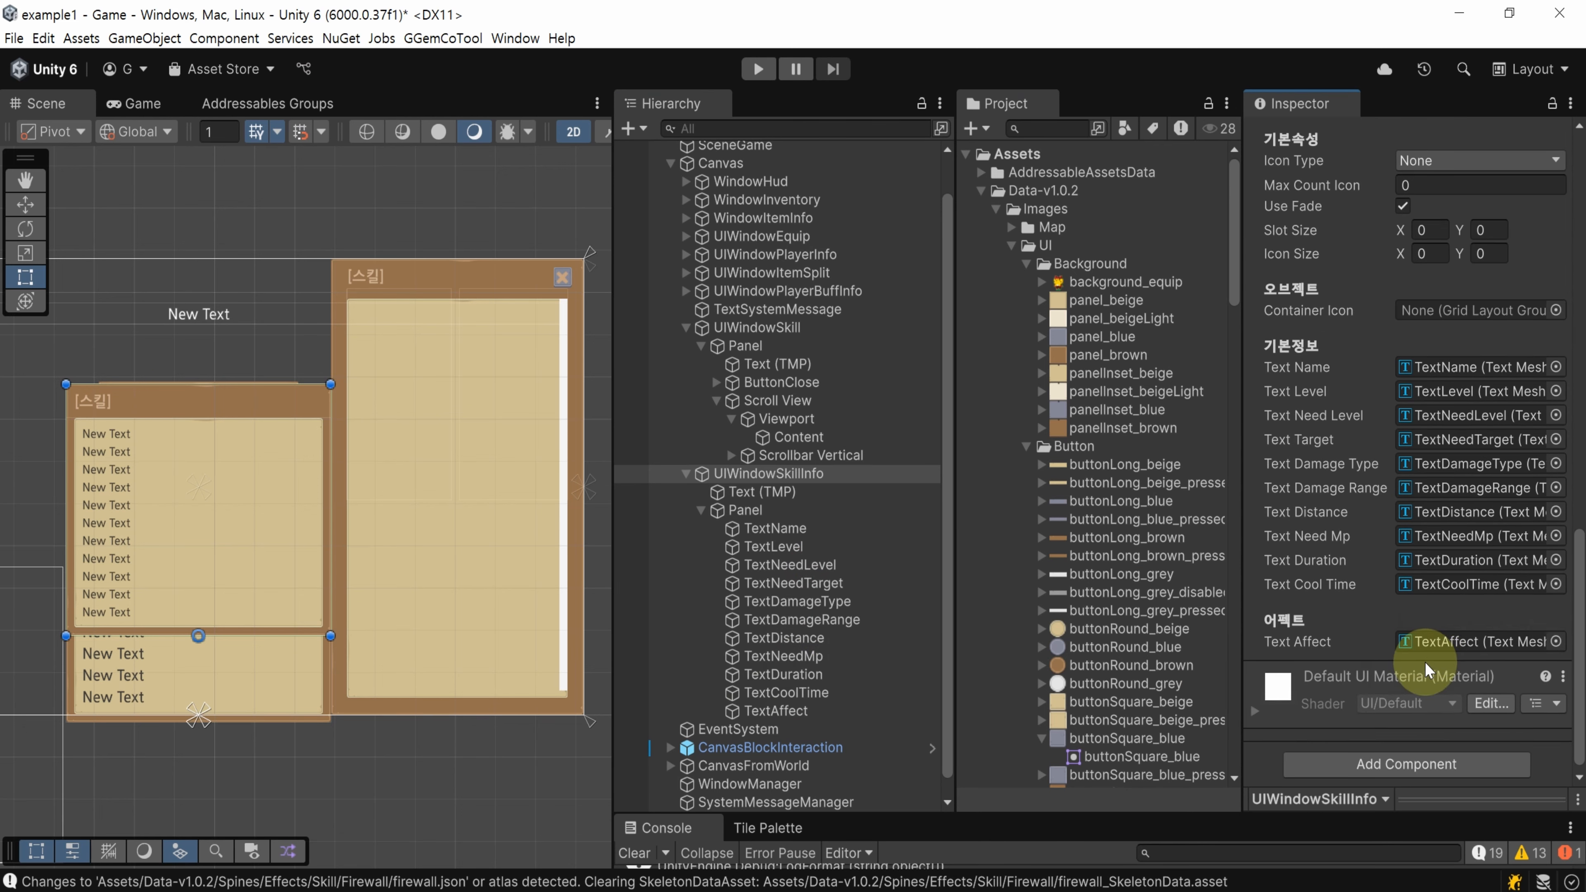
Assign UIWindowSkillInfo to the UI Window Skill Info field of UIWindowSkill's script and save the scene
scroll(1427, 666, up, 3)
click(752, 328)
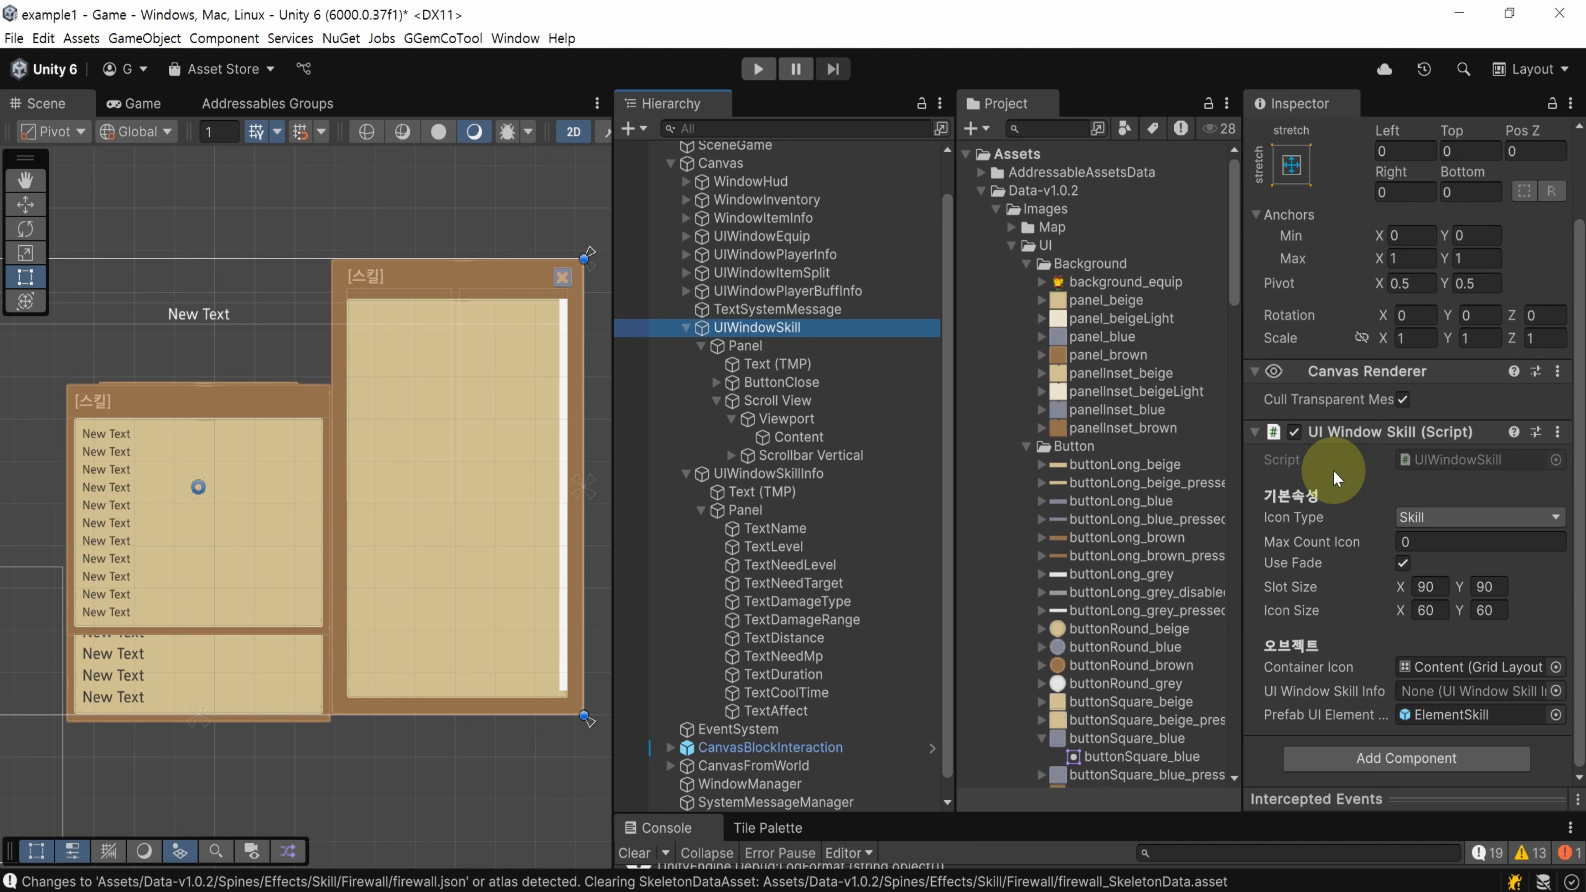
drag(786, 455, 1416, 691)
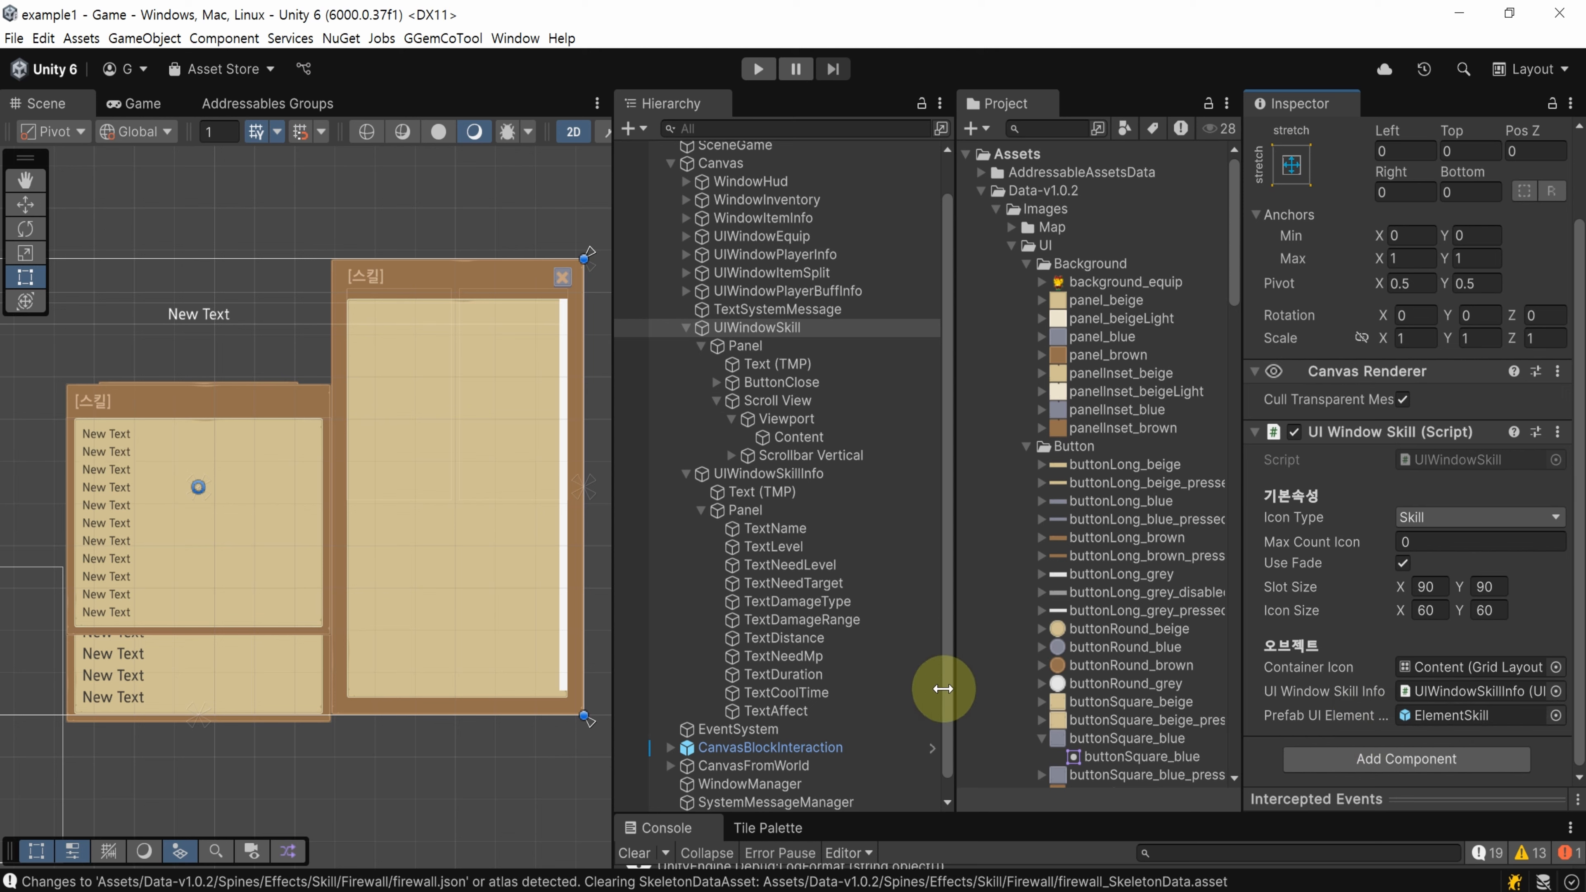
click(542, 765)
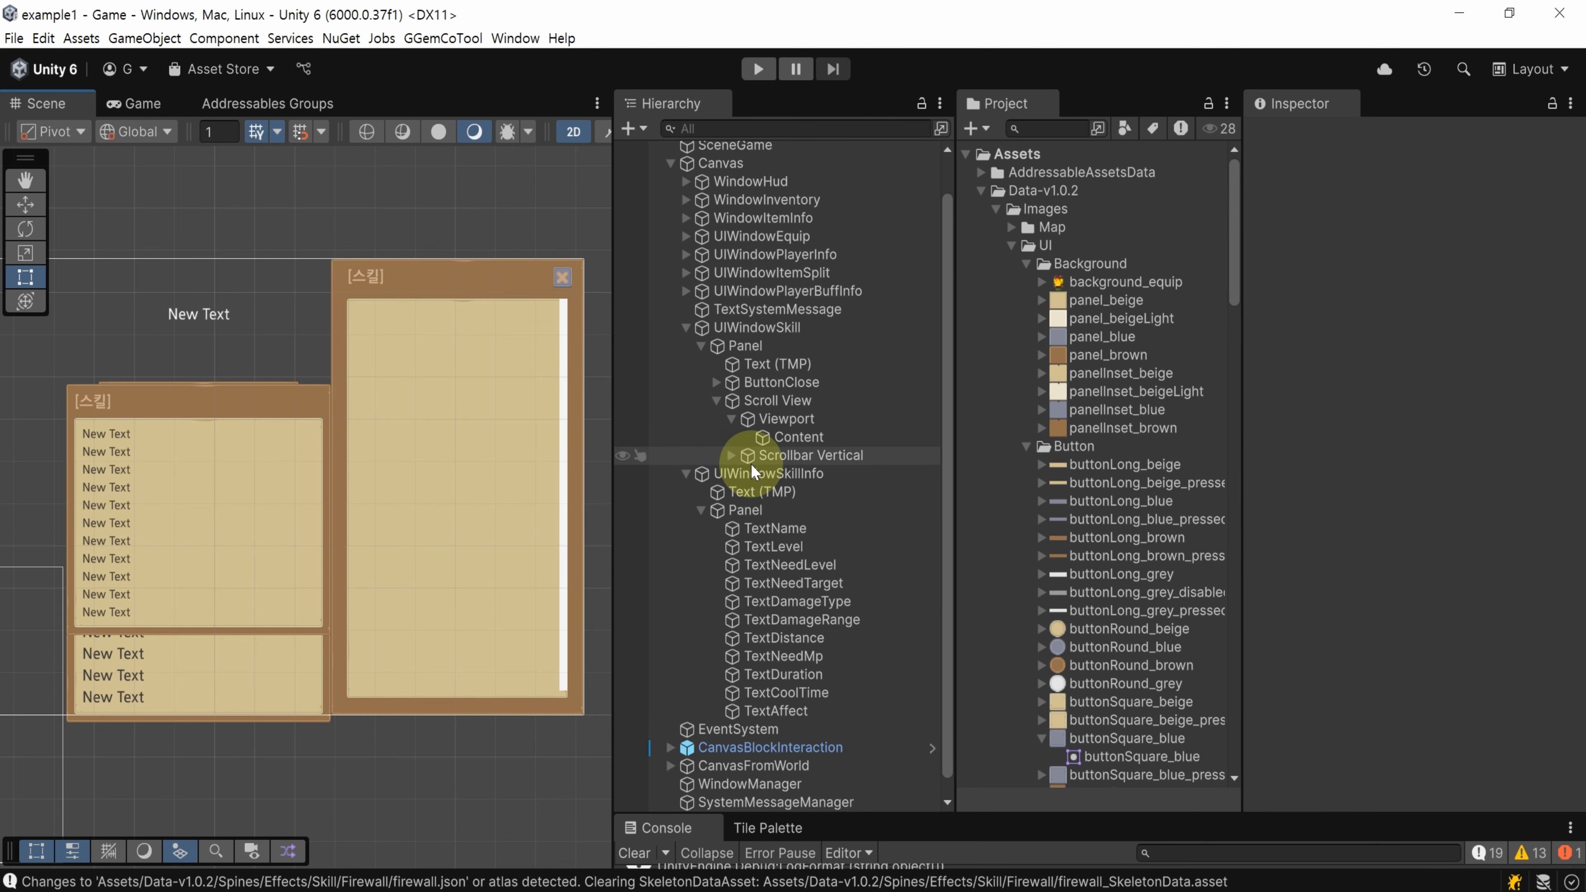
Collapse the two skill windows, add a UI Panel named UIWindowQuickSlot under Canvas and save the scene
scroll(718, 388, up, 1)
click(686, 368)
click(686, 386)
click(710, 204)
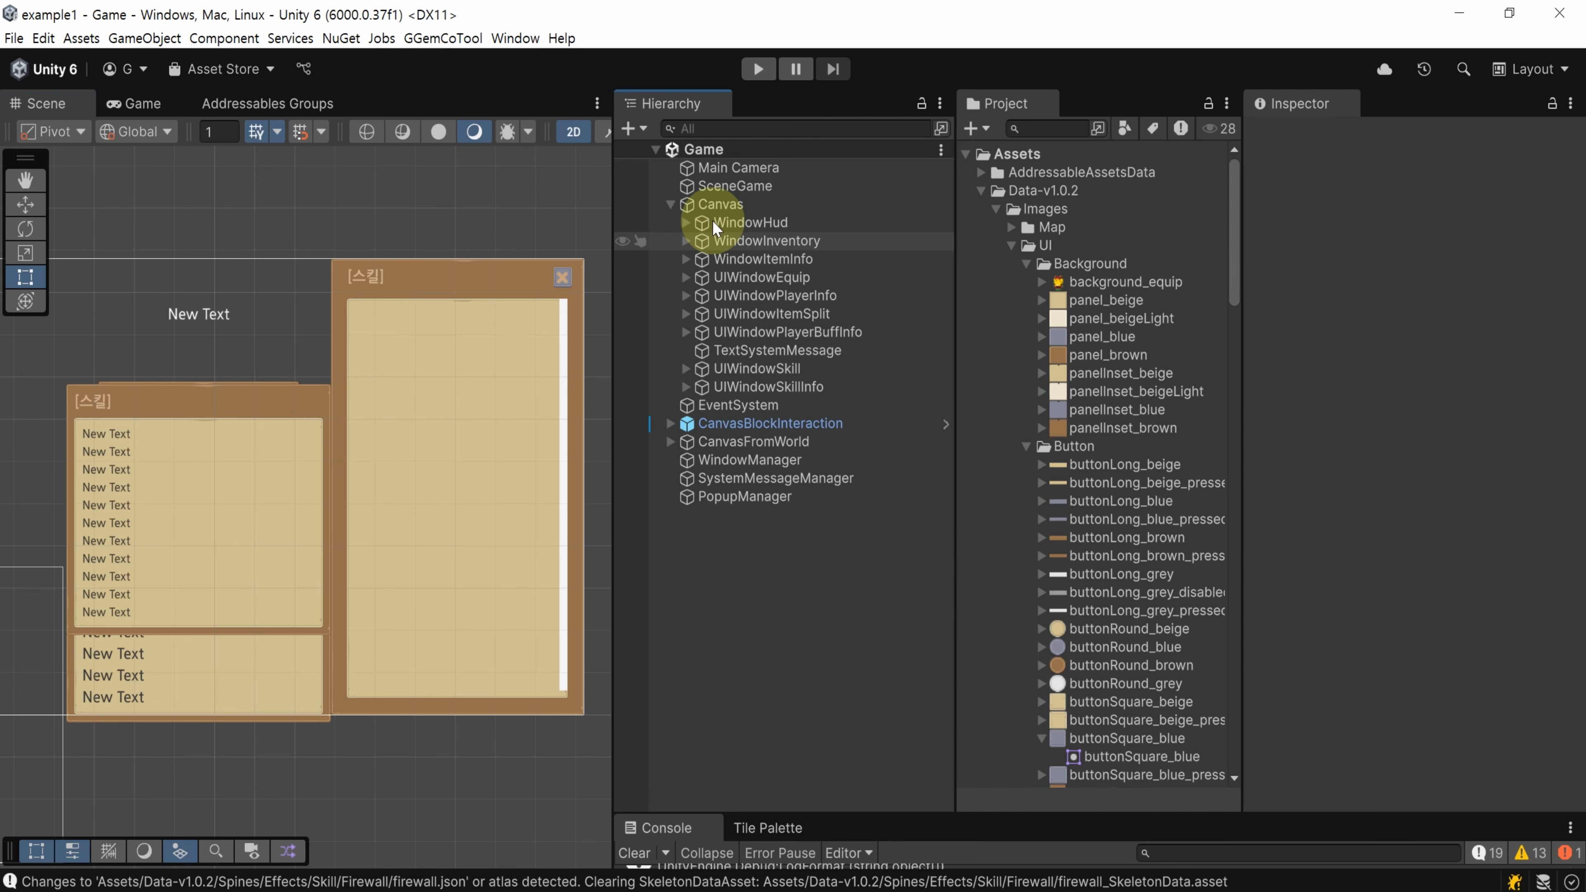
right_click(709, 204)
mouse_move(904, 690)
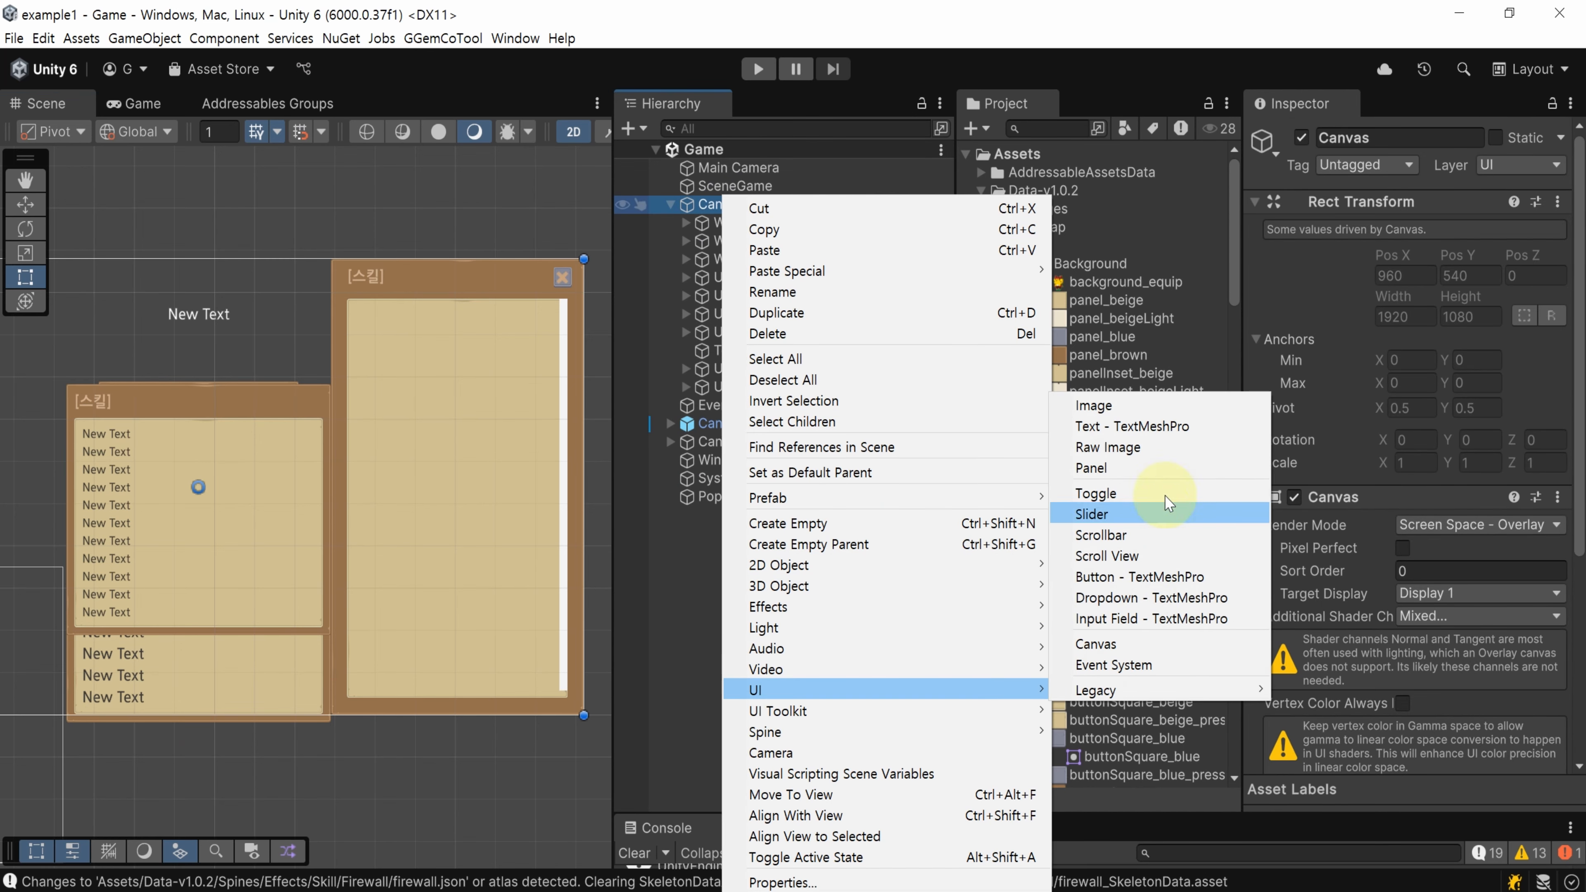
click(1099, 469)
text(UIW)
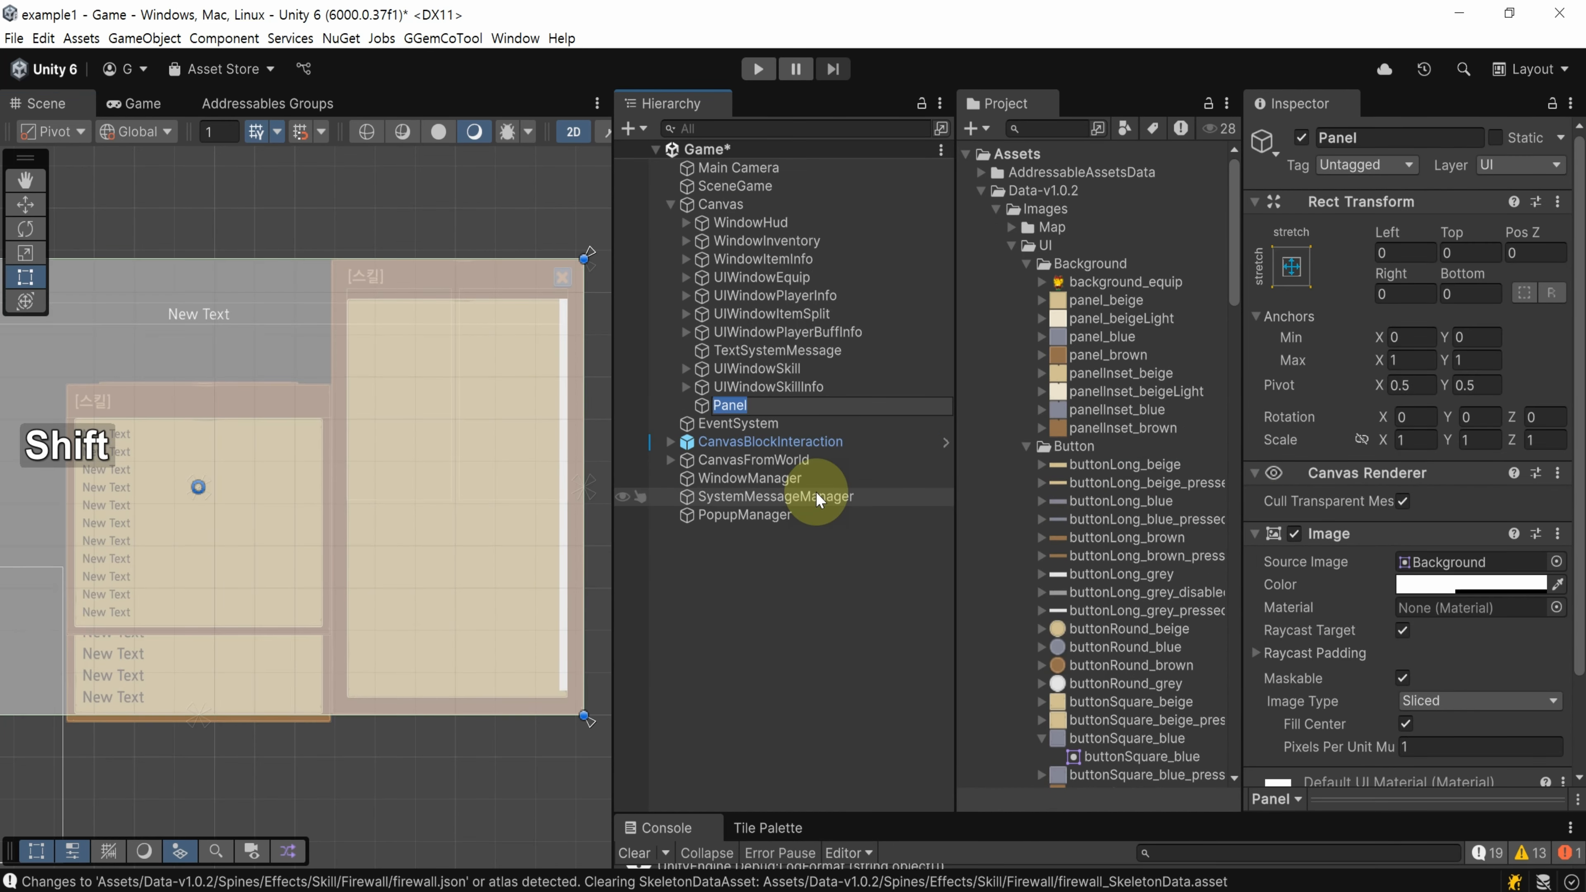
text(indow)
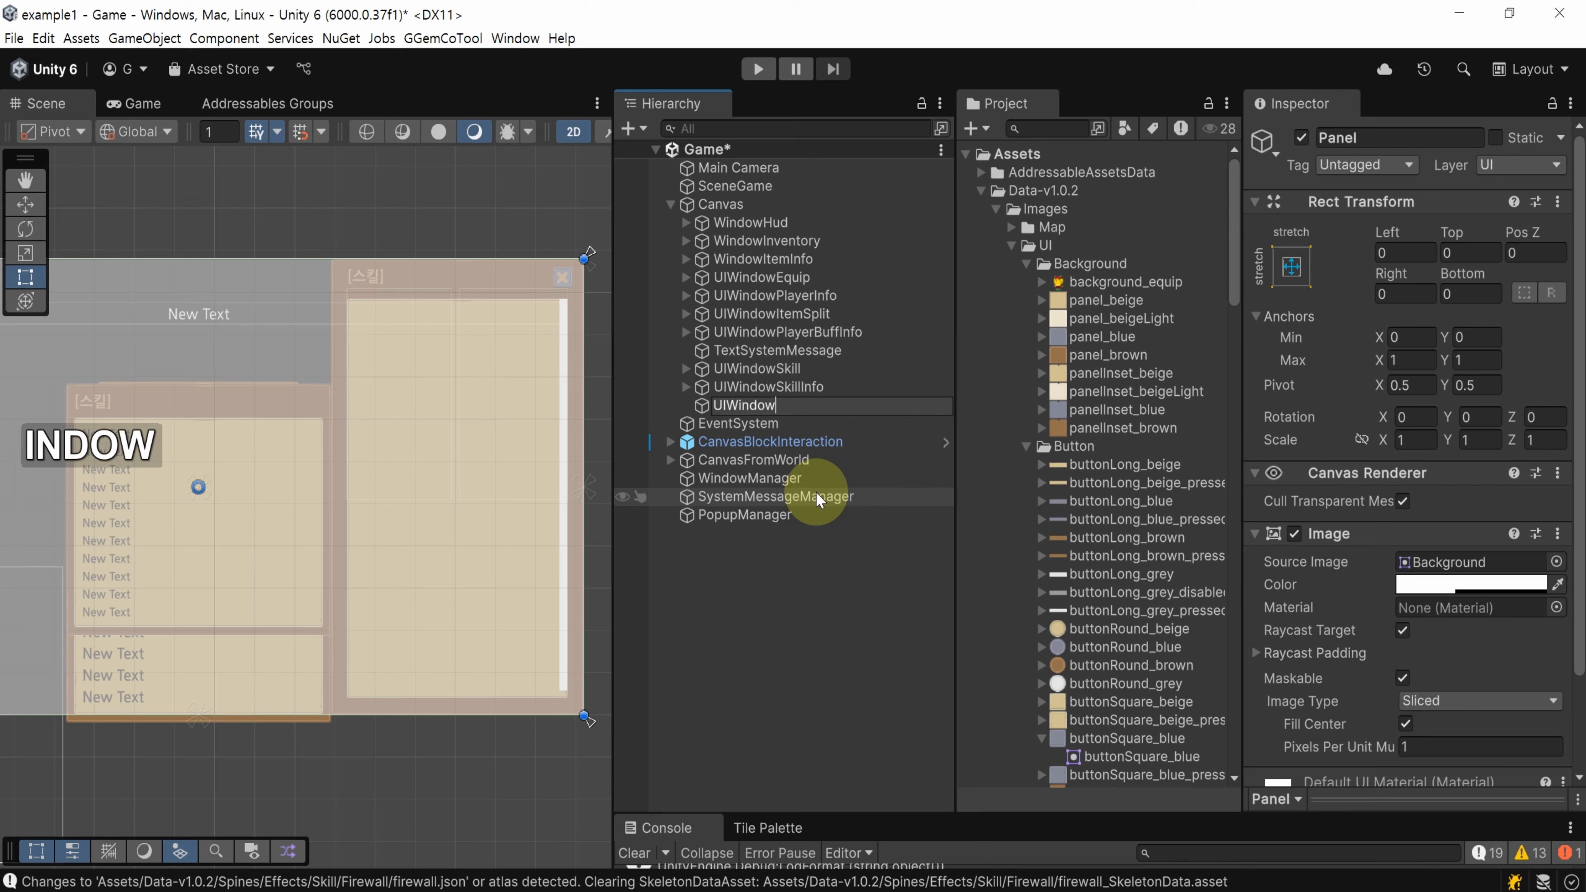
text(QuickSlot)
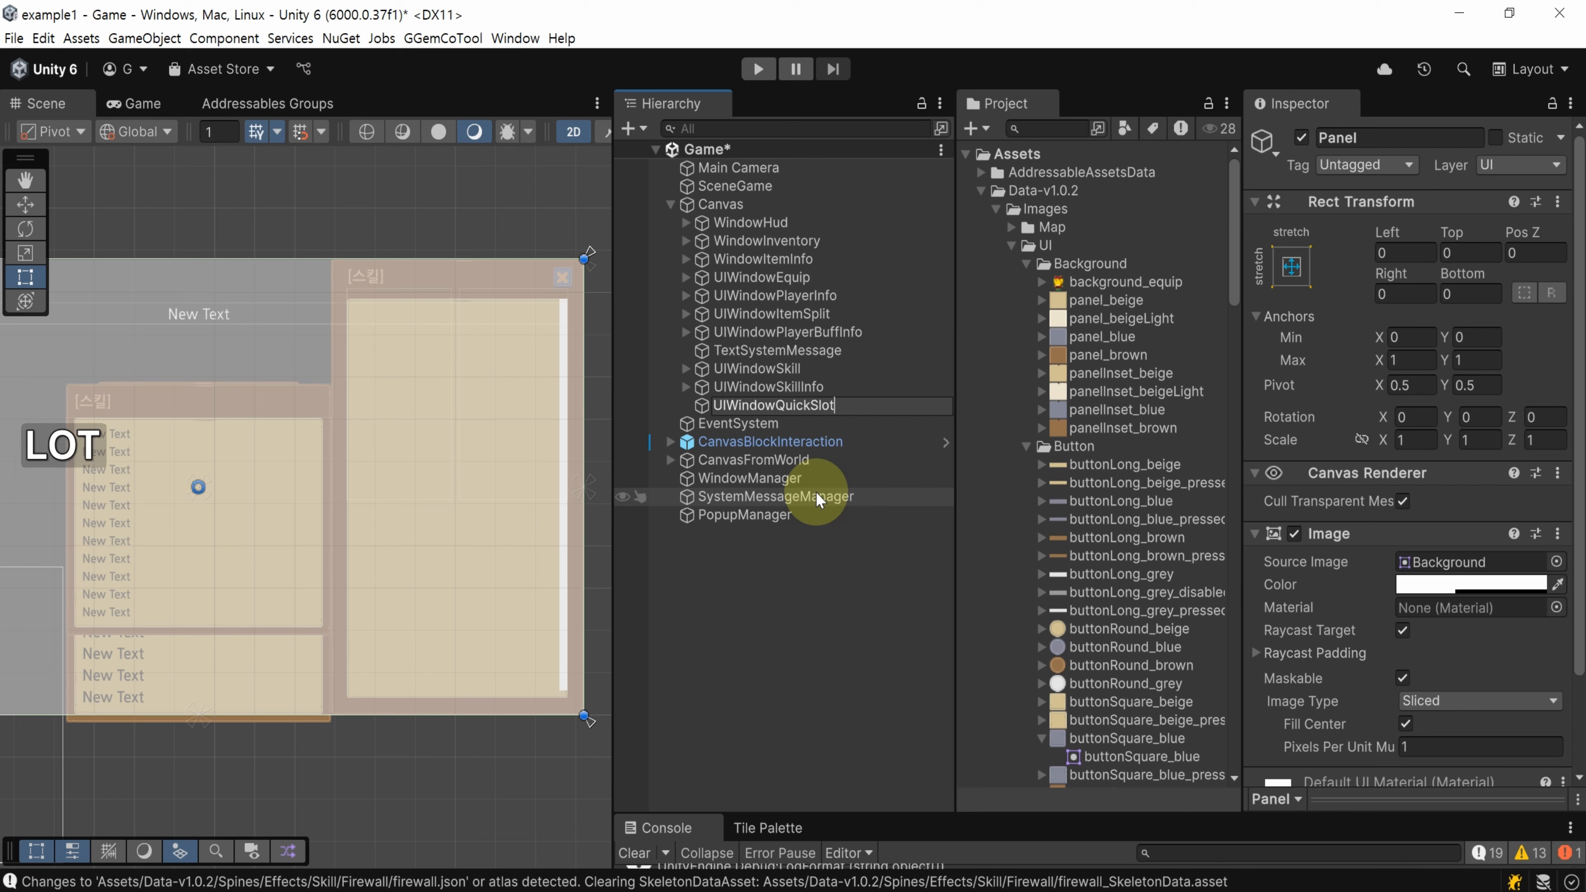
key(Return)
key(ctrl+s)
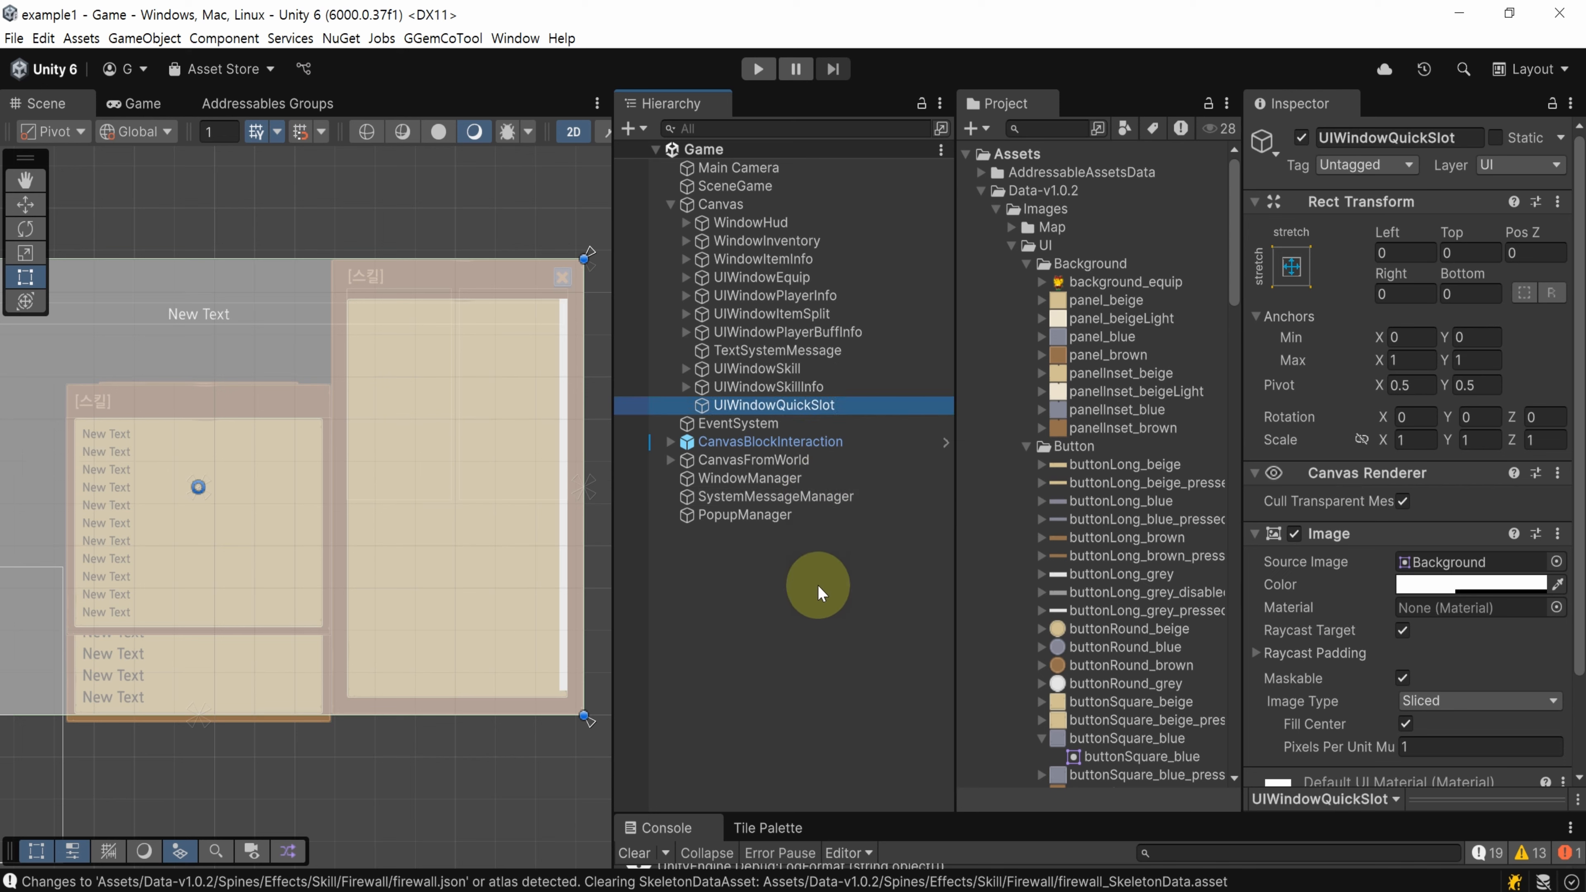
Remove the Image component from UIWindowQuickSlot
click(792, 596)
click(769, 406)
click(1557, 534)
click(1543, 582)
Add a child Panel under UIWindowQuickSlot, anchored bottom center with its Pivot Y set to 0
right_click(827, 407)
mouse_move(887, 648)
click(1207, 431)
click(1295, 268)
click(1415, 535)
click(1403, 250)
click(1479, 385)
text(0)
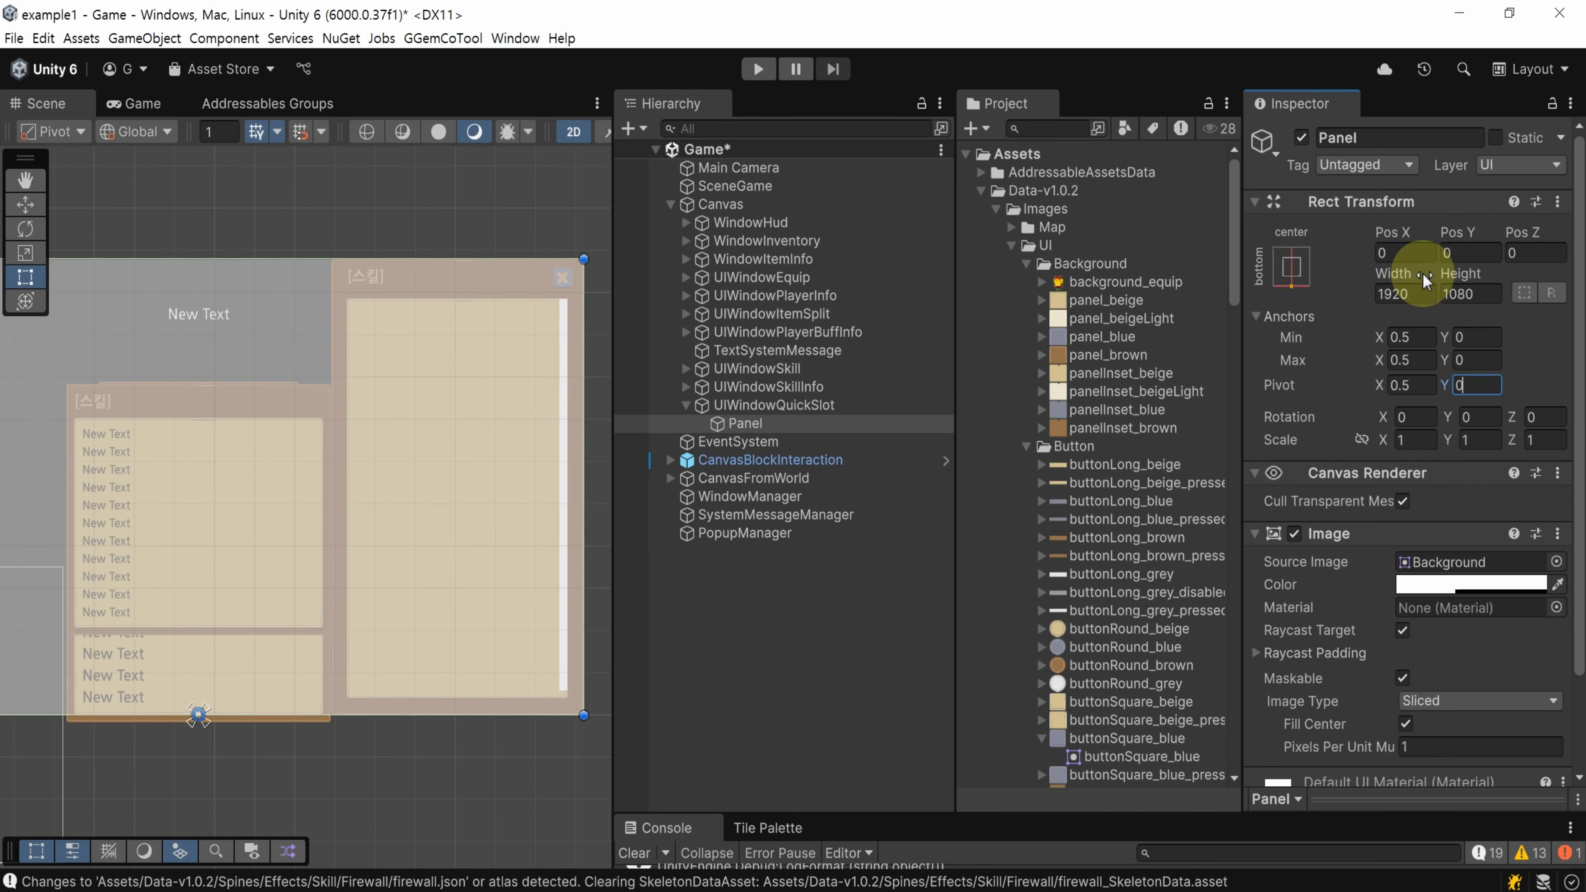
Set the quick slot Panel's Pos Y to 50, width to 310 and height to 80
click(1458, 253)
text(50)
click(1425, 296)
text(310)
key(Tab)
text(80)
Apply the panel_brown sprite to the quick slot Panel's image and raise its color to full opacity
scroll(1413, 297, down, 3)
drag(1104, 355, 1449, 451)
click(1436, 472)
drag(1418, 782, 1524, 782)
Add a Grid Layout Group to the quick slot Panel with a 64 by 64 cell size and X spacing of 10
click(1407, 758)
text(grid)
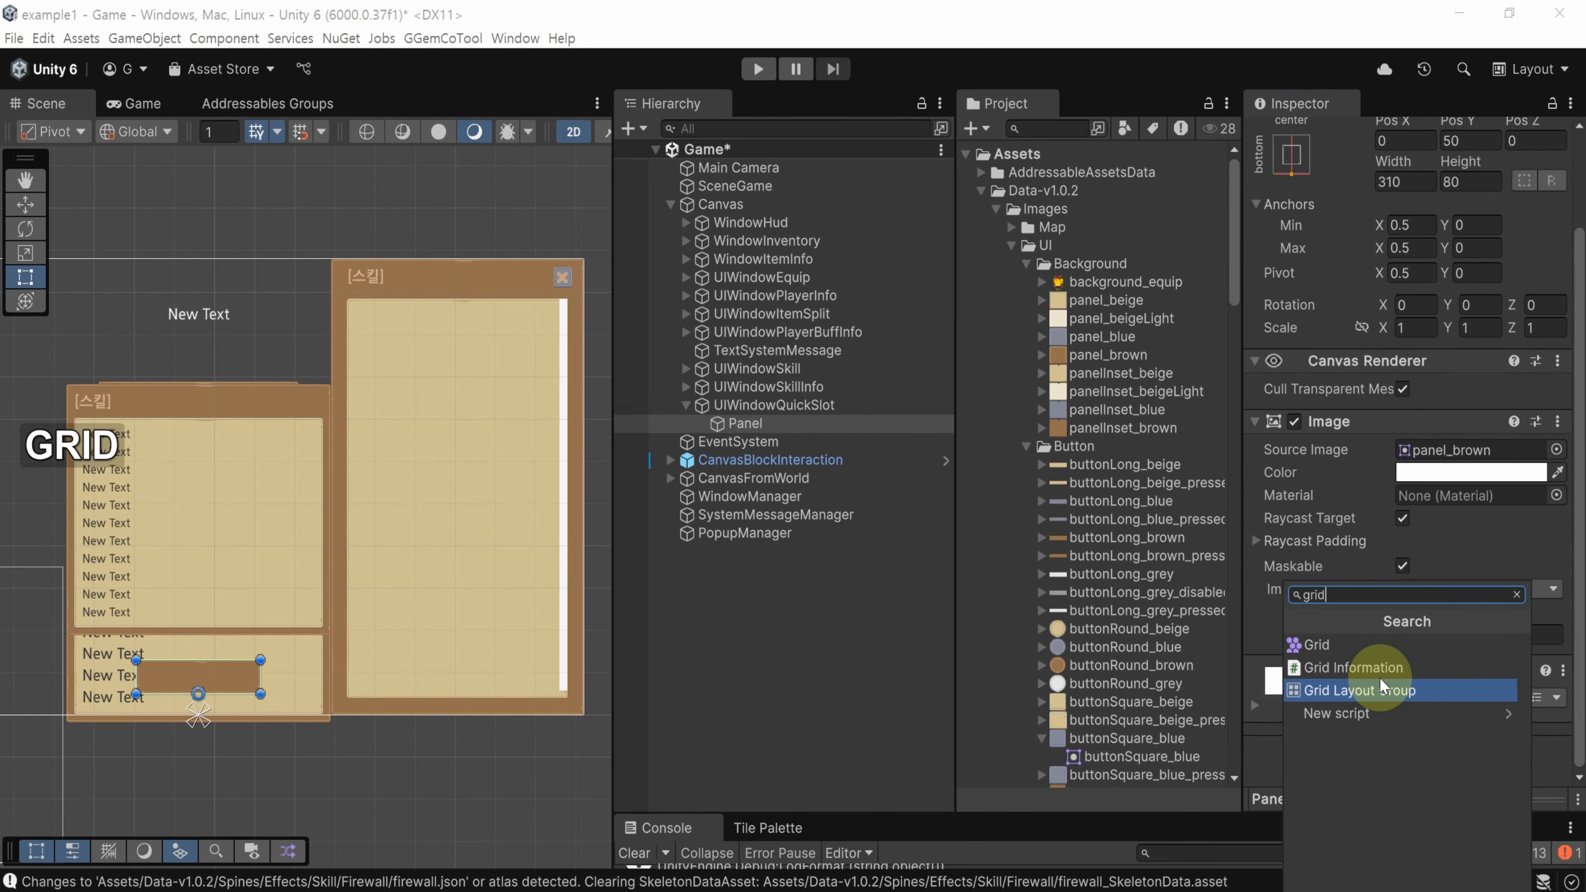
click(1455, 690)
text(10)
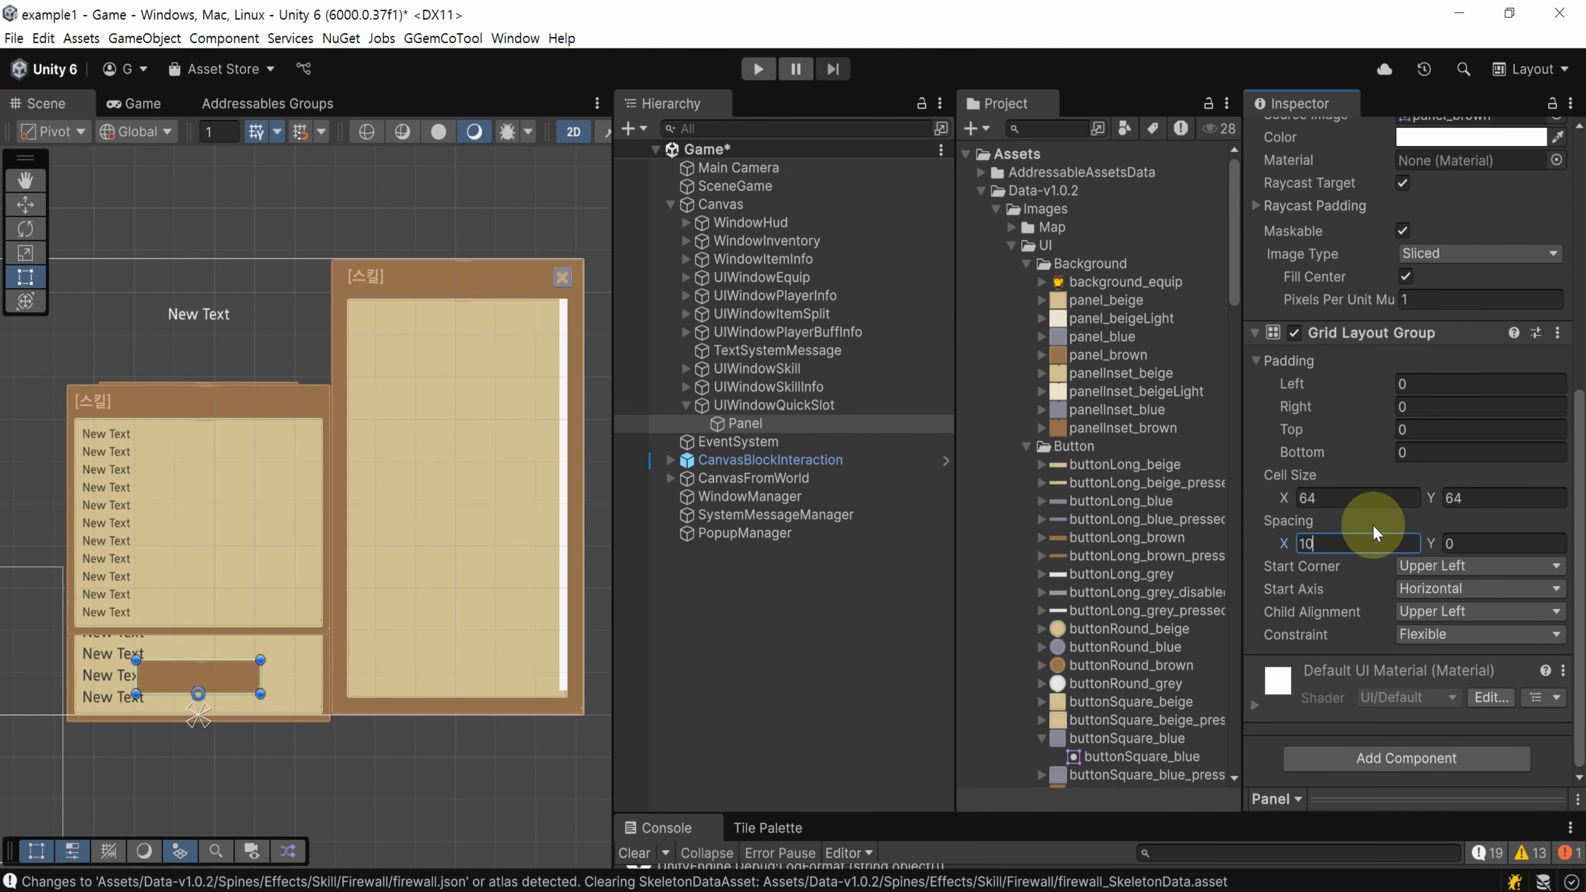
Set the grid's Child Alignment to Middle Center and its Constraint to Fixed Row Count of 1, then save the scene
click(1481, 611)
click(1436, 723)
click(1480, 635)
click(1443, 702)
click(1421, 658)
key(ctrl+s)
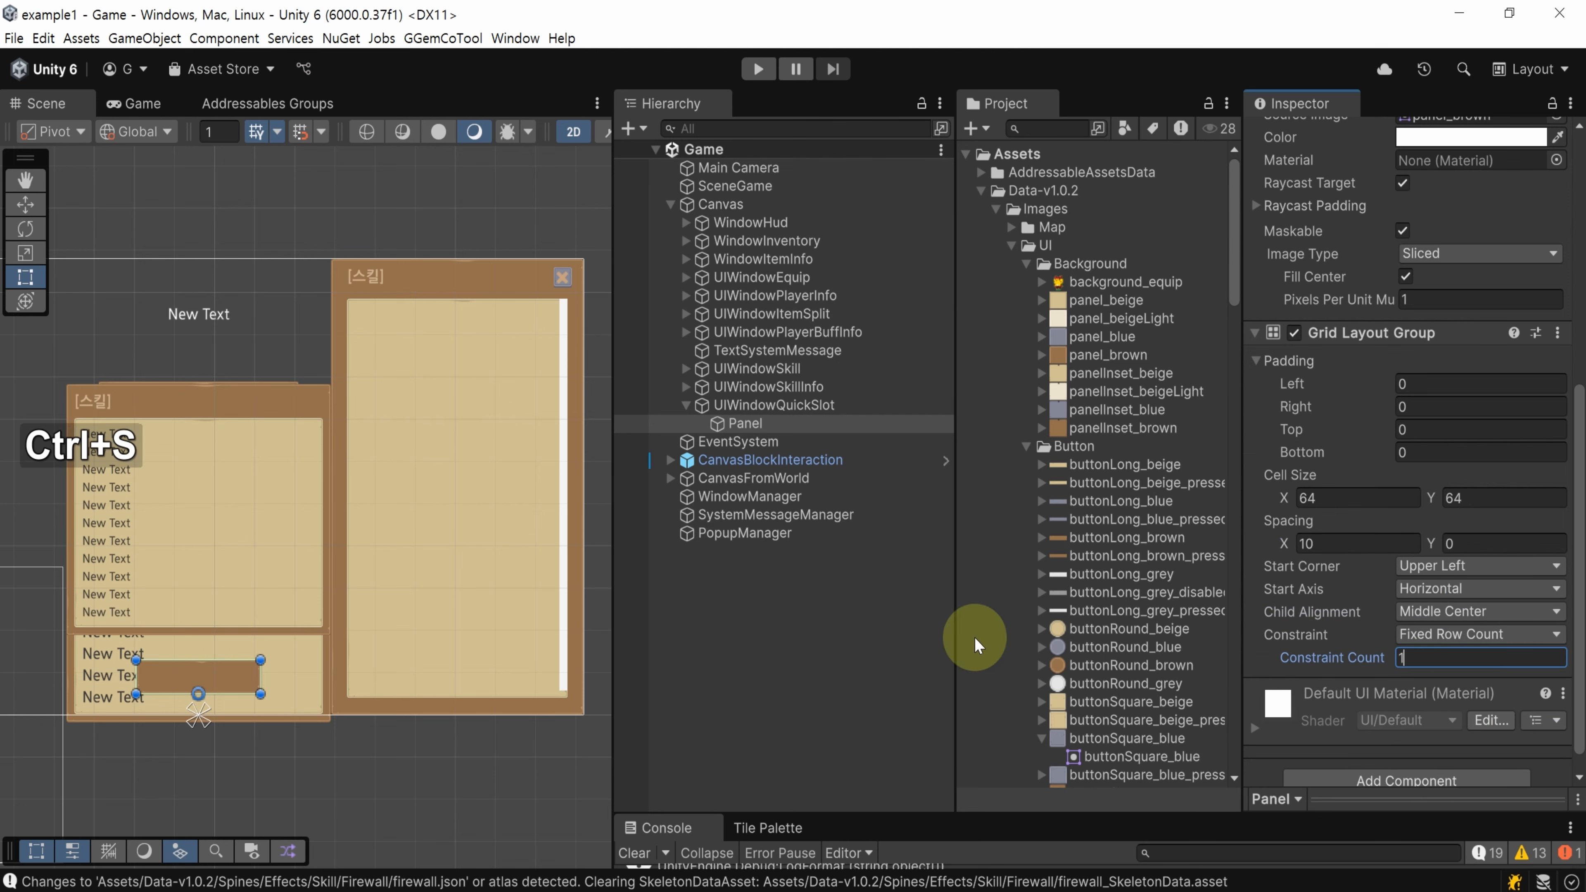
Add the UI Window Quick Slot script component to the UIWindowQuickSlot object
click(708, 567)
click(656, 405)
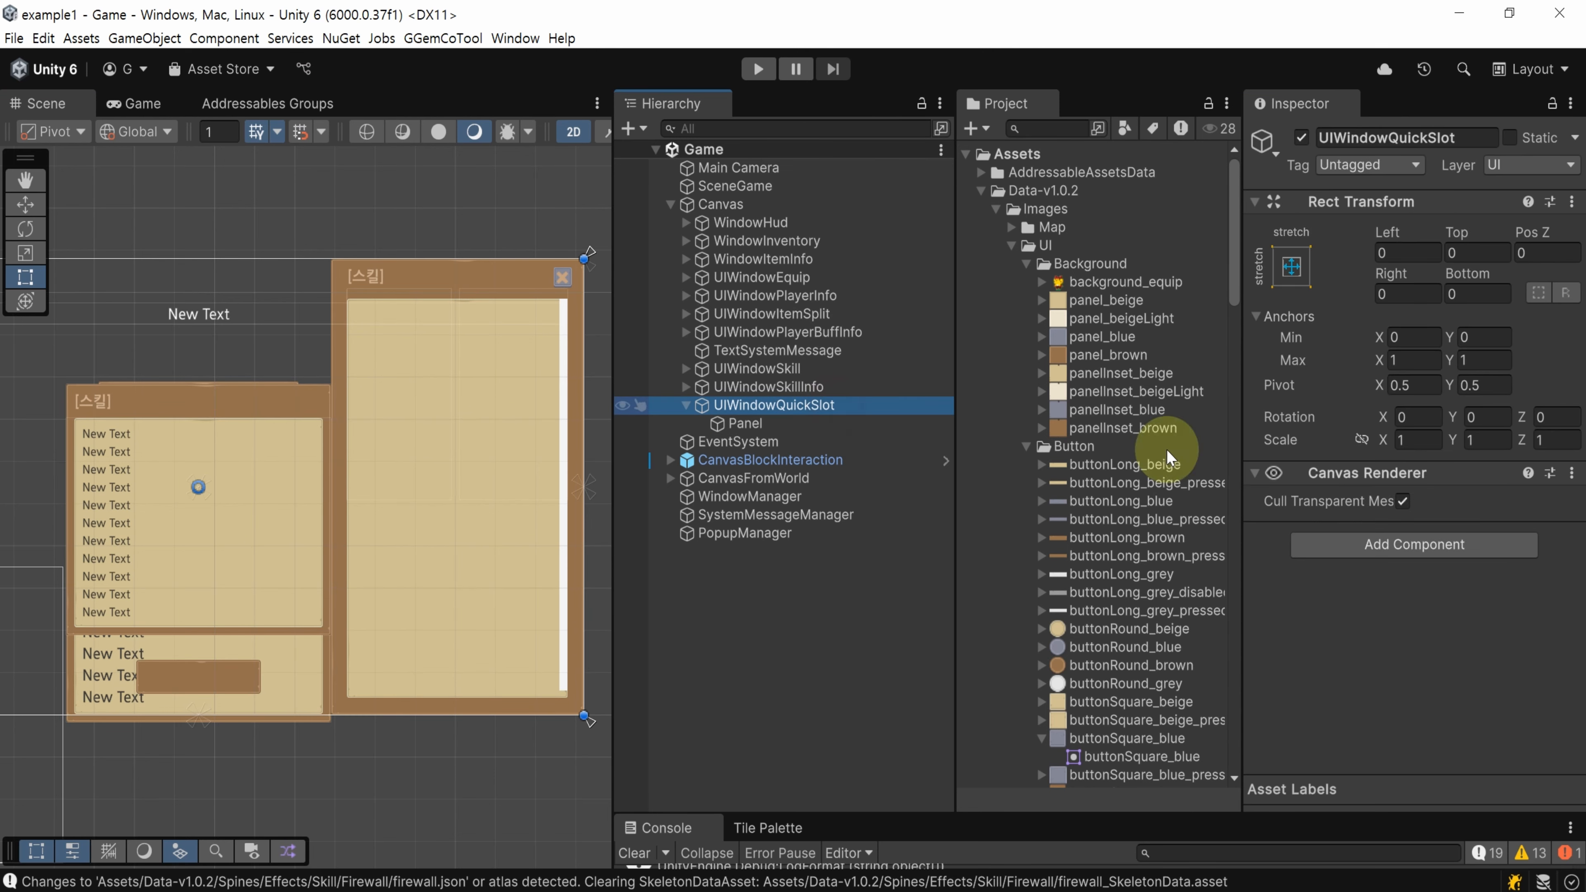
click(1368, 546)
text(uiwindowqui)
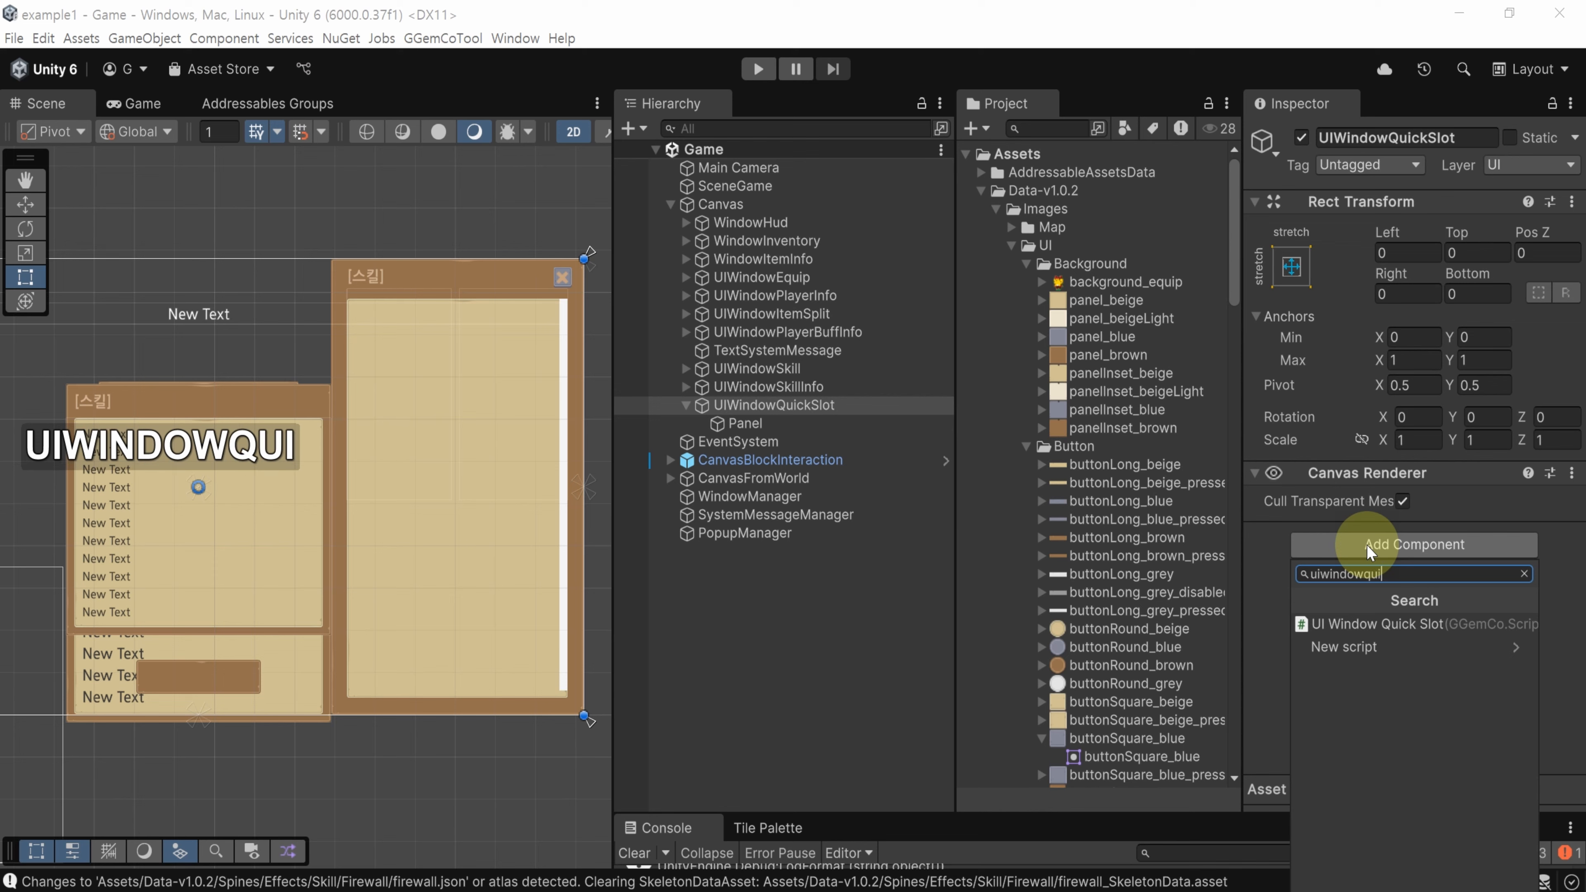
click(1471, 623)
Set the quick slot window's Icon Type to Skill, Max Count Icon to 4, Slot Size to 64 by 64 and Icon Size to 50 by 50
scroll(1440, 603, down, 1)
click(1427, 544)
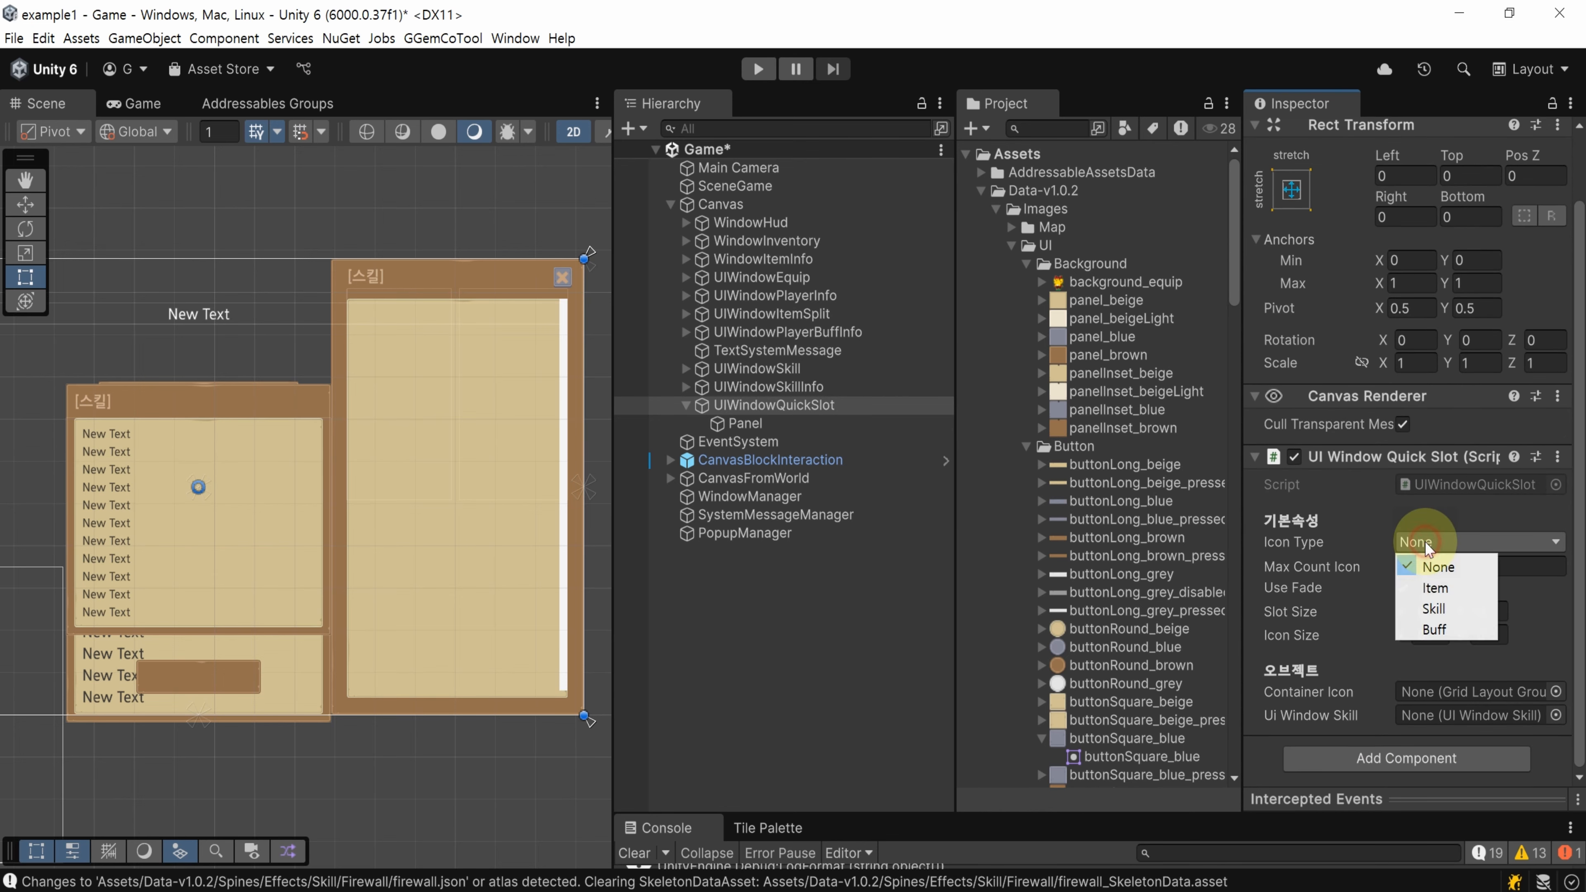
click(1435, 609)
click(1440, 567)
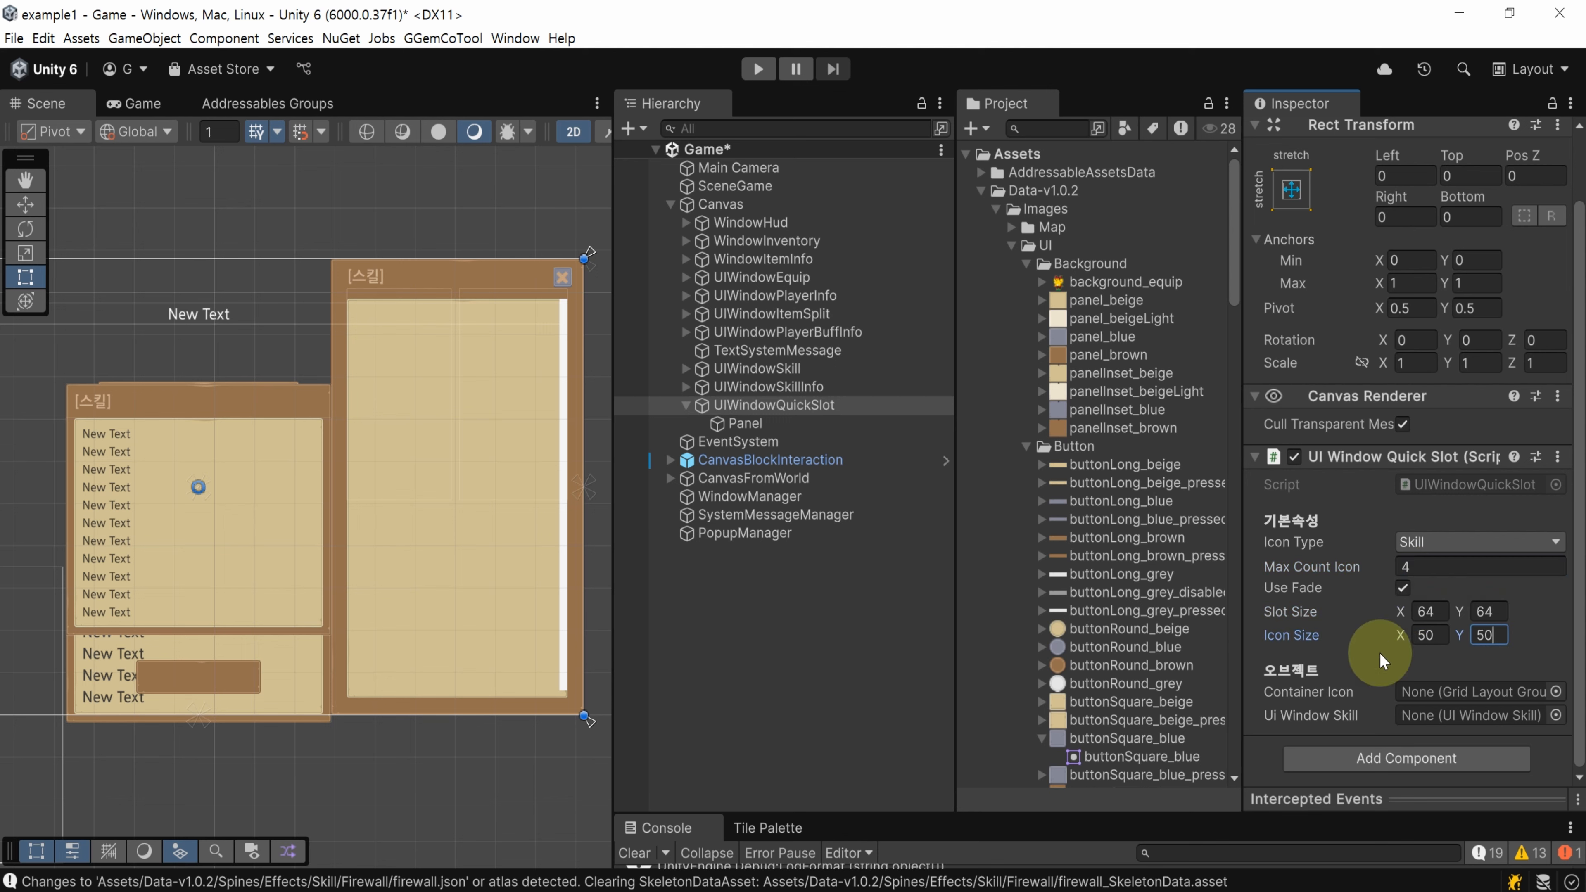
Assign the quick slot's Panel as Container Icon and UIWindowSkill as Ui Window Skill, then save the scene
drag(1243, 460, 1184, 461)
drag(744, 428, 1404, 701)
drag(779, 375, 1502, 725)
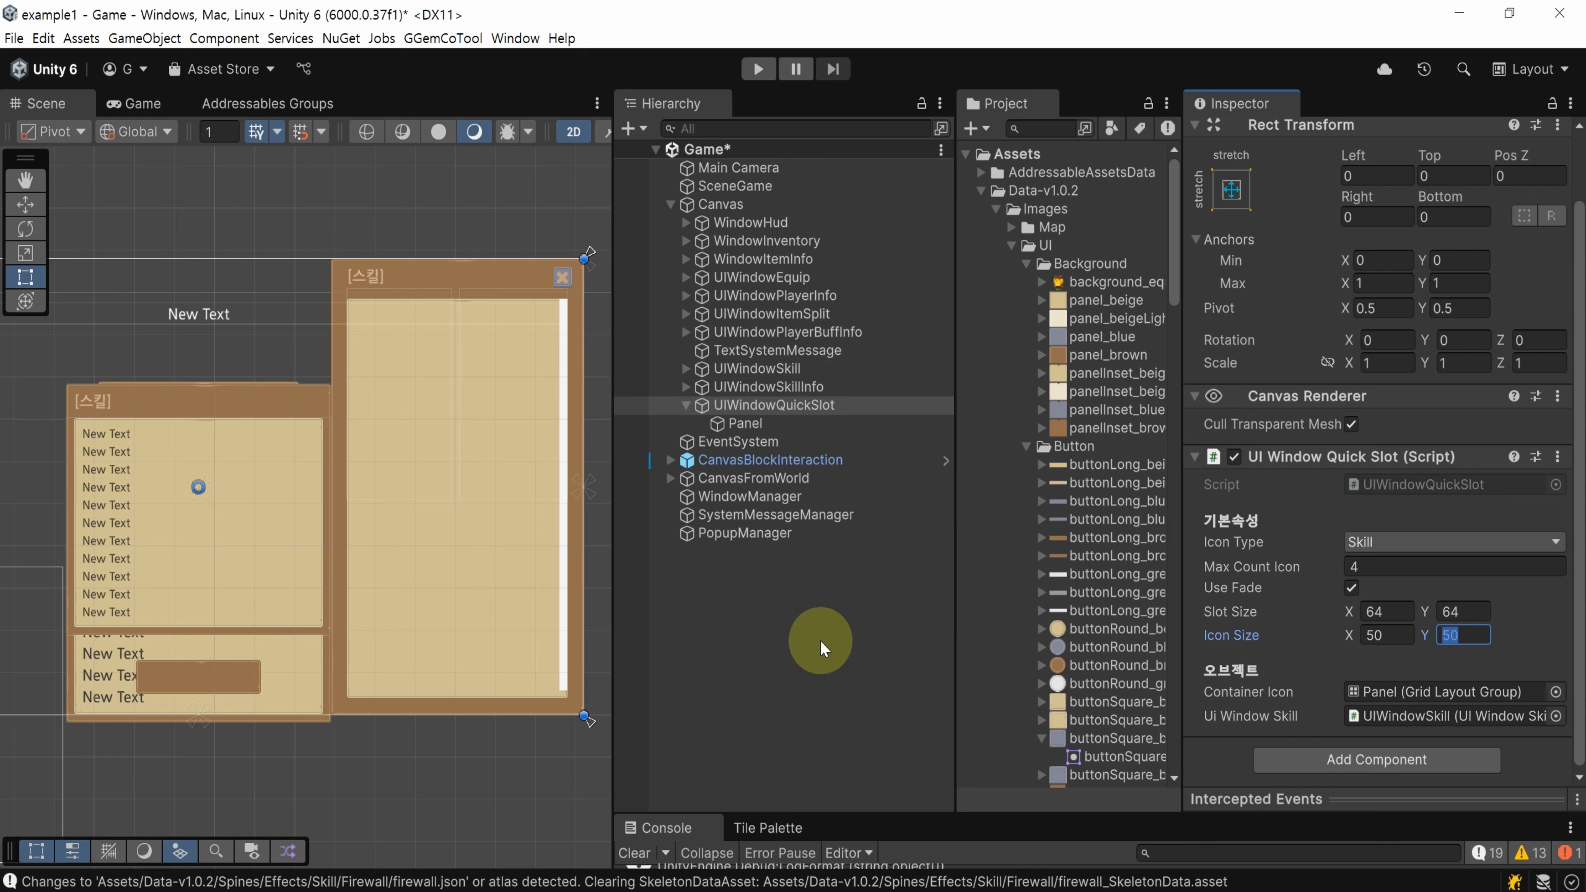
key(ctrl+s)
click(786, 643)
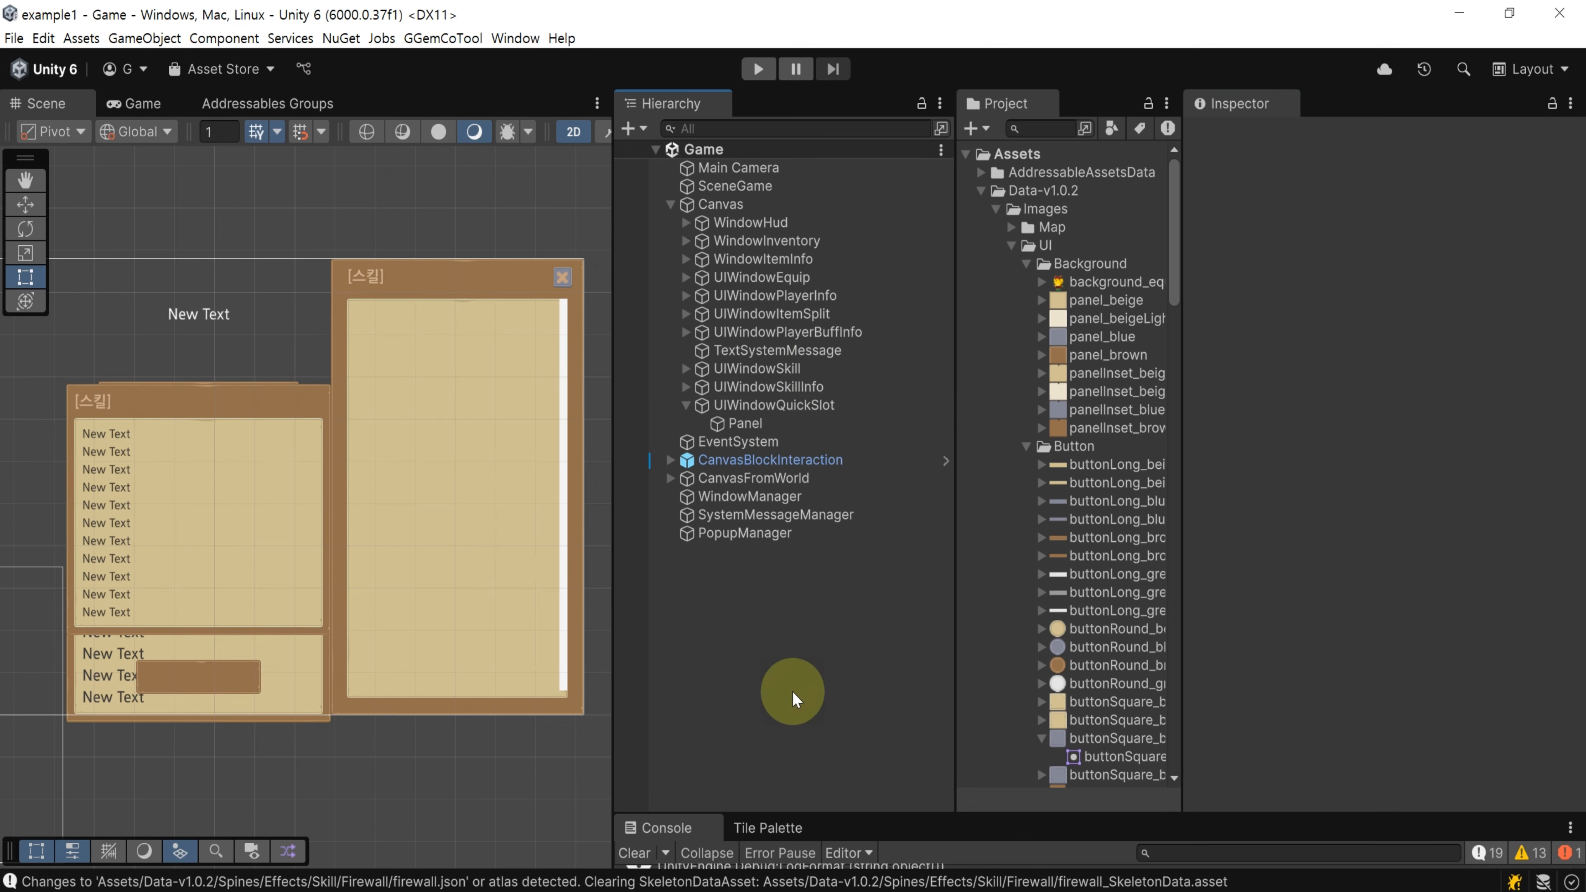
Add UIWindowQuickSlot as Element 8 of WindowManager's Ui Windows list, widening the Inspector to fit the entries
drag(955, 294, 905, 350)
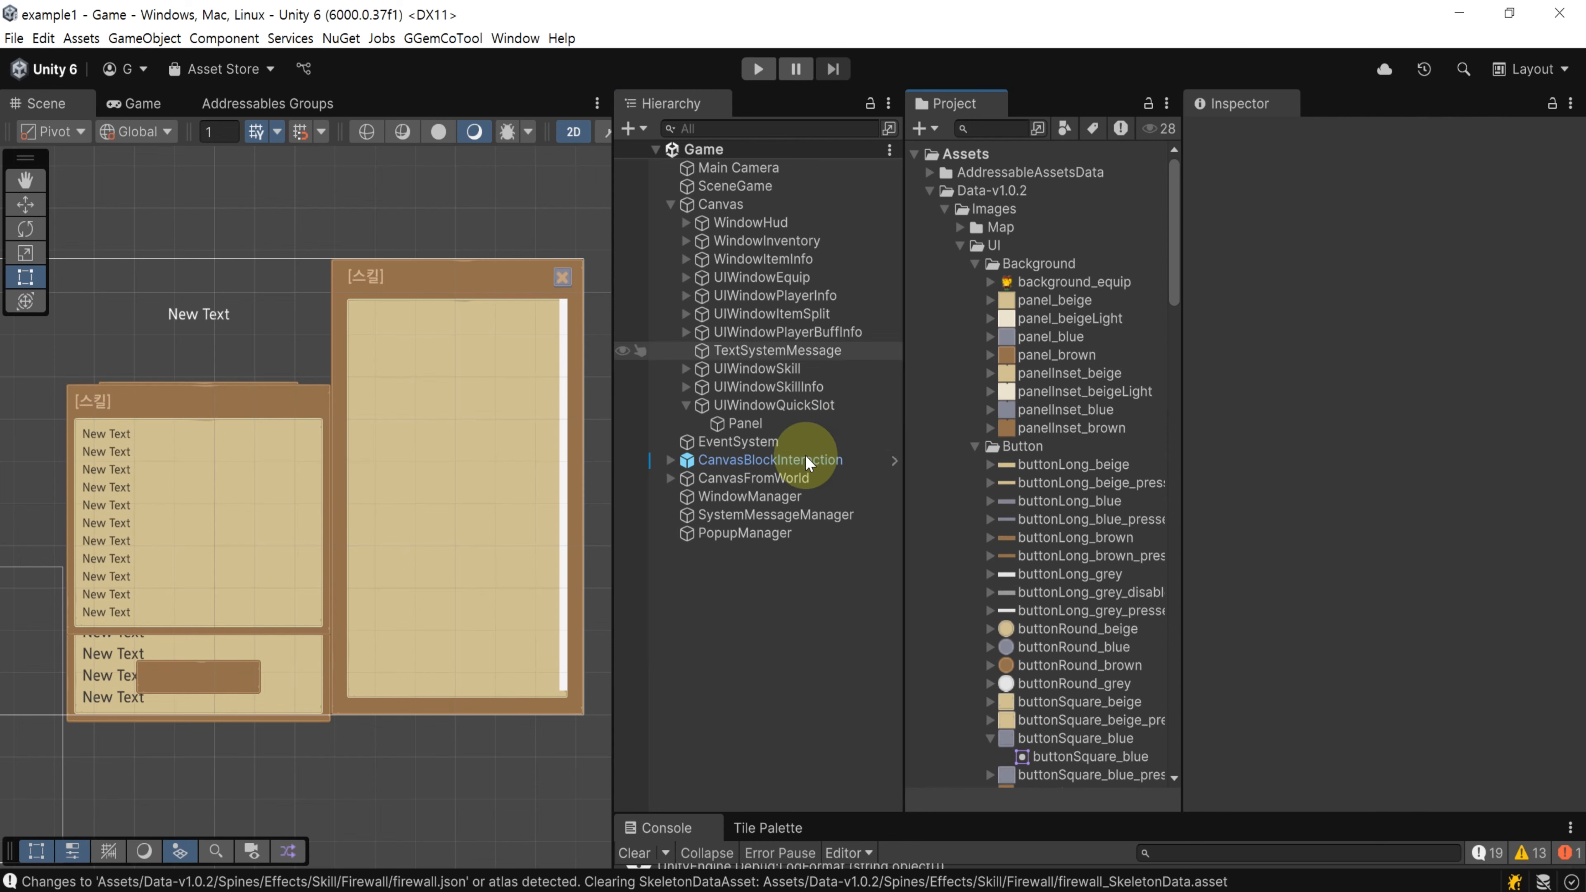
click(794, 496)
drag(1186, 340, 1188, 342)
drag(902, 353, 888, 351)
drag(1185, 340, 1056, 340)
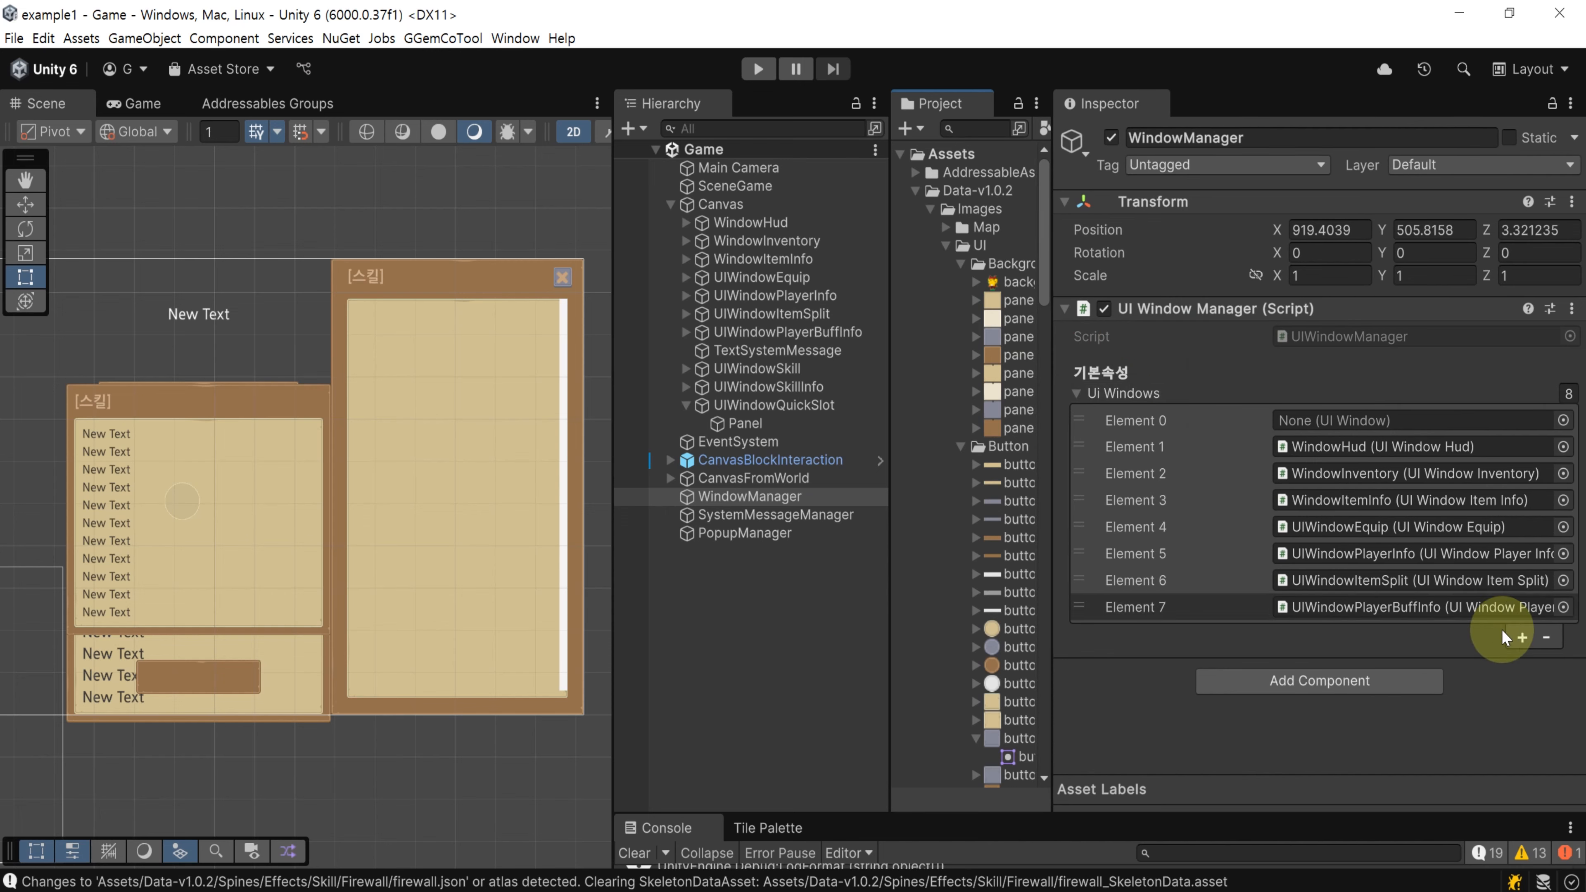
click(1522, 637)
drag(778, 403, 1343, 637)
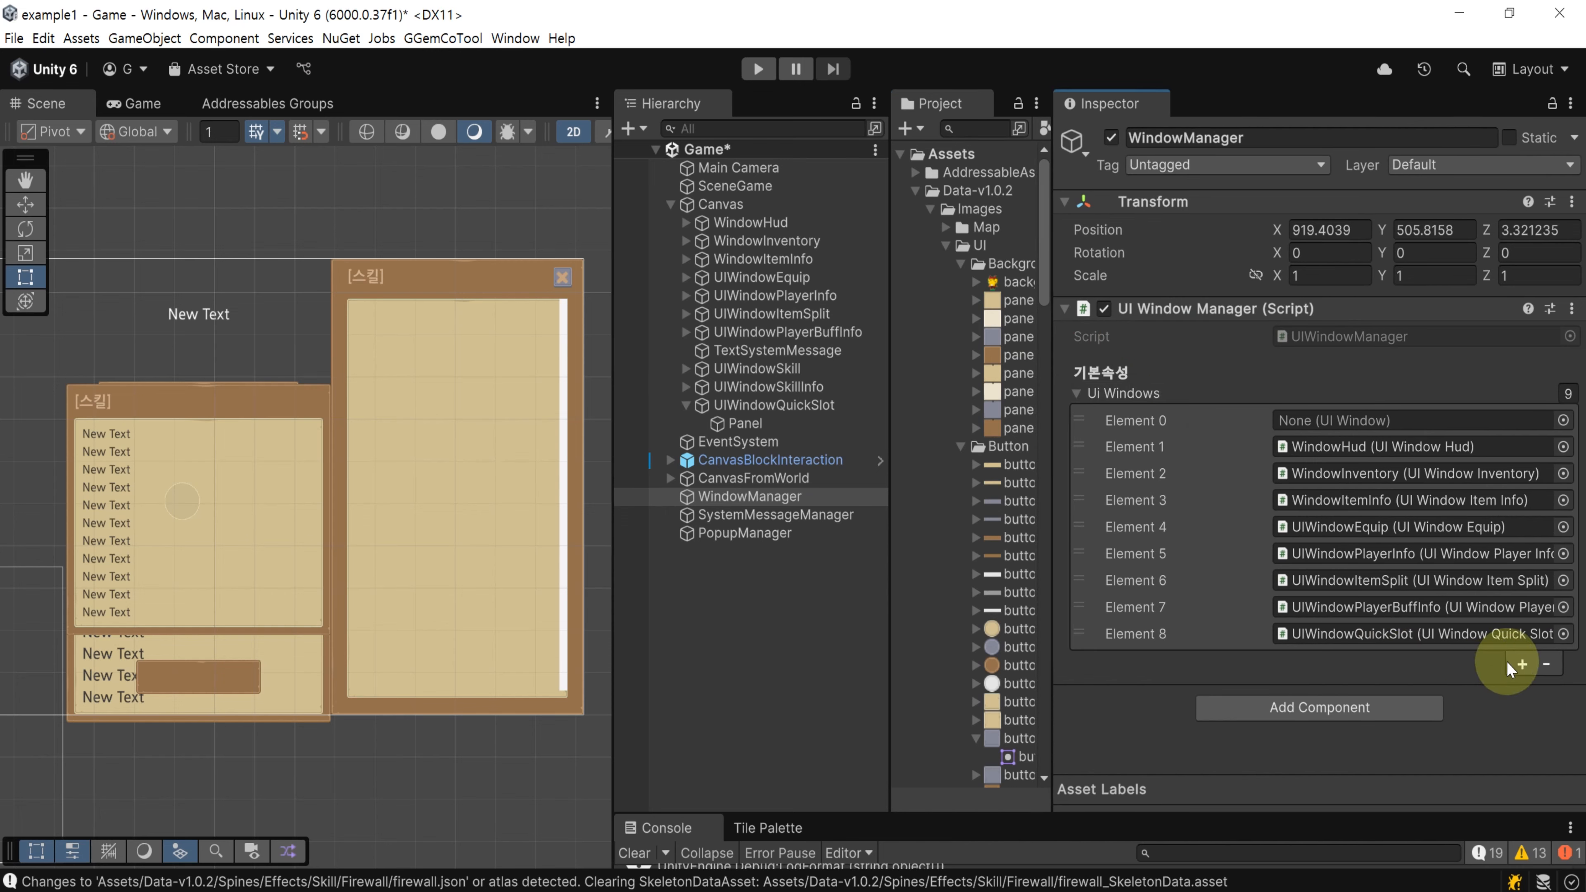
Add UIWindowSkill as Element 9 and UIWindowSkillInfo as Element 10 of the Ui Windows list and save the scene
click(1522, 664)
drag(775, 405, 1404, 667)
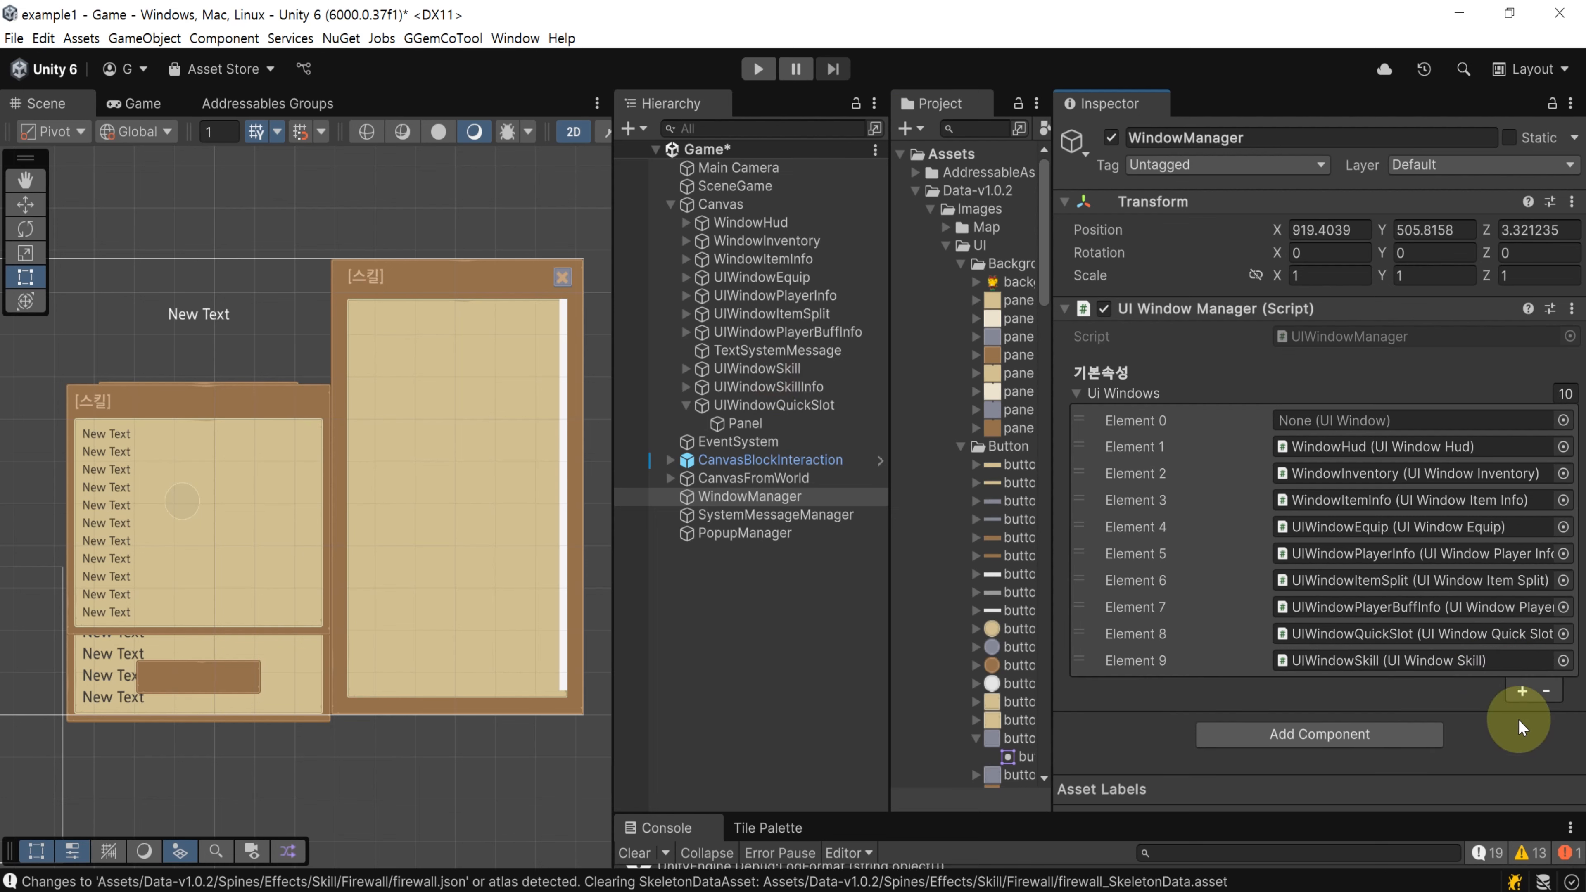
click(1522, 692)
drag(777, 387, 1384, 703)
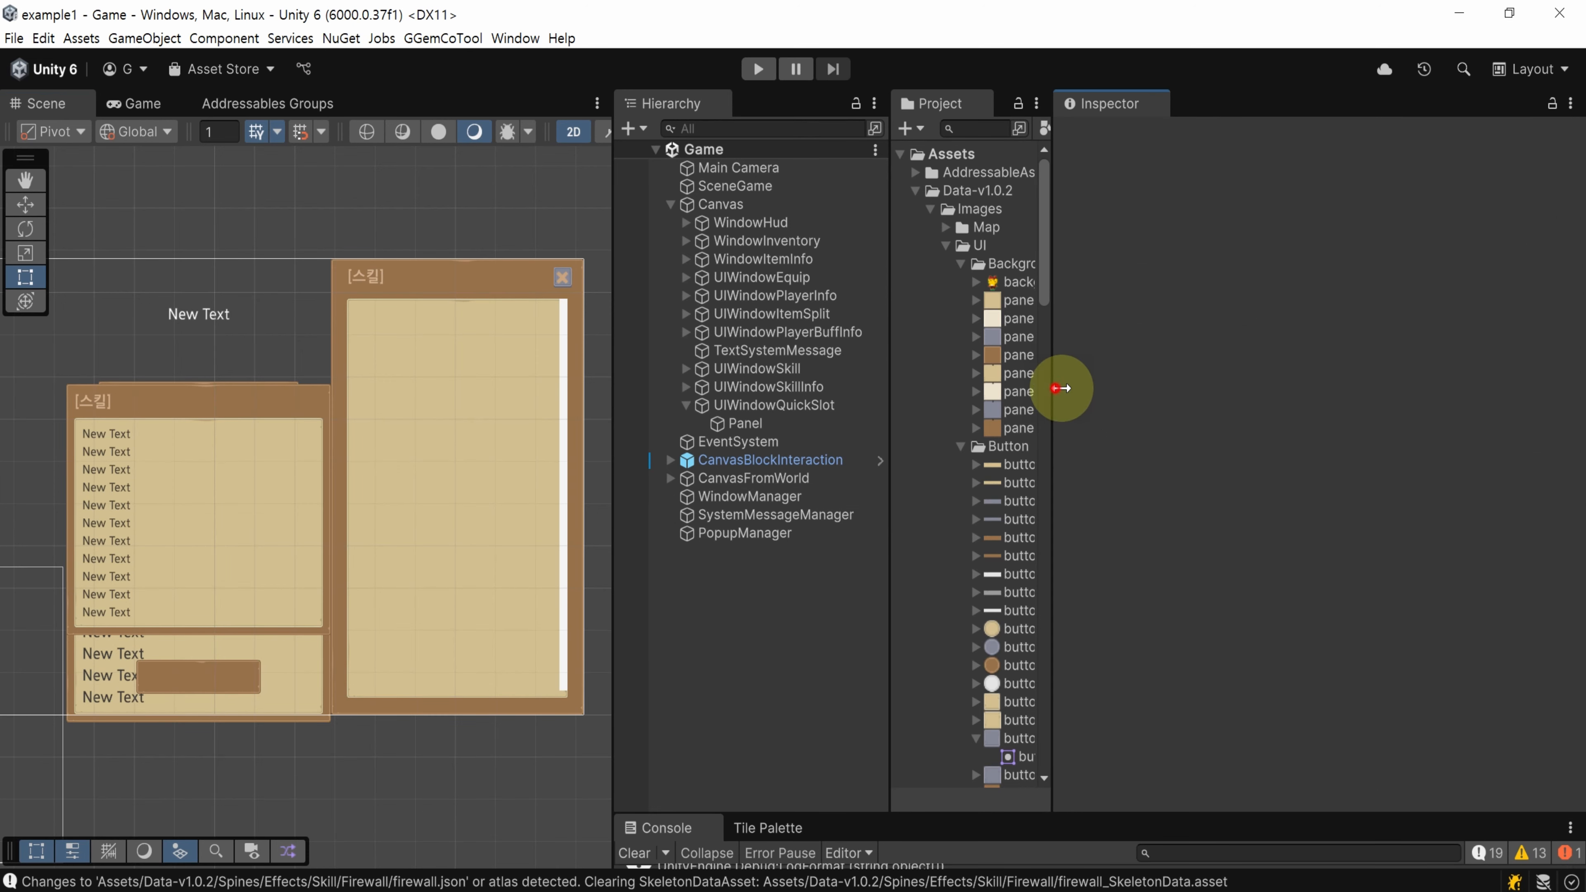
Set the Grid Layout Group cell size of WindowInventory's ContainerItem to 0 by 0 and save the scene
drag(1062, 388, 1221, 395)
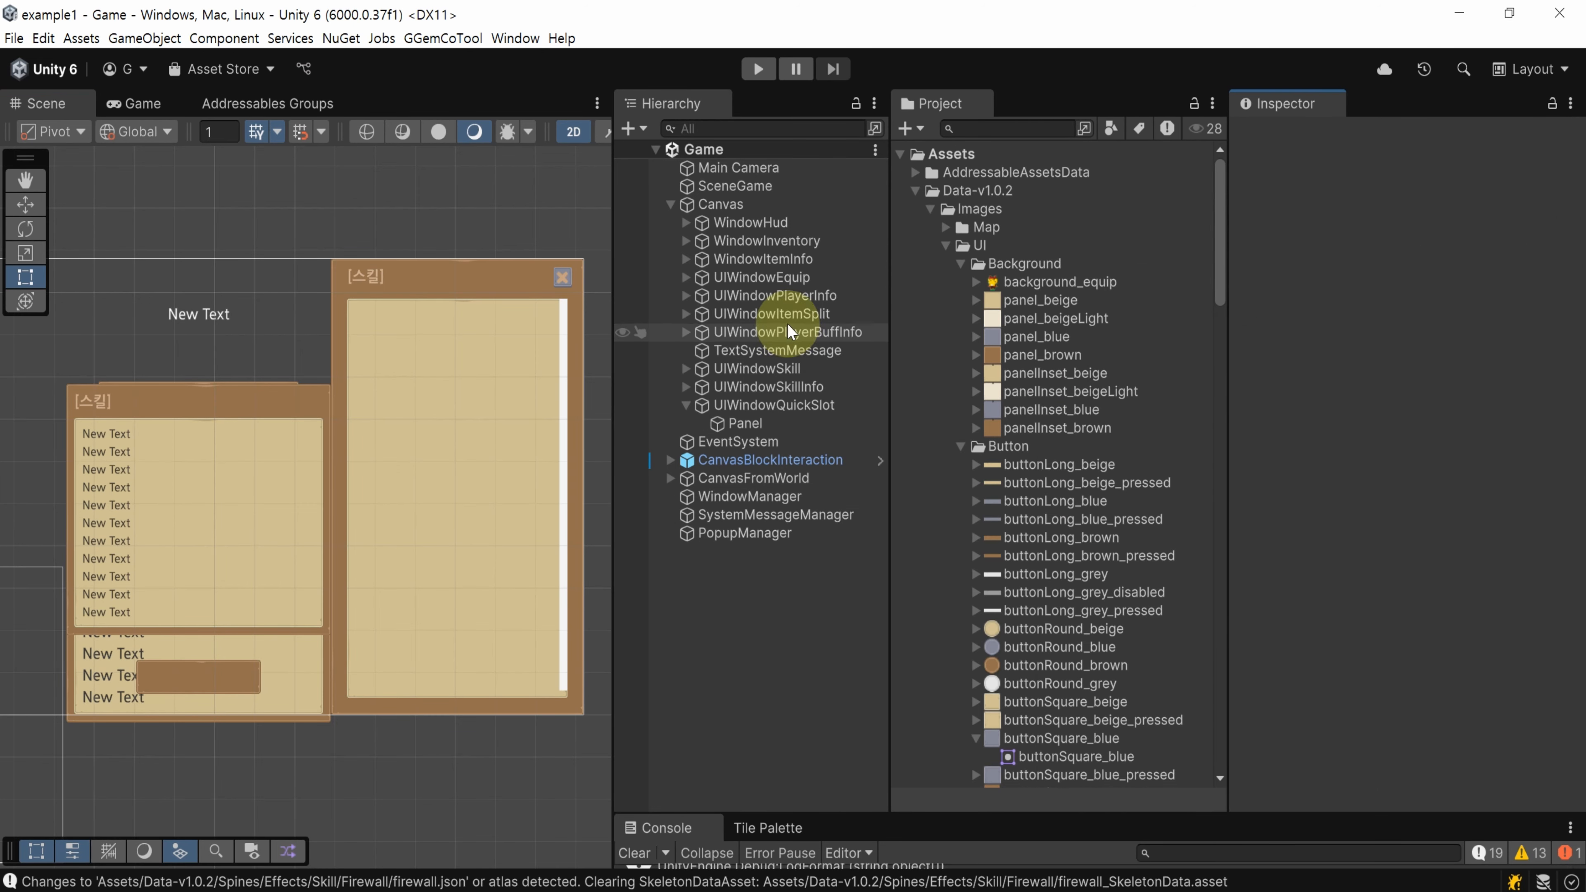
click(761, 241)
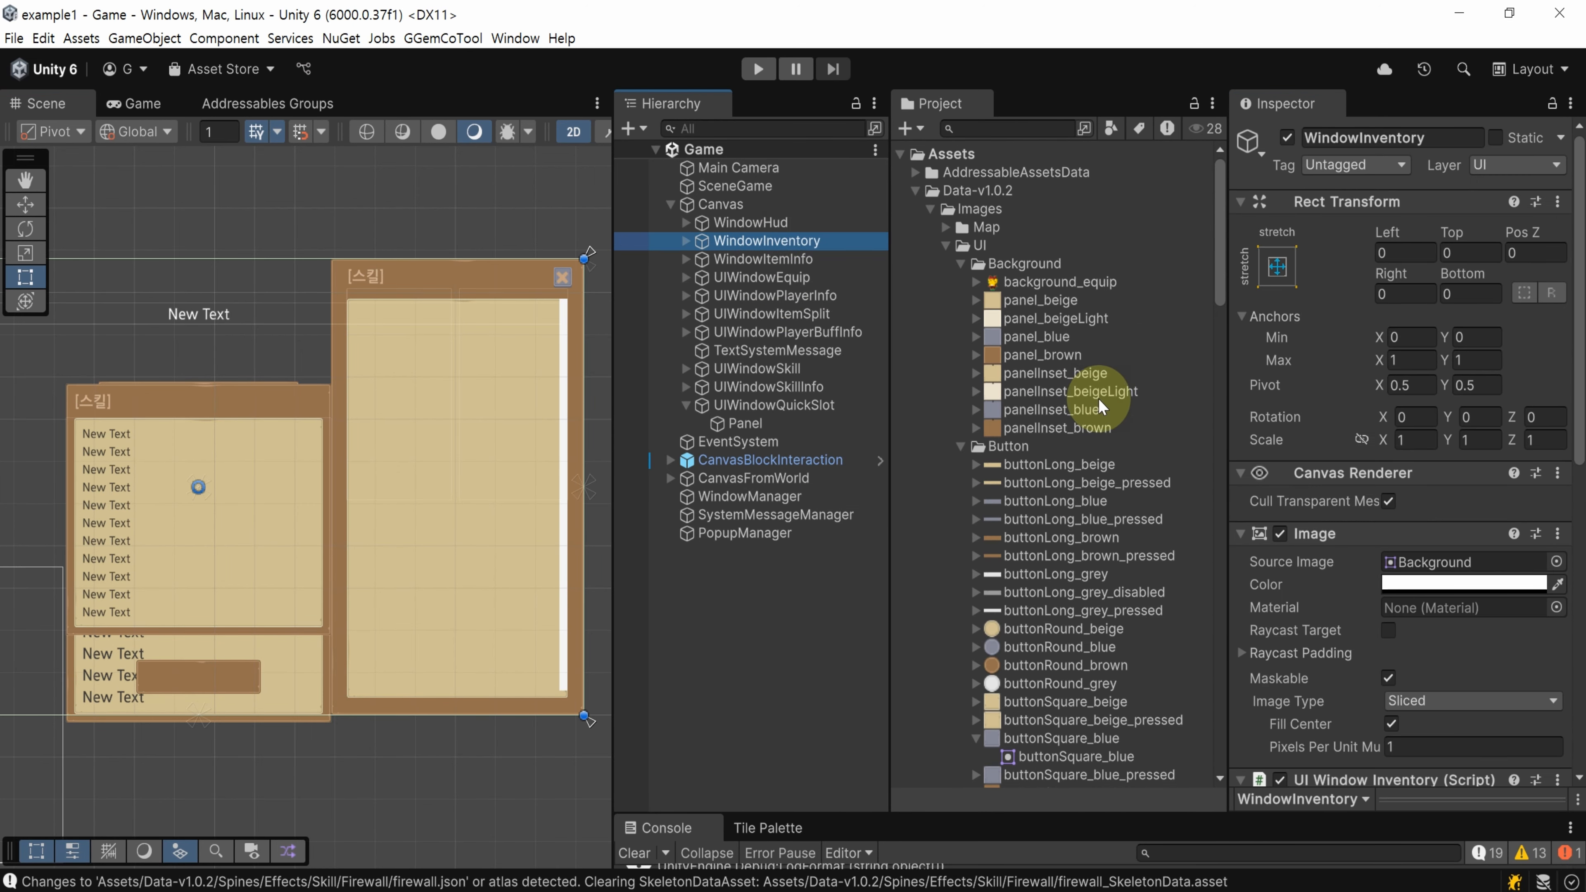
click(686, 241)
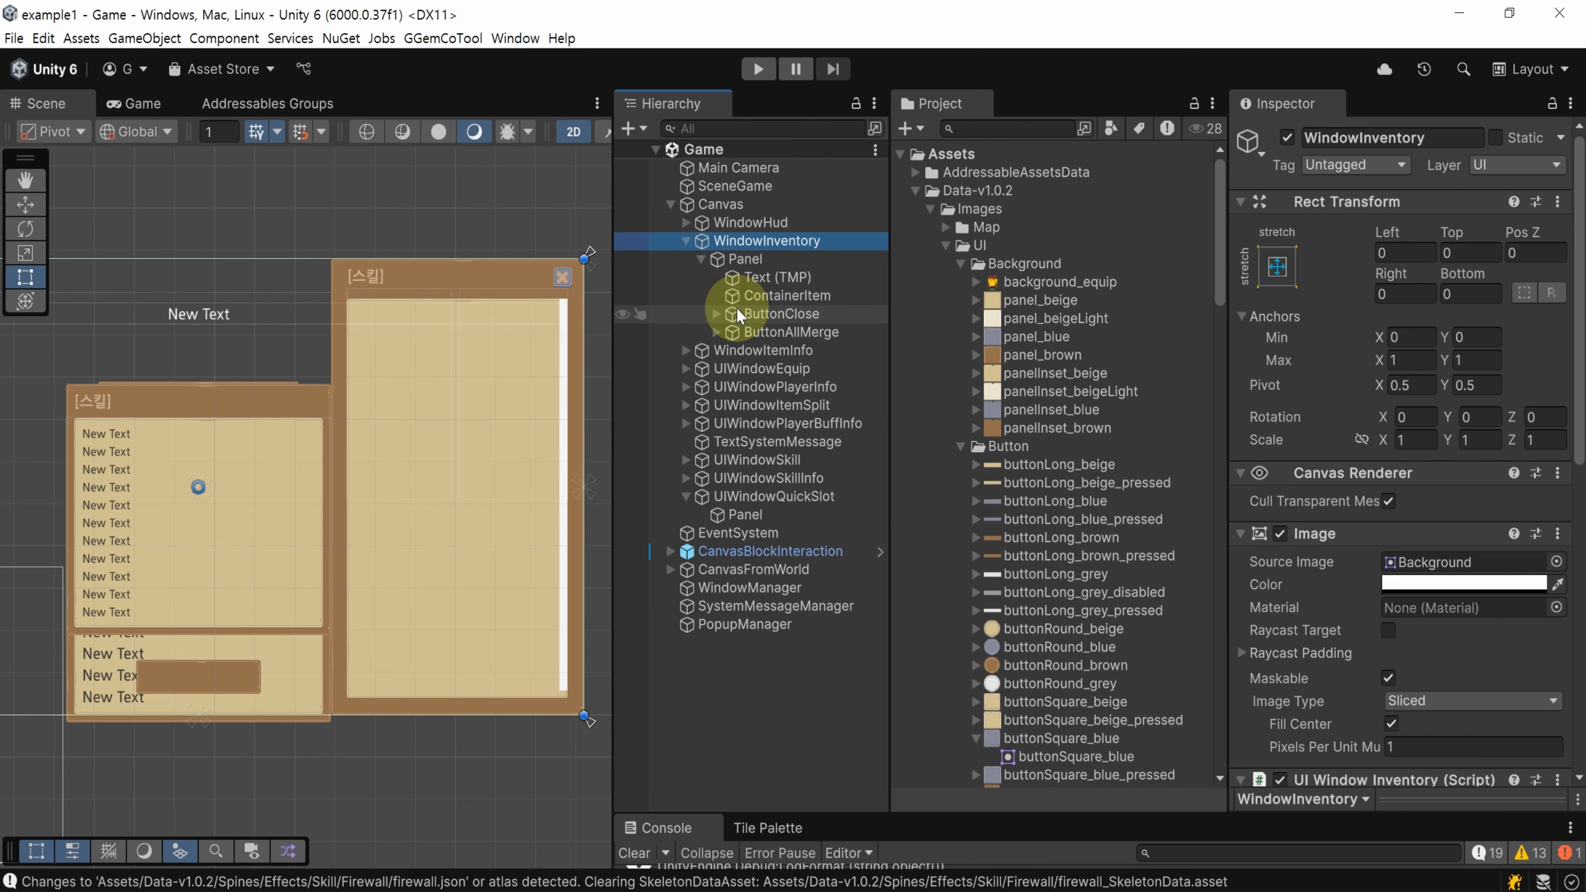
click(775, 296)
scroll(1274, 388, down, 8)
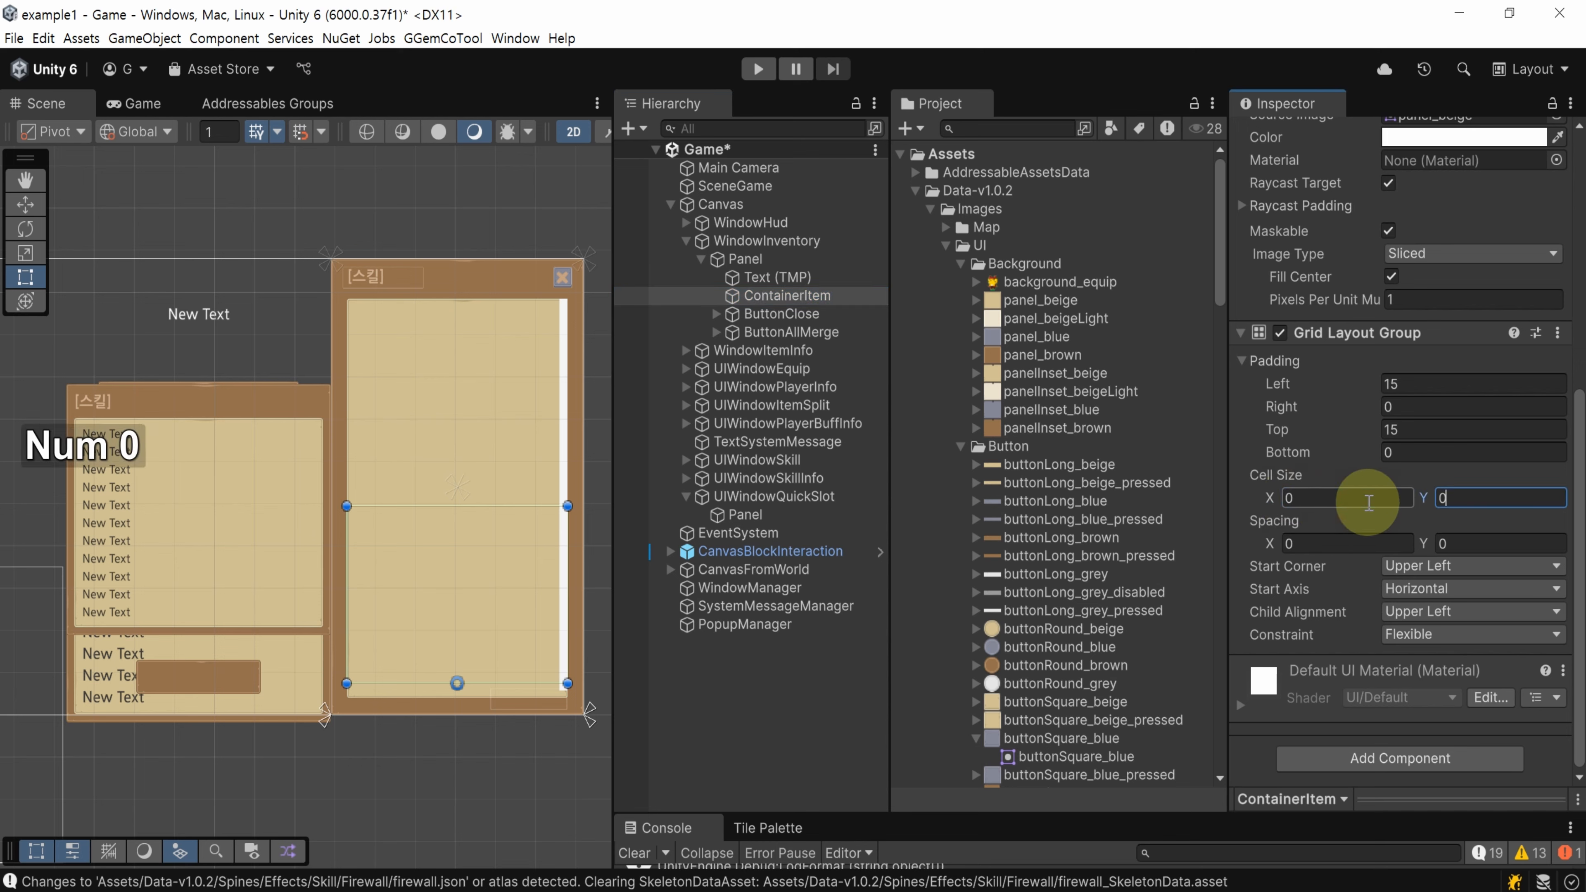
click(747, 241)
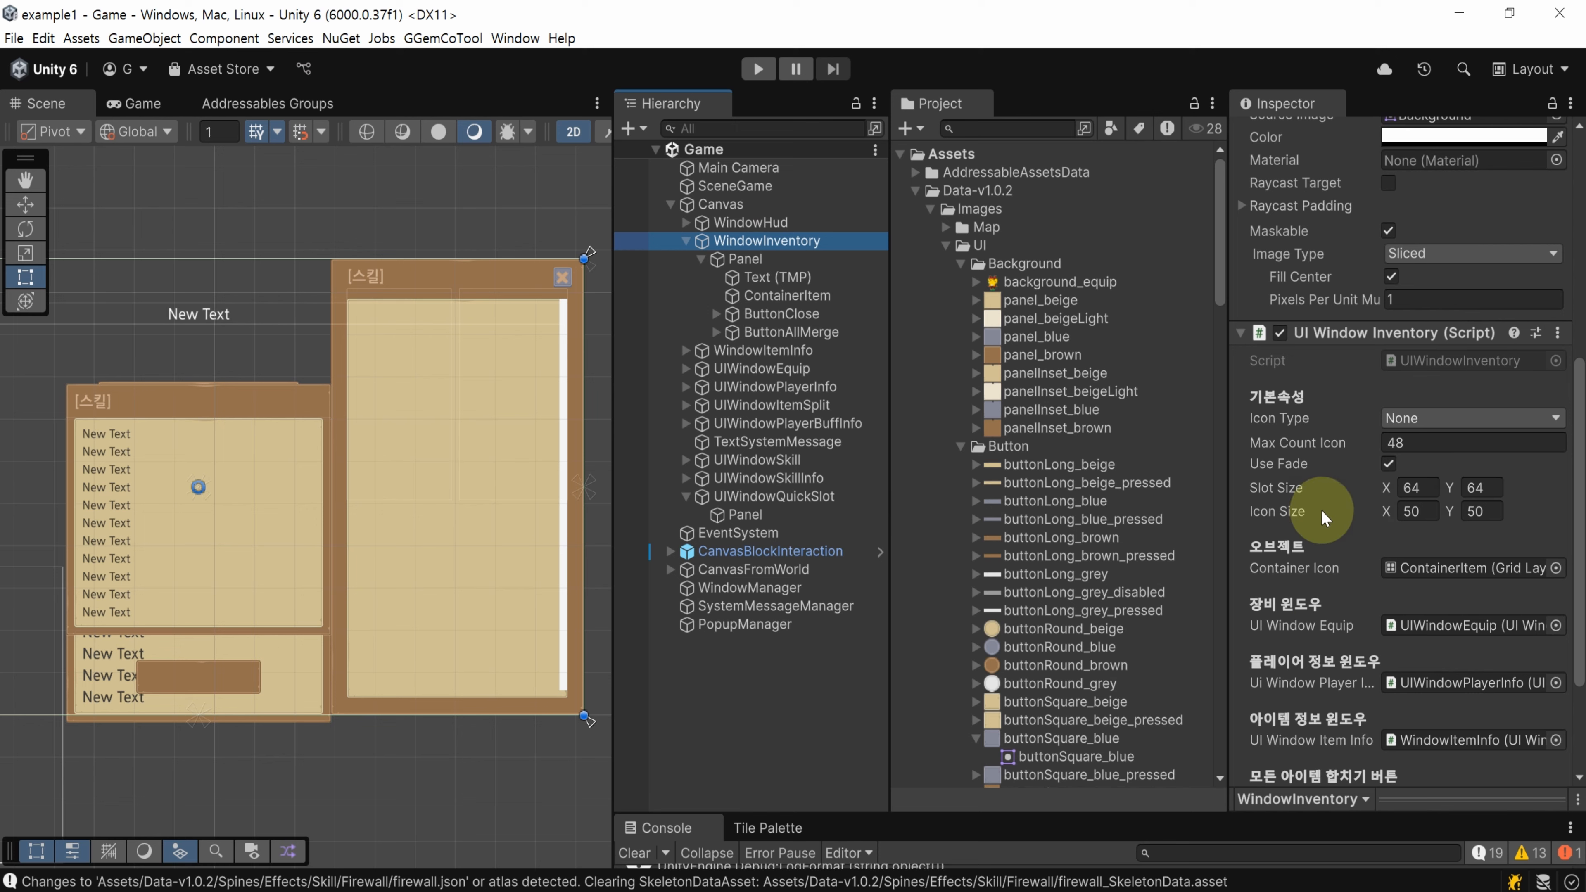
click(762, 712)
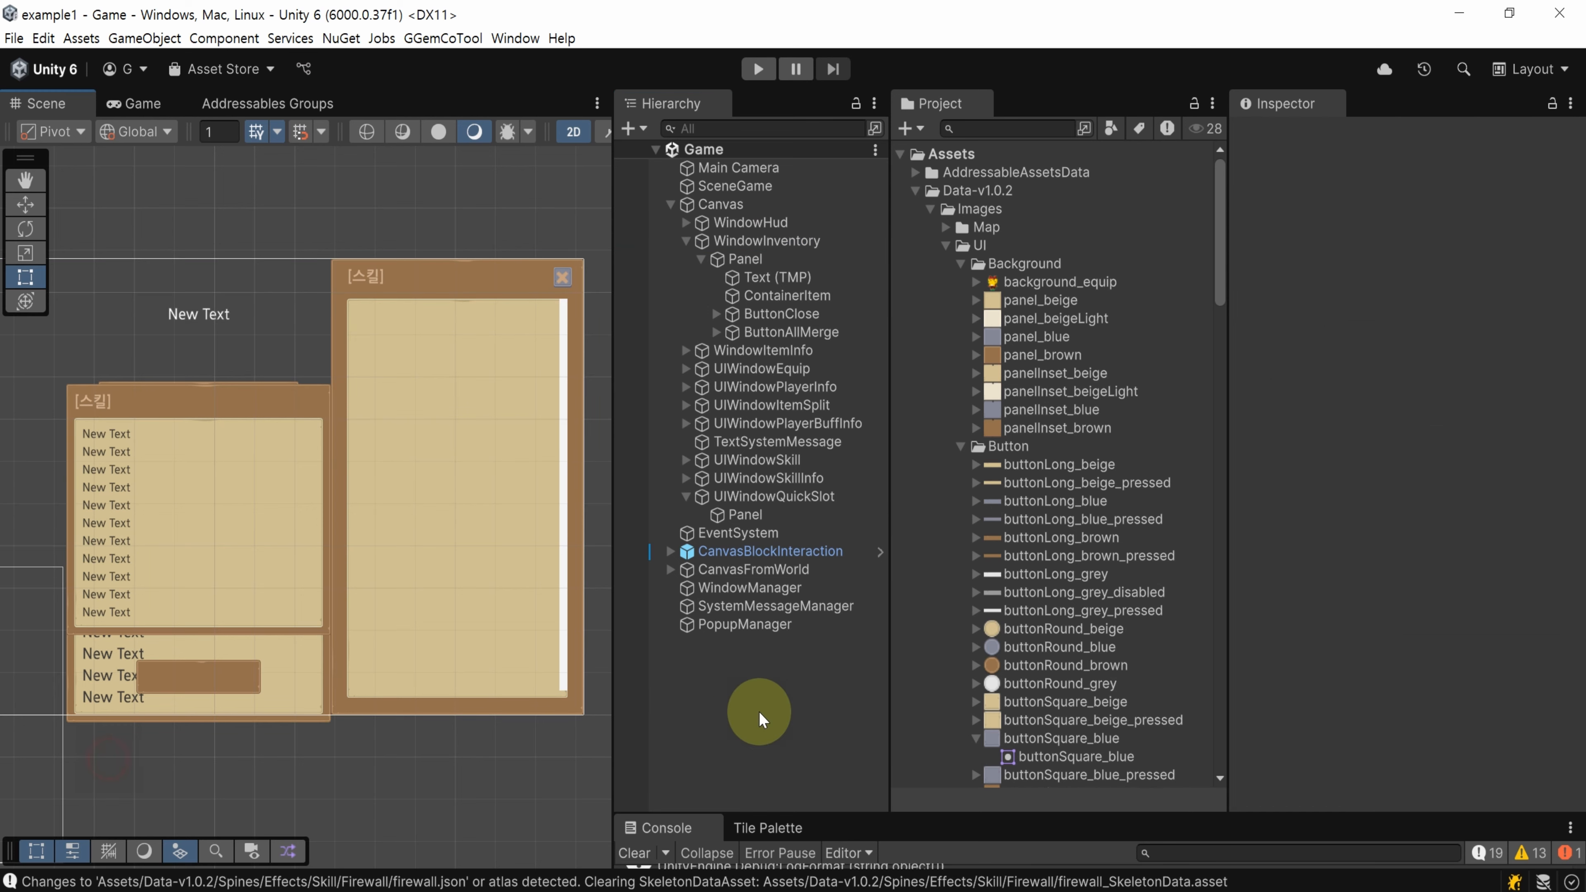
Assign the PopupDefault prefab to Element 1 of PopupManager's Popup Type Prefabs and save the scene
click(772, 626)
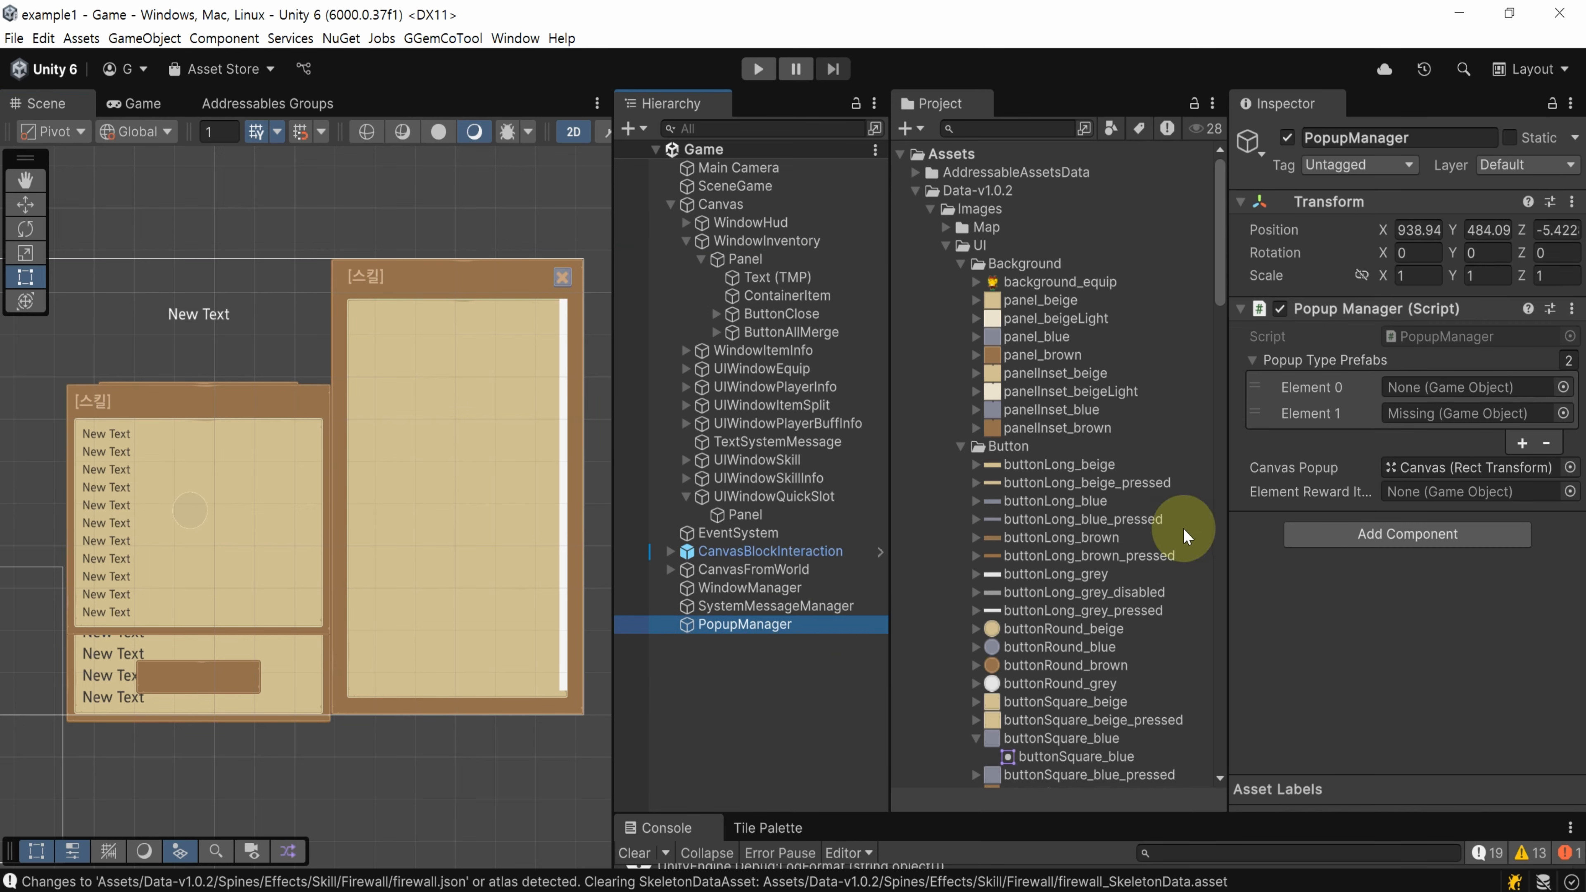
scroll(1115, 486, down, 10)
scroll(1115, 488, down, 6)
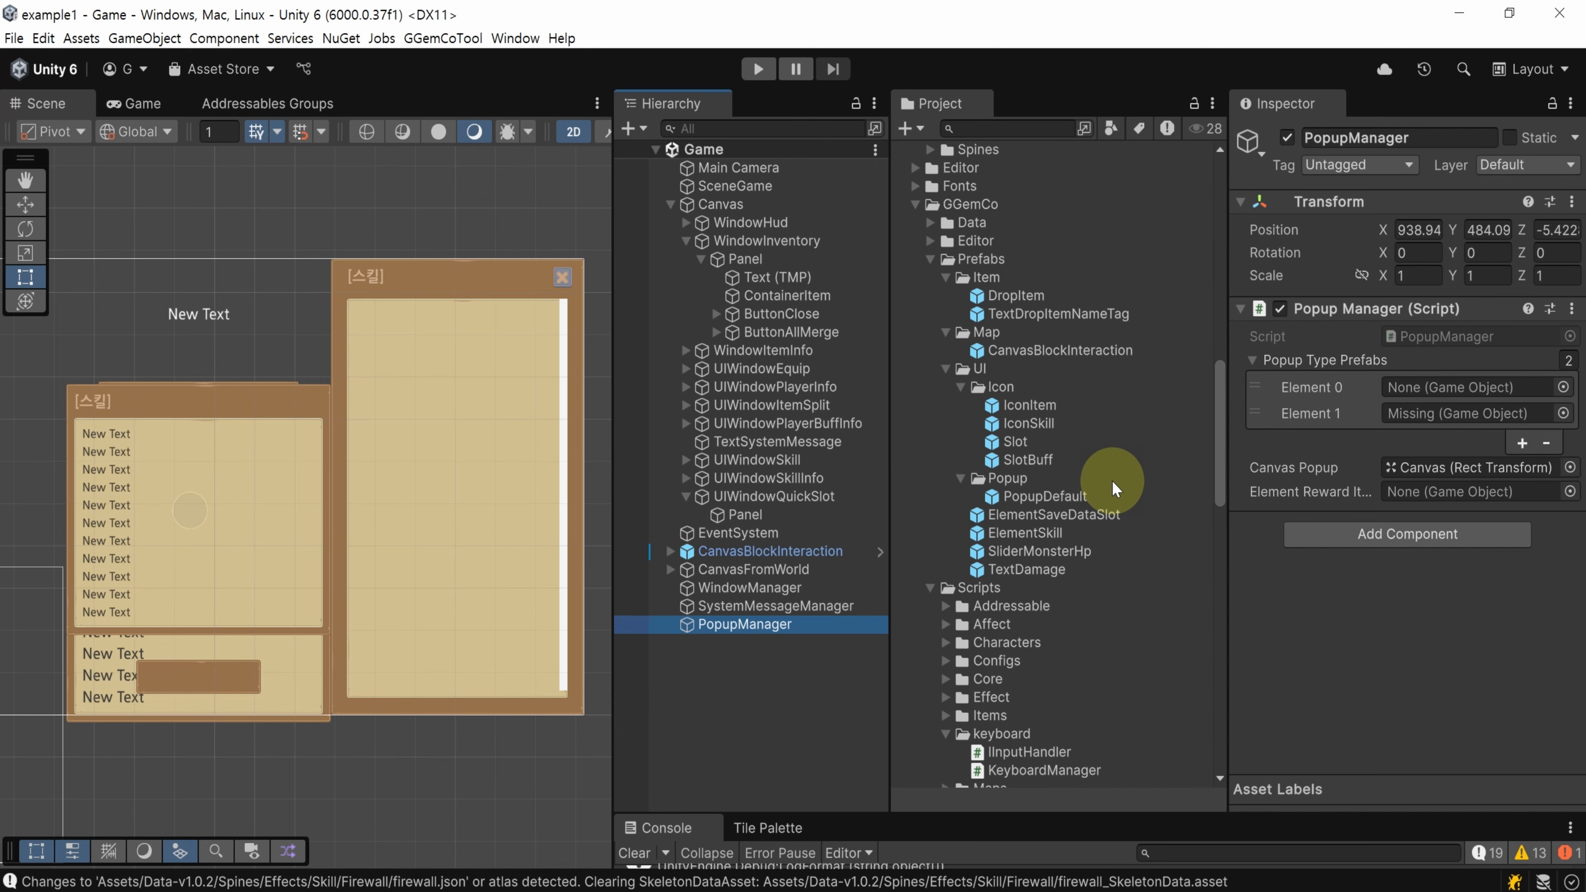
scroll(1115, 488, down, 1)
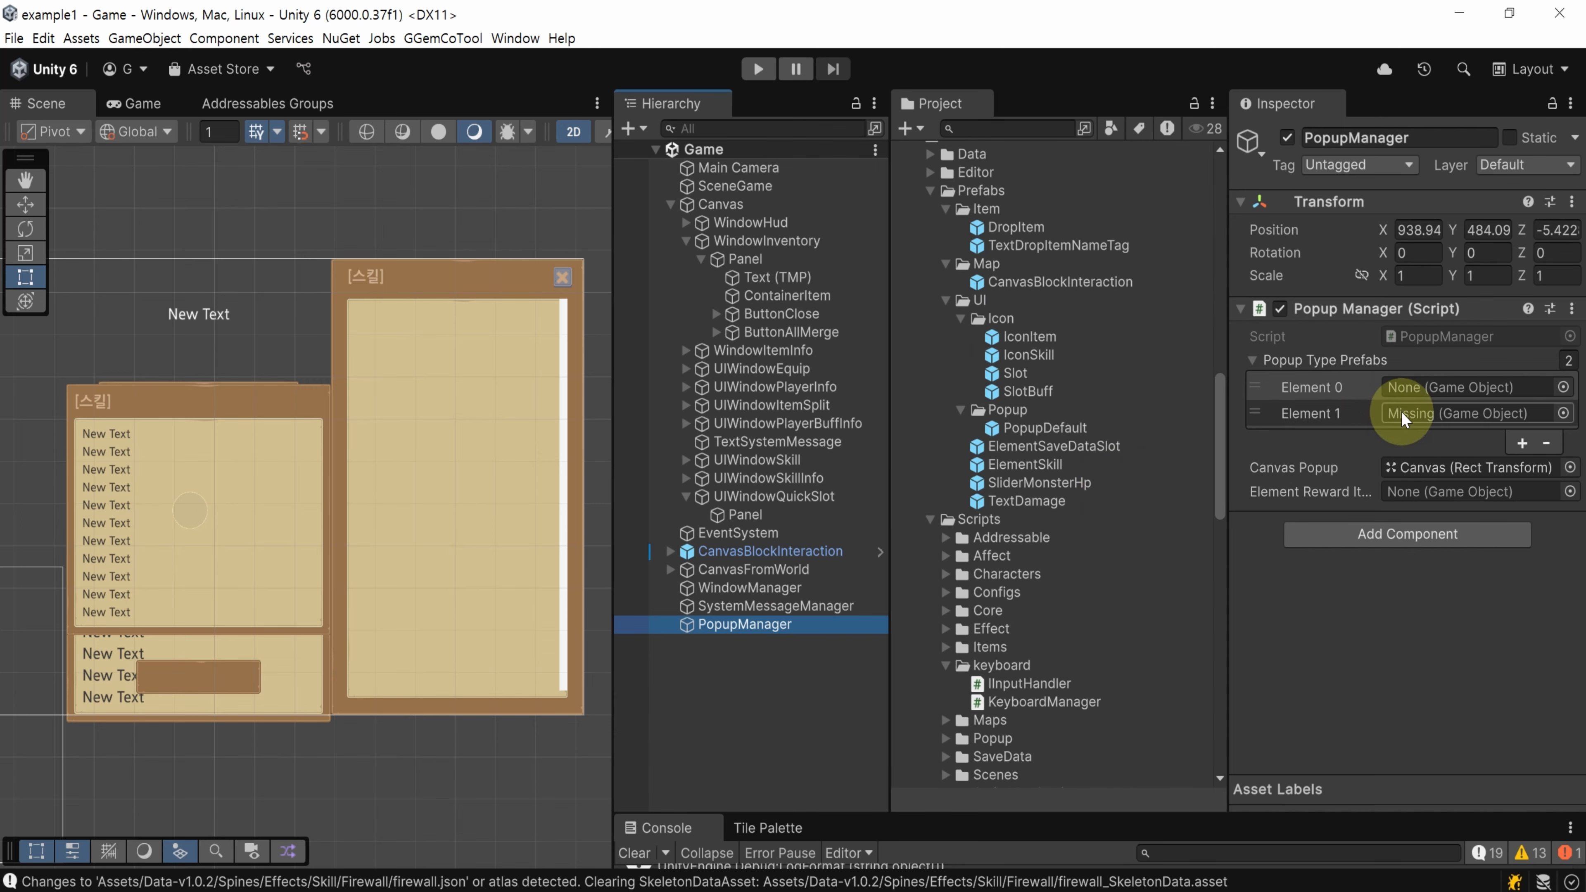
drag(1059, 429, 1447, 421)
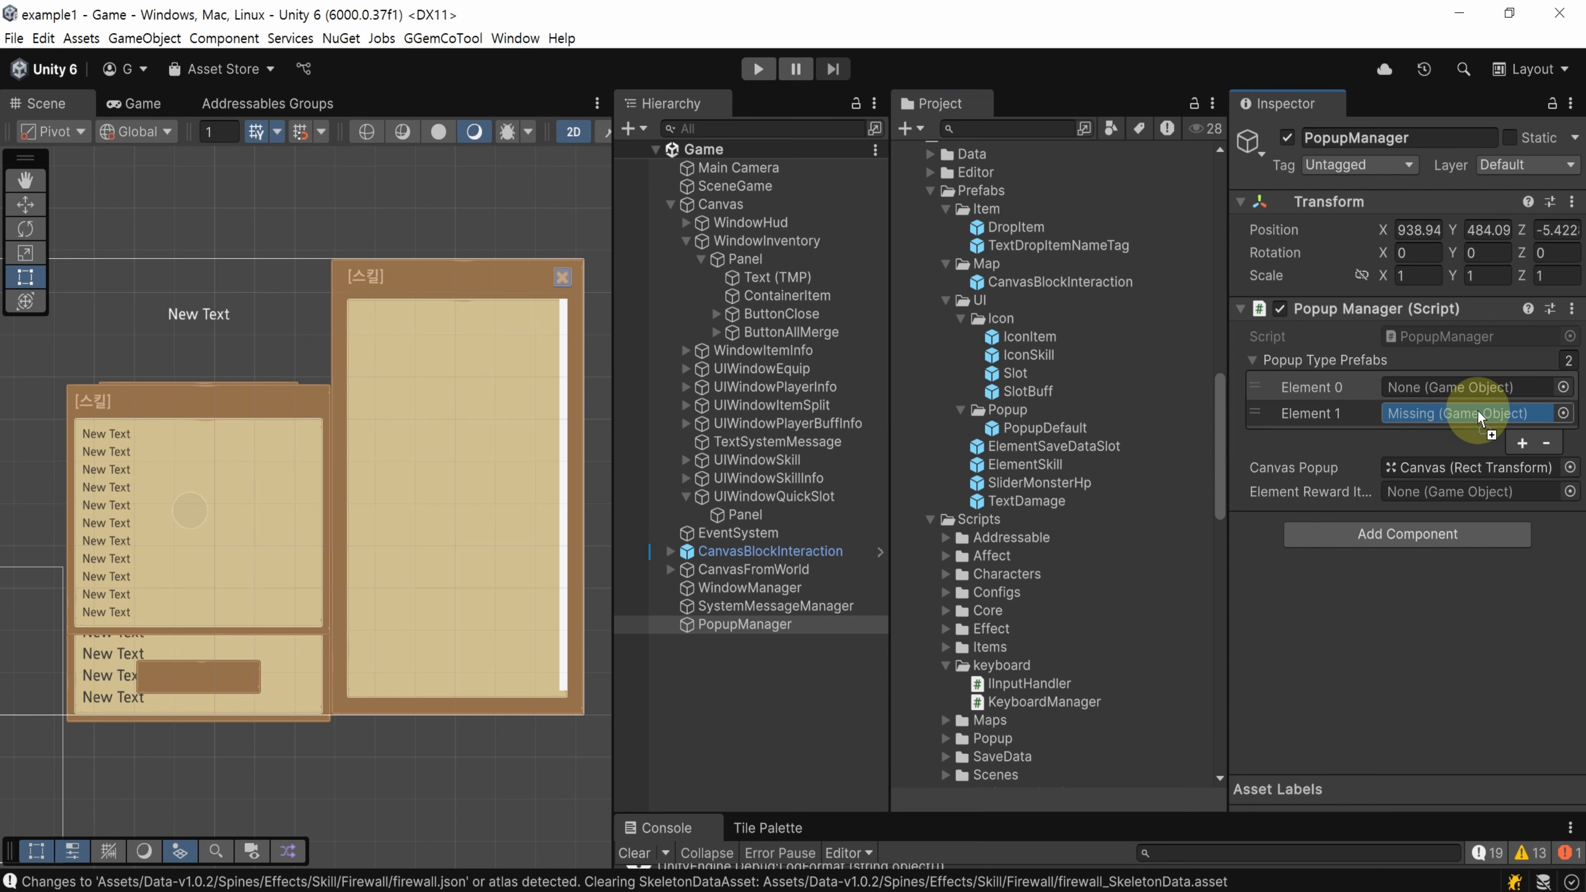
drag(1479, 417, 1476, 415)
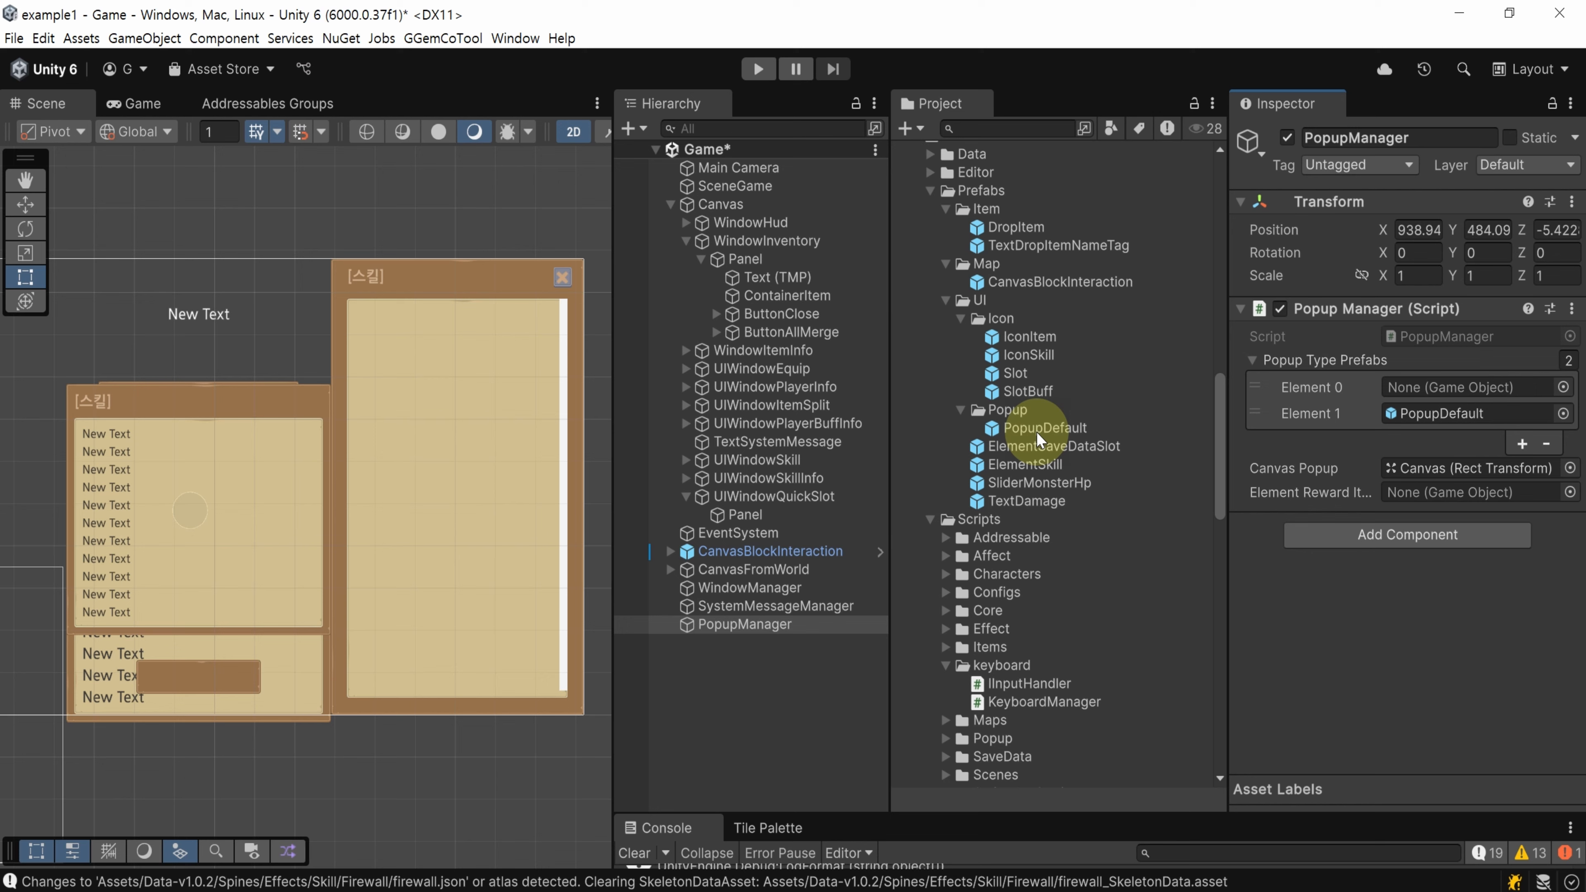
click(1112, 428)
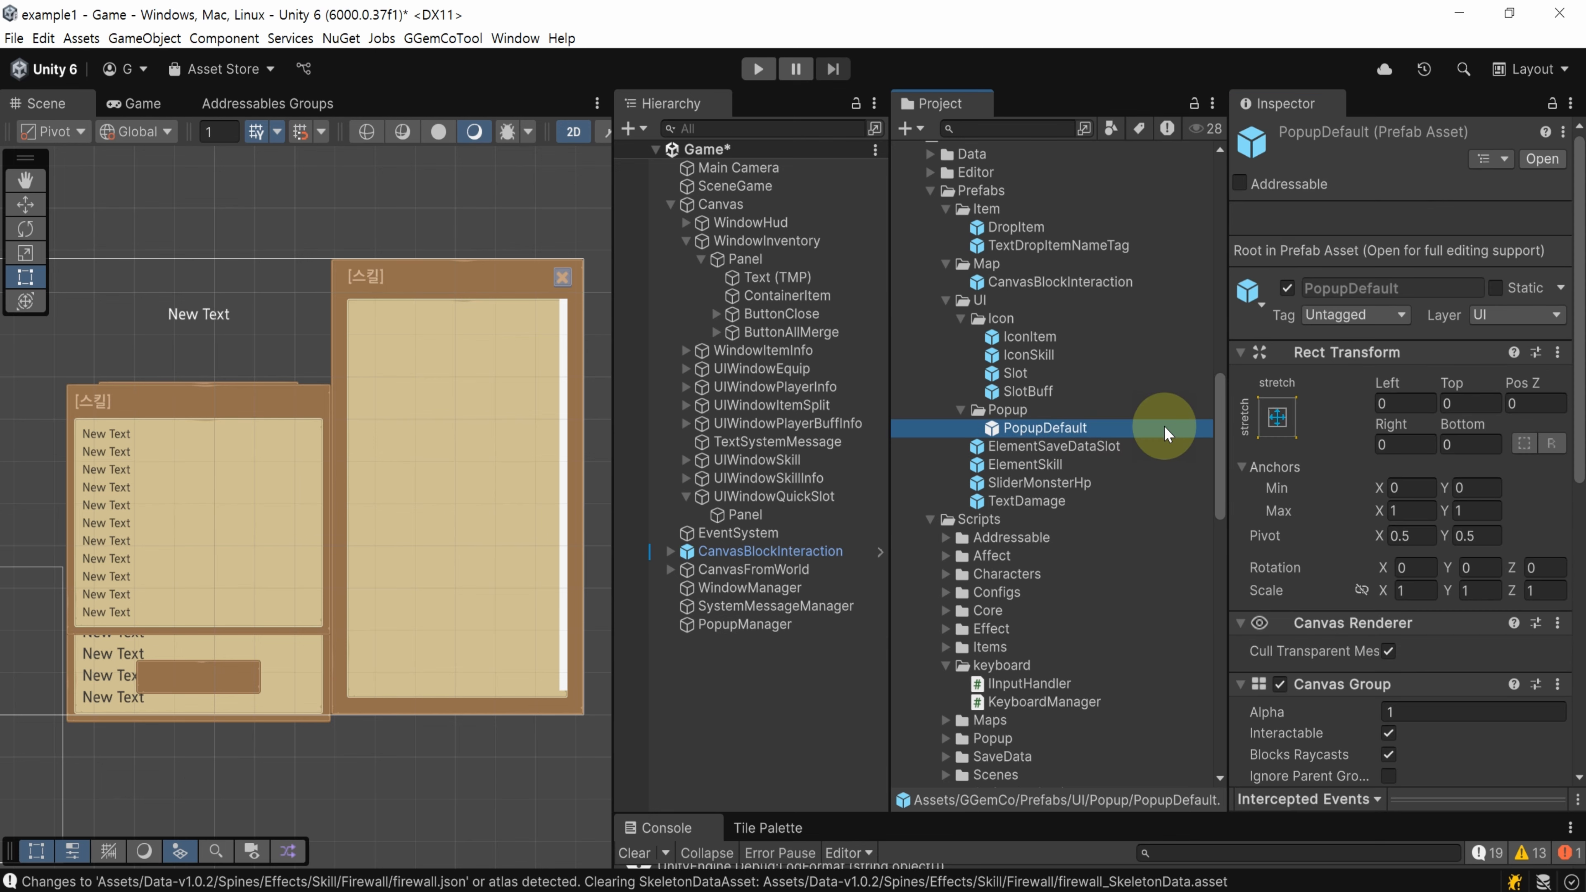
click(837, 625)
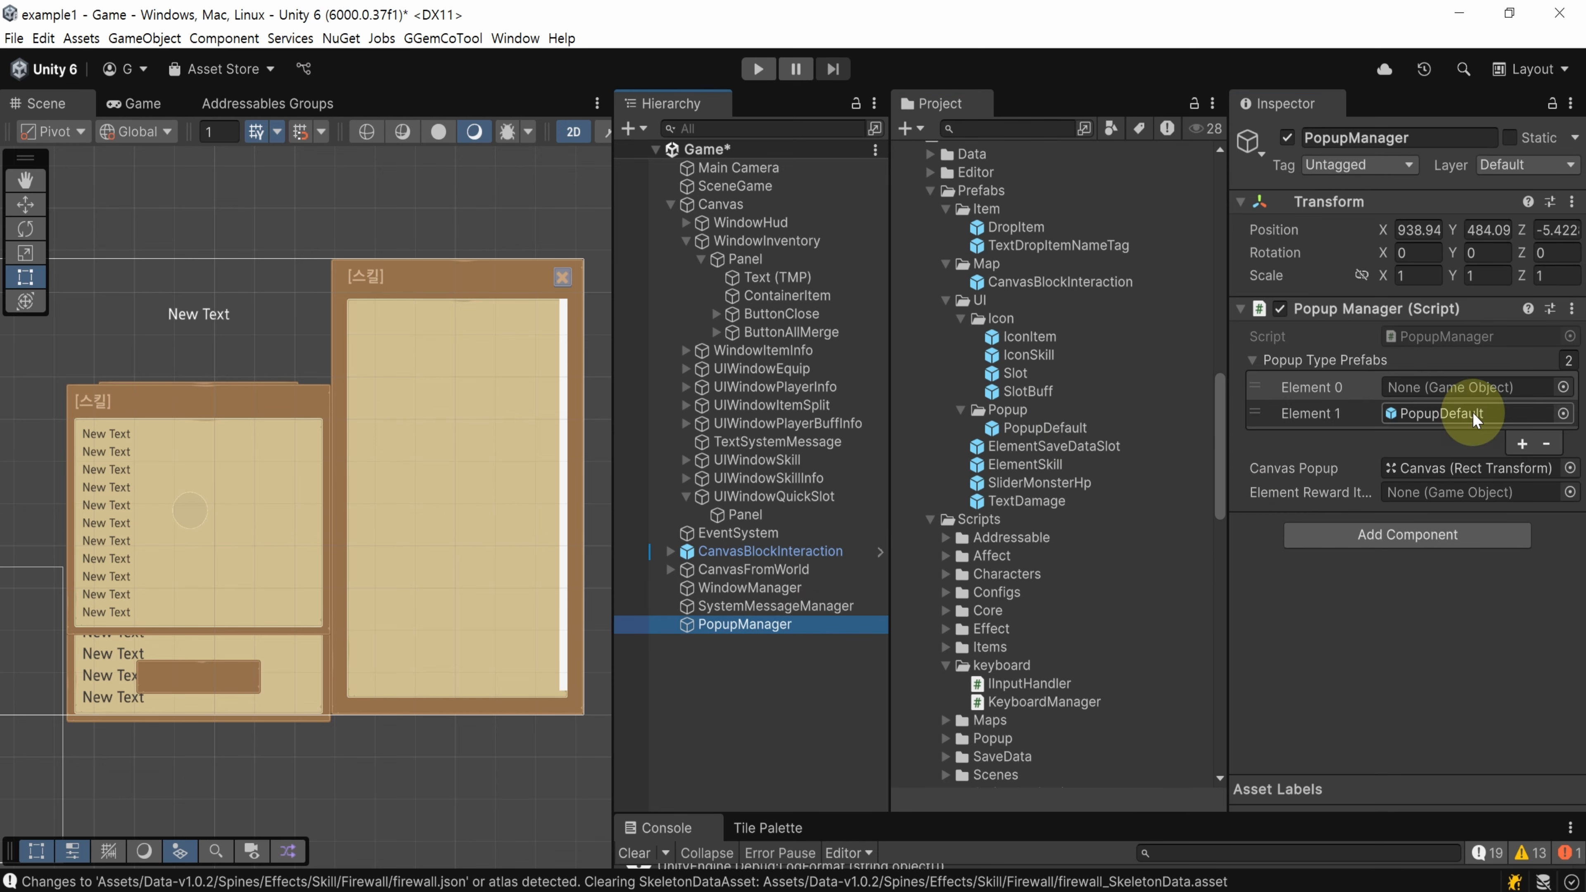
key(ctrl+s)
click(803, 663)
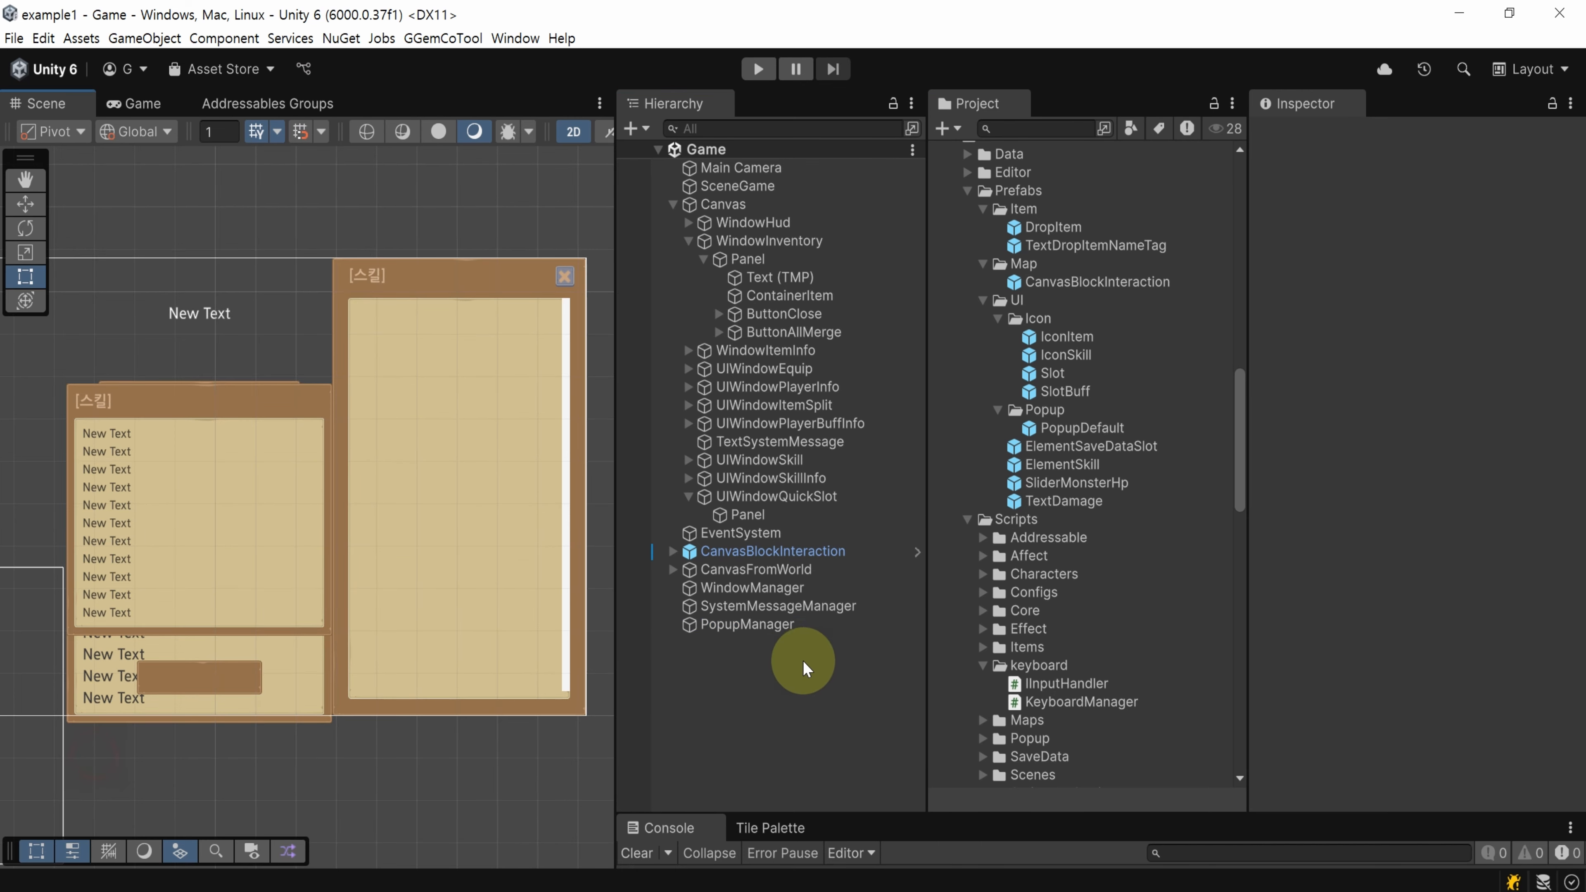
Open the GGemCoPlayerSettings asset and check the player's Stat Hp and Stat Mp defaults
scroll(1111, 593, up, 8)
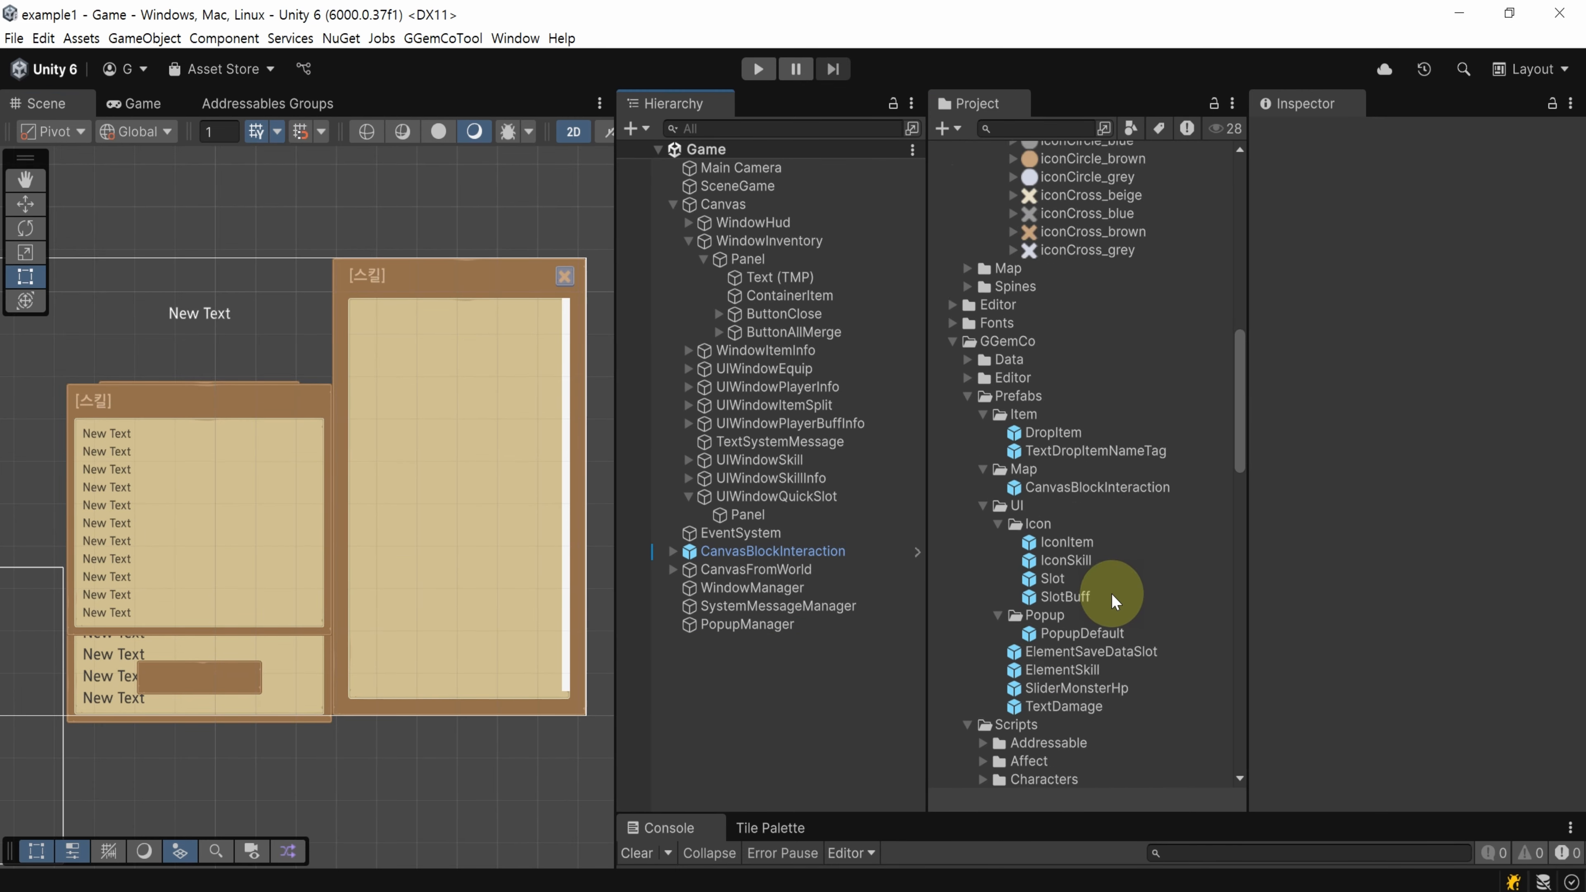
scroll(1088, 602, up, 15)
click(950, 177)
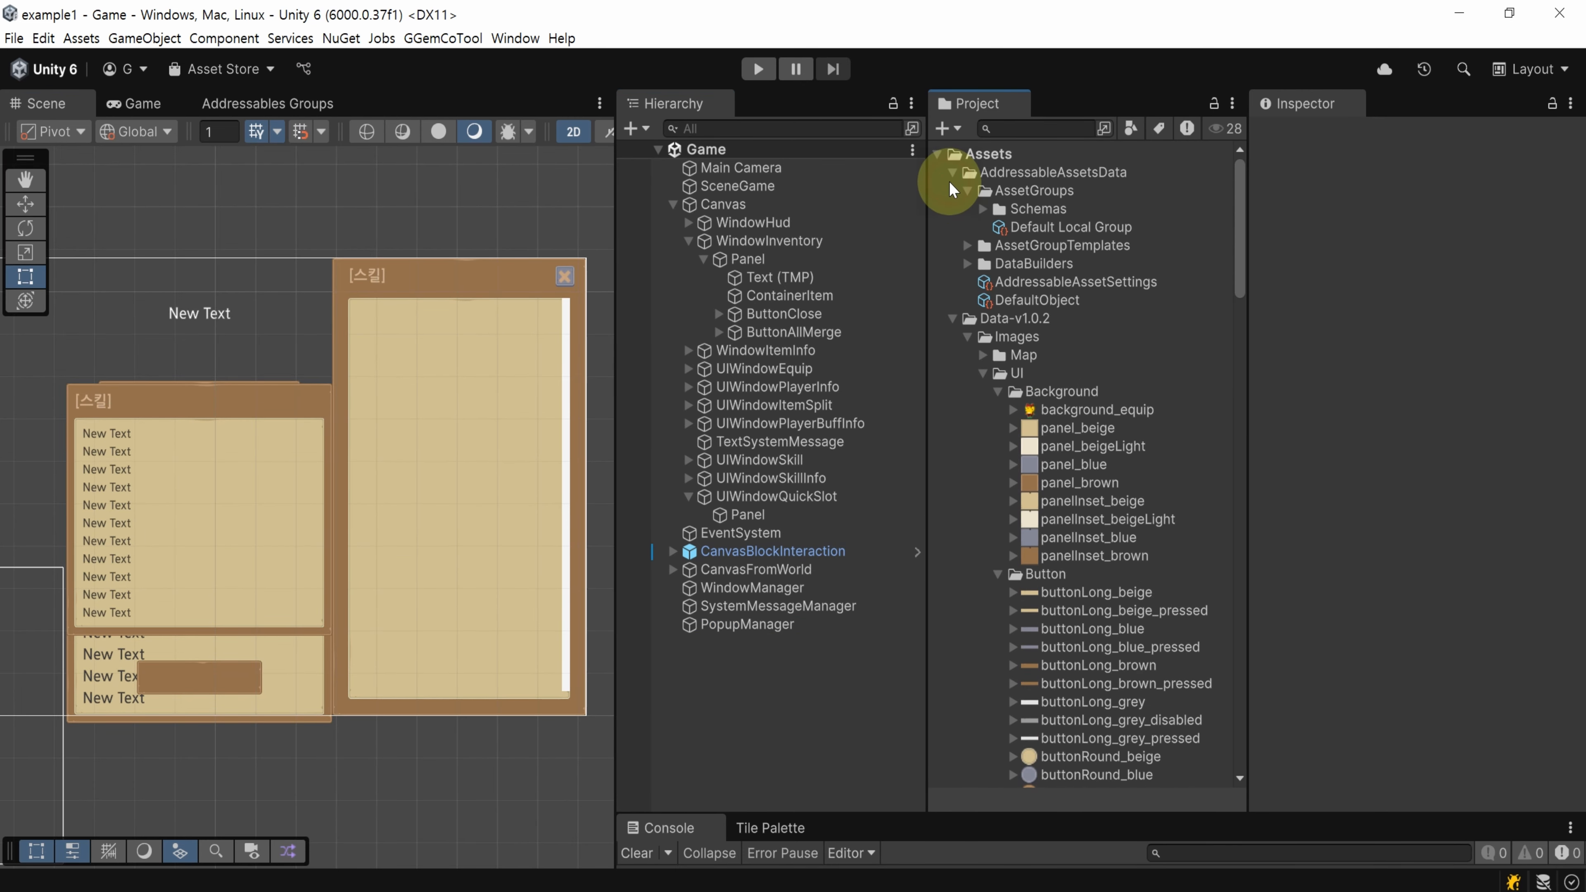
click(951, 175)
click(950, 190)
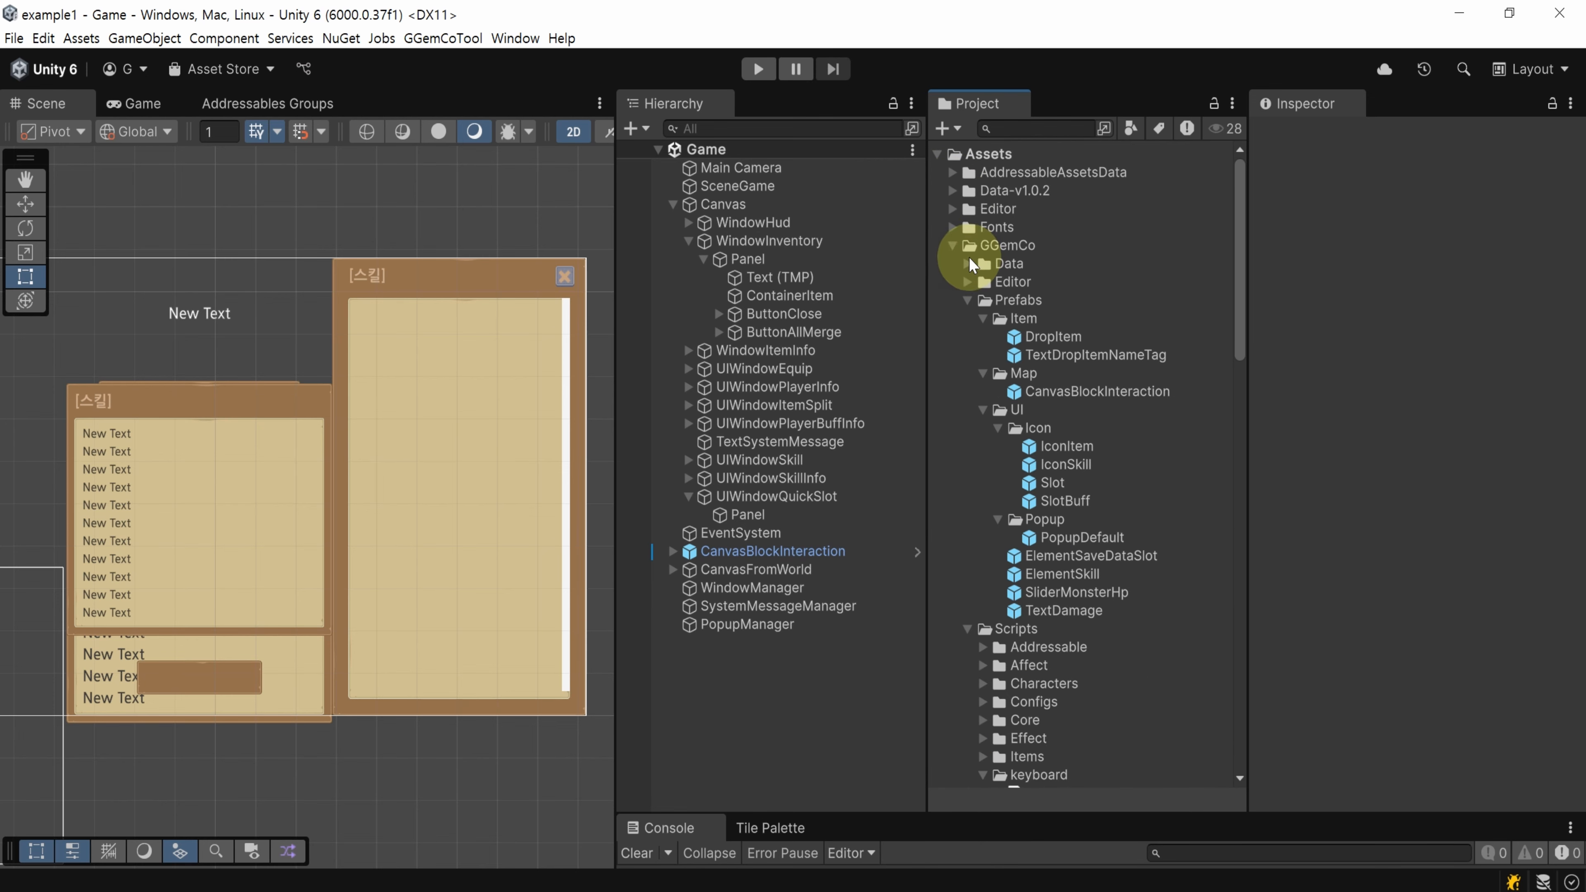
click(950, 246)
click(1061, 300)
click(1482, 585)
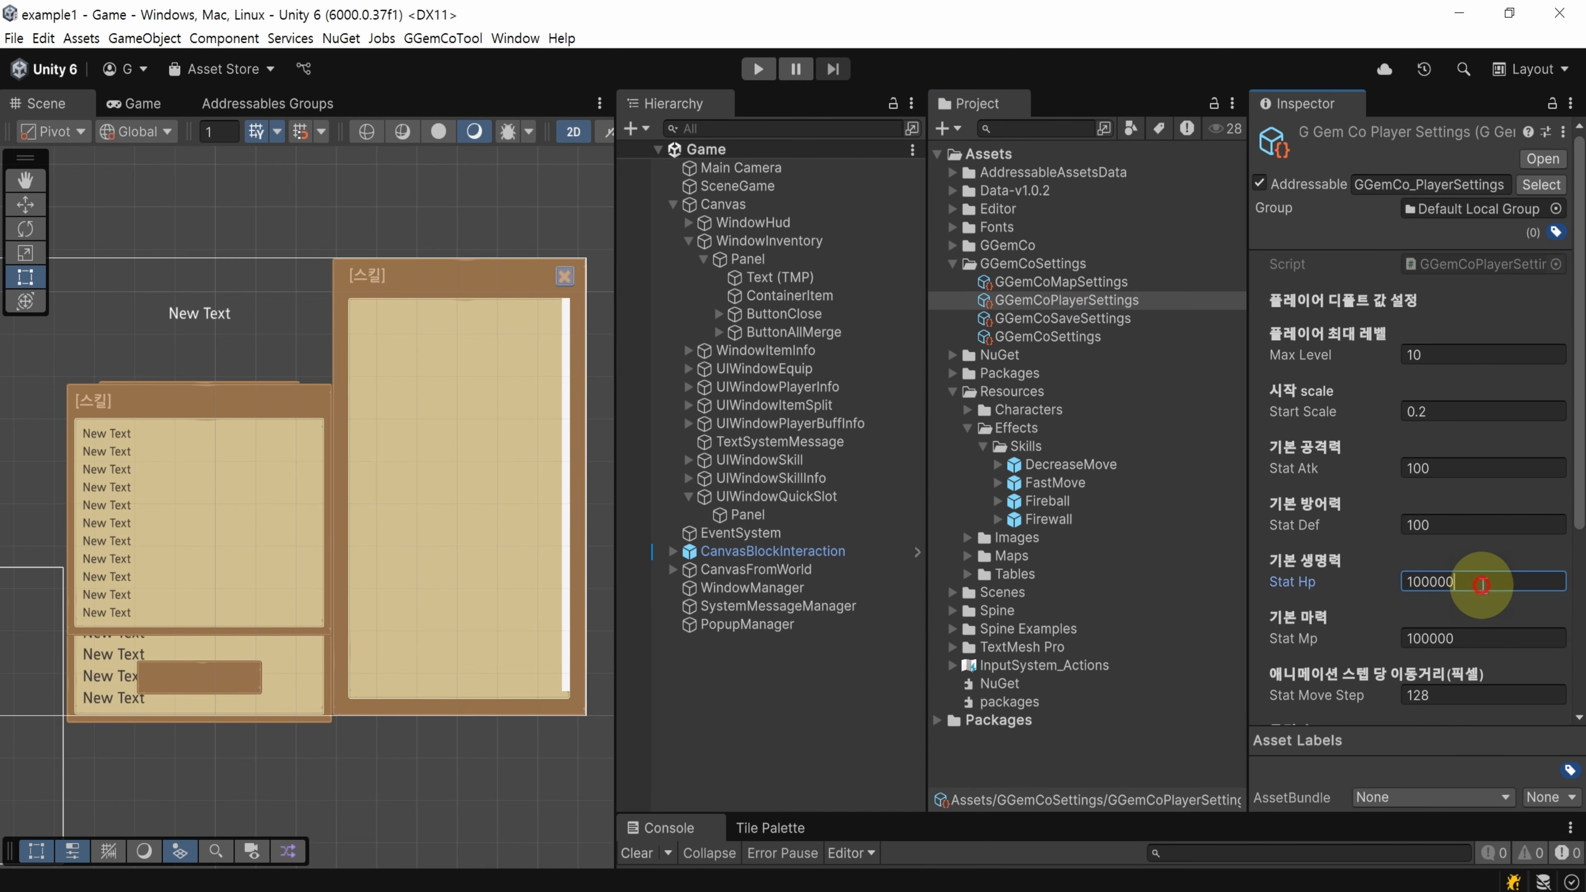
click(1475, 639)
scroll(1477, 625, down, 3)
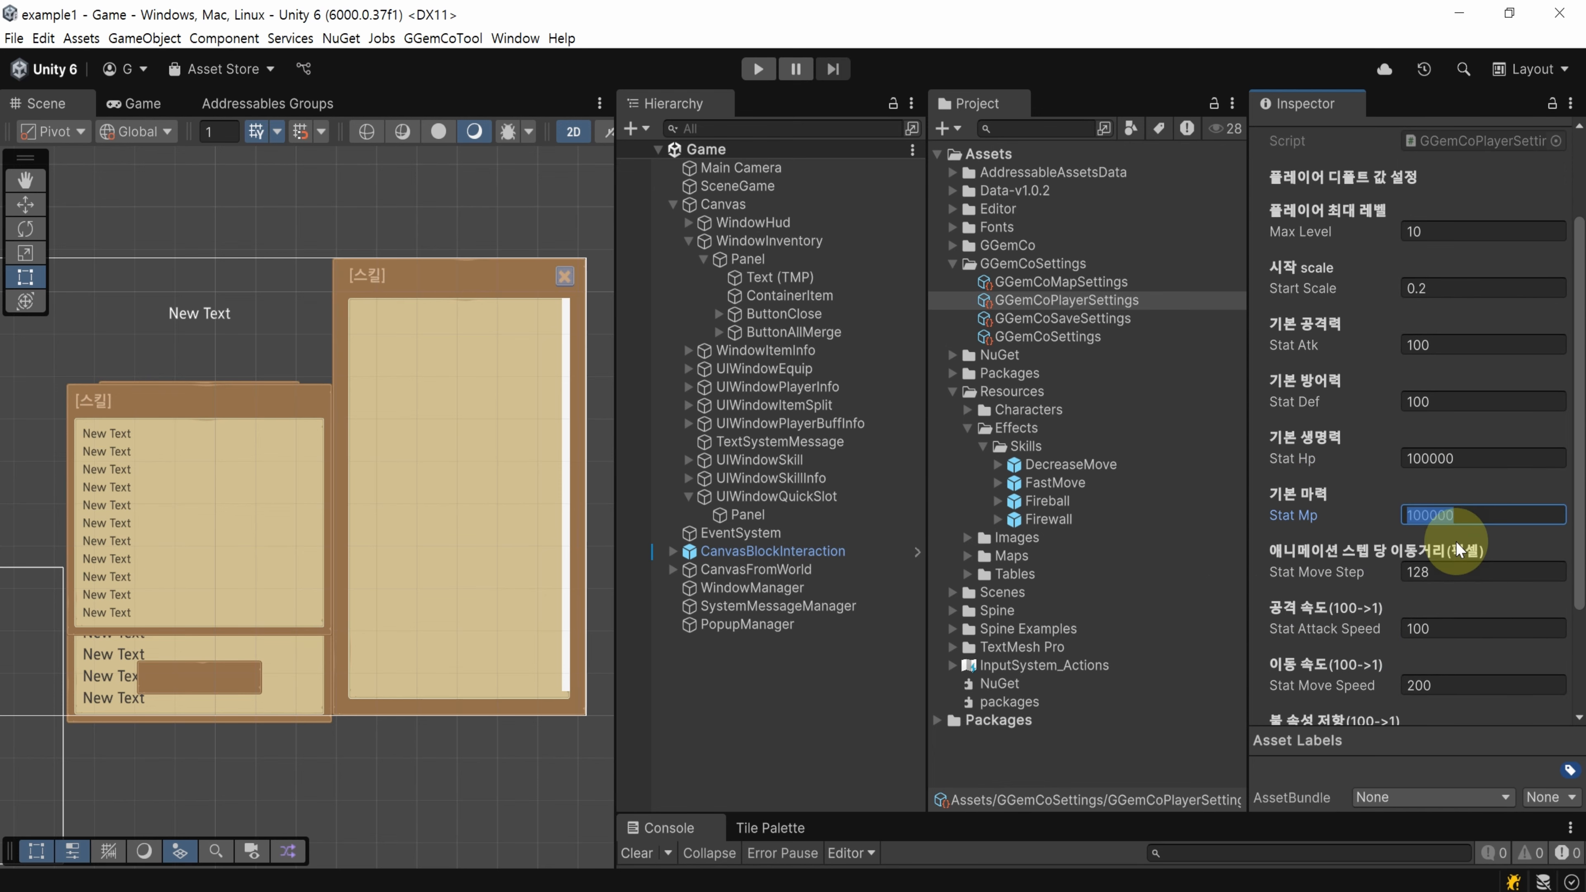
Save the scene, refresh the assets and run the game in a widened Game view
click(812, 716)
key(ctrl+s)
key(ctrl+r)
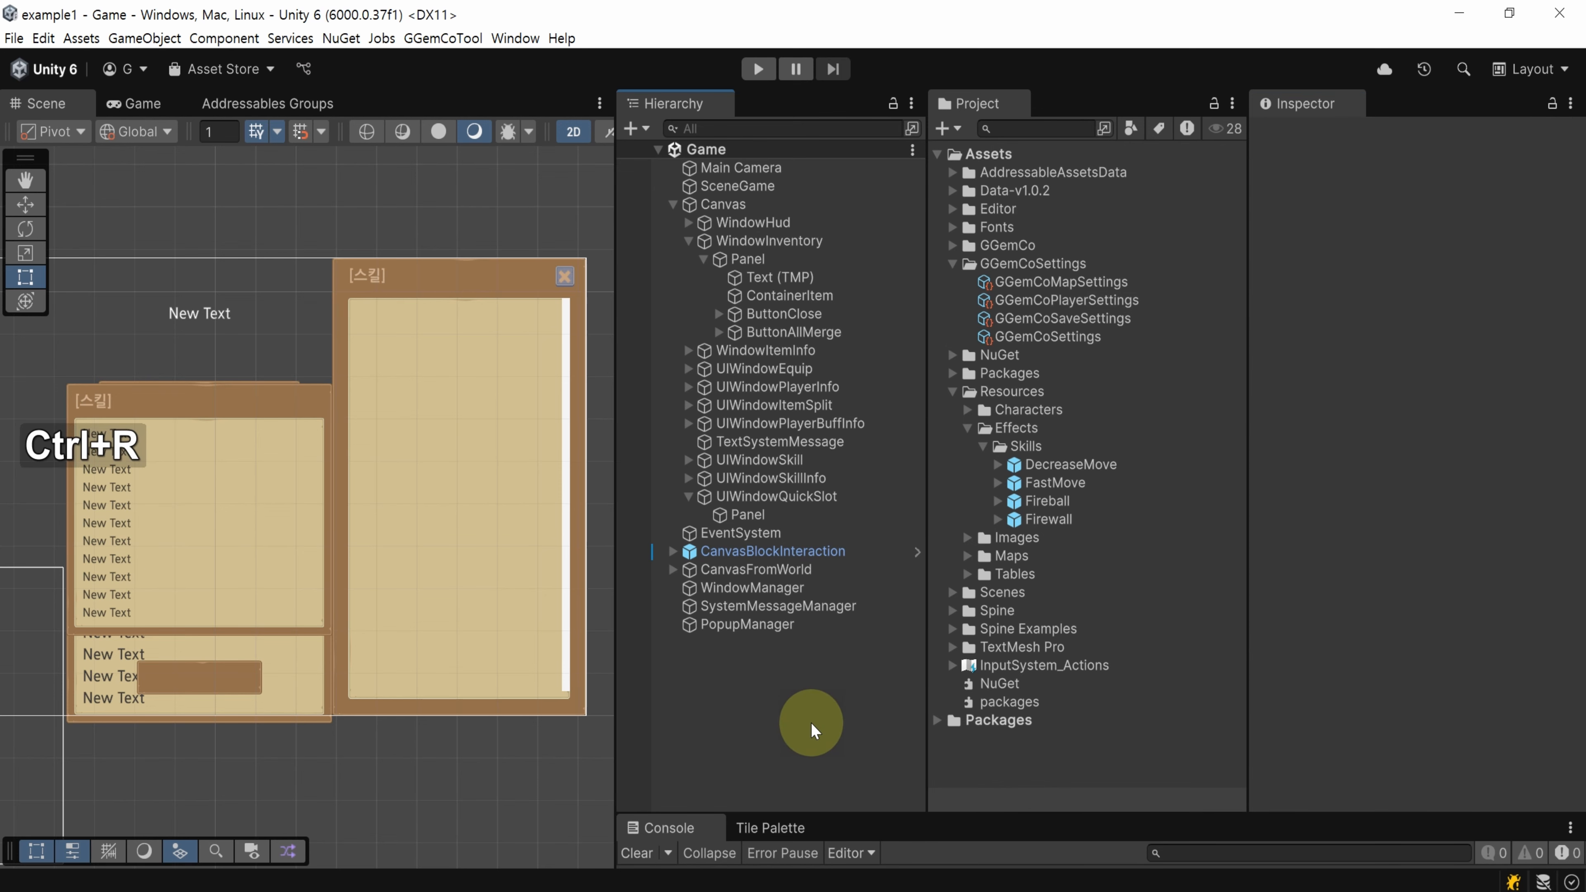
click(758, 69)
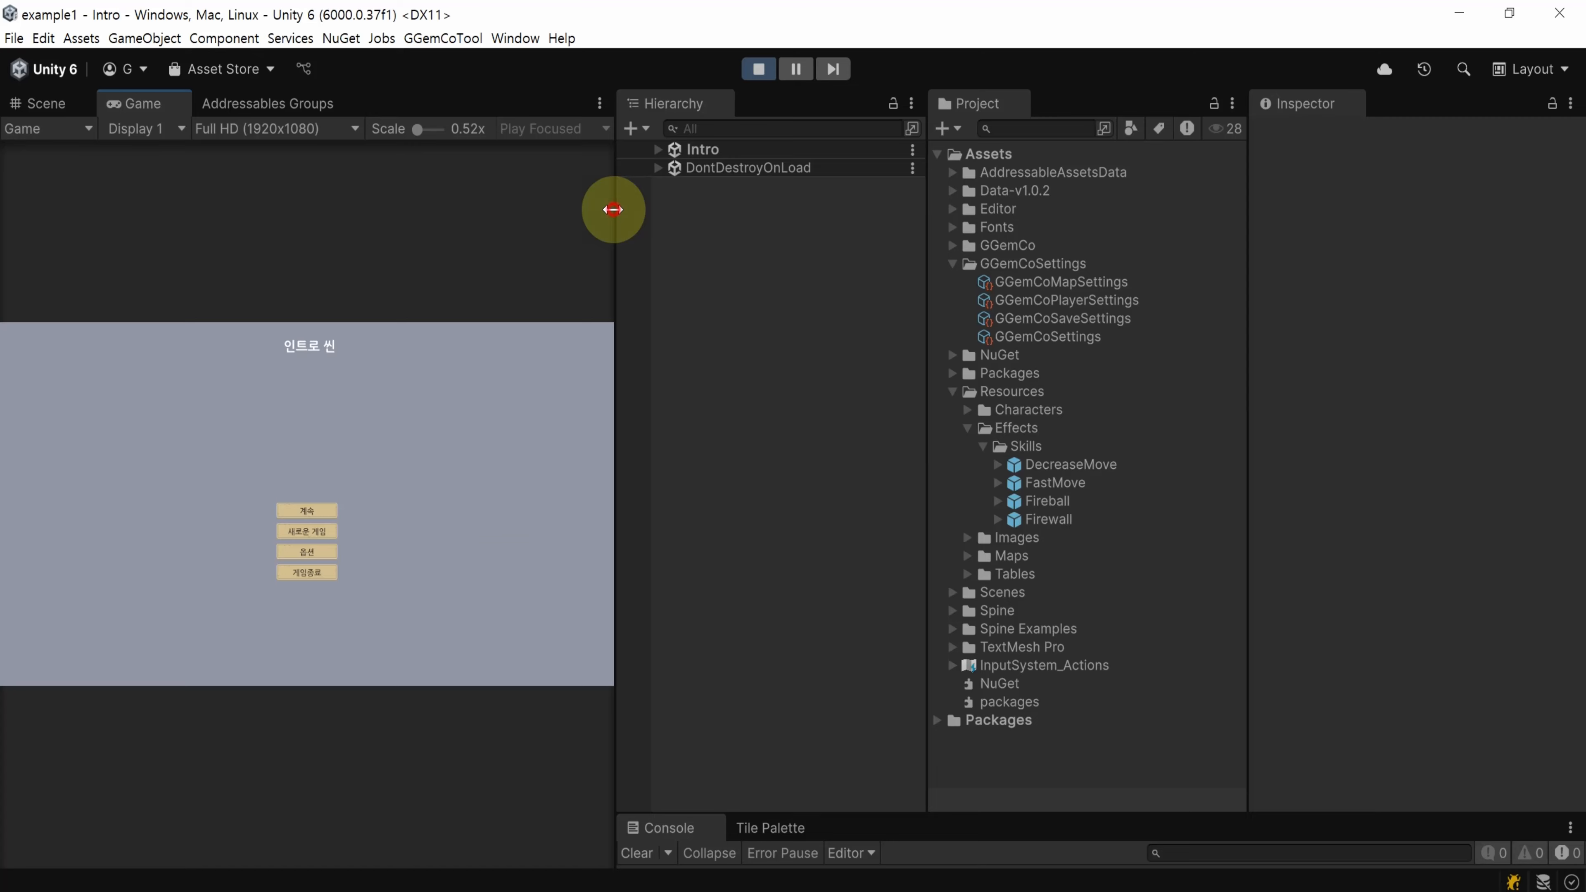
drag(614, 210, 1289, 320)
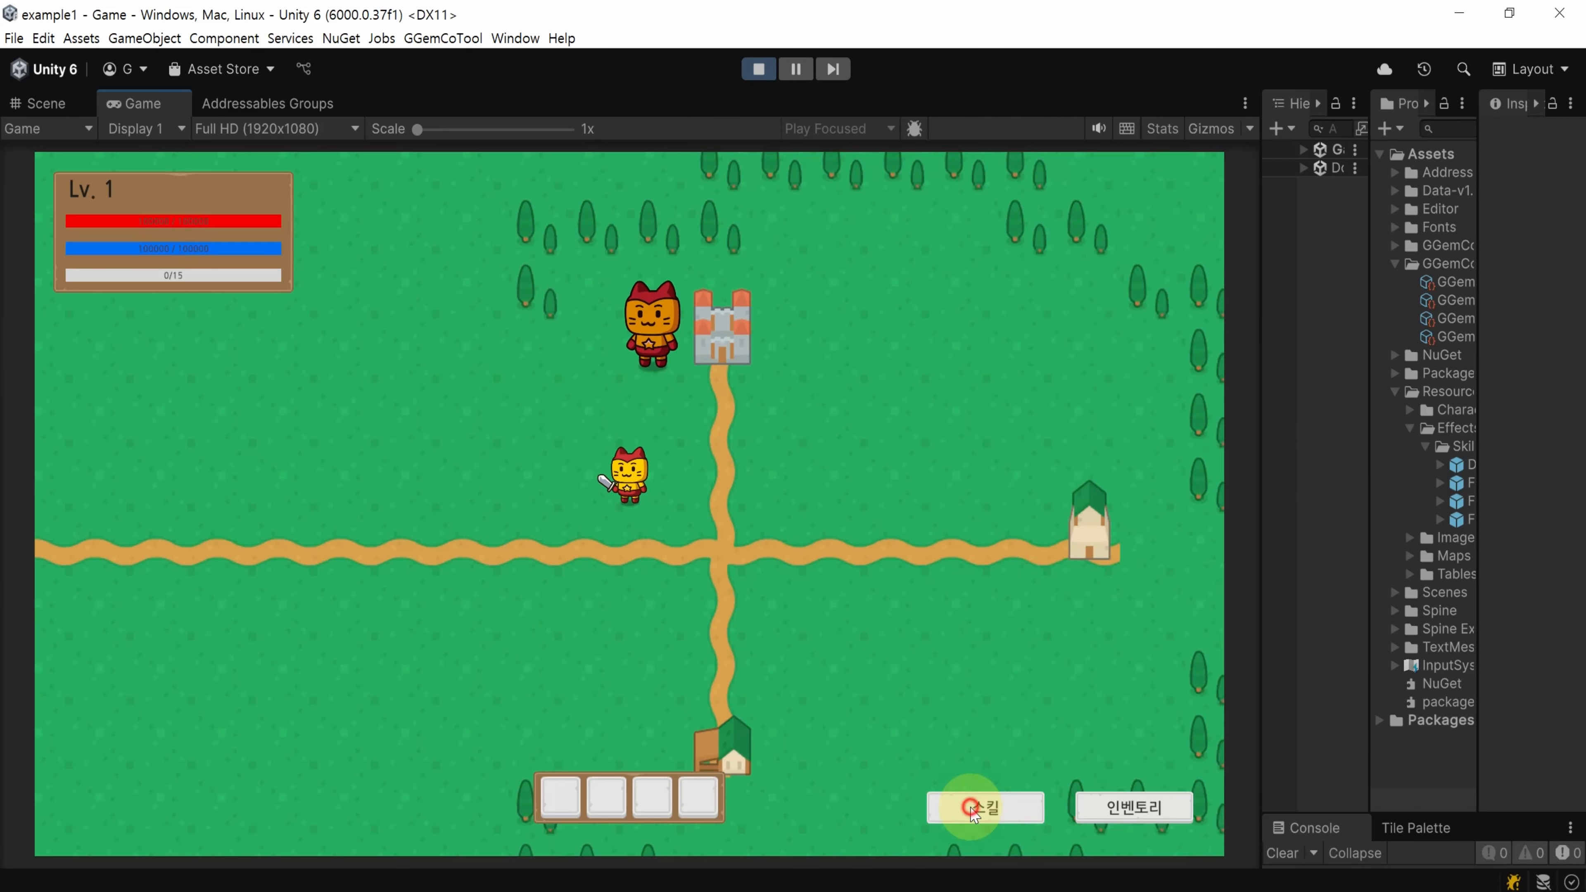
Open the skill window in the running game and learn the 파이어볼 skill
click(971, 806)
click(978, 700)
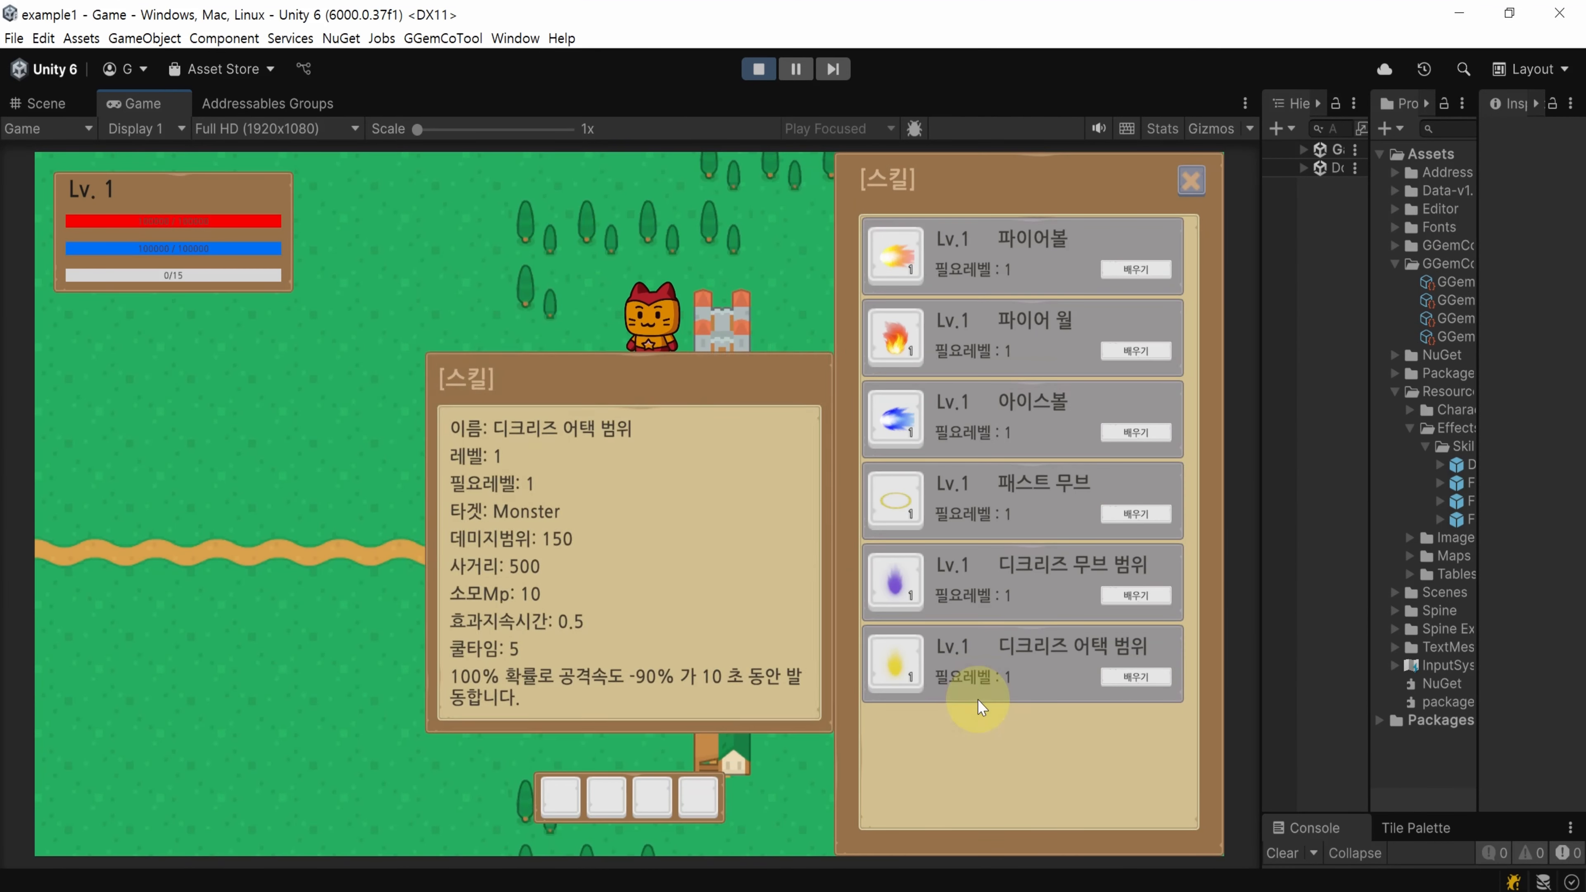
click(1122, 276)
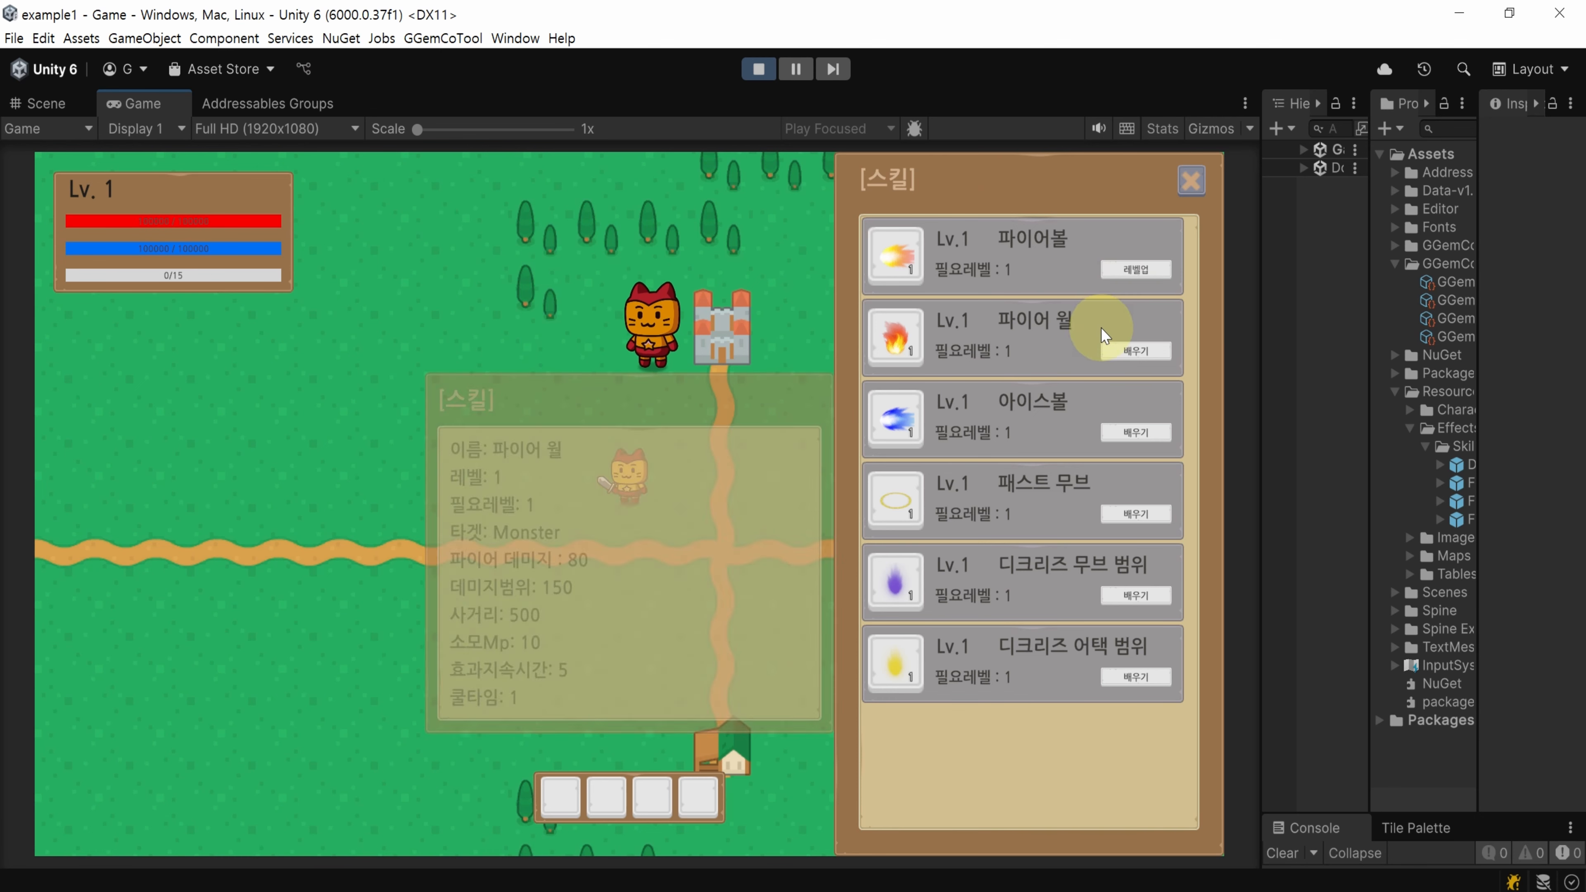
Level the 파이어볼 skill up to level 3 and assign it to the first quick slot
click(1118, 271)
click(1116, 274)
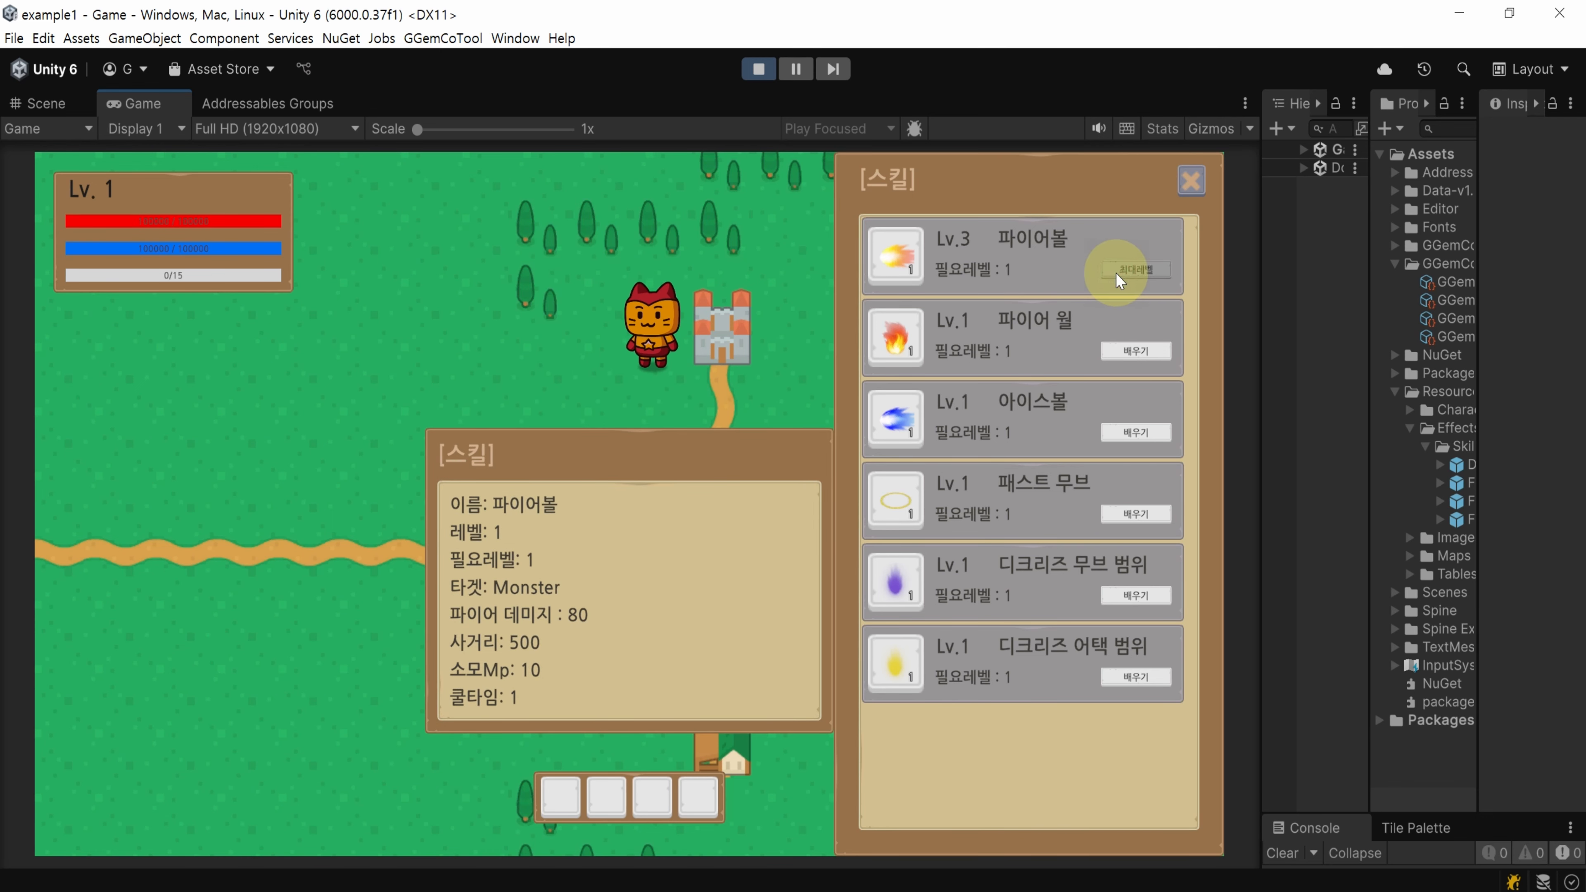
click(1051, 339)
drag(904, 258, 562, 797)
Learn 파이어 월, 디크리즈 무브 범위 and 디크리즈 어택 범위, assign them to quick slots 2 to 4, and close the skill window
click(904, 341)
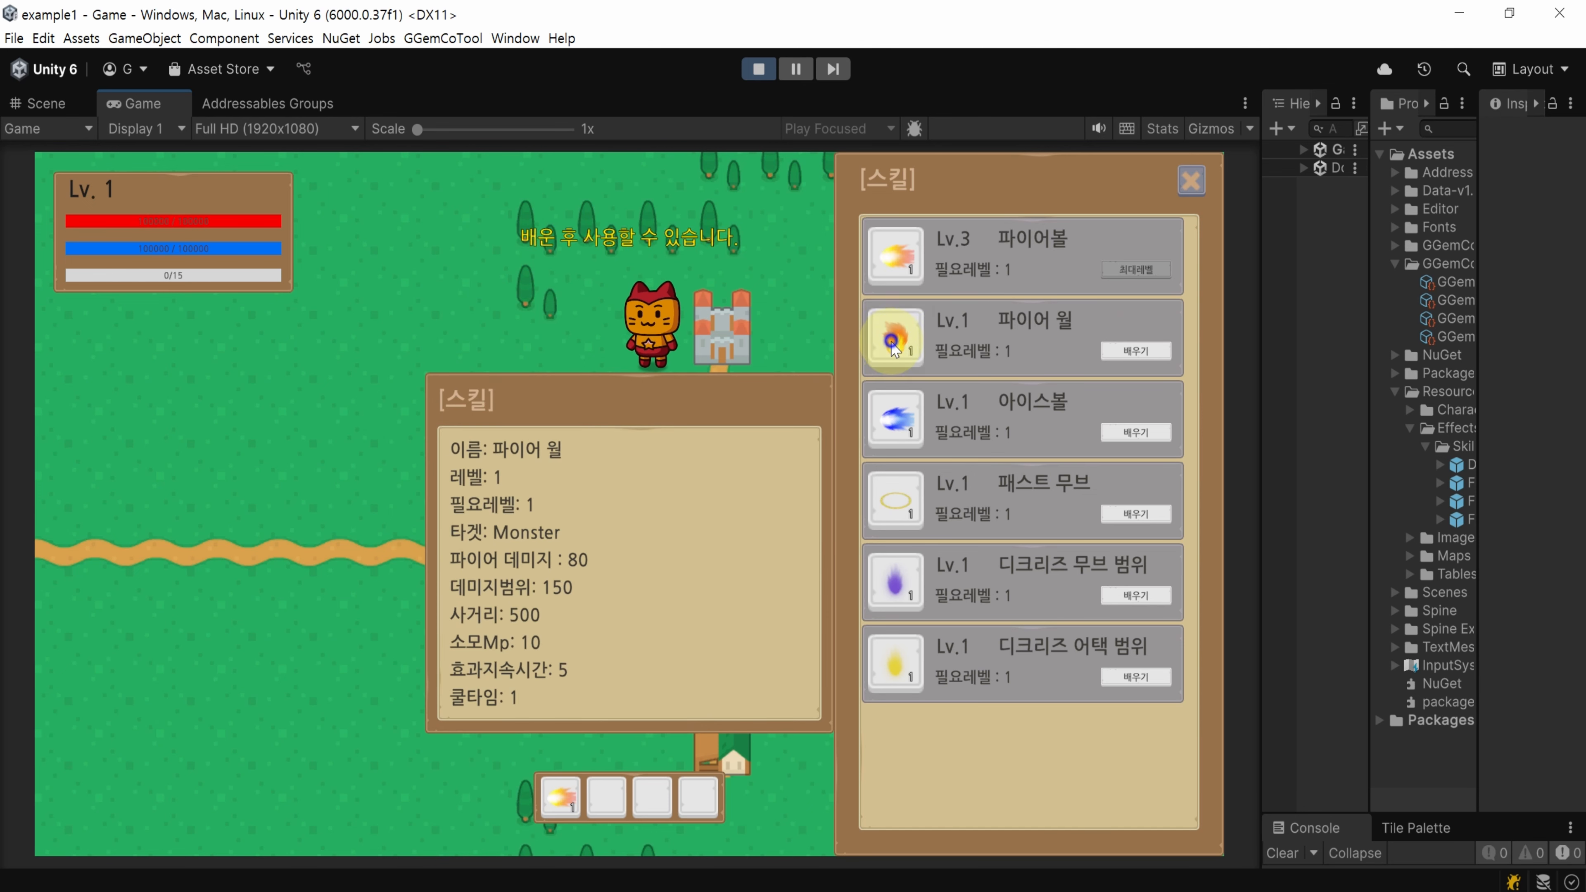
click(1121, 361)
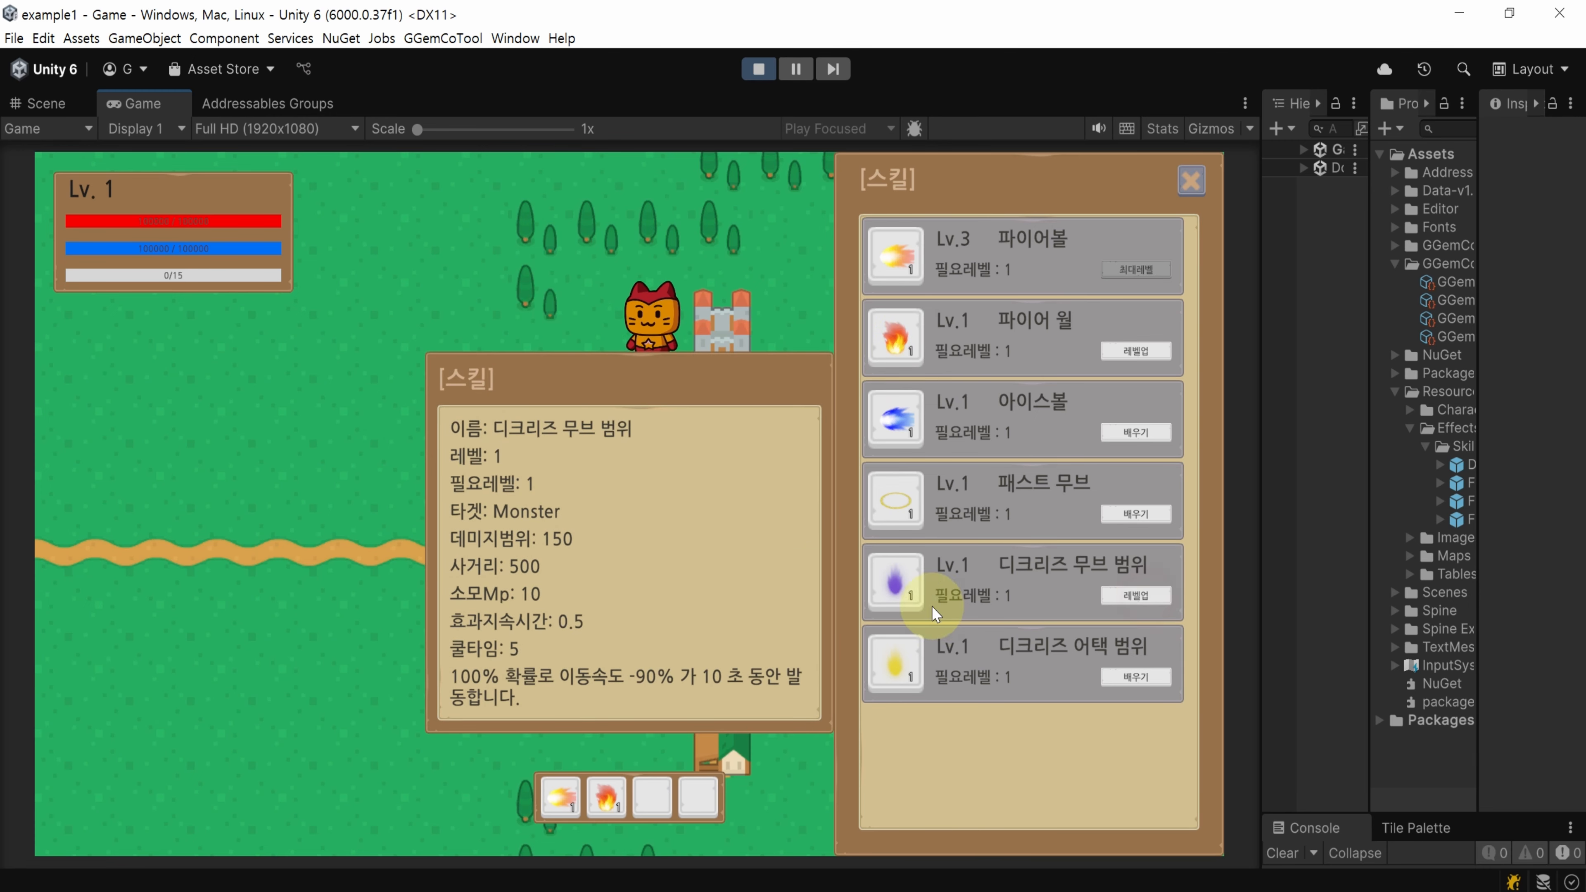
click(895, 581)
click(895, 663)
key(Escape)
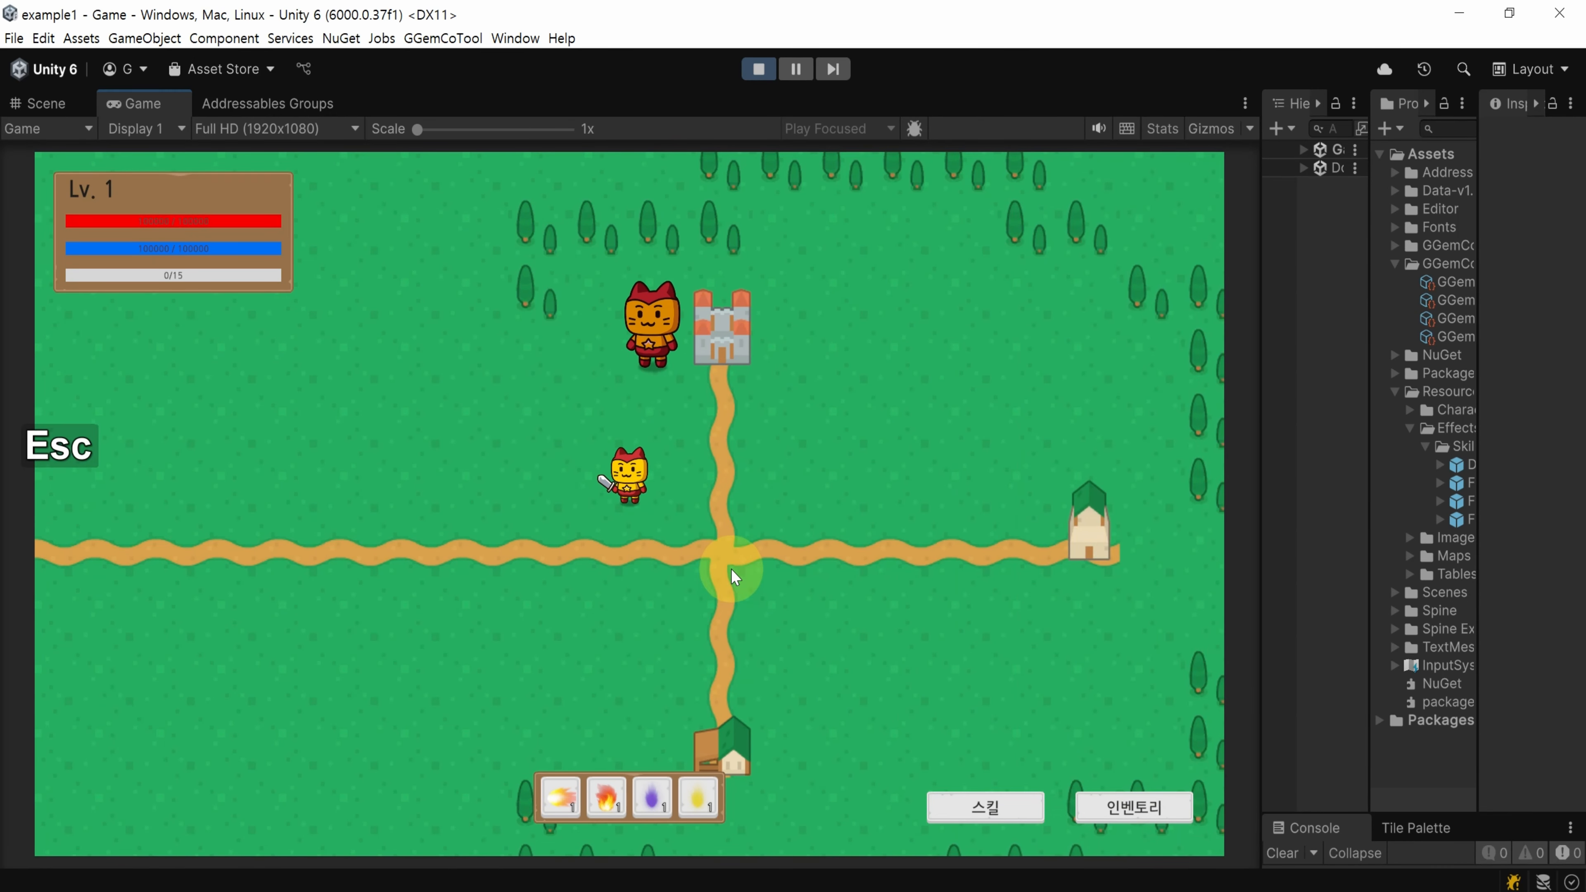
Walk the character to the zombie near the rocks and cast the skills from quick slots 3, 4, 1 and 2
key(Left)
key(Down)
key(Left)
key(Up)
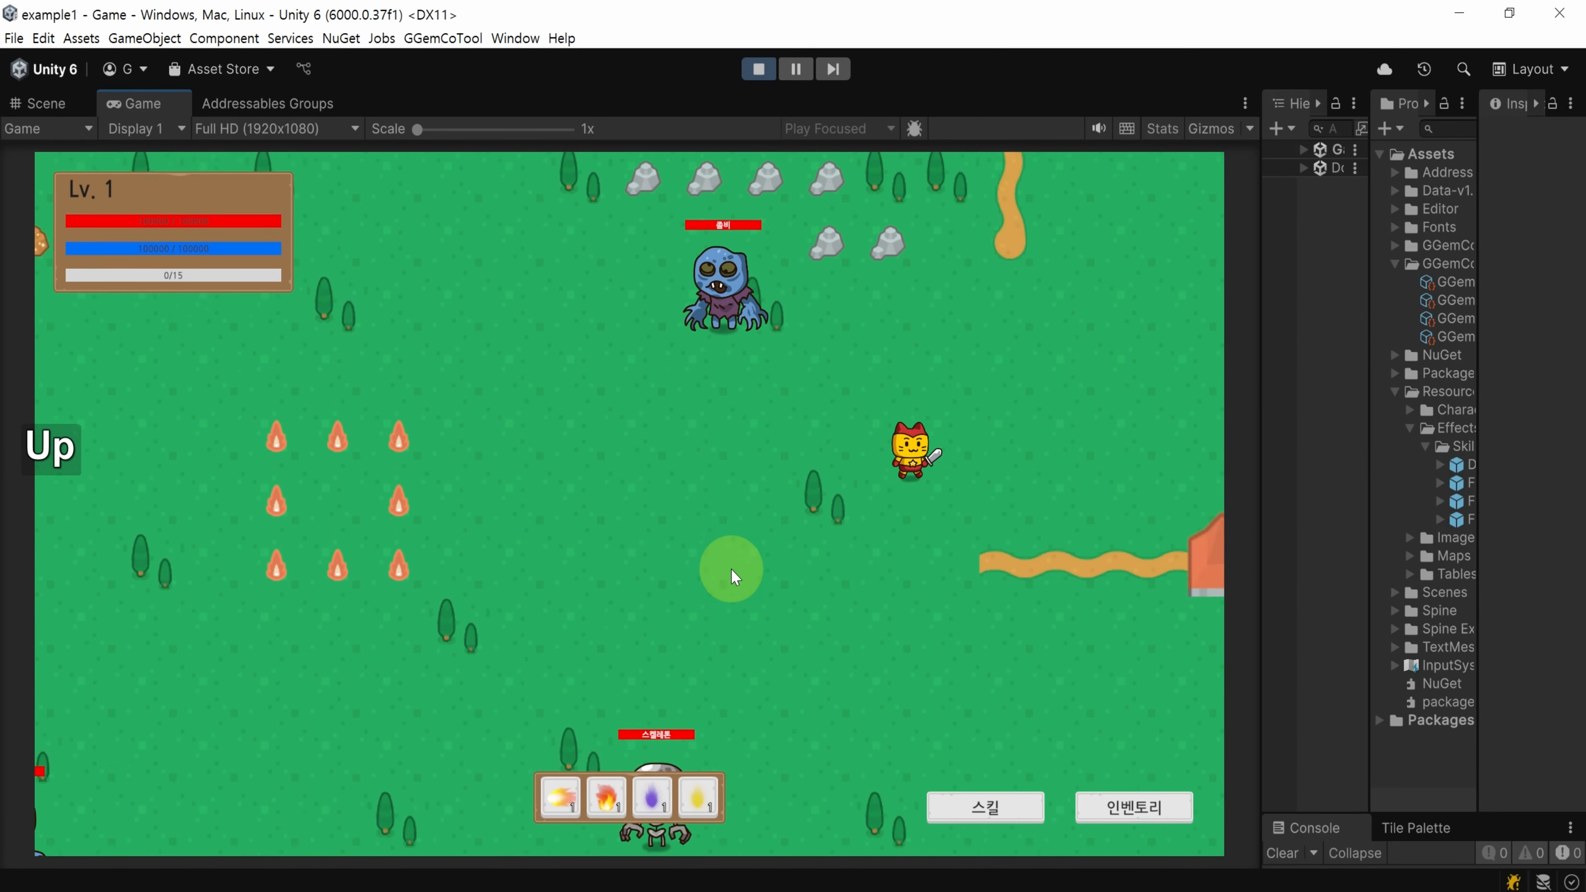
key(3)
key(4)
key(1)
key(2)
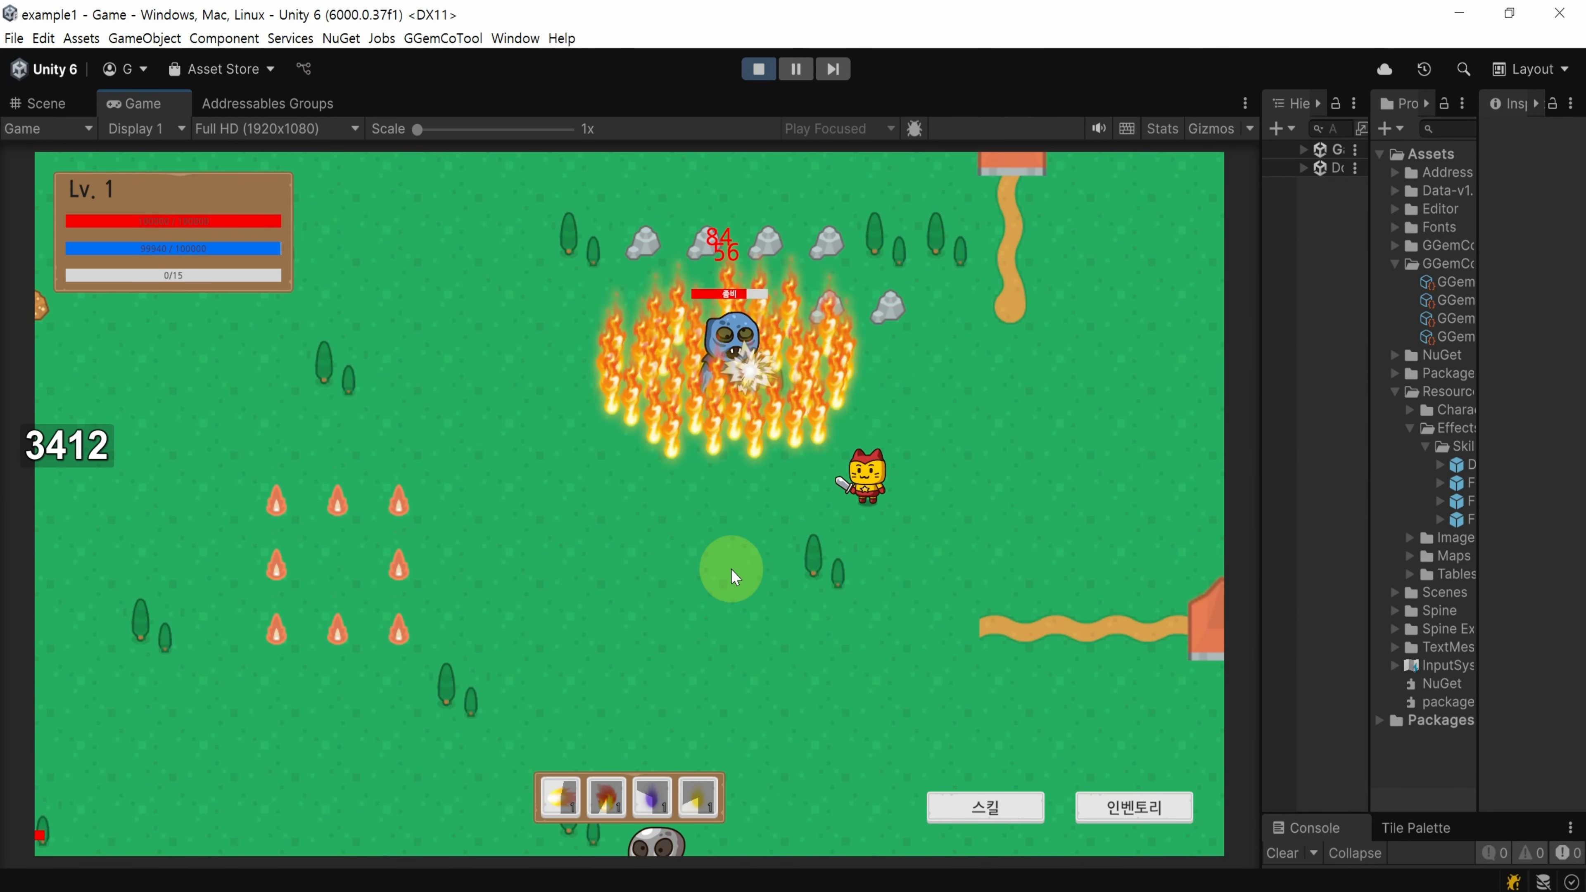
Keep fighting the zombie near the rocks, recasting 디크리즈 무브 범위, 디크리즈 어택 범위 and 파이어 월 while moving around it
key(Left)
key(3)
key(Up)
key(4)
key(Right)
key(Left)
key(2)
key(2)
key(2)
key(Right)
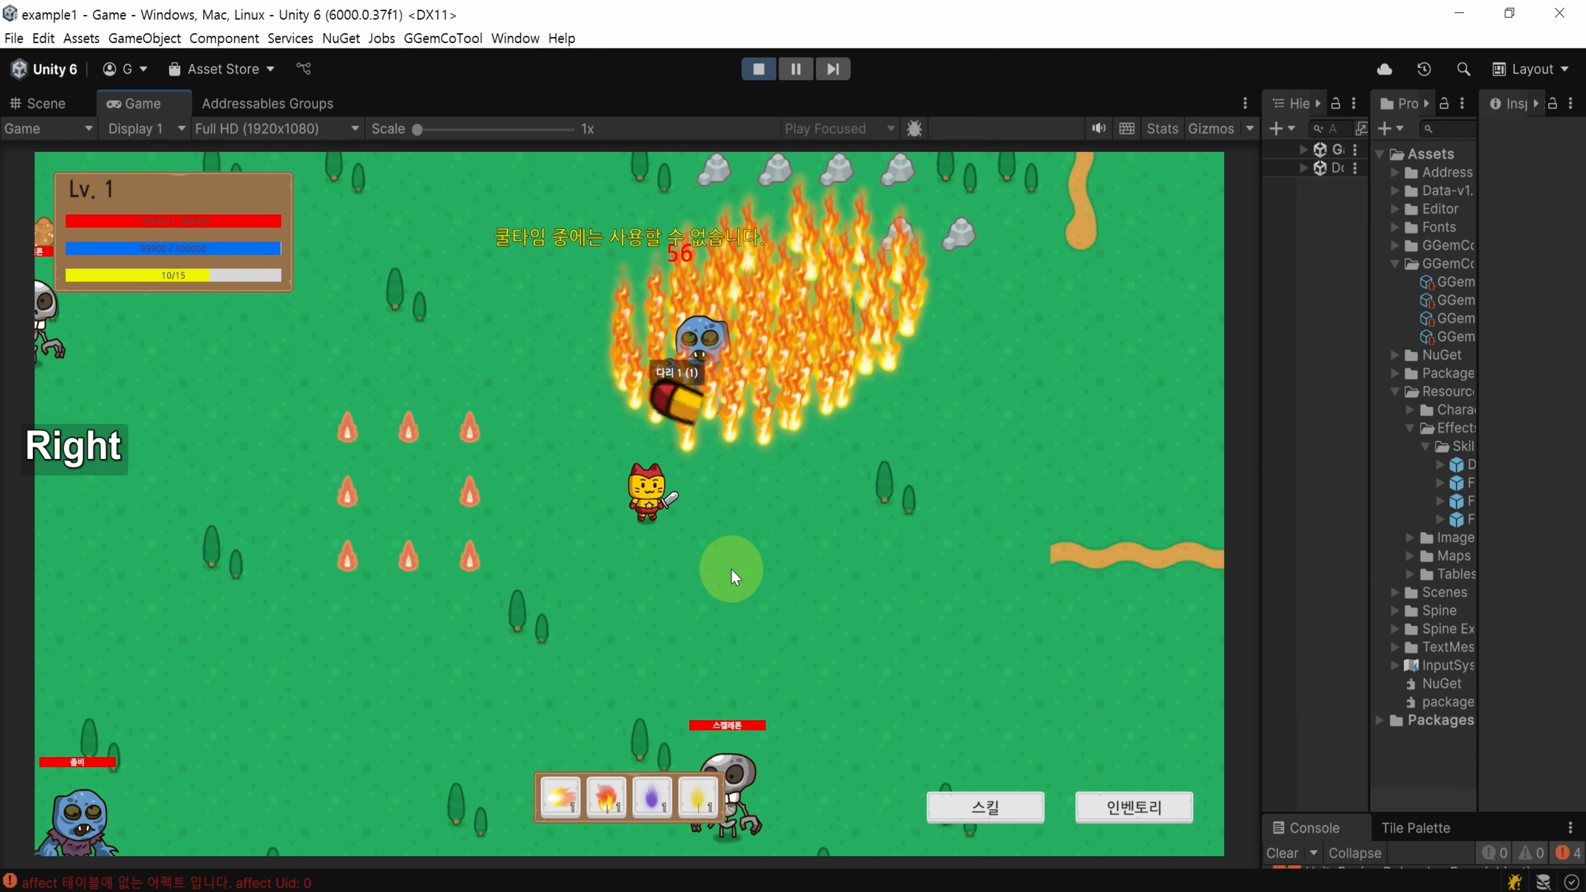
Move the character down to the skeleton and use 디크리즈 무브 범위 from quick slot 3 against it
key(Left)
key(Down)
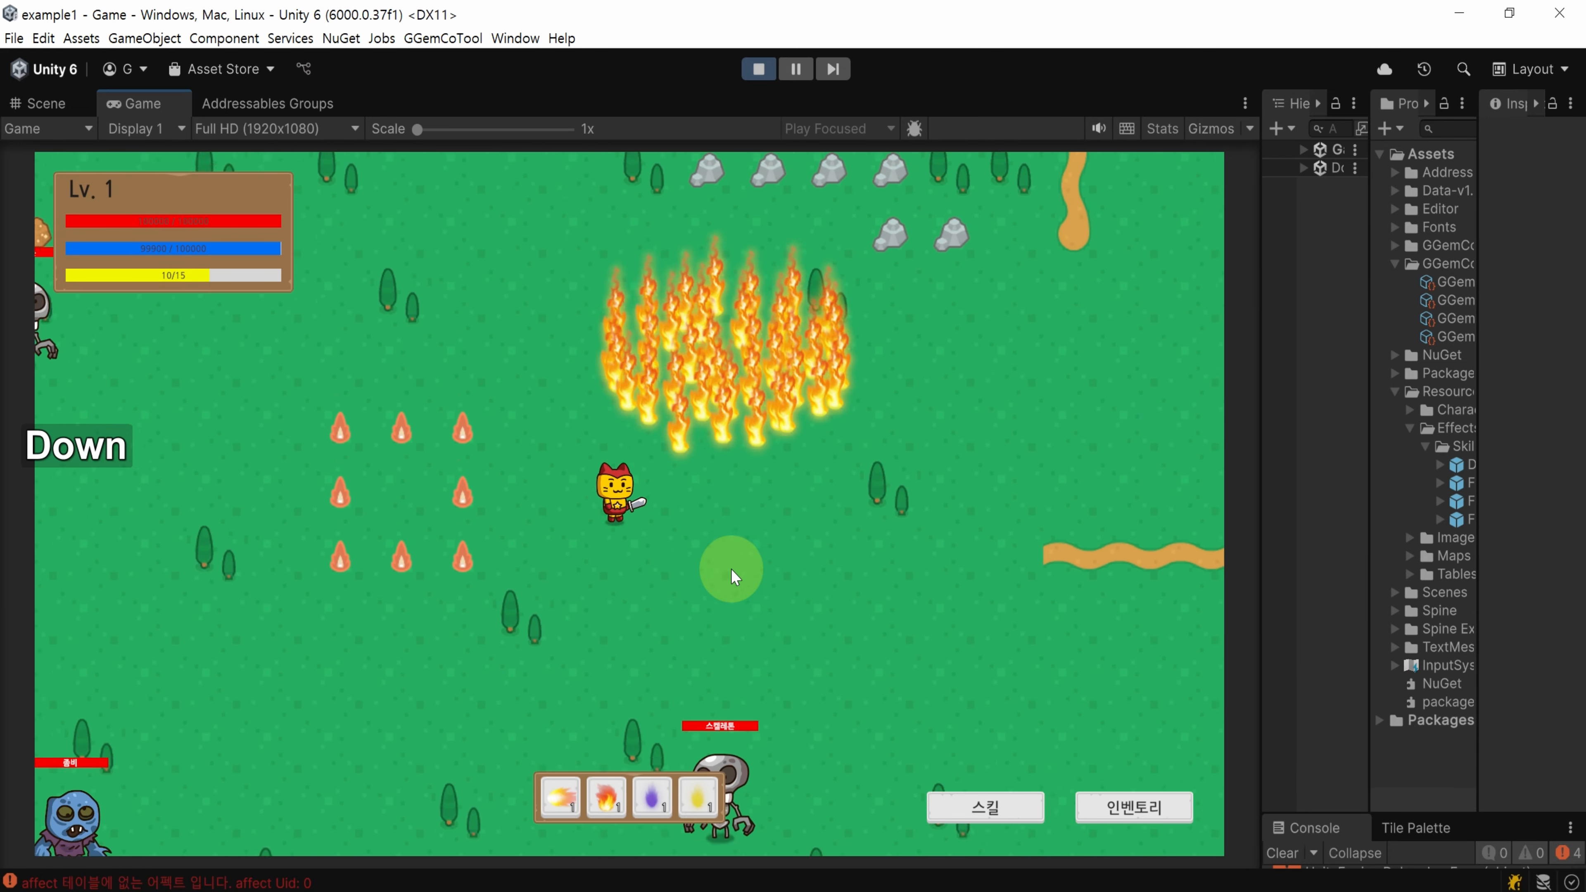
key(3)
key(Right)
key(Left)
key(Right)
key(Left)
key(3)
key(Right)
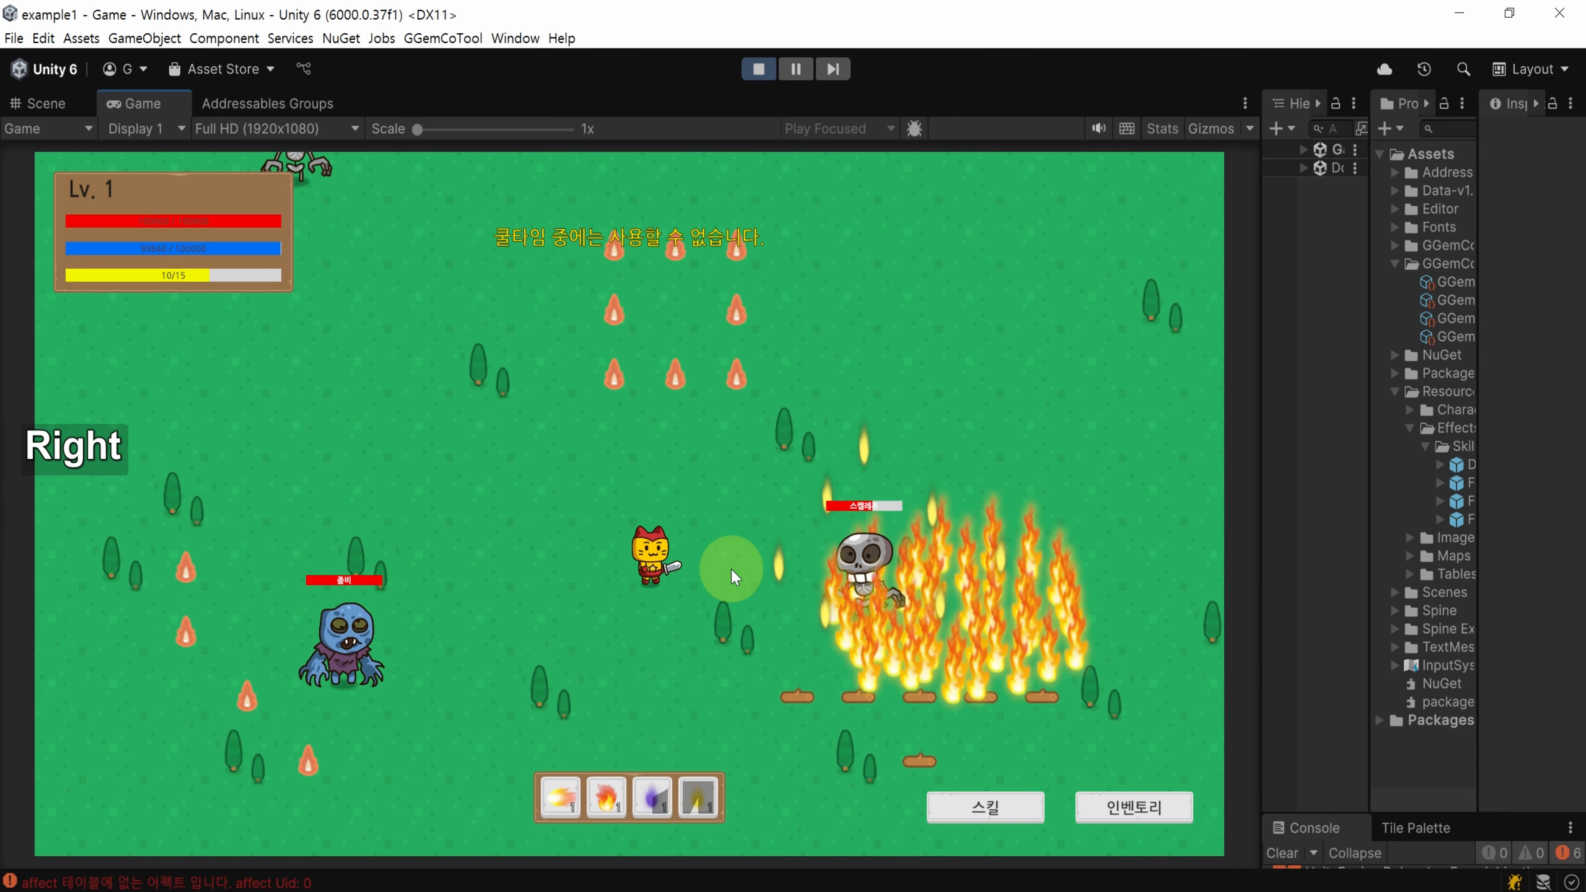
Finish off the skeleton with 파이어볼, 파이어 월 and 디크리즈 무브 범위, and walk toward the nearby zombie
key(1)
key(1)
key(2)
key(3)
key(Right)
key(Left)
key(1)
key(Up)
key(Down)
key(Left)
key(Down)
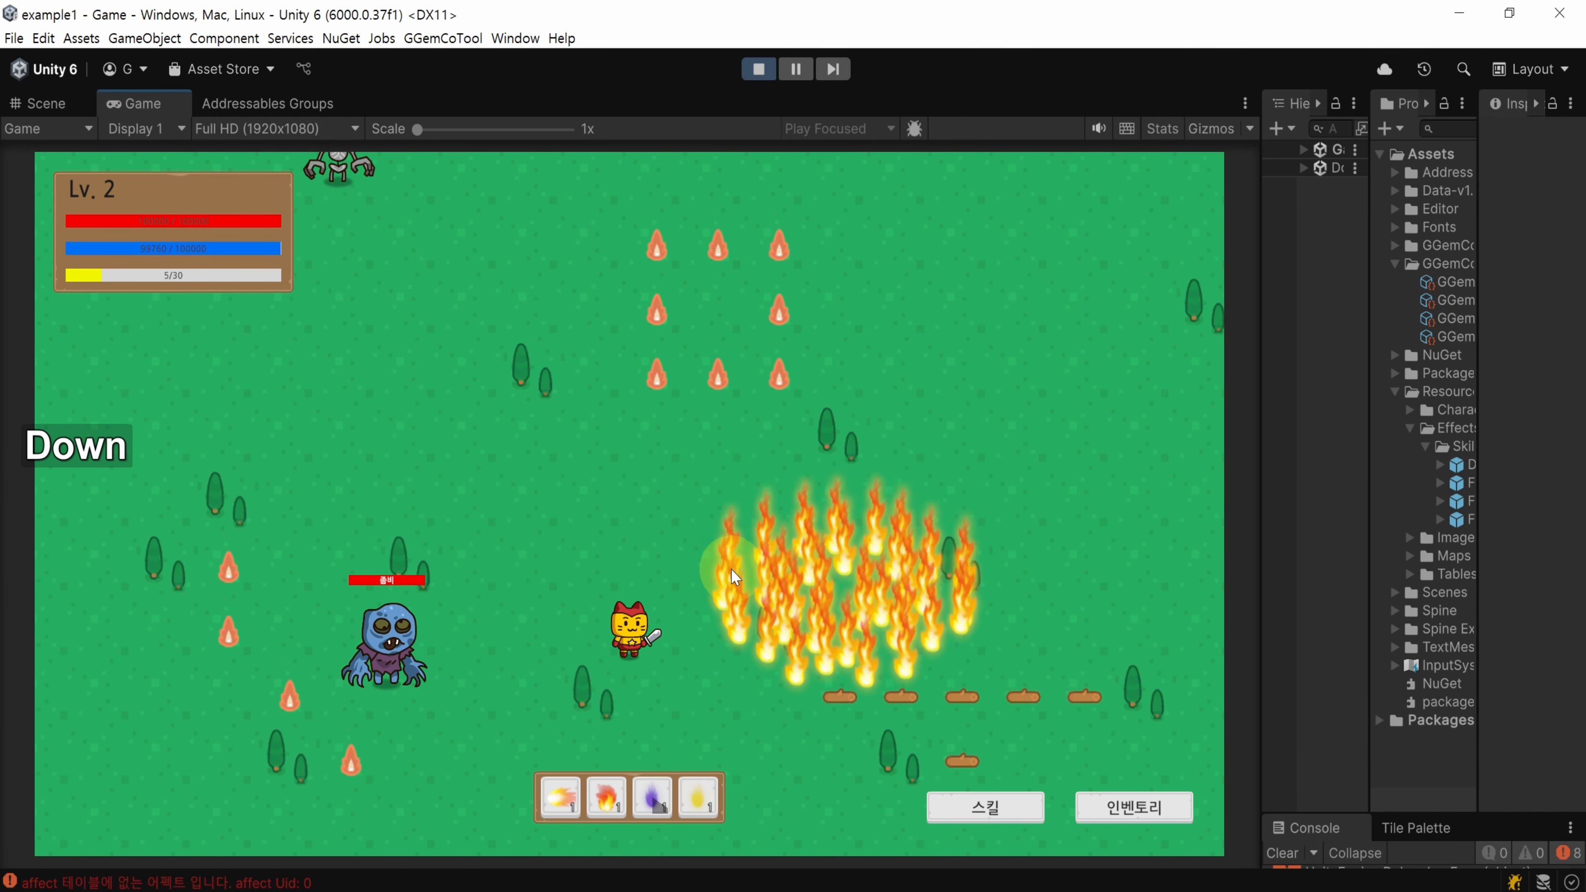